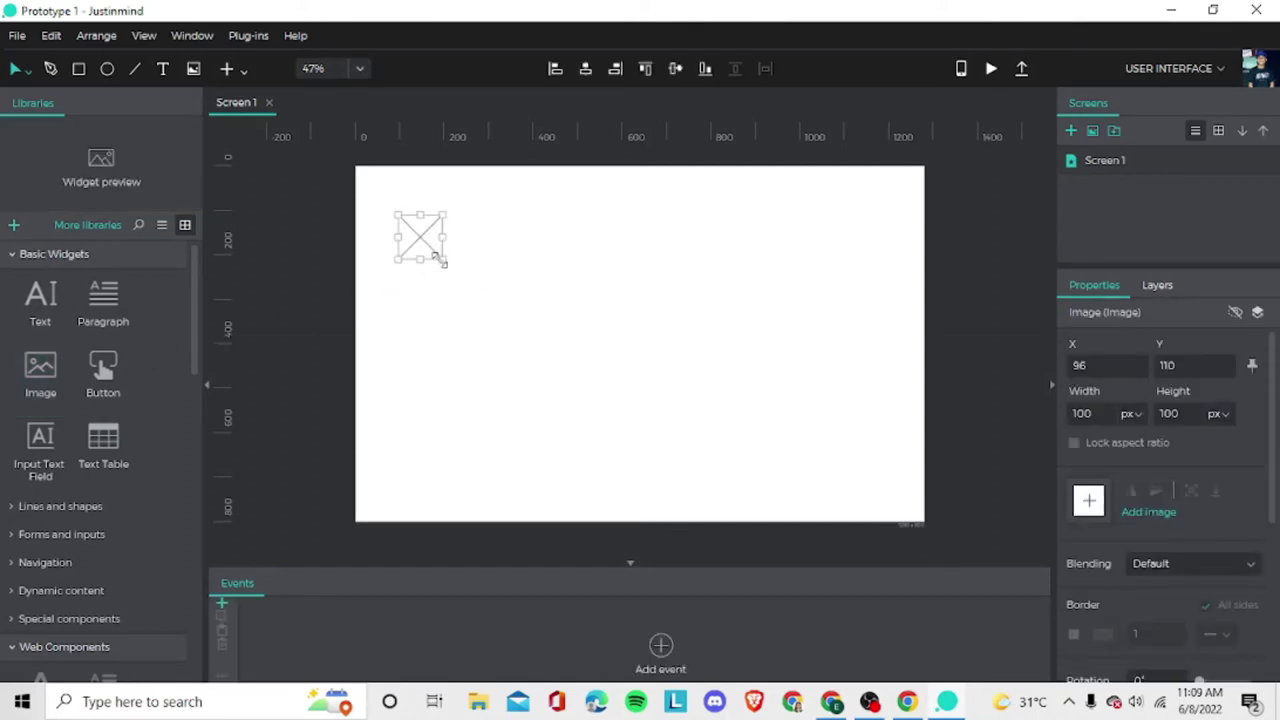
Enlarge the image placeholder slightly and add a text widget below it reading "title of the system".
drag(440, 260, 451, 268)
click(478, 249)
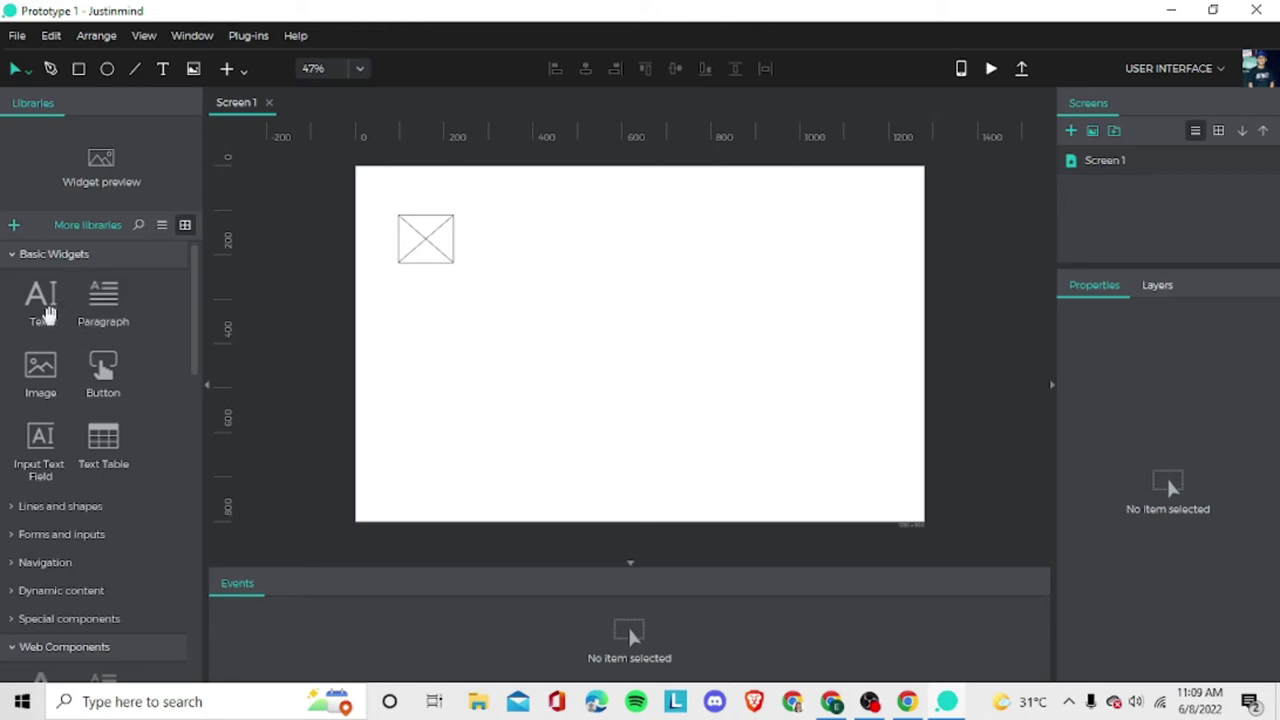
drag(47, 313, 408, 297)
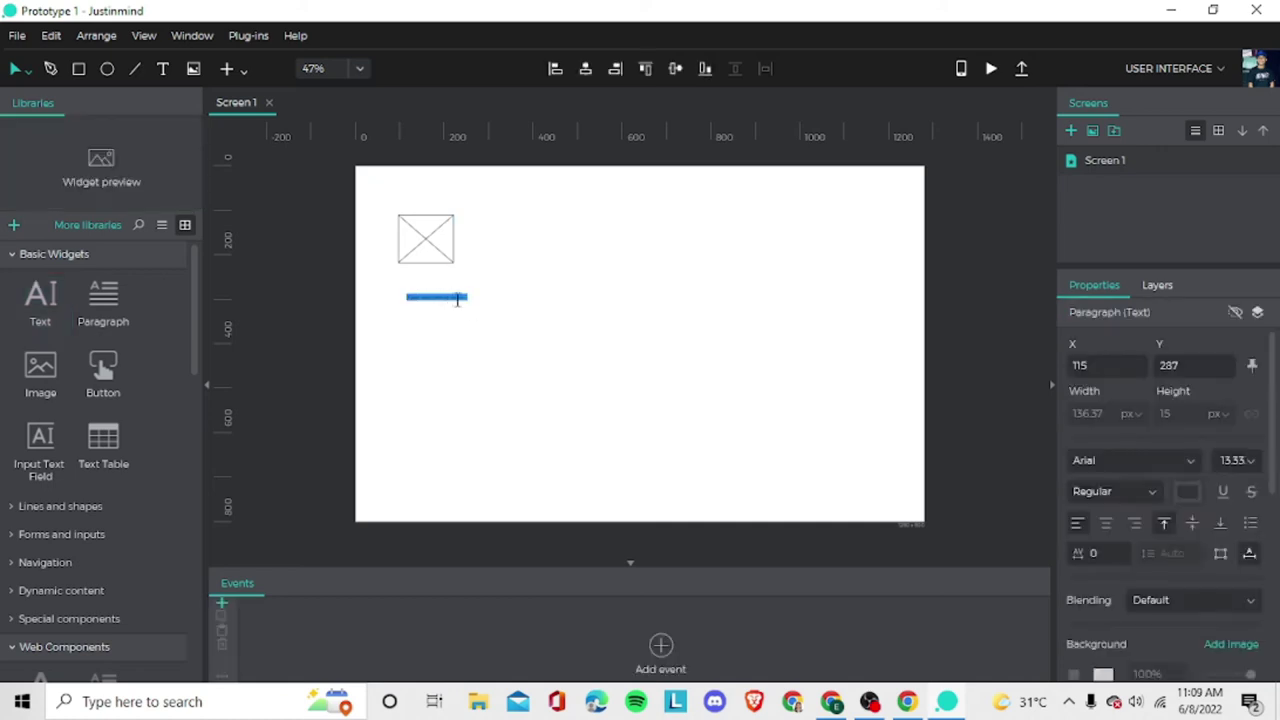
key(BackSpace)
Set the font size of the whole title text to 48.
scroll(1160, 445, down, 2)
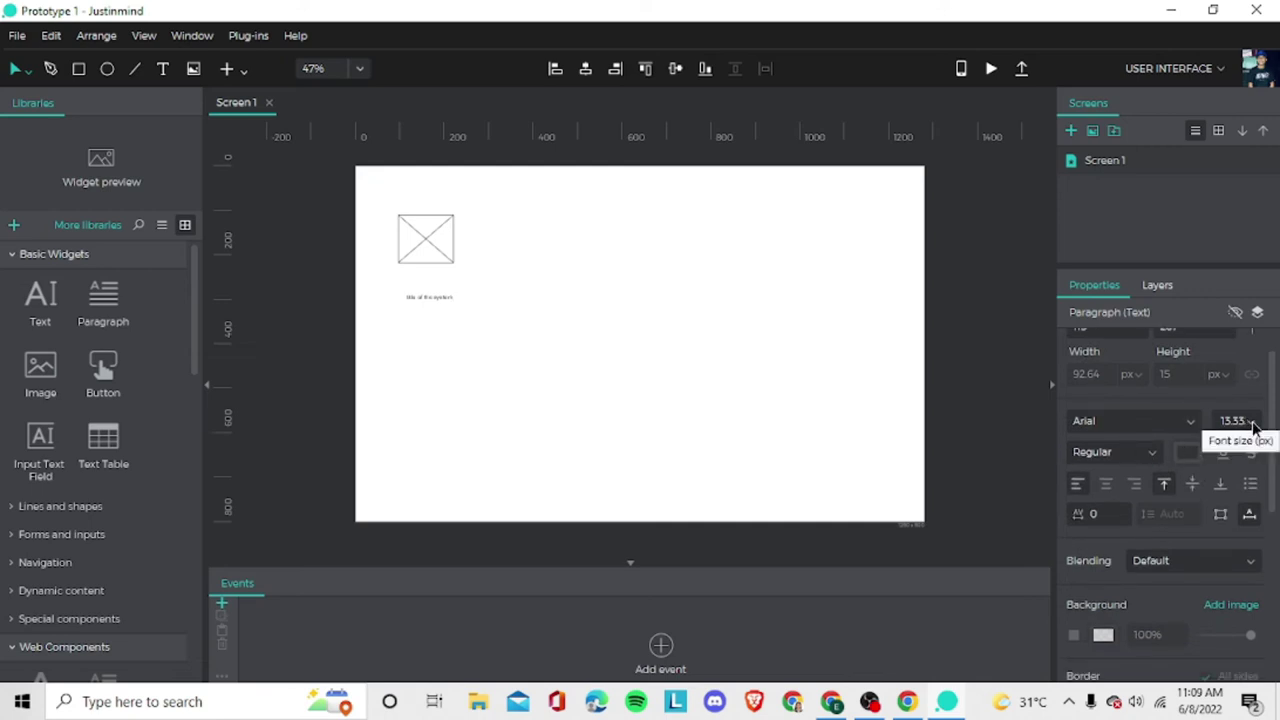
click(1251, 424)
scroll(1224, 510, down, 1)
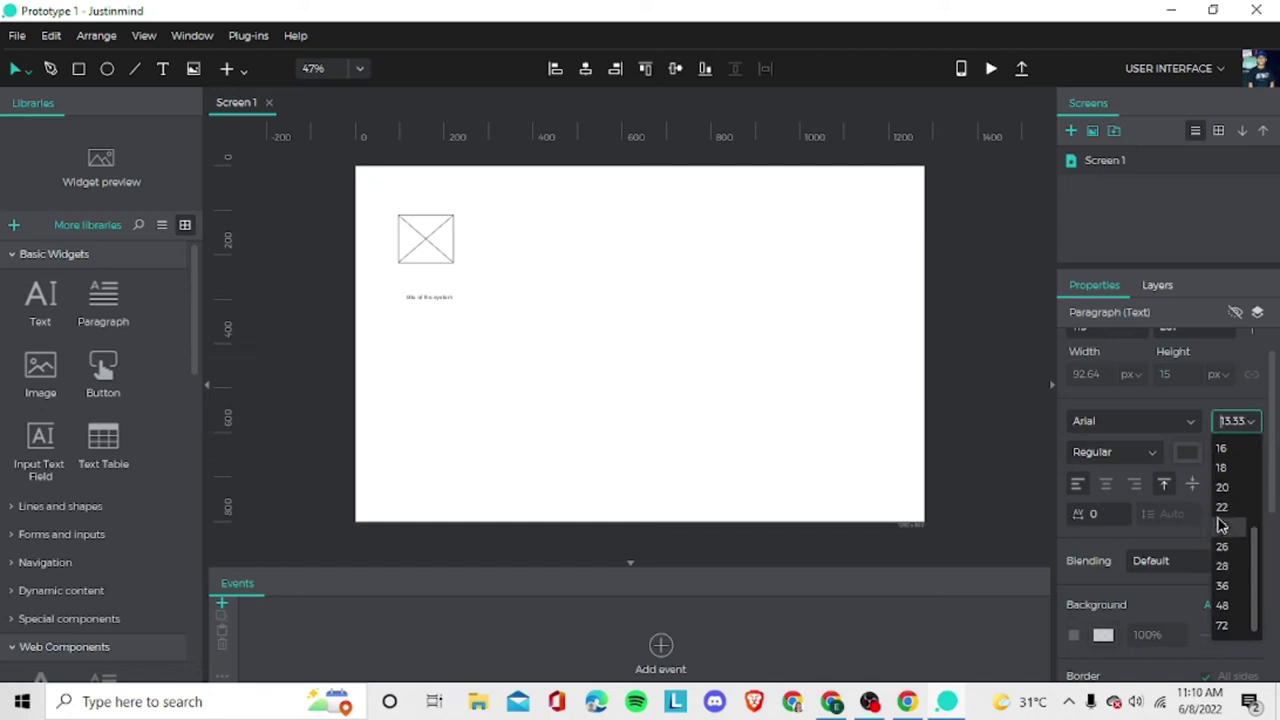
double_click(451, 297)
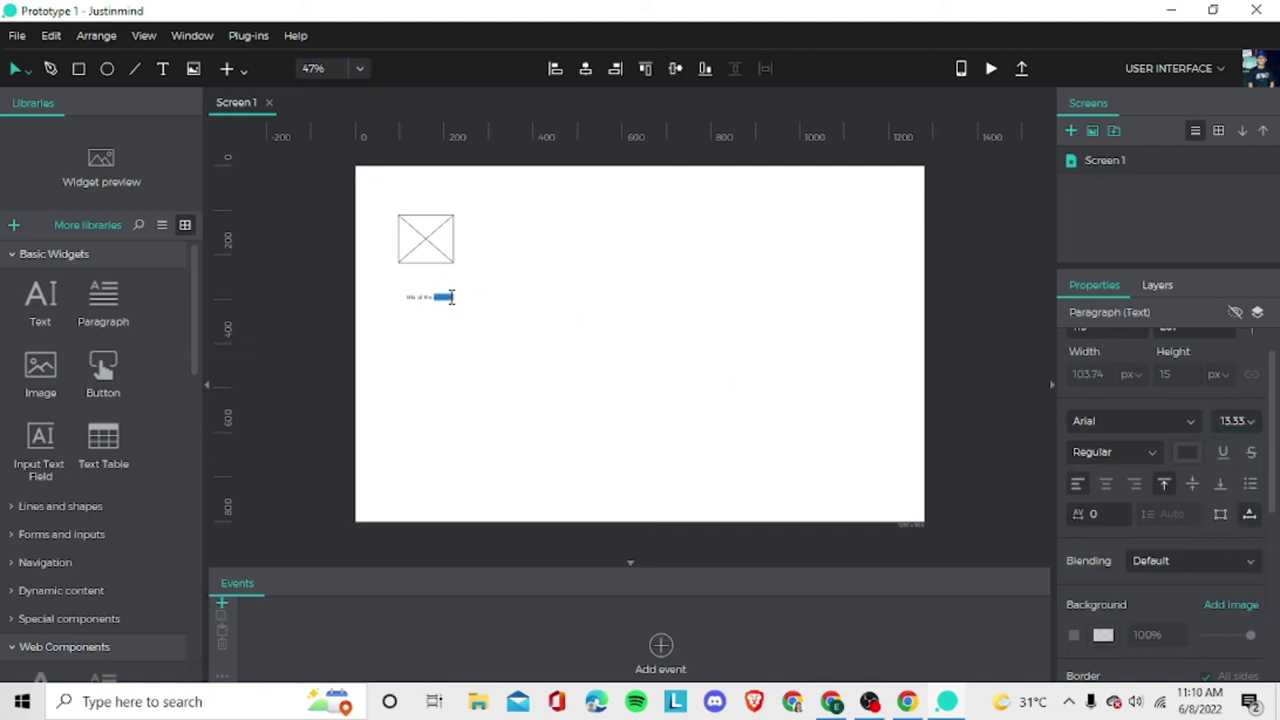
click(1250, 423)
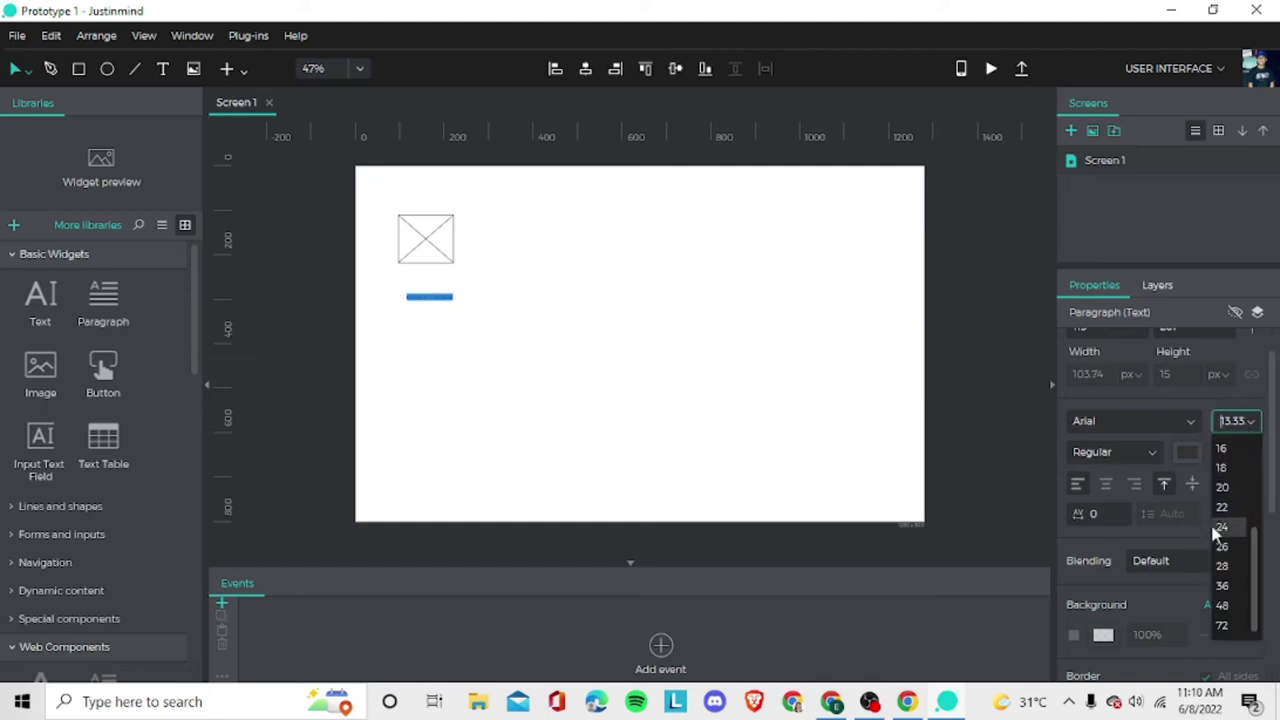
scroll(1240, 522, down, 1)
scroll(1240, 480, up, 1)
click(1250, 403)
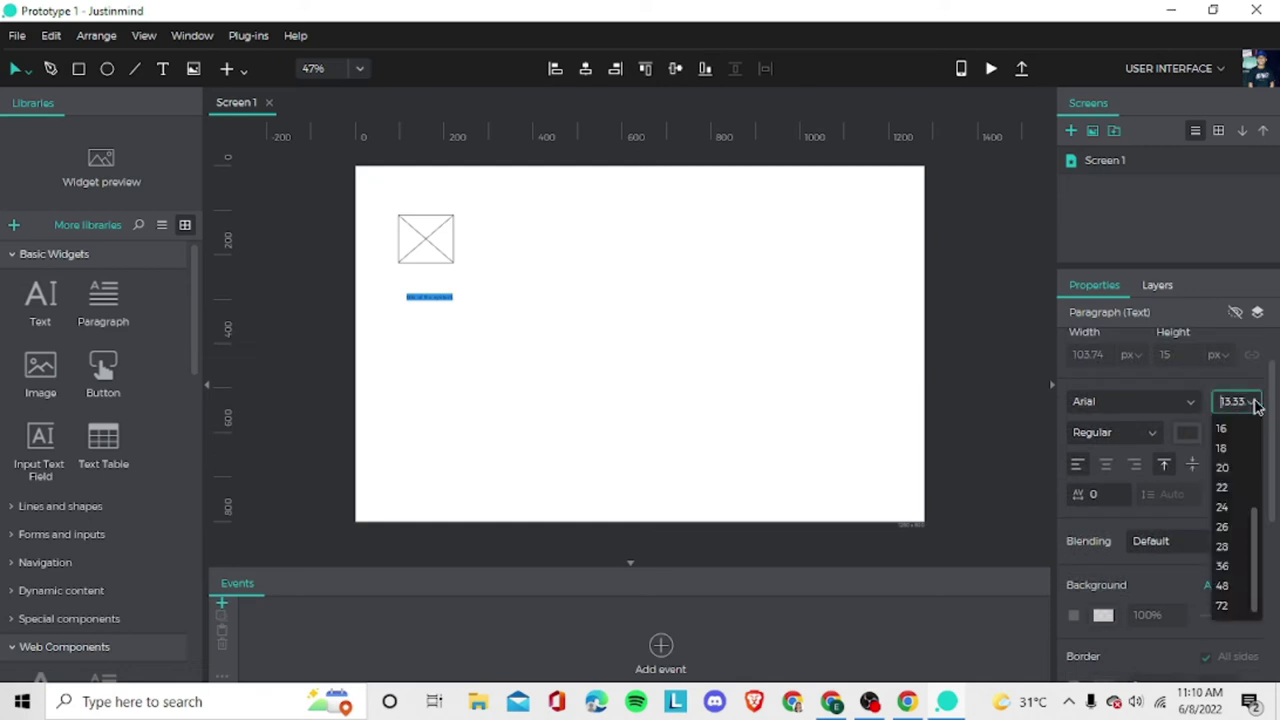
click(1222, 549)
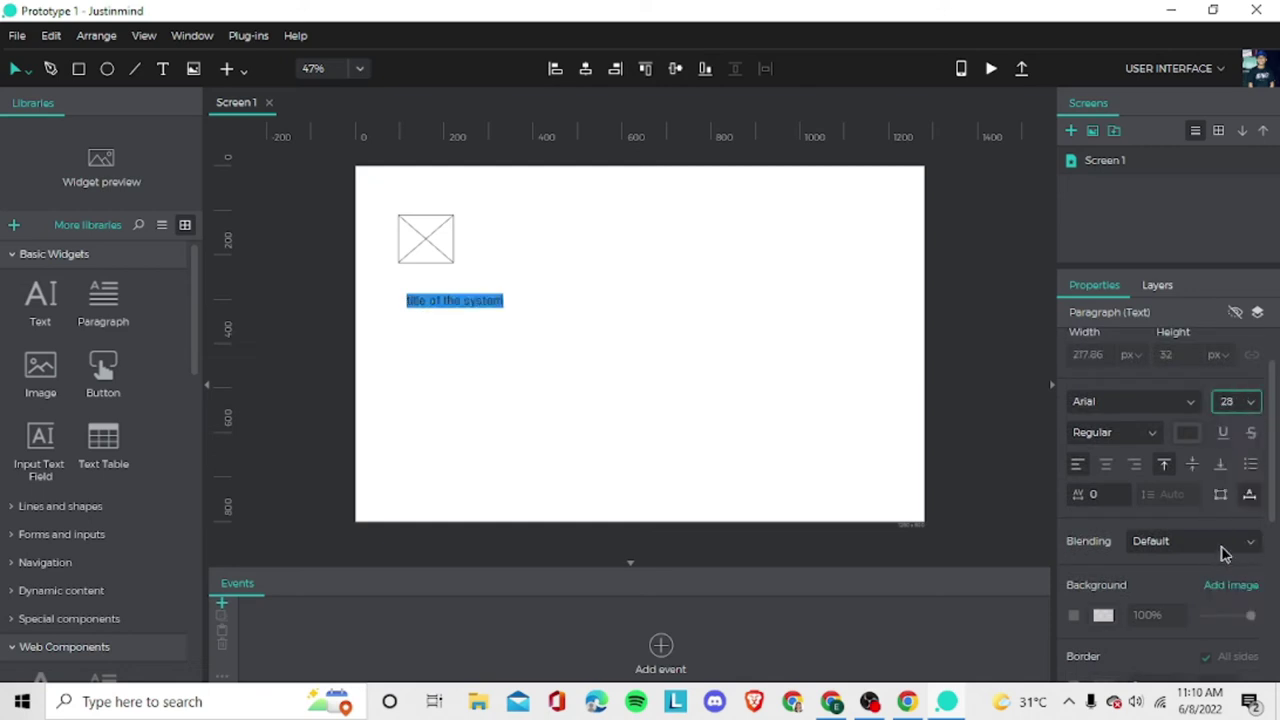
click(1250, 403)
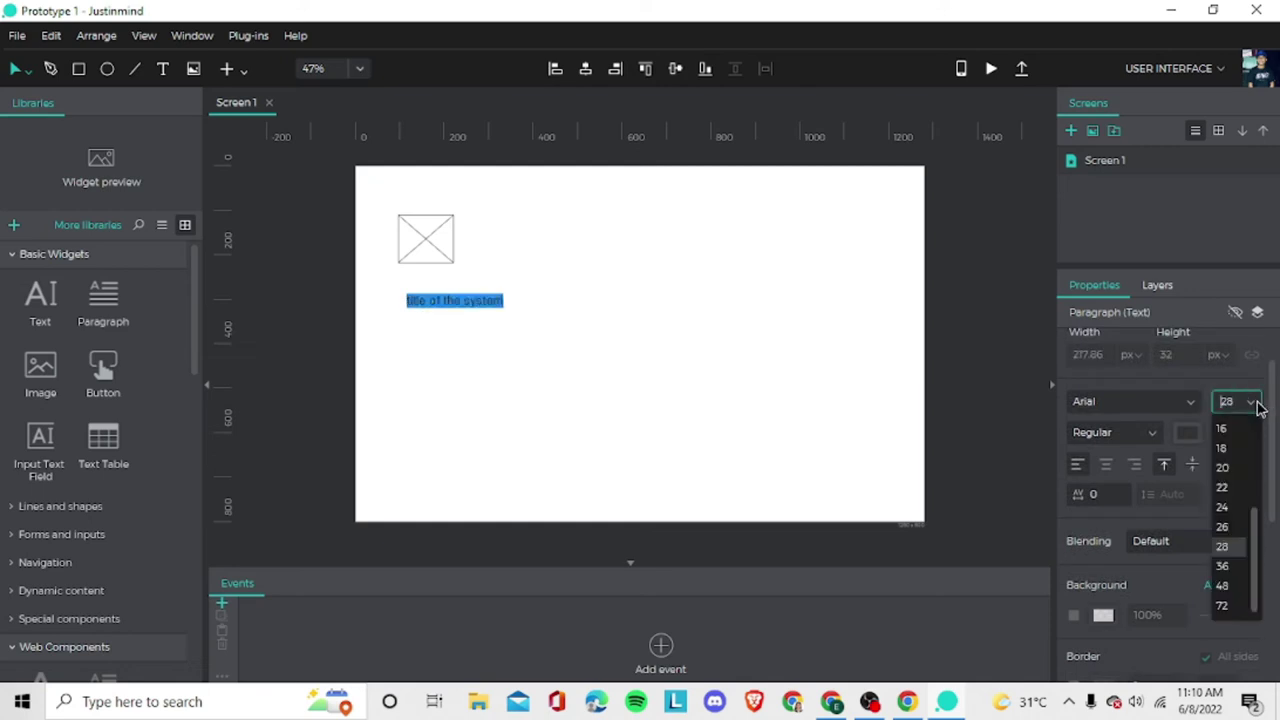
click(1224, 566)
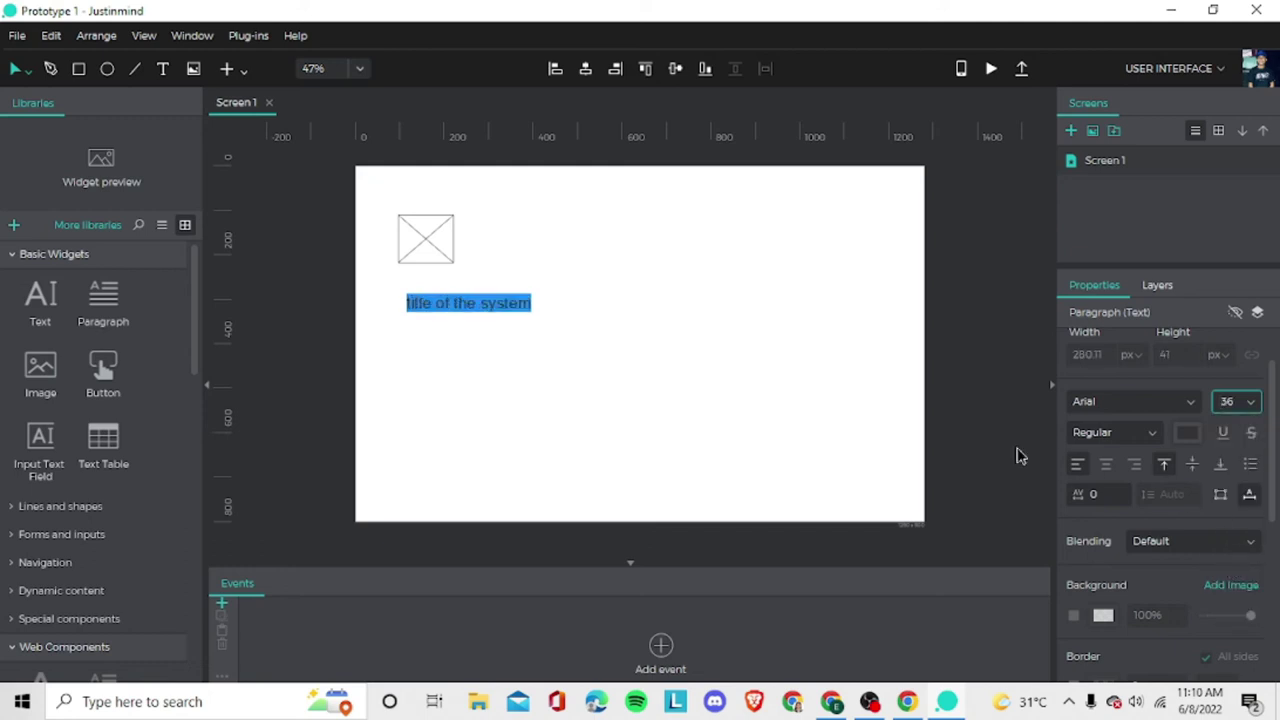
click(1249, 403)
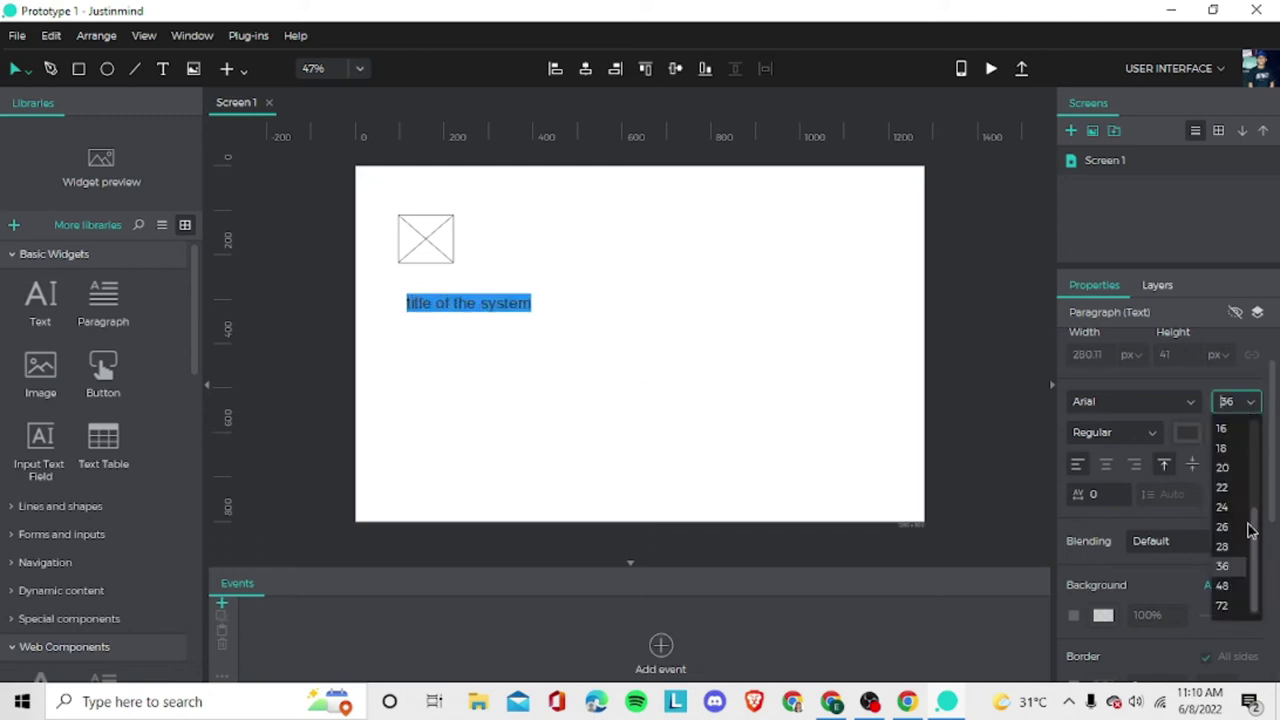
click(1225, 588)
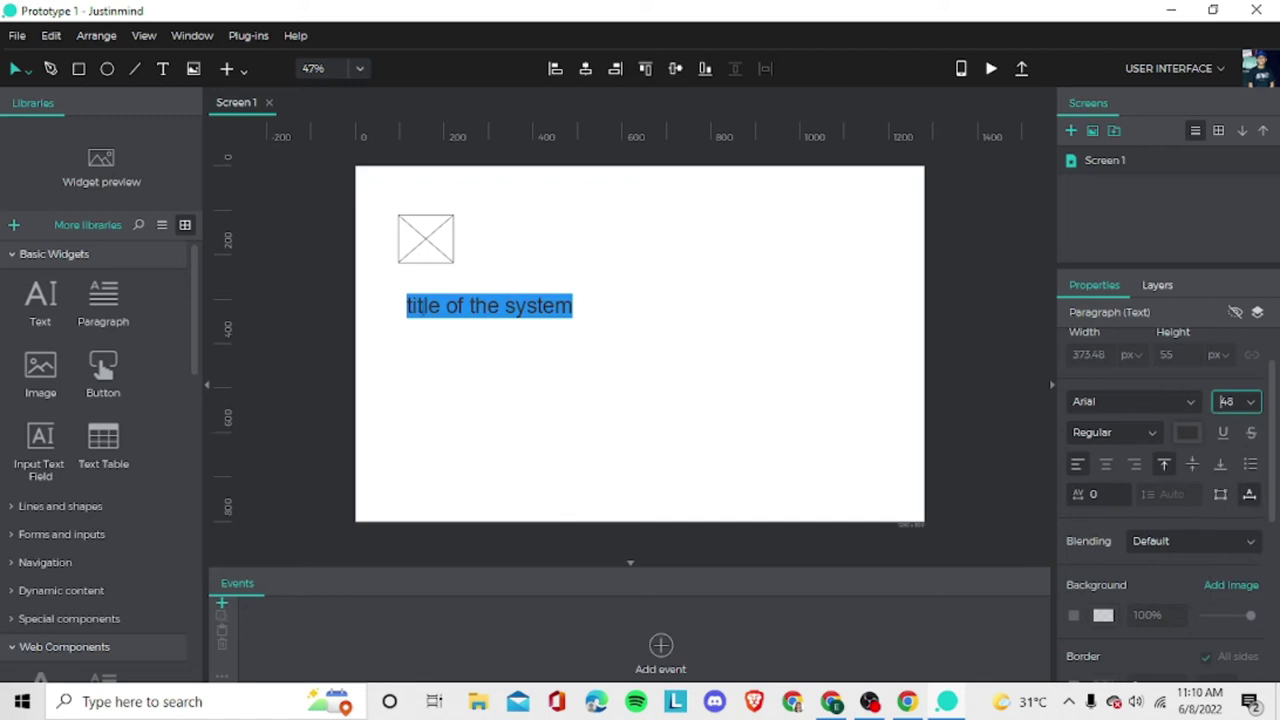
Capitalize the first letter of the title so it reads "Title of the system".
click(412, 305)
key(Delete)
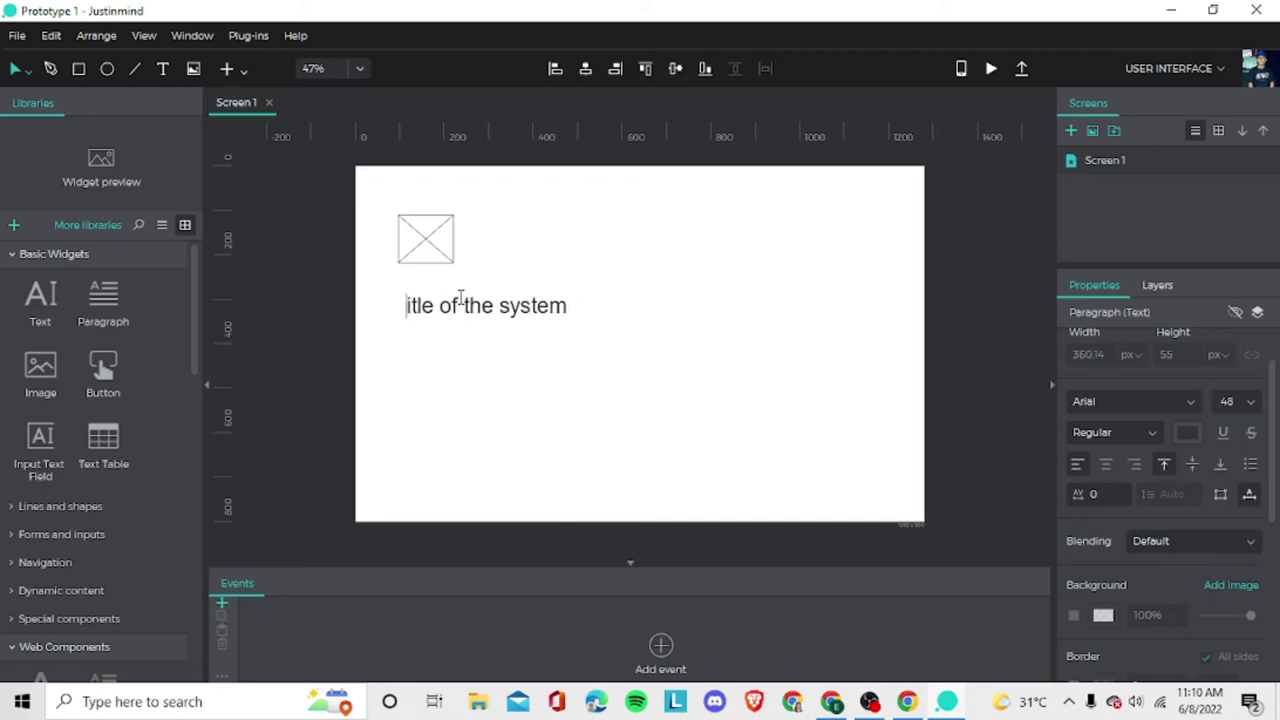
text(T)
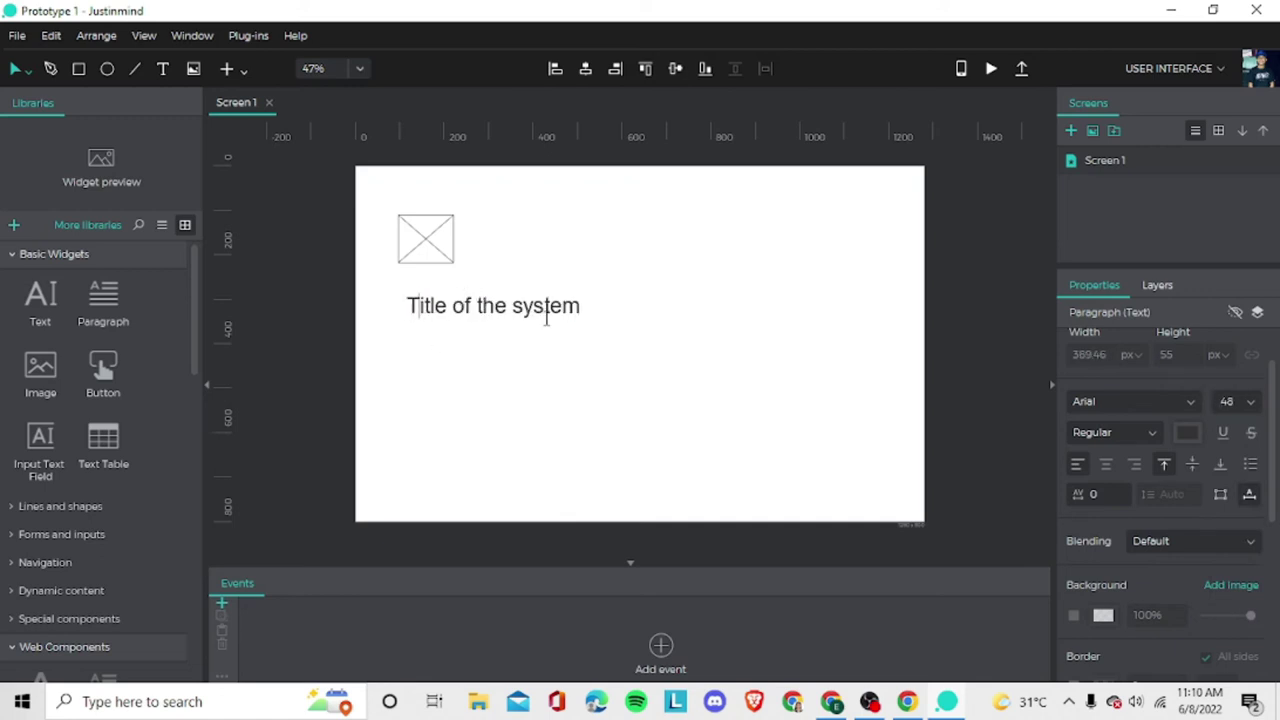
click(587, 322)
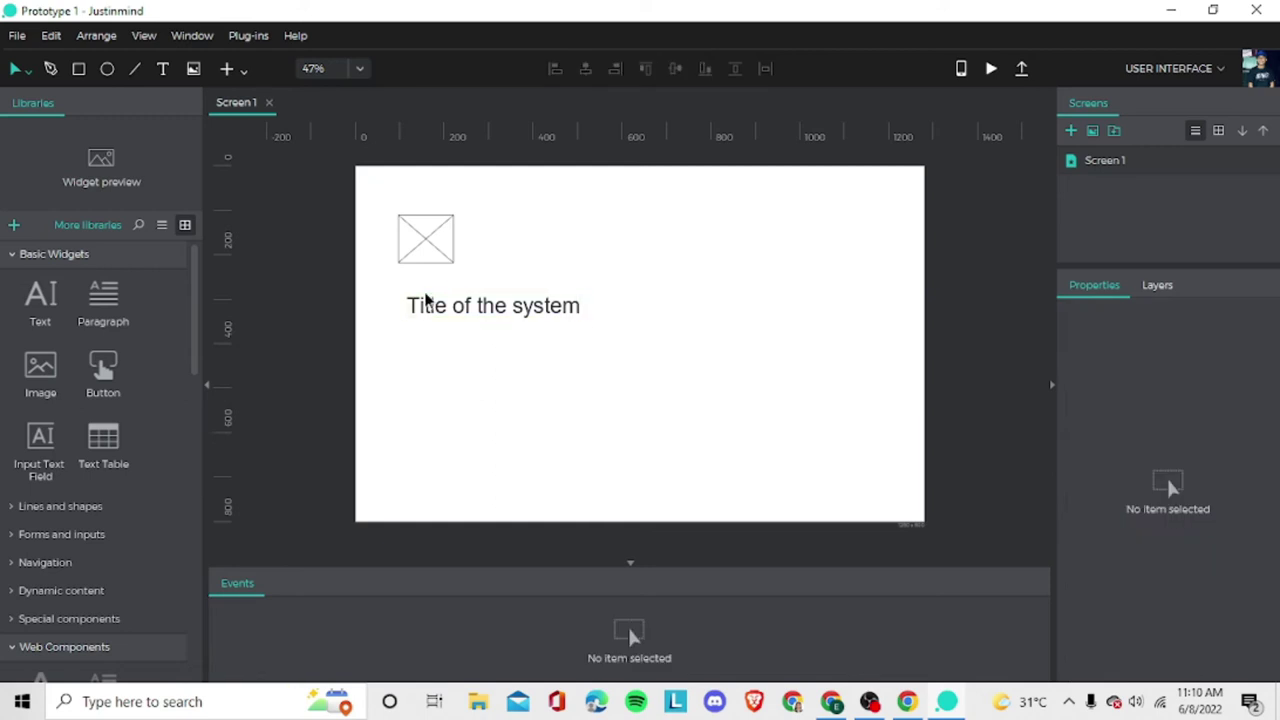
click(484, 307)
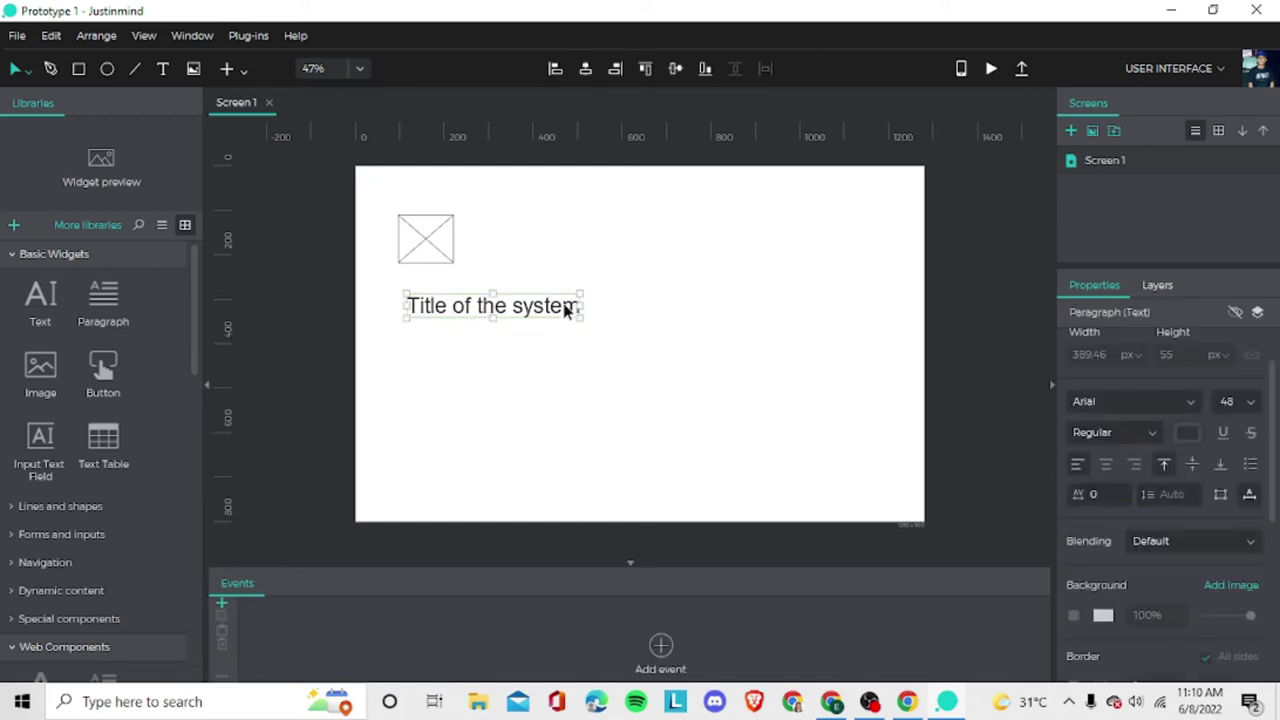
click(613, 294)
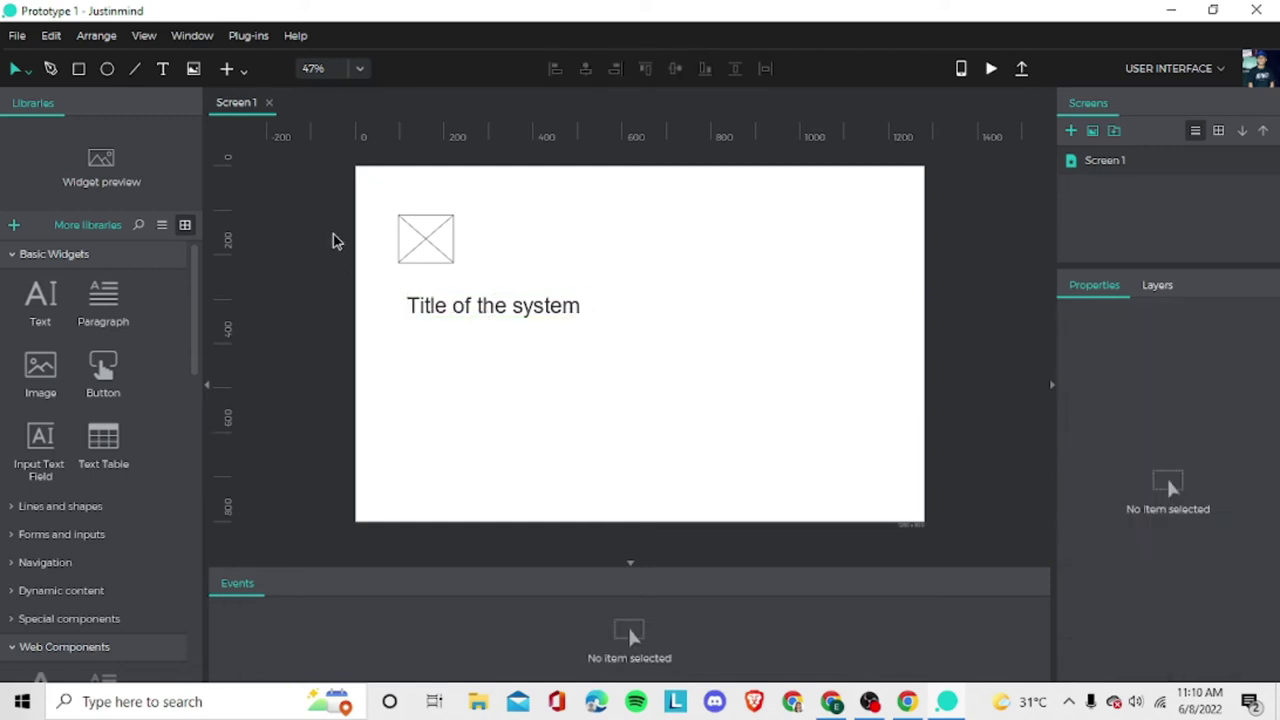
Add a placeholder paragraph directly below the title and set its font size to 22.
click(100, 316)
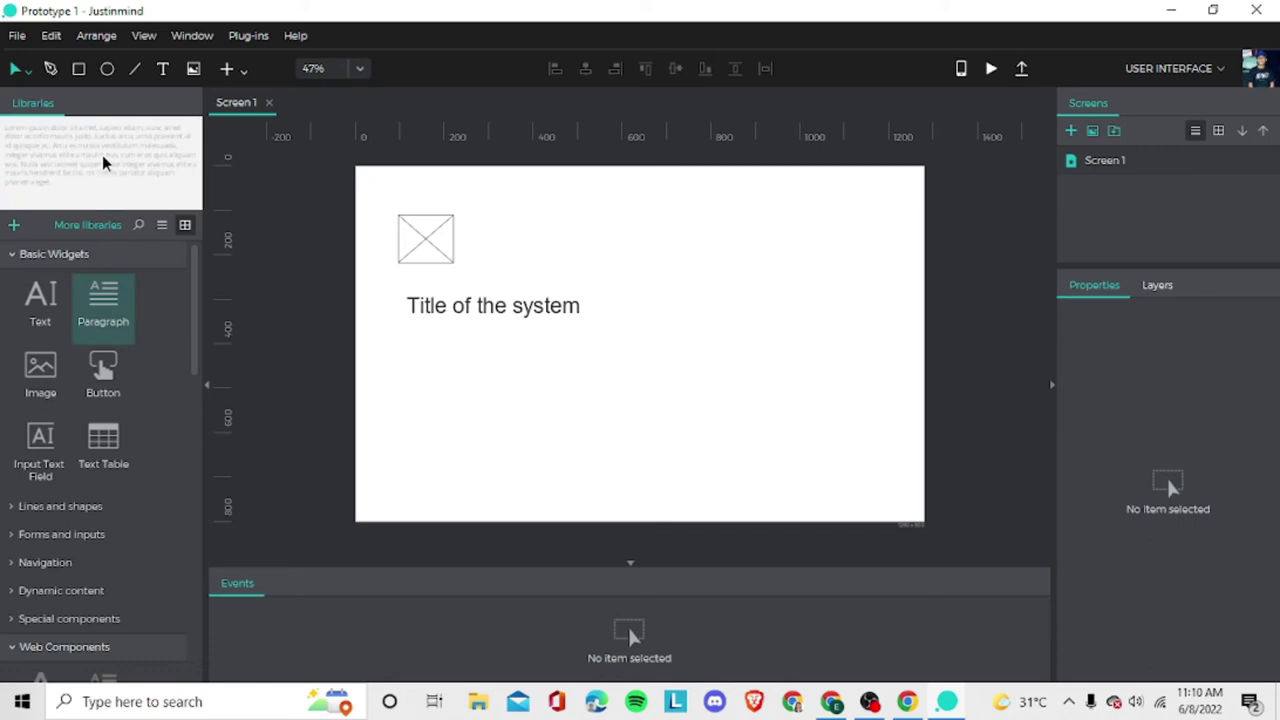
drag(105, 318, 410, 333)
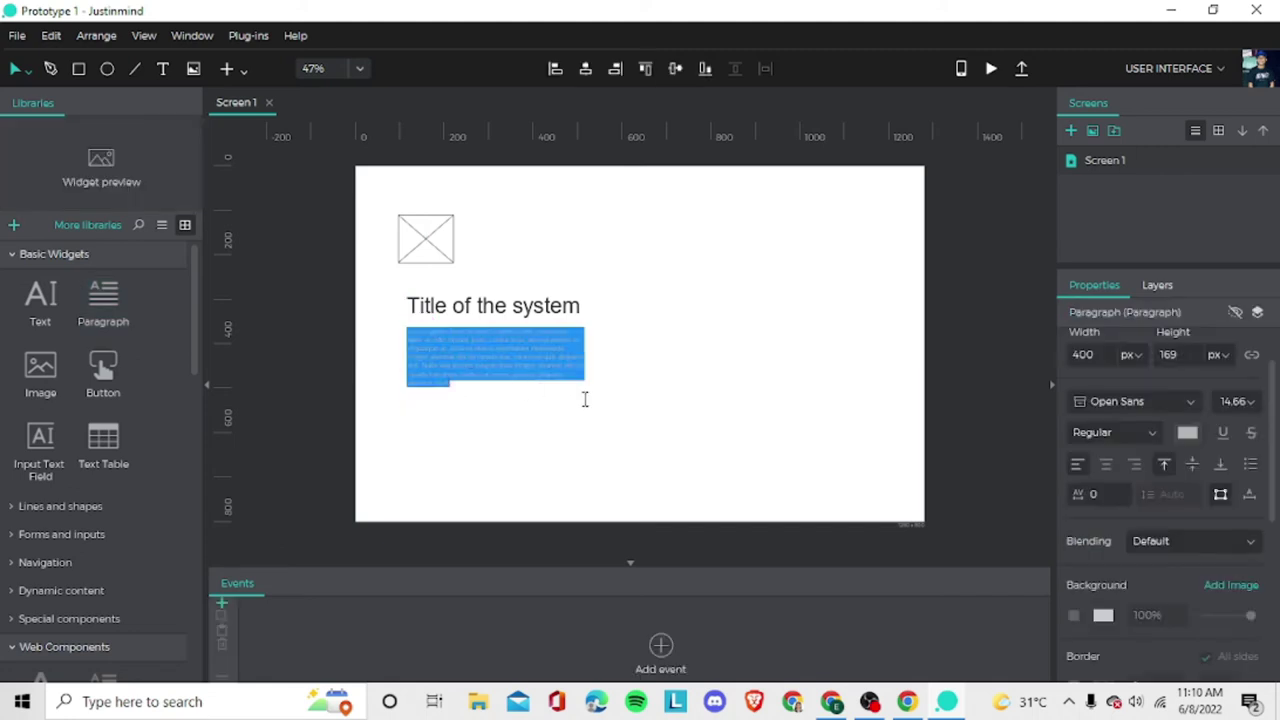
click(1248, 403)
click(1226, 567)
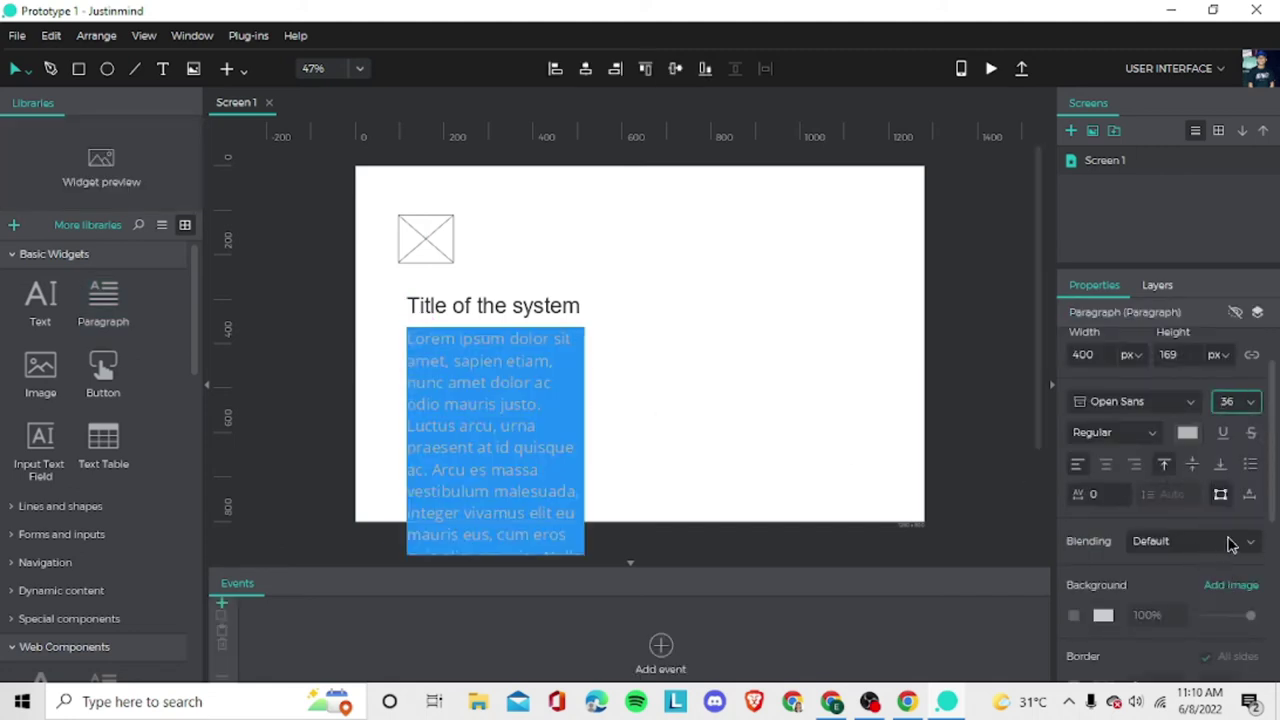
click(1250, 403)
click(1226, 490)
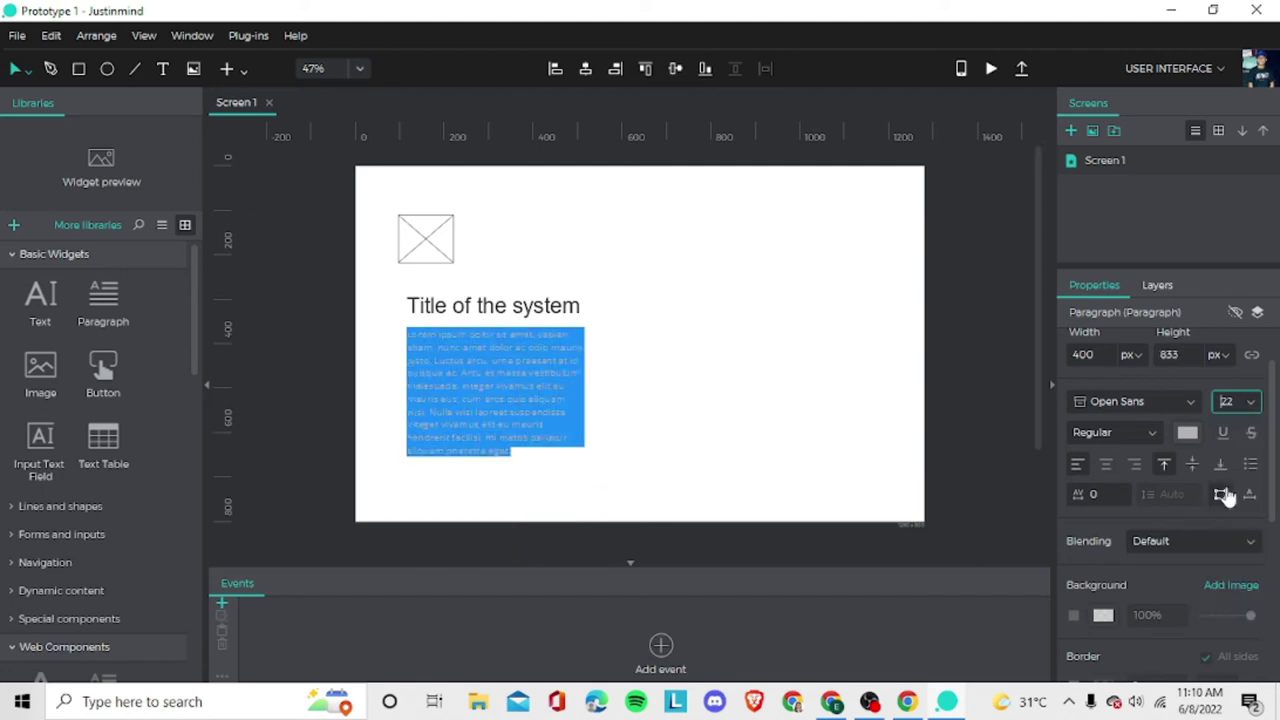
click(578, 451)
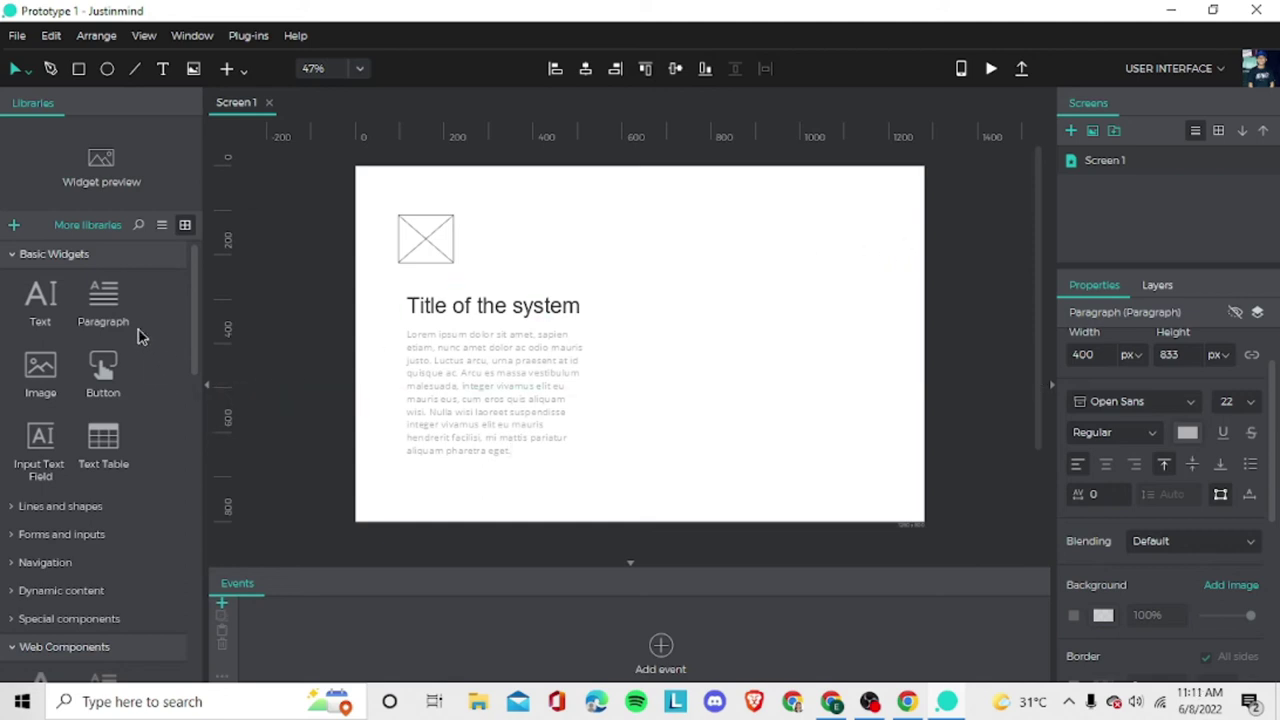
Add three rectangles from the lines and shapes library in a row beside the image placeholder.
scroll(117, 455, down, 1)
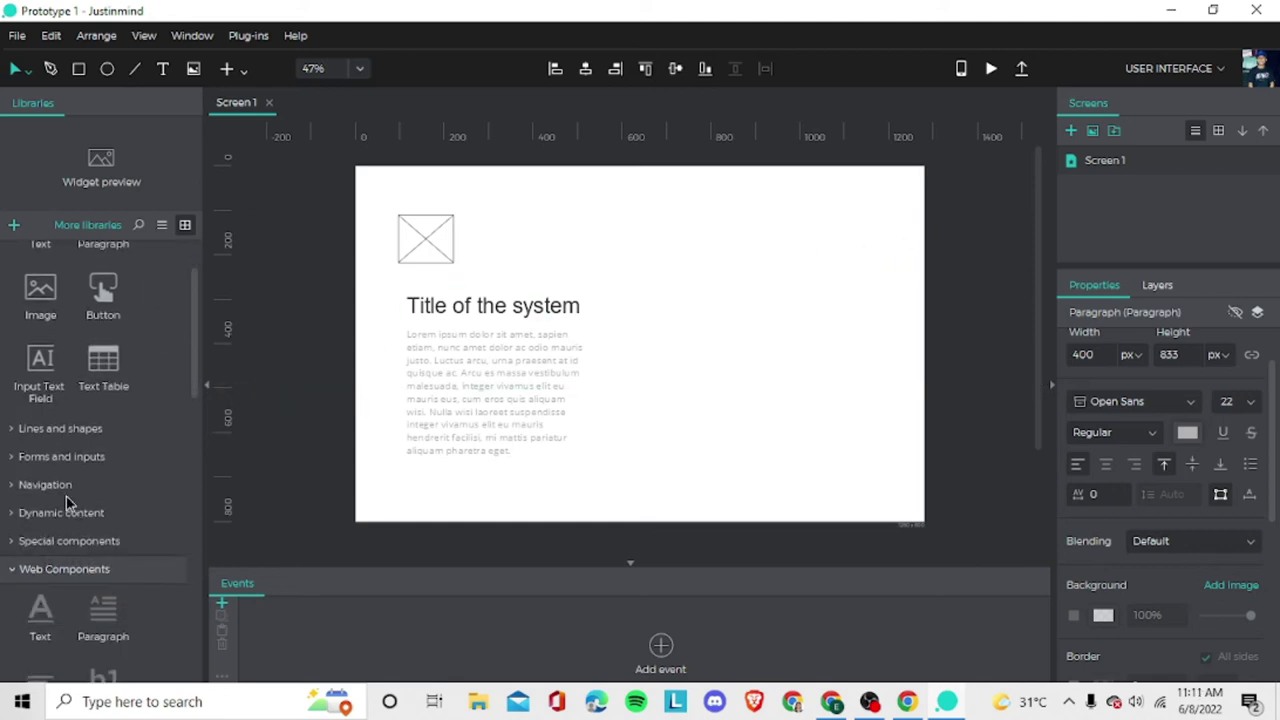
click(72, 430)
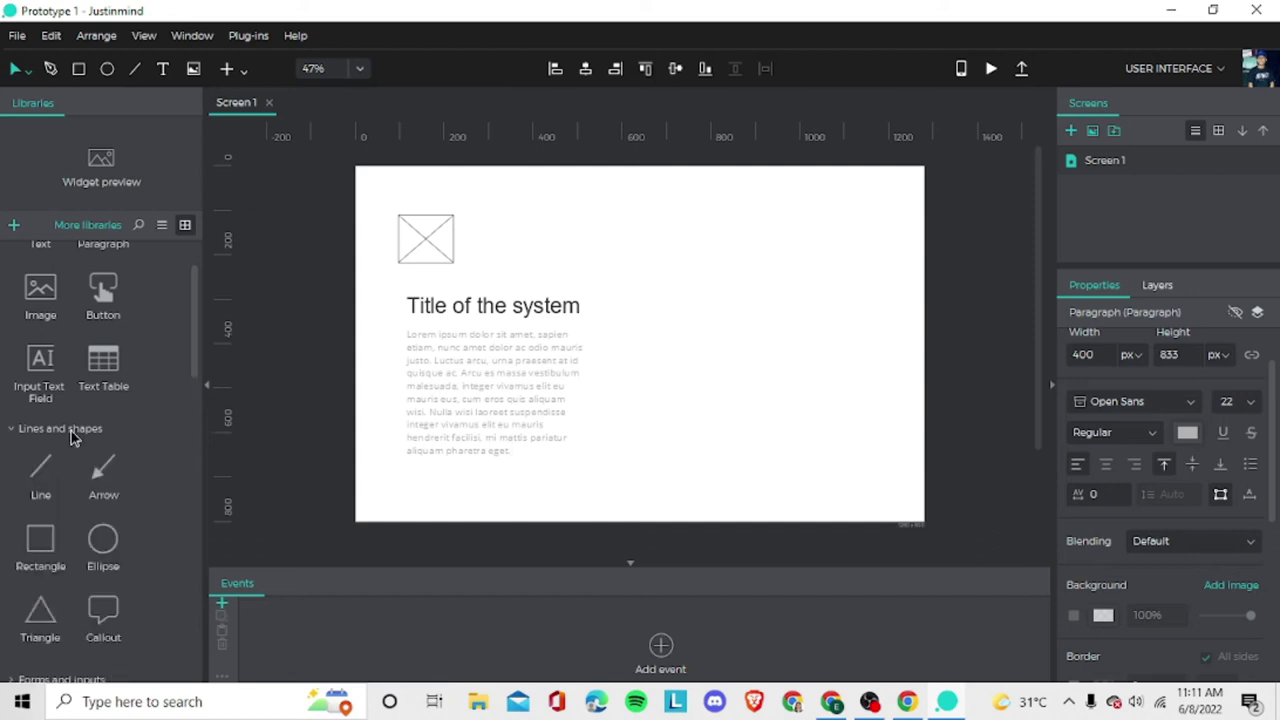
scroll(107, 550, down, 1)
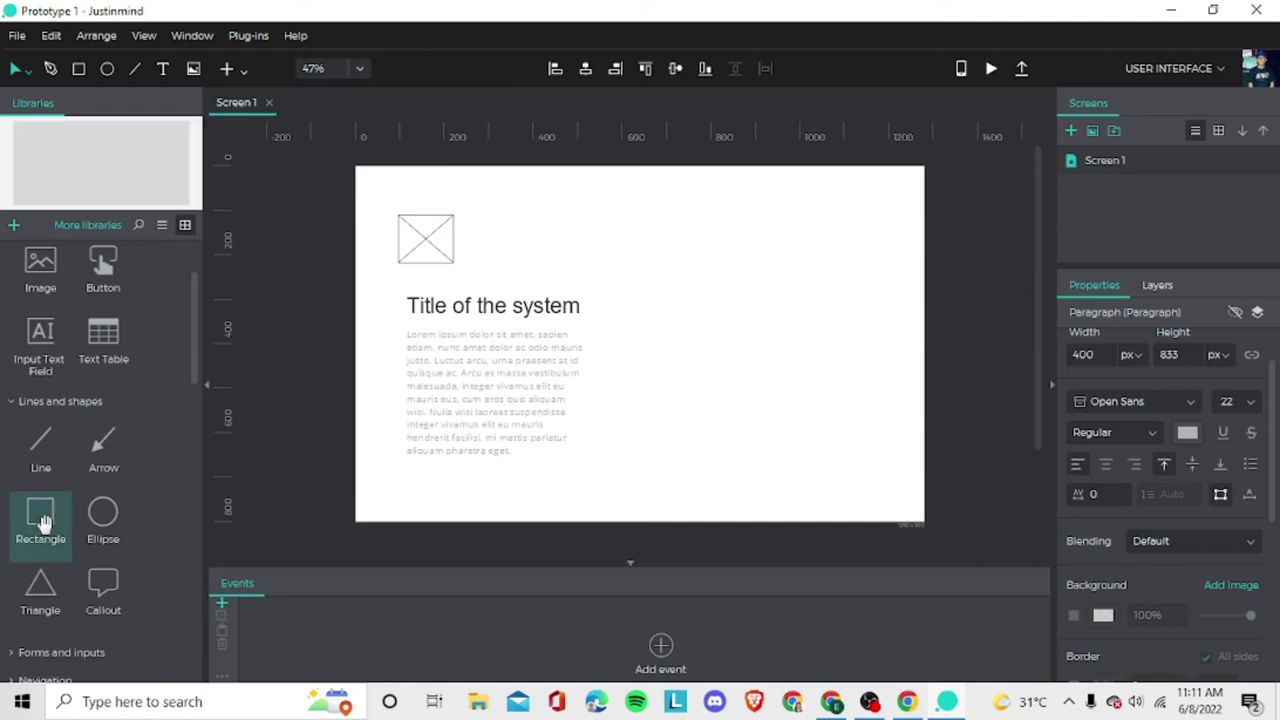
drag(43, 522, 592, 230)
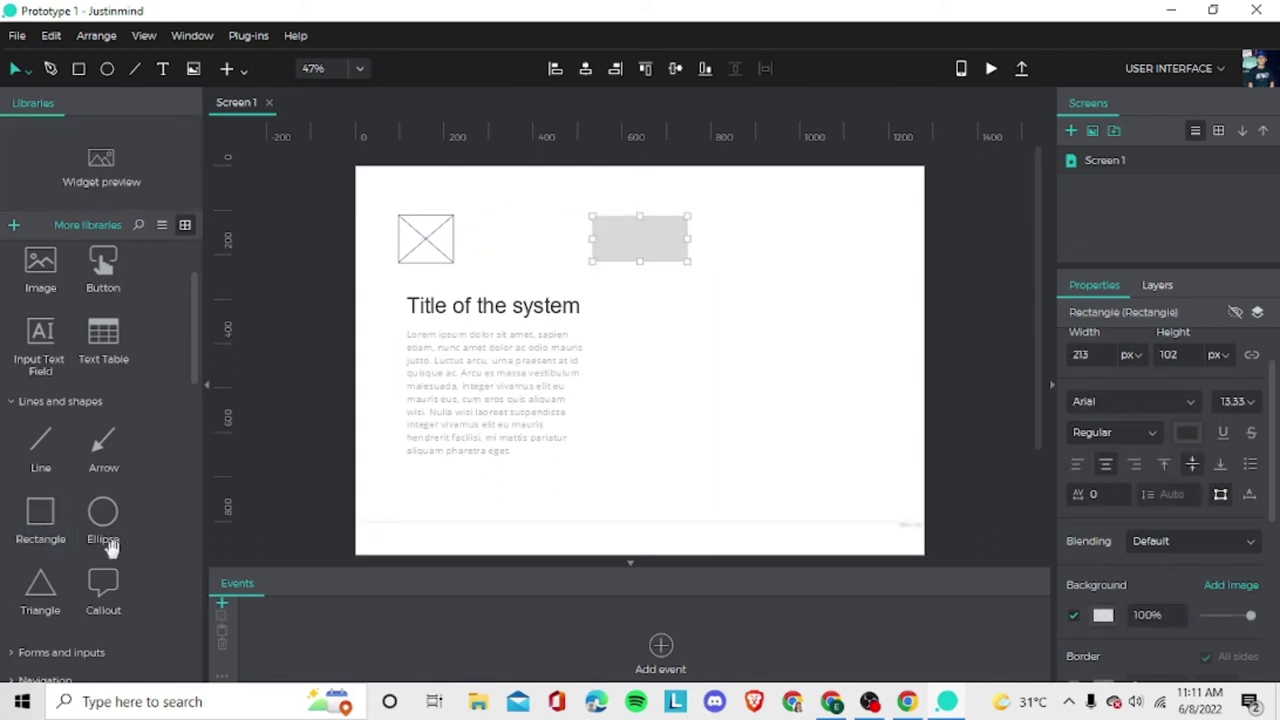
drag(40, 522, 722, 230)
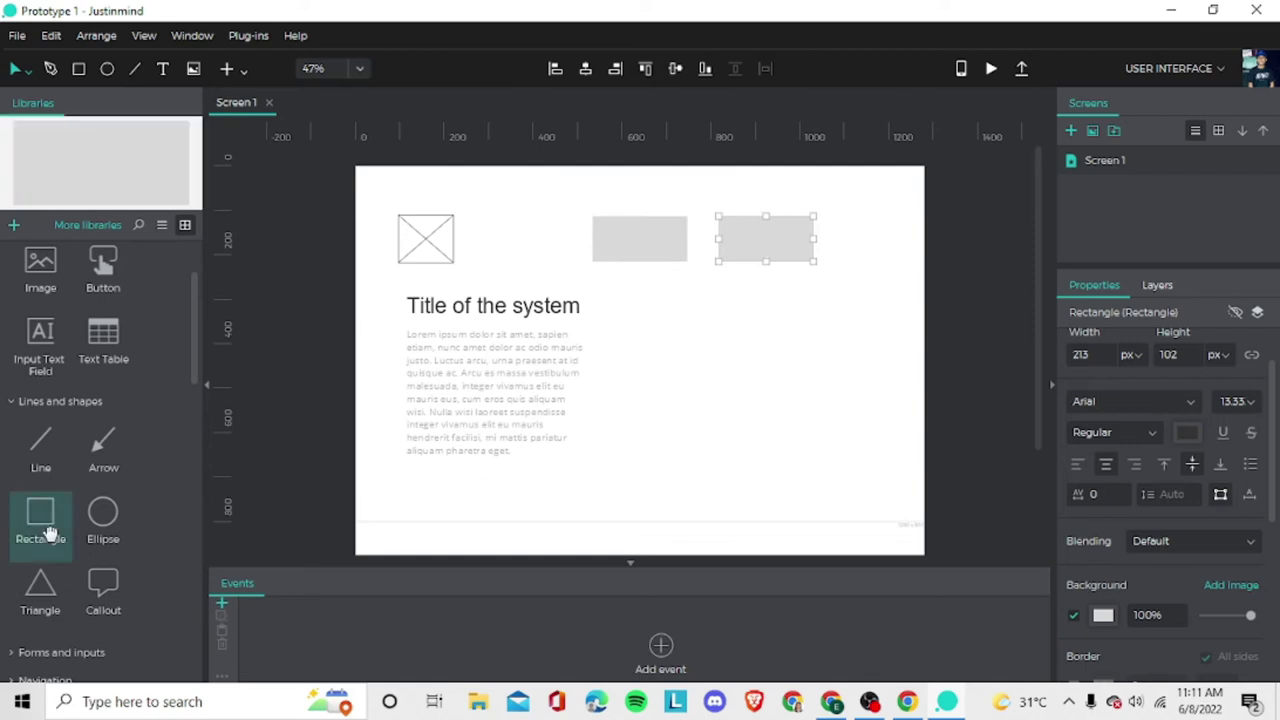
drag(50, 533, 815, 224)
Shift the three rectangles horizontally so they sit closer together with even gaps.
click(751, 249)
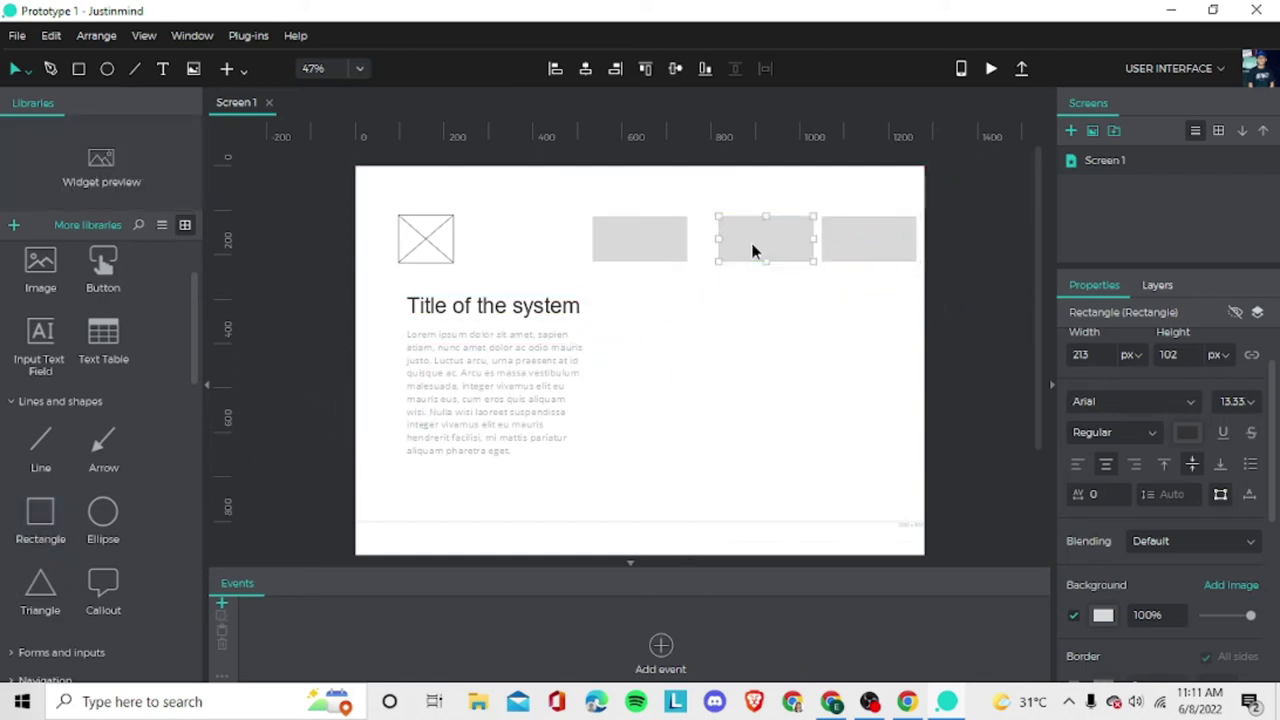
double_click(753, 250)
click(628, 249)
mouse_move(628, 249)
mouse_down()
mouse_move(651, 251)
mouse_move(637, 250)
mouse_up()
drag(750, 245, 743, 245)
double_click(754, 240)
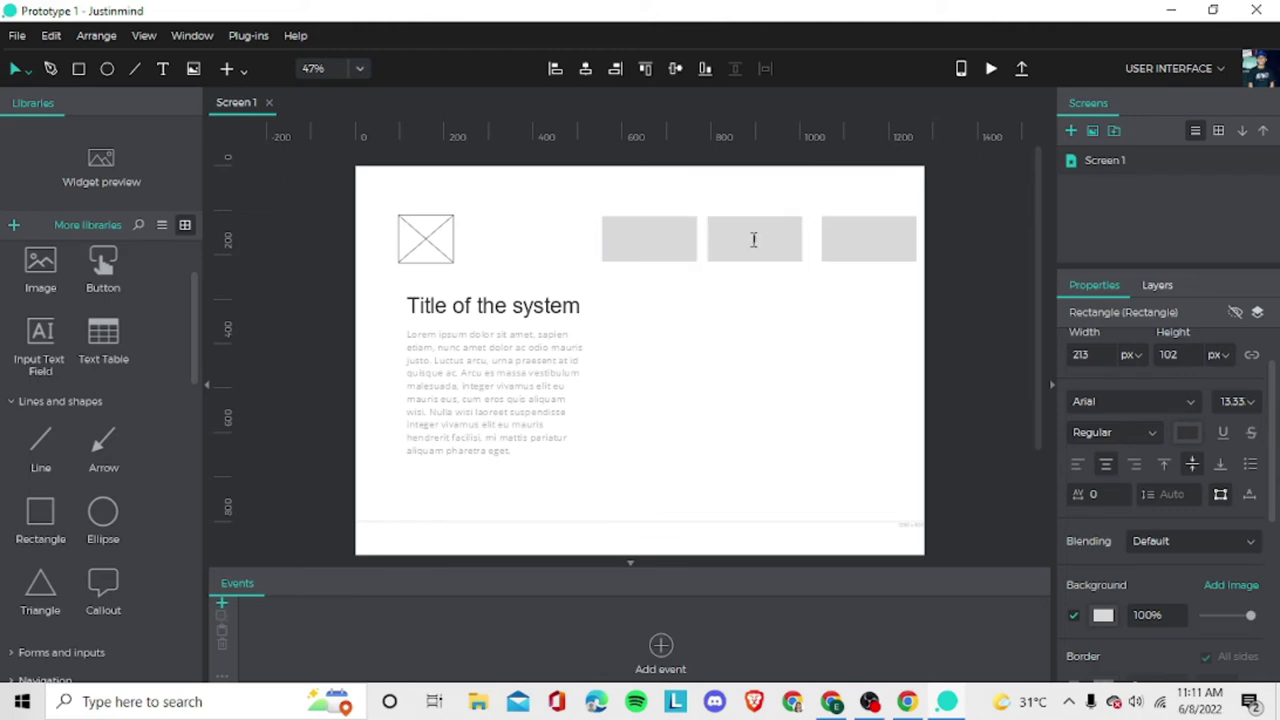
drag(834, 240, 826, 240)
click(836, 336)
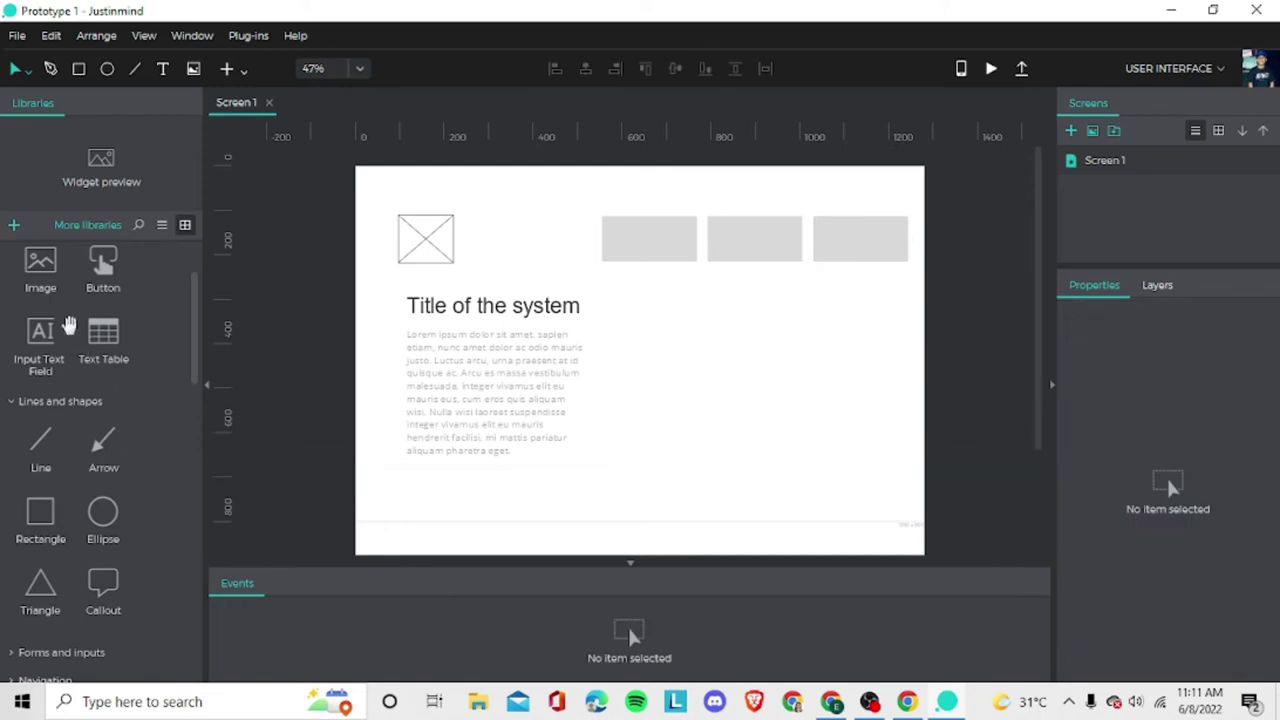
Add a fourth rectangle between the image placeholder and the row of rectangles.
scroll(68, 320, up, 3)
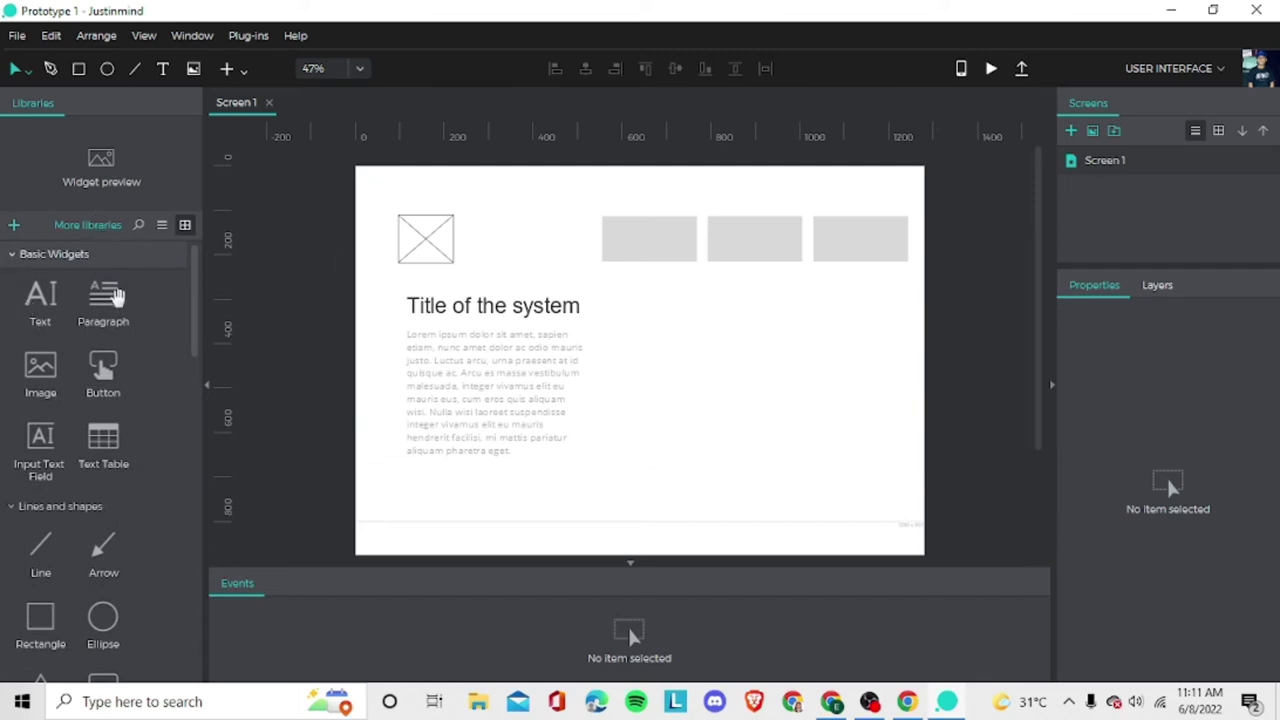
drag(40, 372, 47, 614)
drag(47, 614, 6, 452)
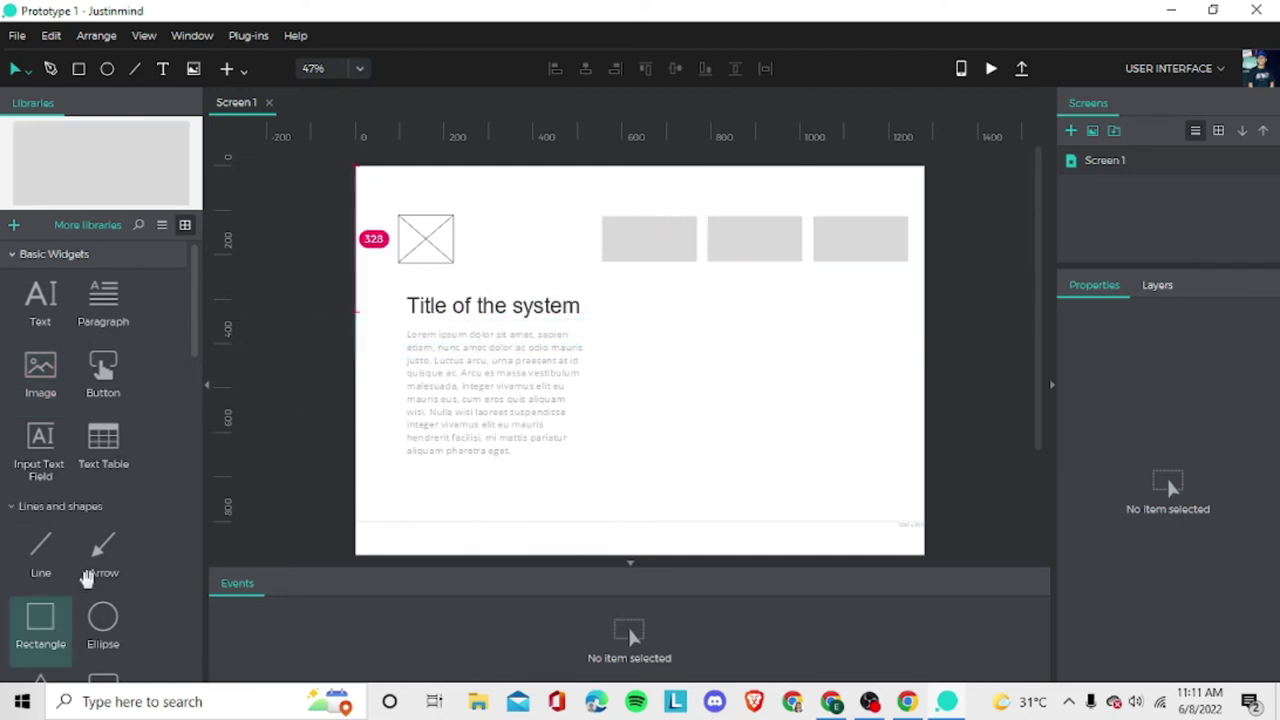
drag(40, 622, 490, 217)
Delete the fourth rectangle next to the image placeholder.
right_click(515, 247)
click(526, 257)
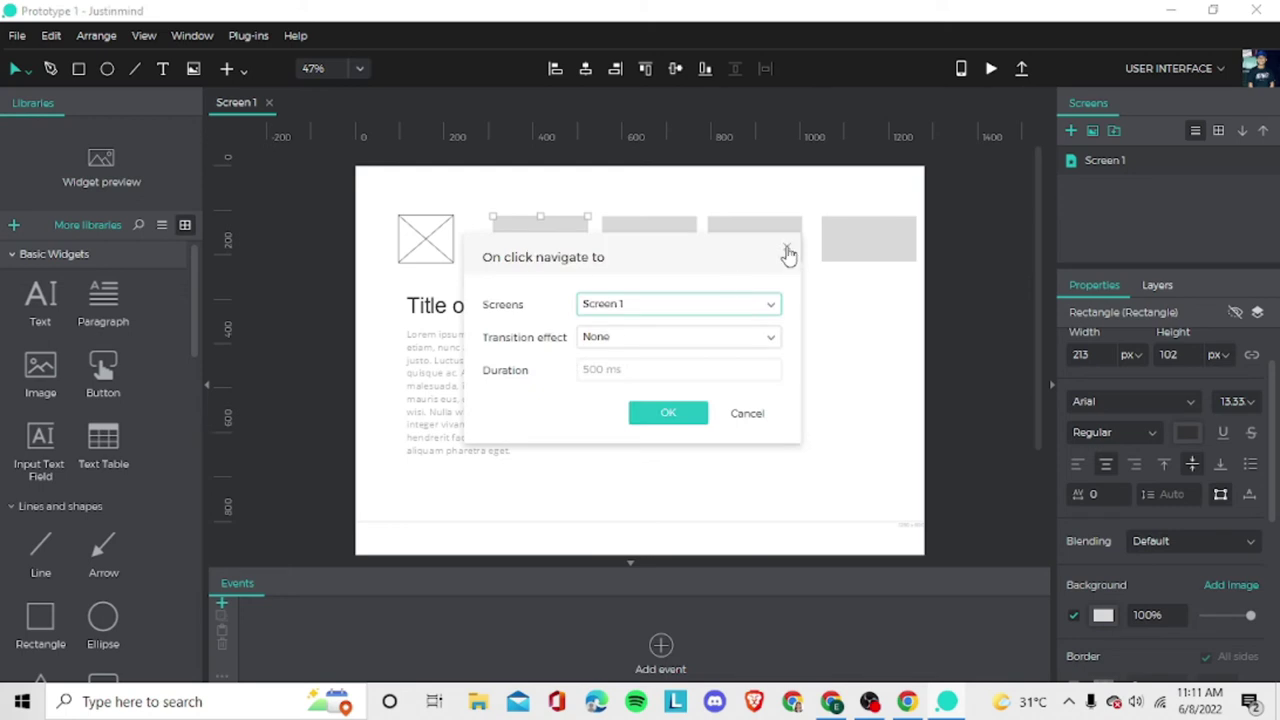
click(785, 249)
right_click(517, 248)
mouse_move(556, 552)
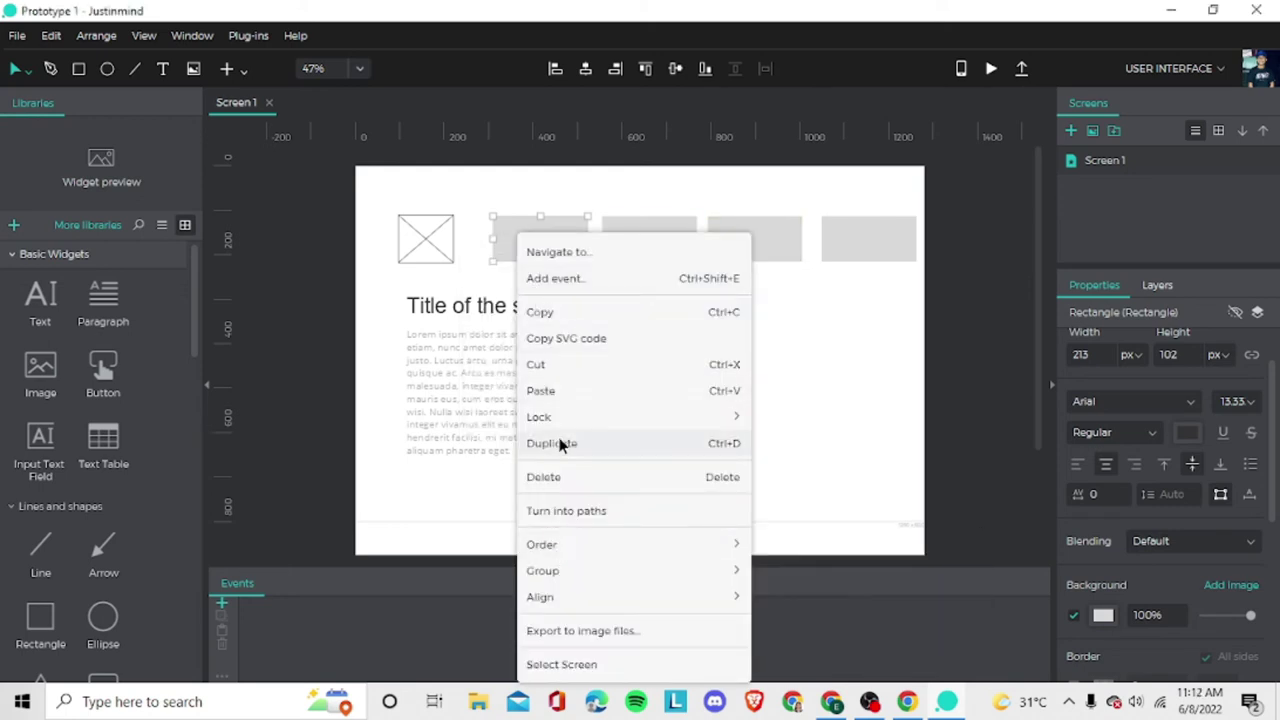
click(551, 481)
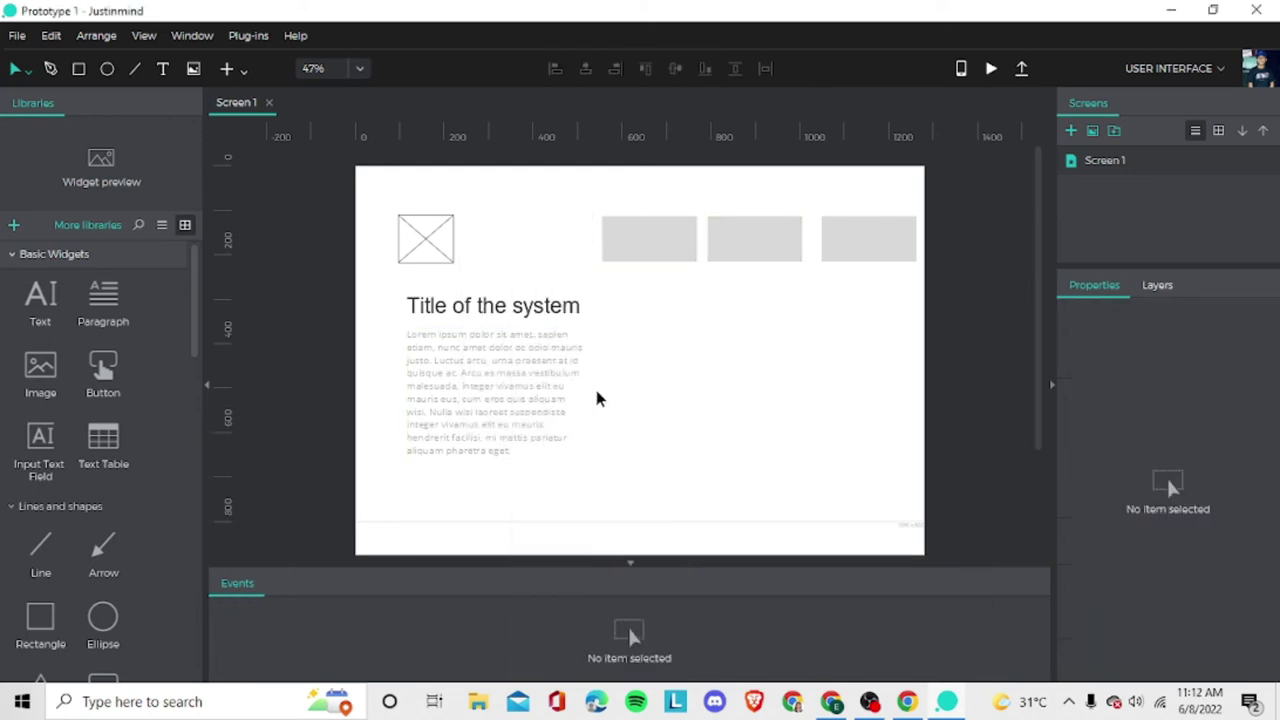
Move the three rectangles closer to the logo placeholder and narrow them with even gaps, making the last one about 177 px wide.
click(663, 228)
drag(663, 228, 606, 245)
drag(755, 245, 729, 246)
click(592, 250)
drag(592, 243, 629, 262)
click(749, 260)
mouse_move(753, 260)
mouse_down()
mouse_move(700, 247)
mouse_move(745, 261)
mouse_move(733, 261)
mouse_up()
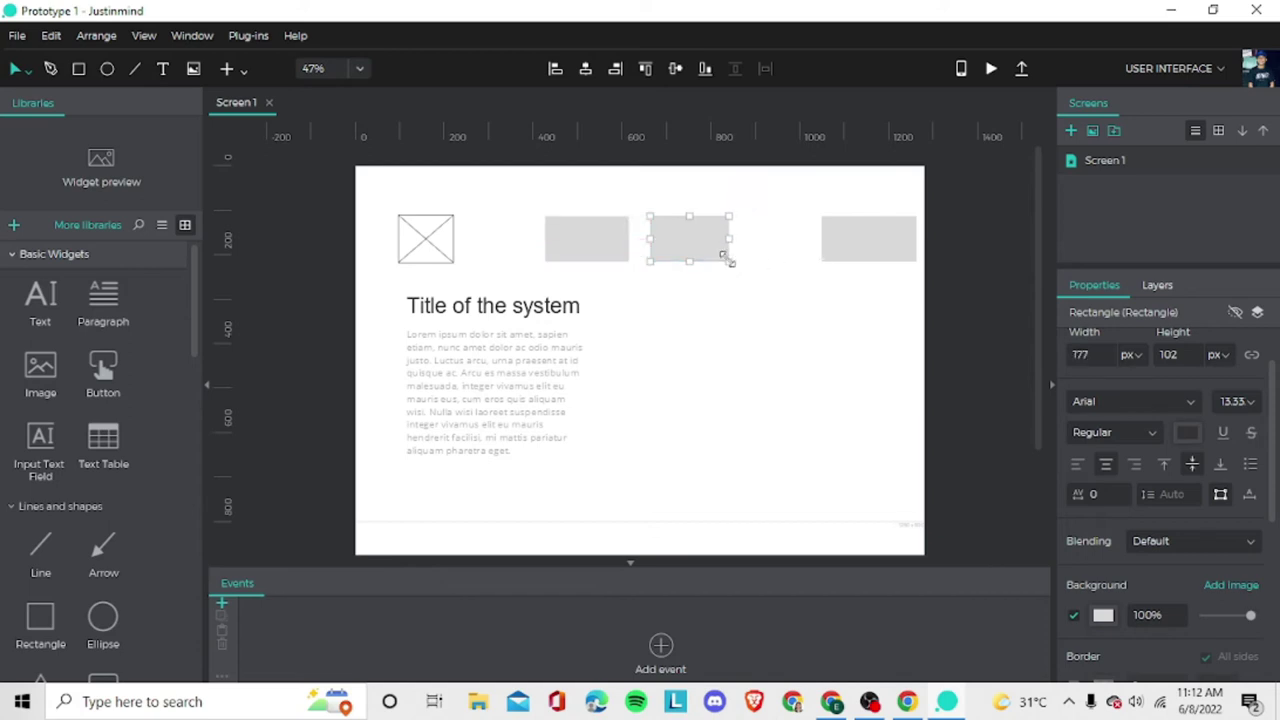
drag(866, 243, 836, 262)
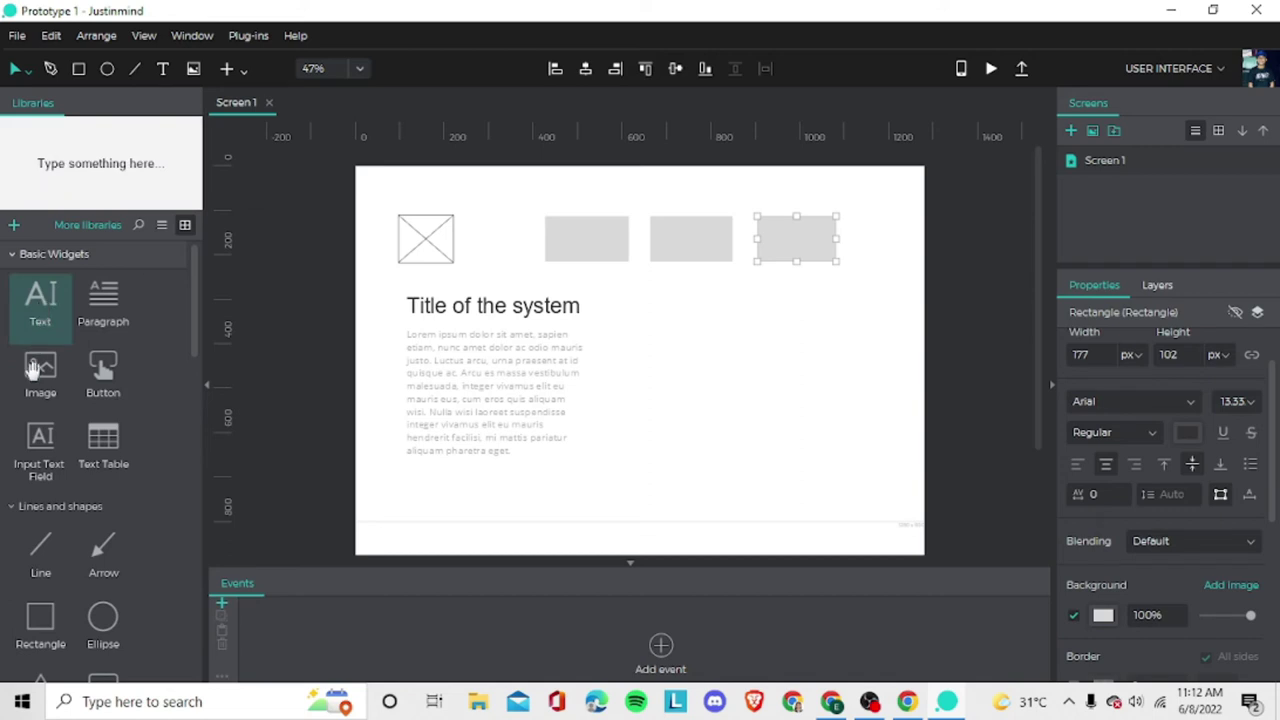
Add a small image placeholder at the end of the rectangle row and a larger one, about 459 by 378 px, beside the description paragraph.
drag(40, 375, 905, 265)
click(843, 302)
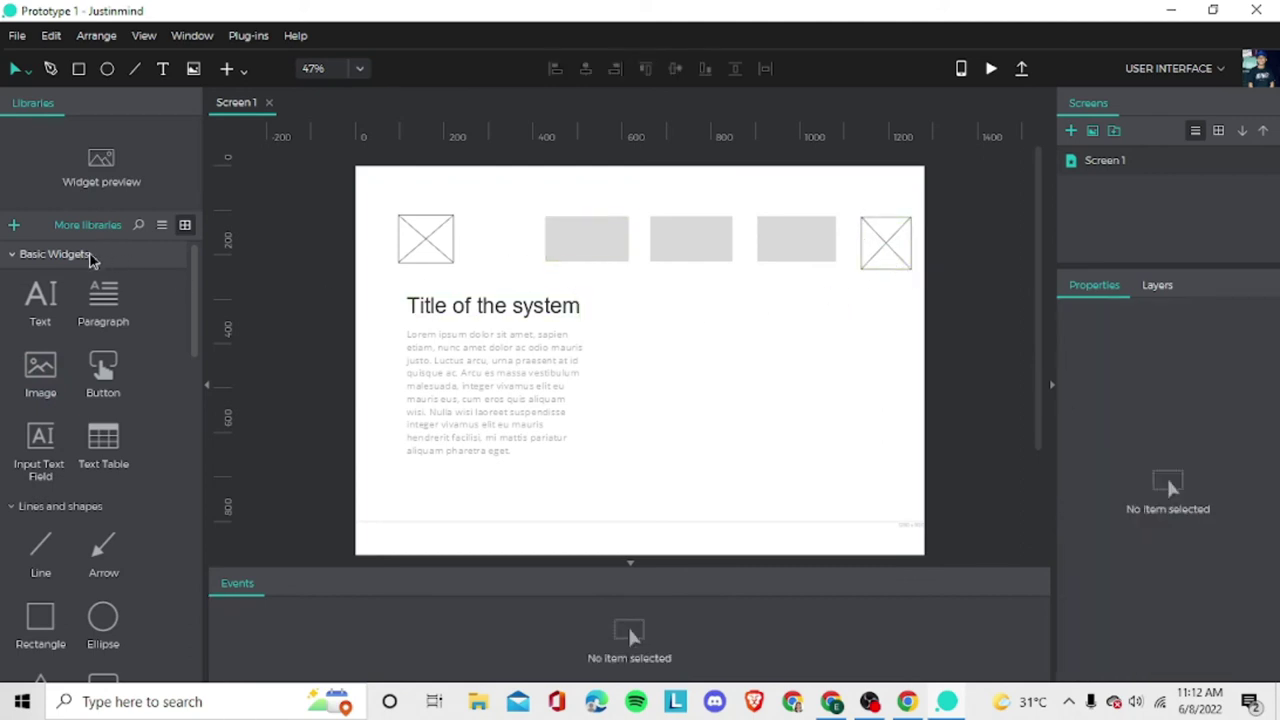
drag(42, 388, 849, 446)
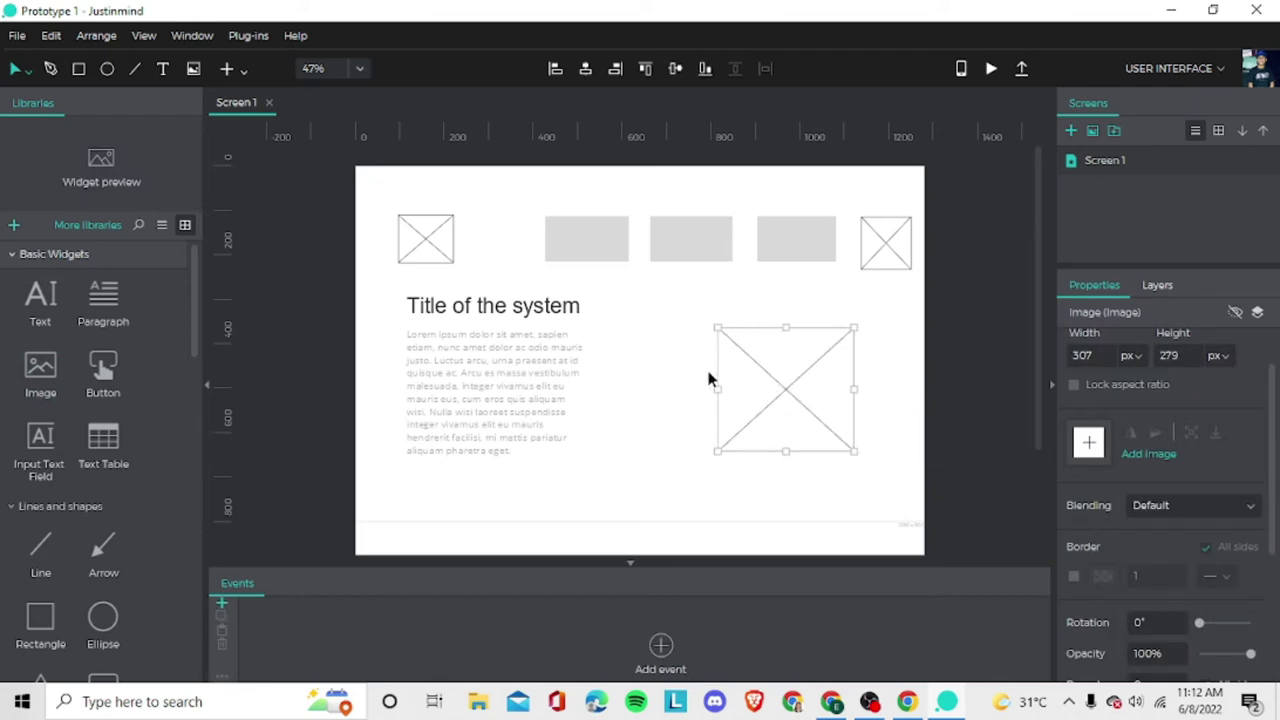
key(shift+Left)
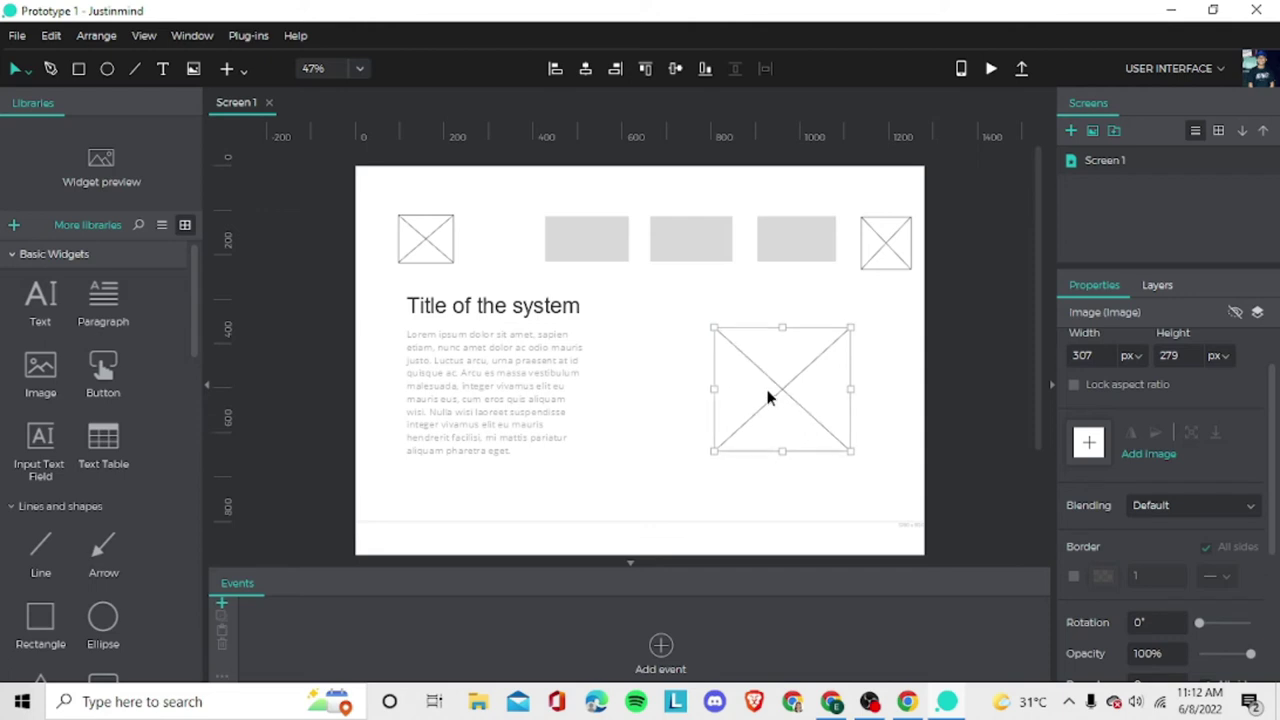
drag(855, 452, 876, 475)
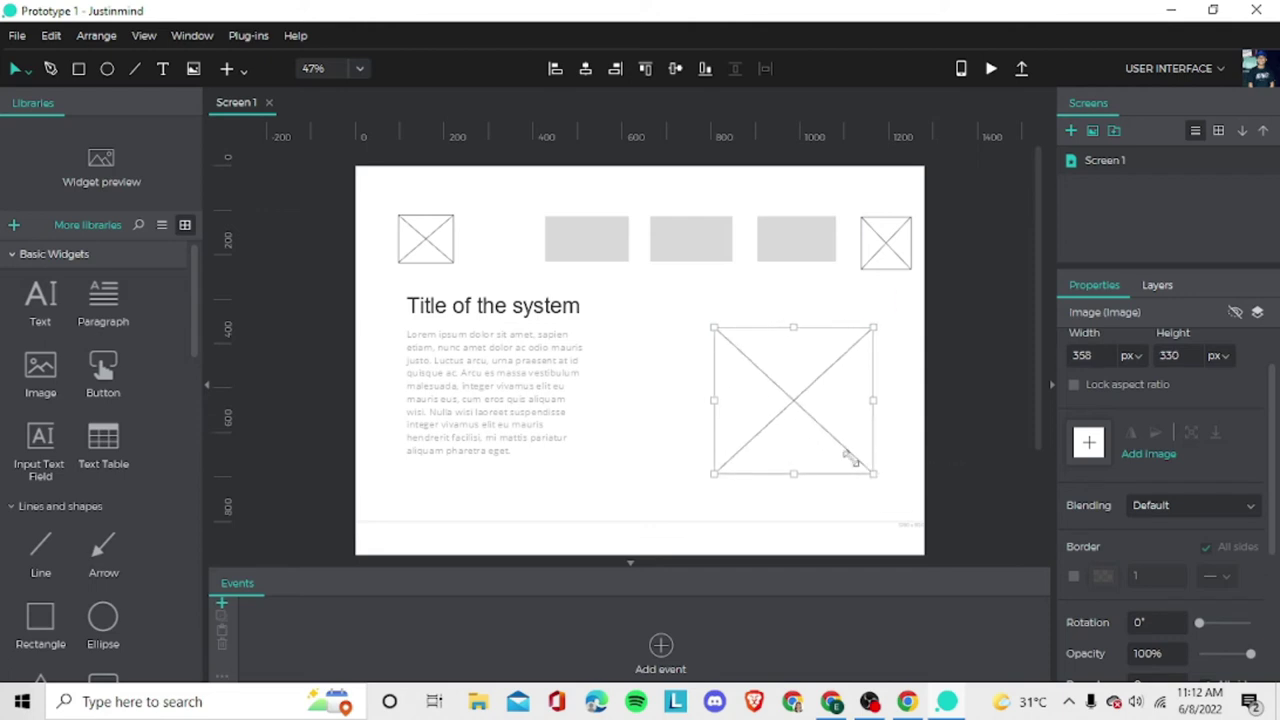
drag(713, 323, 669, 306)
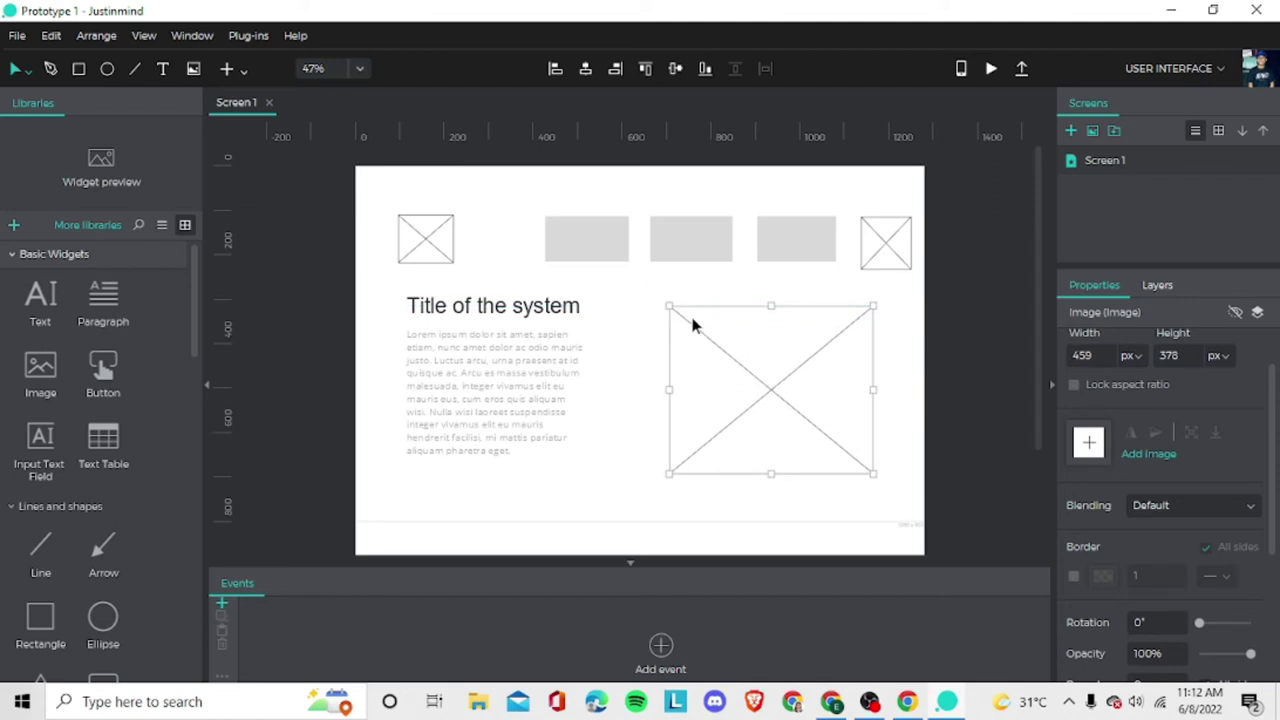
Add a new desktop screen named "Product page" for the Web 1280 device, and return to Screen 1.
click(1071, 132)
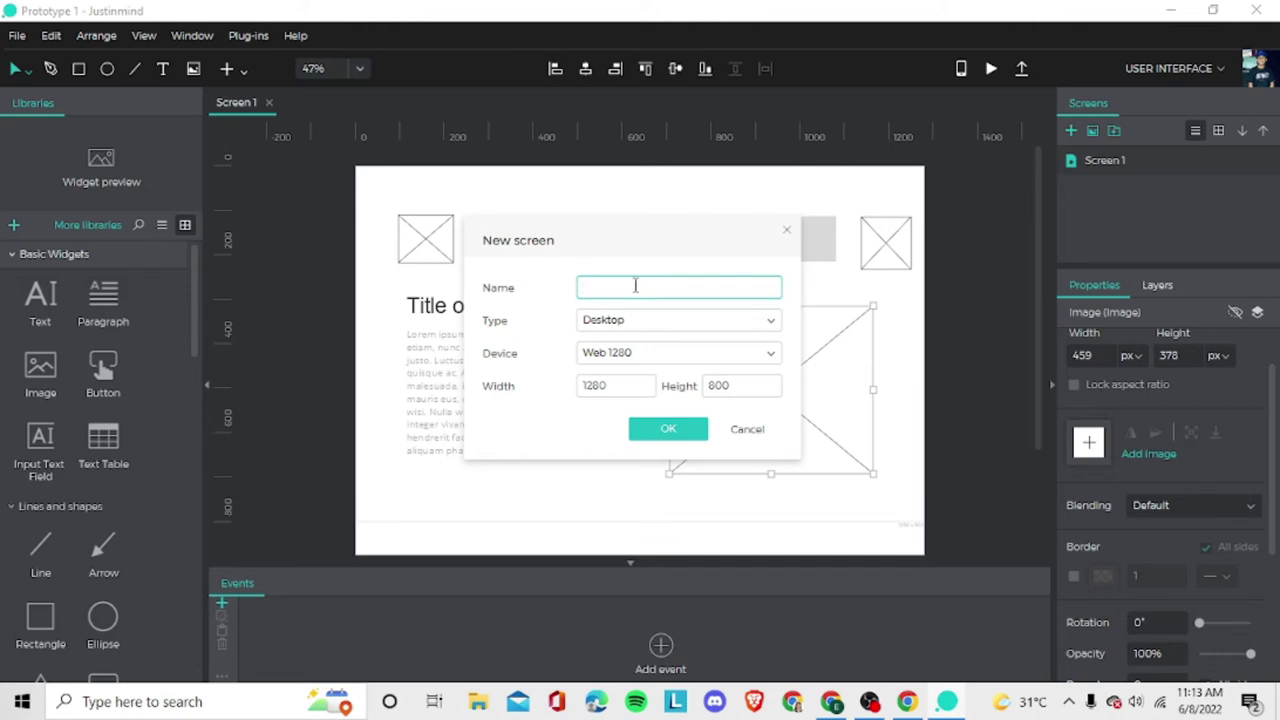
text(prod)
key(BackSpace)
key(BackSpace)
key(BackSpace)
key(BackSpace)
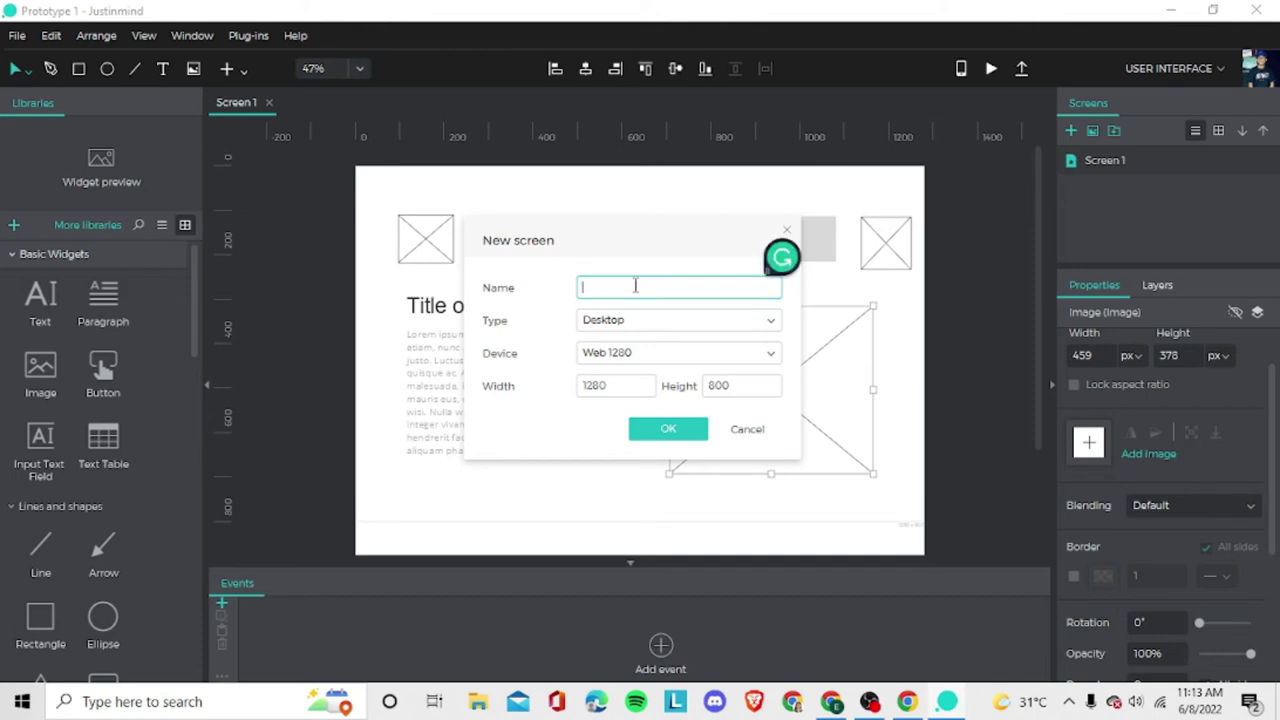
text(Product page)
click(670, 431)
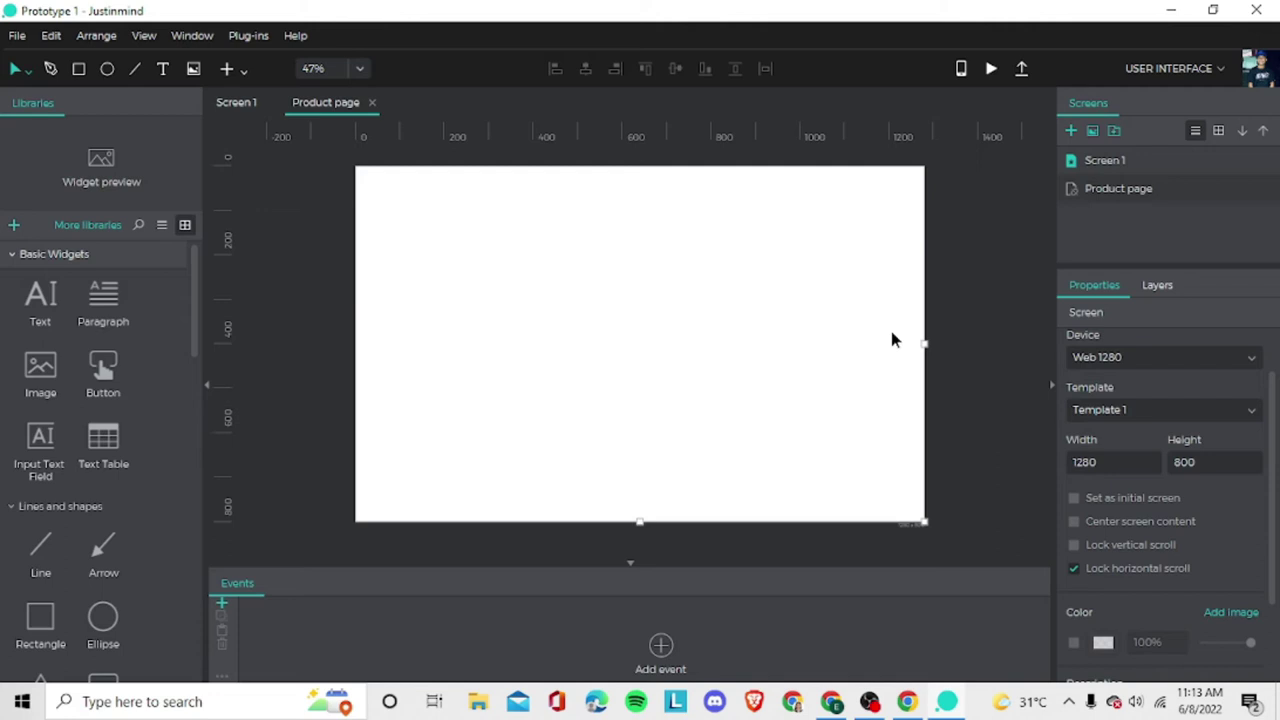
click(1117, 165)
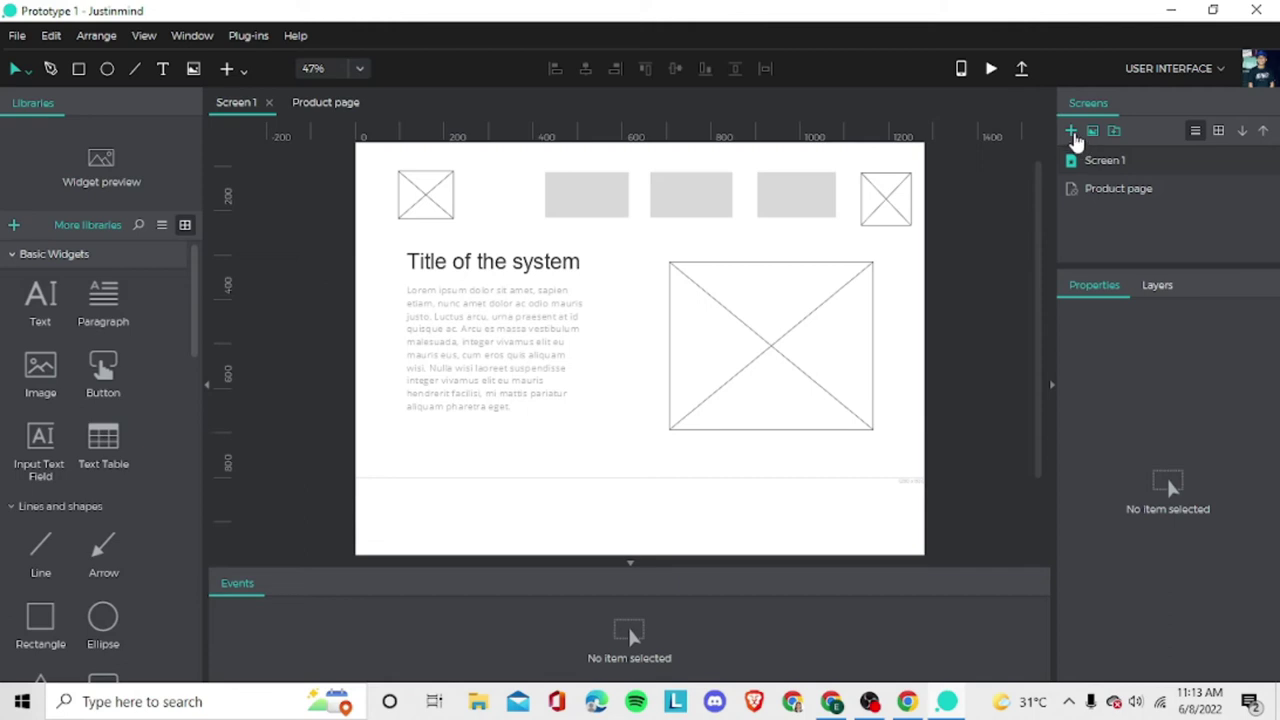
click(434, 204)
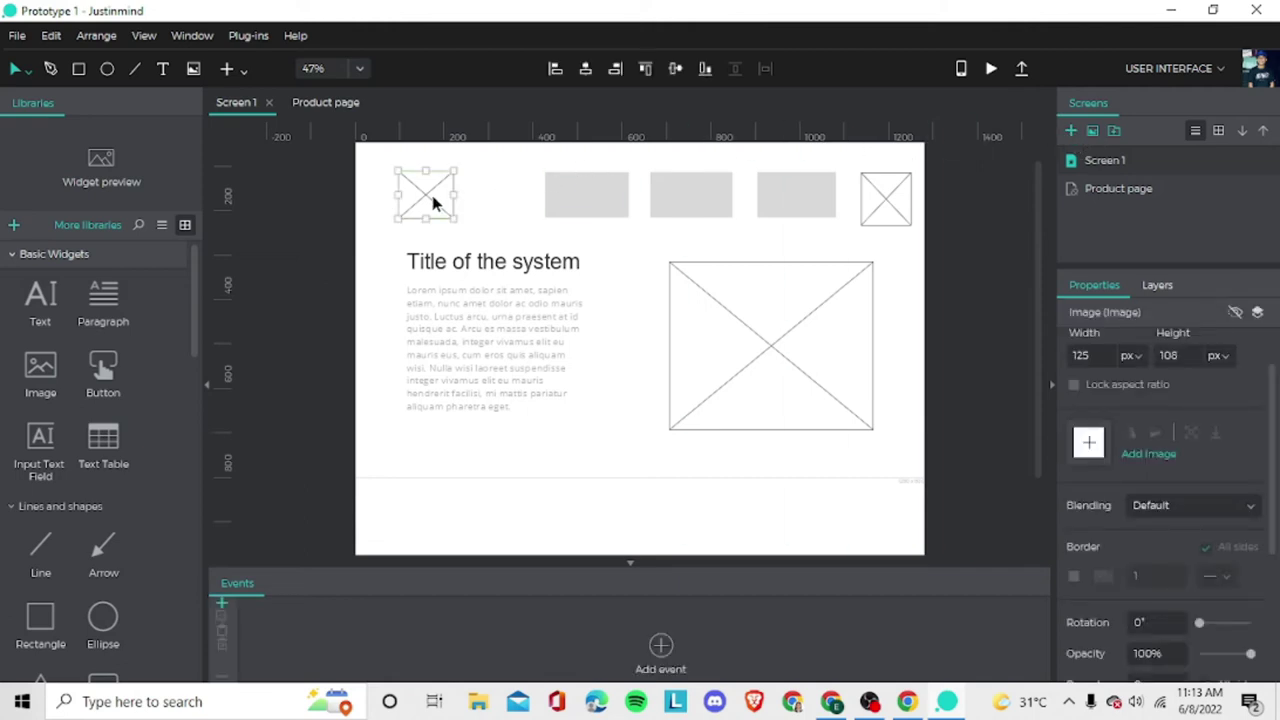
double_click(435, 200)
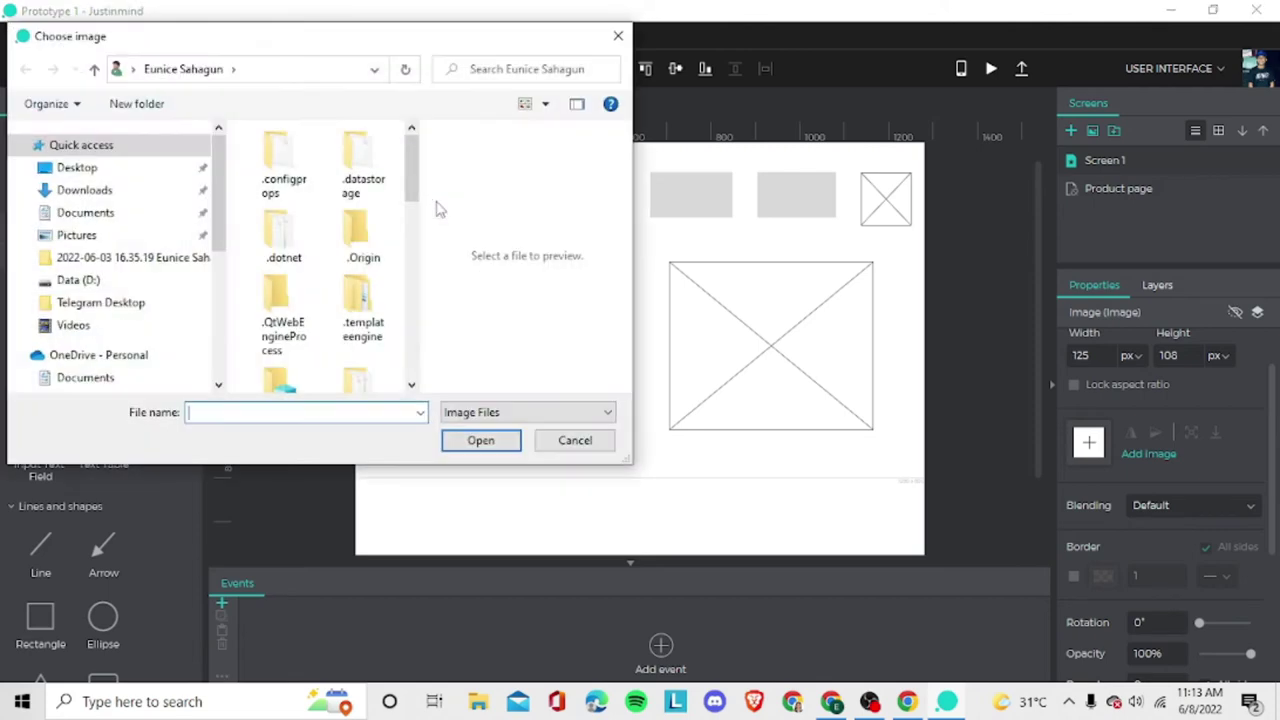
click(619, 38)
right_click(435, 200)
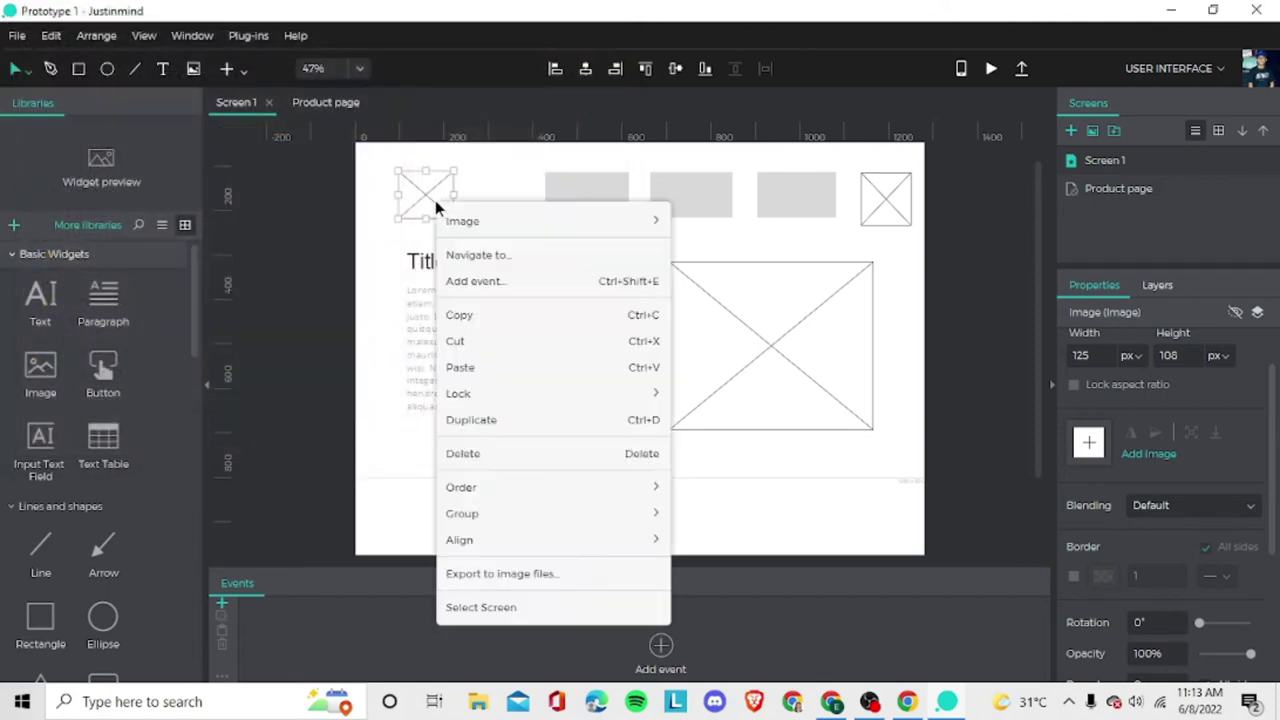
click(408, 194)
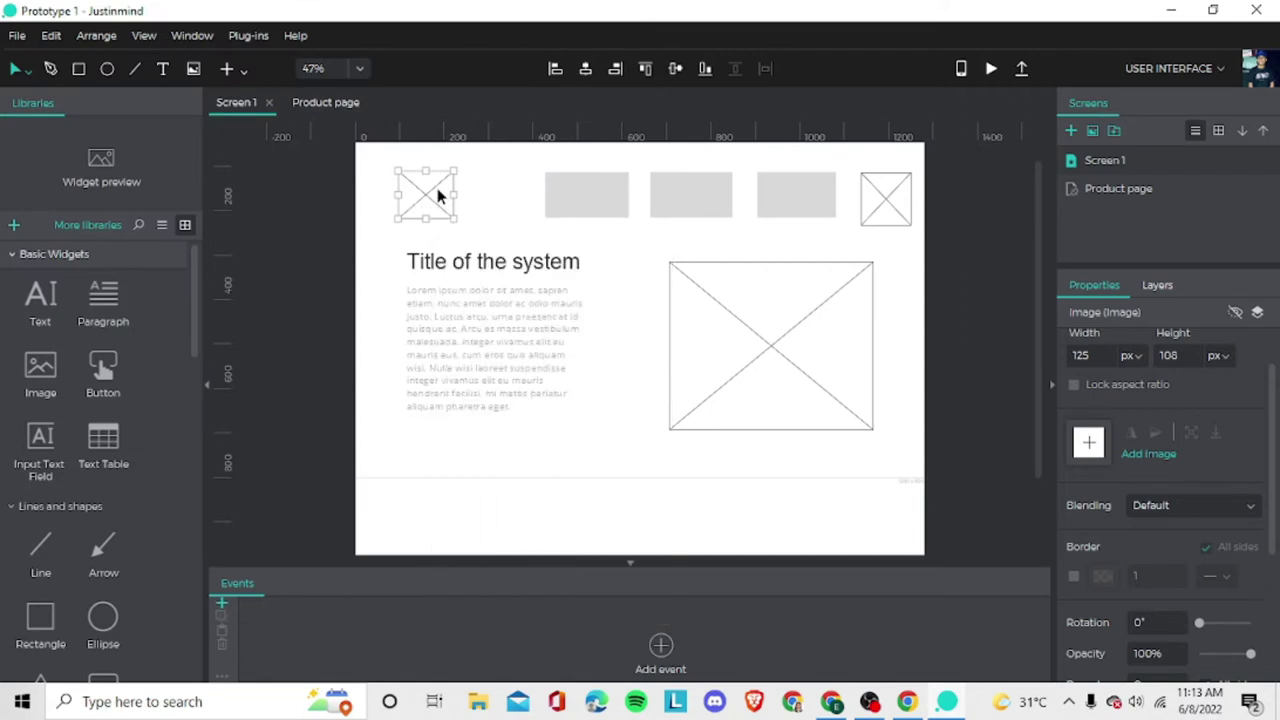
right_click(440, 196)
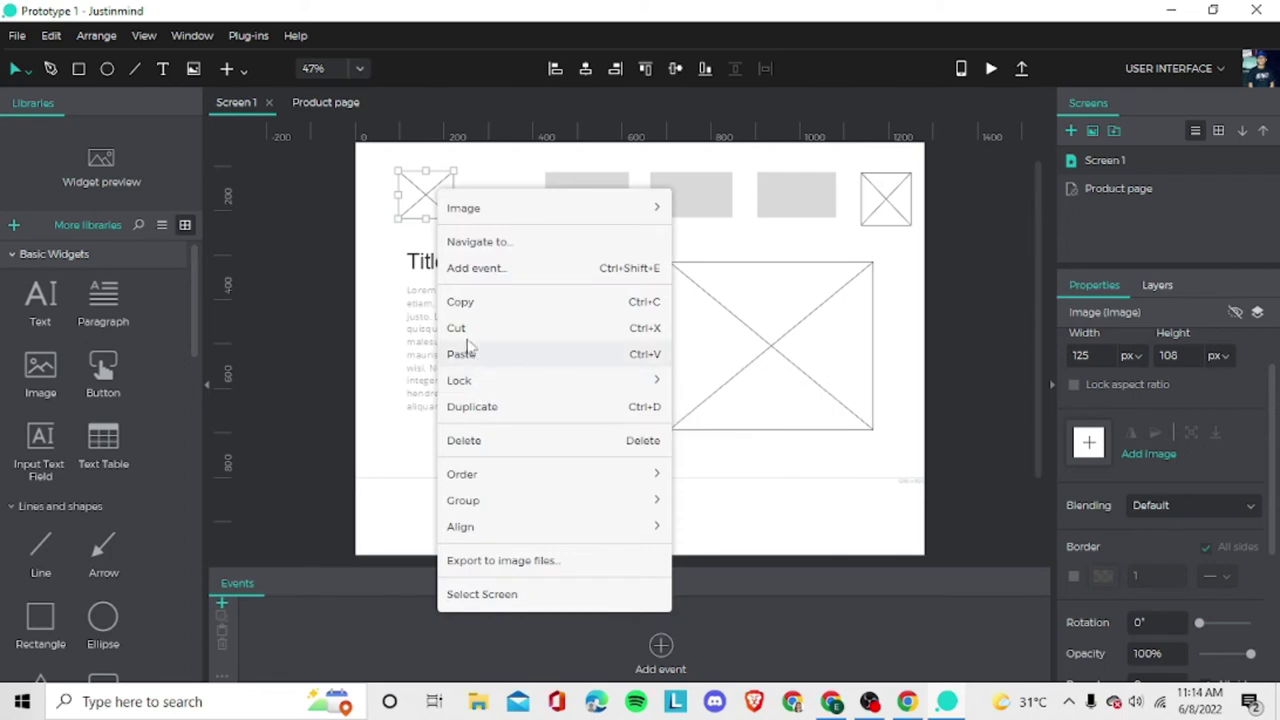
click(426, 200)
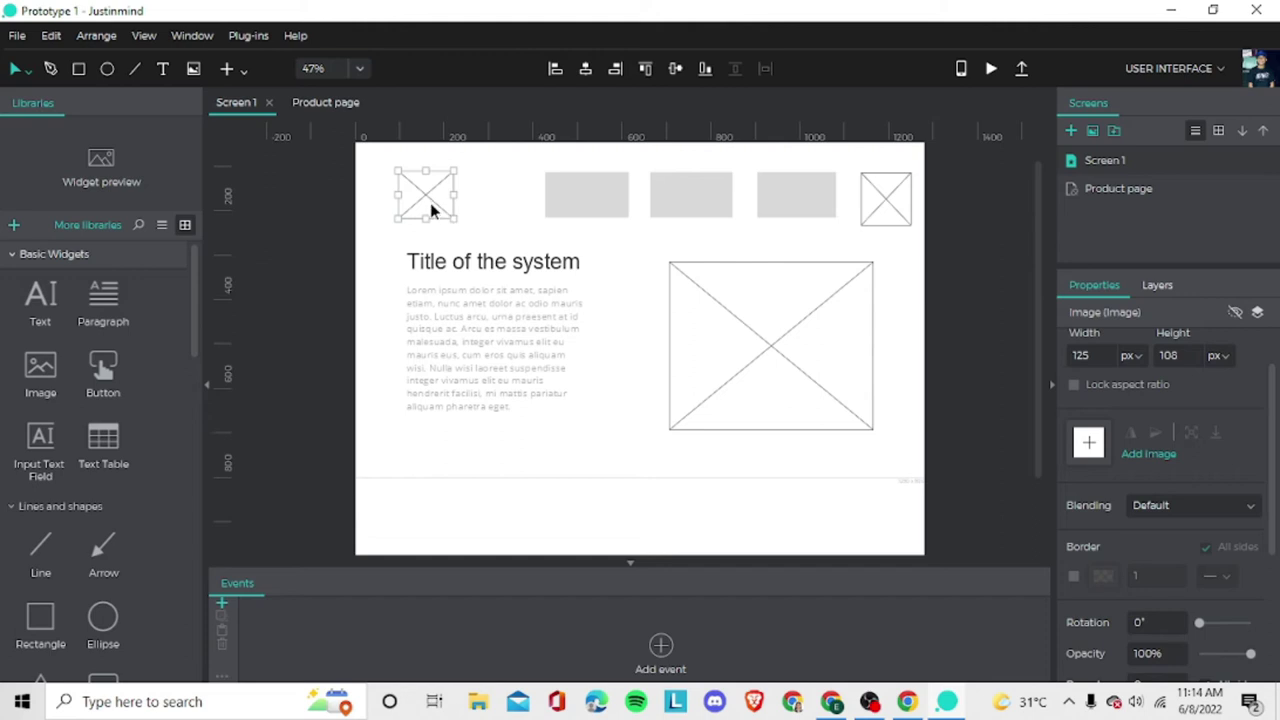
click(770, 328)
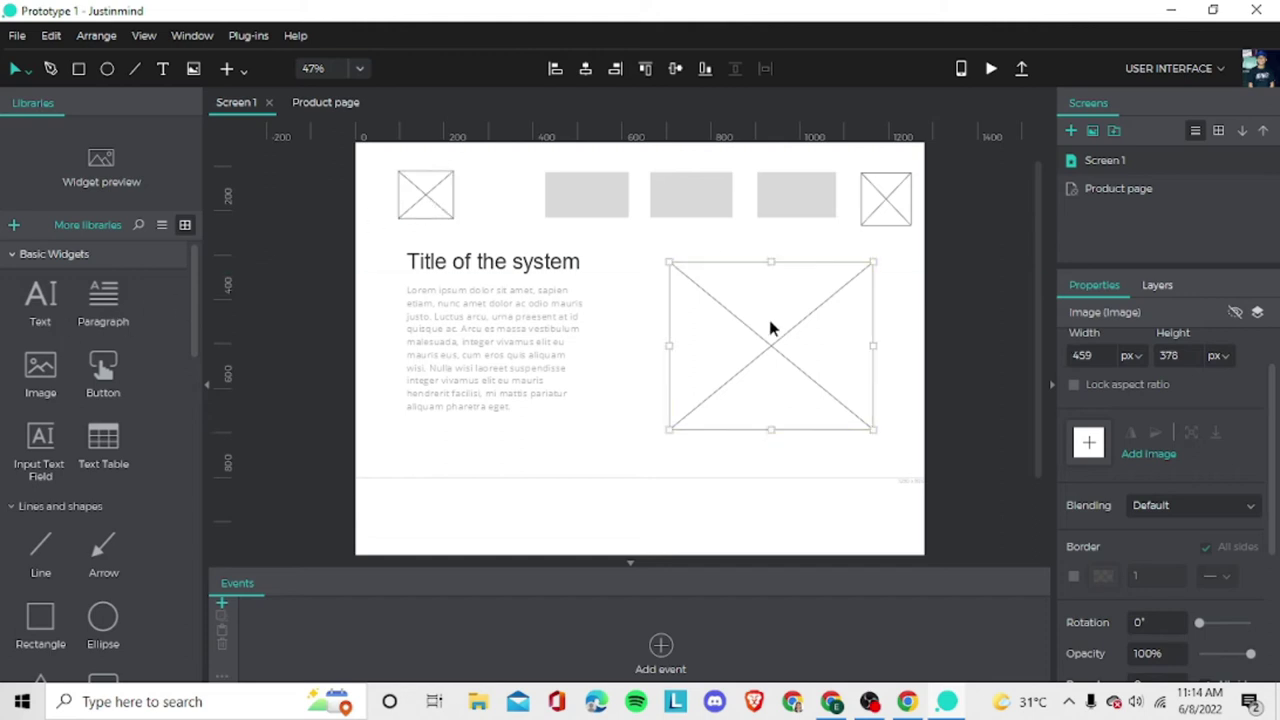
Copy the small image placeholder at the end of the rectangle row and paste it near the upper-left corner of the Product page.
click(885, 205)
right_click(885, 205)
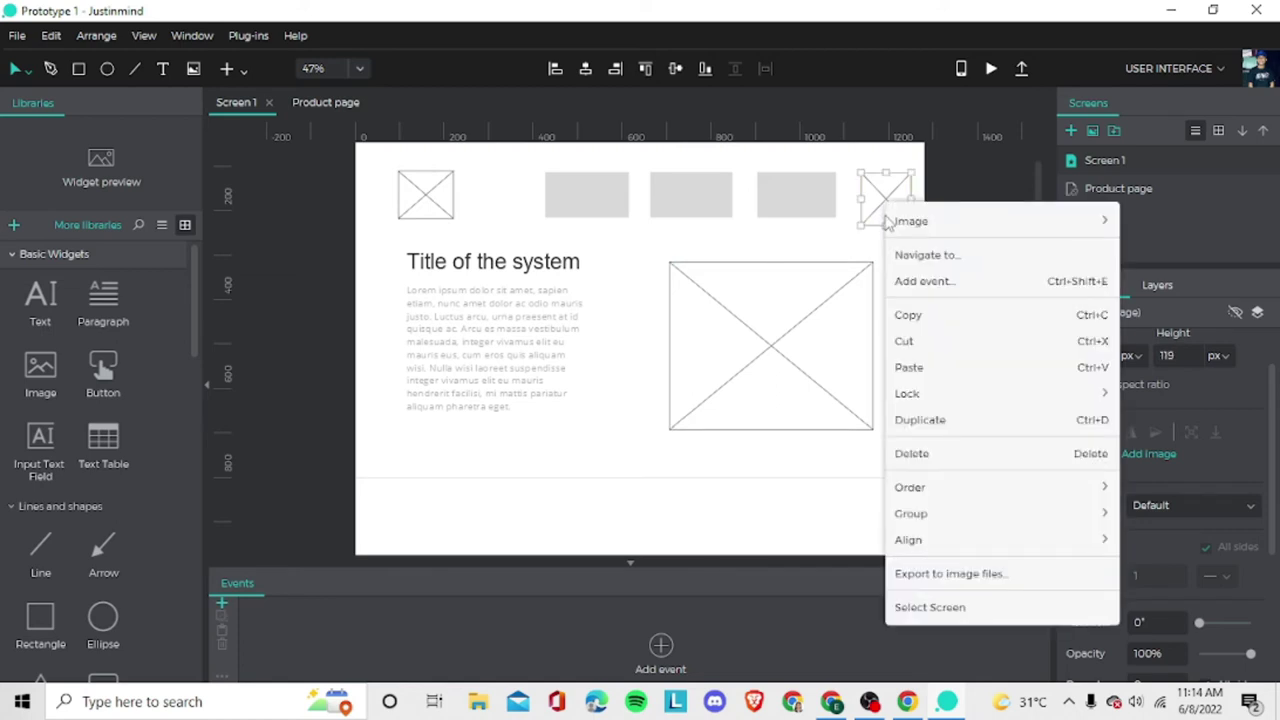
mouse_move(926, 541)
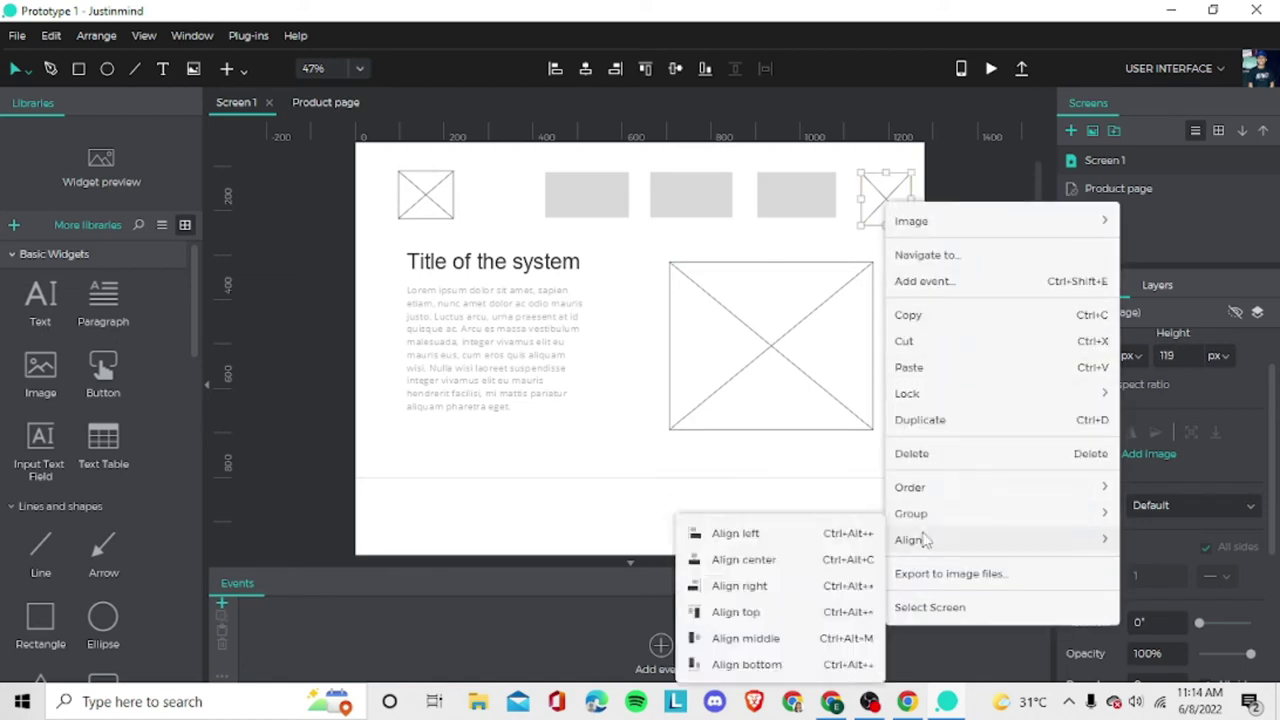
click(933, 318)
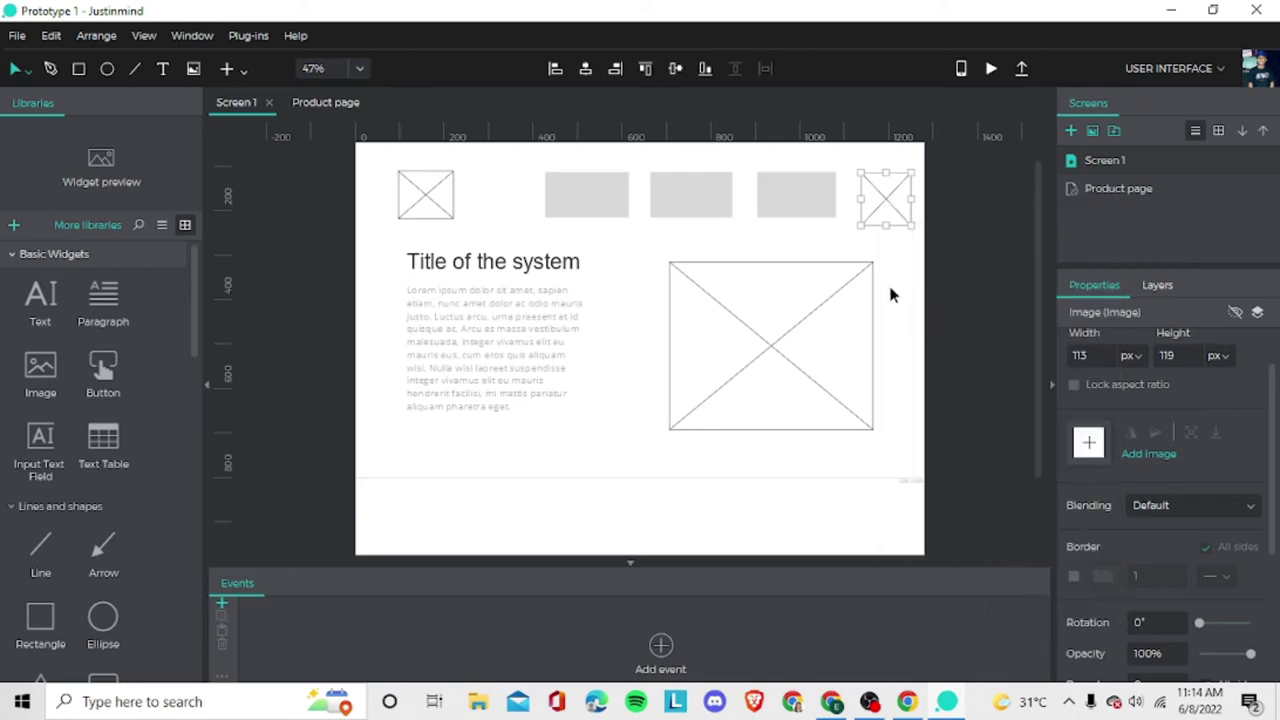
click(1103, 194)
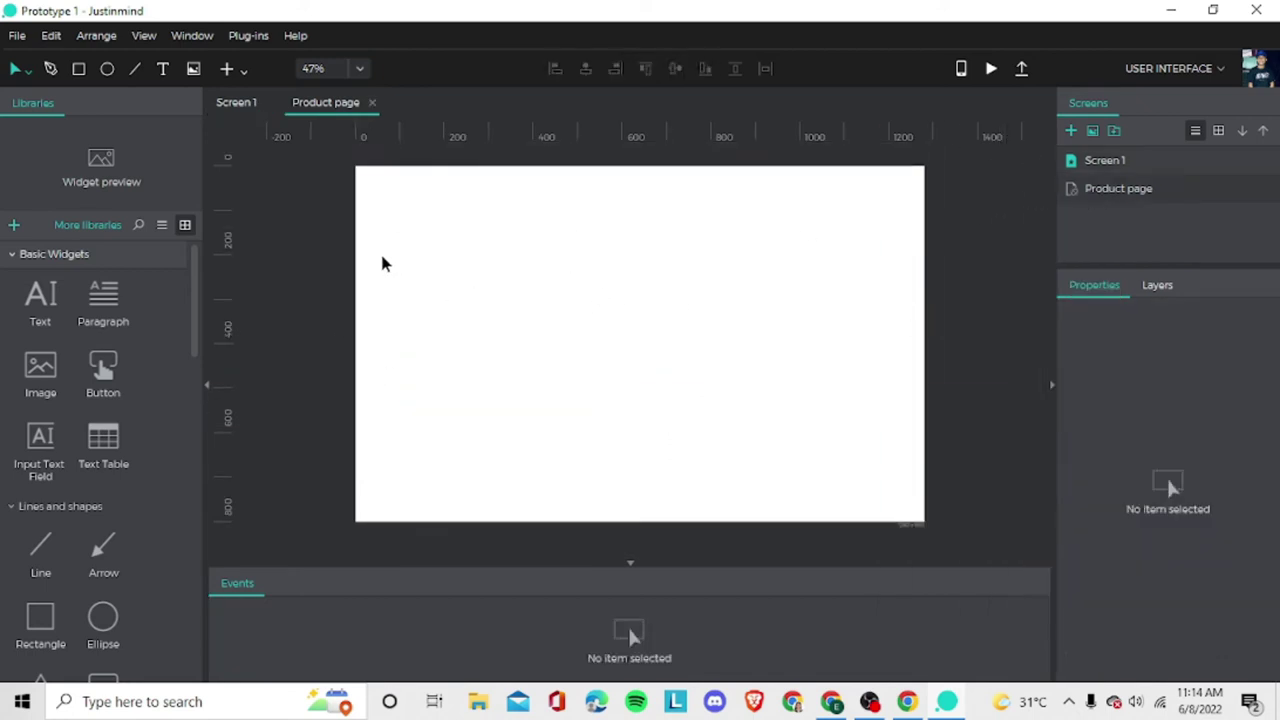
key(ctrl+v)
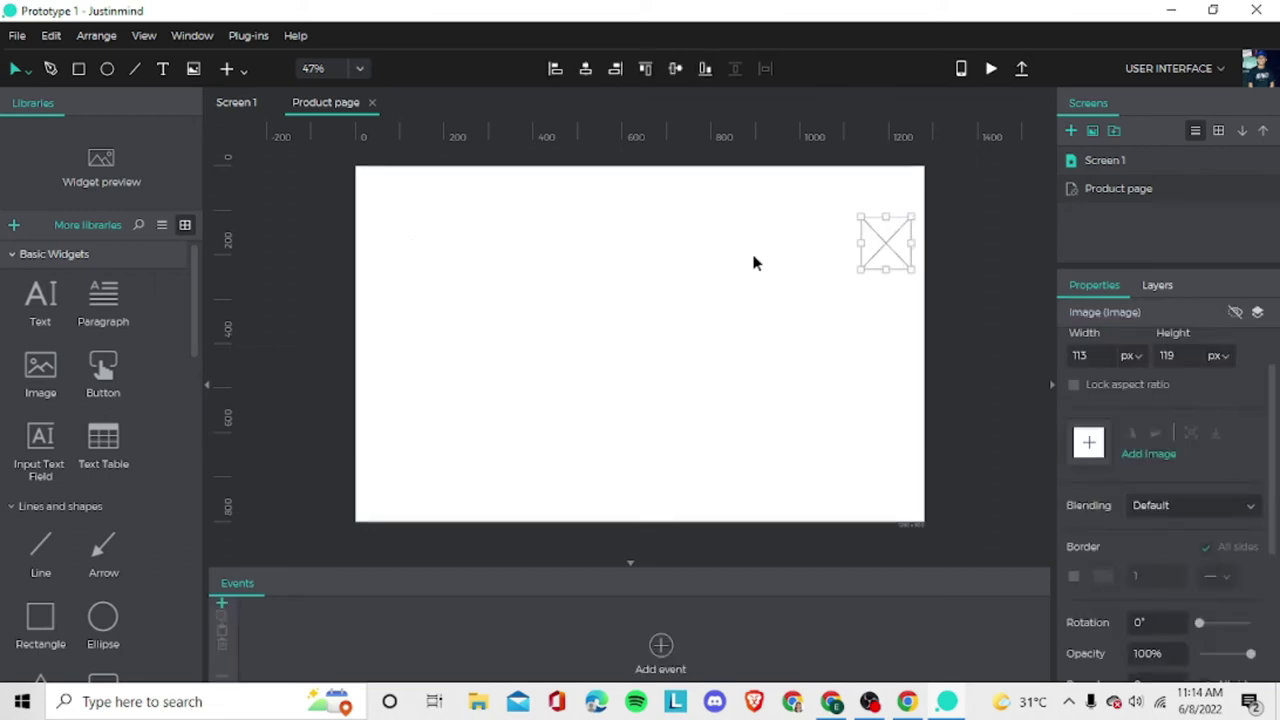
drag(884, 245, 406, 235)
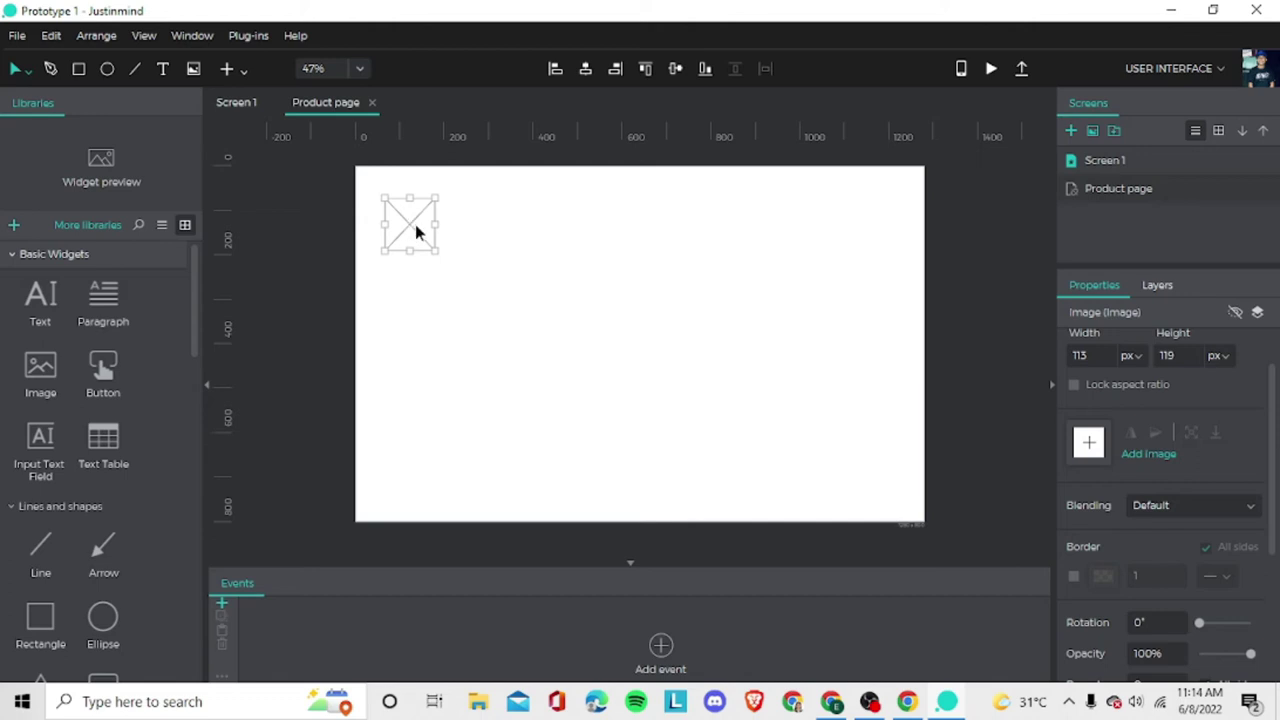
click(600, 280)
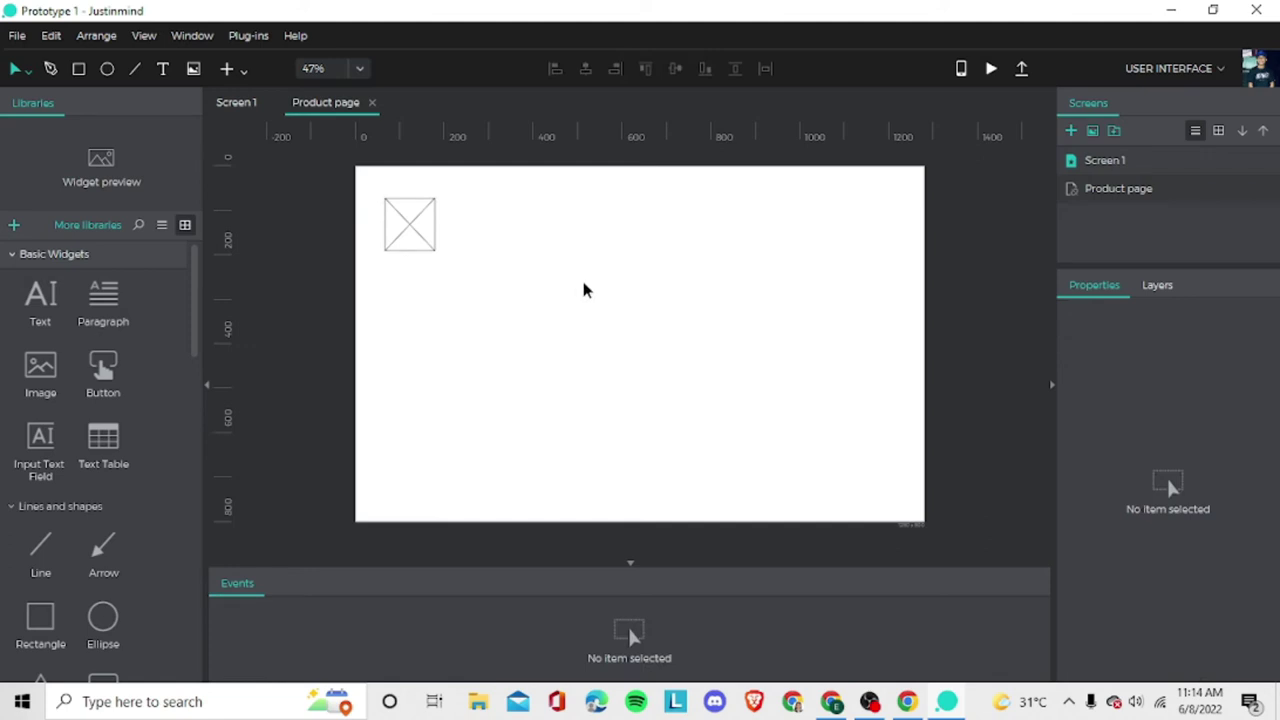
Paste four more copies of the image placeholder and arrange them in a row below the logo placeholder.
key(ctrl+v)
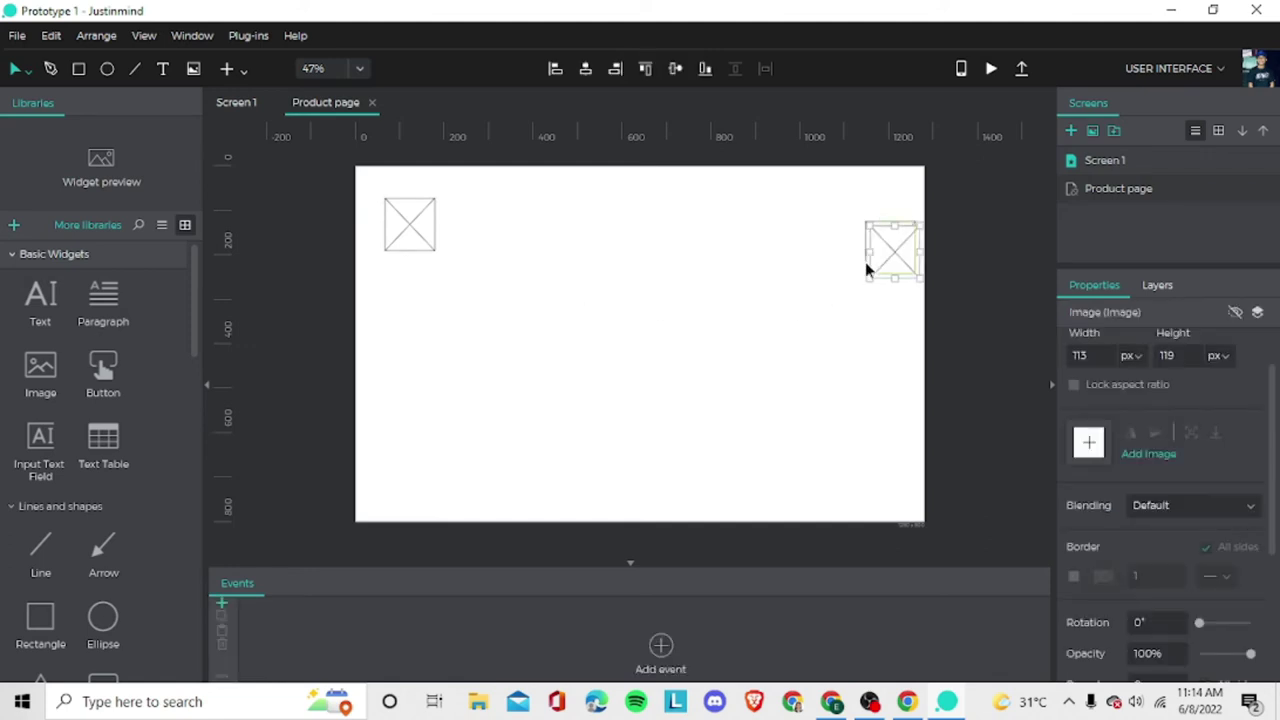
drag(890, 268, 506, 330)
key(ctrl+v)
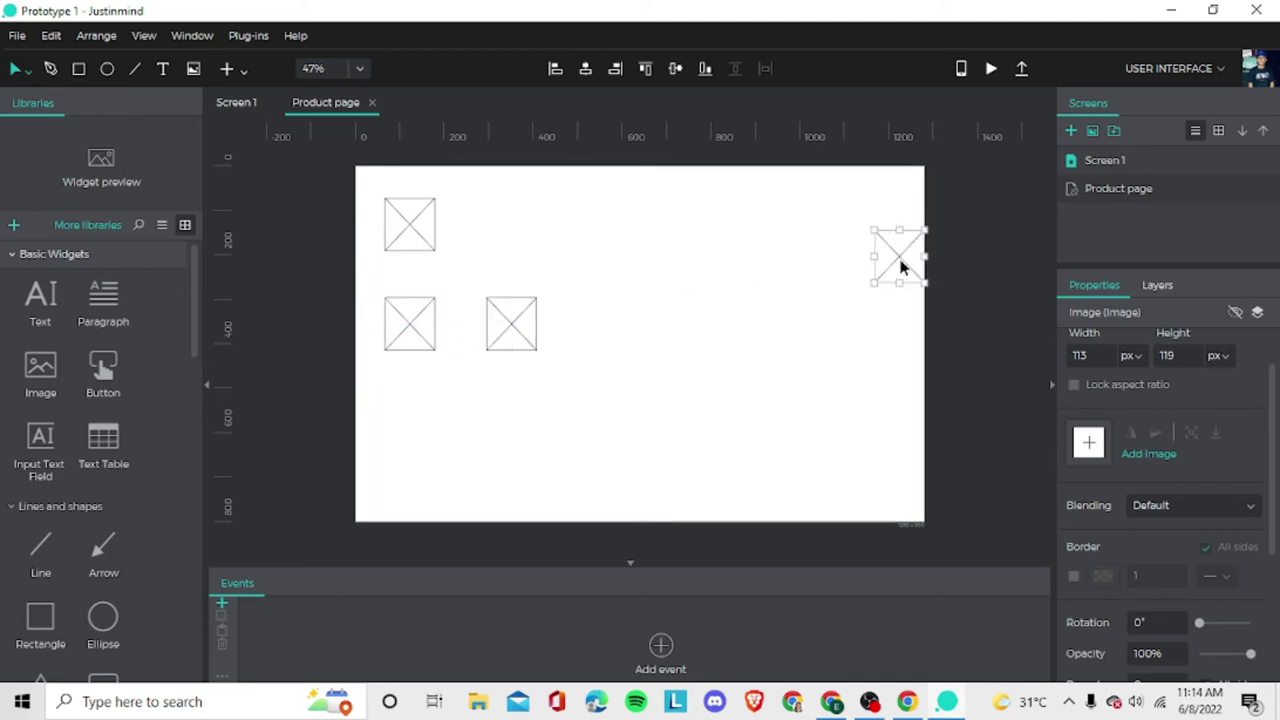
drag(903, 265, 632, 326)
key(ctrl+v)
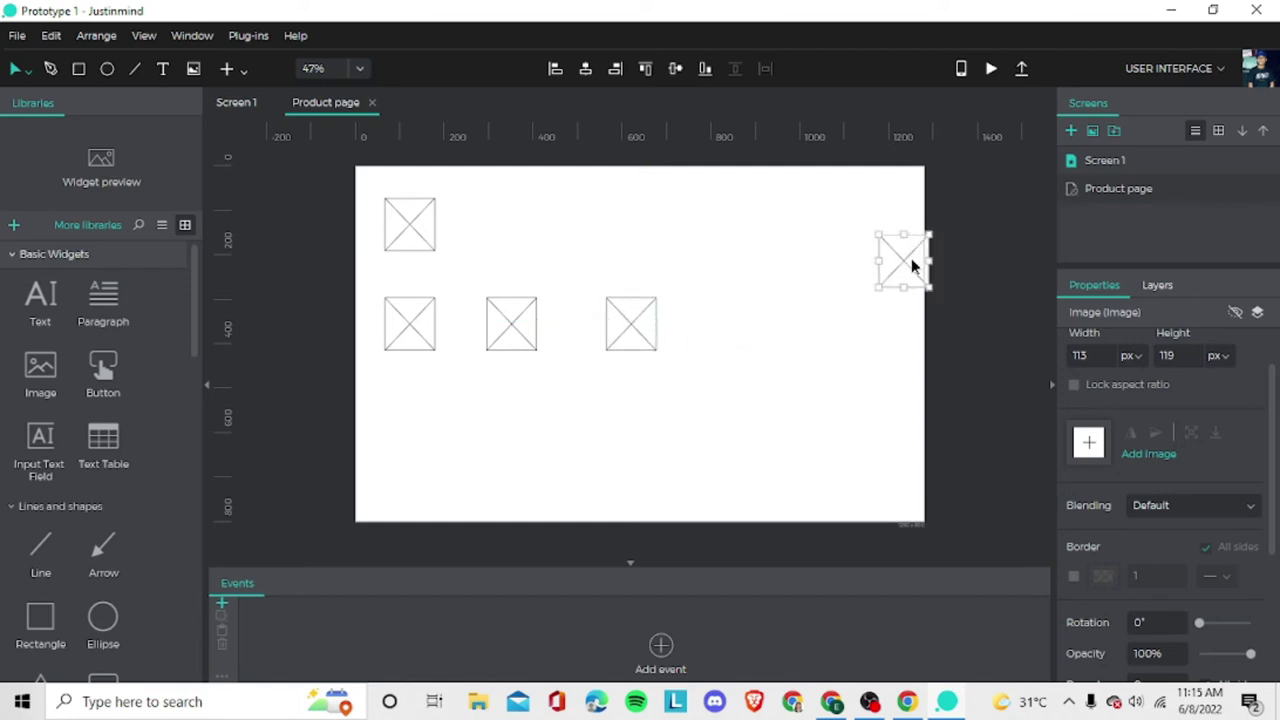
drag(911, 260, 878, 315)
Shift the first three placeholders of the row rightward to spread the four across the page.
drag(630, 340, 702, 334)
drag(520, 340, 586, 332)
drag(408, 330, 447, 329)
Start a second row by pasting two placeholder copies beneath the first and second placeholders of the upper row.
drag(872, 323, 462, 450)
key(ctrl+c)
key(ctrl+v)
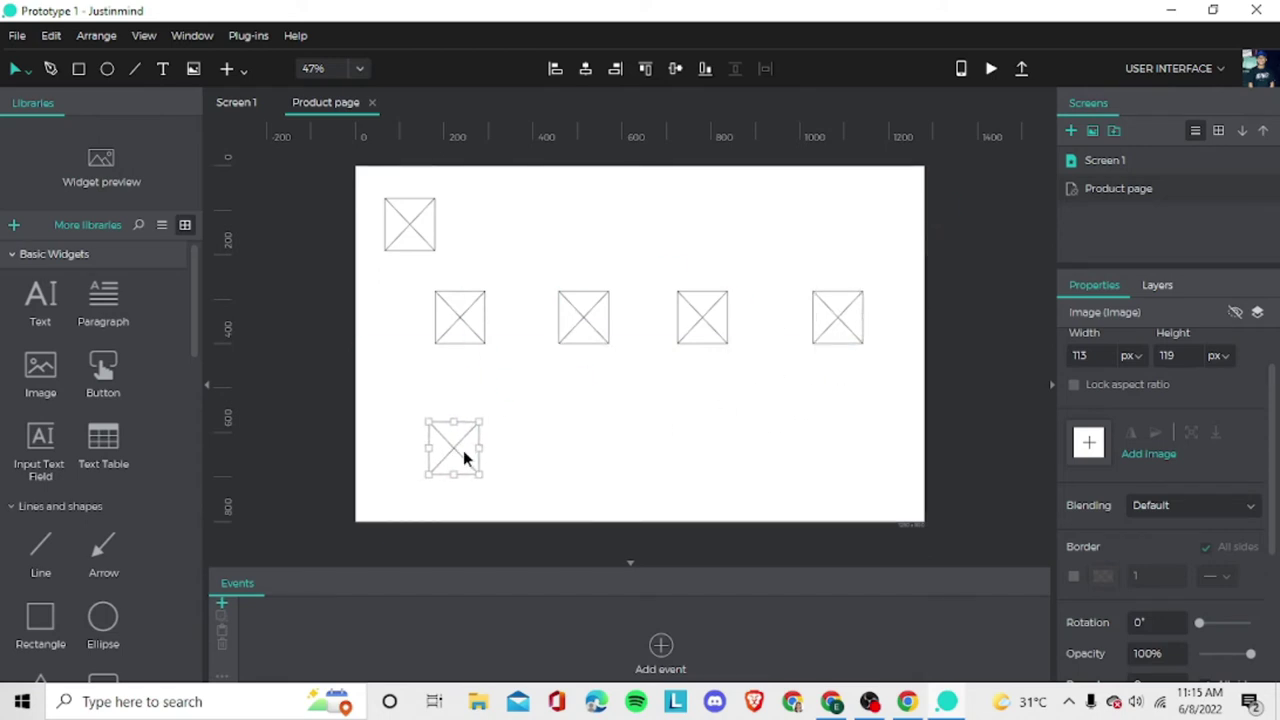
key(ctrl+v)
drag(851, 330, 700, 403)
click(614, 442)
drag(612, 436, 566, 450)
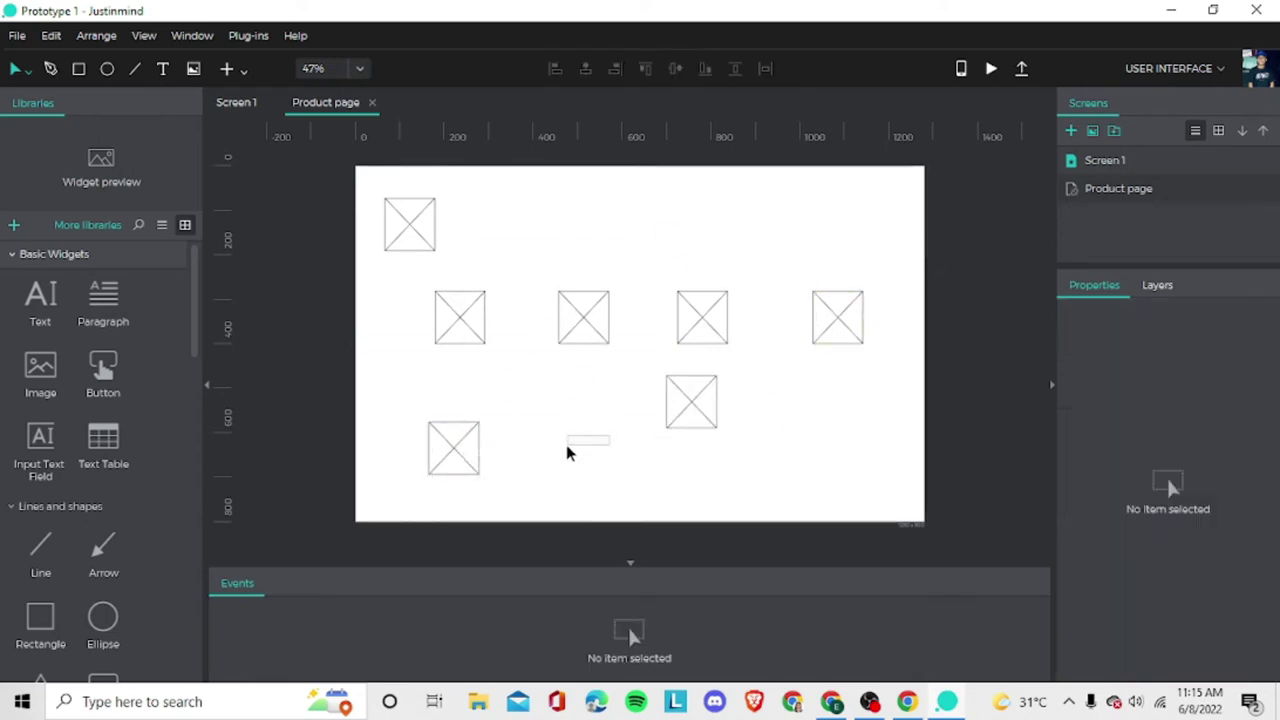
click(680, 420)
drag(680, 420, 586, 450)
Complete the second row by pasting two more placeholder copies beneath the third and fourth placeholders of the upper row.
key(ctrl+v)
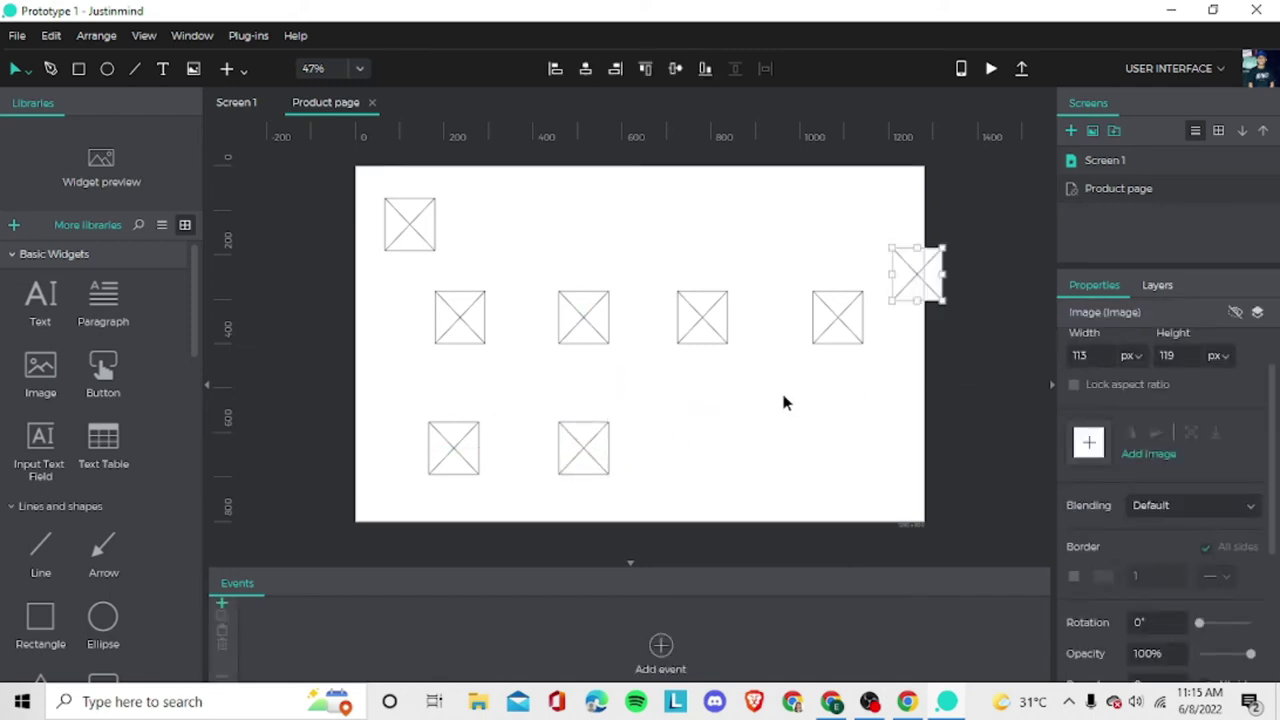
drag(911, 288, 697, 458)
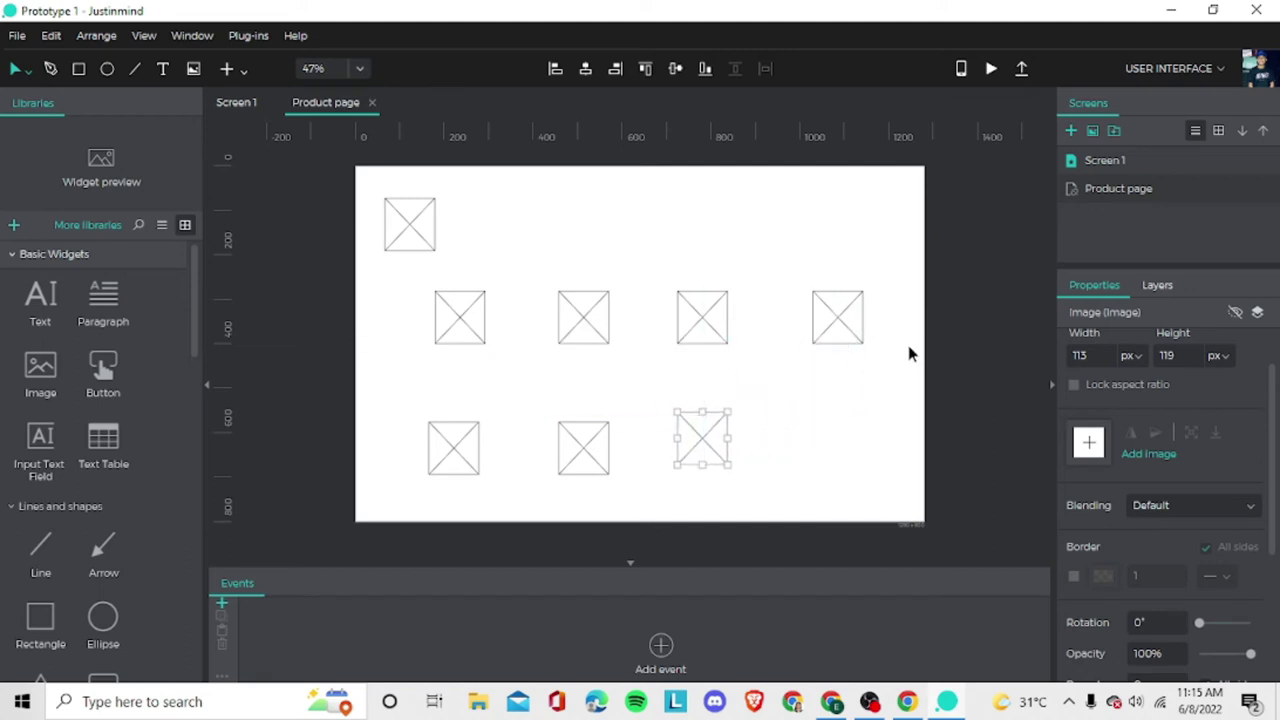
key(ctrl+v)
drag(912, 290, 840, 457)
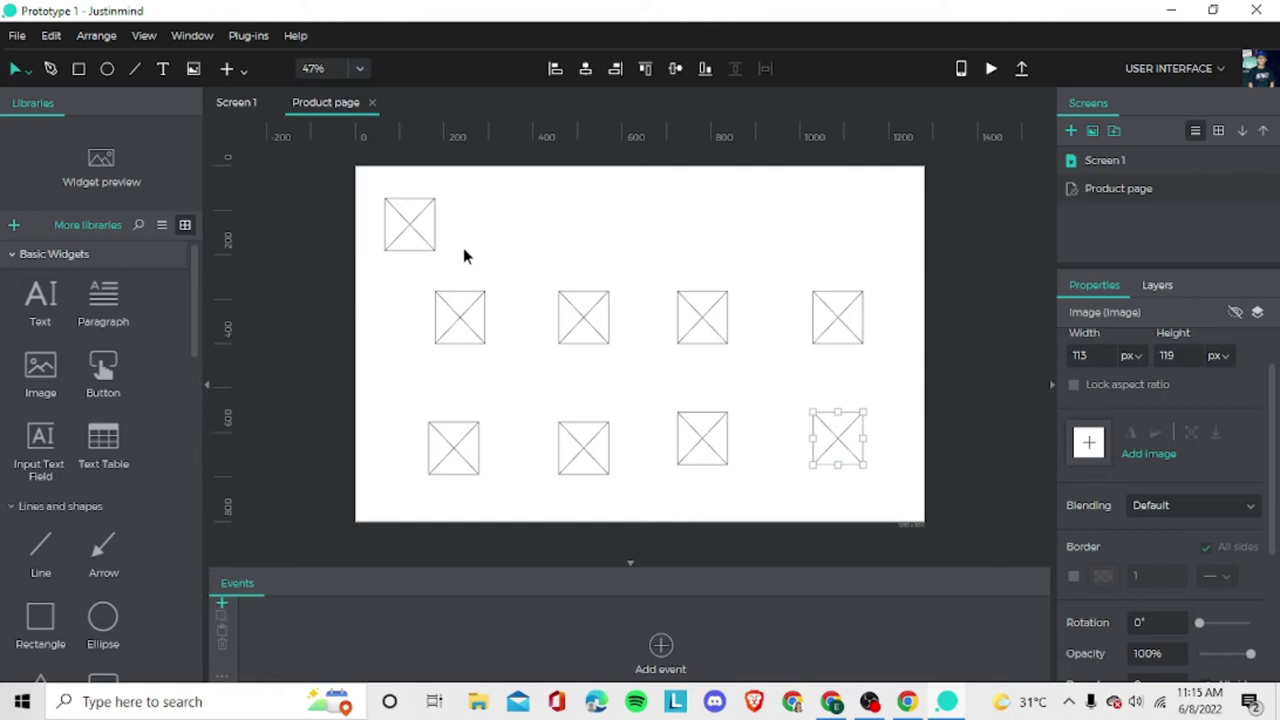
Paste another image placeholder into the page's upper-right corner and shrink it to about 75 by 83 px.
key(ctrl+v)
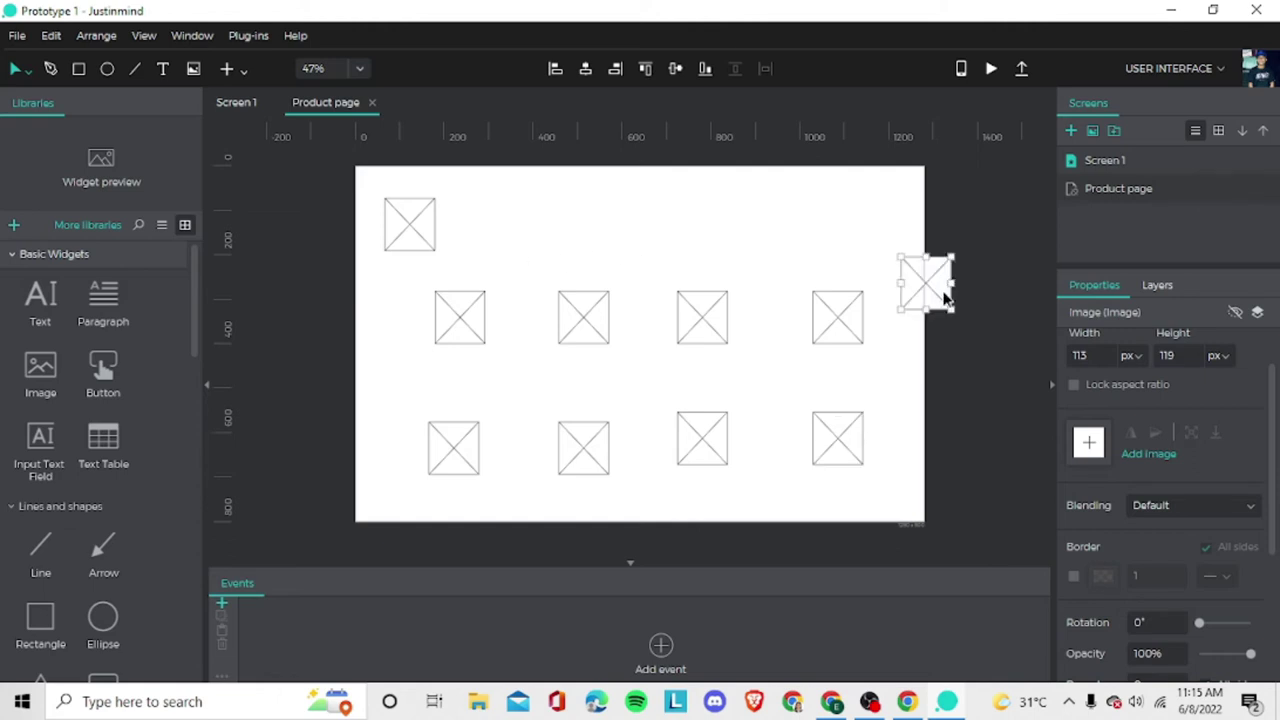
drag(937, 299, 886, 232)
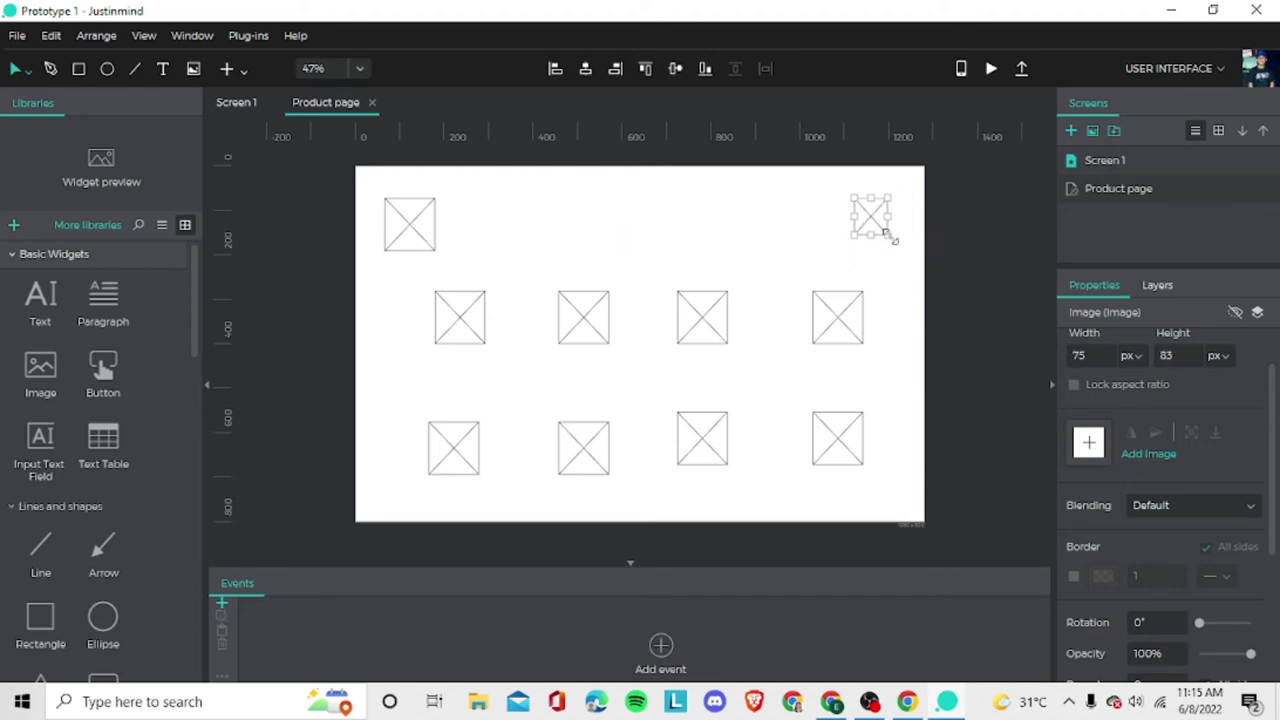
Shrink the image placeholder in the page's upper-right corner to about 67 by 75 px.
click(703, 258)
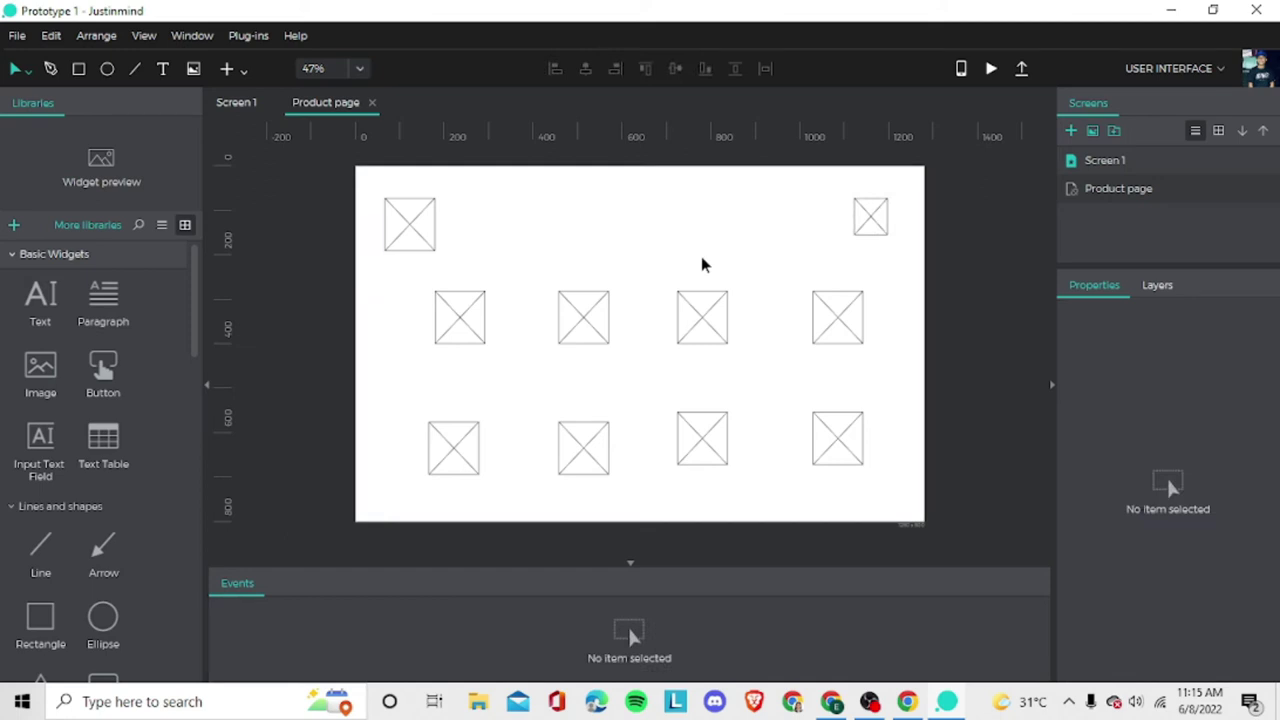
click(868, 220)
drag(888, 232, 881, 218)
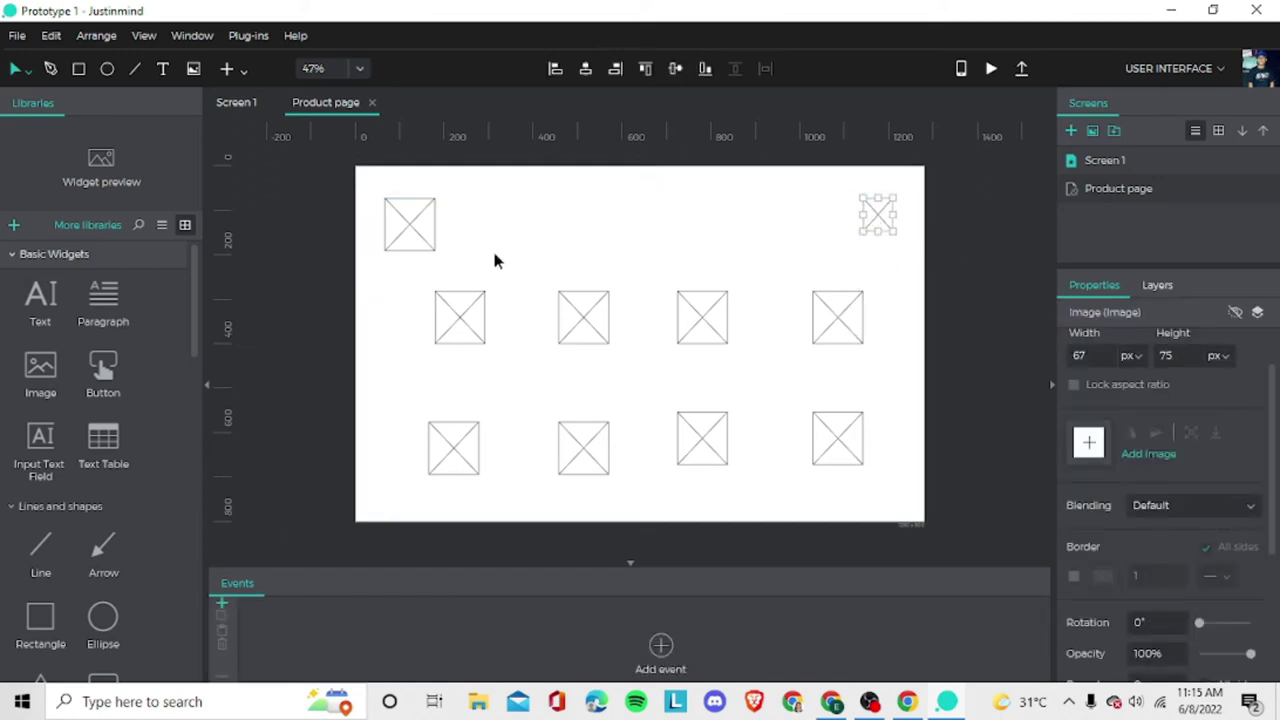
click(410, 242)
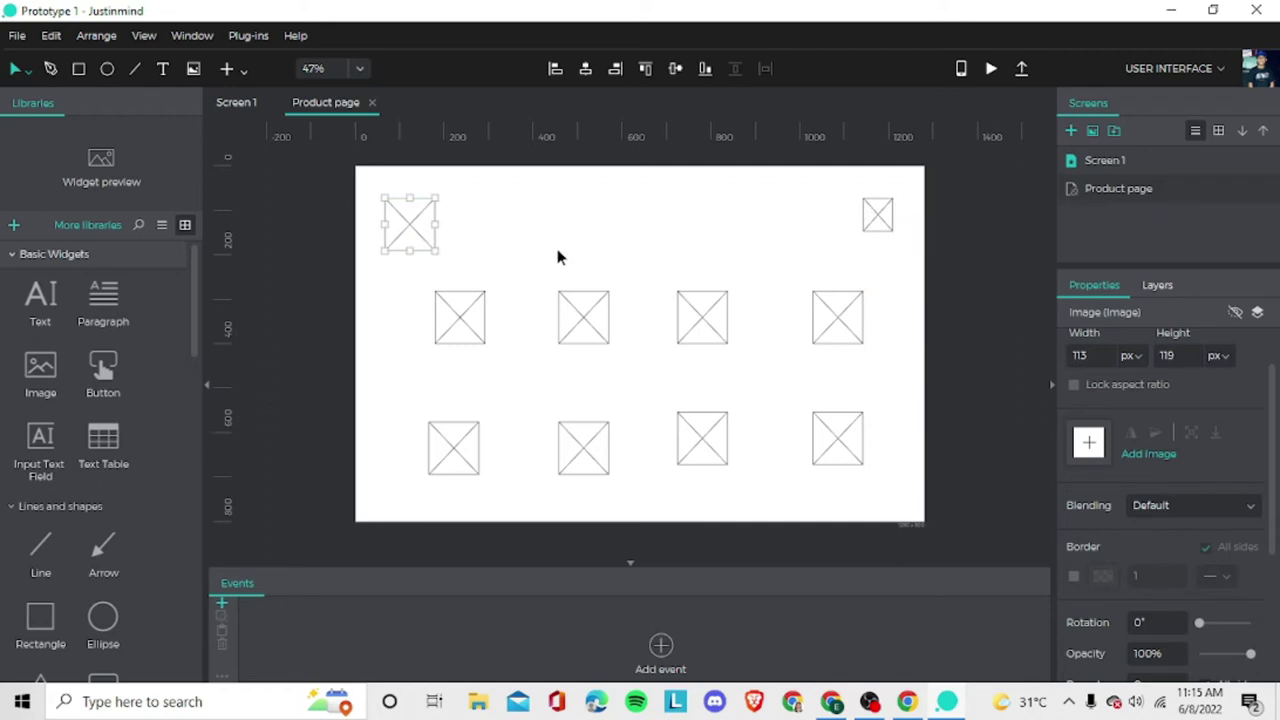
click(490, 252)
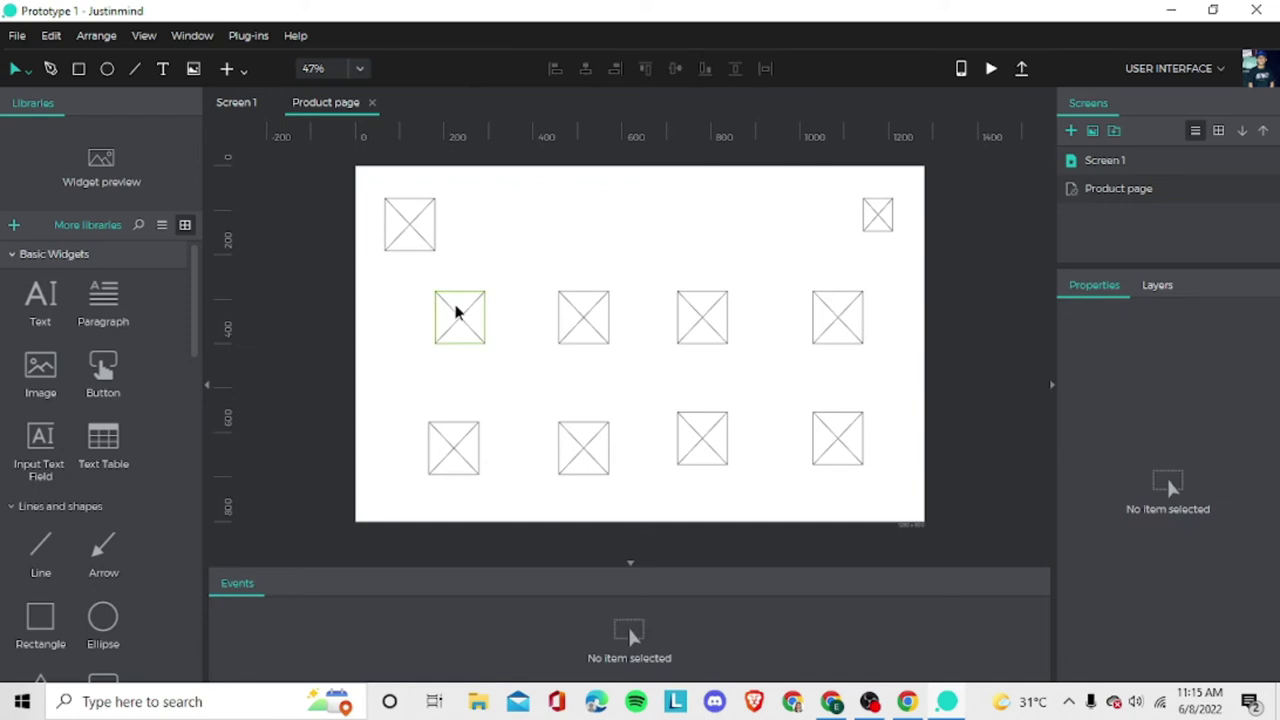
click(431, 248)
click(458, 250)
Place a rectangle across the page's lower-left edge and delete the first placeholder of the upper row.
click(46, 624)
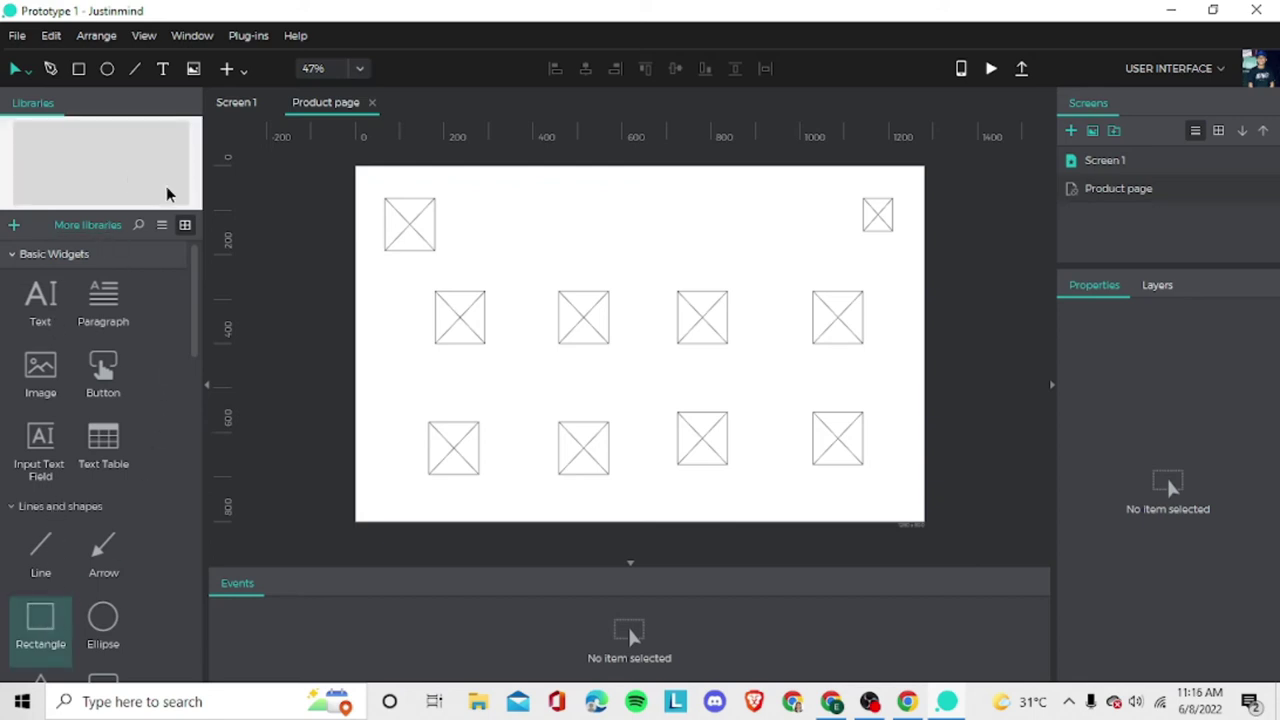
drag(479, 307, 530, 240)
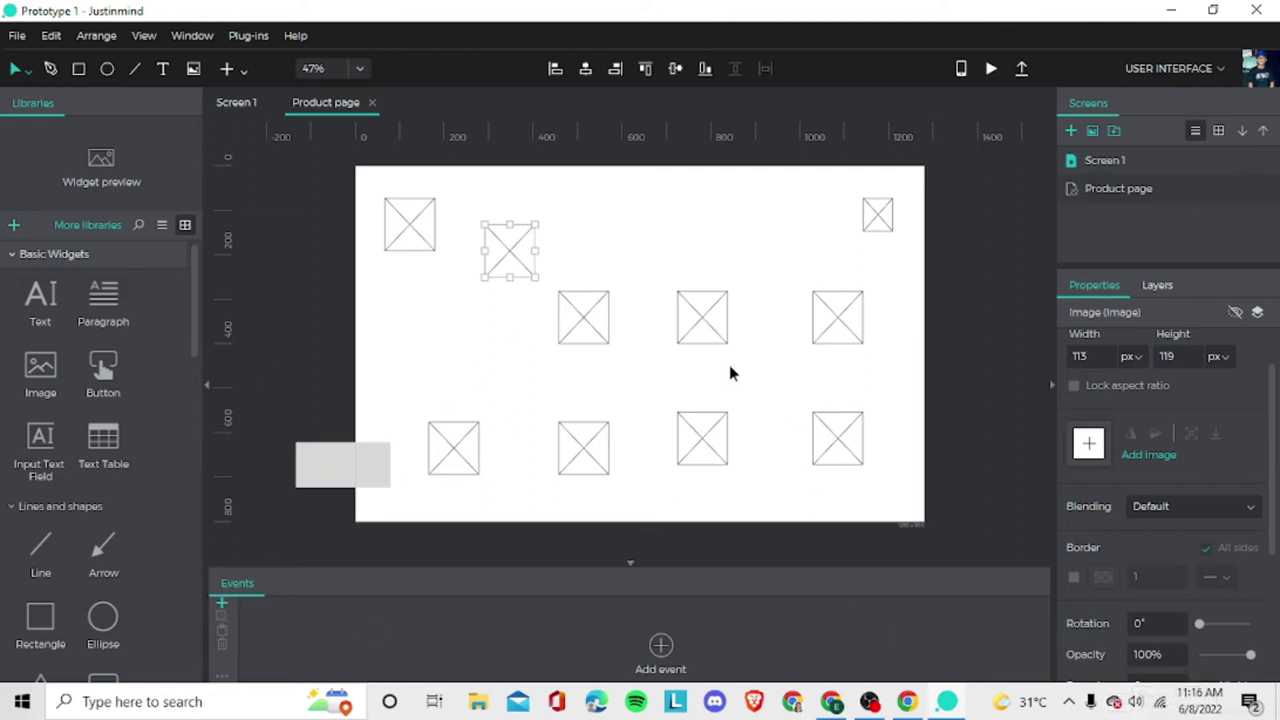
drag(512, 272, 462, 339)
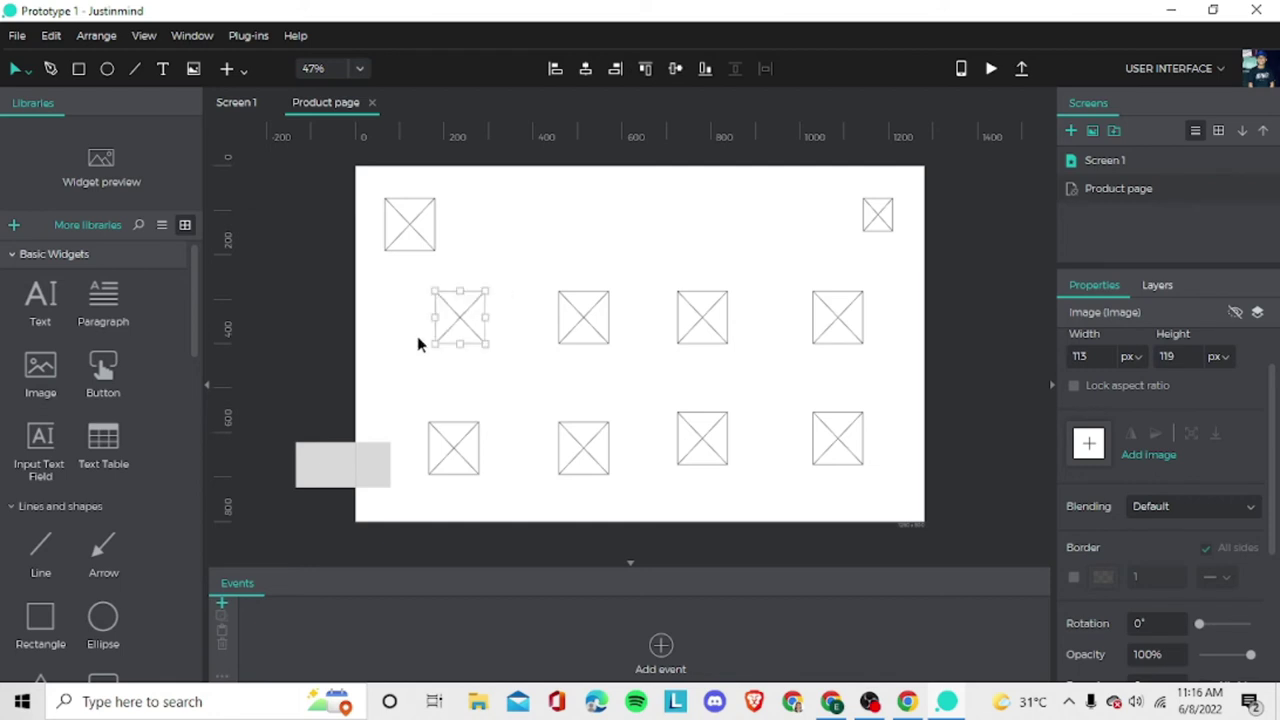
key(Delete)
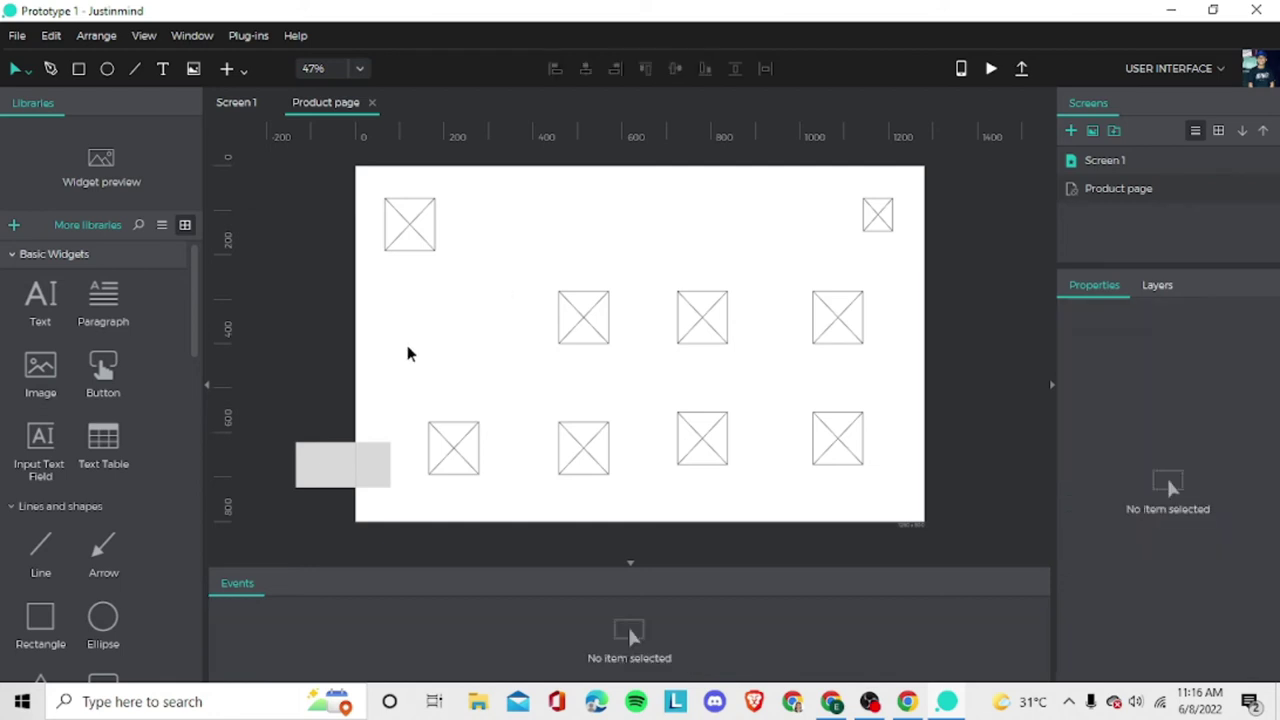
Add a small rectangle just beneath the logo placeholder and another in the header between the logo and the corner icon.
drag(44, 642, 463, 220)
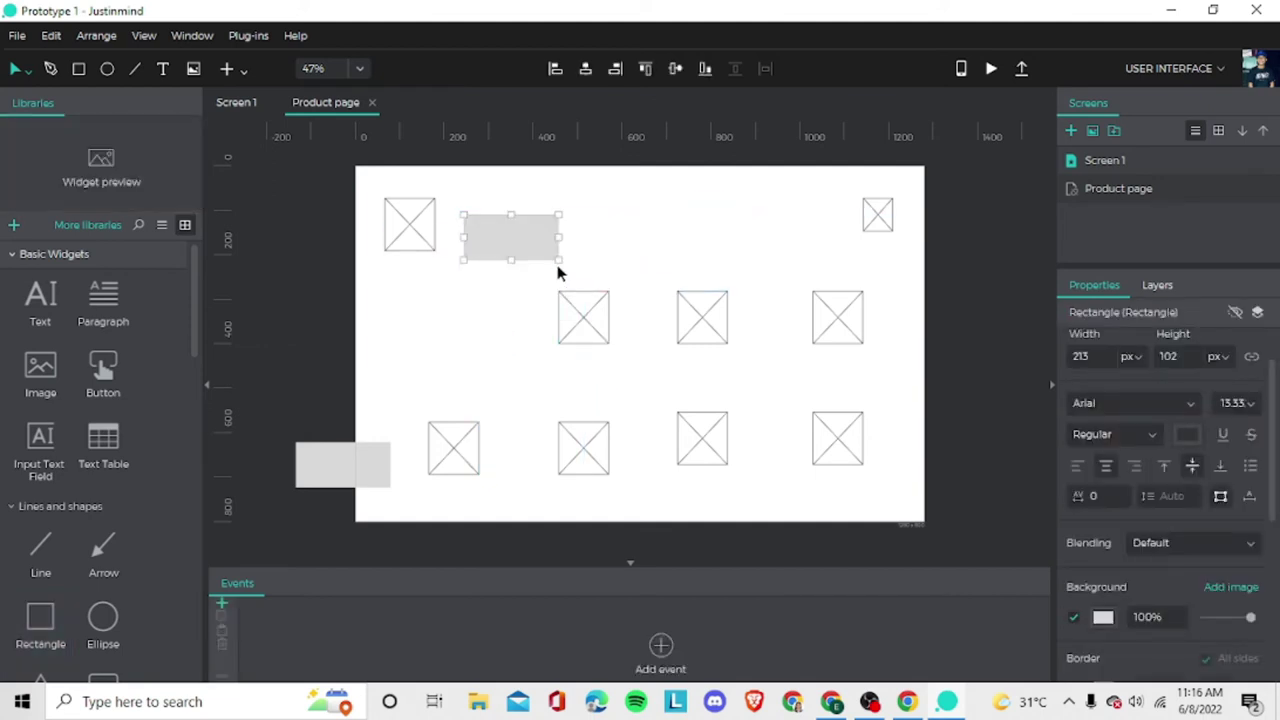
drag(559, 259, 450, 276)
click(520, 238)
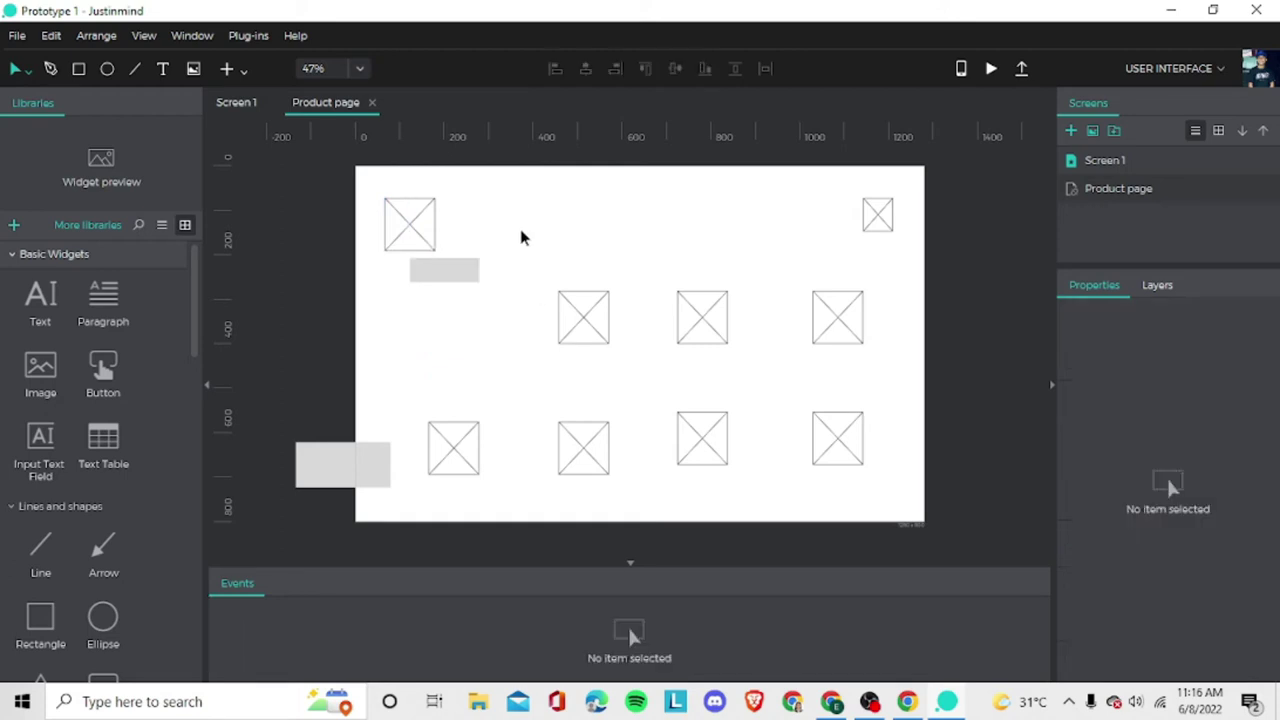
drag(52, 617, 531, 206)
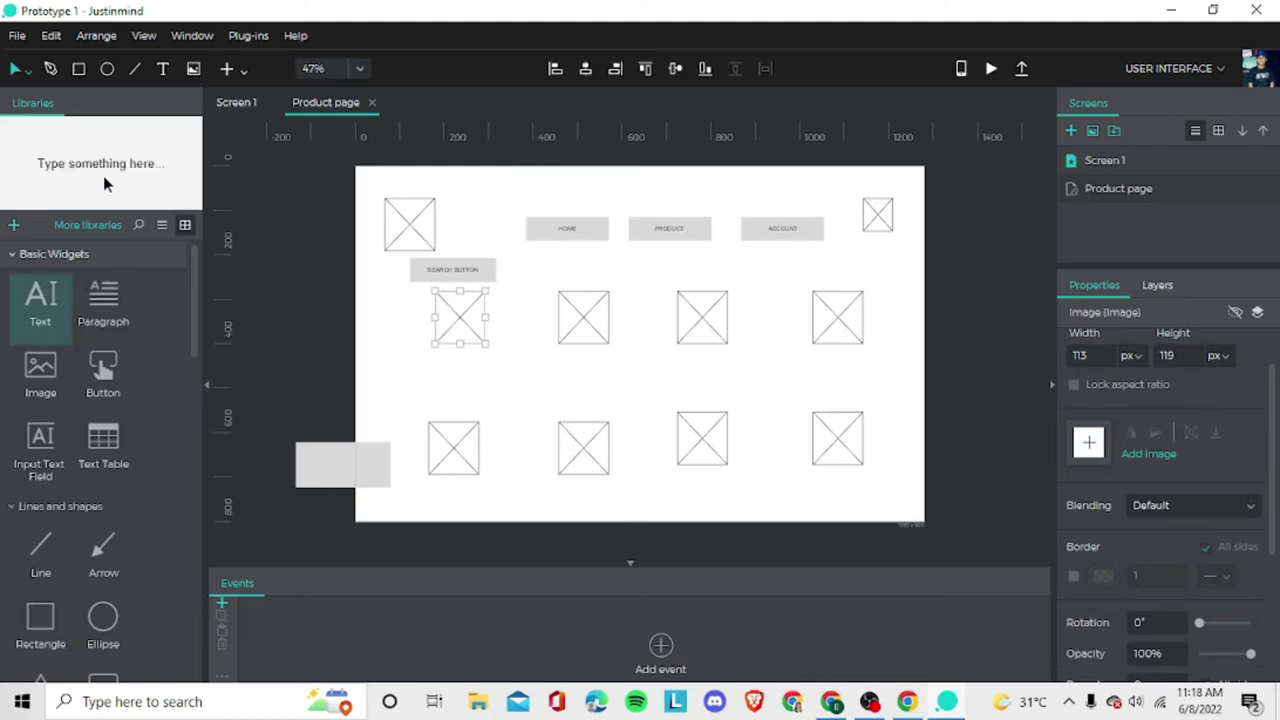
Add a "Type something here..." text beneath the first placeholder of the upper row and copy it.
drag(108, 185, 433, 361)
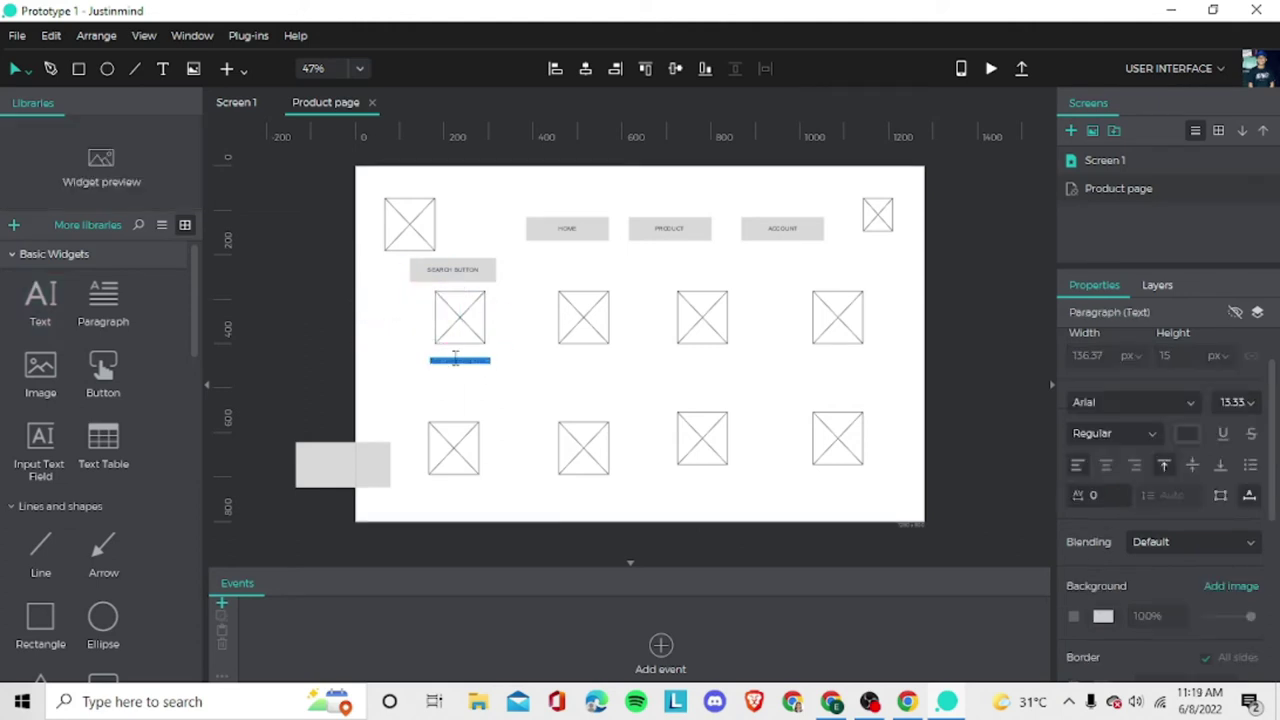
right_click(459, 362)
click(497, 308)
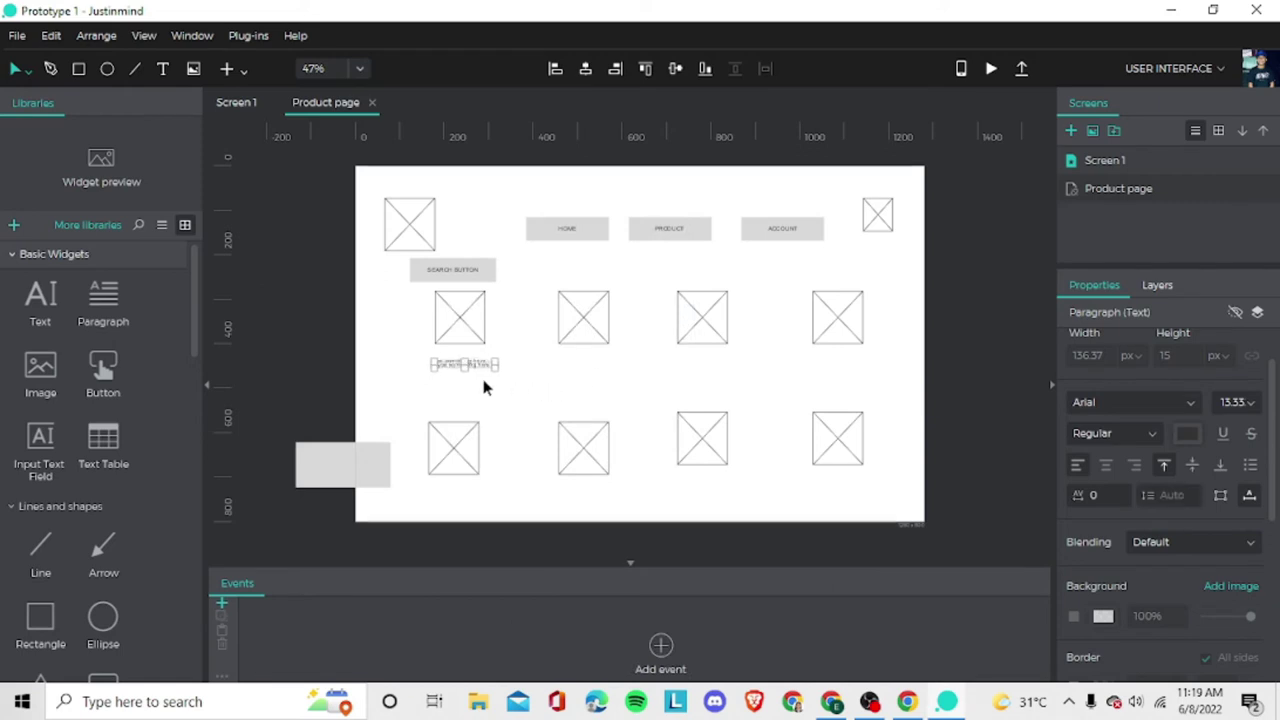
Place copies of the text beneath the second, third and fourth placeholders of the upper row.
drag(471, 366, 592, 368)
click(666, 383)
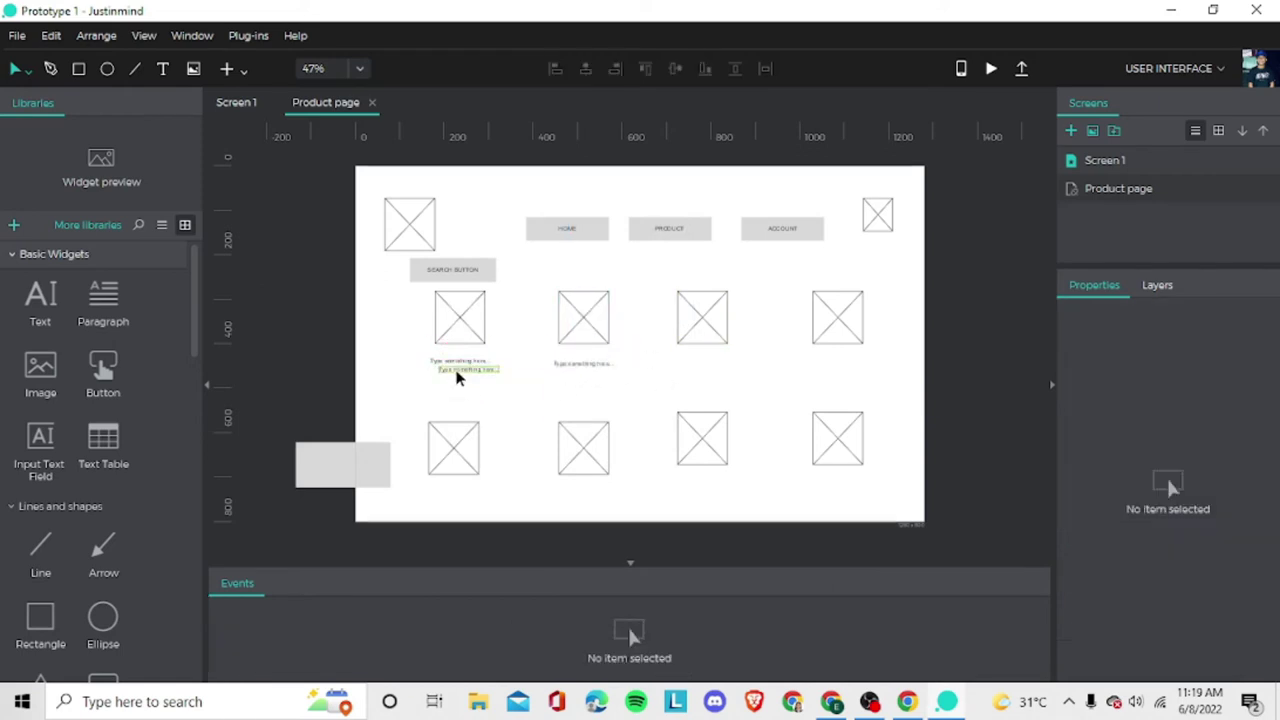
drag(462, 369, 699, 367)
click(795, 385)
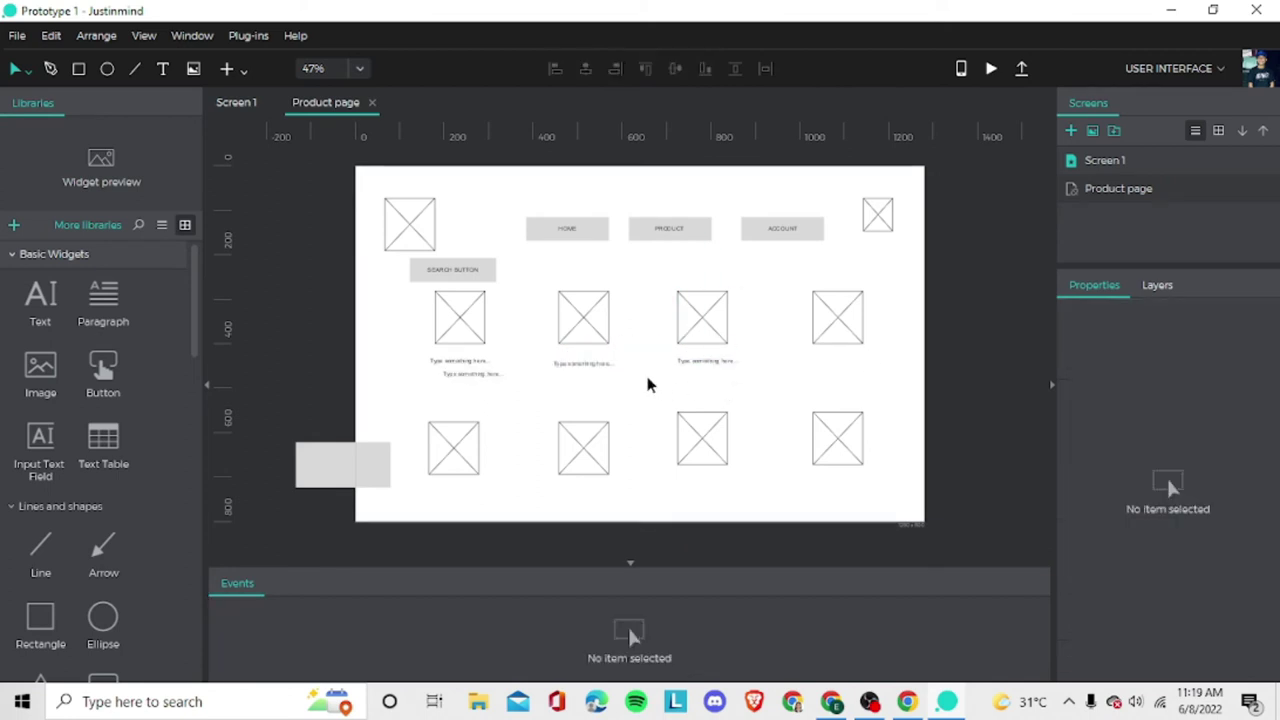
drag(480, 370, 849, 366)
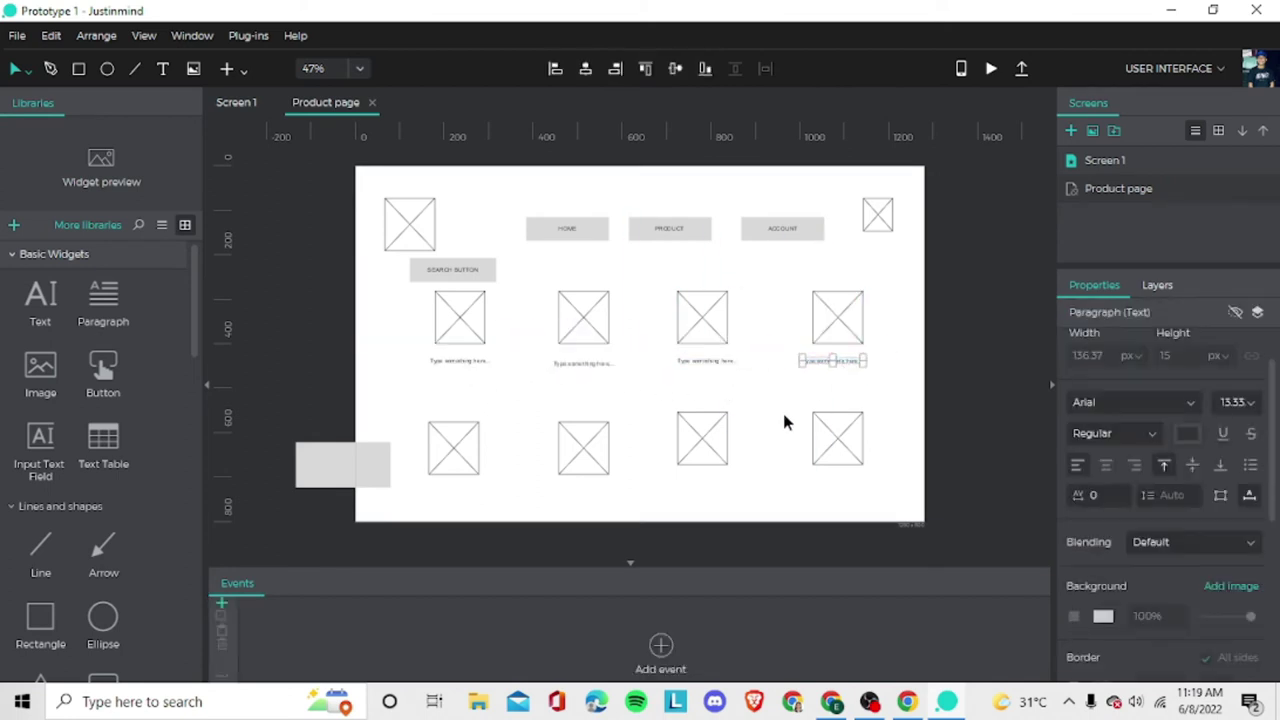
Paste text captions beneath the four lower-row placeholders and reposition the row's third placeholder level with the first two.
key(ctrl+v)
drag(490, 387, 461, 493)
key(ctrl+v)
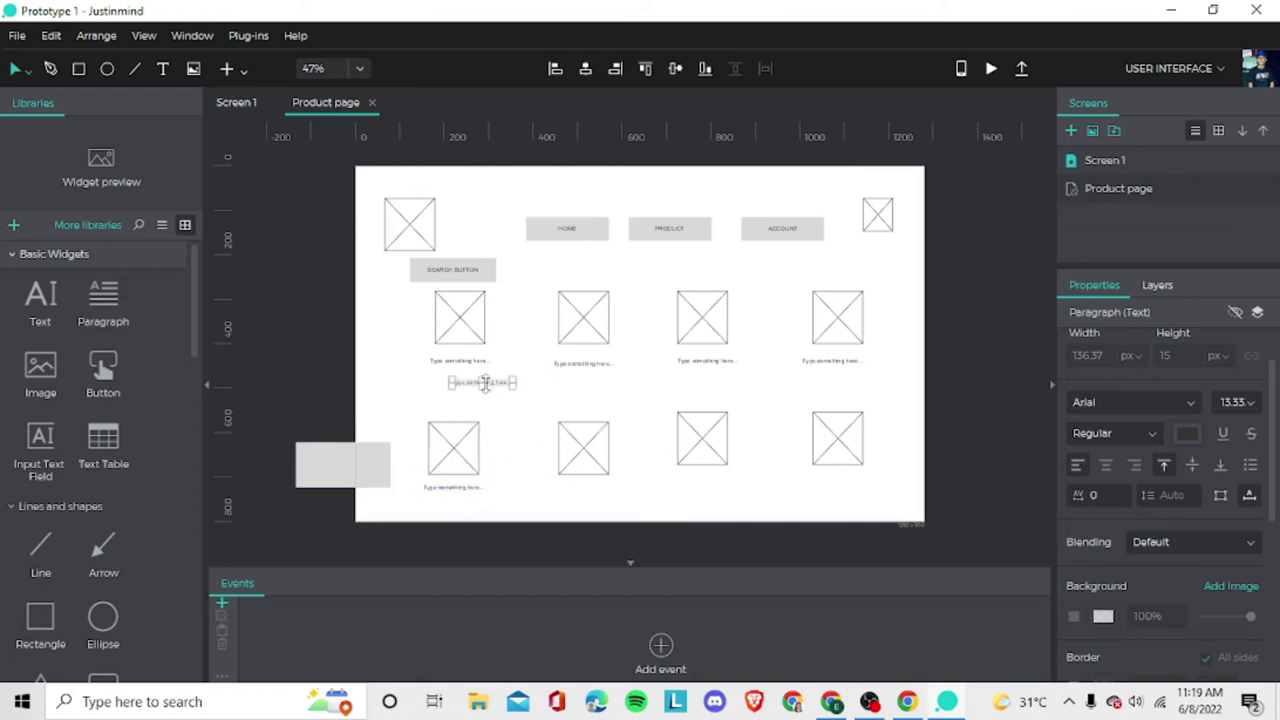
drag(496, 376, 594, 487)
key(ctrl+v)
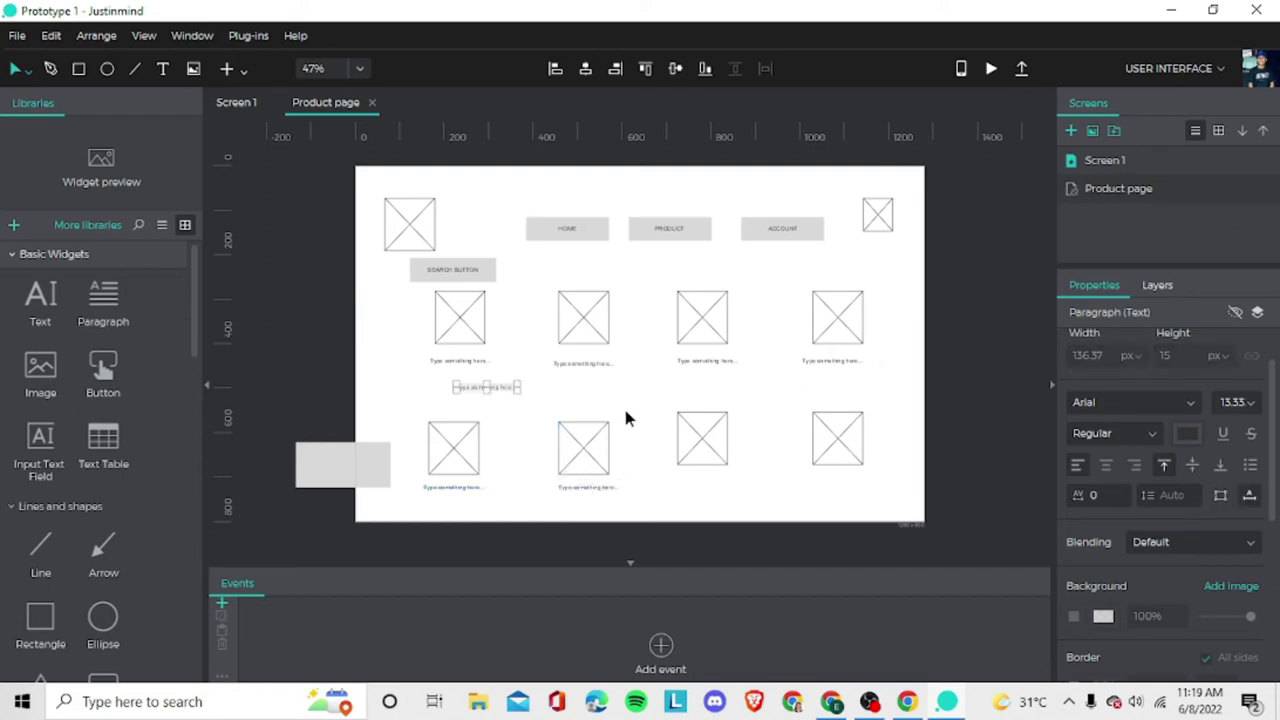
drag(489, 390, 705, 484)
drag(681, 412, 837, 490)
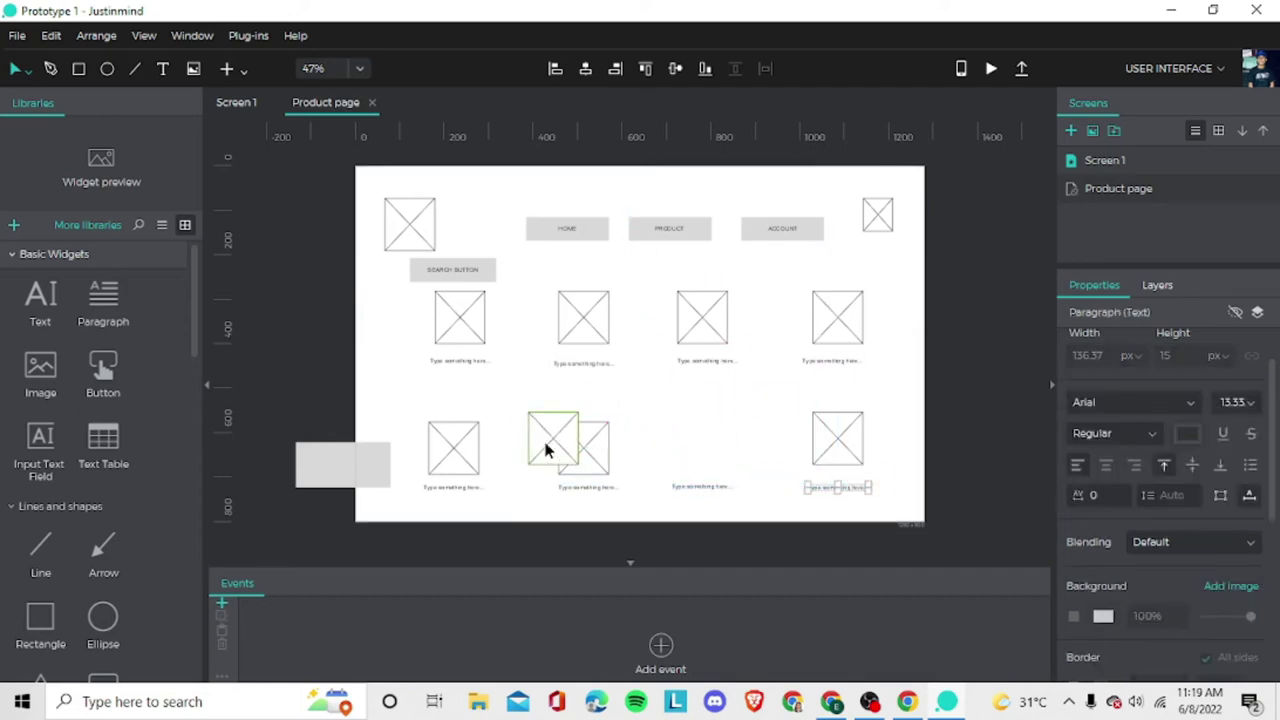
drag(548, 449, 712, 459)
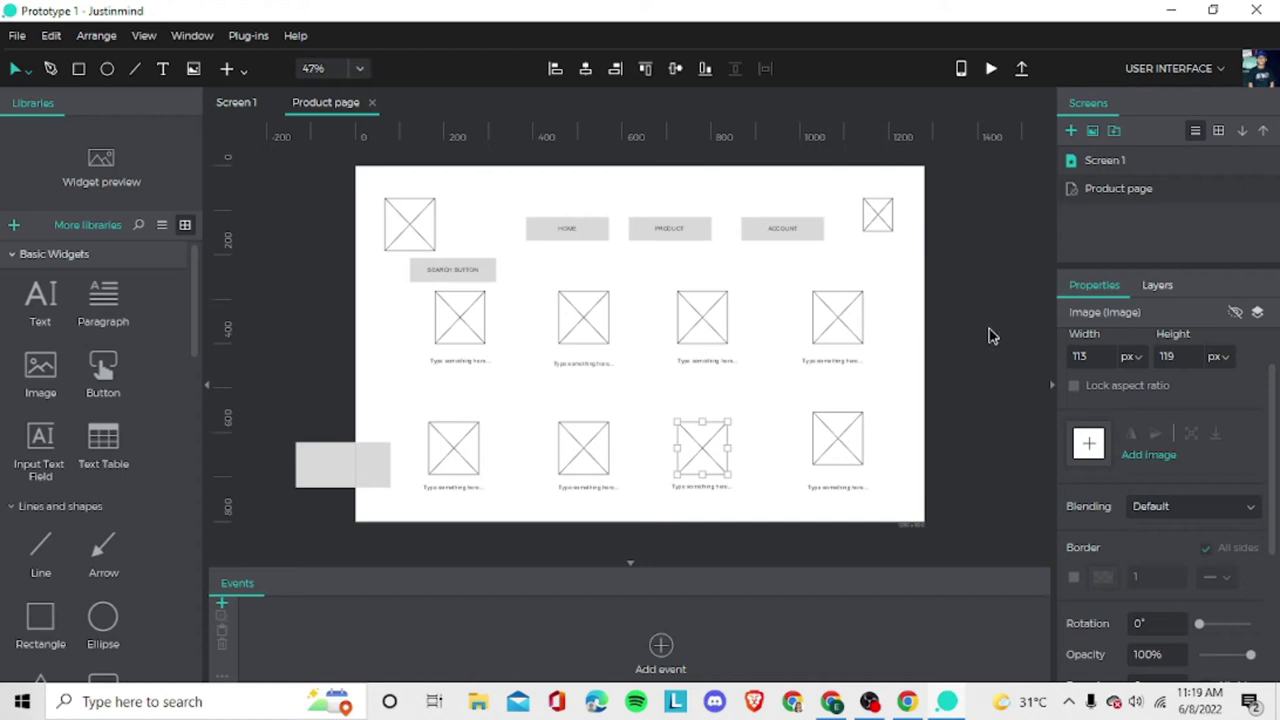
Create a new desktop screen named Account for the Web 1280 device at 1280 by 800.
click(1071, 132)
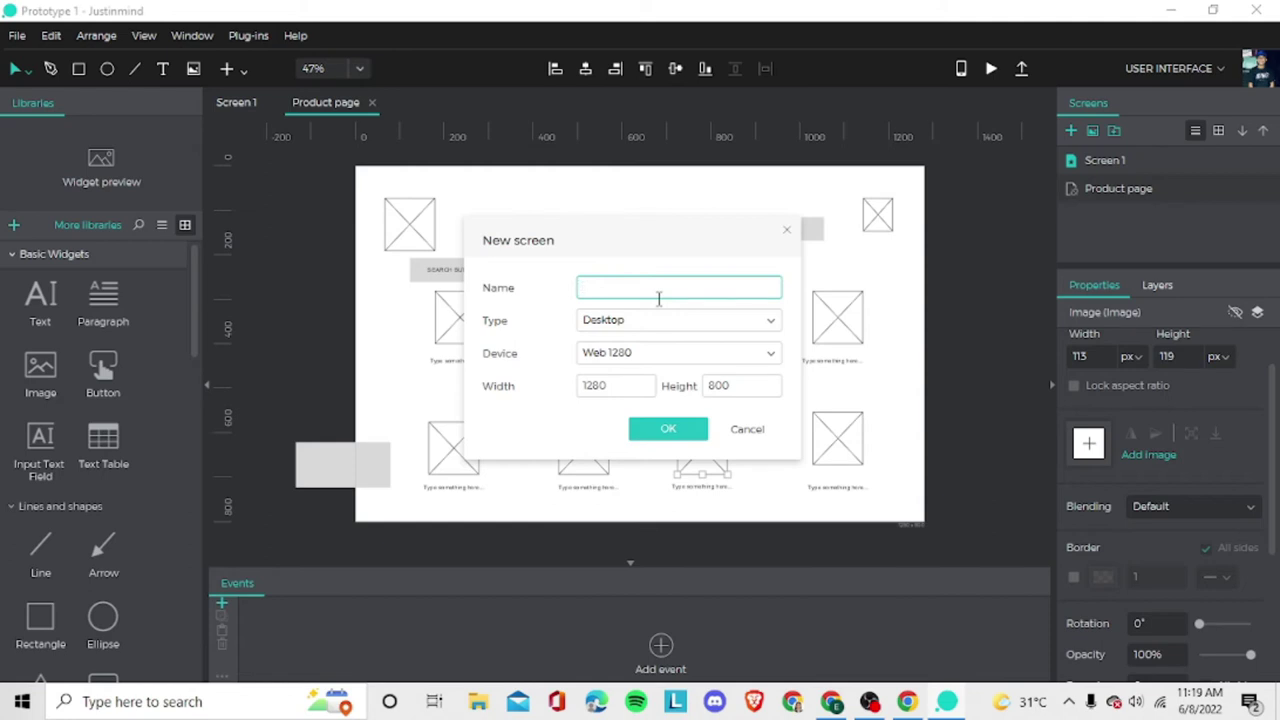
text(ACCOUNT)
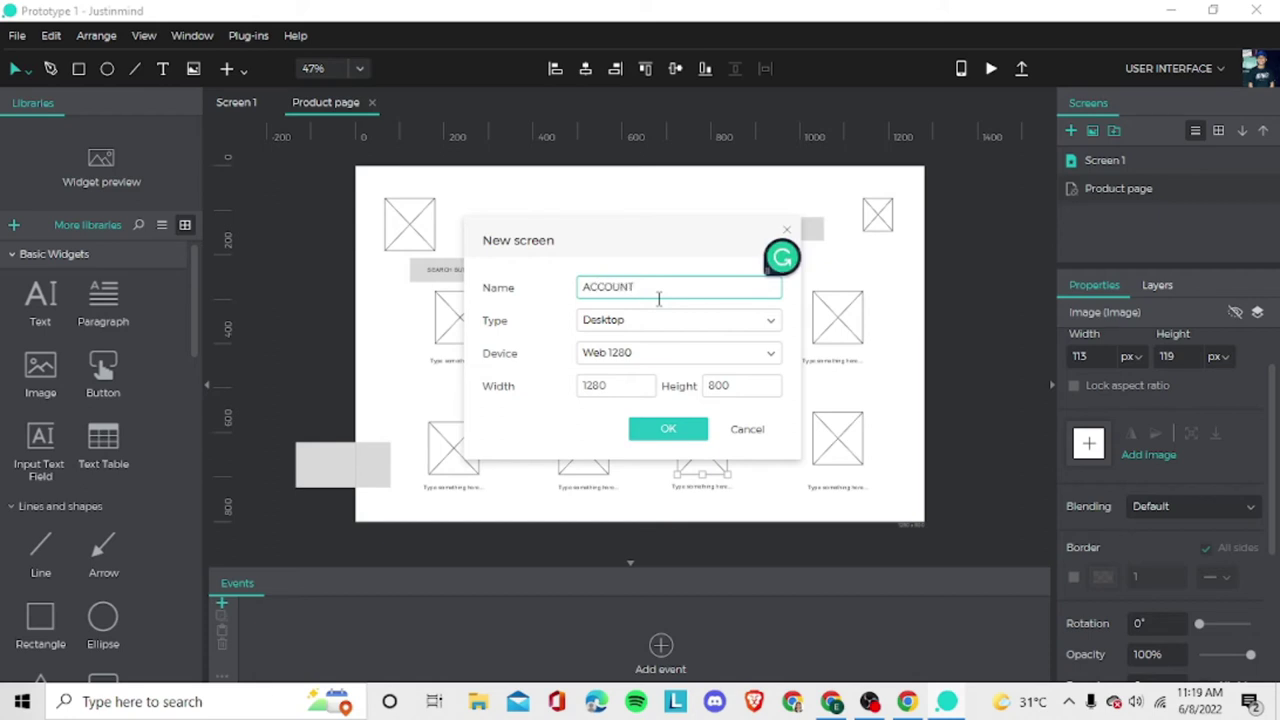
key(BackSpace)
key(BackSpace)
key(BackSpace)
key(BackSpace)
key(BackSpace)
key(BackSpace)
key(BackSpace)
key(Caps_Lock)
text(ACCOUNT)
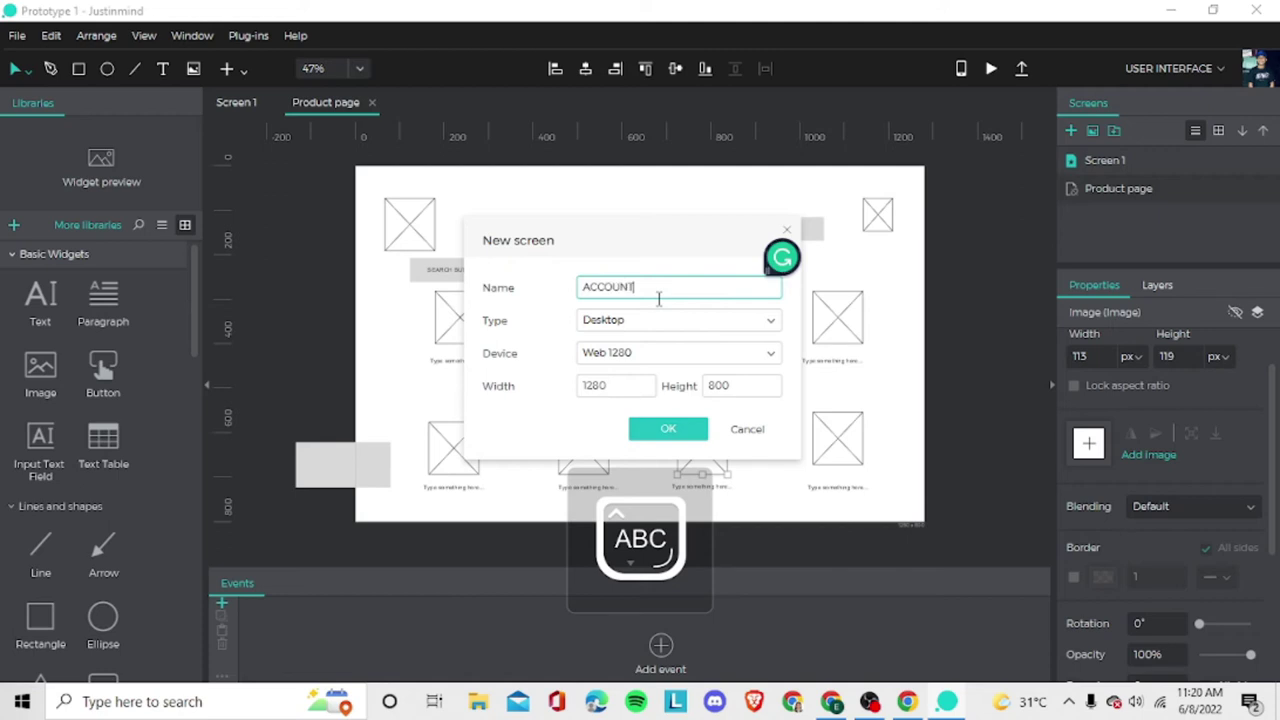
key(Caps_Lock)
key(BackSpace)
key(BackSpace)
key(BackSpace)
key(BackSpace)
key(BackSpace)
key(BackSpace)
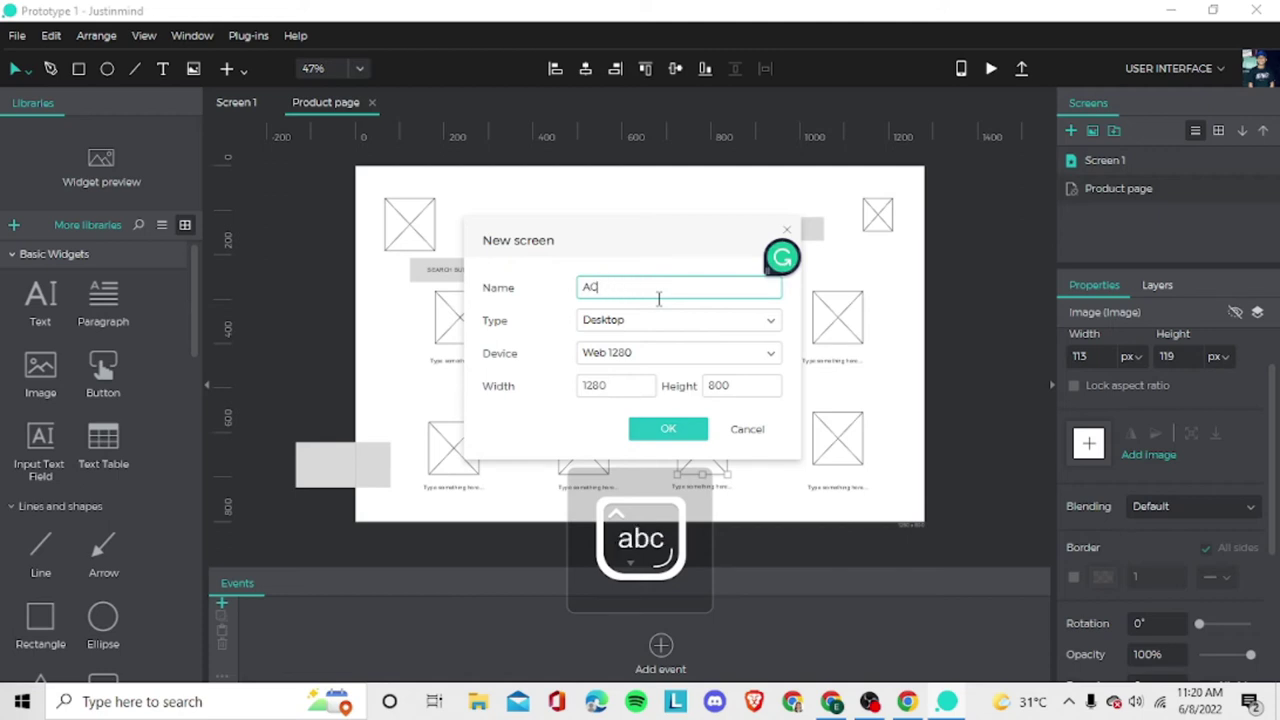
text(ccount)
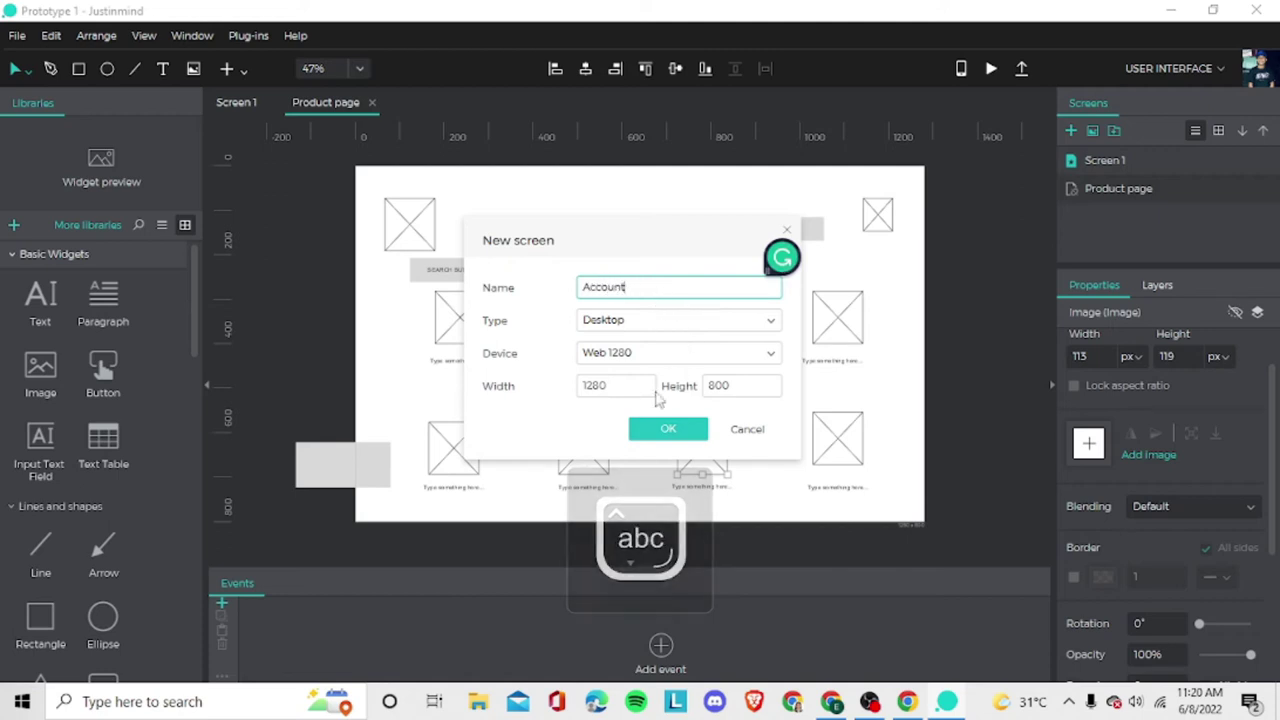
click(662, 429)
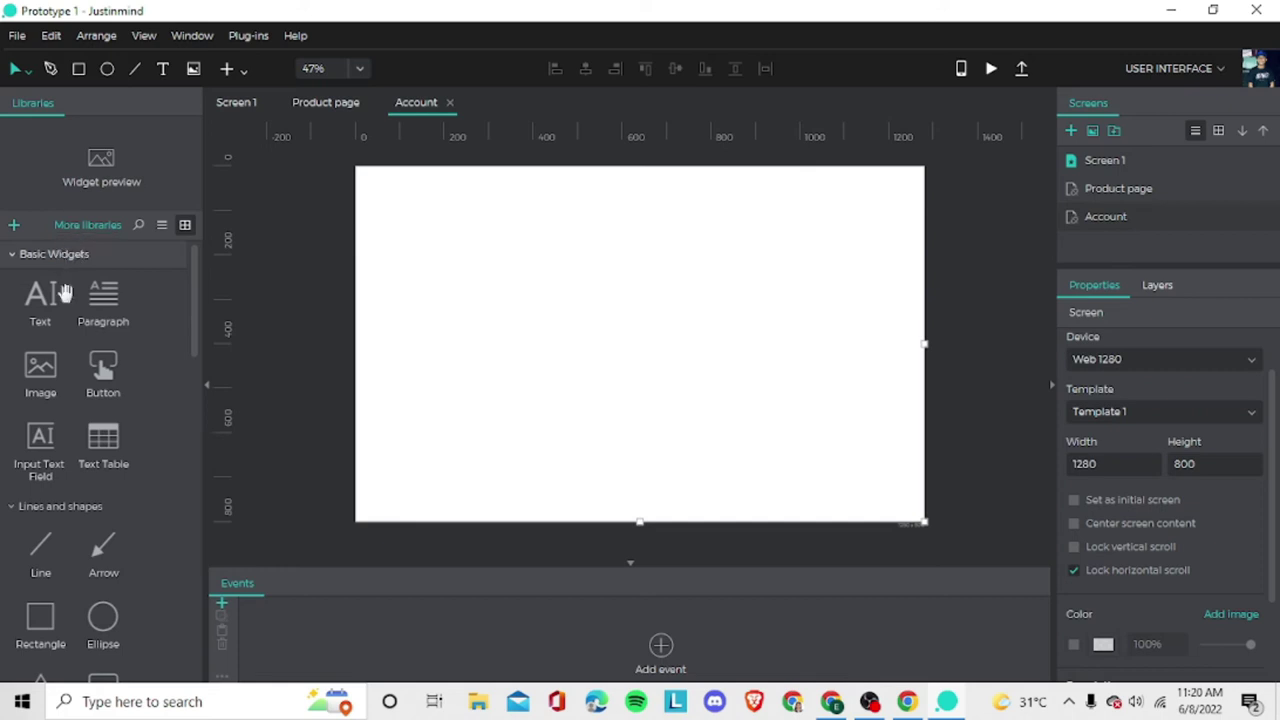
Add an image placeholder about 165 by 136 px in the Account screen's upper-left area and copy it.
click(44, 384)
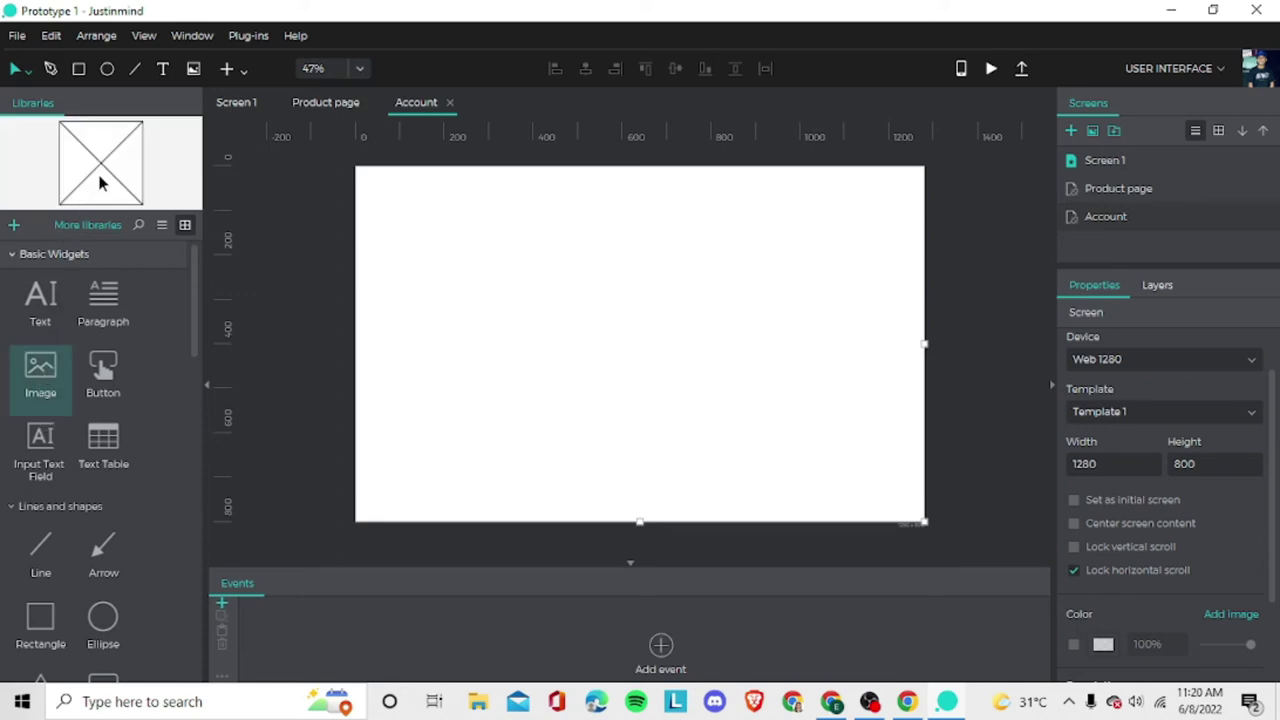
drag(115, 163, 379, 202)
drag(425, 250, 455, 268)
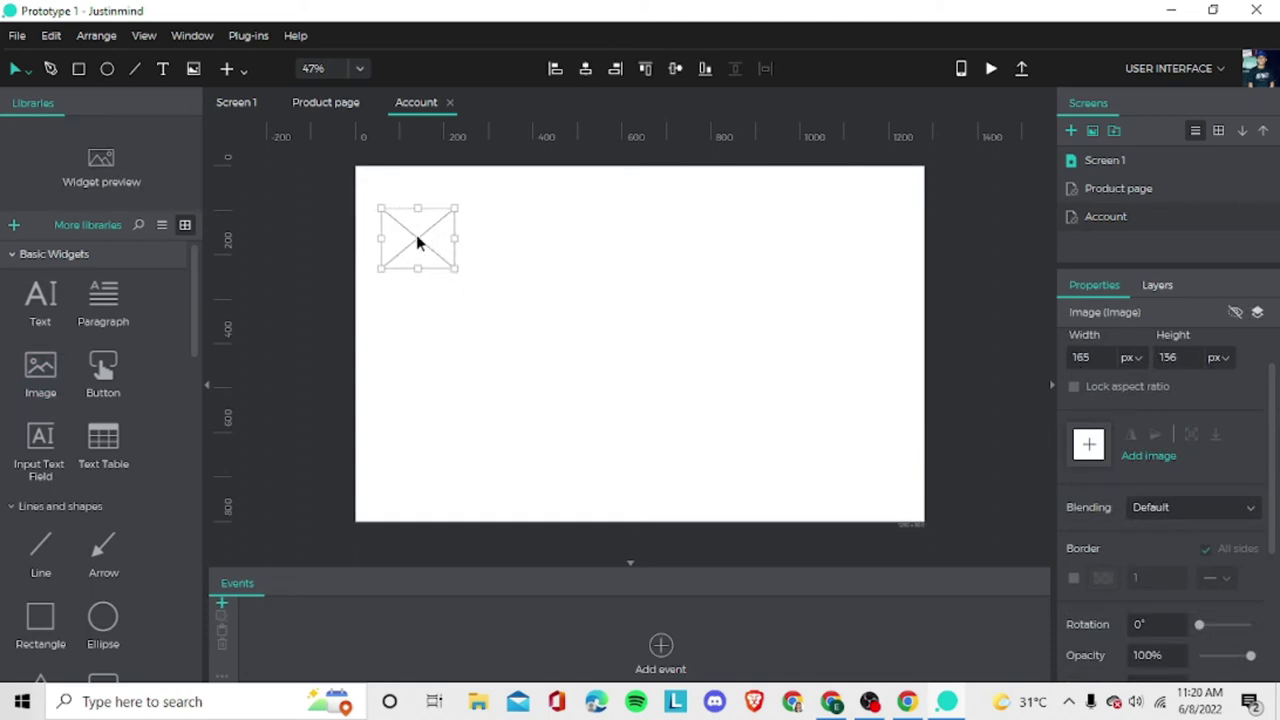
right_click(418, 239)
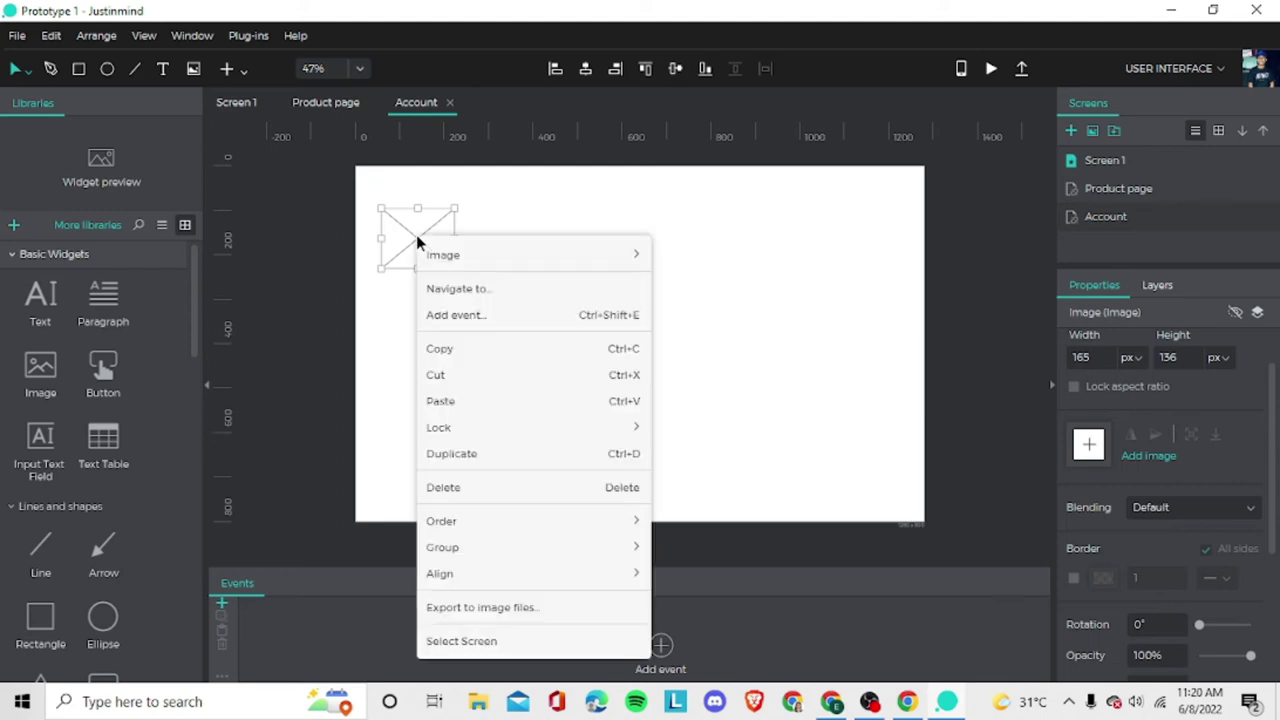
click(451, 348)
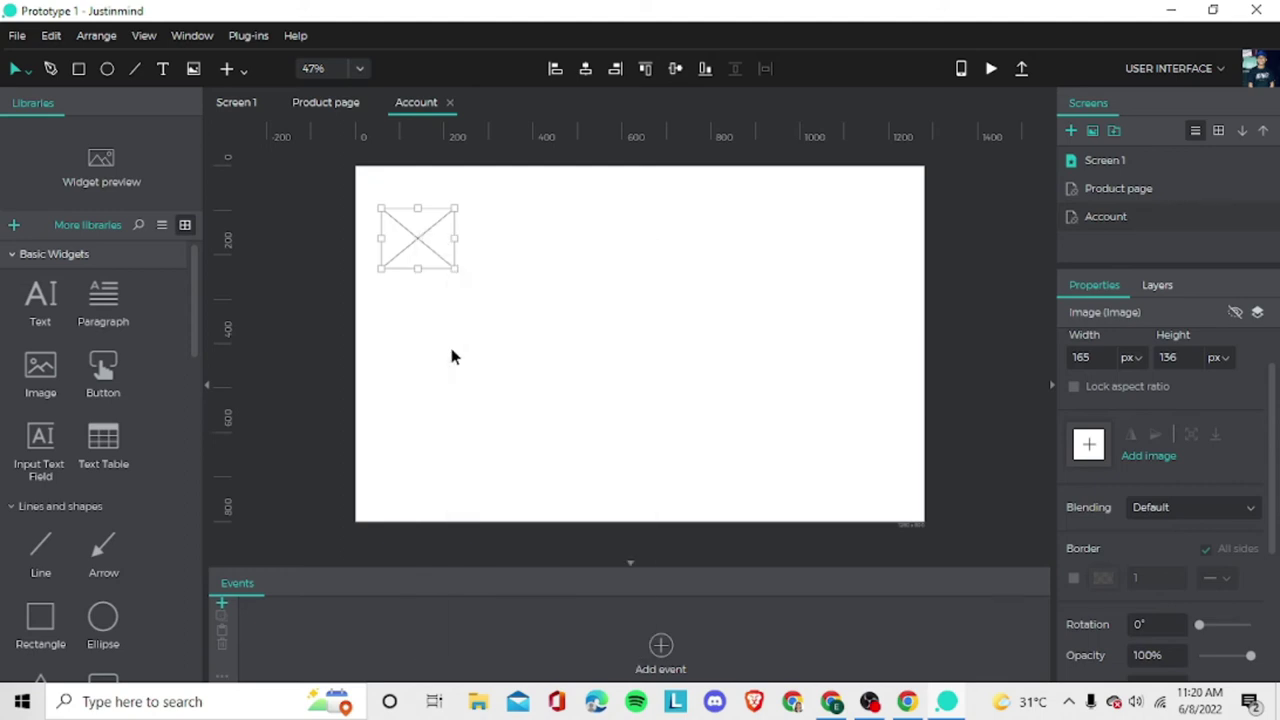
right_click(417, 240)
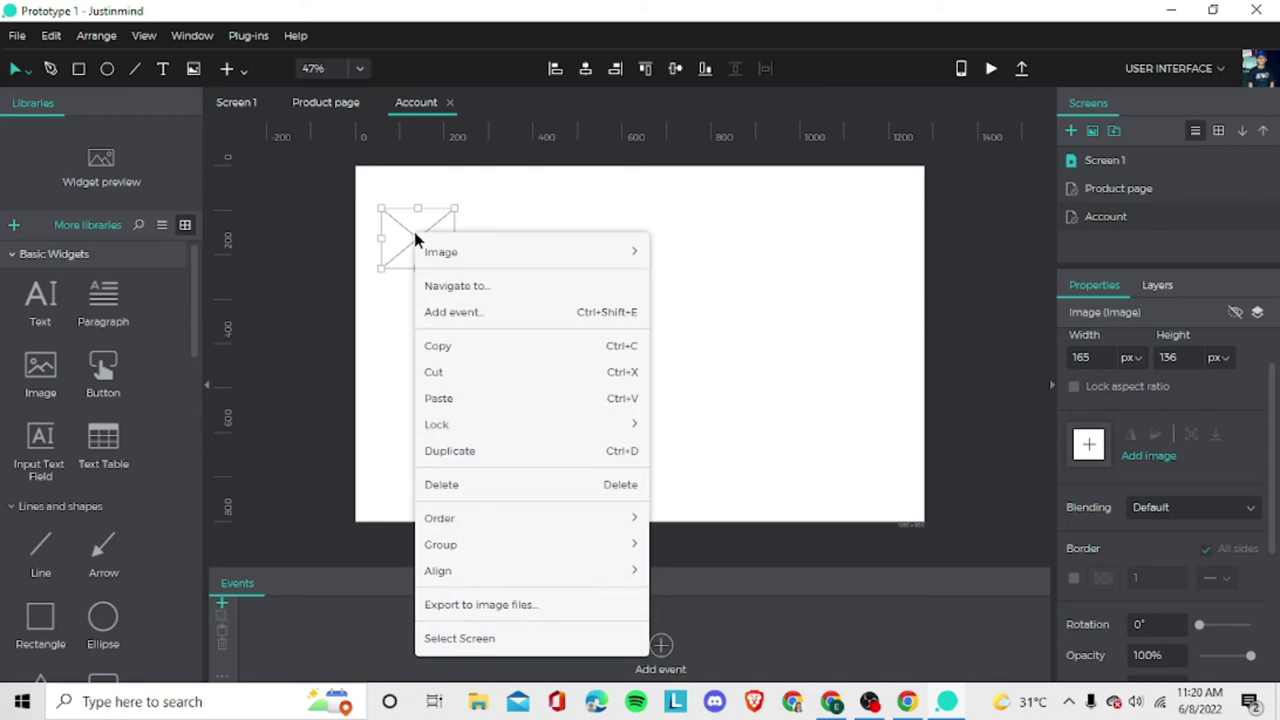
click(477, 223)
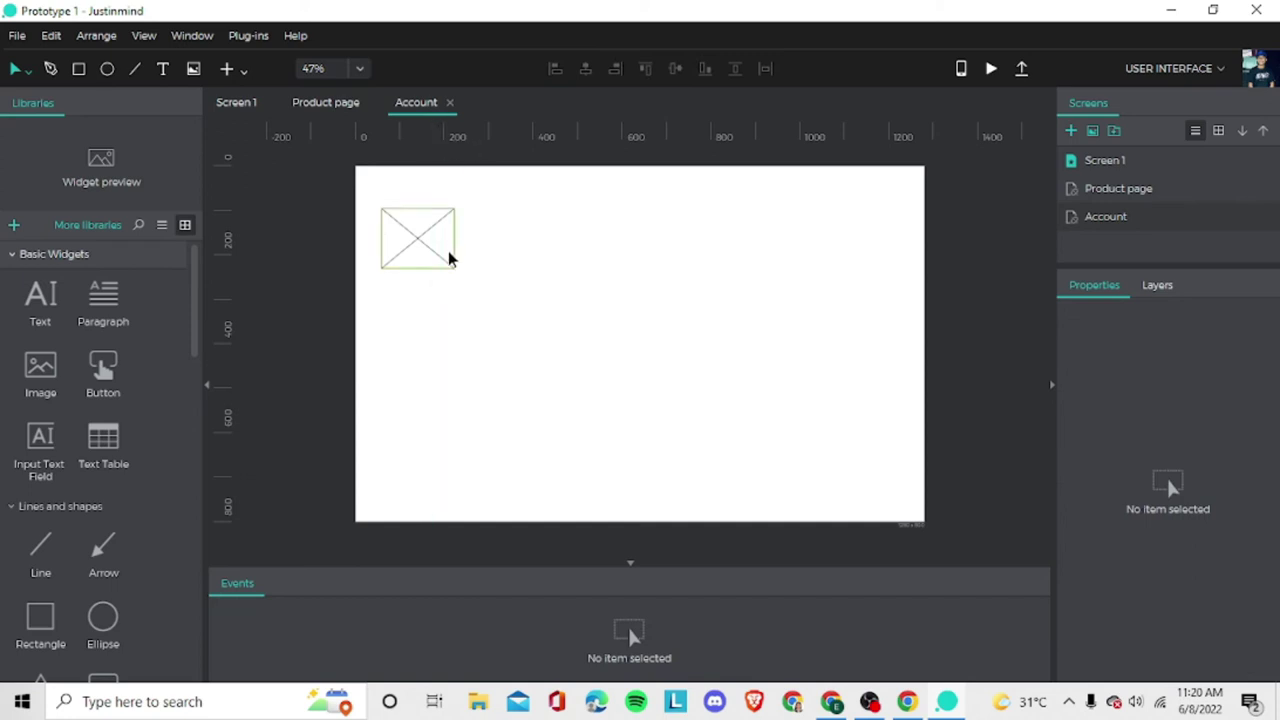
Shrink the Account screen's image placeholder to about 140 by 111 px.
click(445, 233)
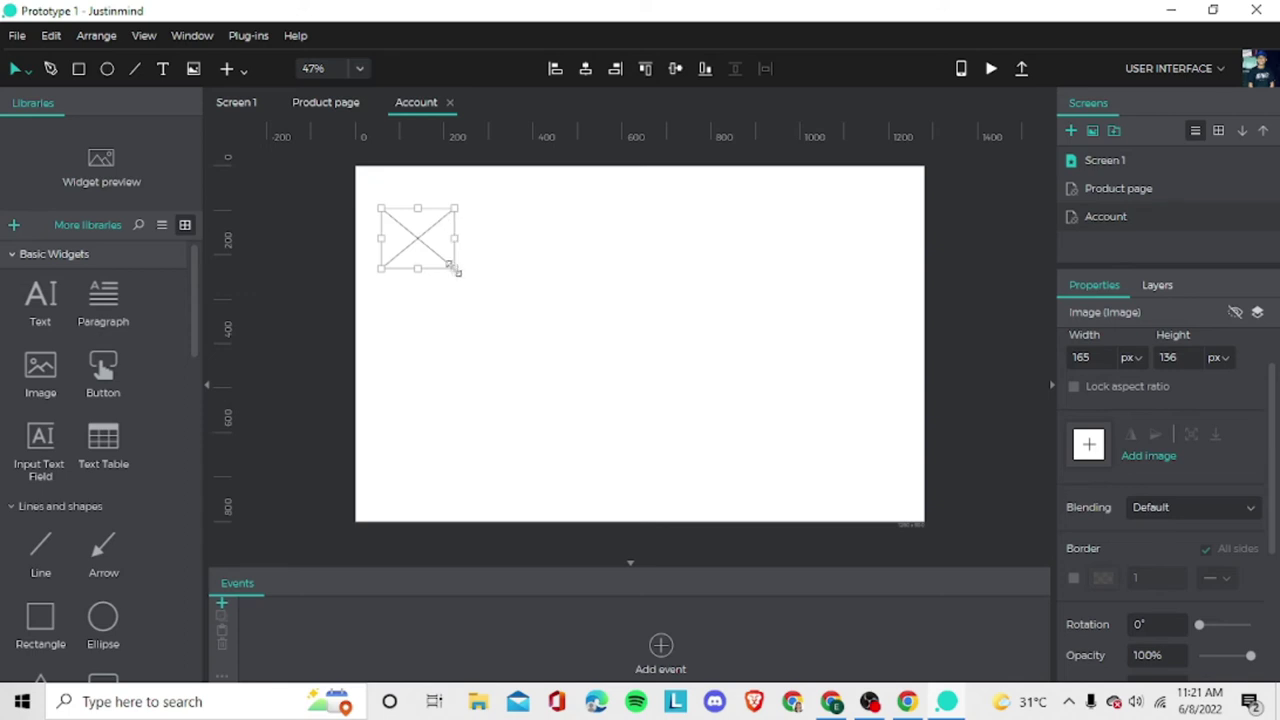
drag(456, 267, 444, 257)
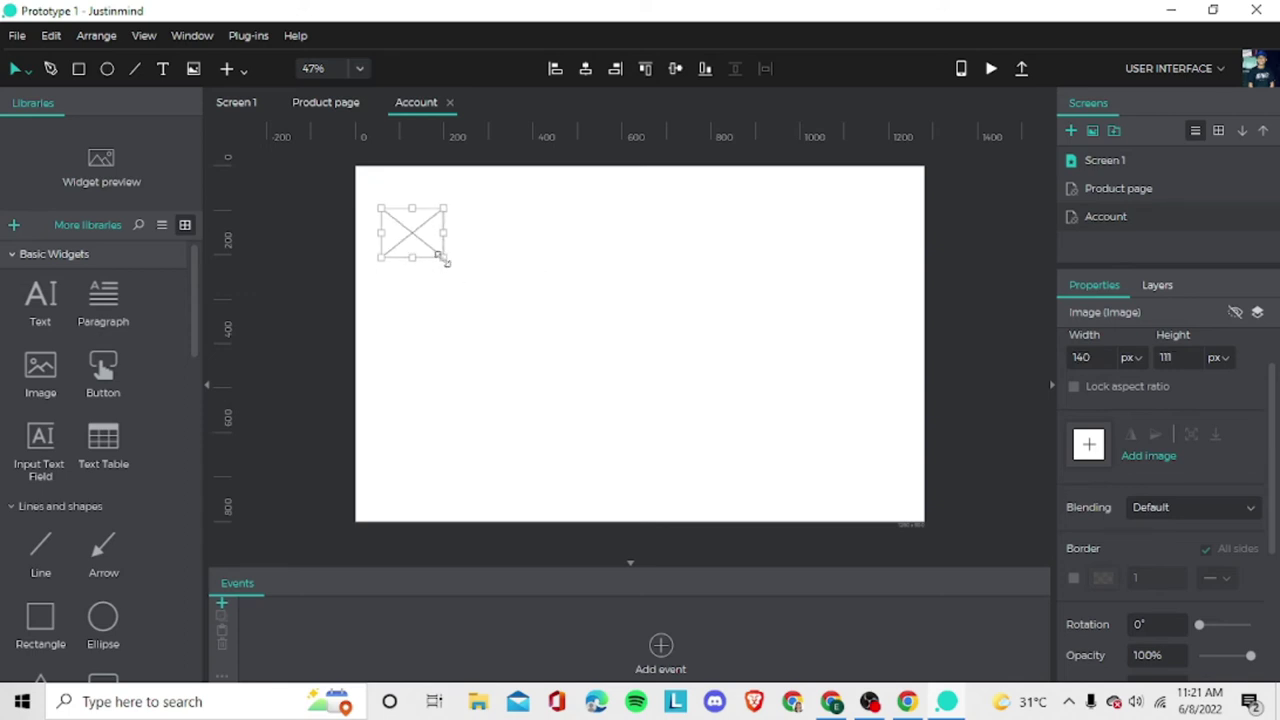
click(521, 286)
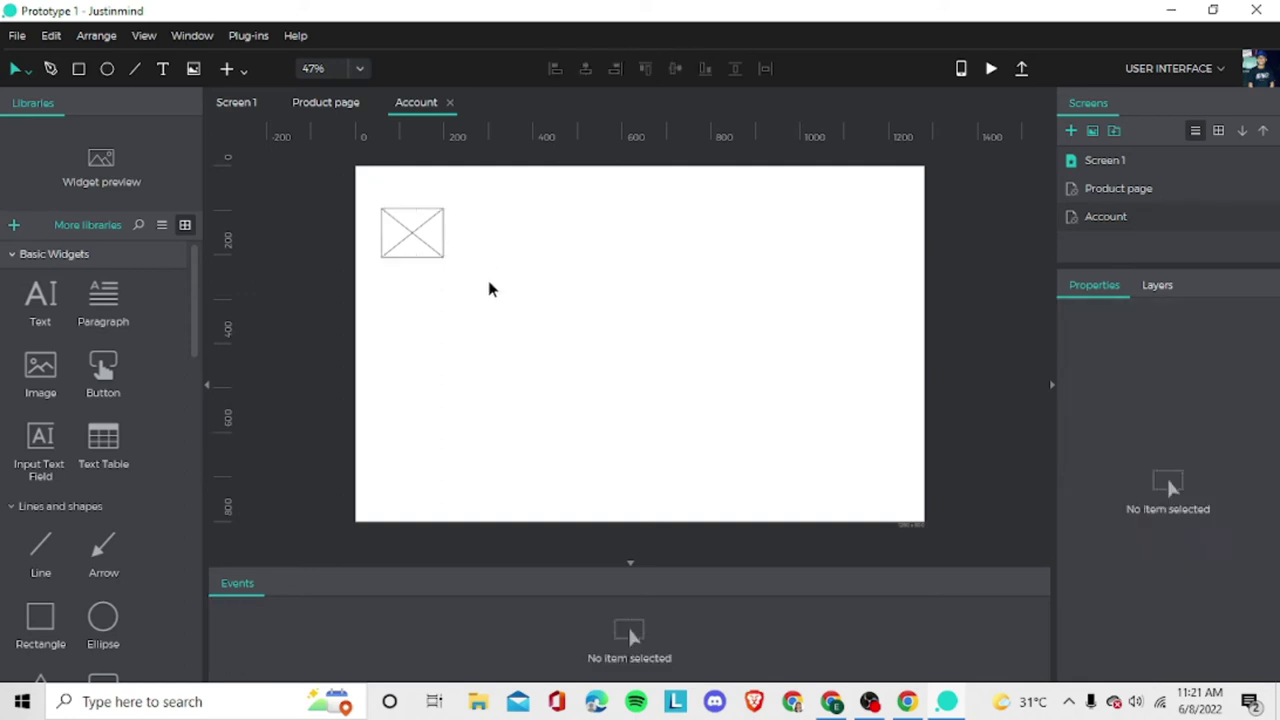
Add a large image placeholder about 359 by 361 px in the Account screen's lower-left area.
drag(50, 368, 422, 305)
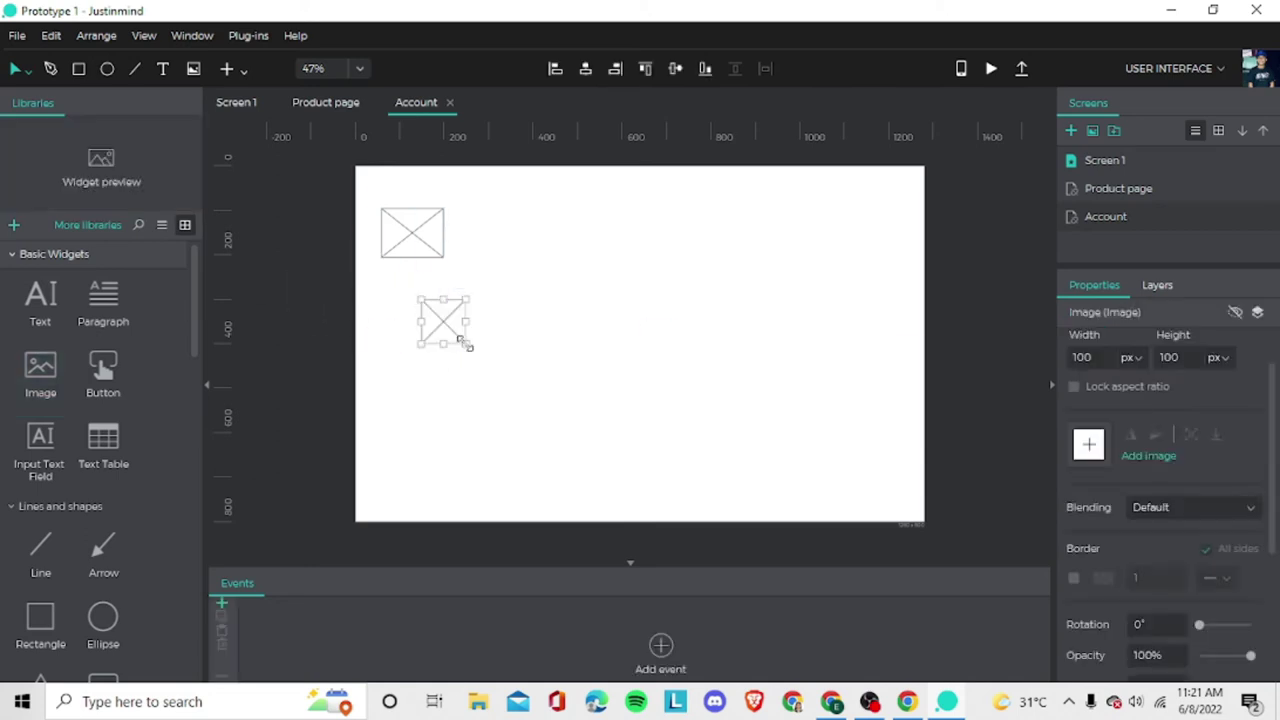
drag(464, 343, 575, 459)
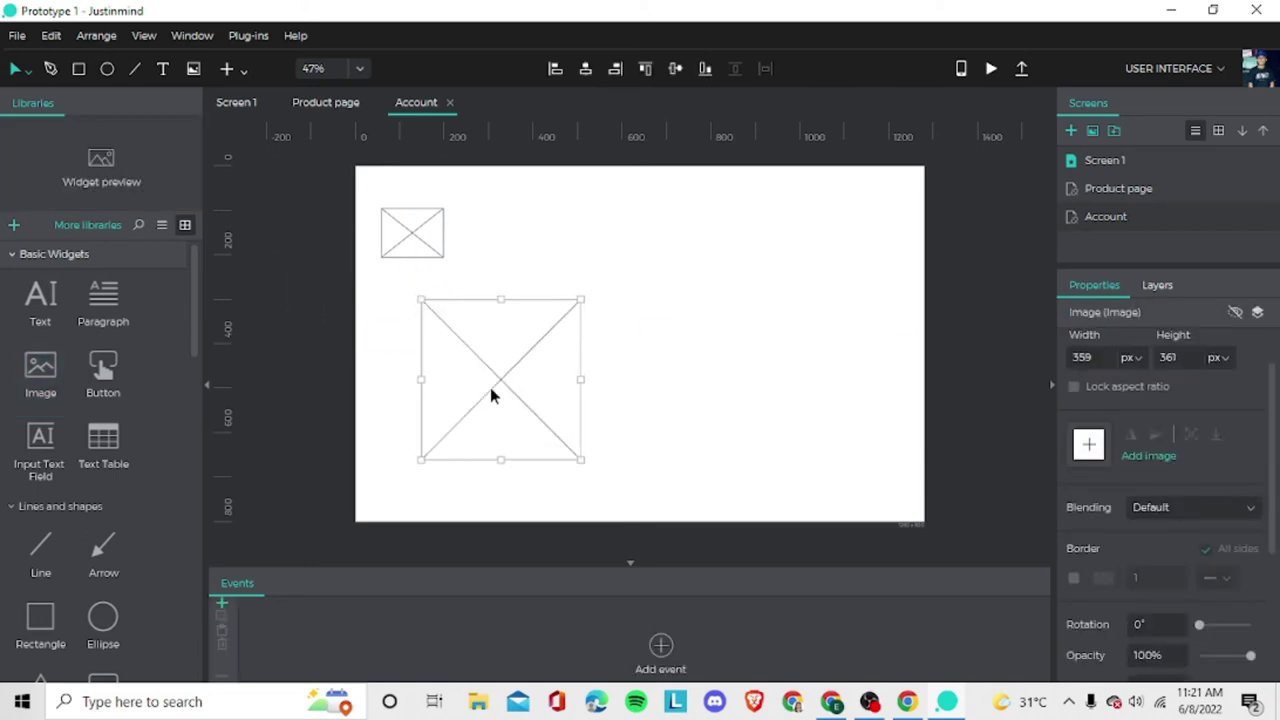
drag(491, 394, 479, 396)
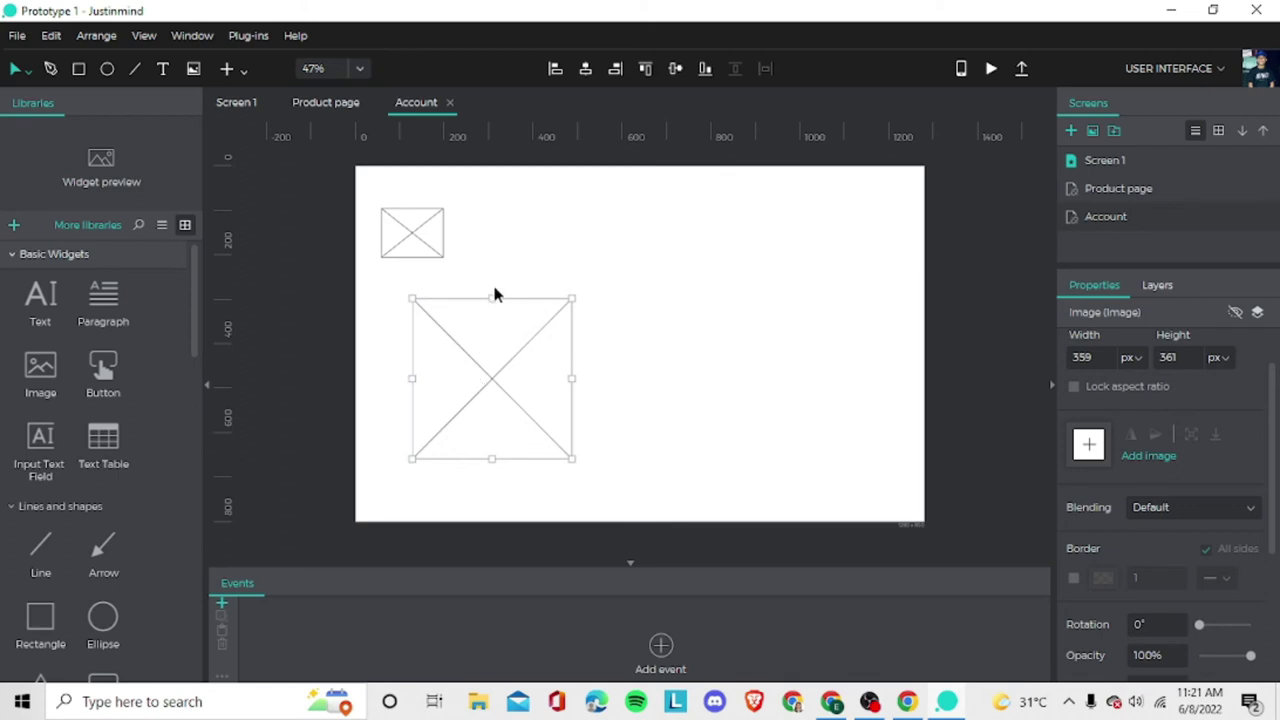
click(253, 268)
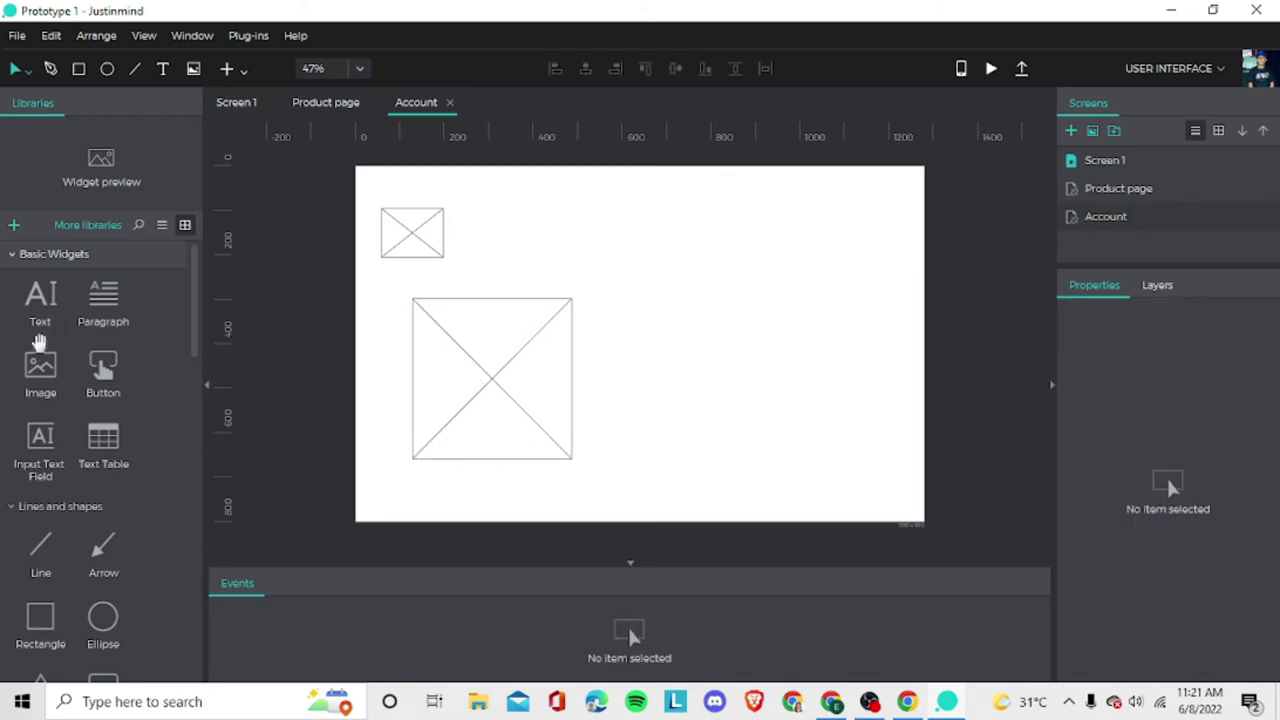
Add a rectangle about 171 by 66 px to the header area of the Account screen and copy it.
click(49, 604)
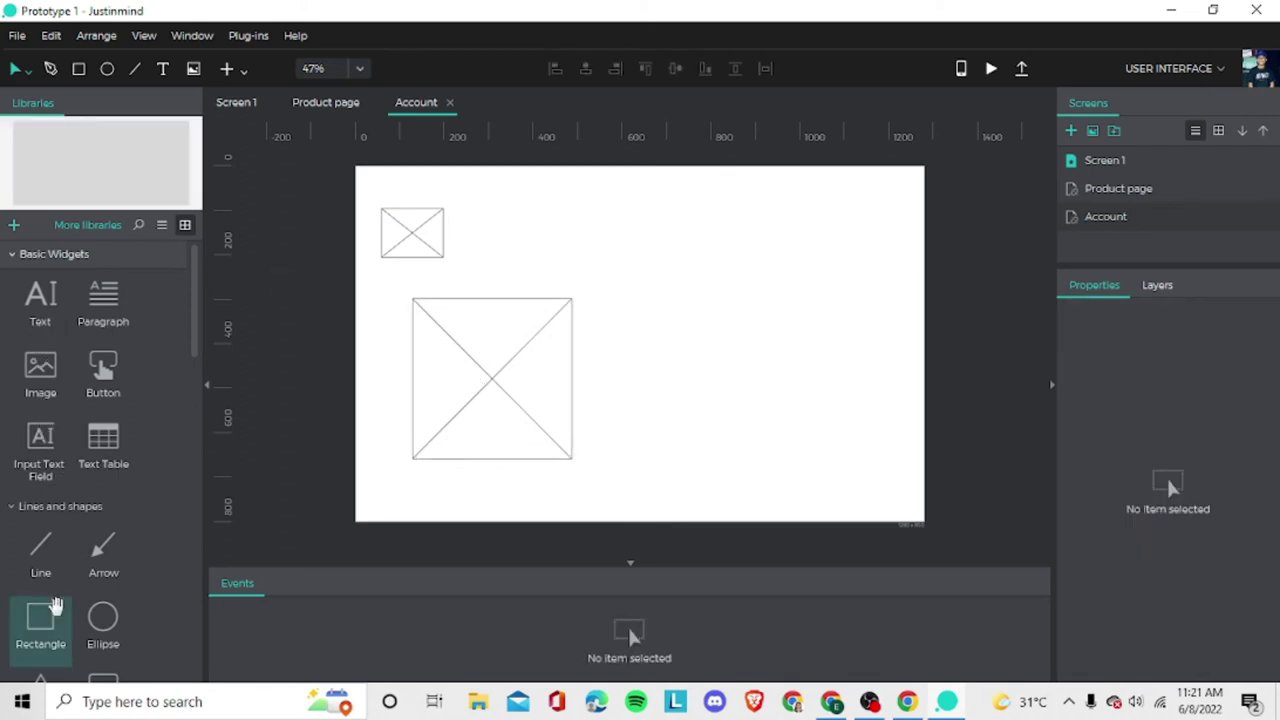
drag(80, 148, 503, 221)
drag(591, 251, 573, 234)
right_click(548, 232)
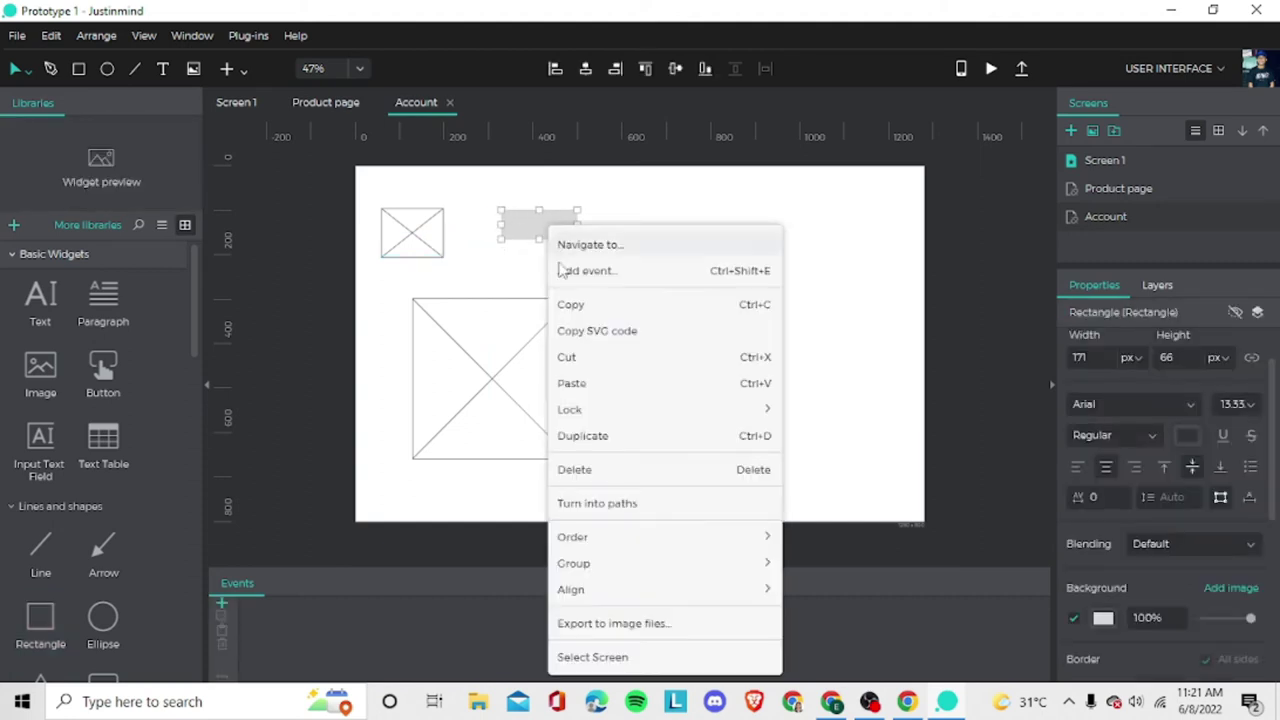
click(566, 306)
Move the header rectangle toward the middle and paste two copies, one on either side, to form a row of three.
drag(560, 233, 672, 220)
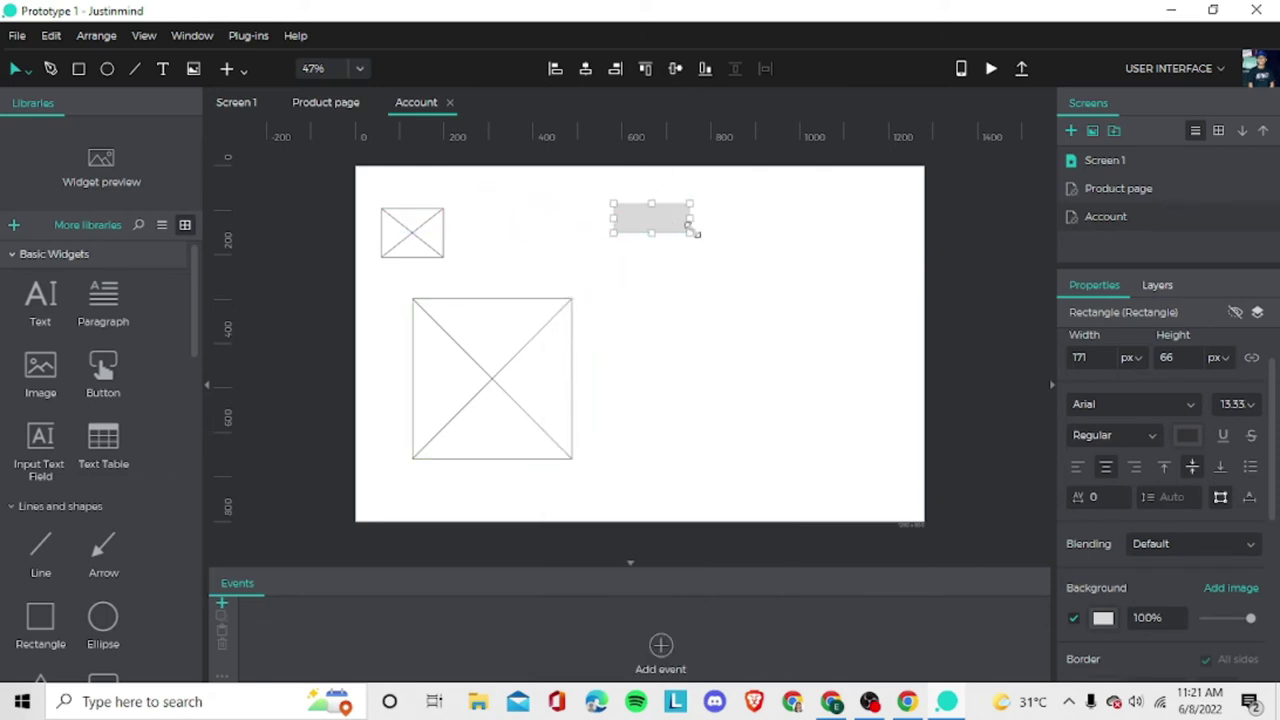
click(691, 256)
key(ctrl+v)
drag(560, 232, 768, 221)
click(775, 276)
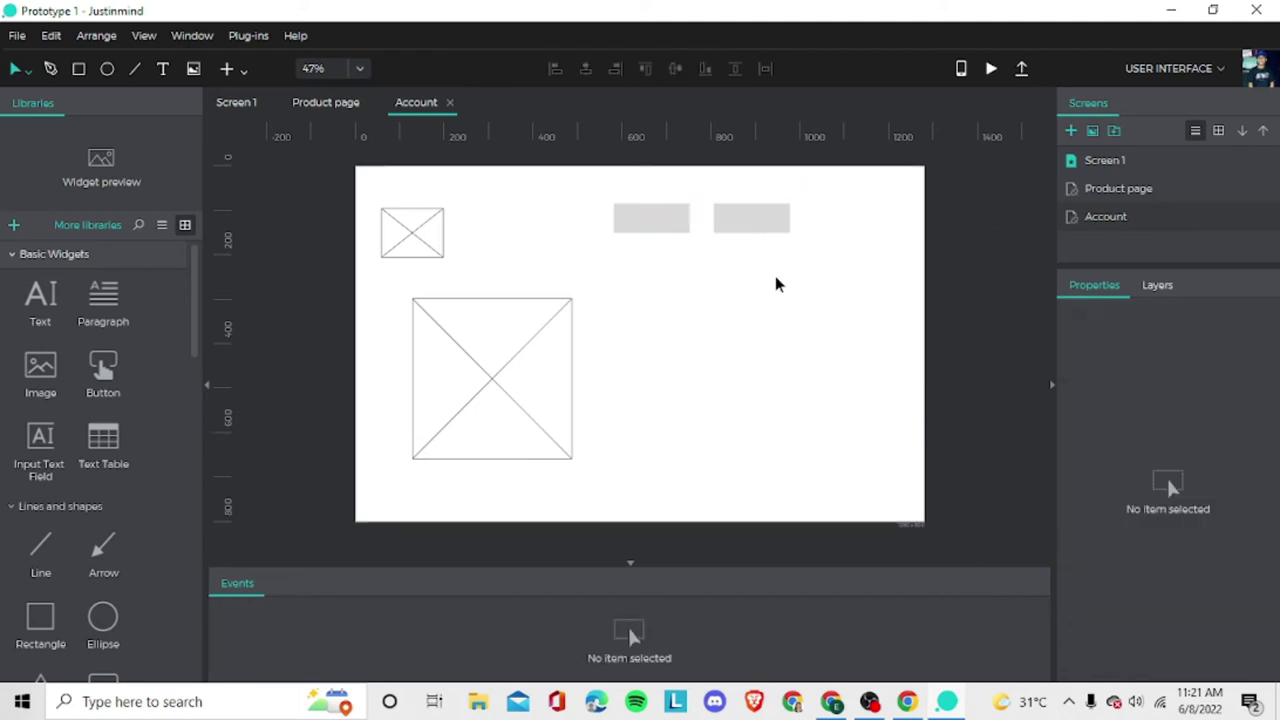
key(ctrl+v)
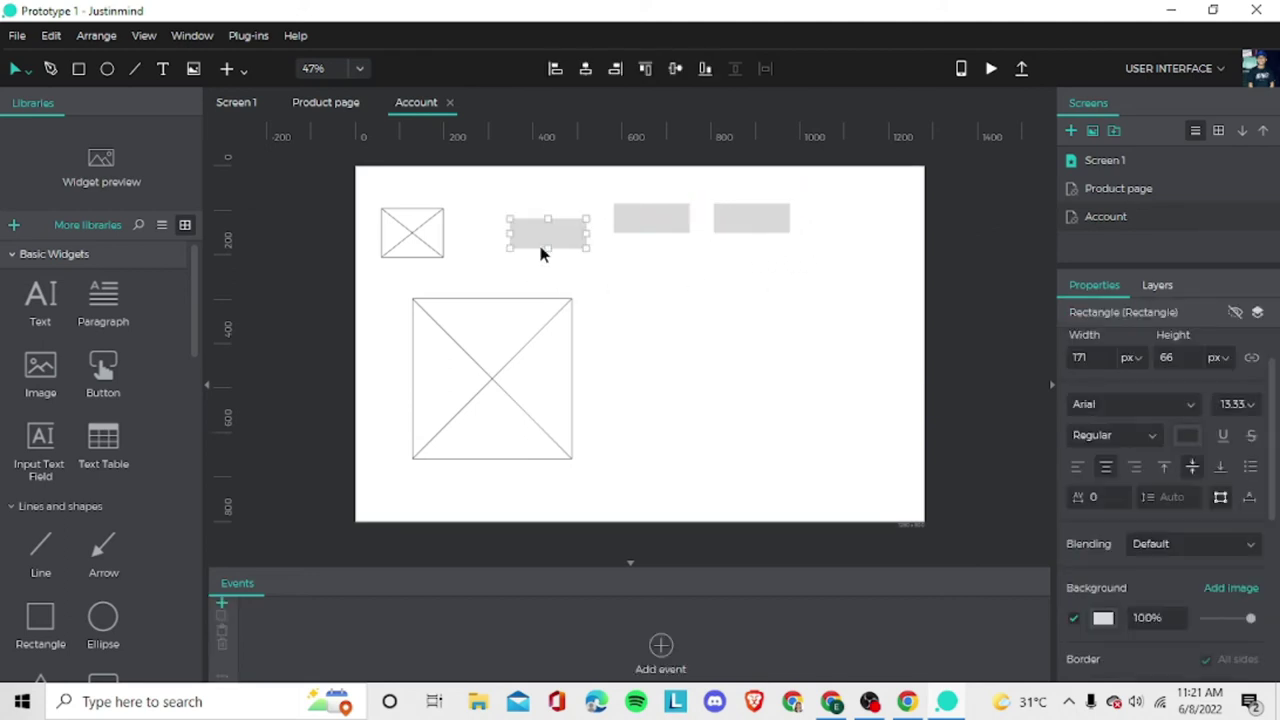
mouse_move(540, 250)
mouse_down()
mouse_move(556, 222)
mouse_move(548, 234)
mouse_up()
Shift the three header rectangles toward the right, spacing them apart and keeping them level.
drag(749, 220, 778, 225)
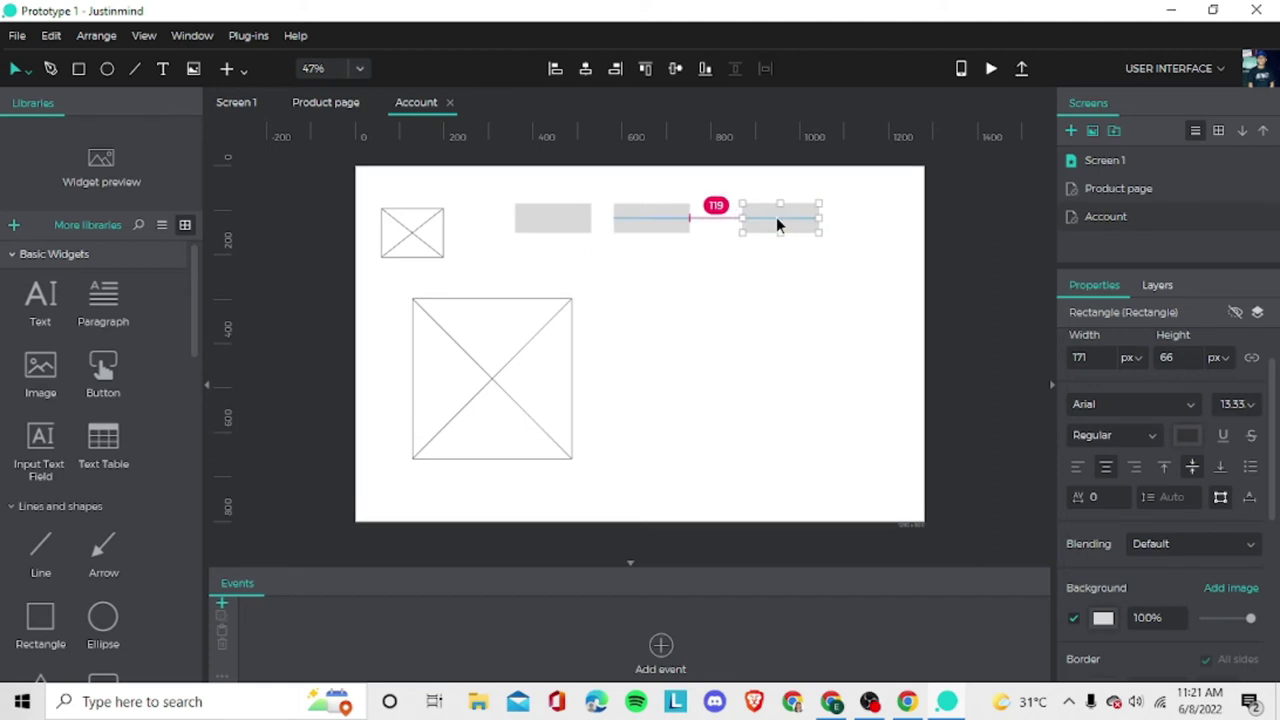
drag(662, 222, 694, 229)
drag(569, 223, 594, 230)
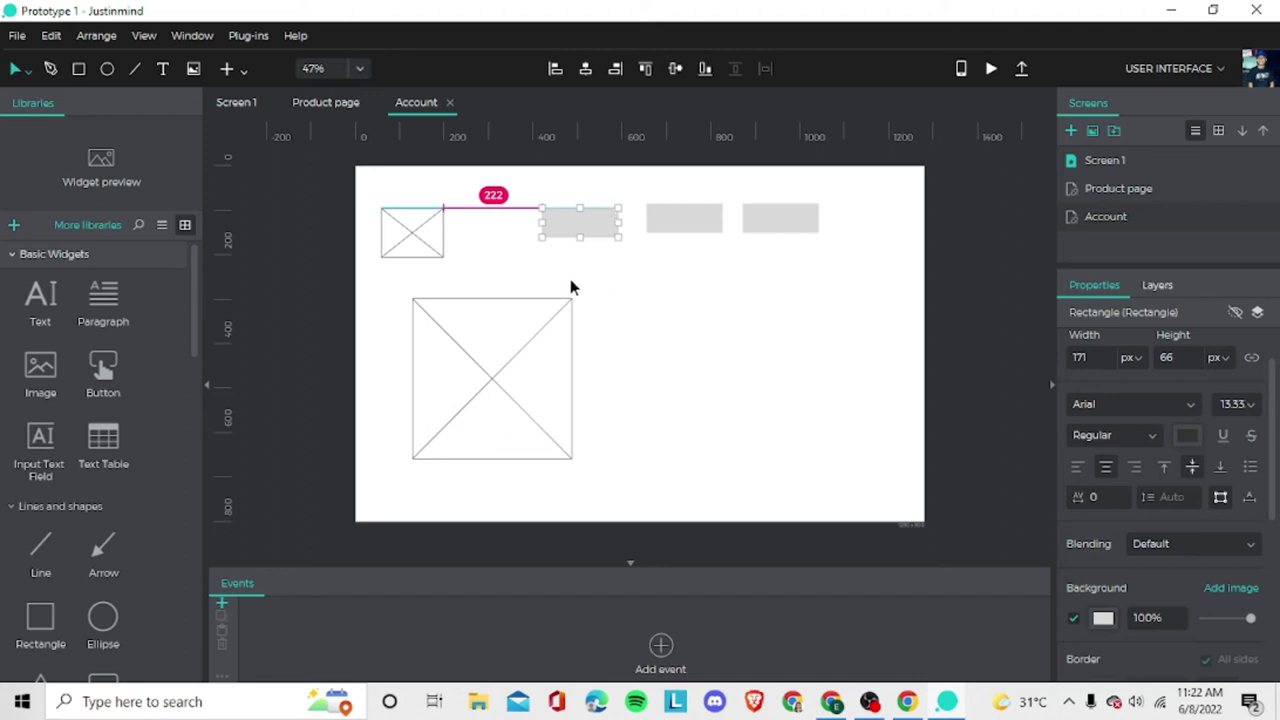
click(445, 255)
drag(579, 211, 586, 223)
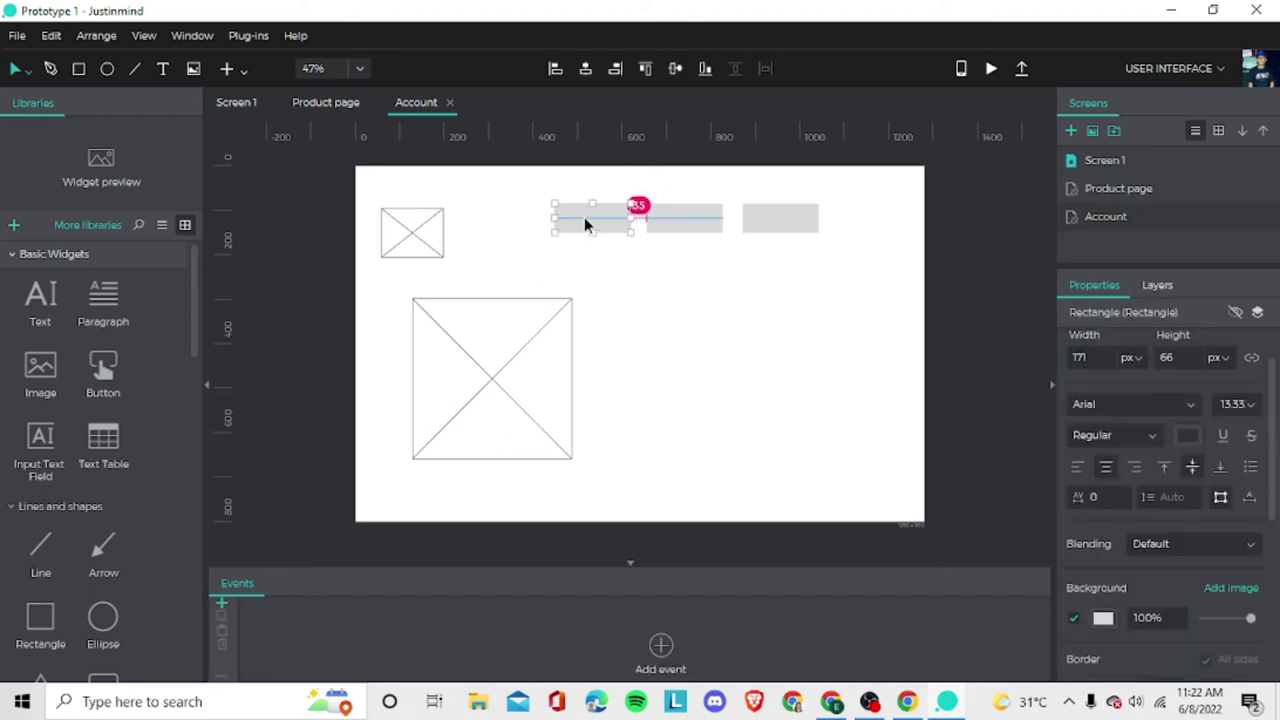
click(650, 272)
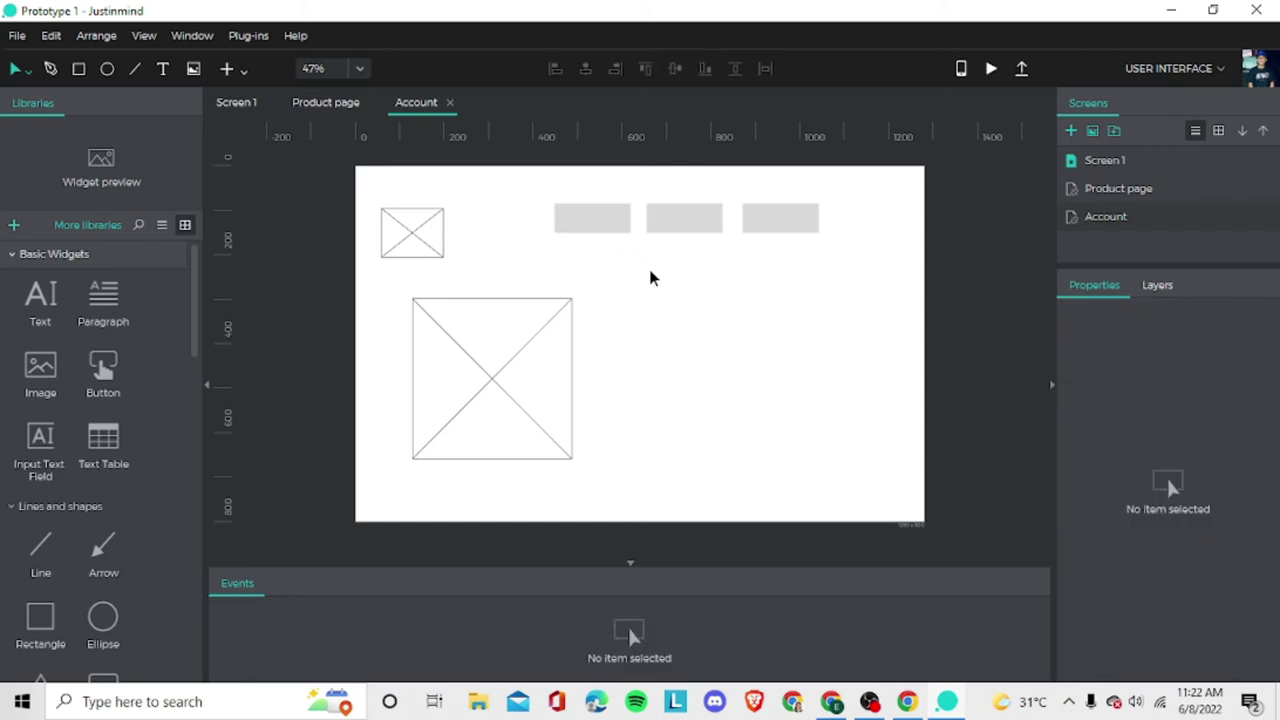
Duplicate the small image placeholder, shrink the copy to about 79 by 71 px, and place it right of the header rectangles.
click(410, 253)
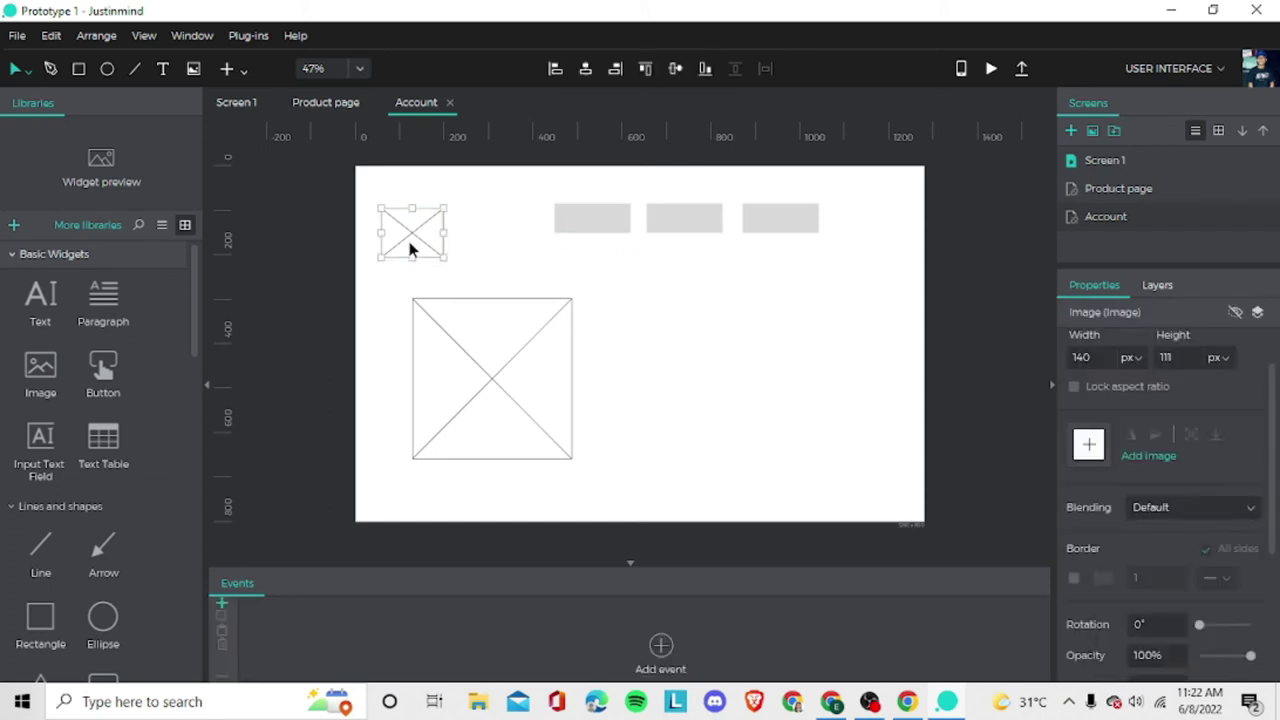
right_click(408, 242)
click(464, 355)
click(845, 226)
key(ctrl+v)
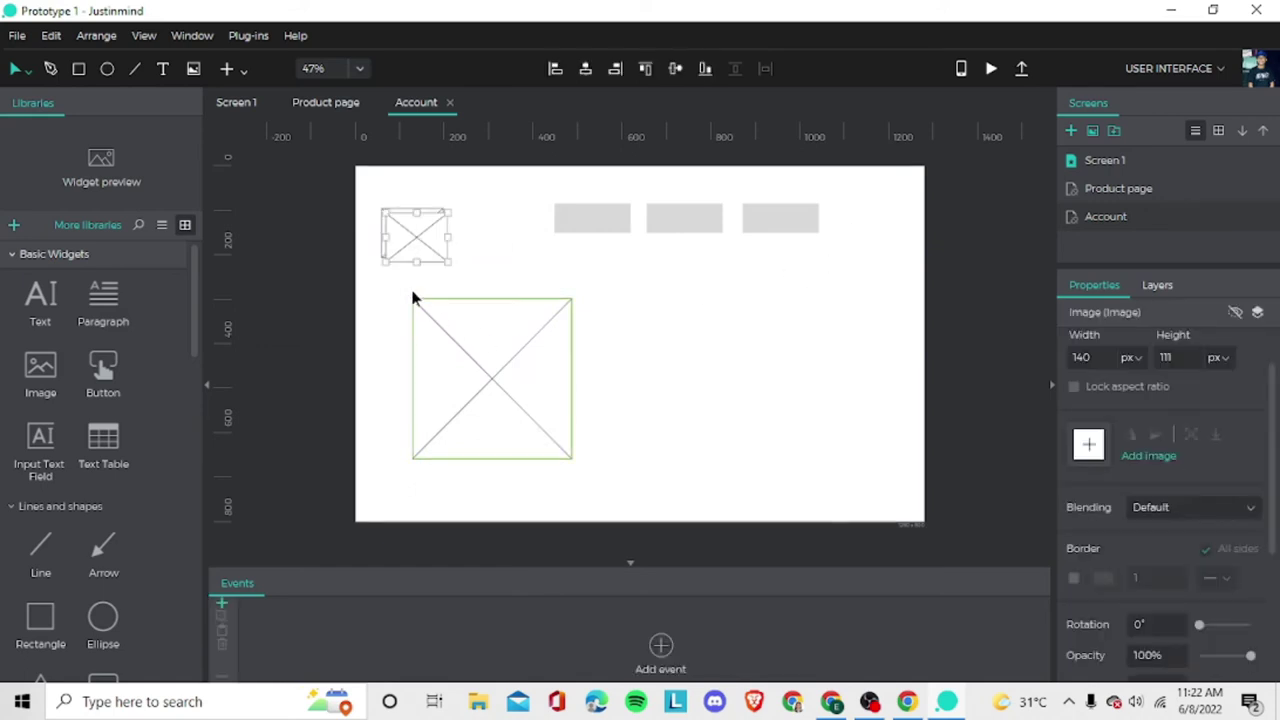
drag(442, 253, 880, 218)
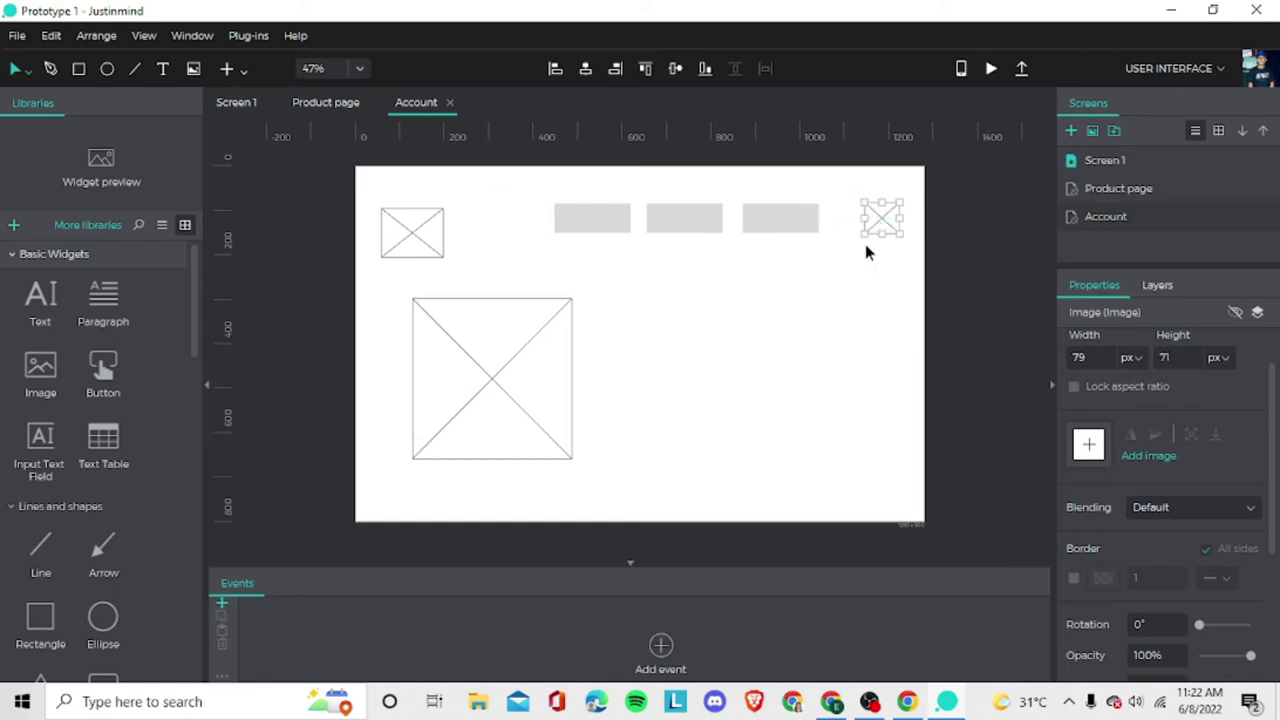
Move the upper-left image placeholder slightly up and left so it is centered level with the header rectangles.
click(865, 244)
mouse_move(428, 242)
mouse_down()
mouse_move(443, 257)
mouse_move(417, 234)
mouse_move(428, 232)
mouse_up()
click(615, 262)
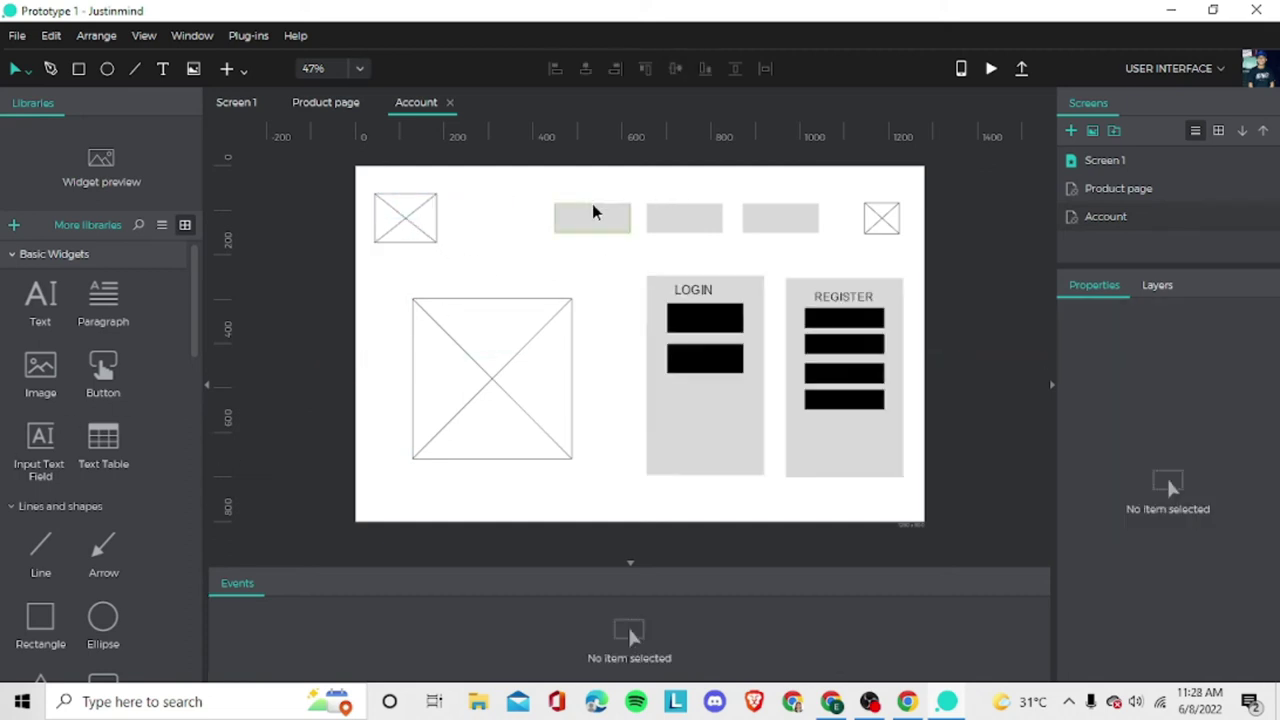
Label the first header rectangle HOME and set its font size to 20.
click(595, 207)
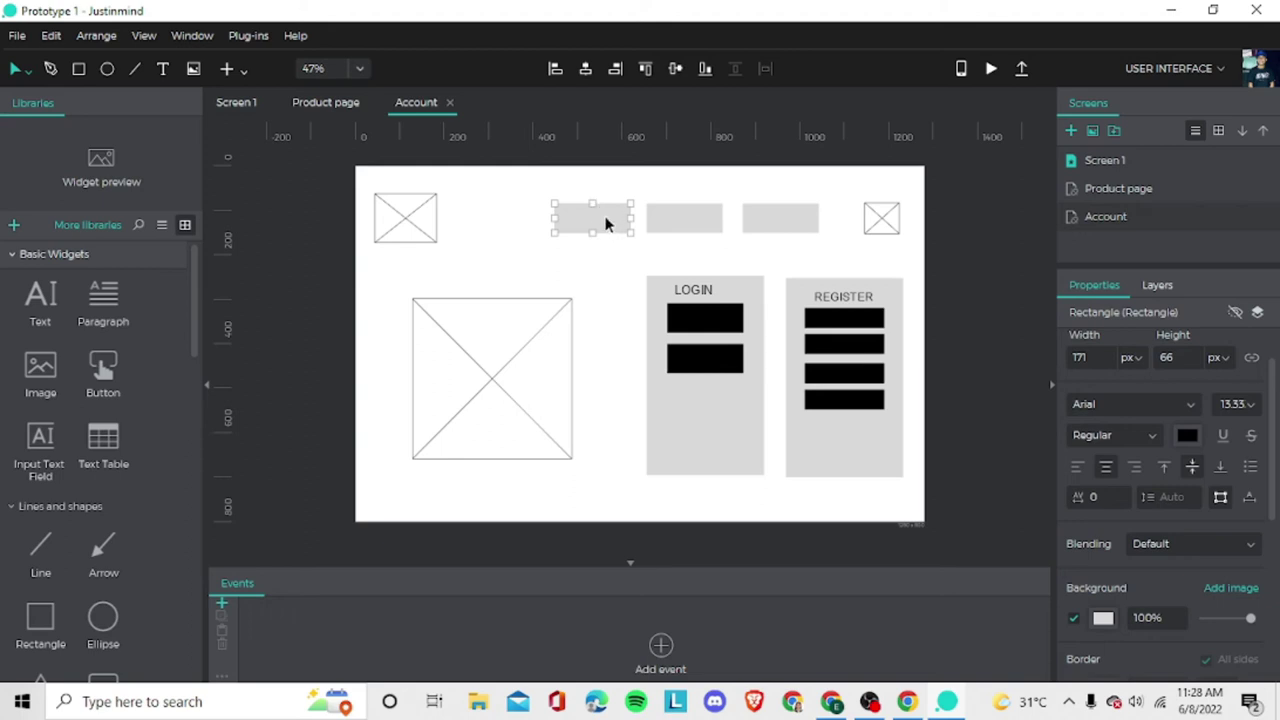
double_click(603, 218)
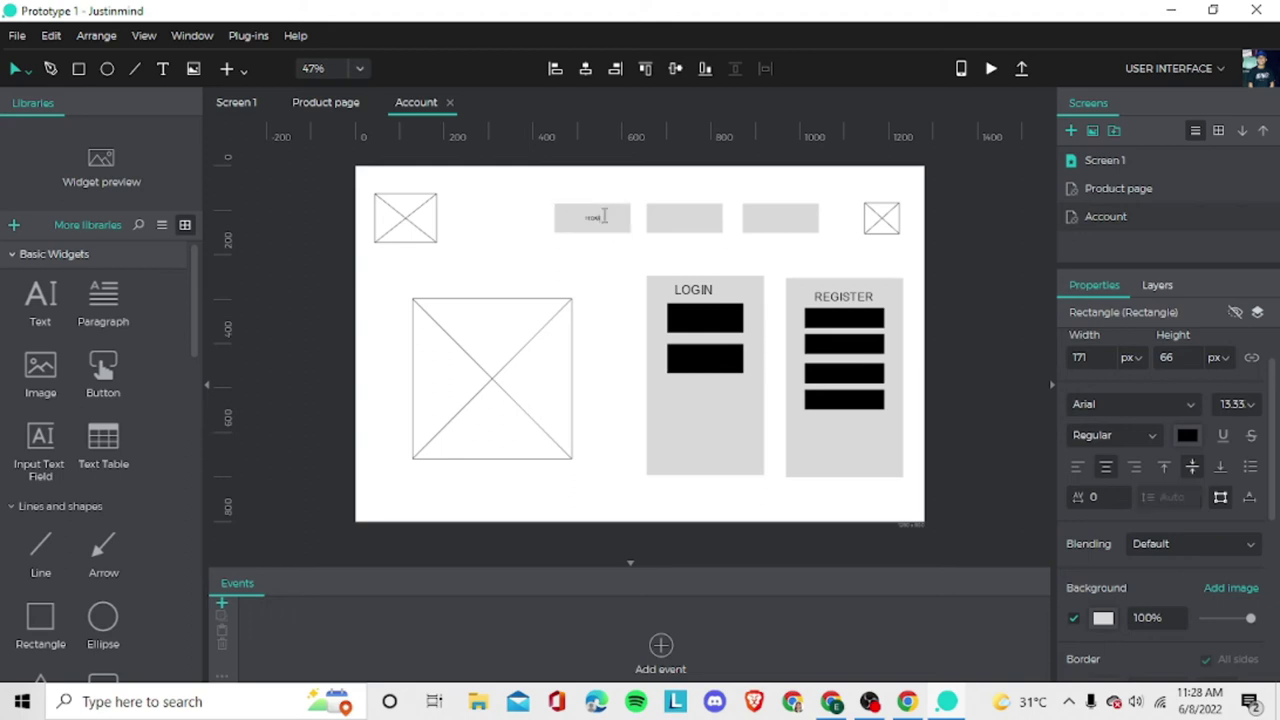
double_click(670, 222)
double_click(592, 218)
key(ctrl+a)
click(1250, 404)
click(1228, 476)
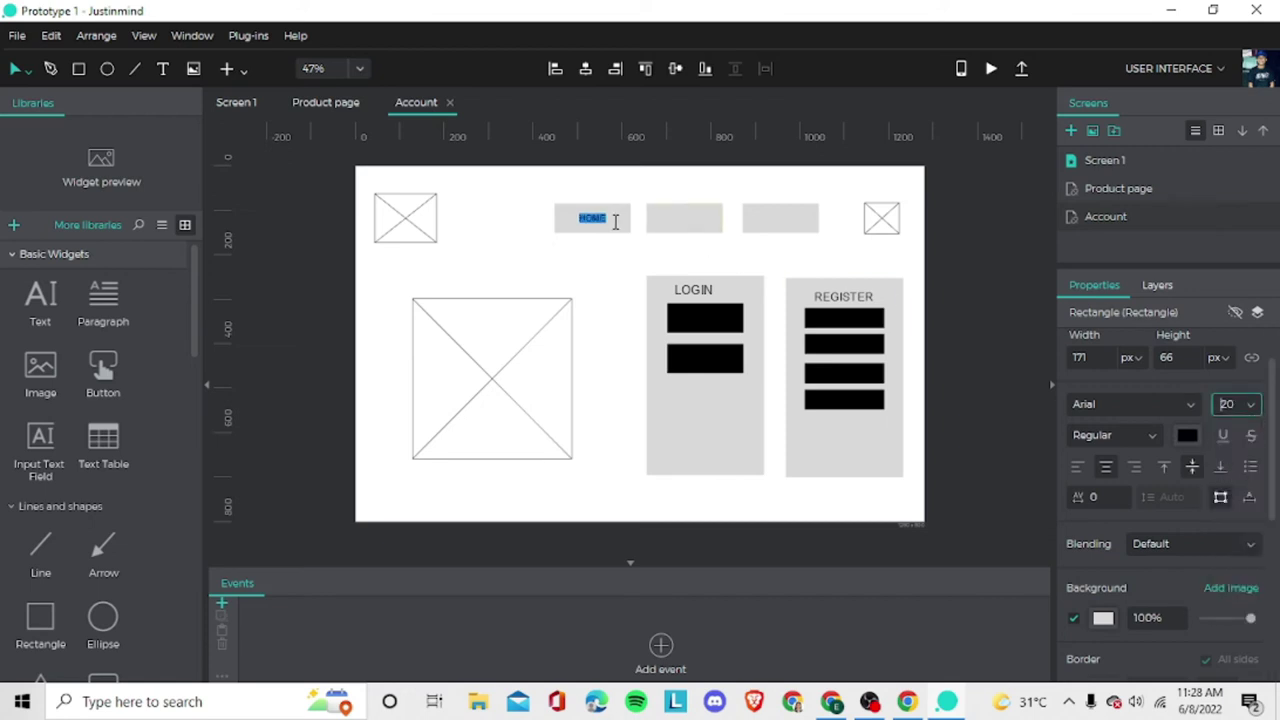
Copy the HOME label into the second header rectangle and replace its text with PRODUCT.
double_click(684, 218)
text(LOGIN)
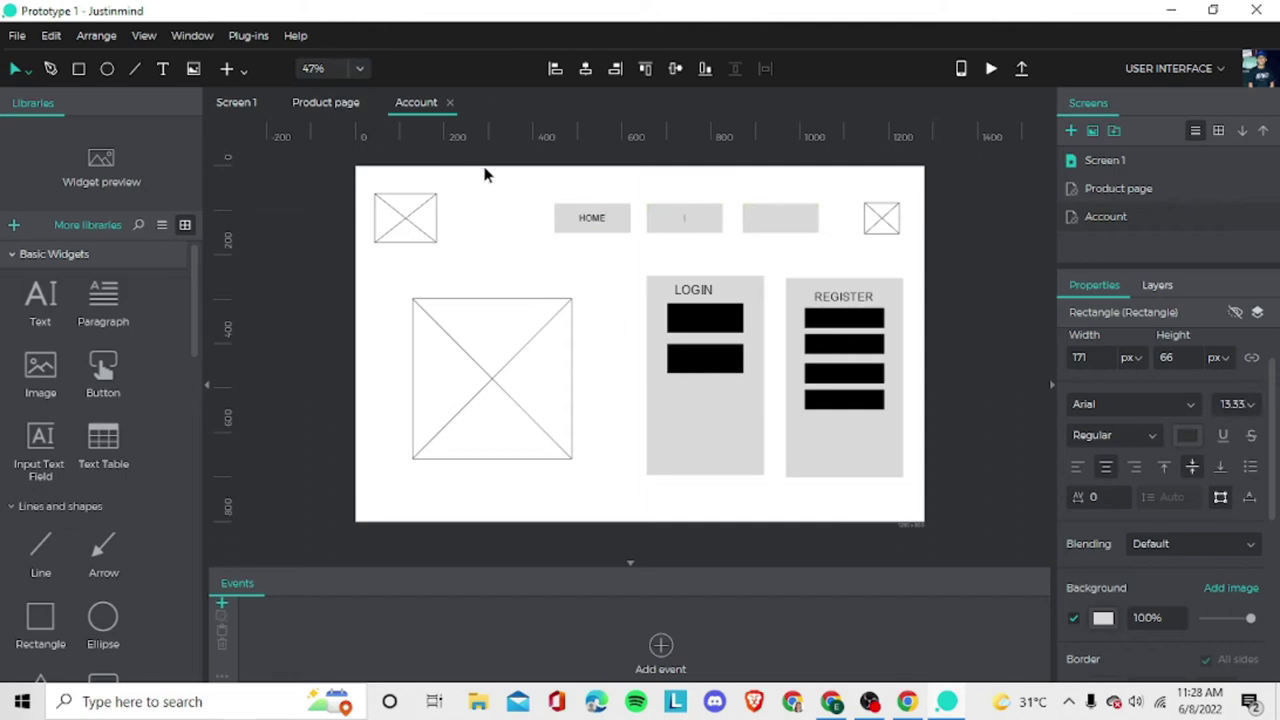
click(590, 218)
double_click(590, 218)
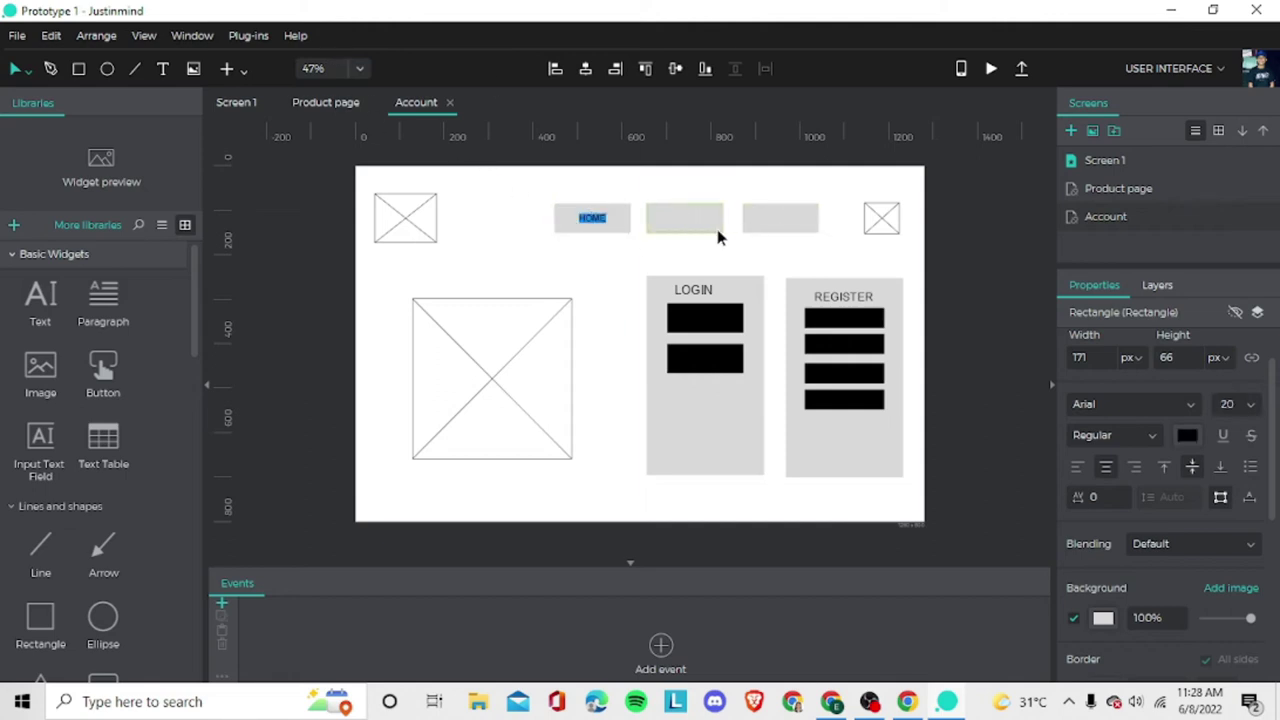
double_click(676, 218)
key(ctrl+v)
click(733, 230)
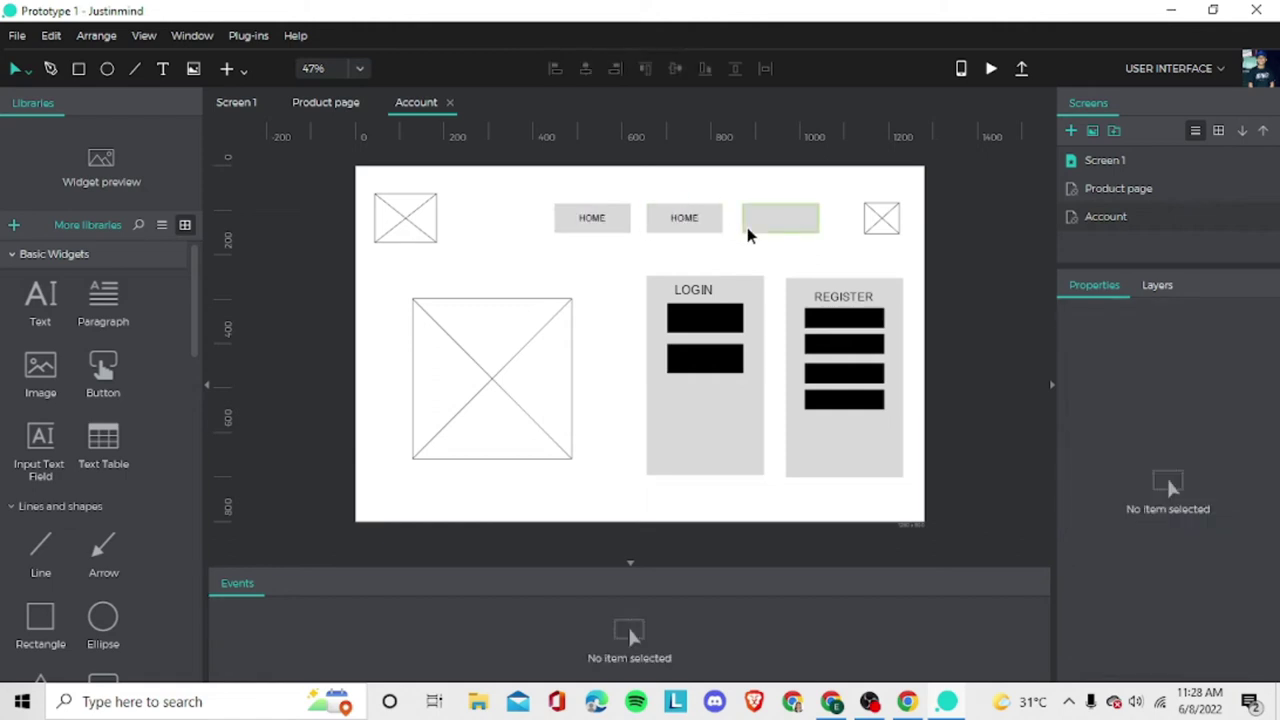
double_click(705, 219)
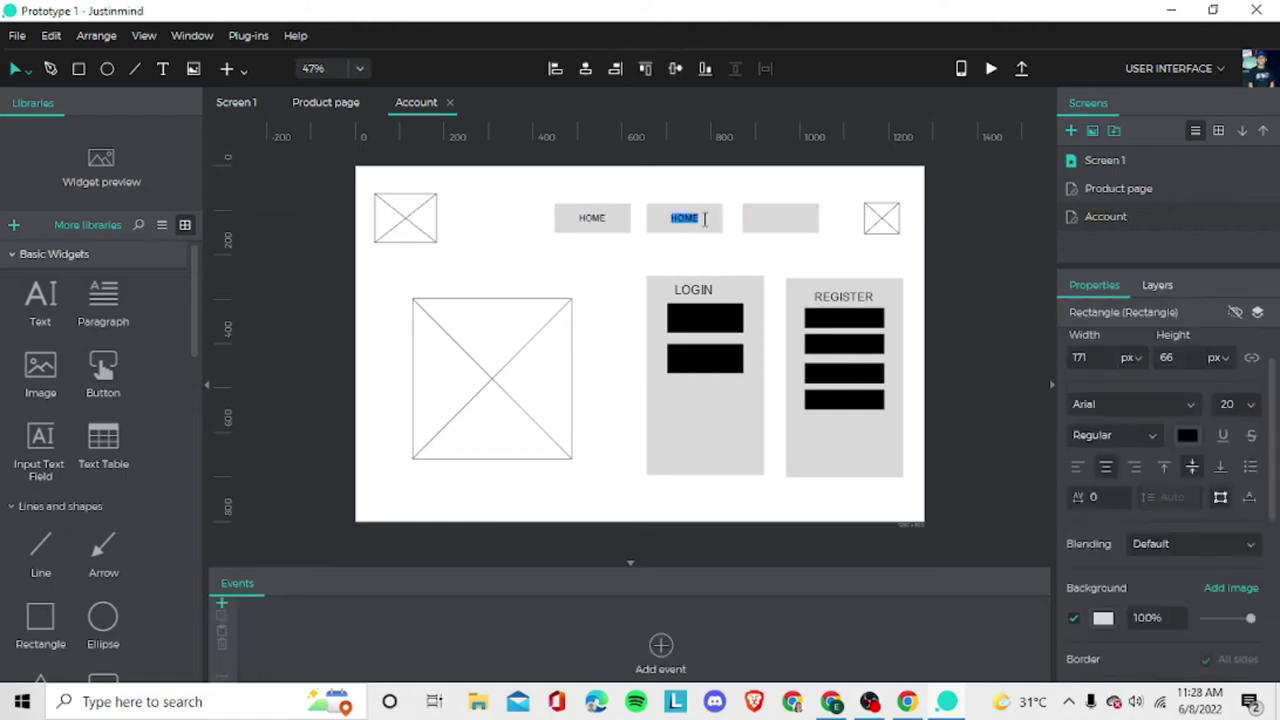
text(PRODUCT)
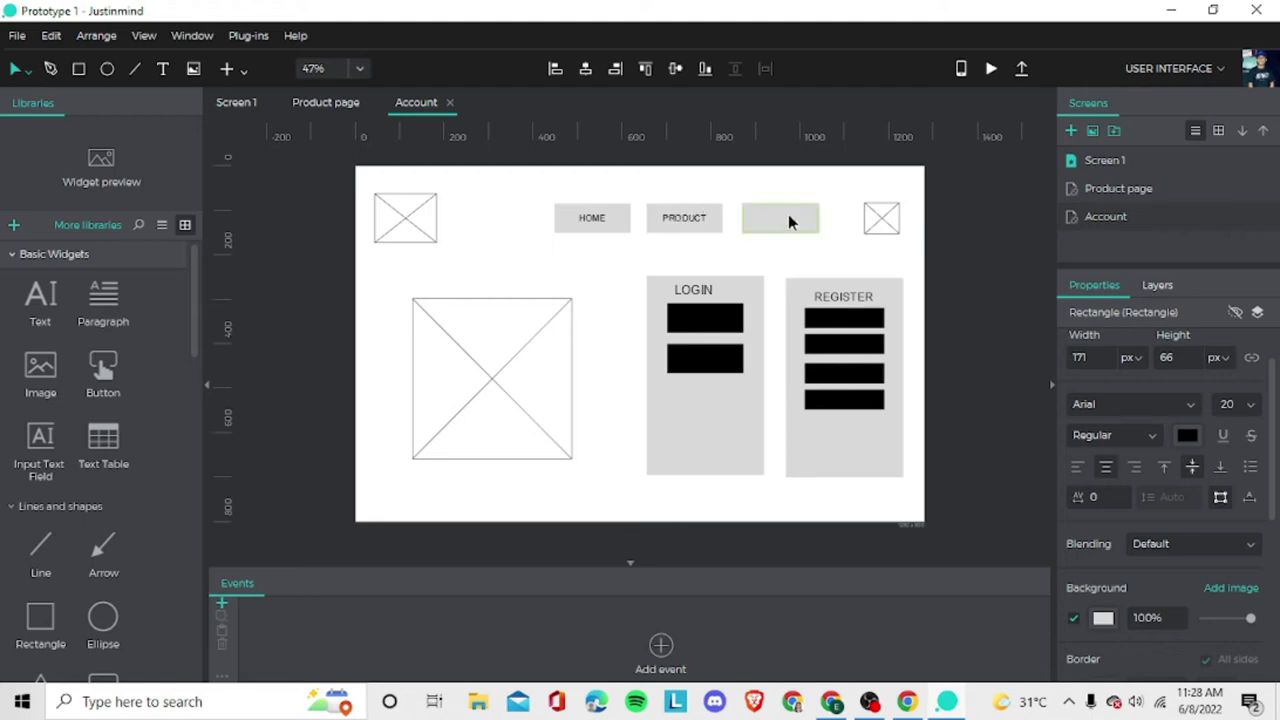
Paste the copied label into the third header rectangle and replace its text with ACCOUNT.
double_click(790, 216)
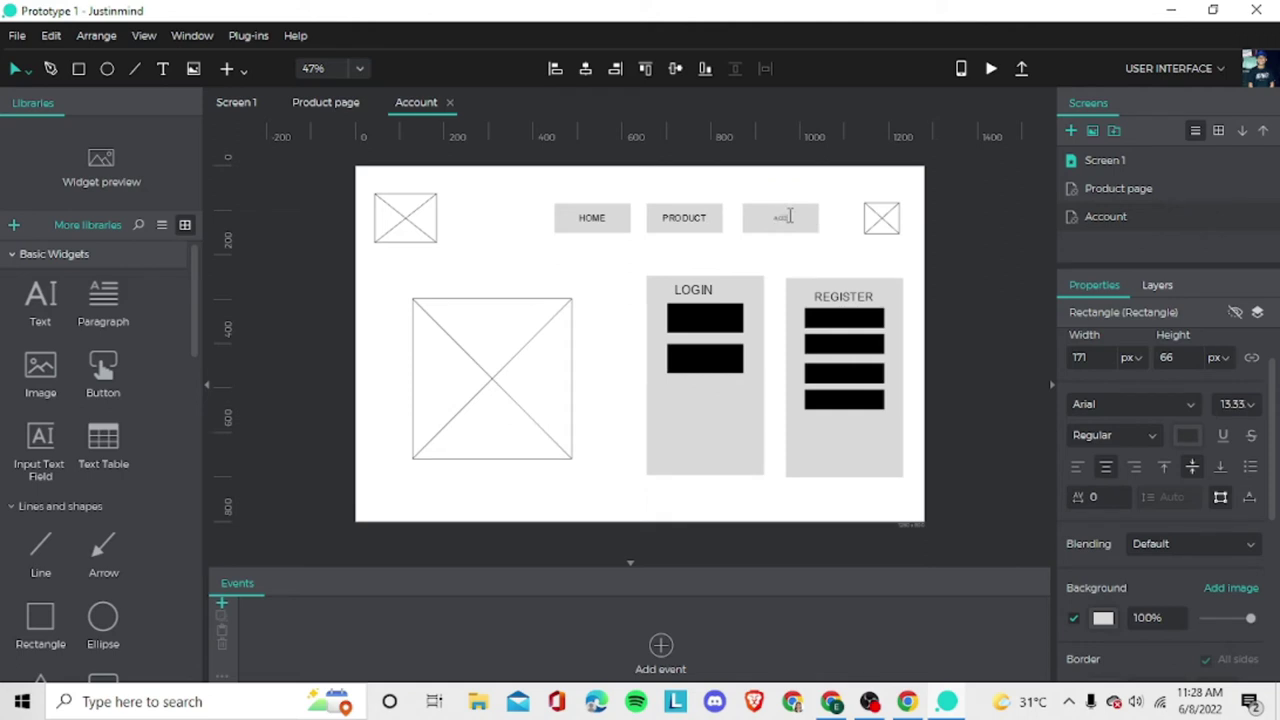
key(ctrl+v)
double_click(784, 214)
text(ACCOUNT)
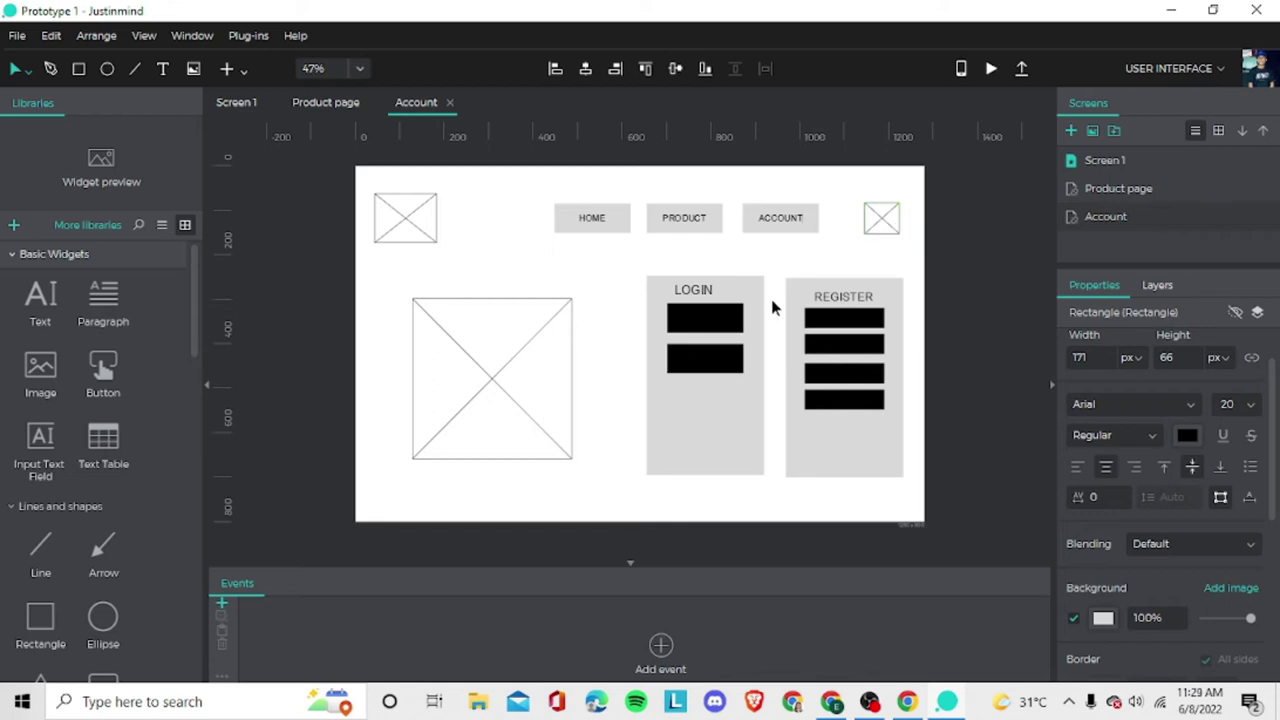
click(687, 258)
Add a 150 by 150 px ellipse in the lower part of the LOGIN panel.
click(705, 428)
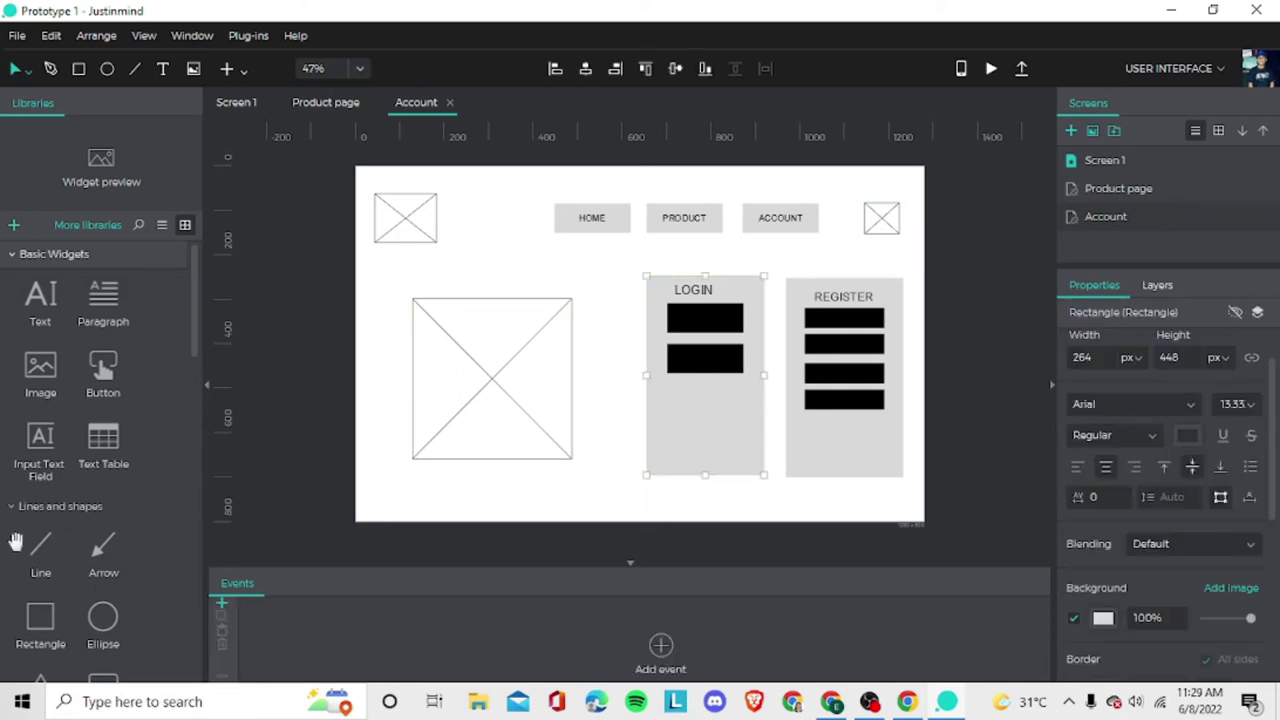
drag(195, 582, 280, 520)
scroll(73, 548, down, 1)
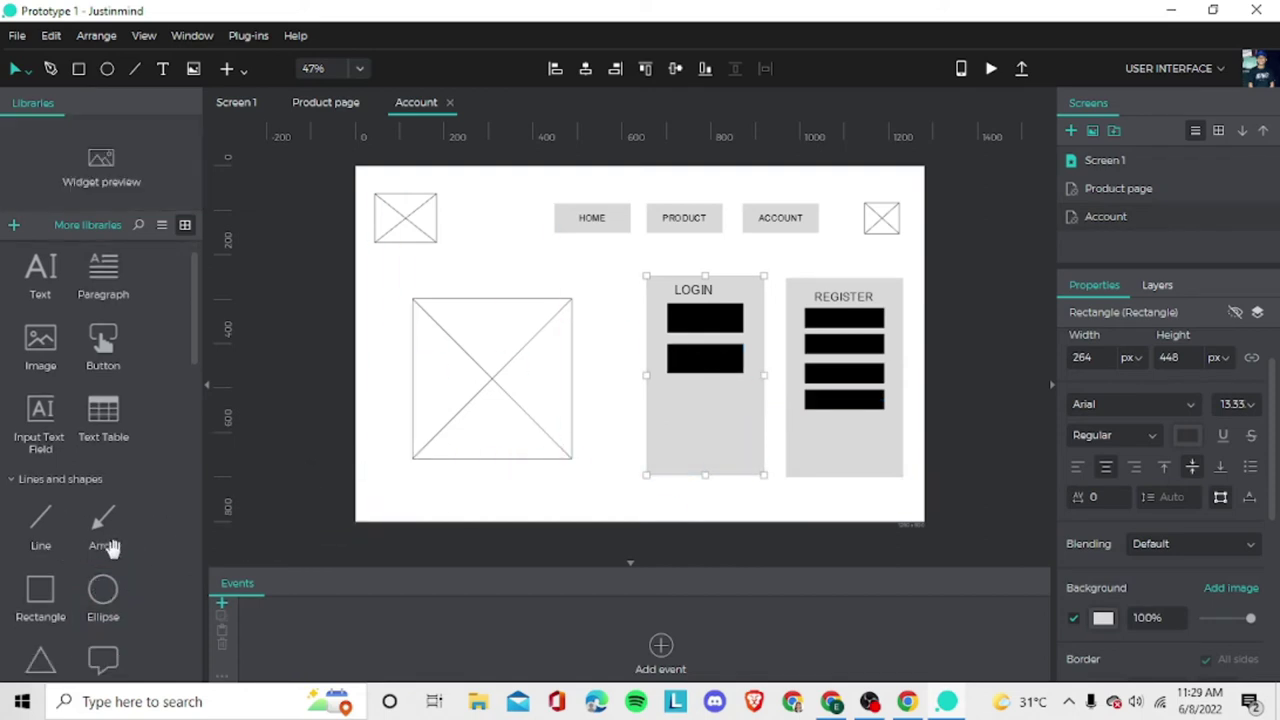
scroll(110, 552, down, 2)
scroll(115, 553, down, 1)
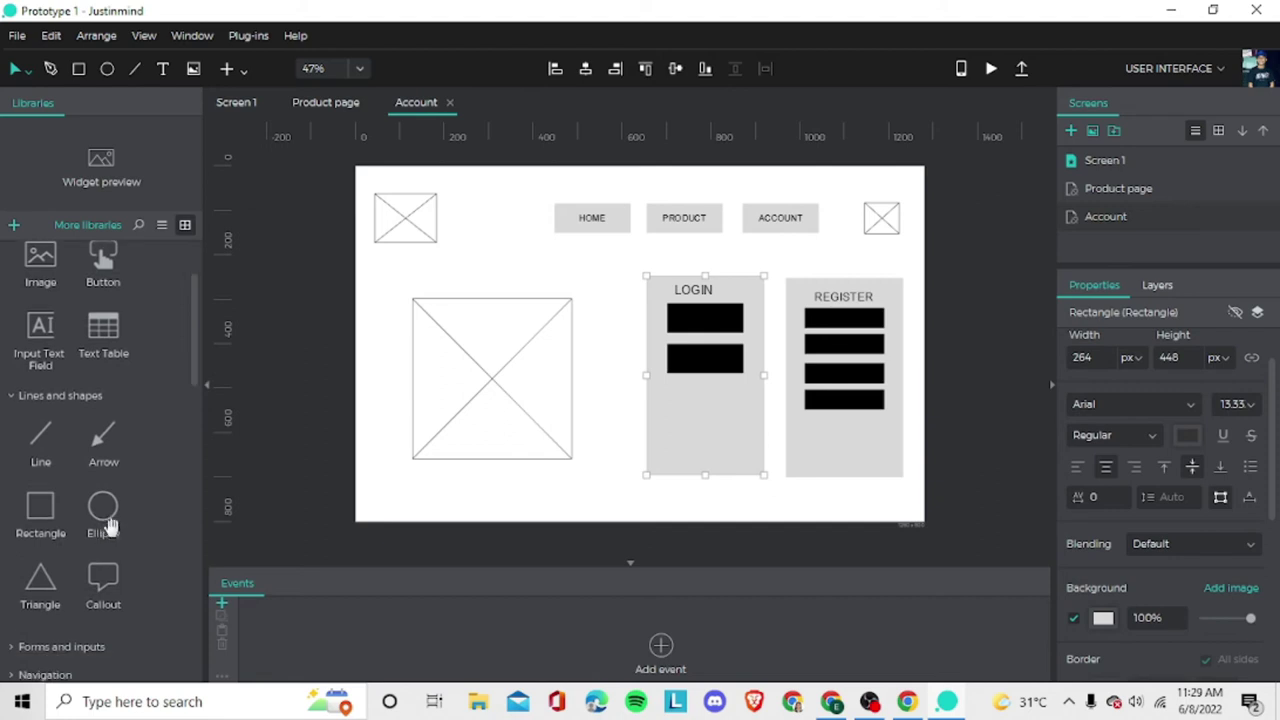
drag(103, 512, 681, 409)
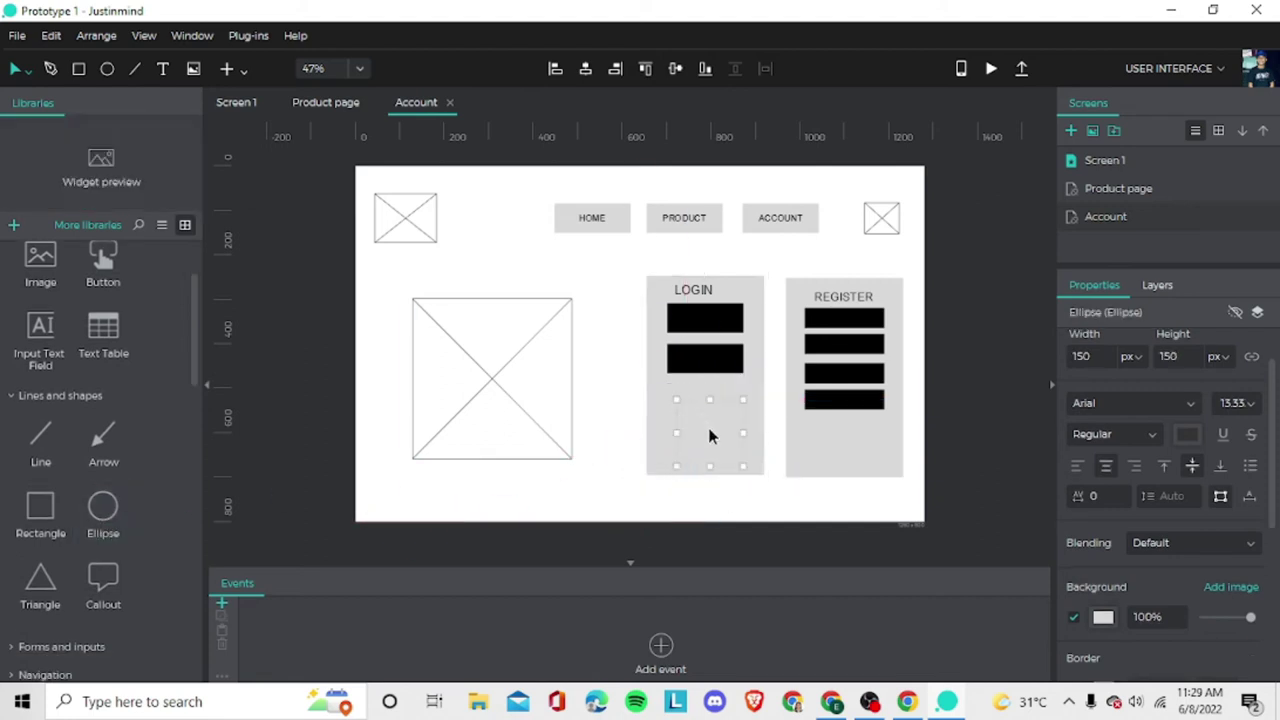
Set the LOGIN panel ellipse's background to solid gray #999999, trying the darker grays #434343 and #666666 first.
click(1103, 619)
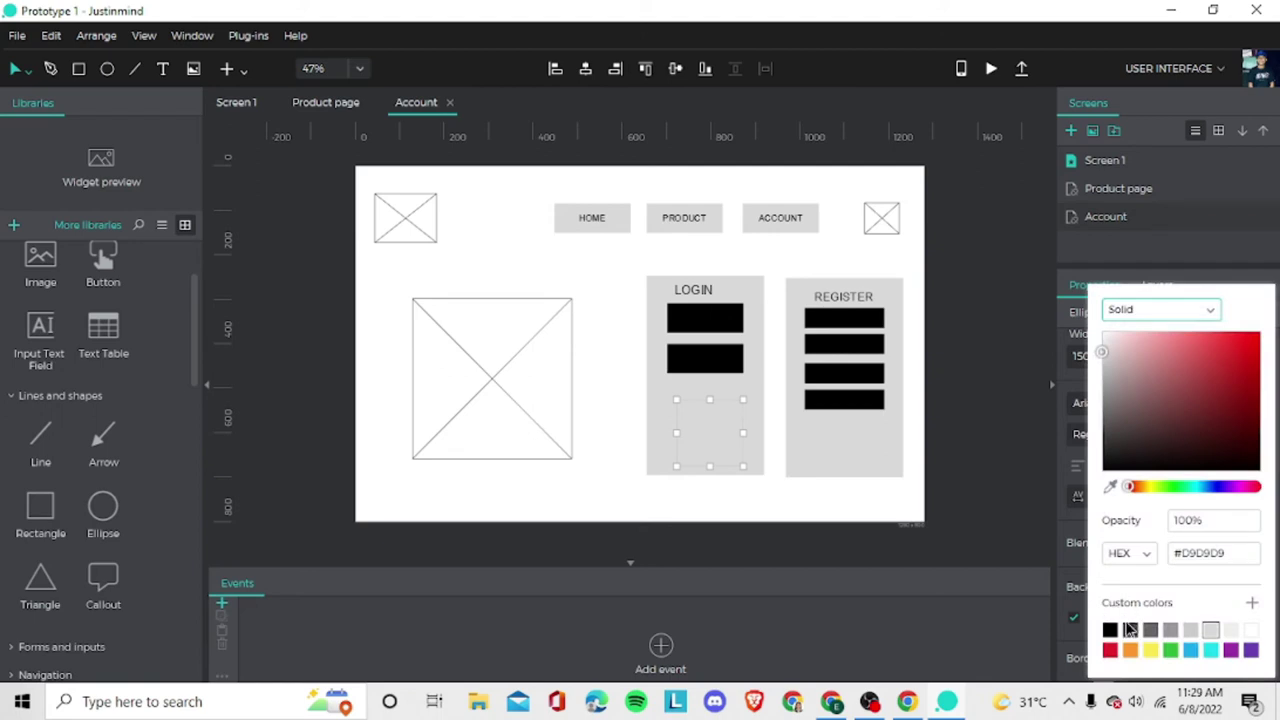
click(1130, 629)
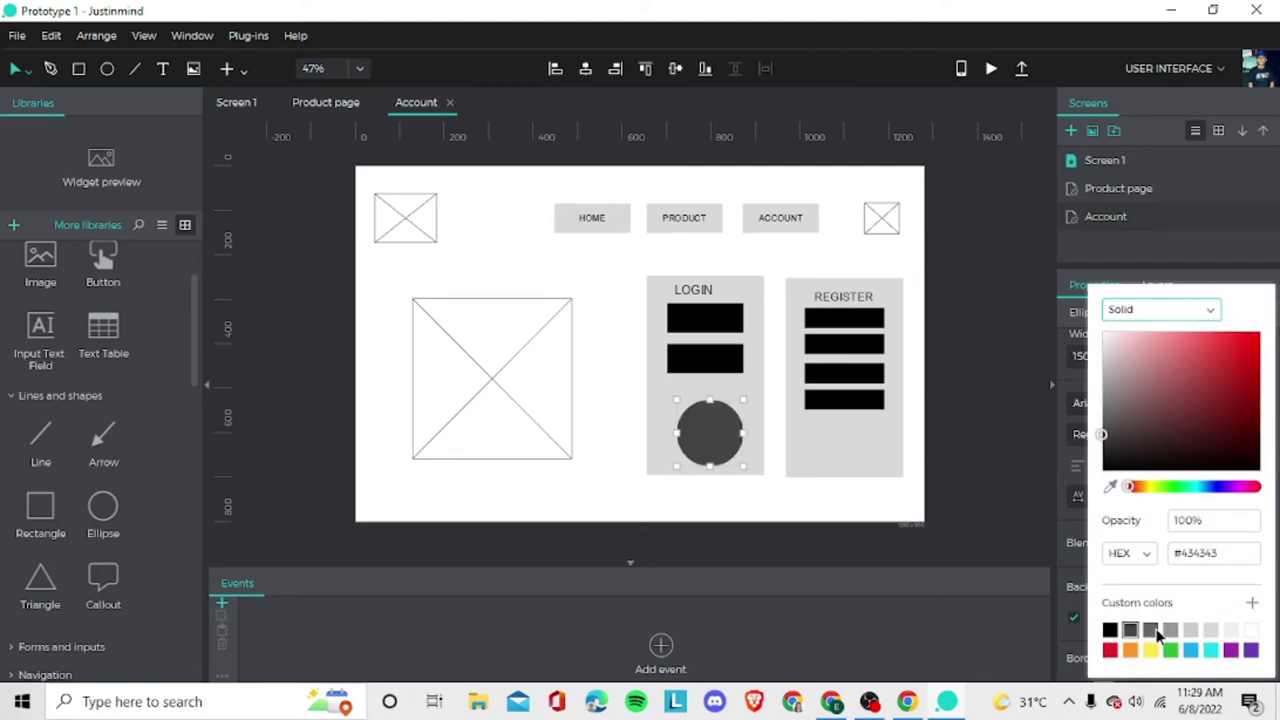
click(1152, 630)
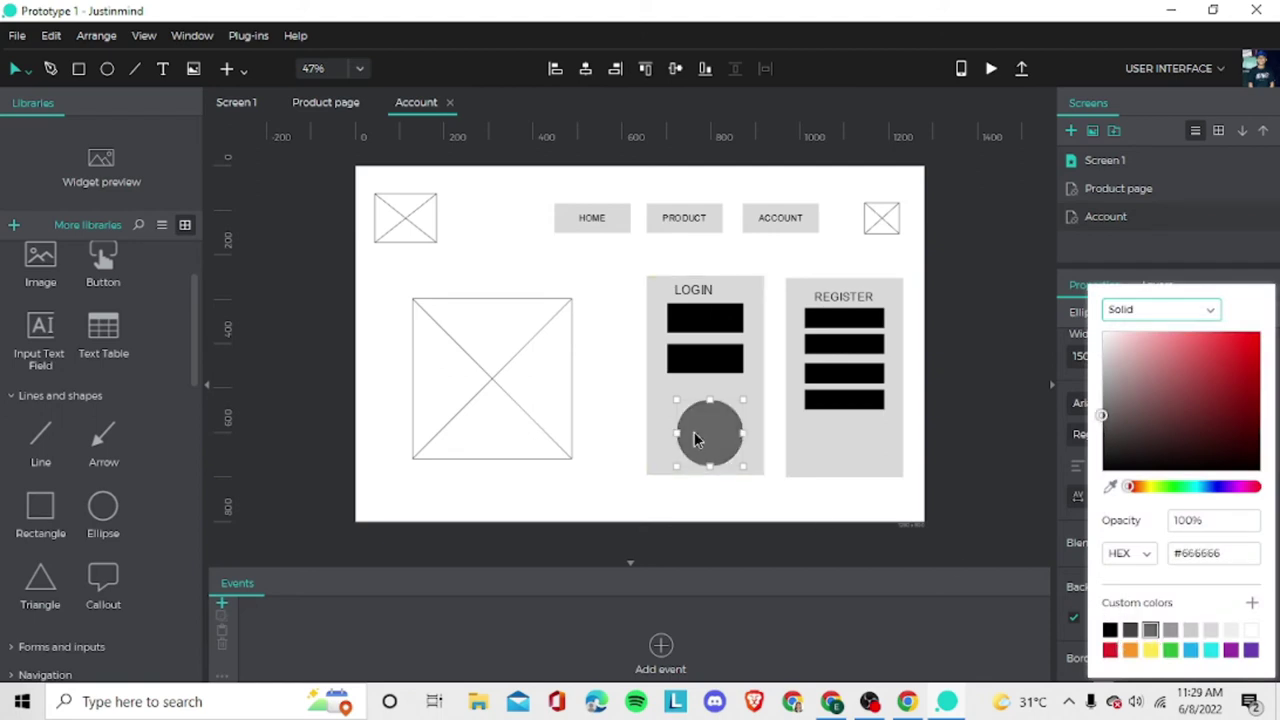
click(1172, 629)
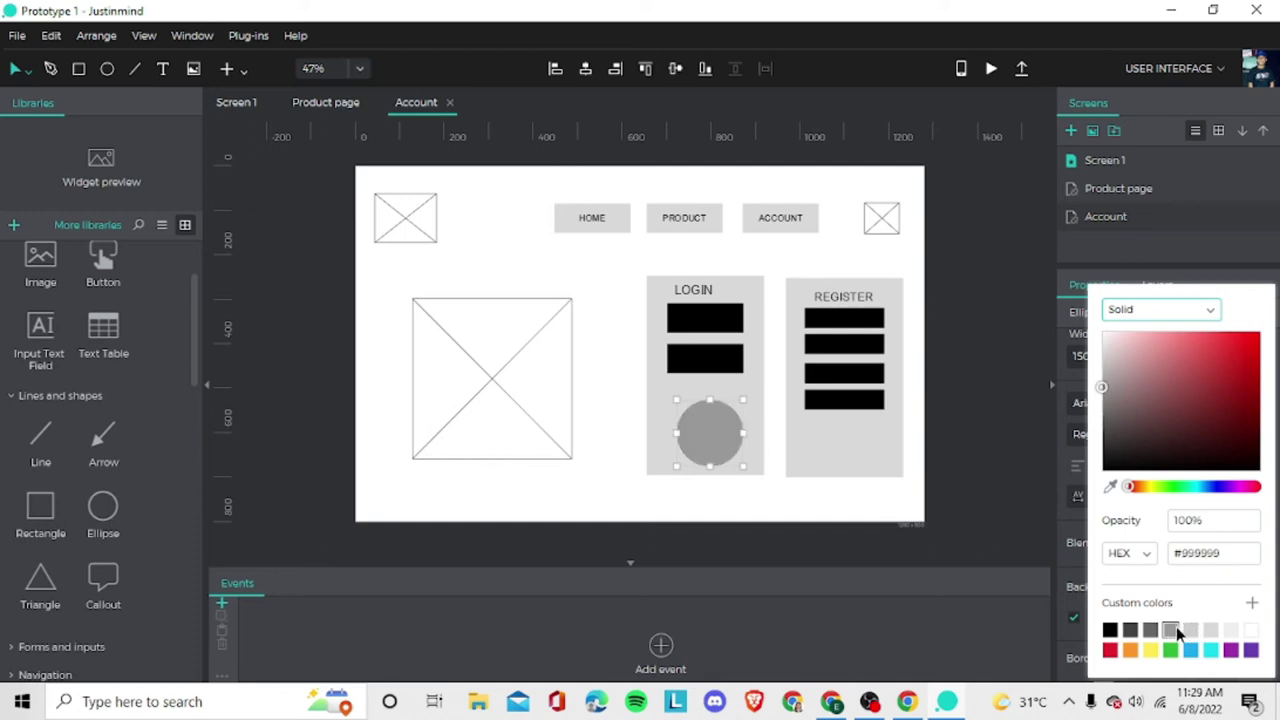
Label the ellipse in the LOGIN panel LOGIN and set its text size to 24.
click(709, 430)
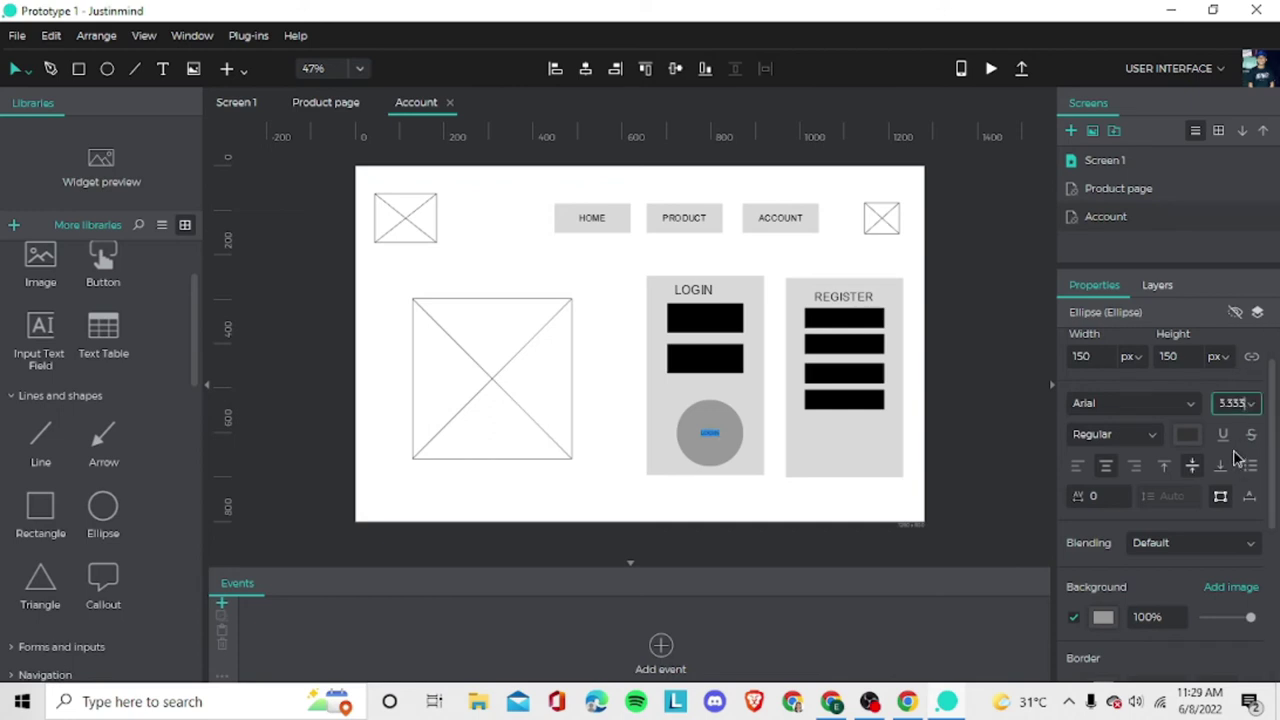
click(1258, 410)
click(1230, 518)
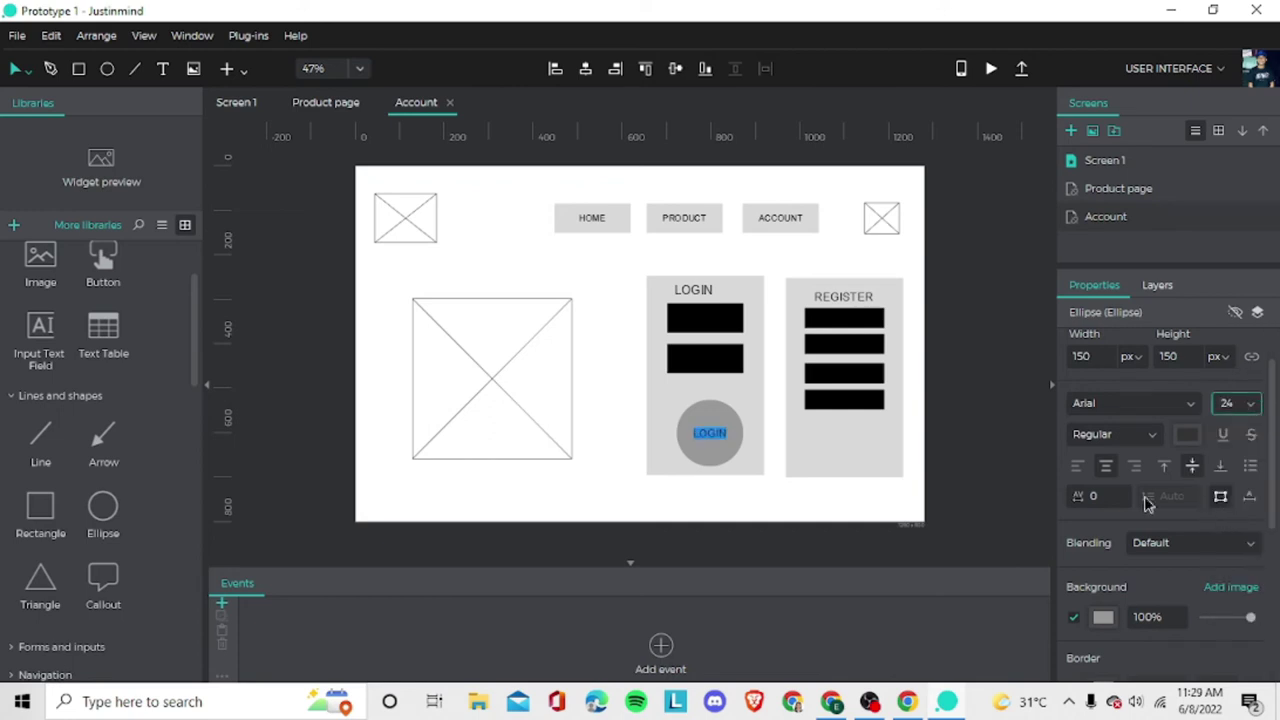
click(808, 446)
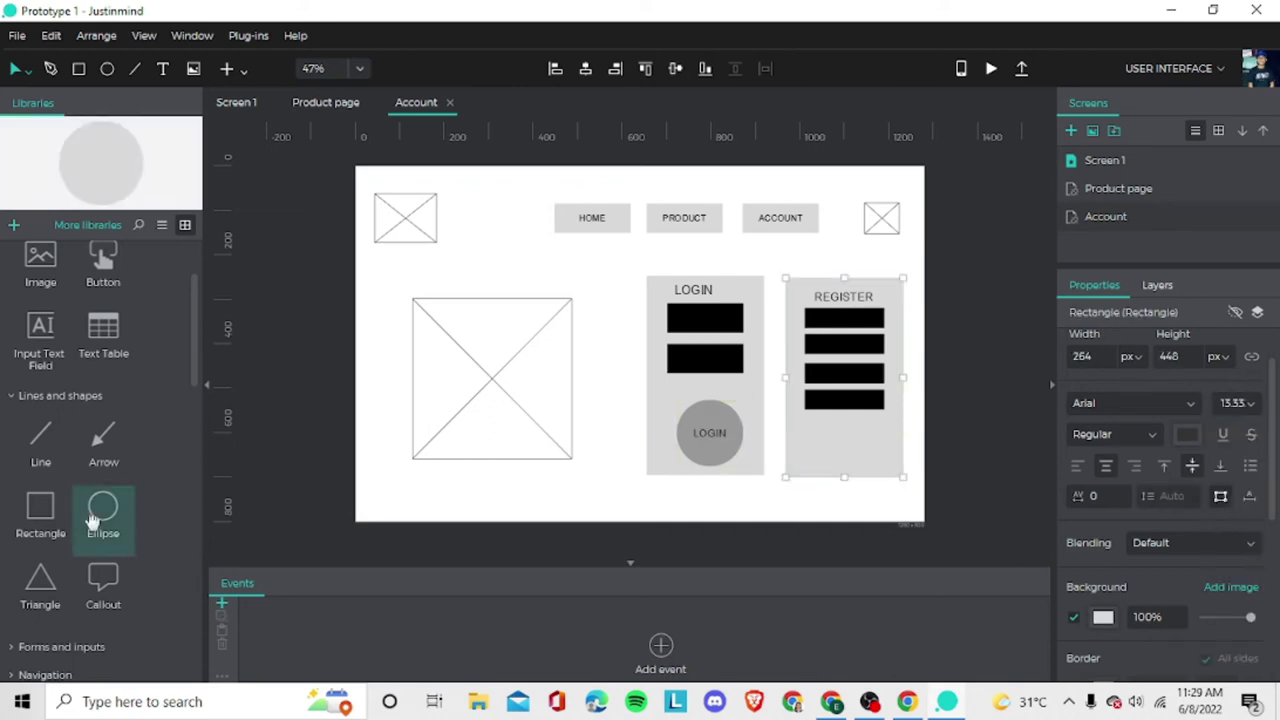
Add an ellipse about 129 by 115 px at the bottom of the REGISTER panel with a solid #999999 background.
drag(130, 514, 875, 466)
click(1105, 619)
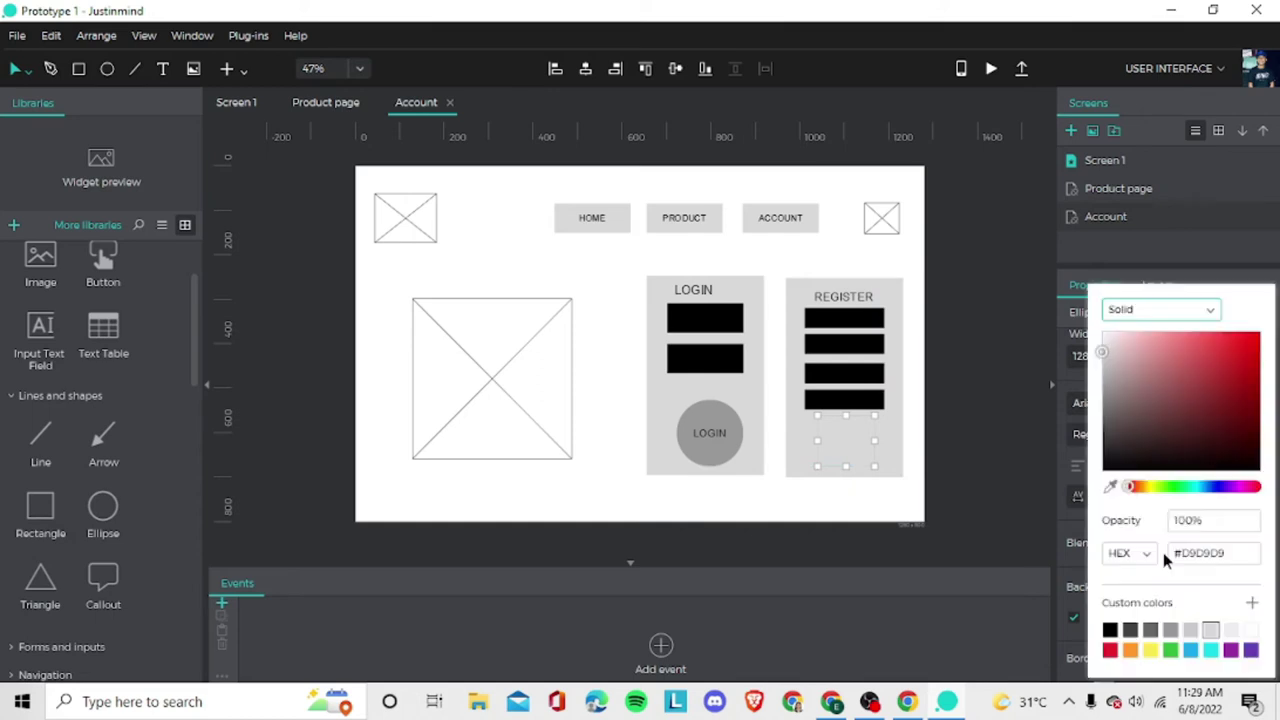
click(1170, 629)
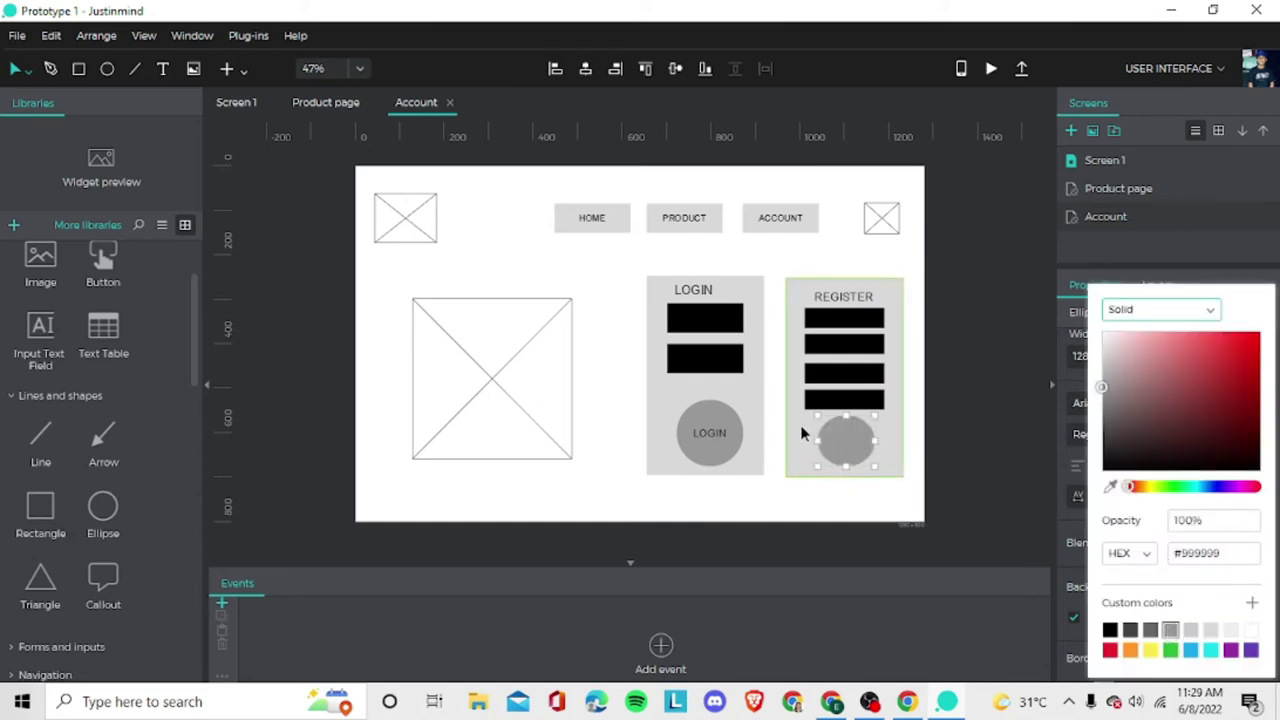
Label the ellipse in the REGISTER panel REGISTER and set its text size to 20.
click(850, 441)
text(R)
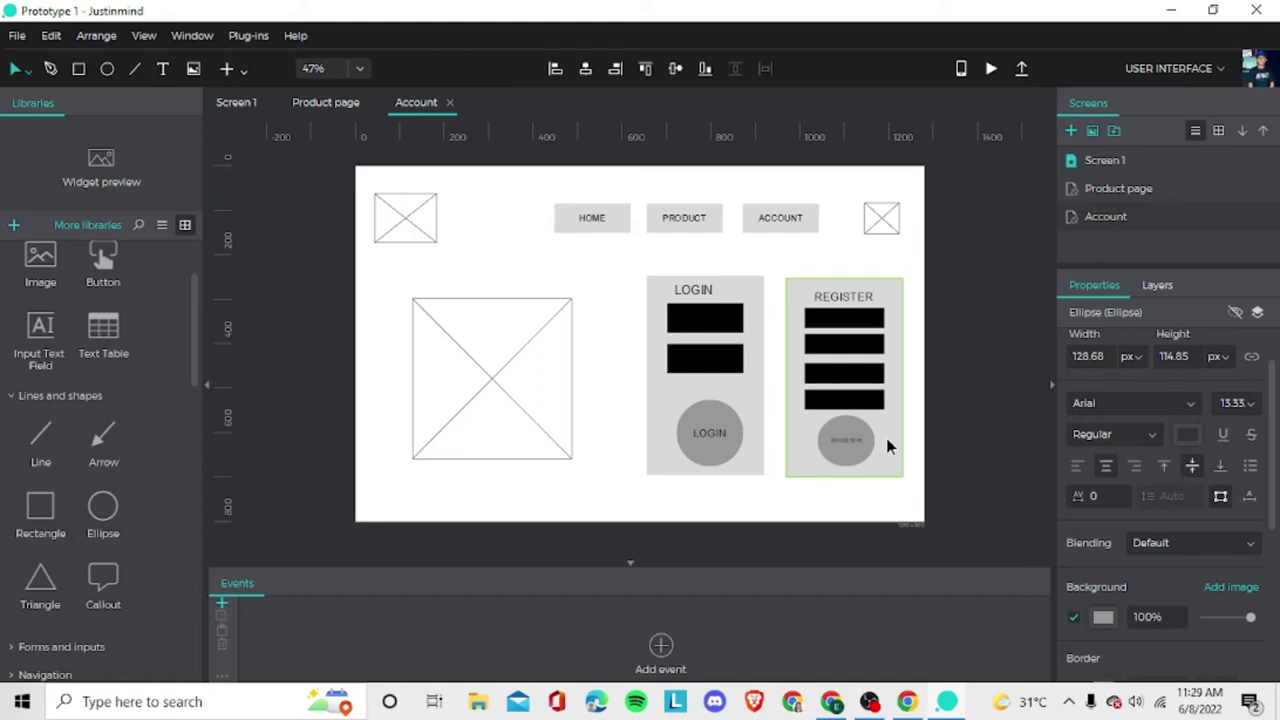
double_click(848, 440)
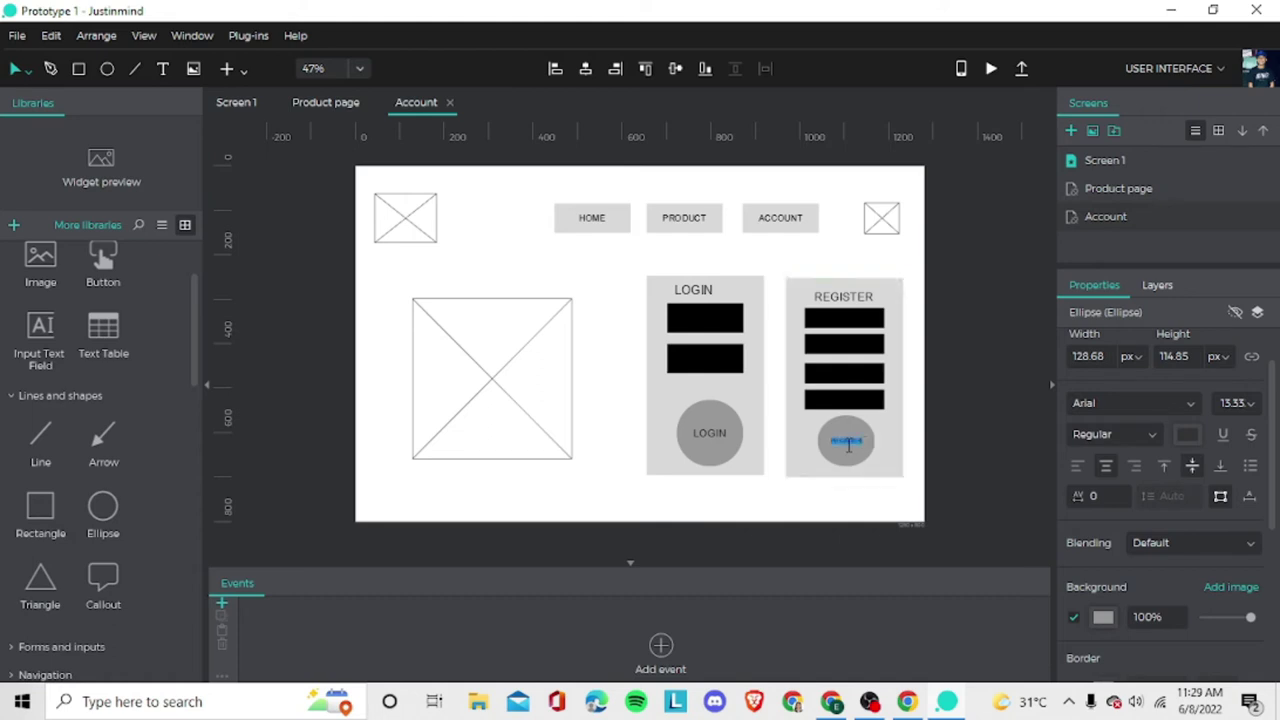
click(1250, 404)
click(1238, 476)
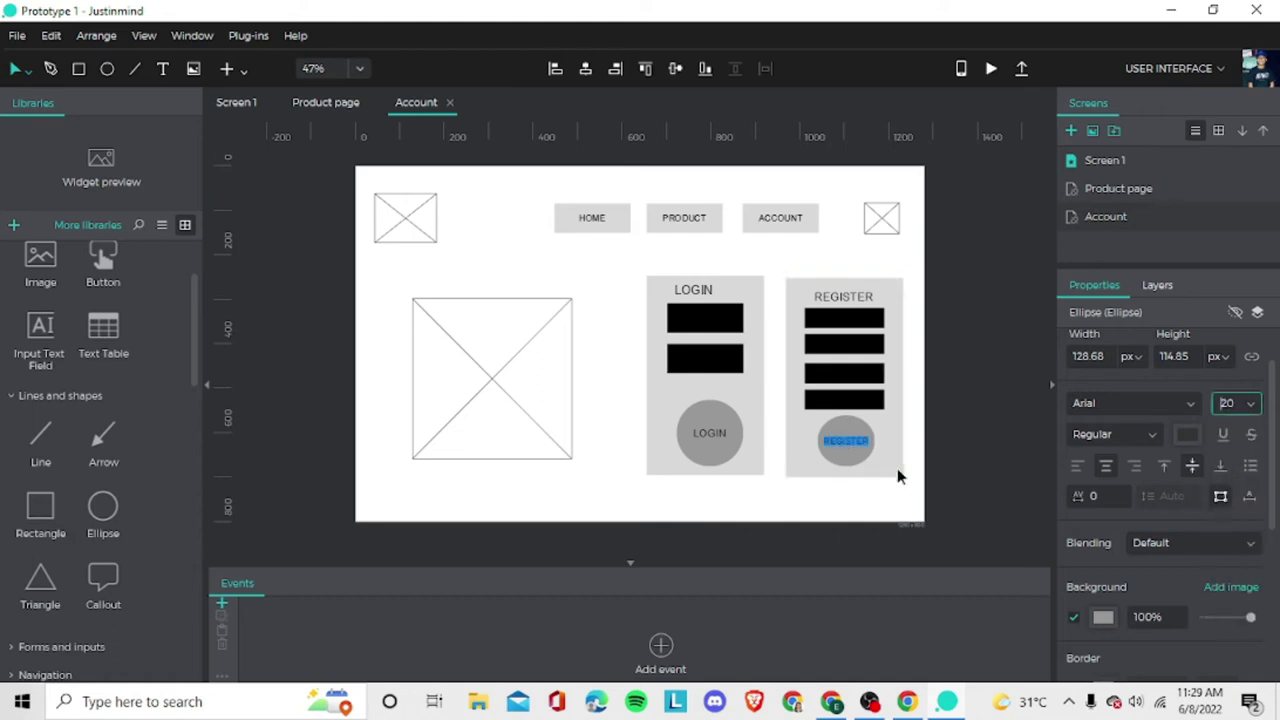
click(881, 449)
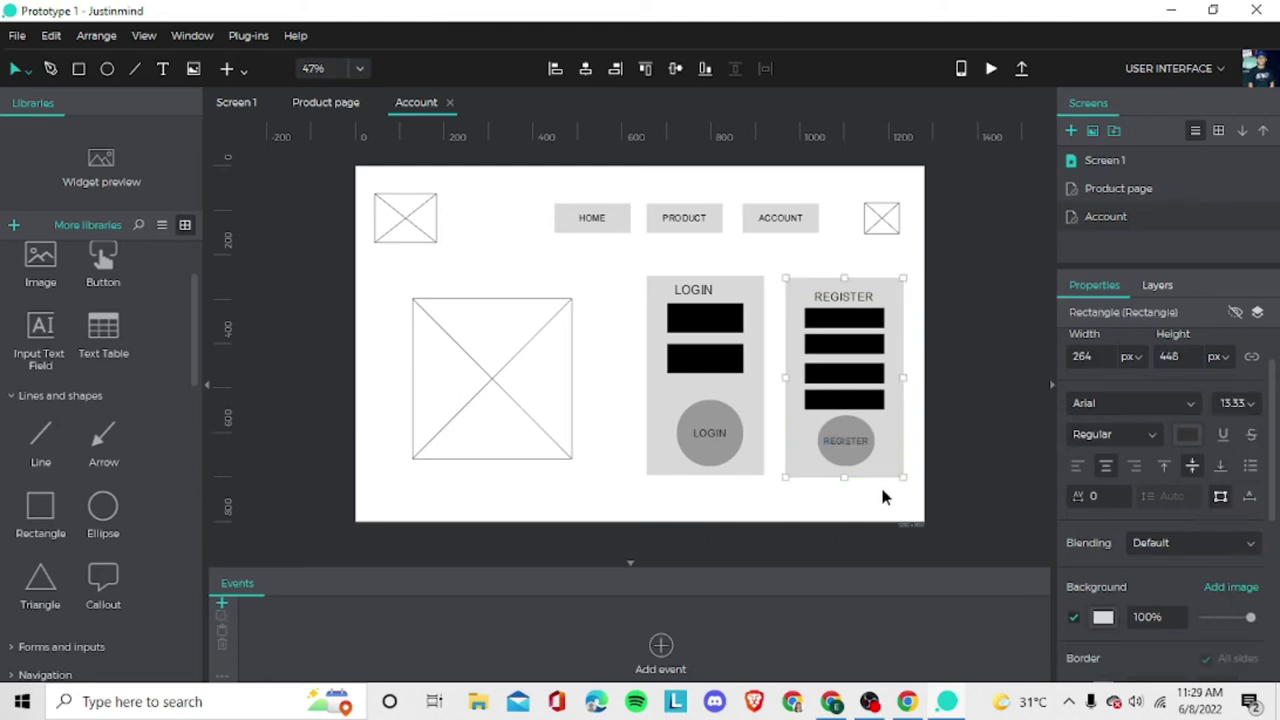
click(869, 703)
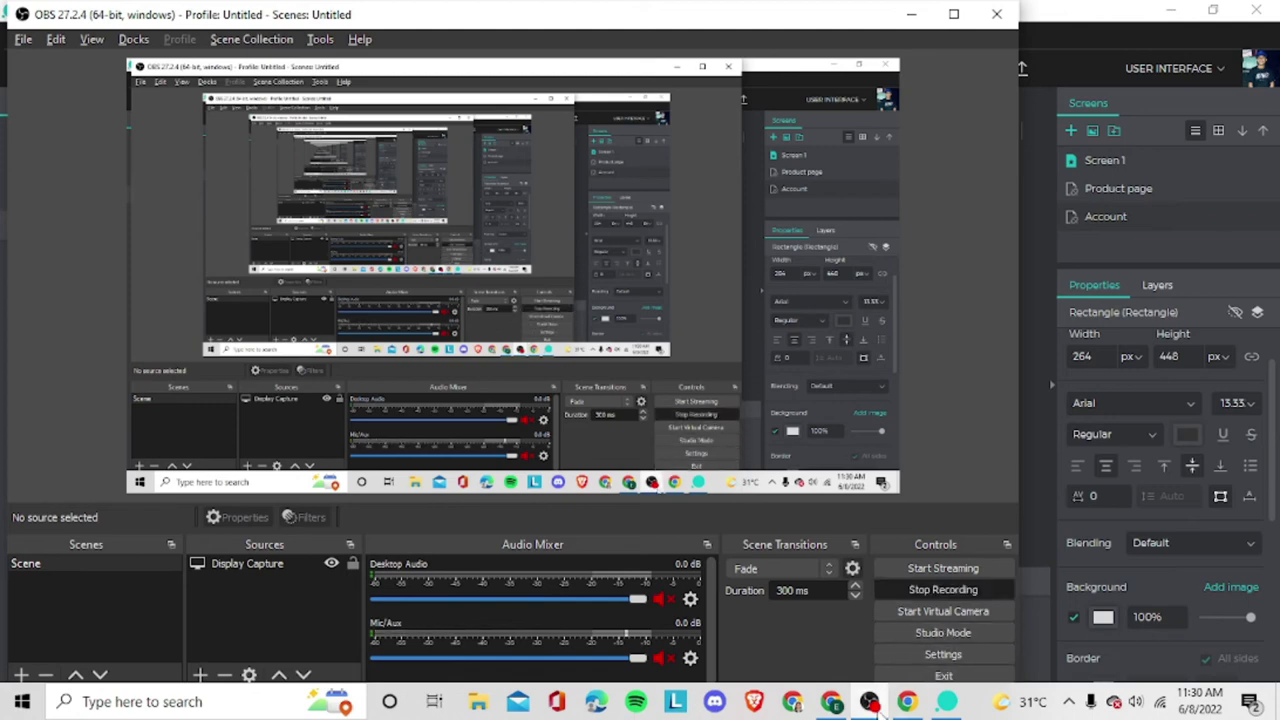
click(911, 14)
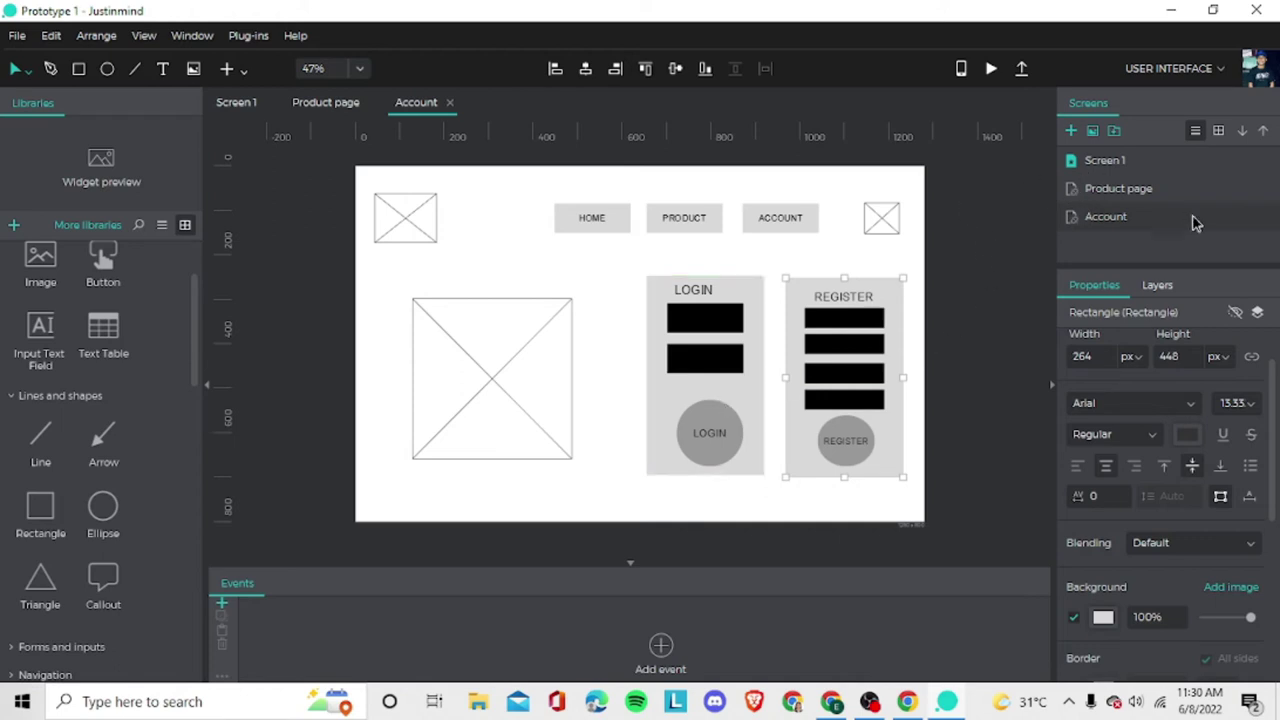
Create a new desktop screen named CART for the Web 1280 device, 1280 by 800.
click(1072, 132)
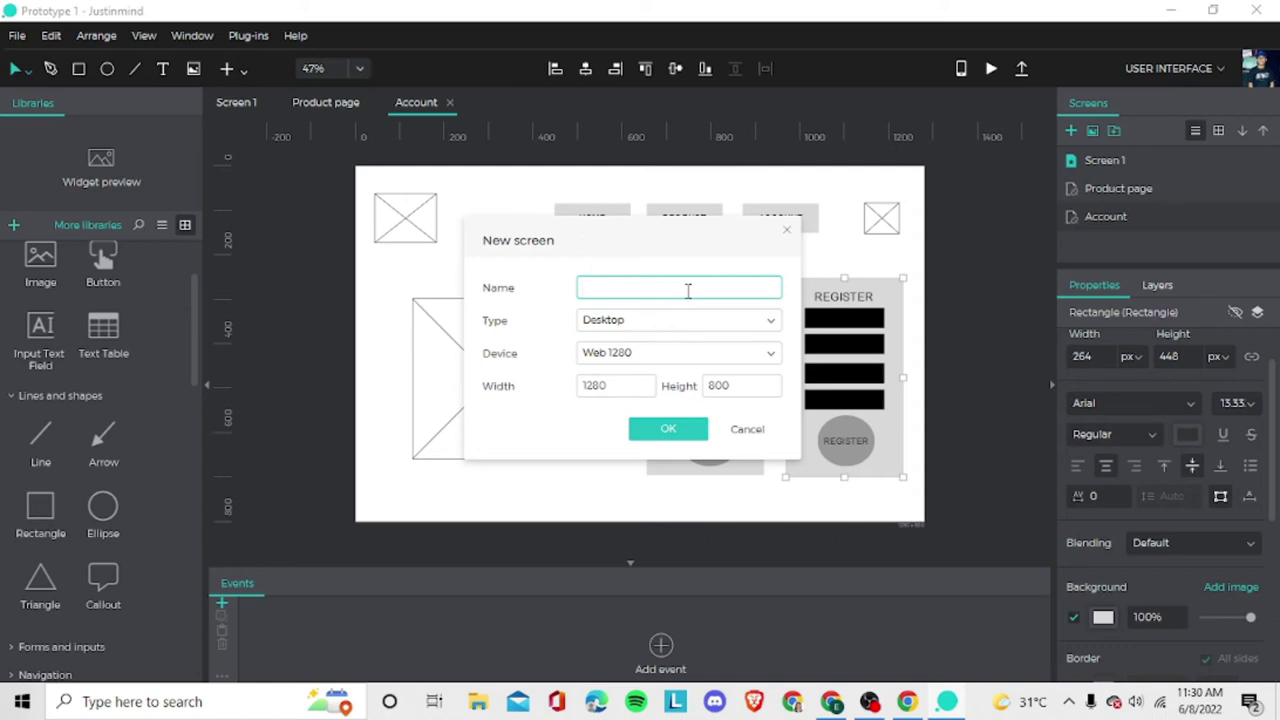
text(CART)
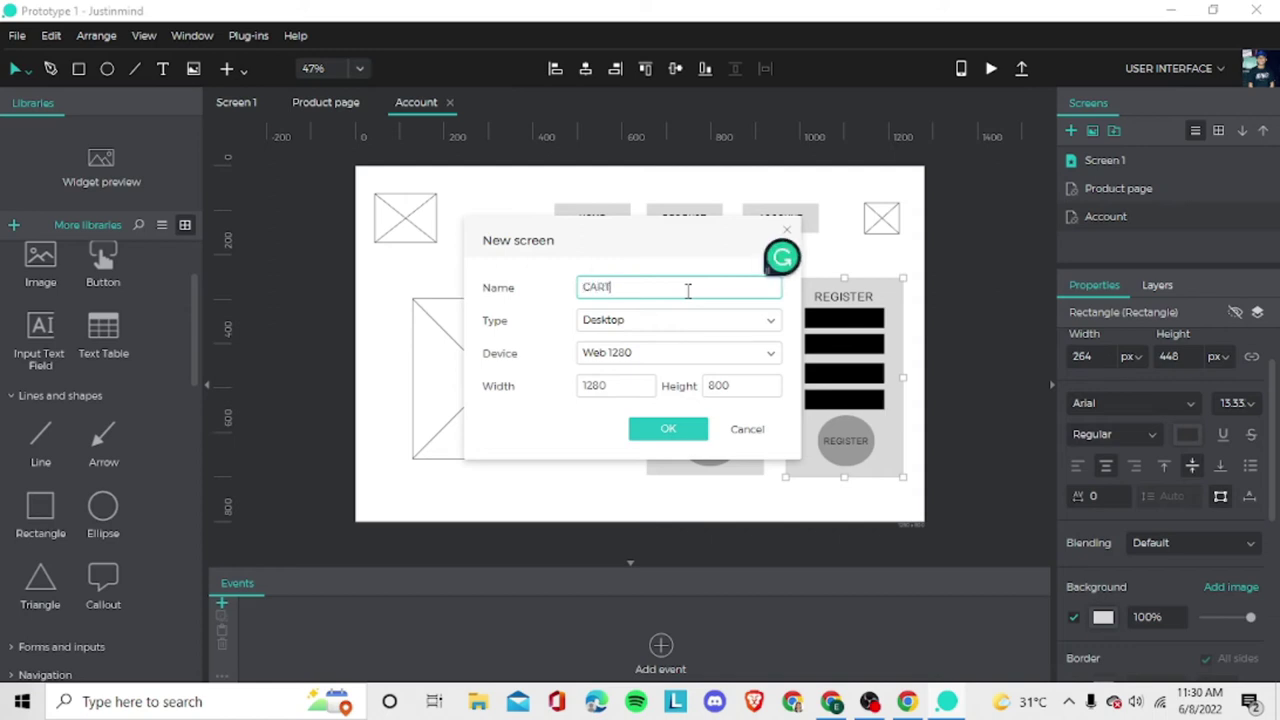
key(Return)
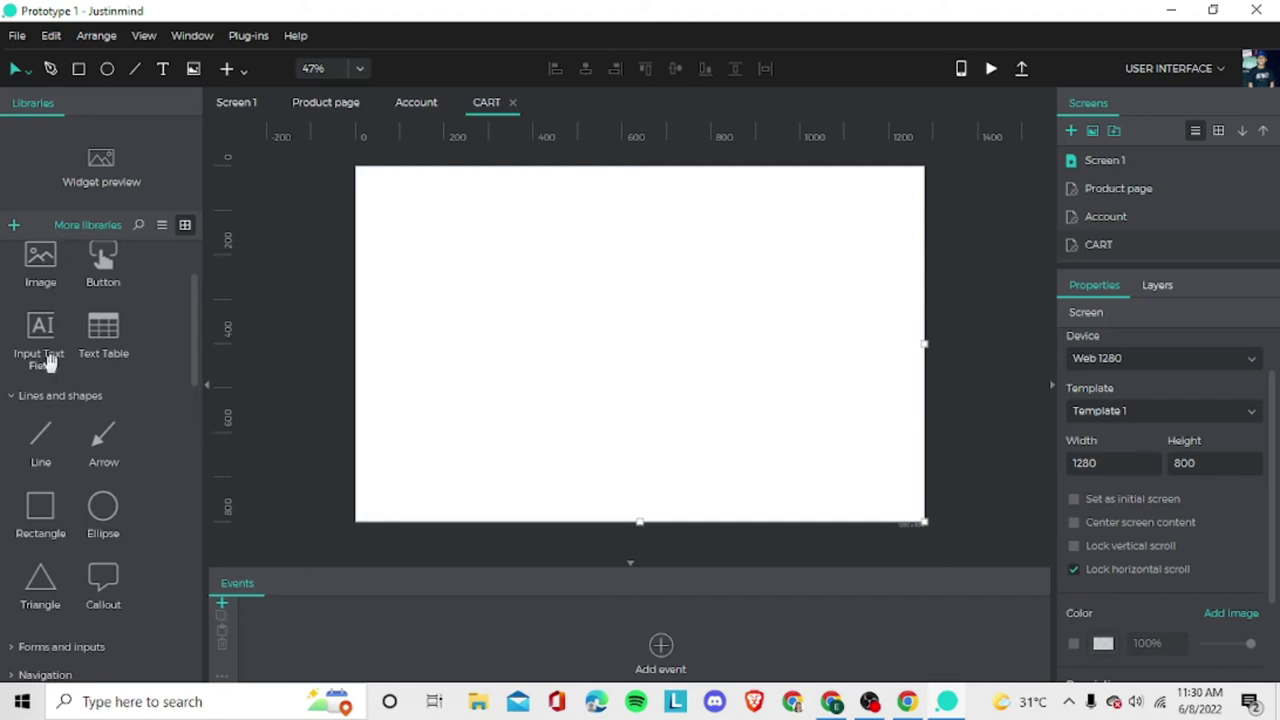
Add a 100 by 100 px image placeholder in the upper-left corner of the CART screen.
drag(26, 272, 408, 232)
click(393, 218)
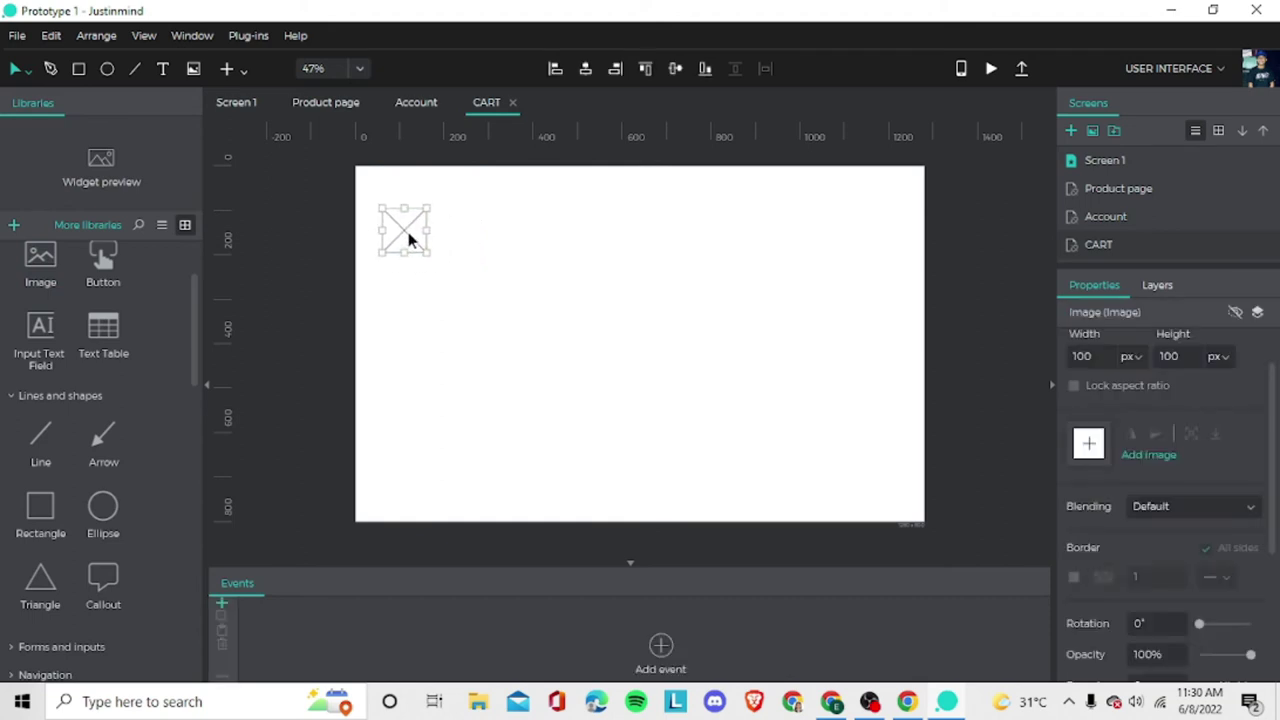
click(500, 257)
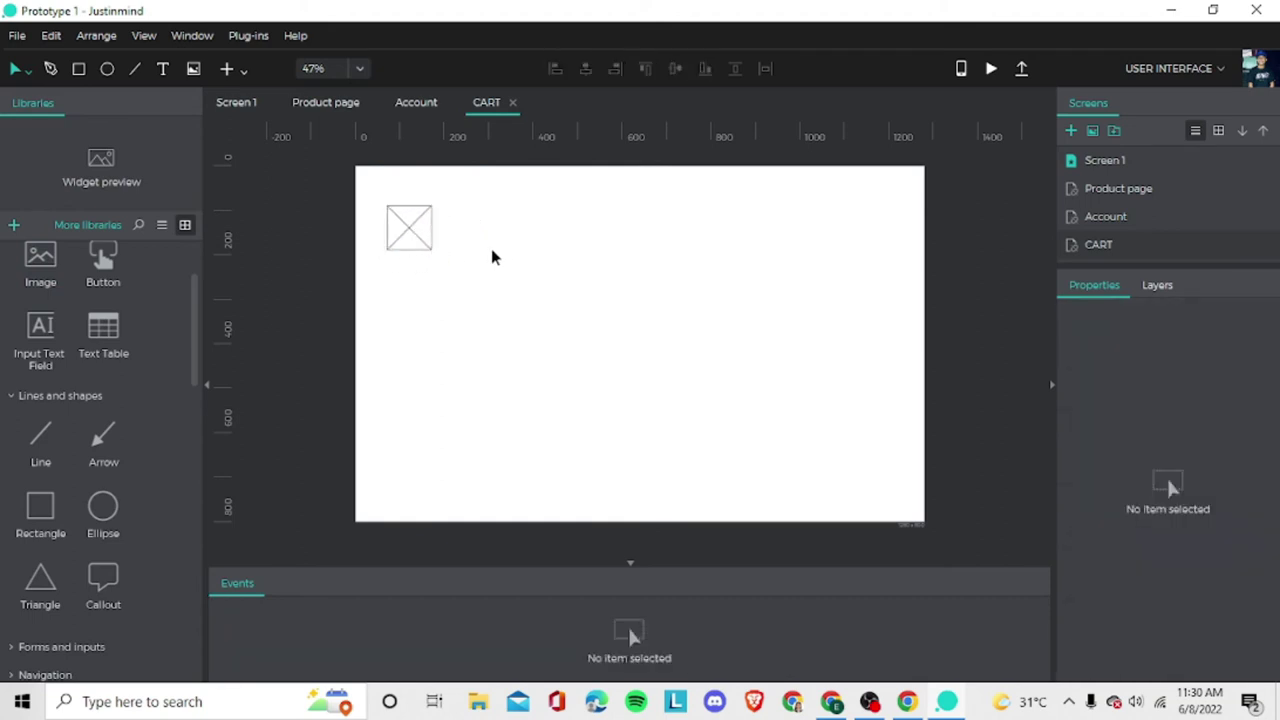
Add a large image placeholder of about 364 by 395 px below the small one on the CART screen.
drag(43, 266, 574, 474)
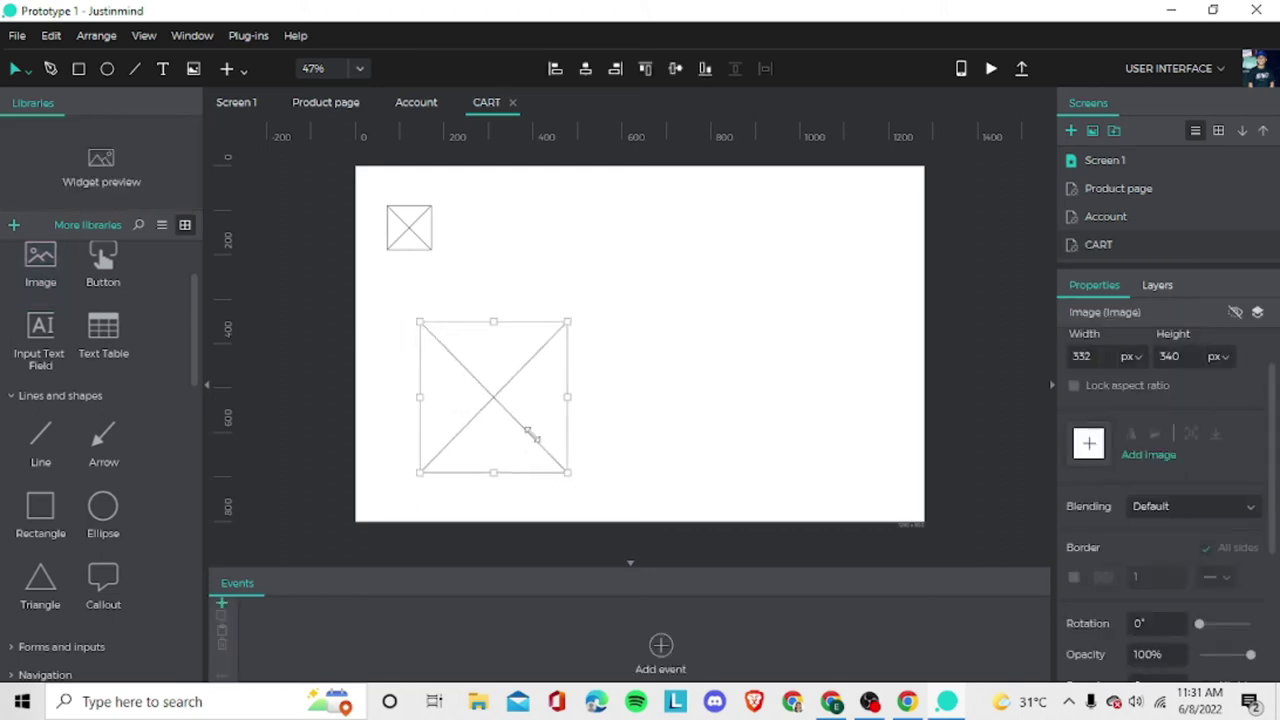
drag(495, 365, 476, 334)
drag(546, 434, 563, 466)
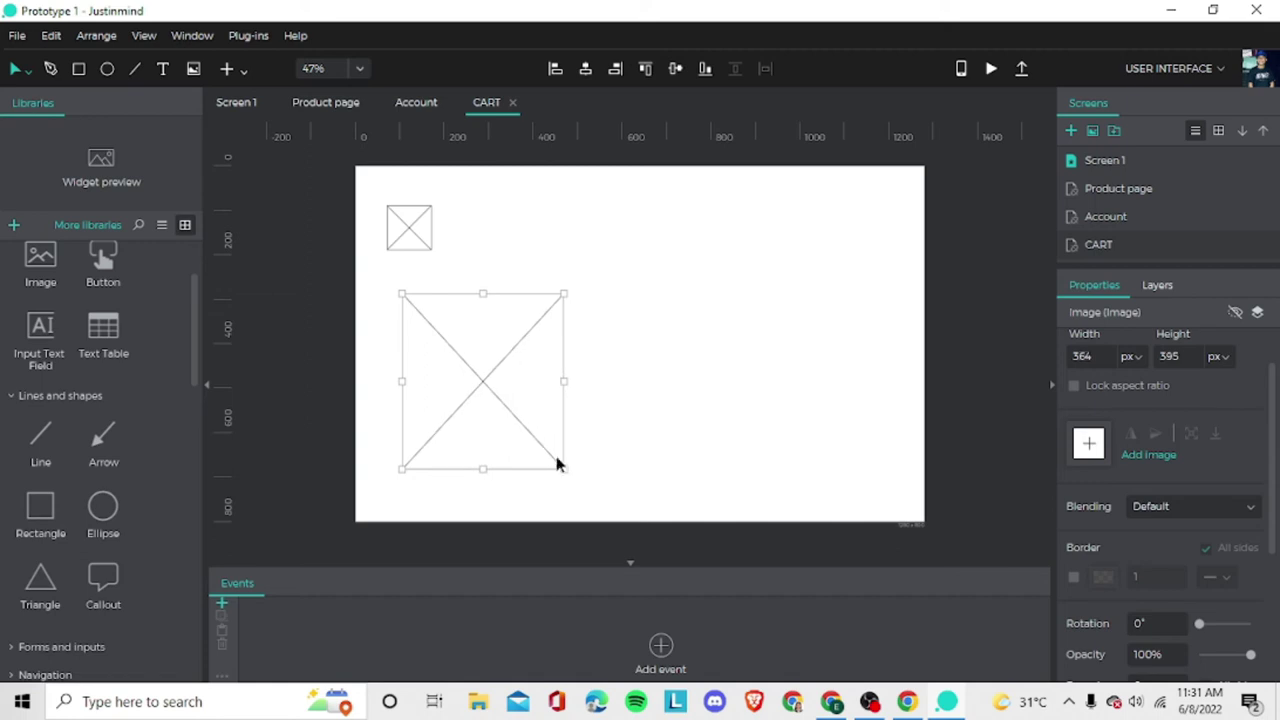
click(621, 410)
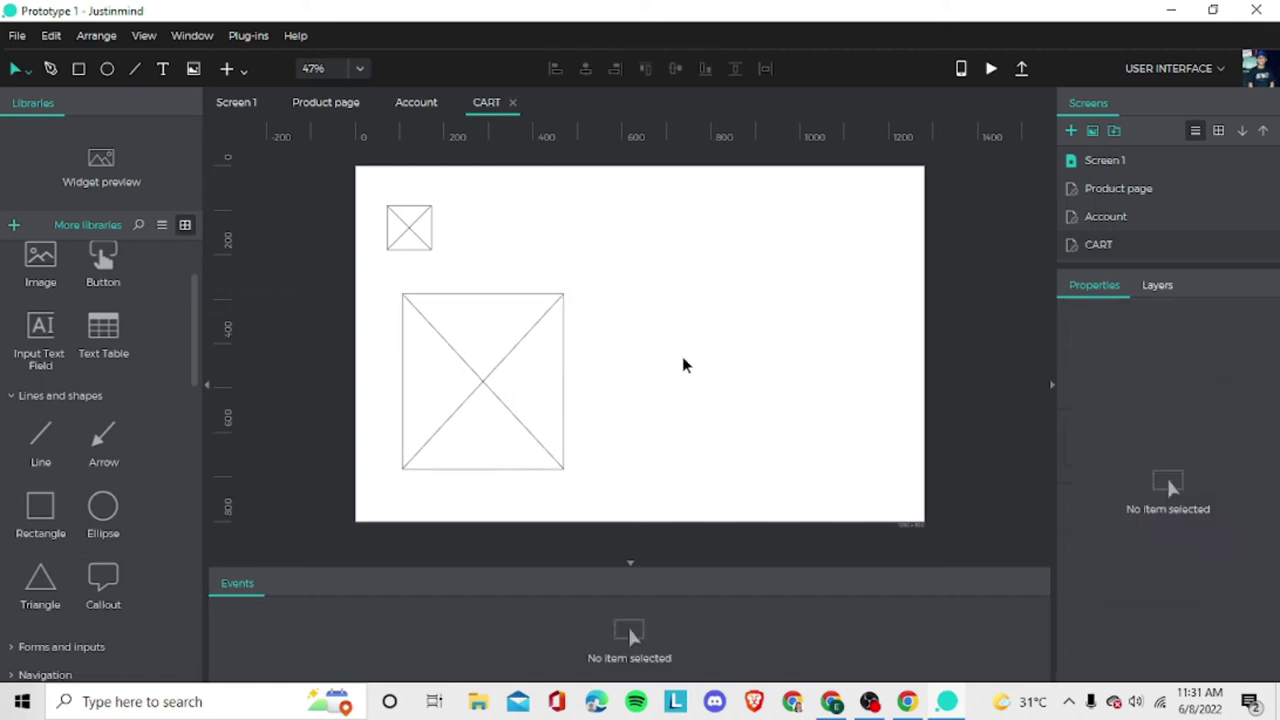
Add a rectangle of about 122 by 49 px in the CART header and place two copies beside it.
drag(40, 512, 693, 248)
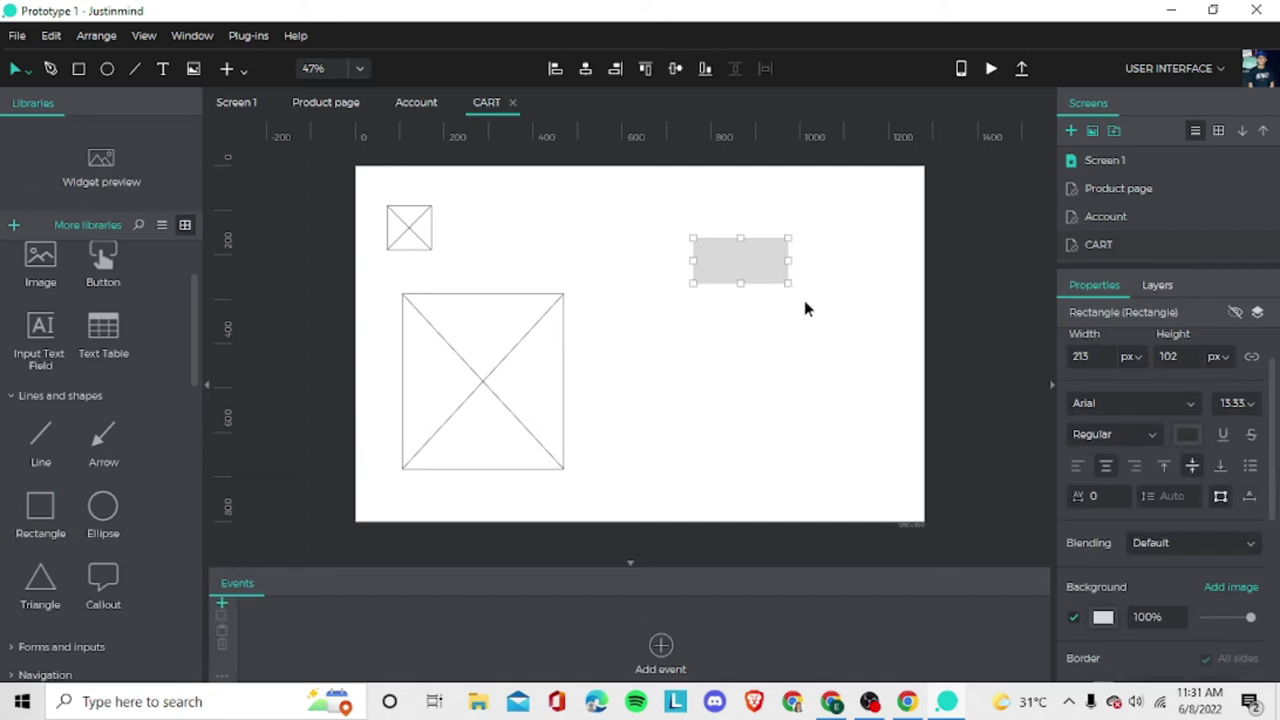
drag(785, 283, 627, 225)
right_click(627, 225)
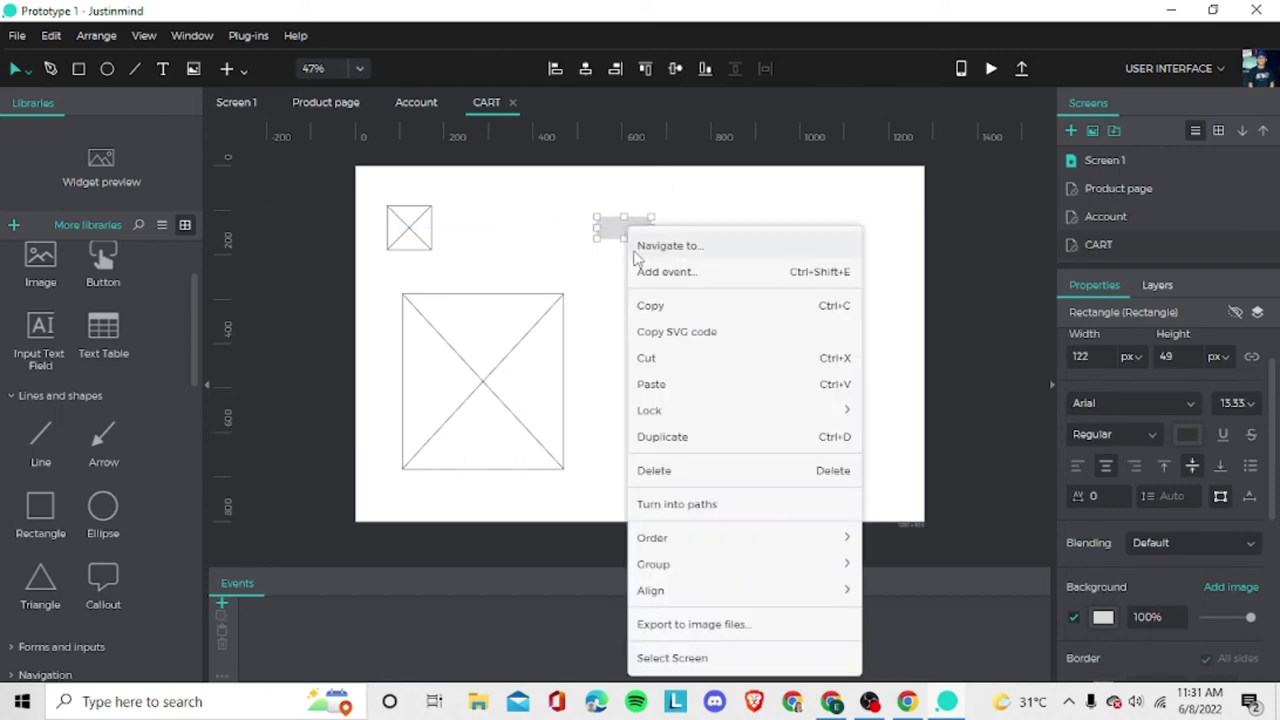
click(648, 306)
key(ctrl+v)
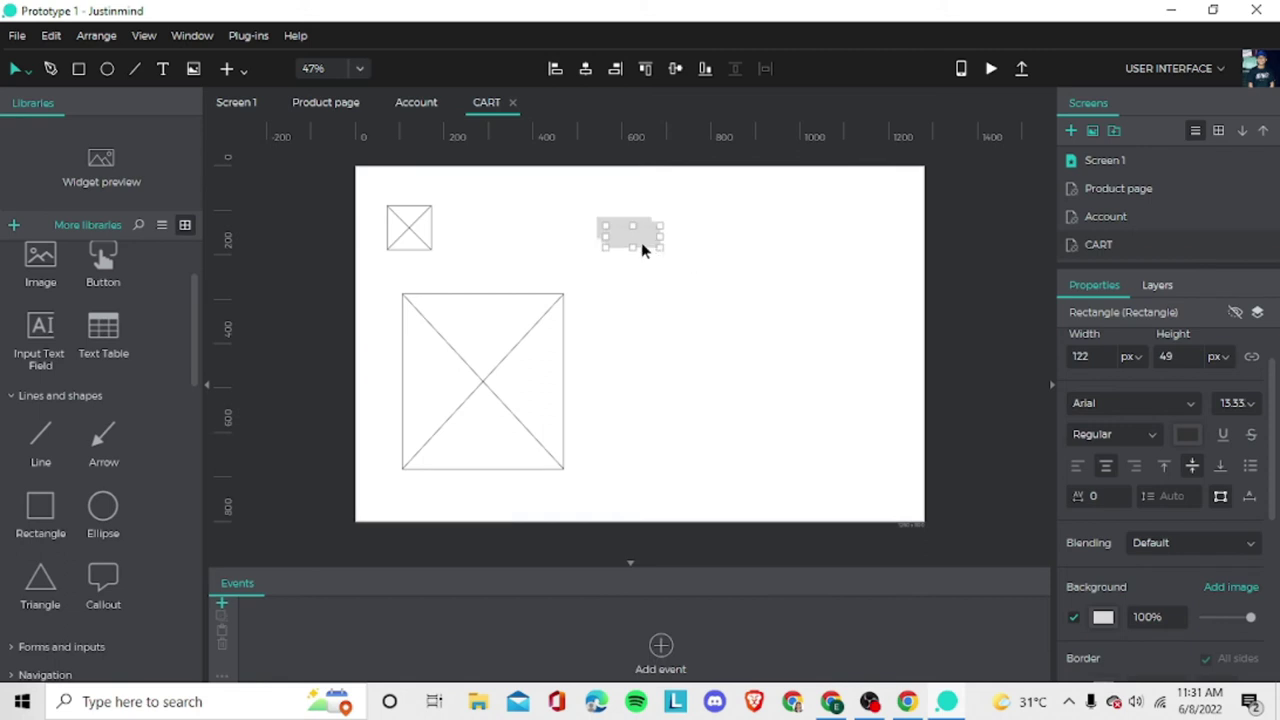
drag(641, 242, 805, 236)
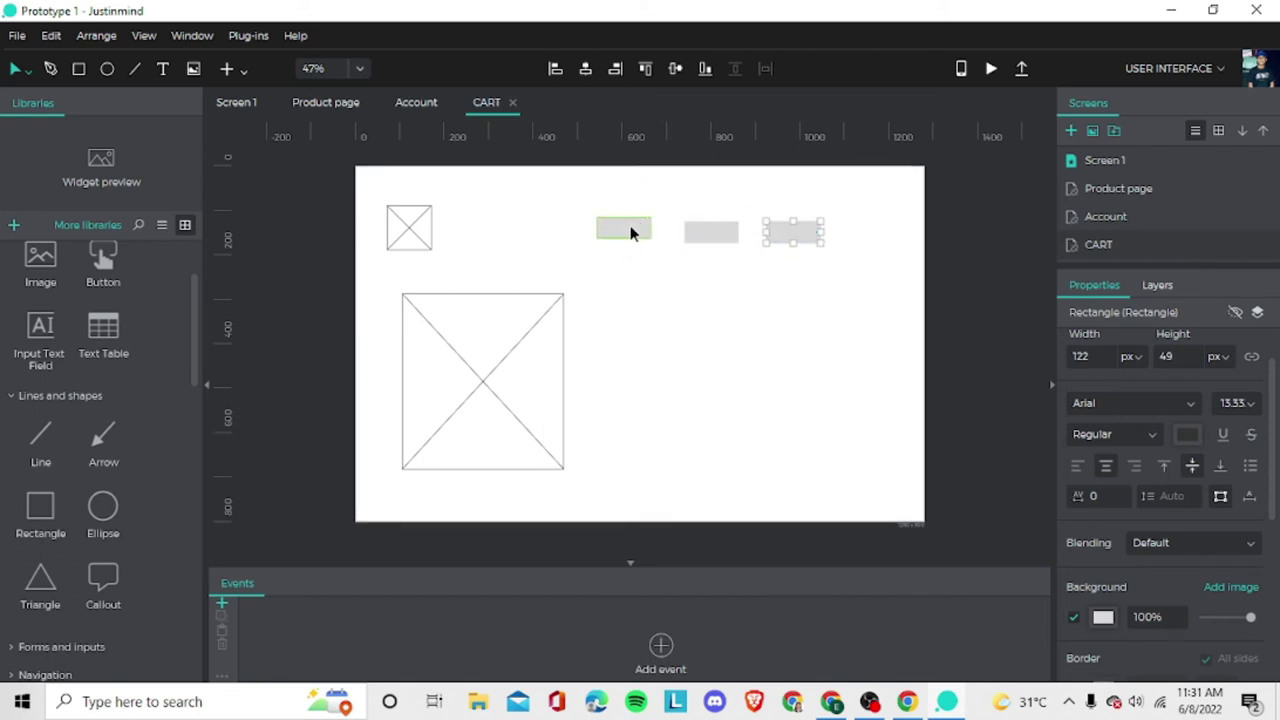
Line up the three header rectangles in one evenly spaced row near the top of the CART screen.
drag(617, 237, 641, 221)
drag(716, 234, 707, 211)
drag(786, 240, 777, 210)
key(Escape)
Copy the small image placeholder and paste it, moving the copy to the right end of the CART header.
right_click(398, 243)
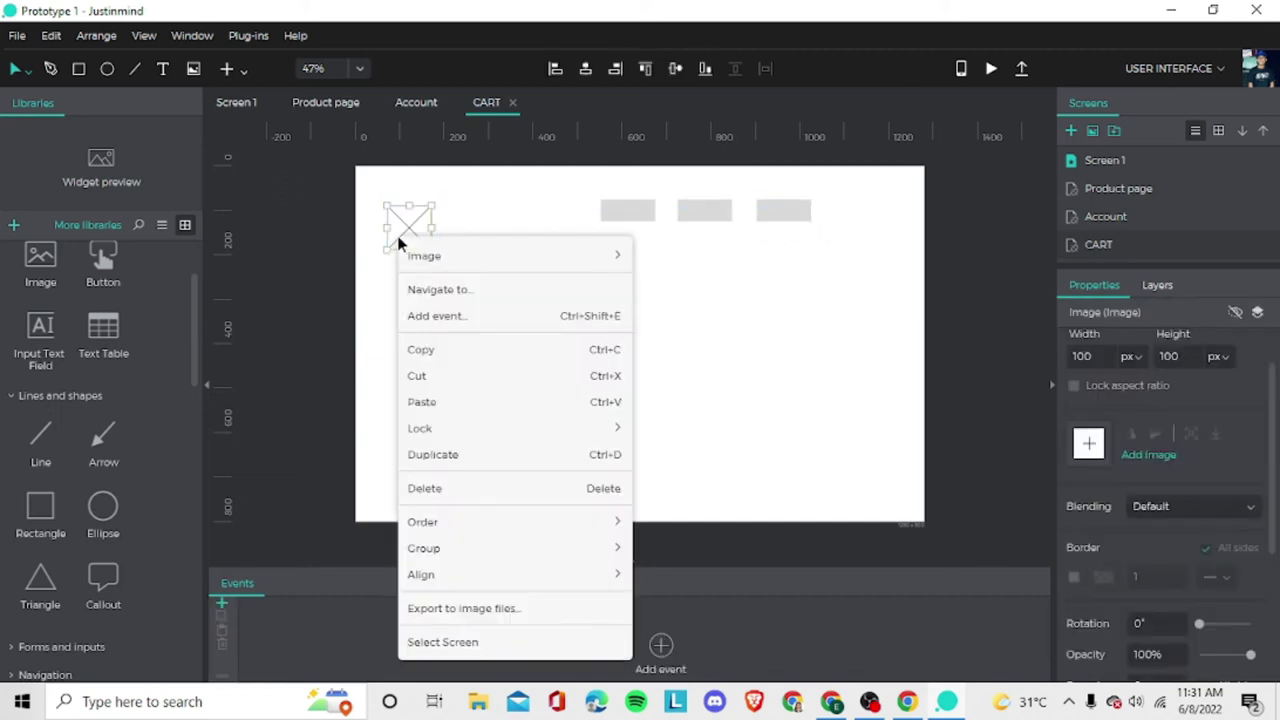
click(406, 226)
right_click(406, 226)
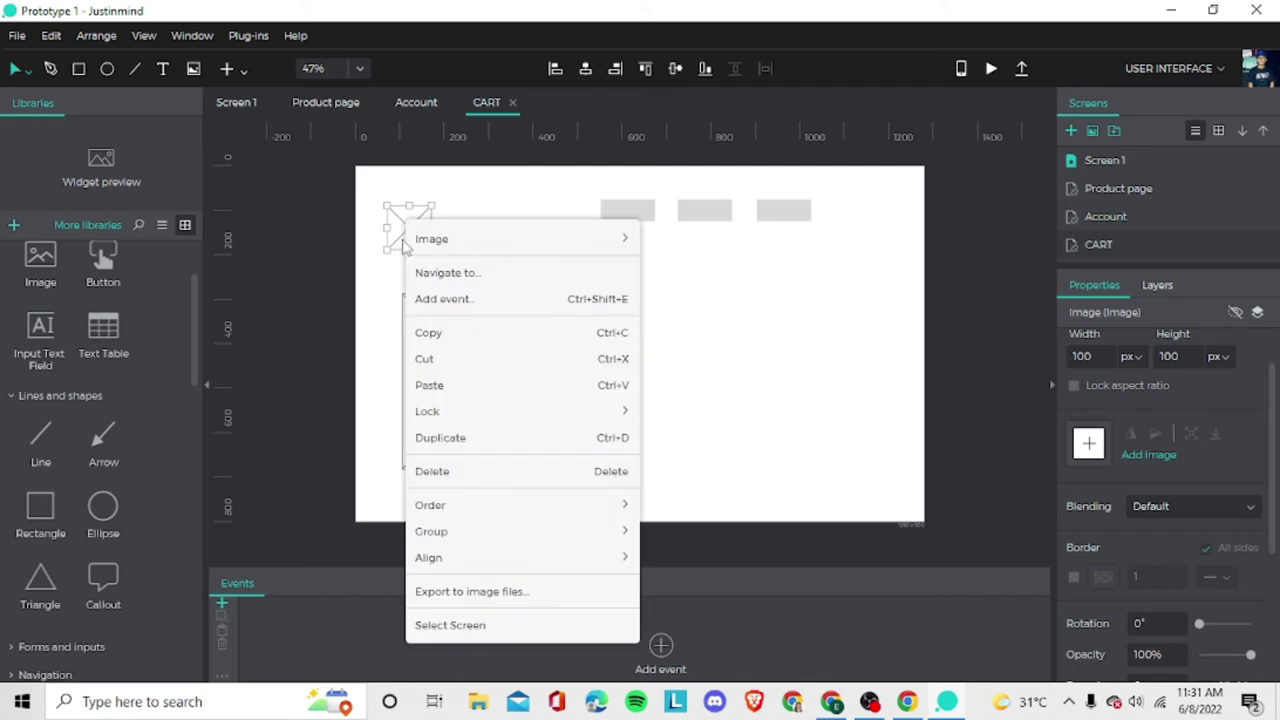
click(440, 333)
right_click(487, 240)
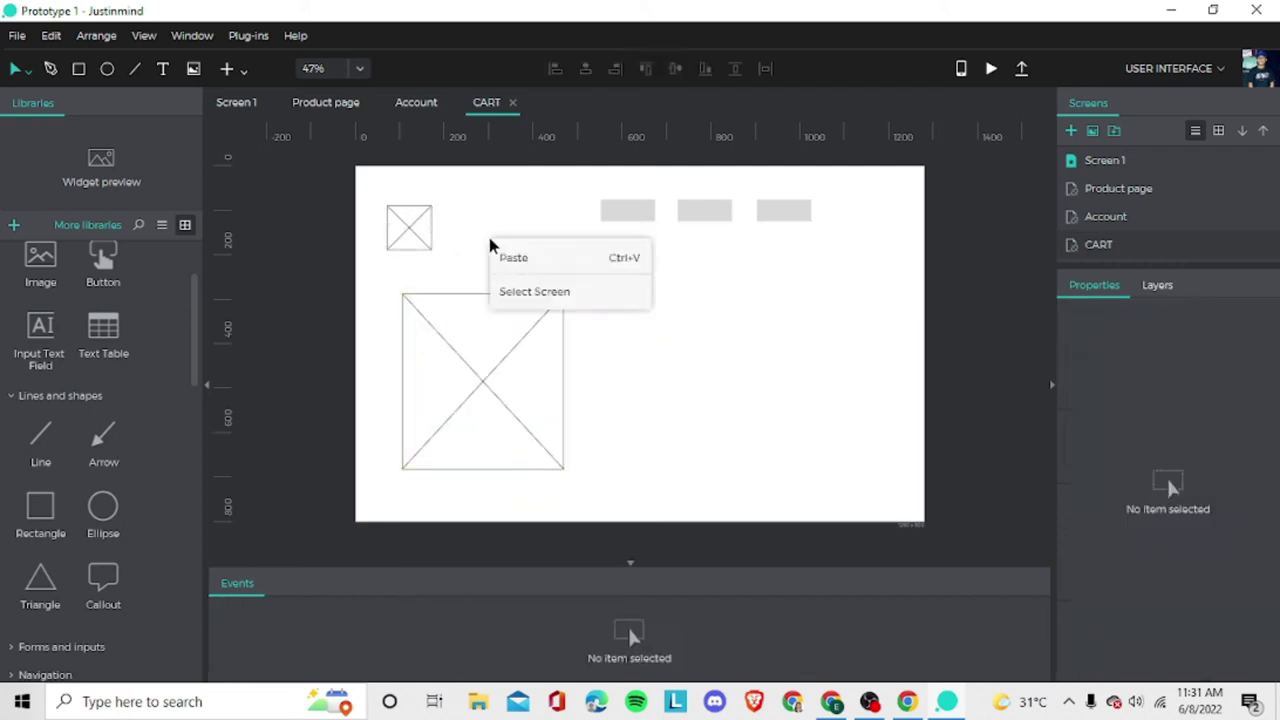
click(520, 255)
drag(428, 246, 877, 217)
Undo the last changes to the pasted placeholders and place one smaller copy beyond the third header rectangle.
click(402, 235)
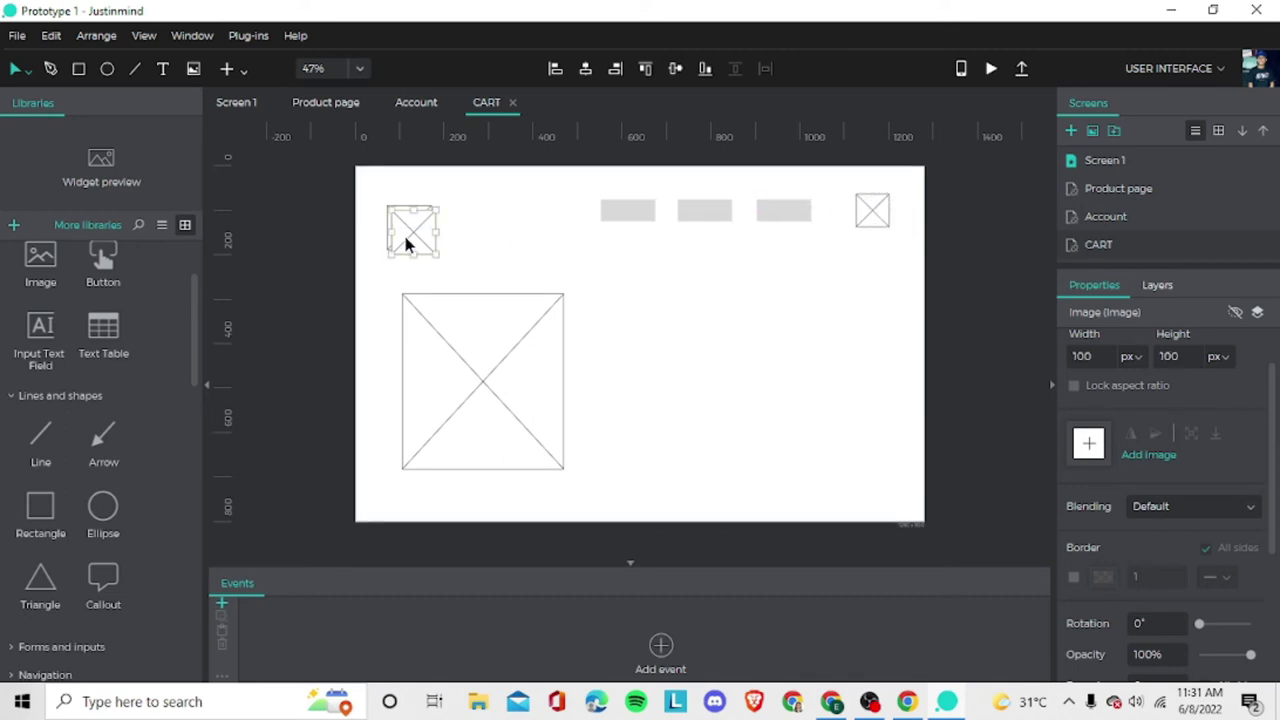
key(ctrl+z)
key(ctrl+z)
key(ctrl+z)
drag(423, 243, 884, 225)
click(847, 214)
click(871, 273)
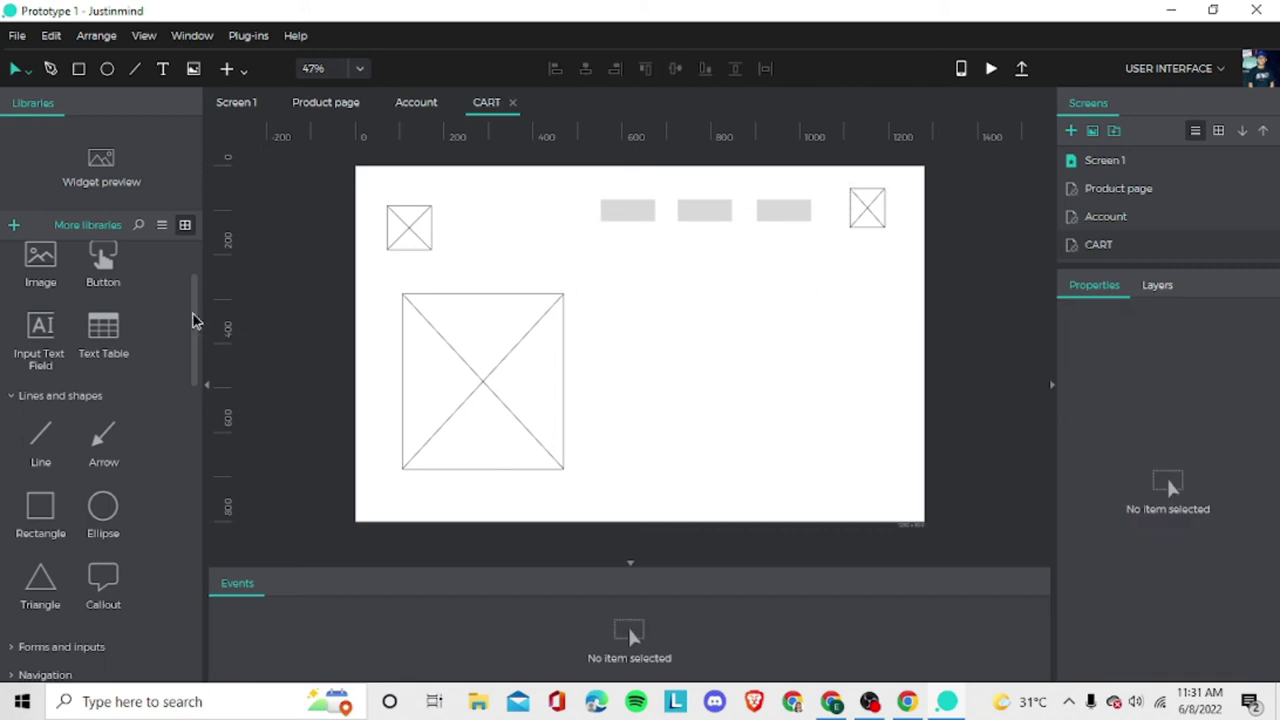
Add a large rectangle panel of about 580 by 530 px below the header rectangles, beside the large image placeholder.
click(42, 515)
drag(122, 180, 672, 262)
drag(766, 304, 893, 472)
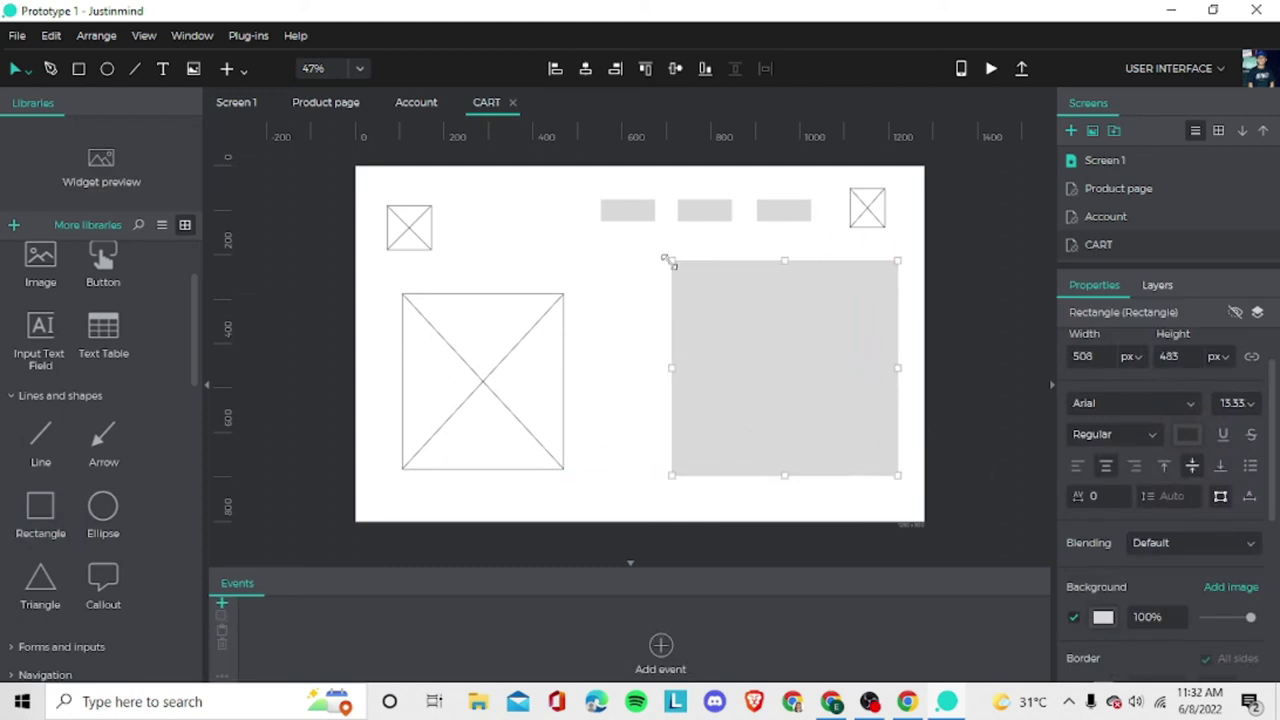
drag(668, 260, 655, 250)
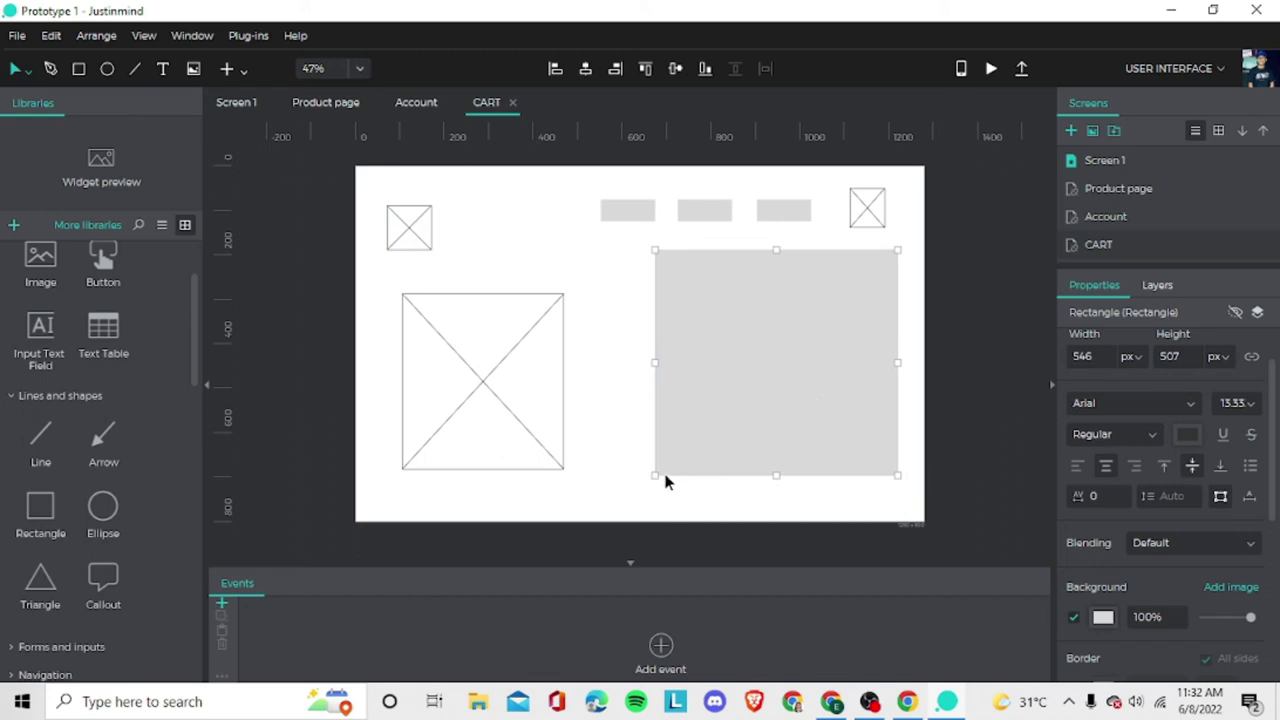
drag(665, 476, 640, 499)
drag(758, 392, 761, 388)
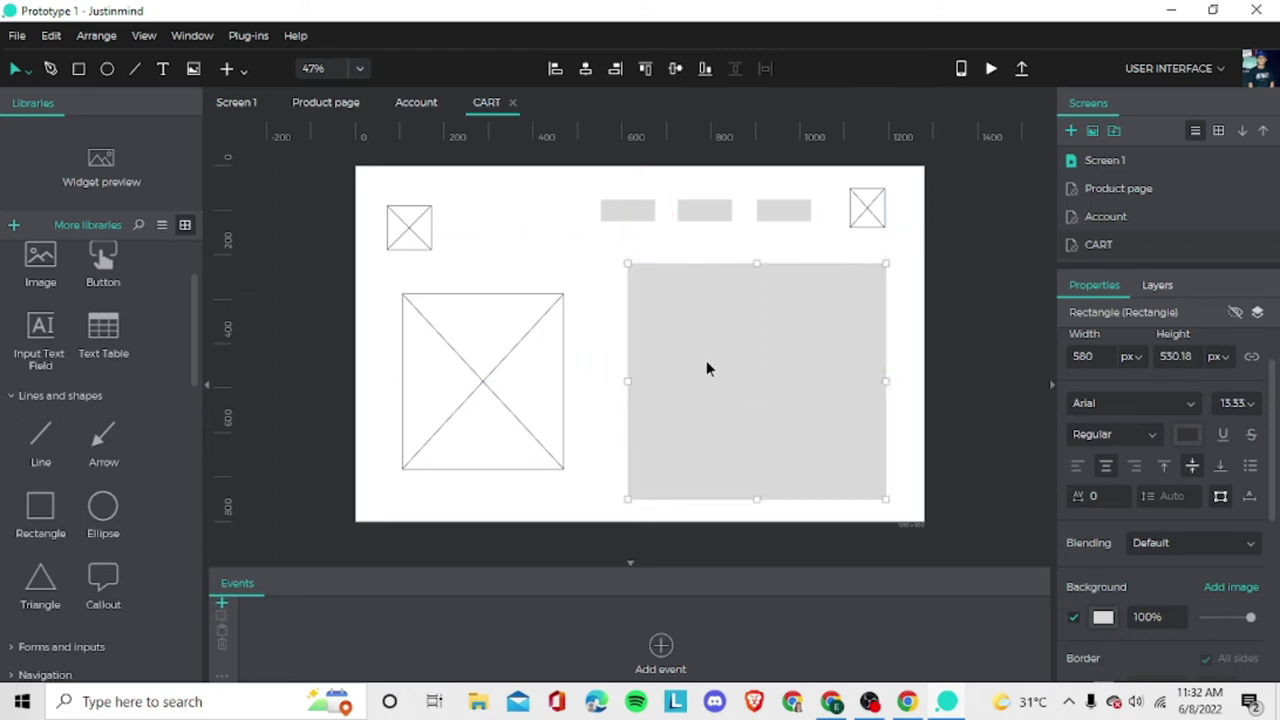
click(560, 275)
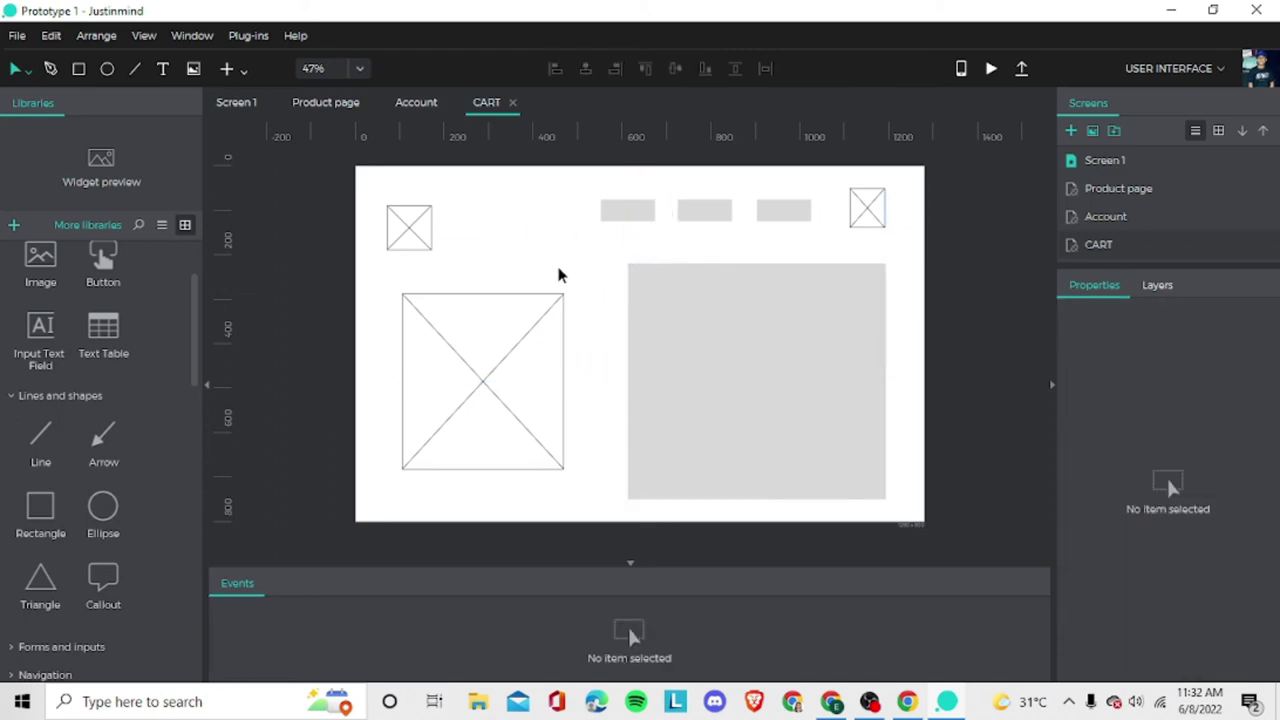
Add a 100 by 100 px image placeholder near the panel's upper-left corner and paste another one below it.
click(41, 266)
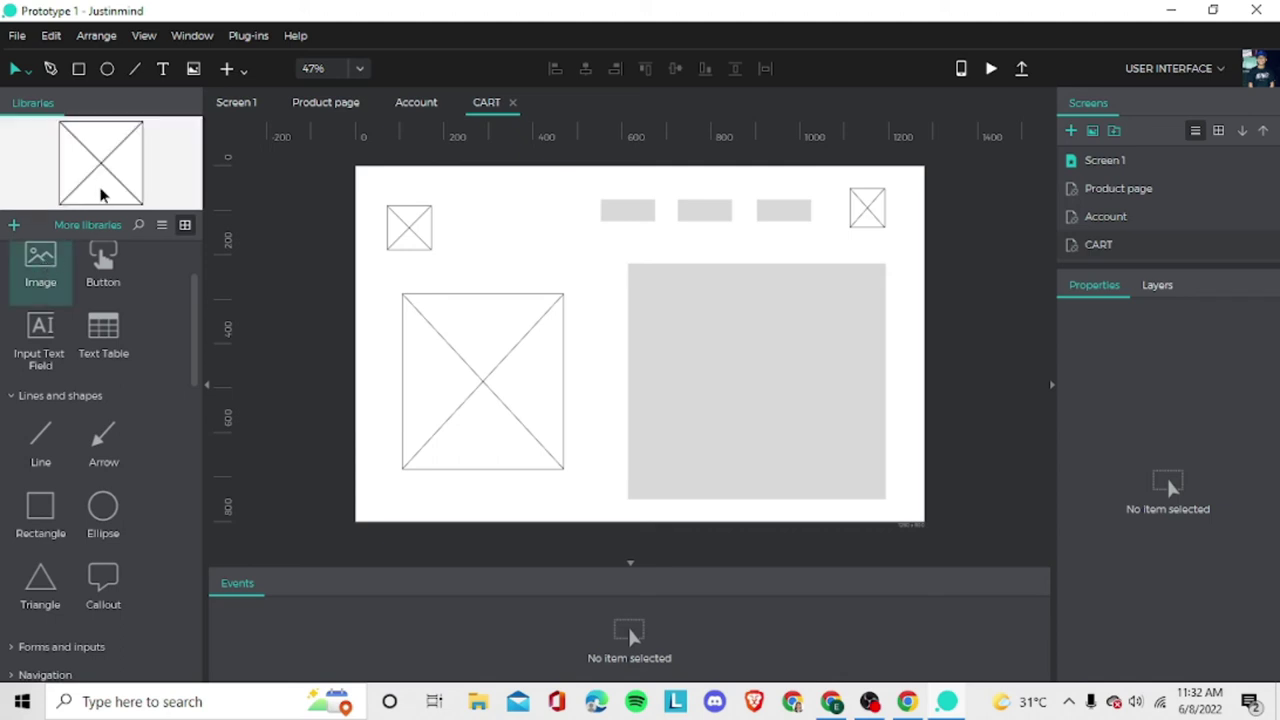
drag(100, 195, 648, 298)
key(ctrl+v)
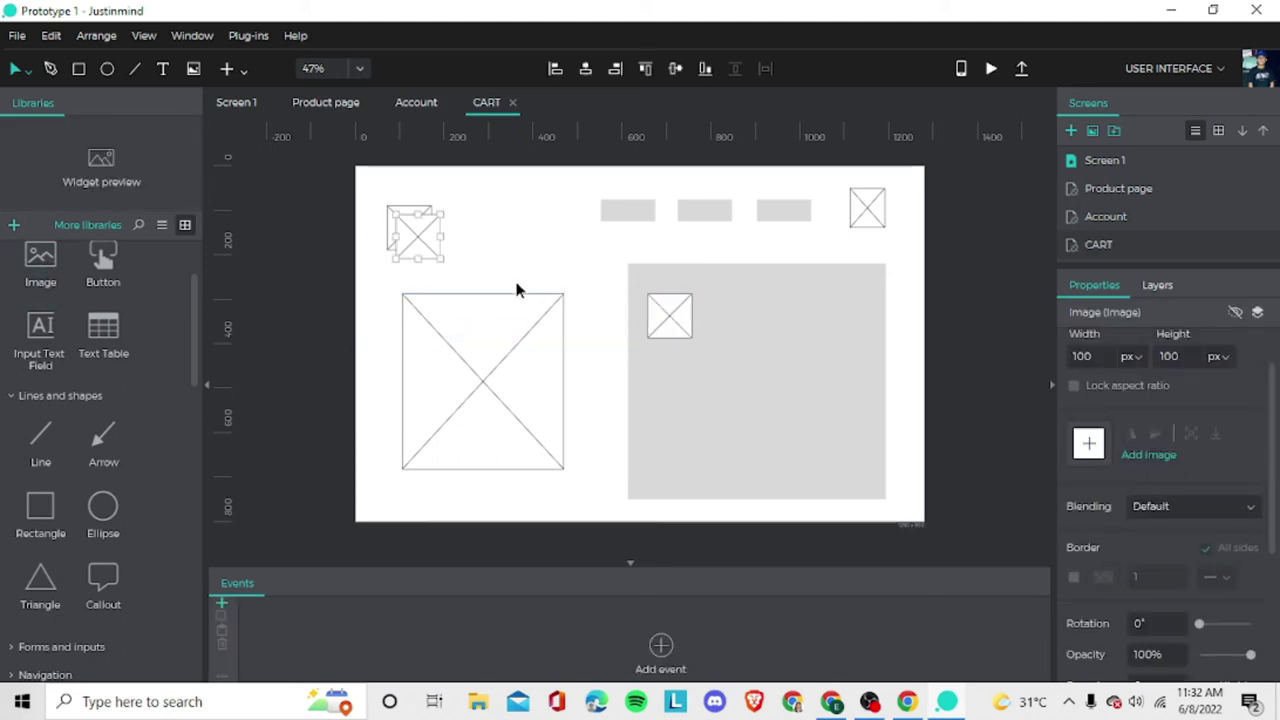
drag(419, 241, 674, 402)
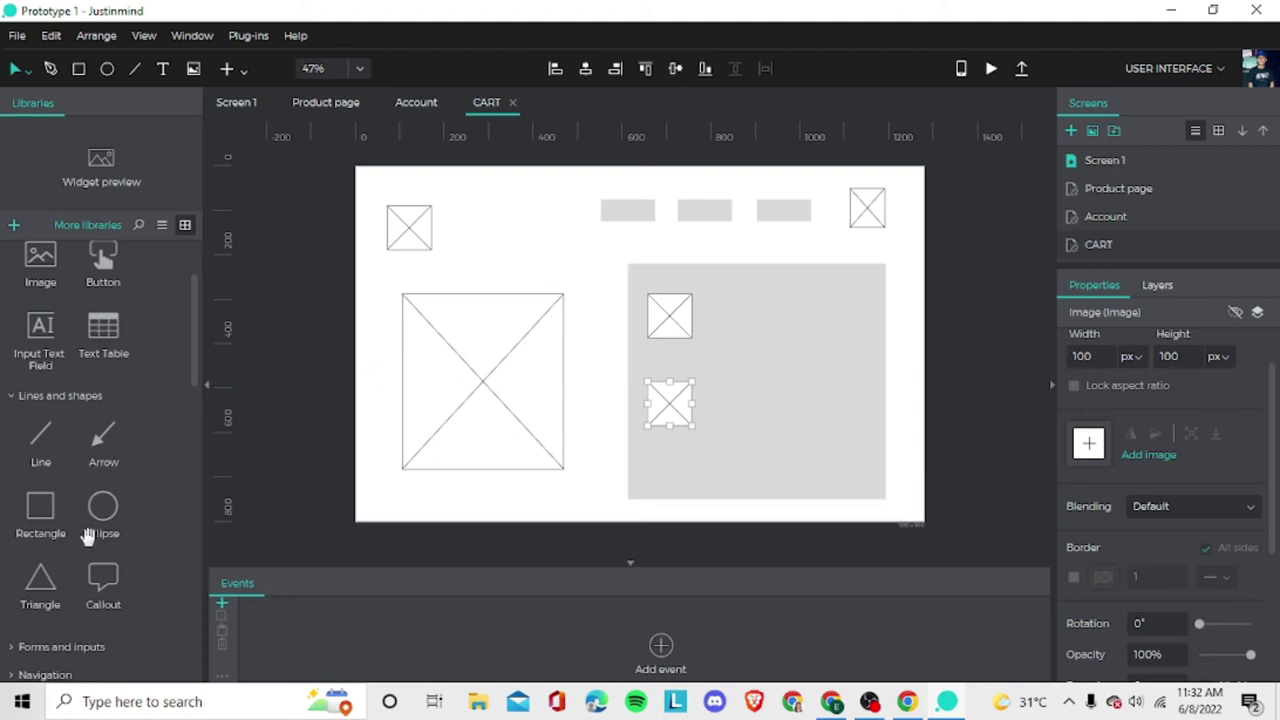
Add a small rectangle of about 65 by 64 px in the empty area above the large image placeholder.
scroll(70, 500, down, 1)
scroll(73, 507, down, 2)
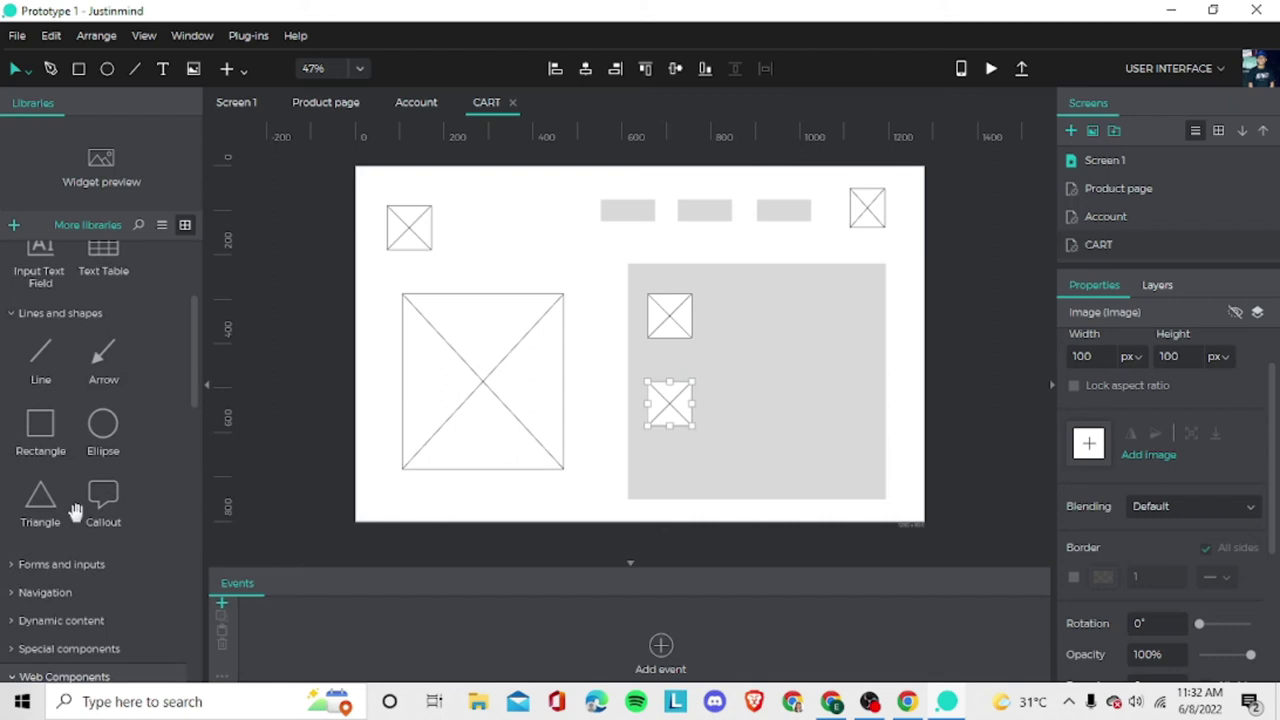
scroll(75, 512, up, 2)
scroll(85, 490, up, 2)
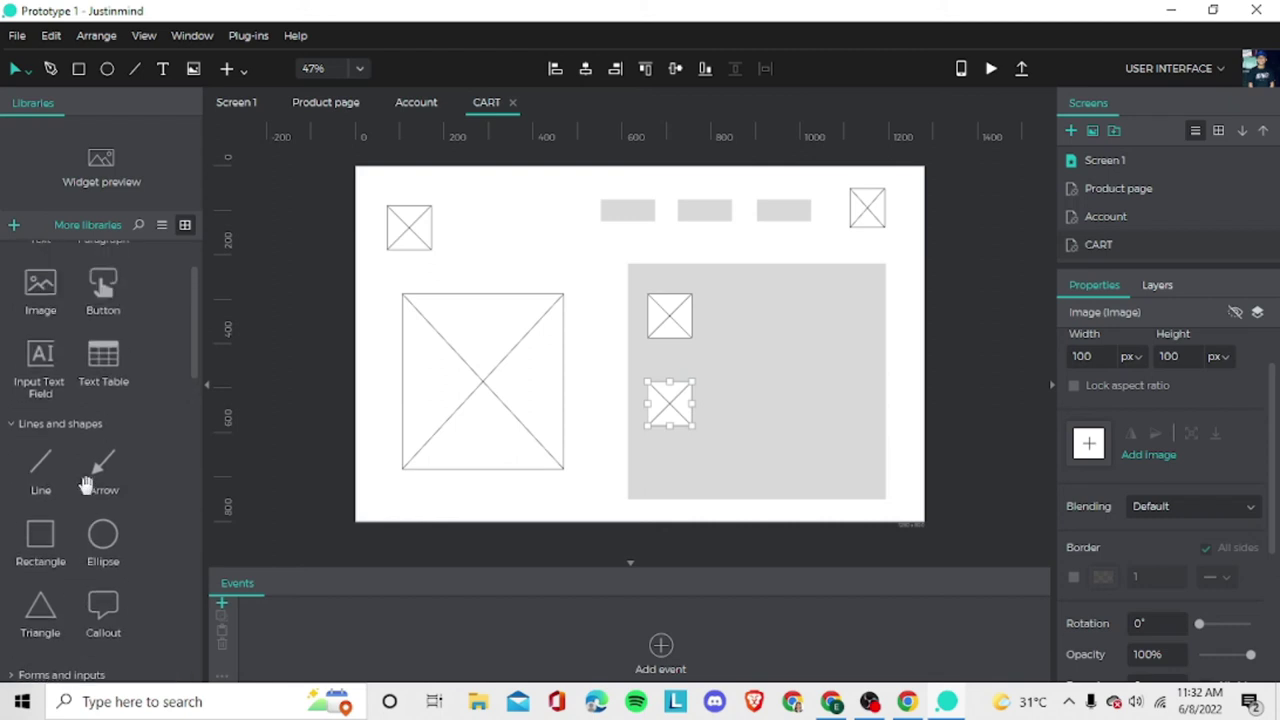
drag(42, 540, 490, 240)
drag(578, 264, 518, 256)
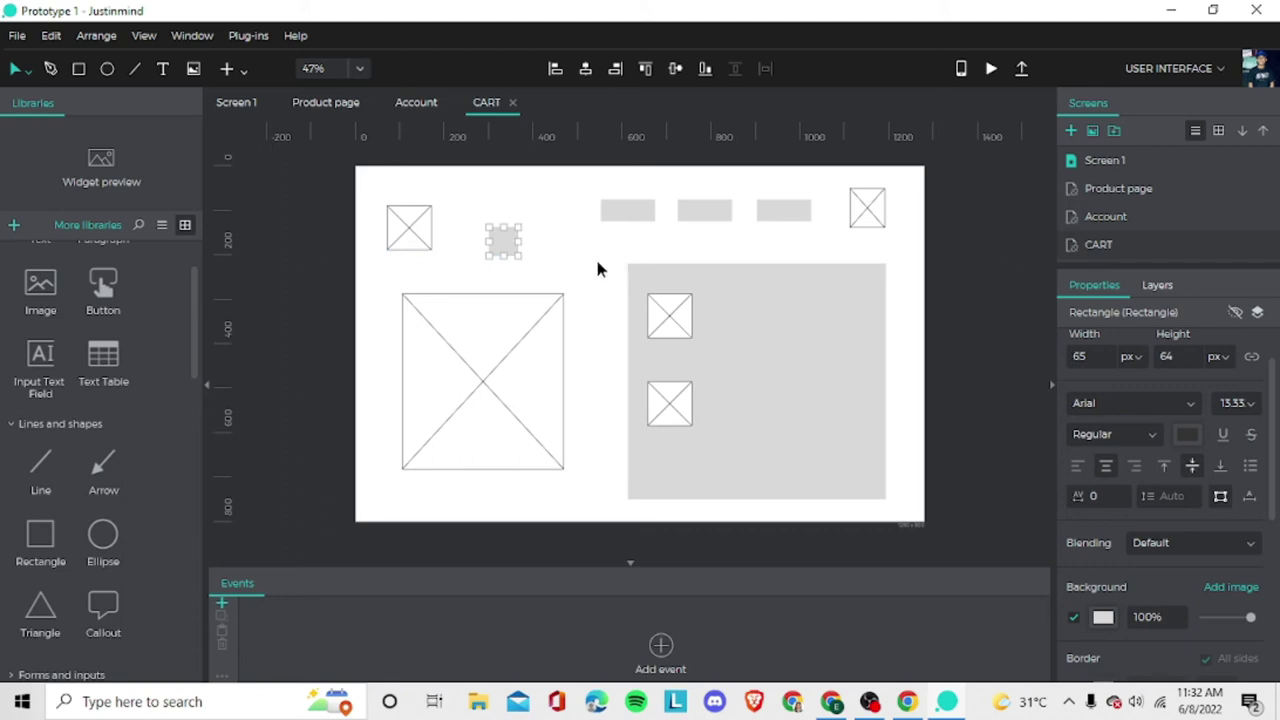
click(1103, 624)
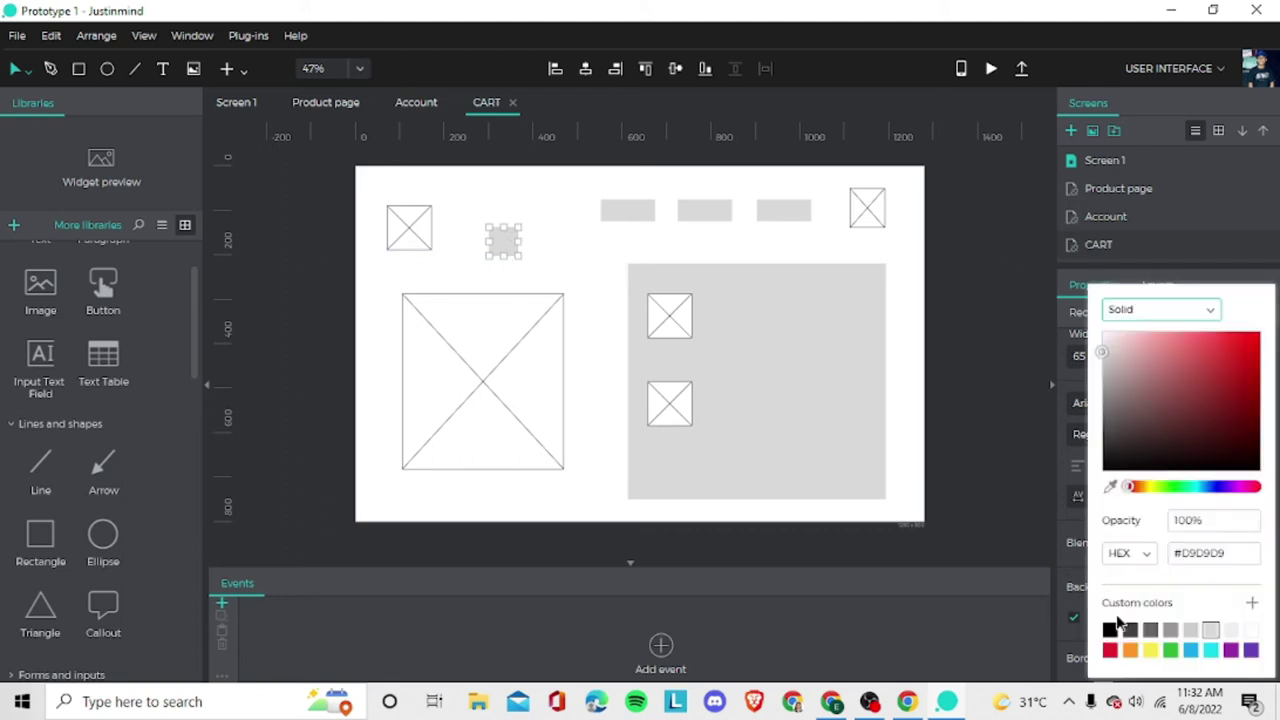
click(1190, 630)
click(1171, 630)
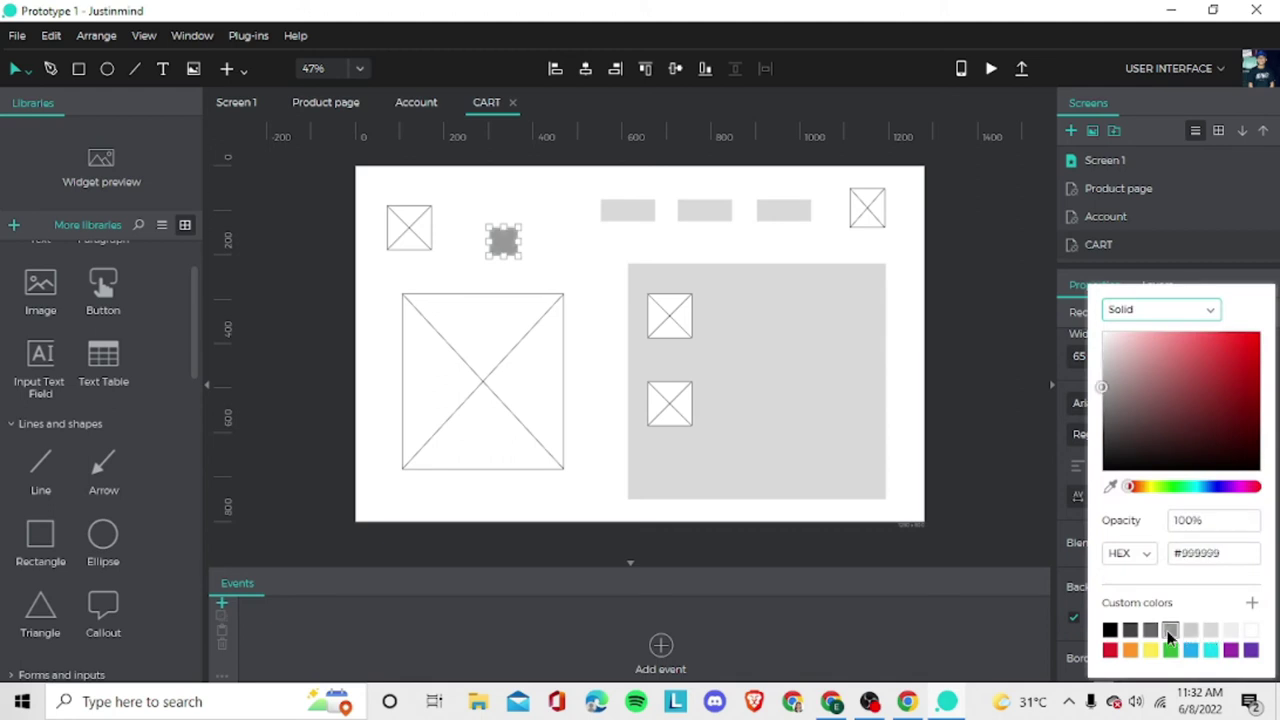
click(1150, 632)
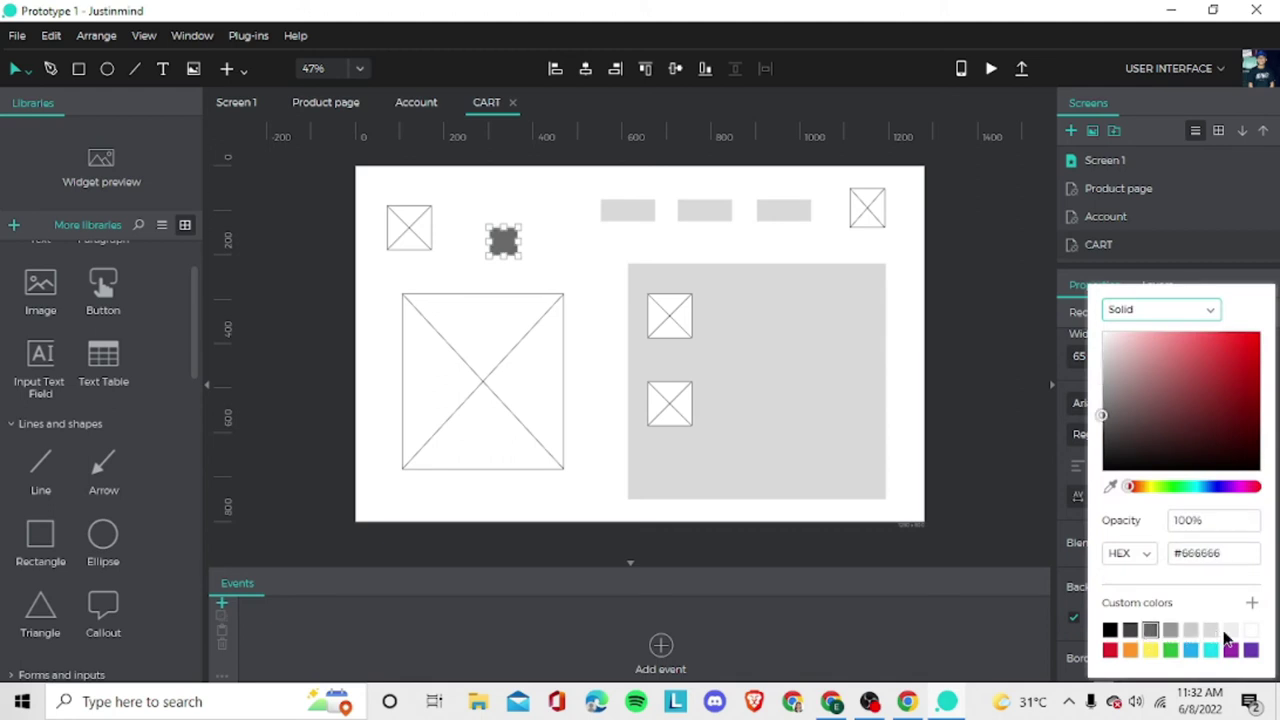
click(1211, 631)
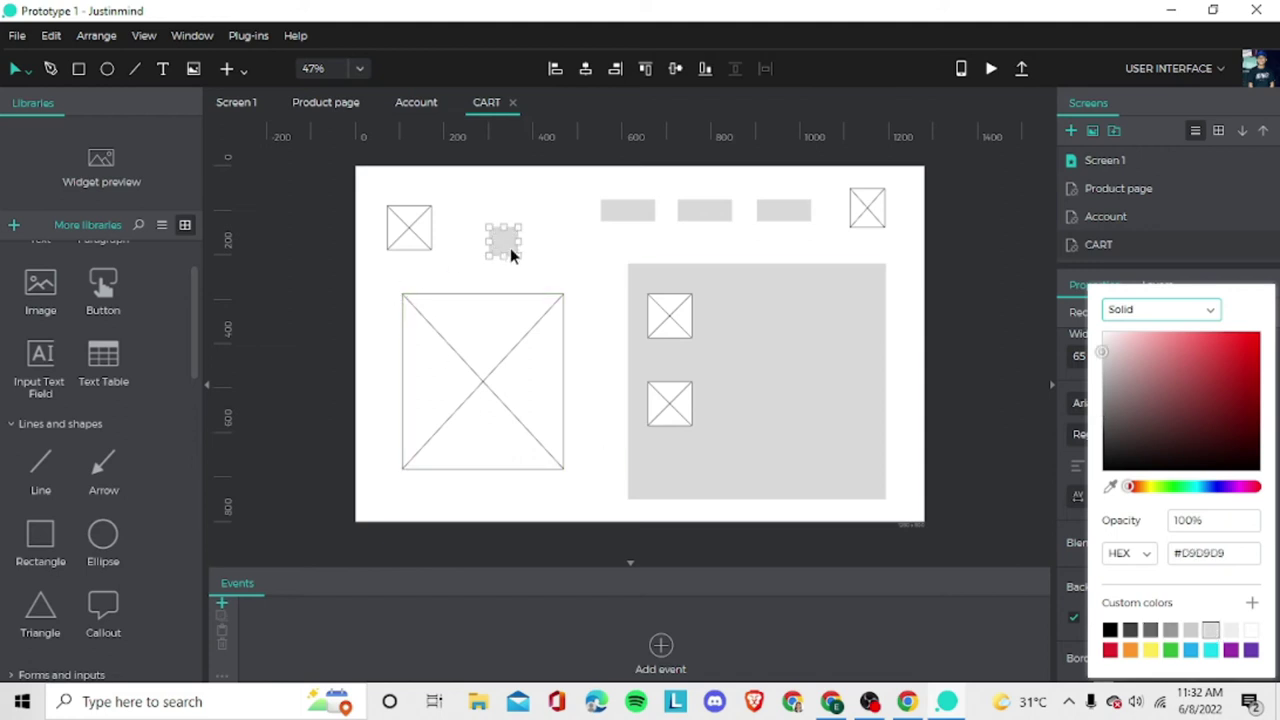
Shift the small square slightly and set its background colour to blue #1EAAF1.
mouse_move(511, 248)
mouse_down()
mouse_move(731, 318)
mouse_move(507, 252)
mouse_up()
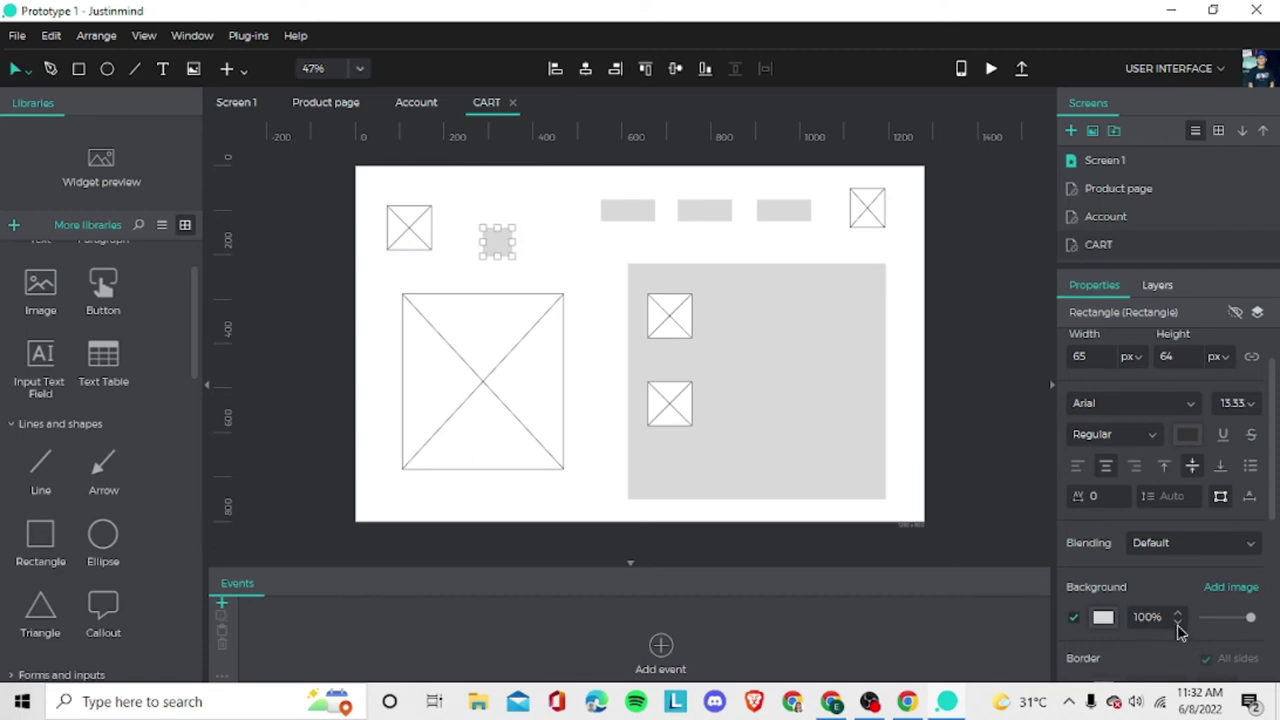
click(1103, 617)
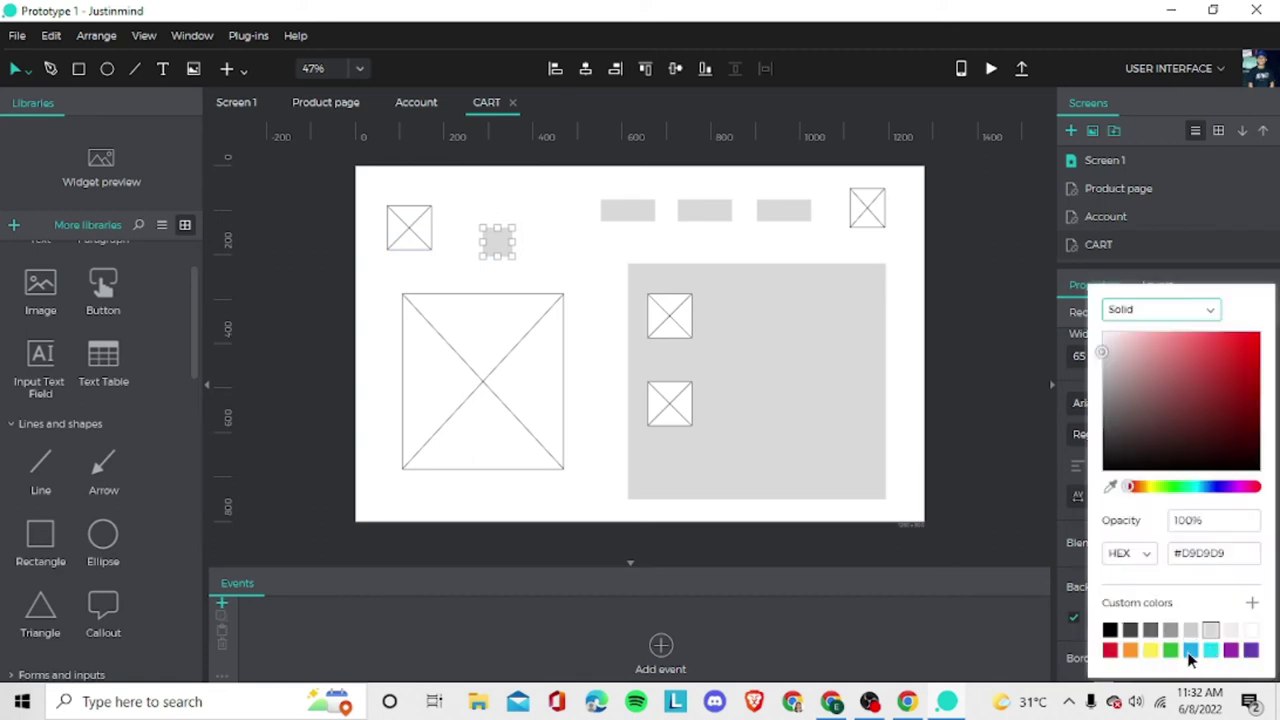
click(1190, 651)
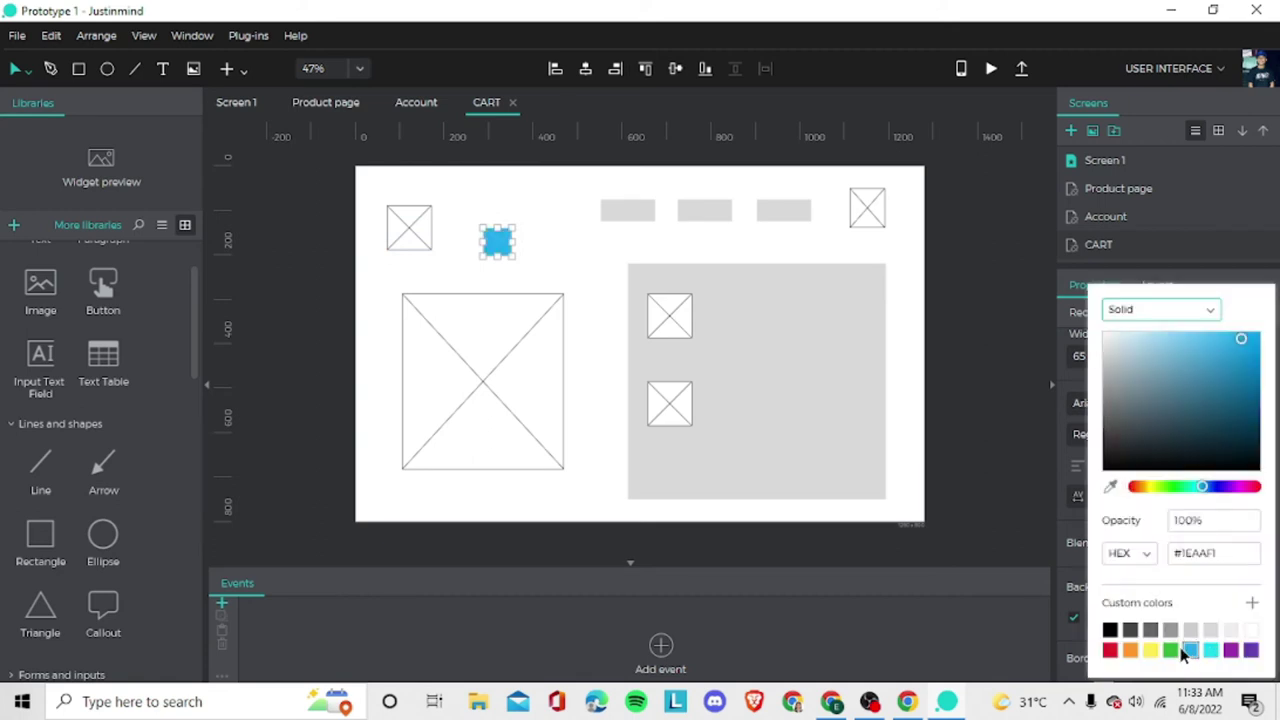
Duplicate the blue square and place one square in the grey panel beside each of the two small image placeholders.
click(503, 253)
right_click(503, 252)
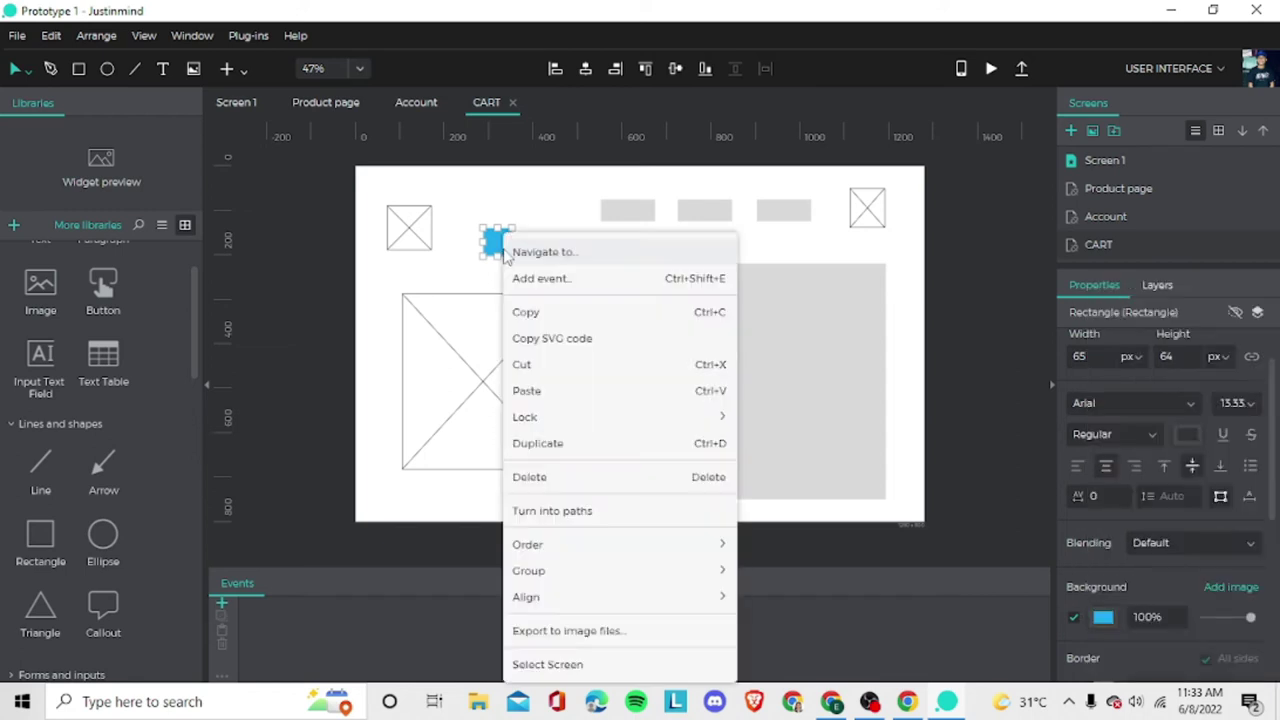
click(531, 314)
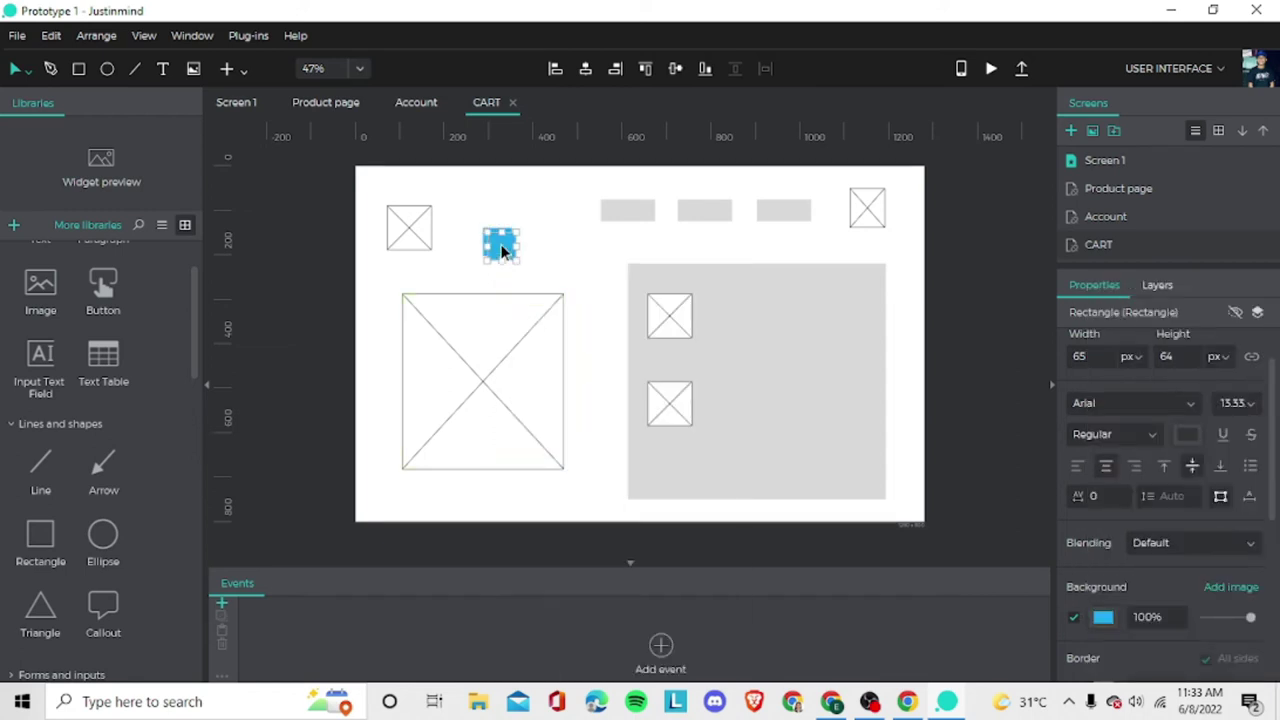
key(ctrl+v)
drag(710, 314, 735, 316)
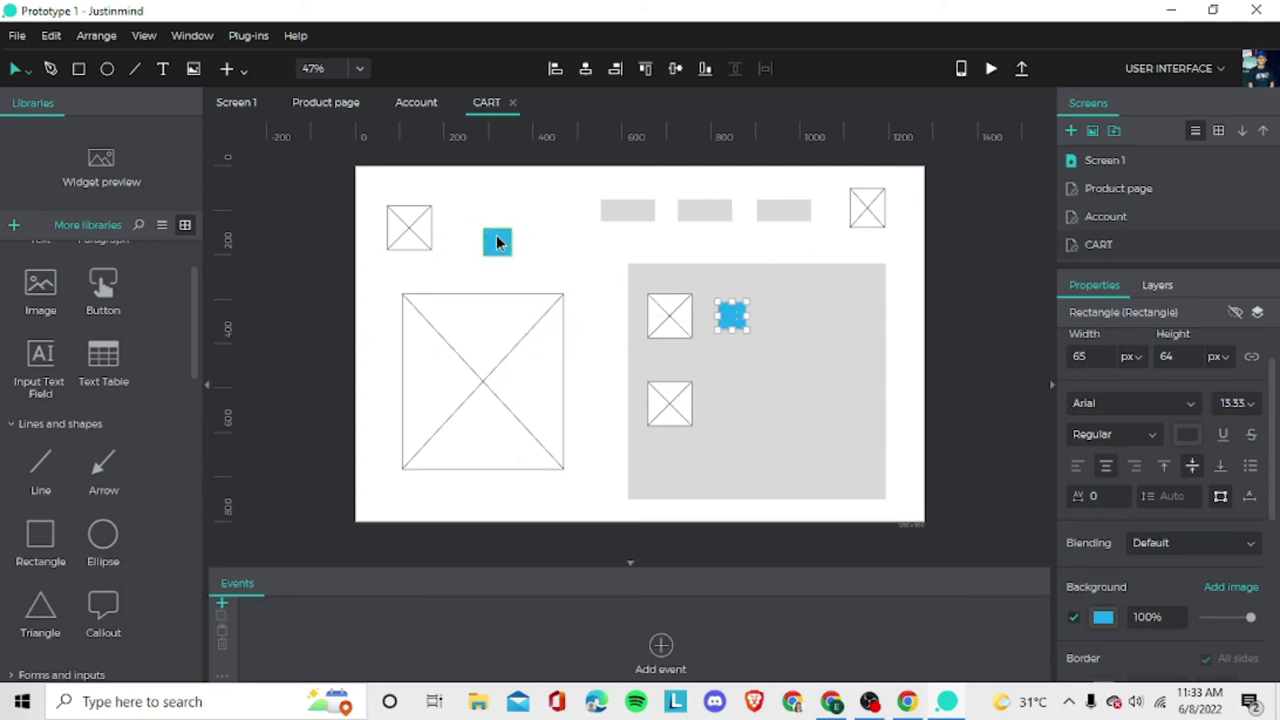
drag(500, 240, 759, 416)
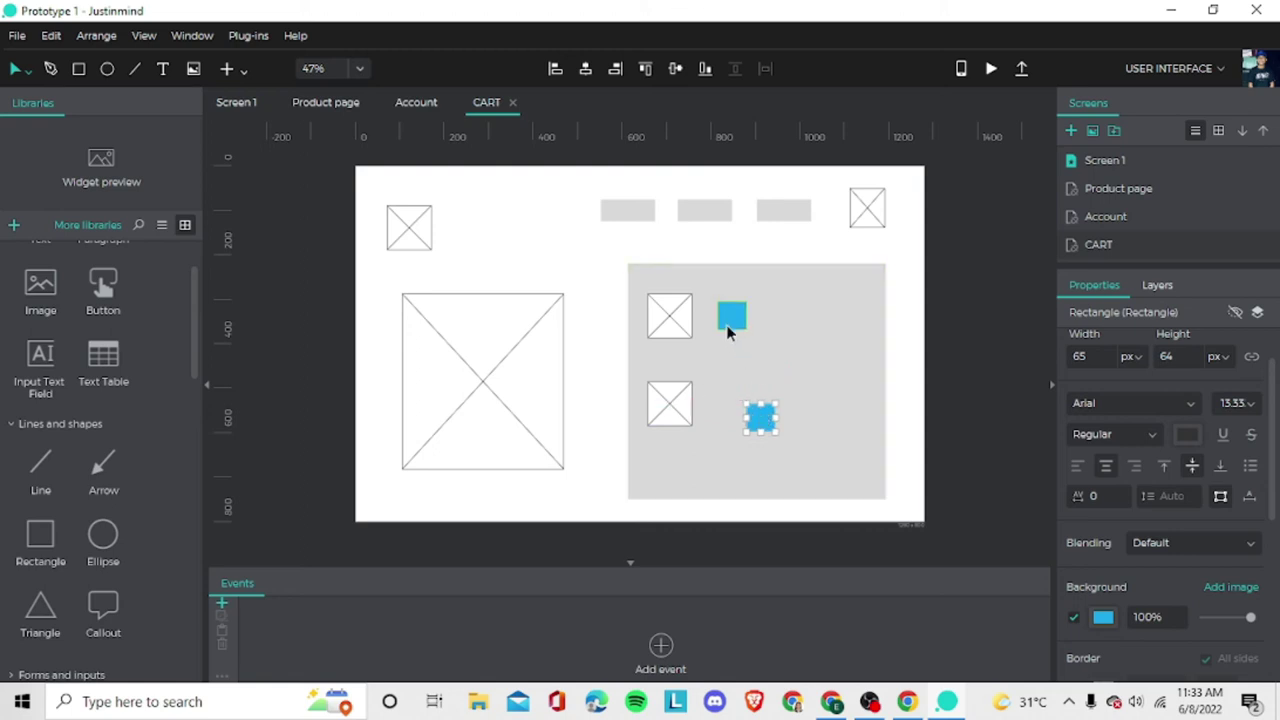
drag(731, 325, 759, 329)
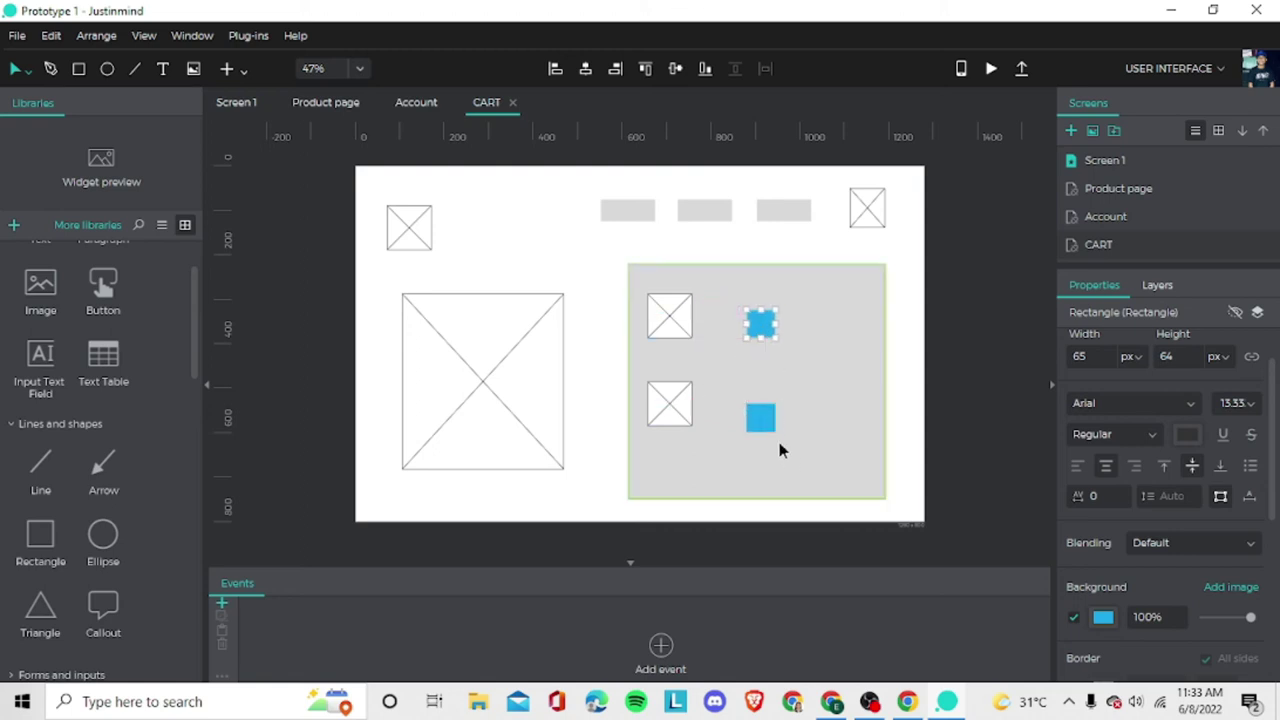
mouse_move(766, 430)
mouse_down()
mouse_move(781, 418)
mouse_move(764, 410)
mouse_up()
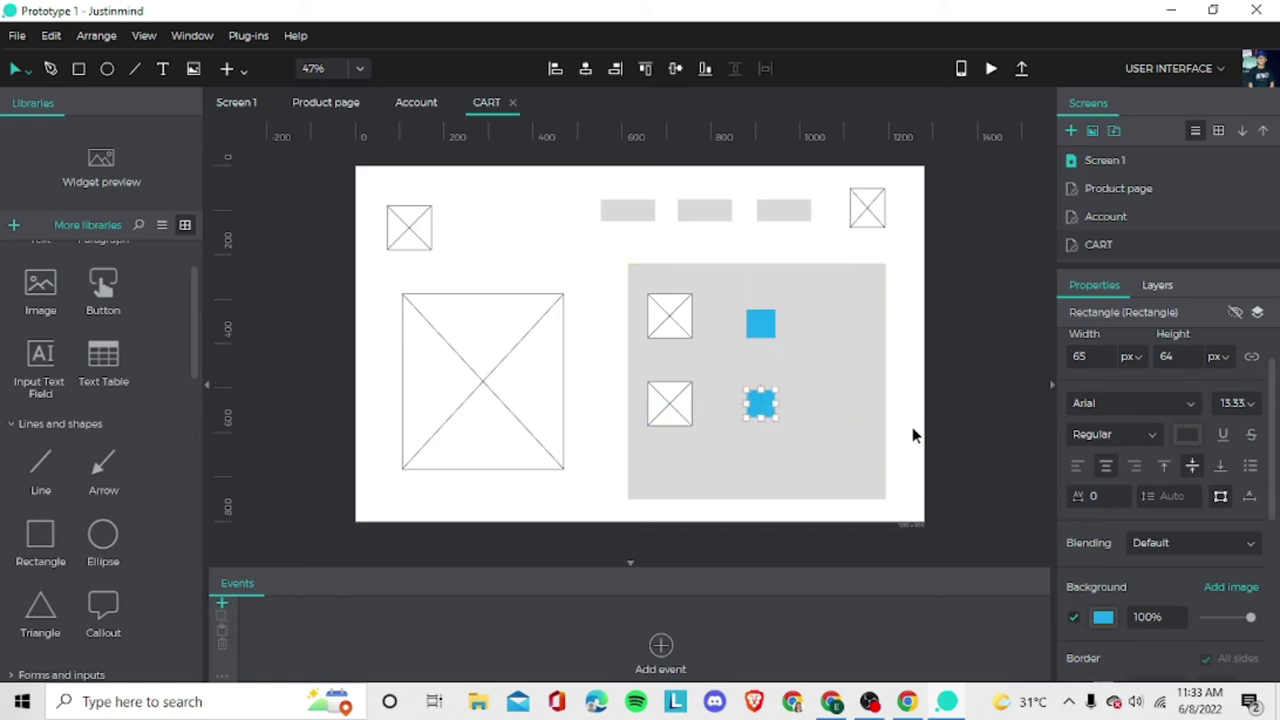
Enlarge the grey panel at its upper-right and lower-left corners to about 665 by 553 px.
click(881, 373)
drag(885, 258, 910, 252)
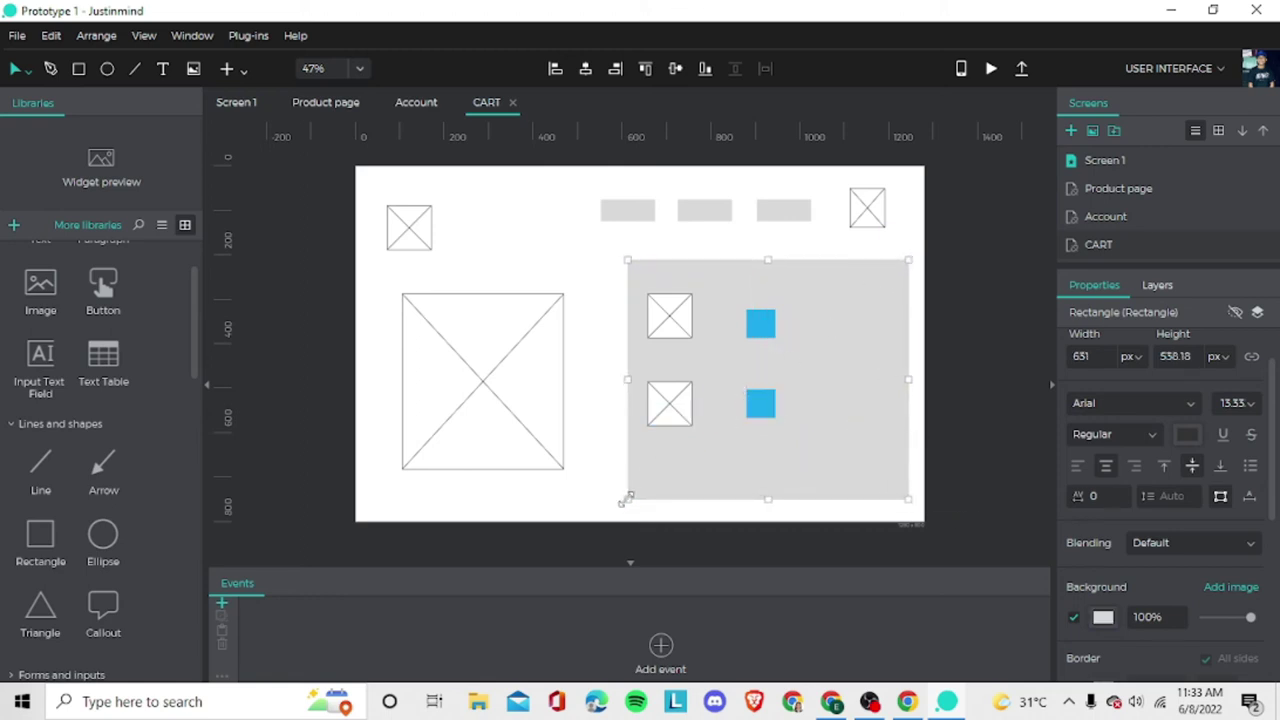
drag(626, 500, 613, 505)
Move both small image placeholders closer to the grey panel's left edge, one directly above the other.
double_click(670, 410)
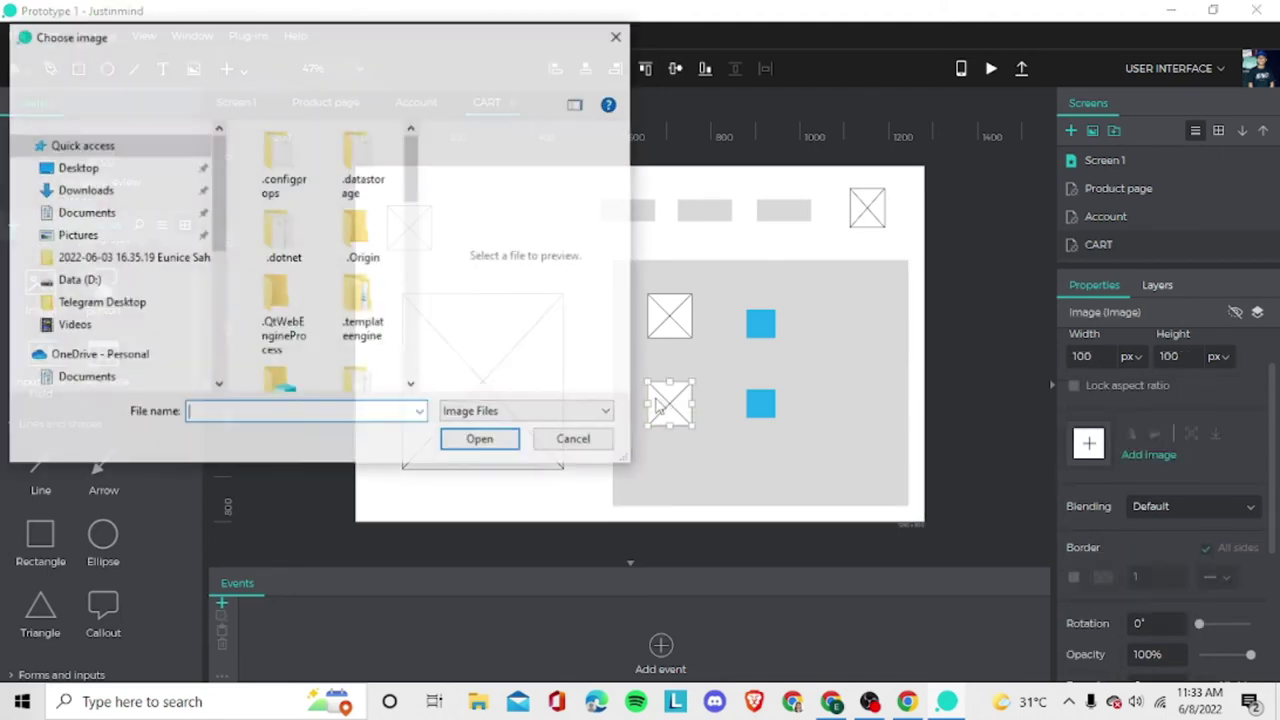
click(615, 36)
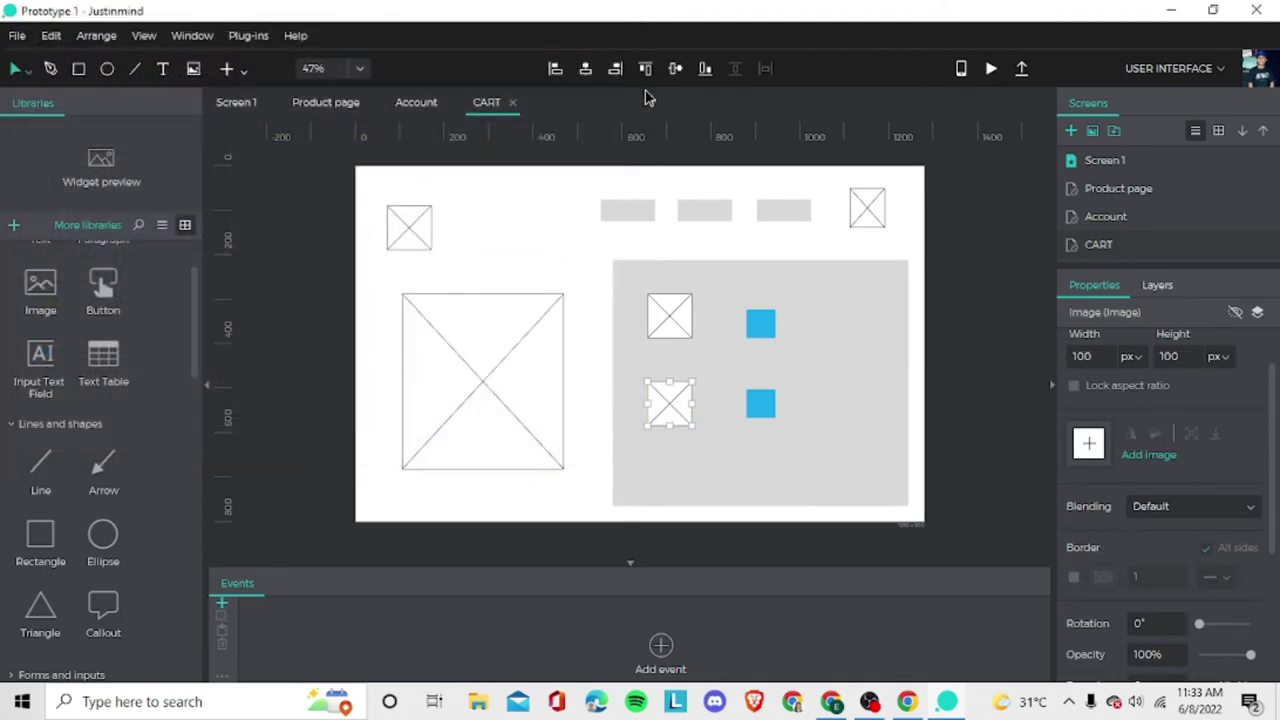
drag(659, 408, 646, 406)
double_click(672, 318)
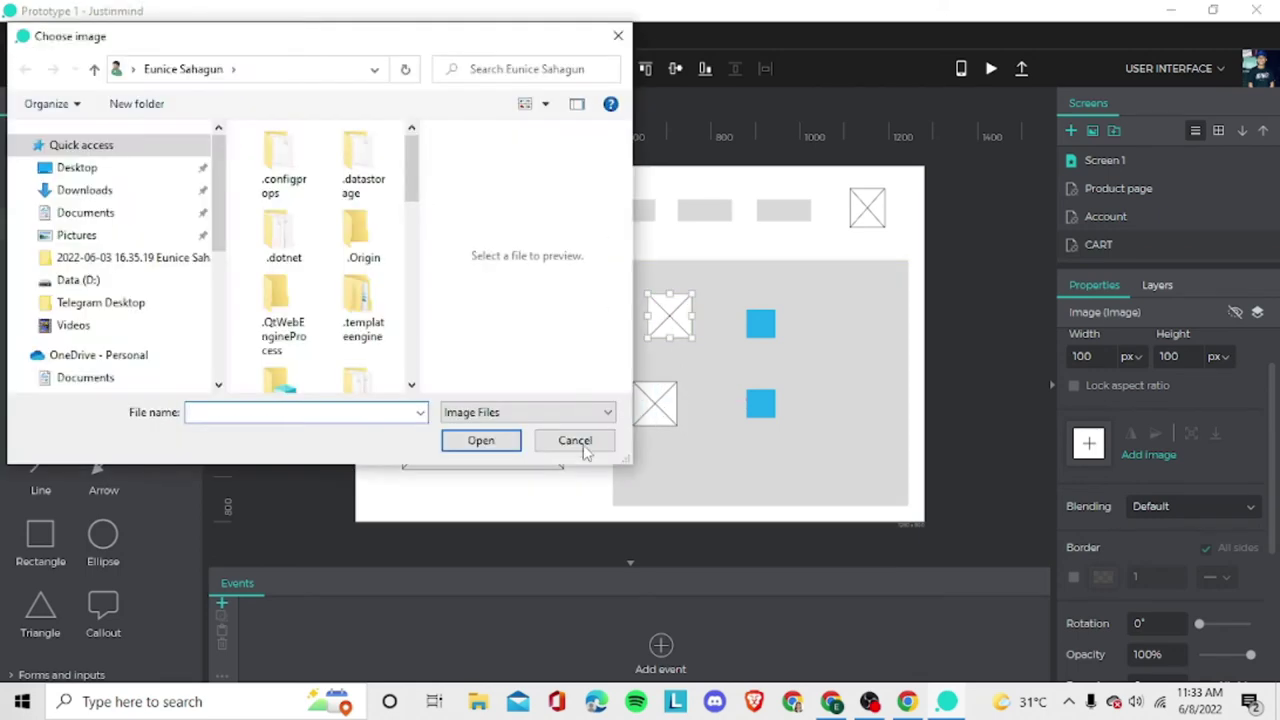
click(577, 441)
drag(674, 320, 660, 328)
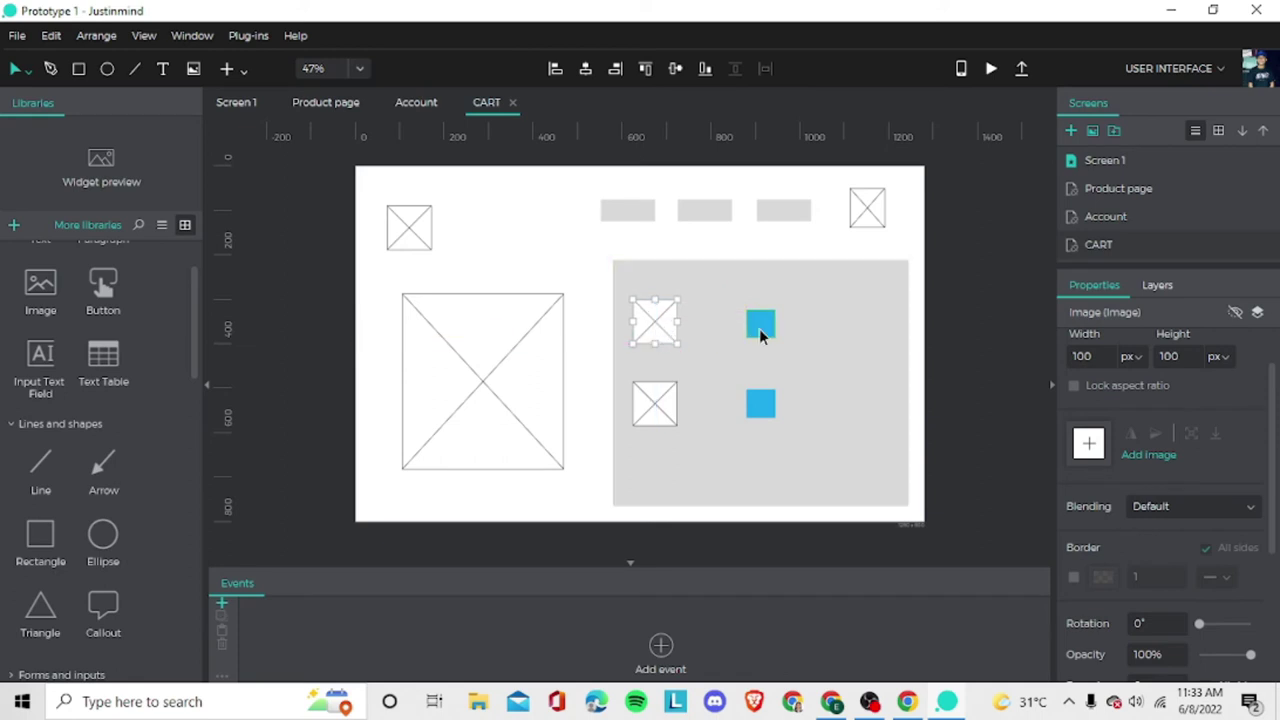
Move both blue squares closer to the image placeholders, aligned with each other and level with their placeholders.
drag(759, 337, 755, 335)
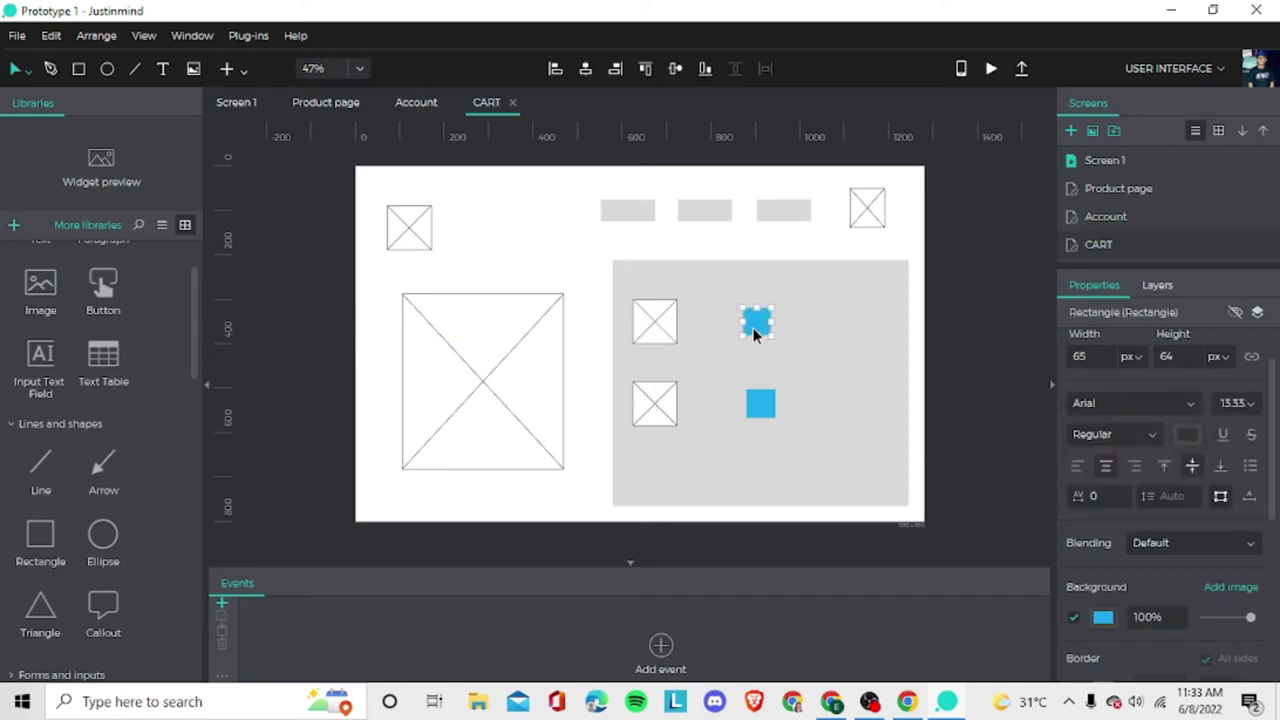
drag(757, 409, 740, 403)
drag(750, 330, 735, 332)
click(781, 350)
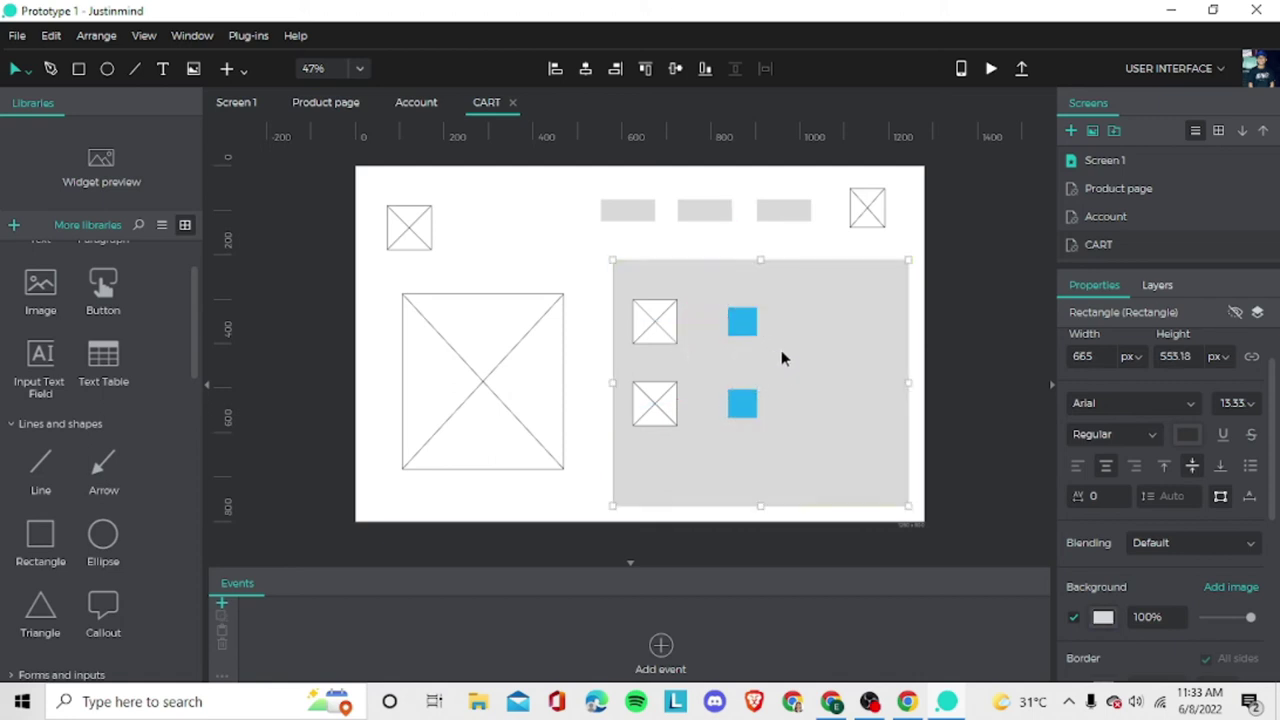
key(ctrl+v)
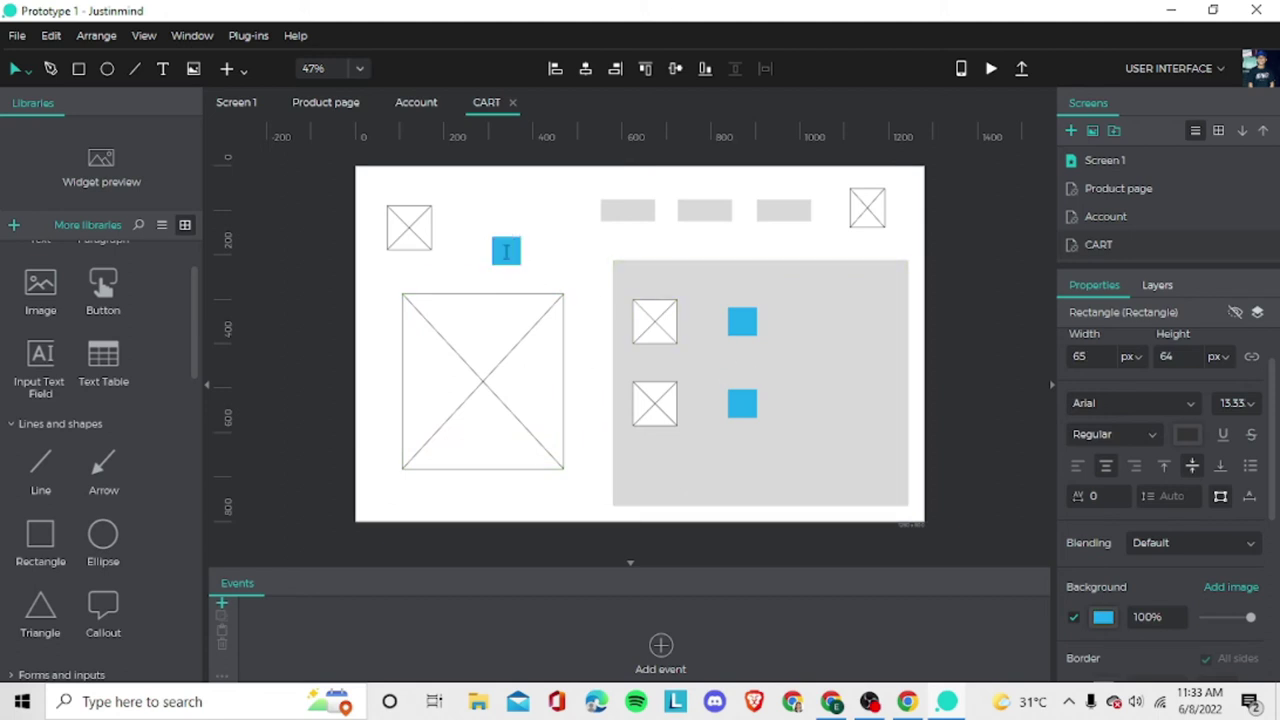
key(Delete)
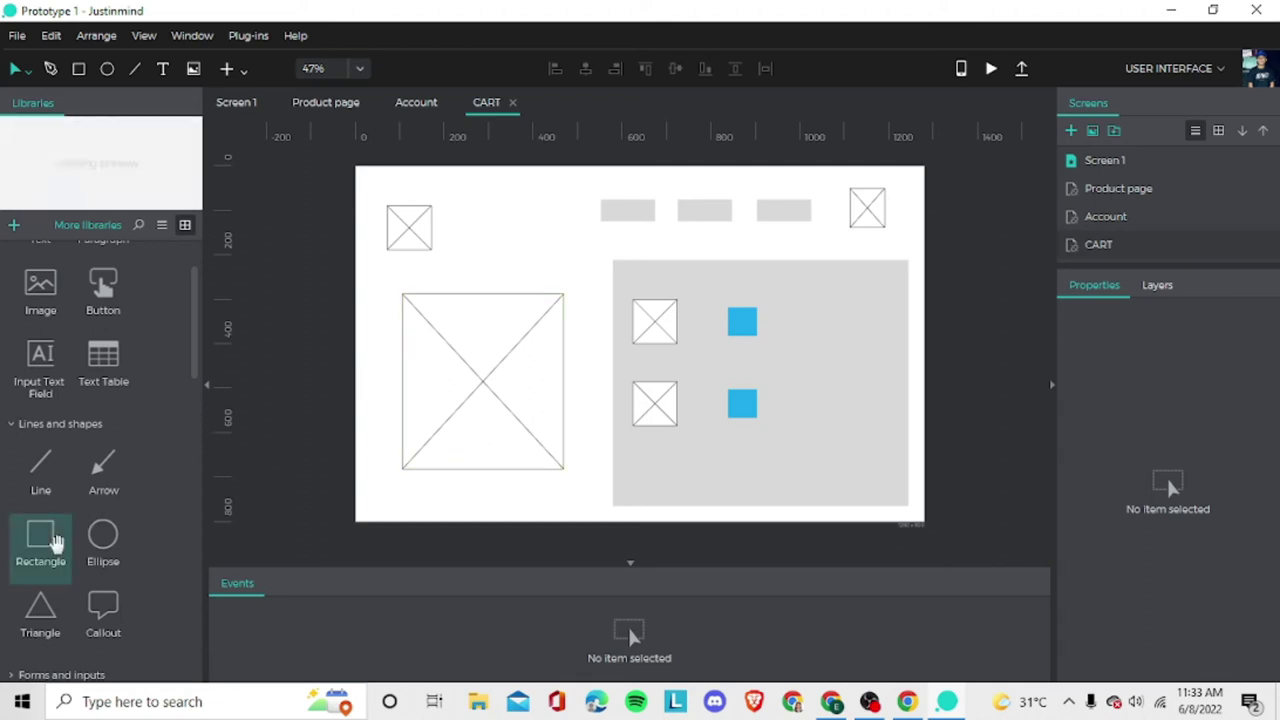
Add a rectangle of about 169 by 79 px above the large image placeholder and copy it.
drag(46, 534, 457, 240)
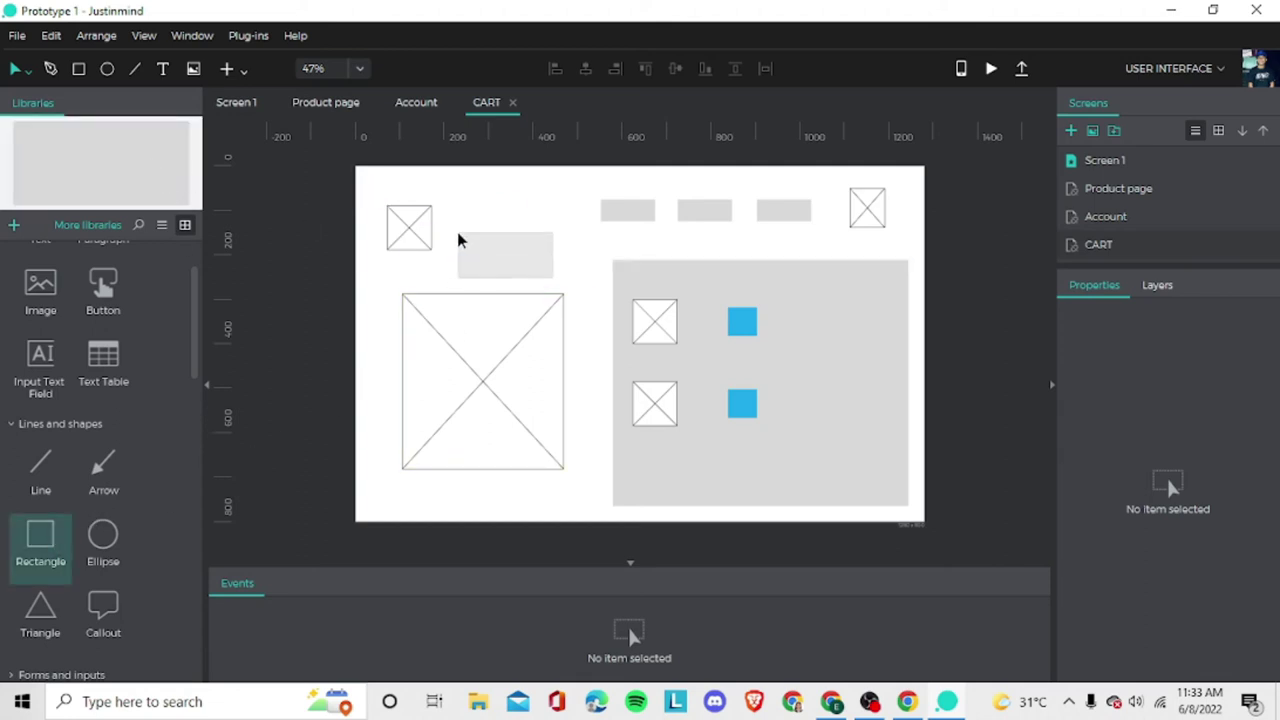
drag(553, 277, 496, 258)
right_click(507, 252)
click(563, 311)
key(ctrl+v)
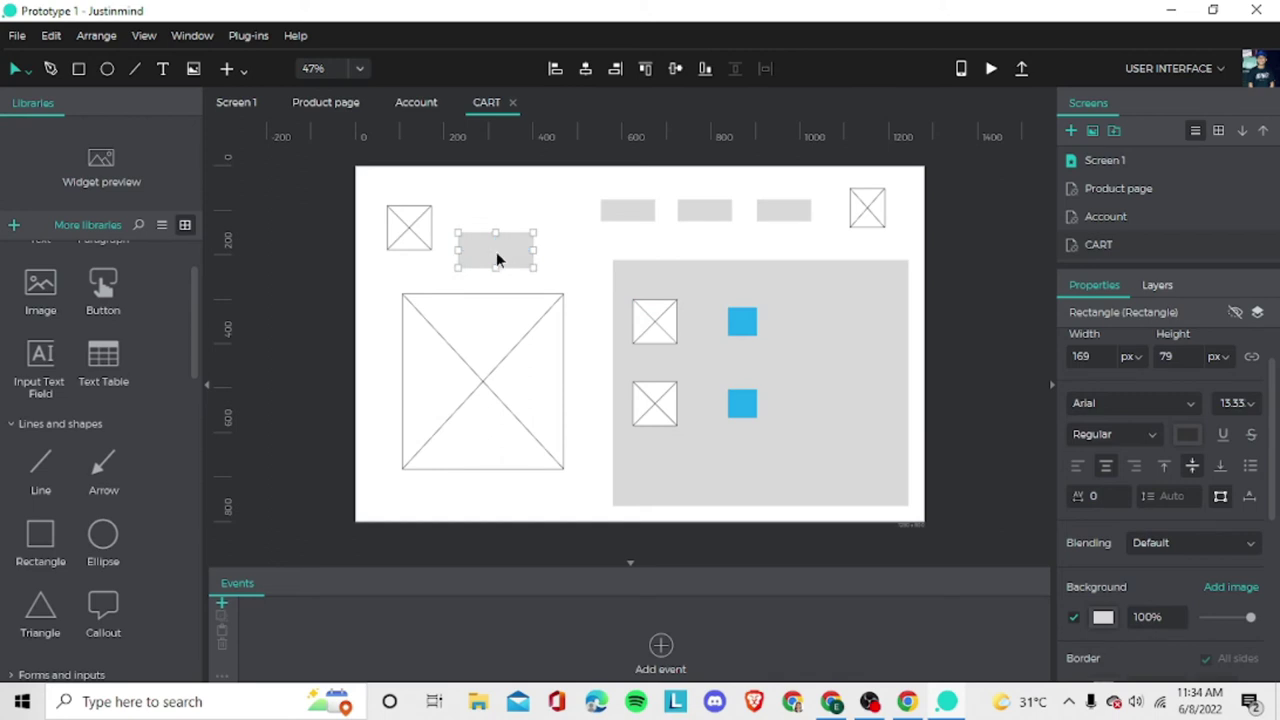
Reselect the new rectangle above the large image placeholder and open its background colour settings.
key(Escape)
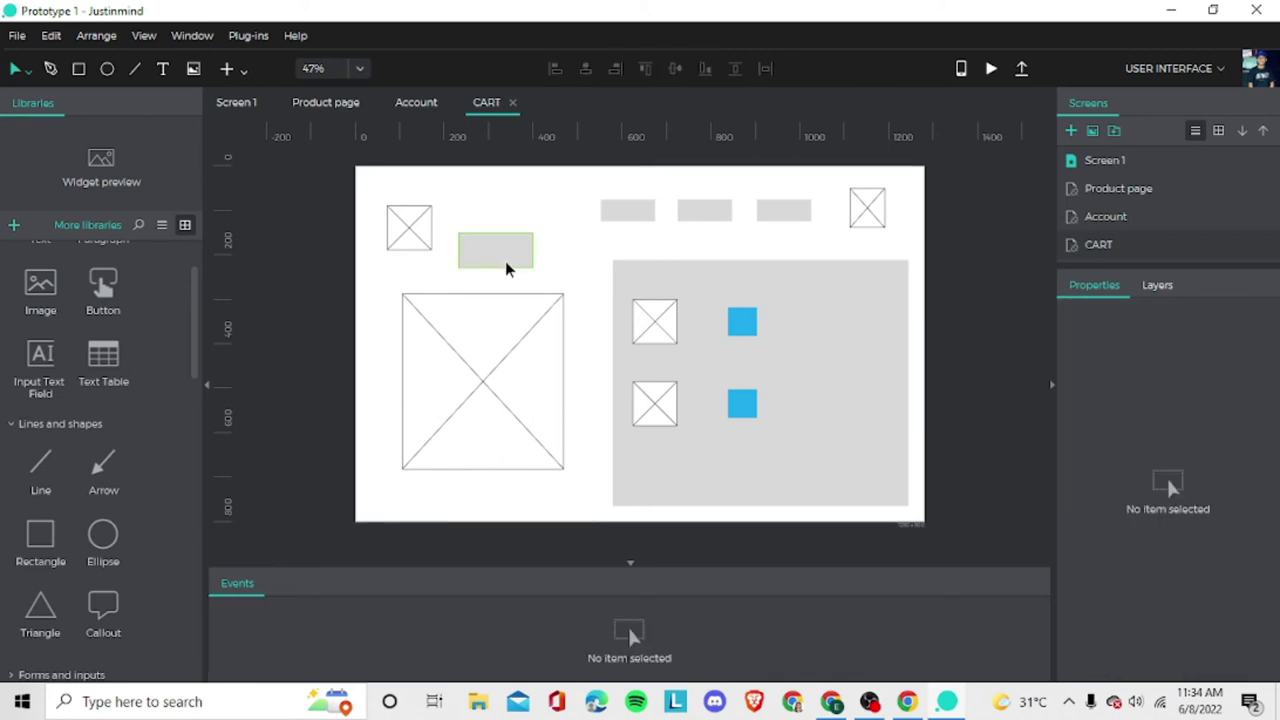
click(505, 261)
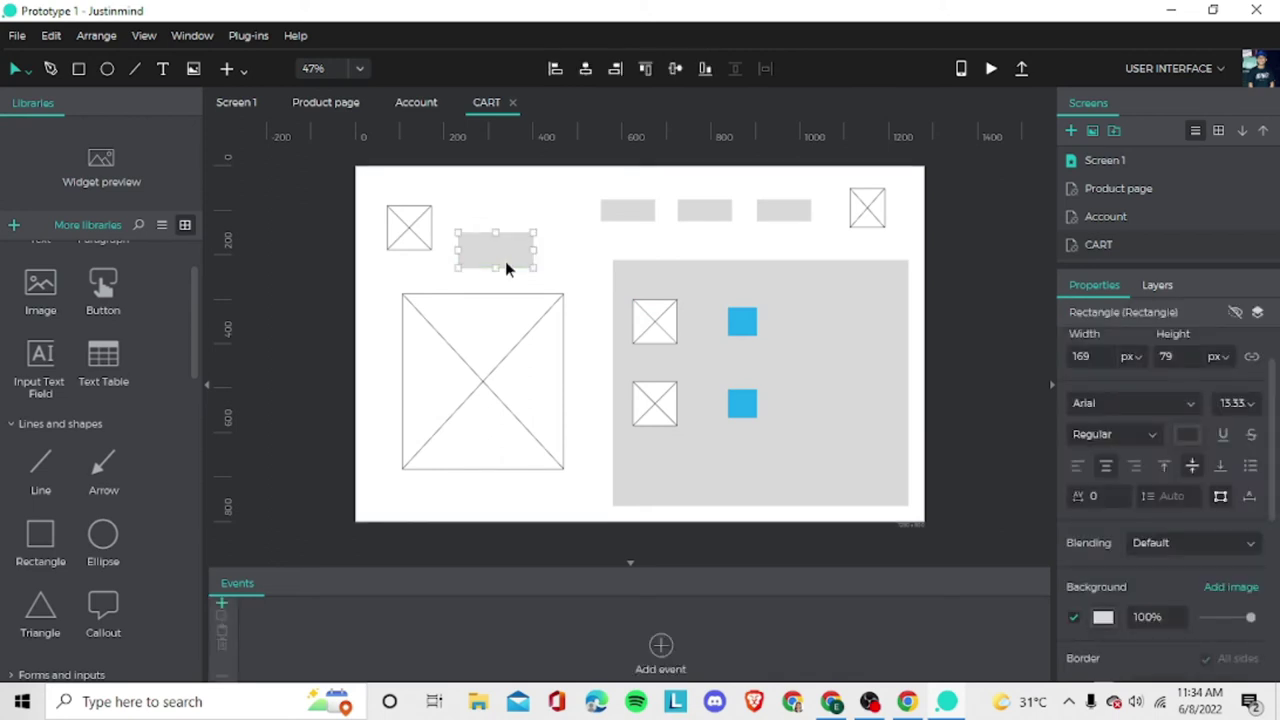
click(1103, 617)
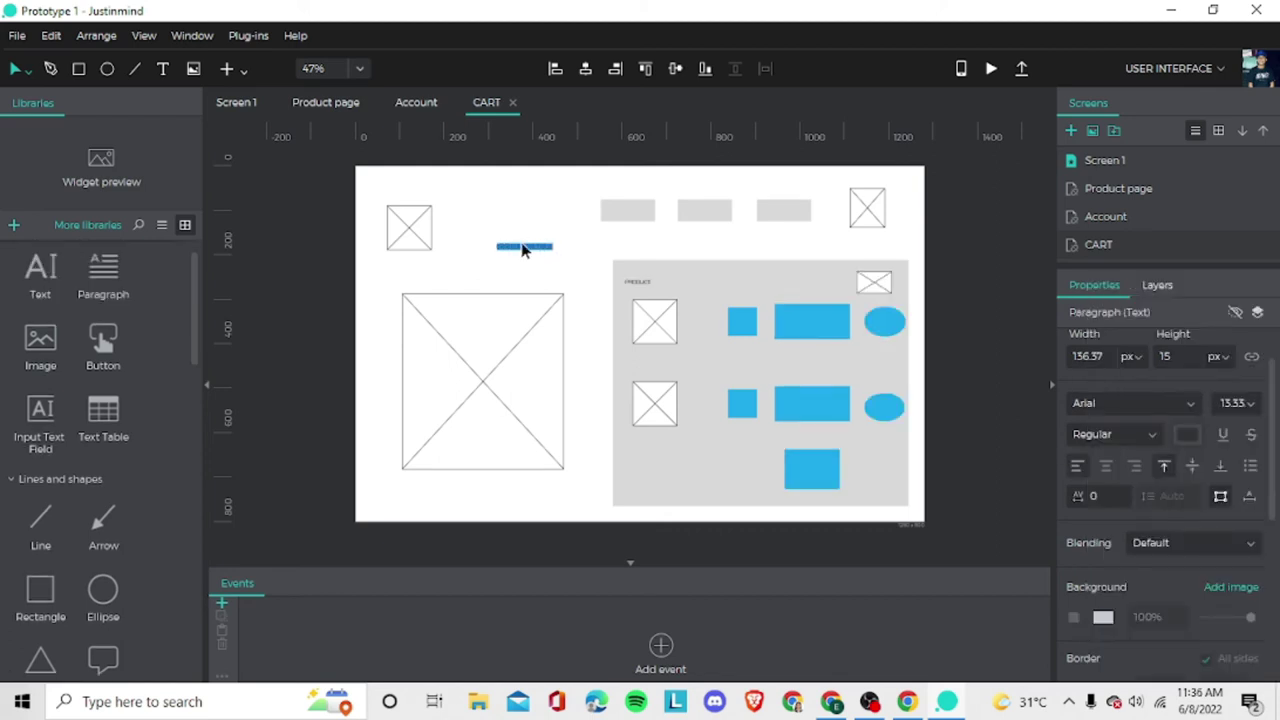
Delete the stray text element above the large image placeholder.
click(531, 258)
click(528, 247)
click(563, 251)
double_click(549, 244)
key(BackSpace)
click(577, 260)
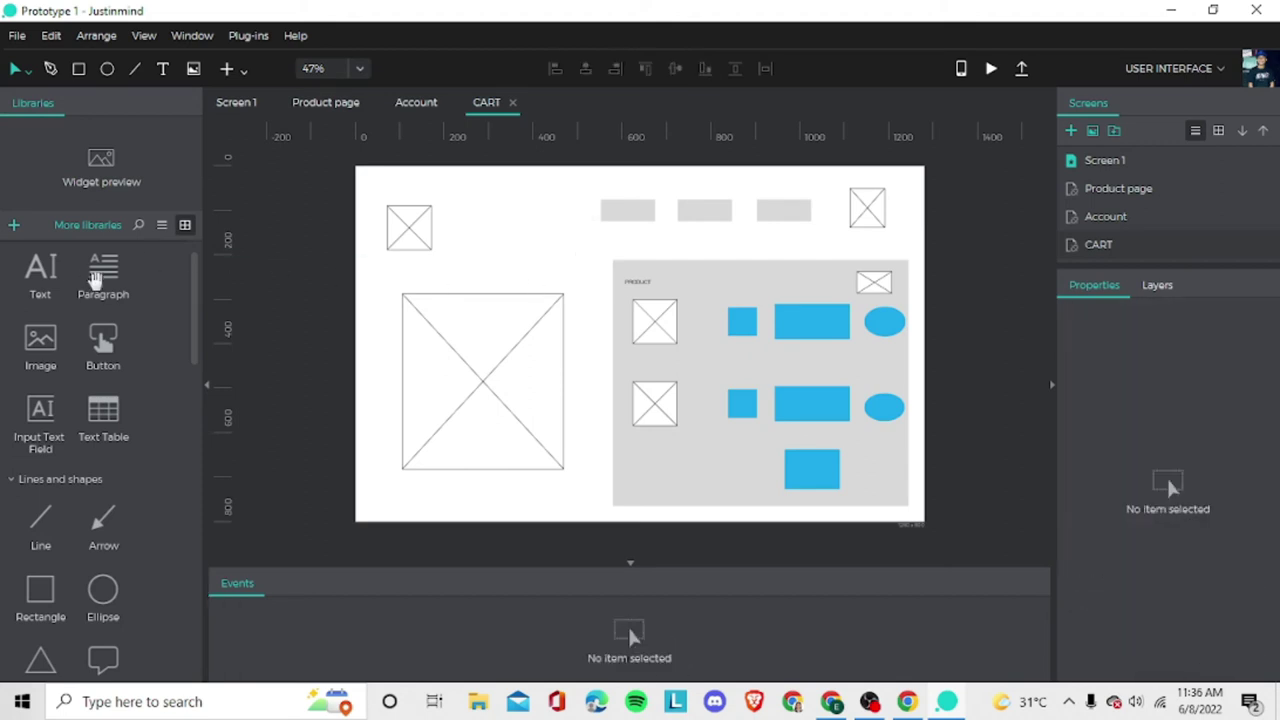
Add the text label "PRODUCT DETAILS" beside the PRODUCT label along the grey panel's upper edge.
drag(40, 272, 678, 282)
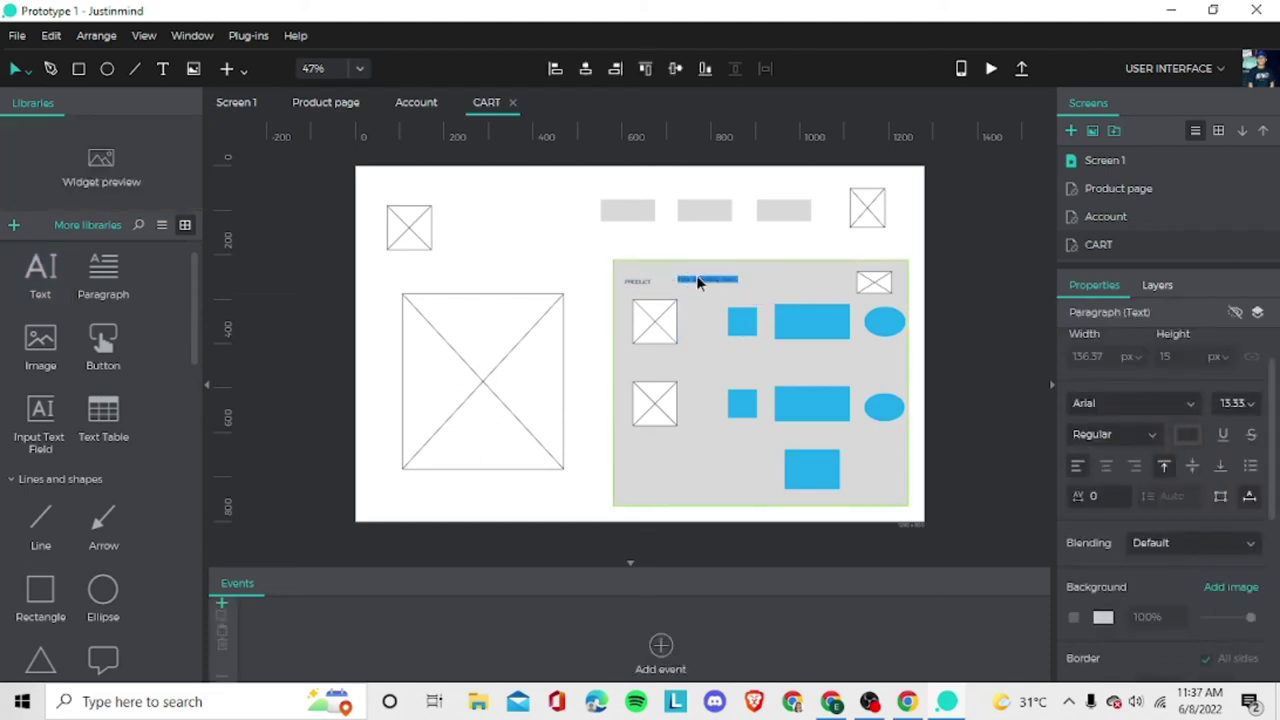
text(PRODUCT DETAI)
text(IL)
click(554, 249)
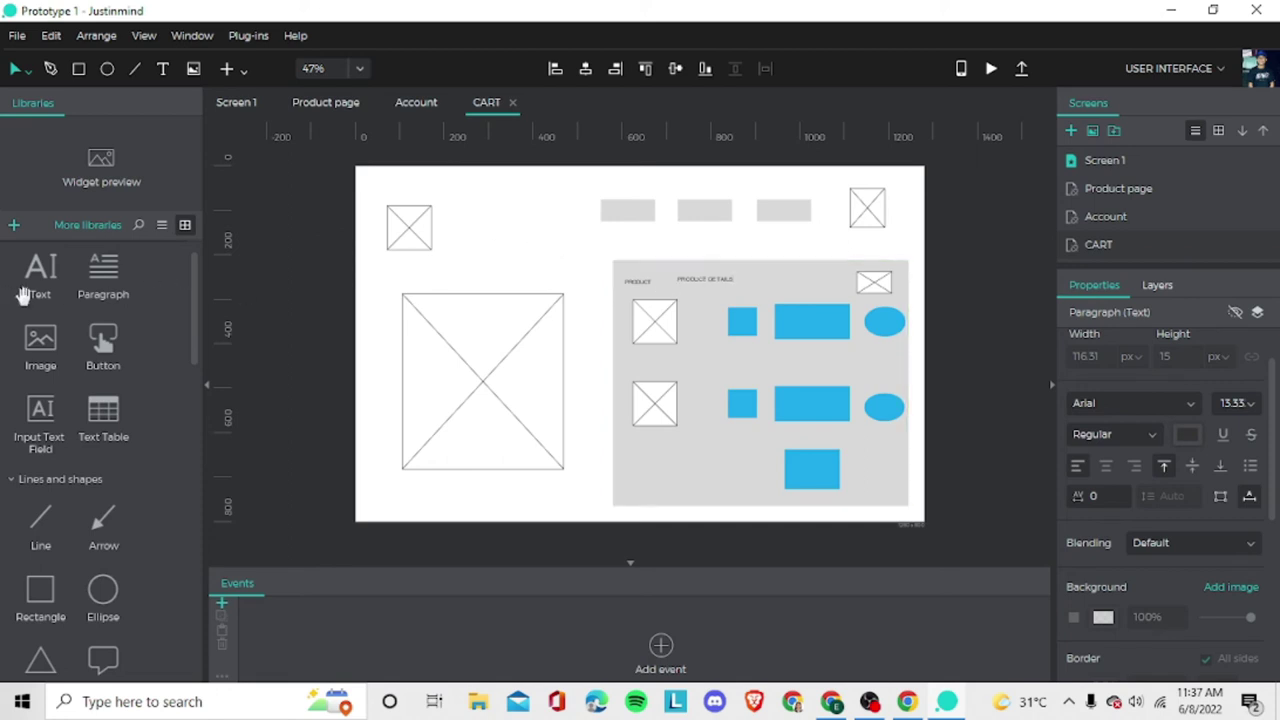
Add the text label "SUB TOTAL" after the PRODUCT DETAILS label in the grey panel.
drag(26, 286, 764, 274)
text(SIZE)
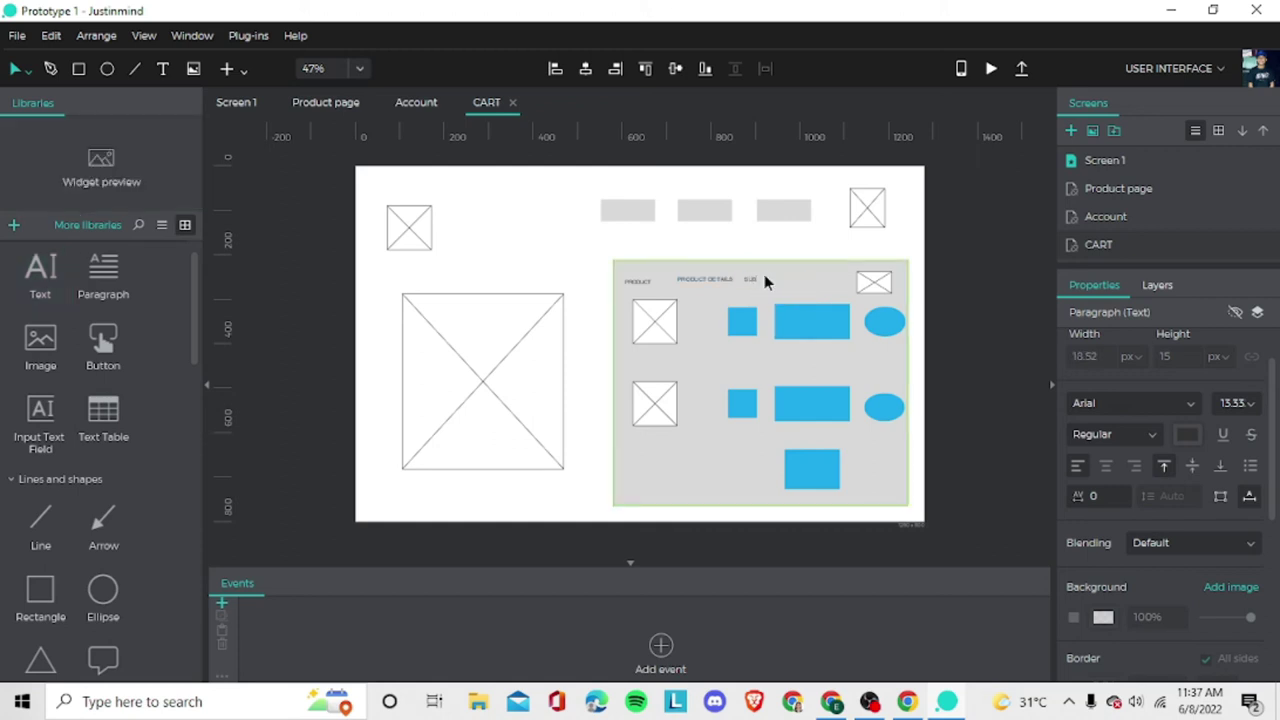
text( TOTAL)
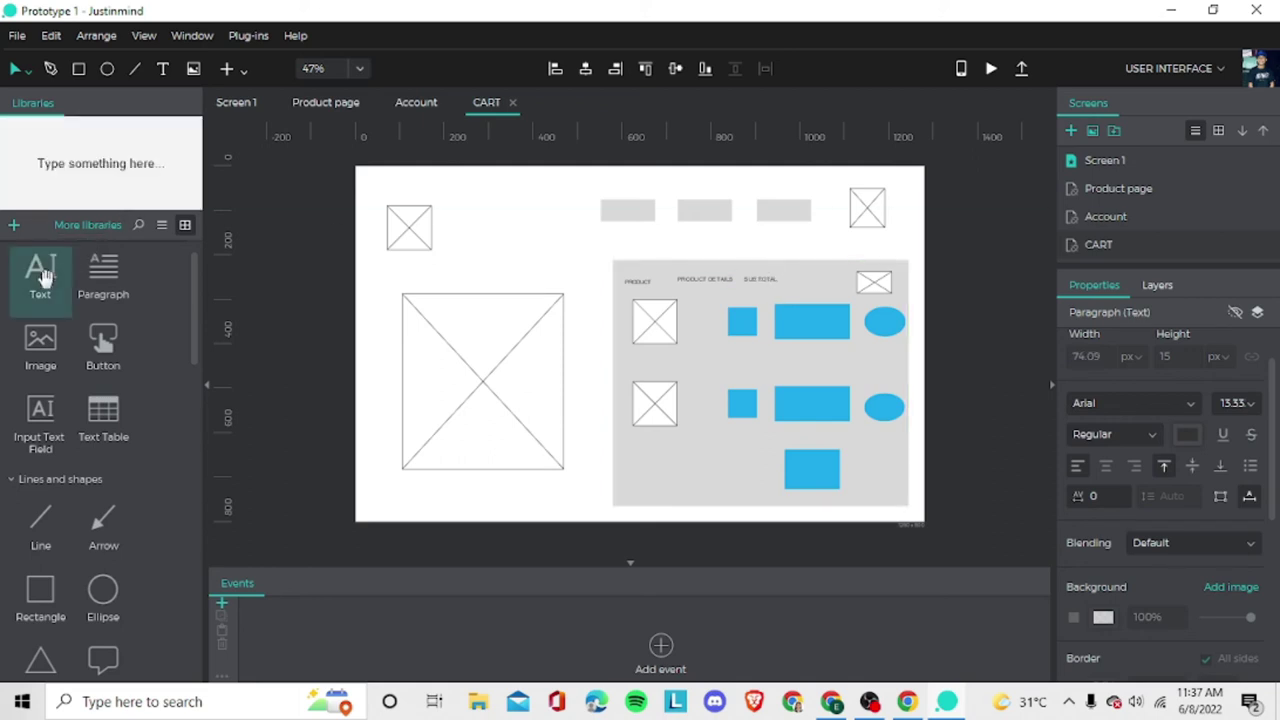
Add the text label "EDIT CART" after the SUB TOTAL label in the grey panel.
drag(43, 276, 828, 283)
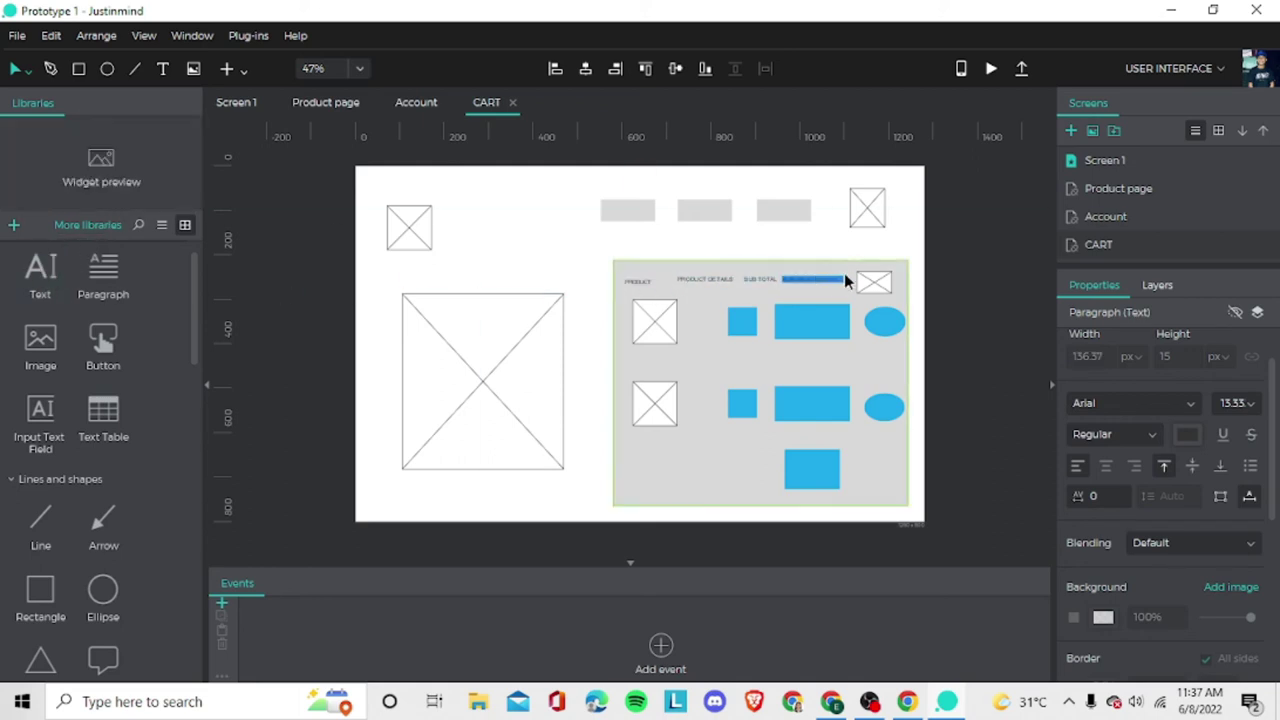
text(EDIT CARTT)
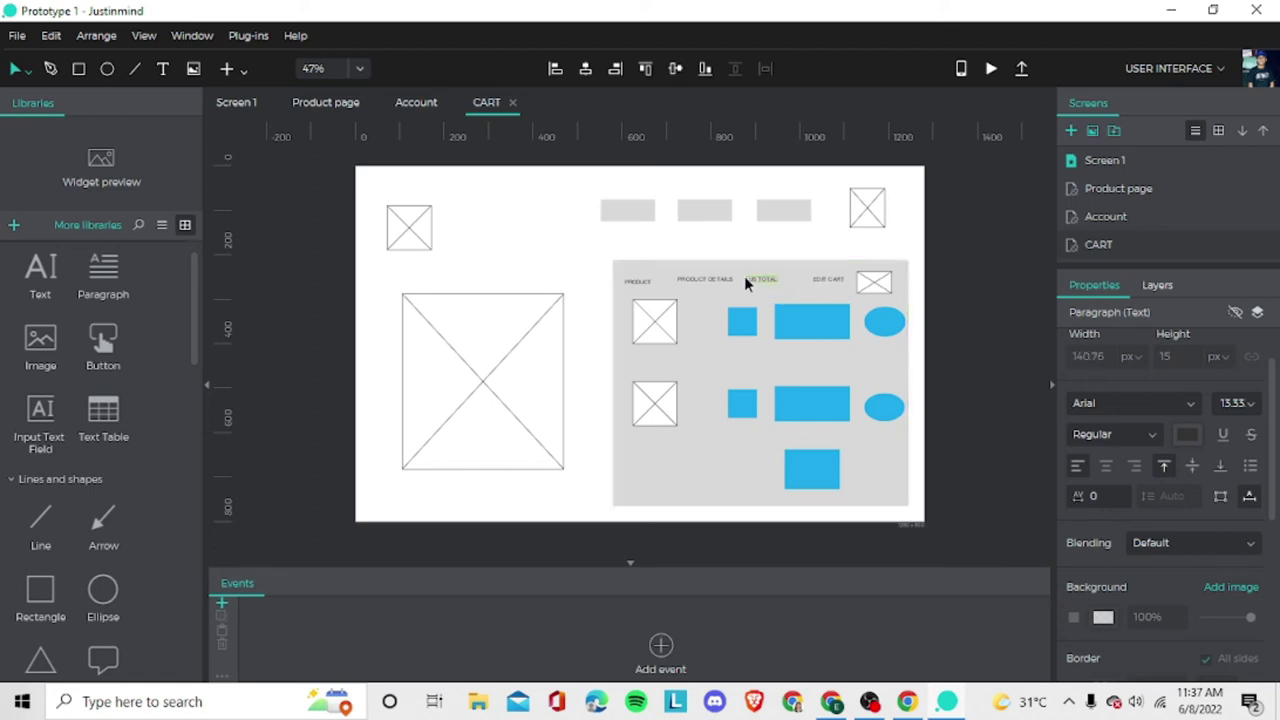
click(741, 280)
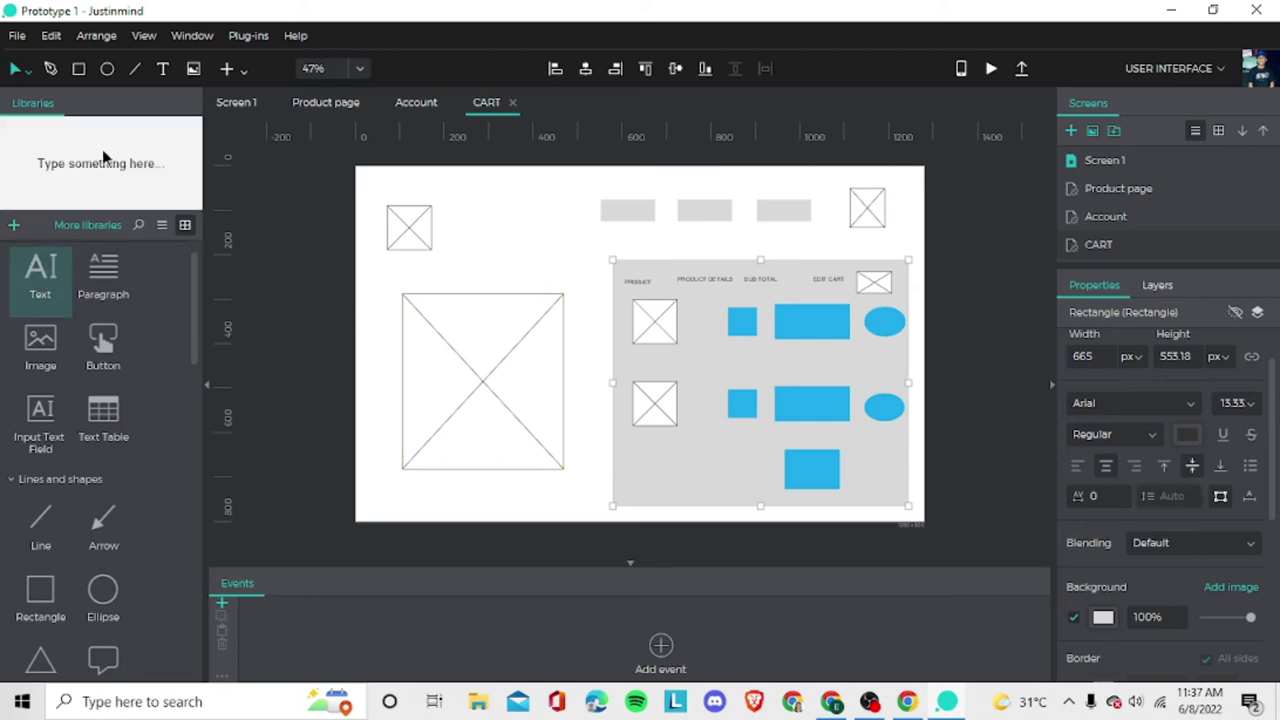
Add a default text element beside the first product image and narrow it to fit before the blue square.
drag(103, 160, 684, 322)
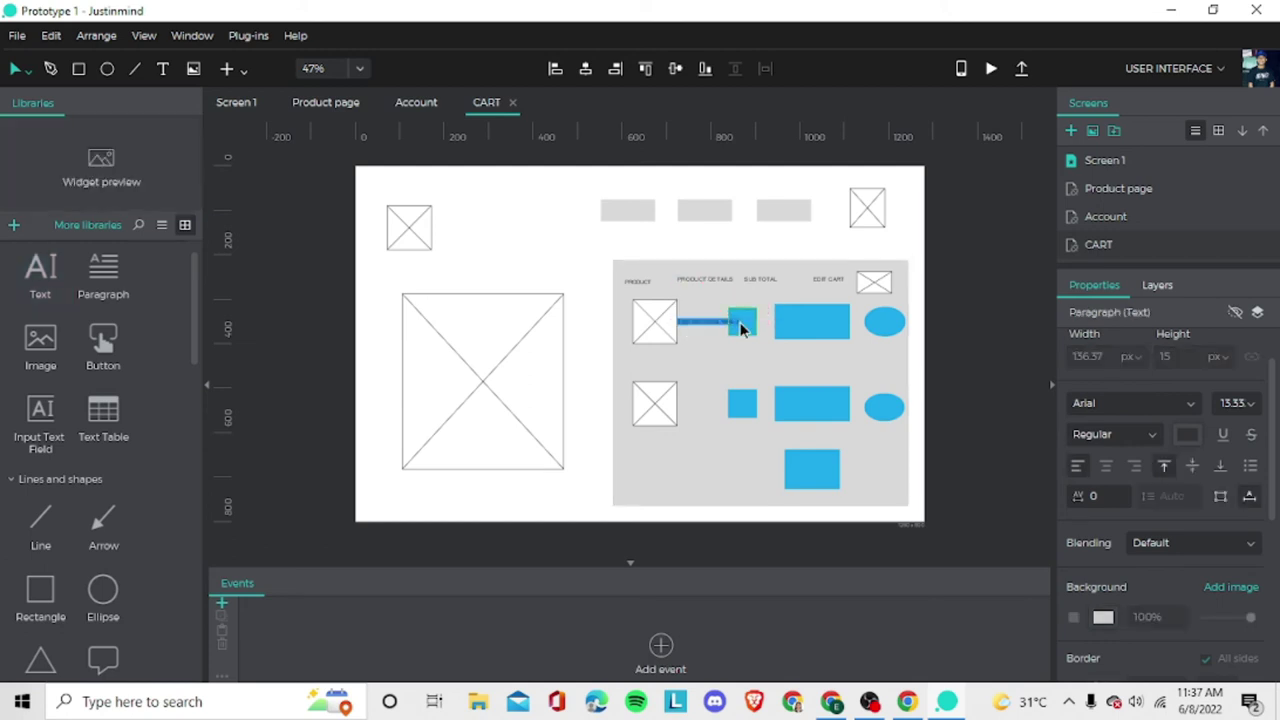
click(745, 320)
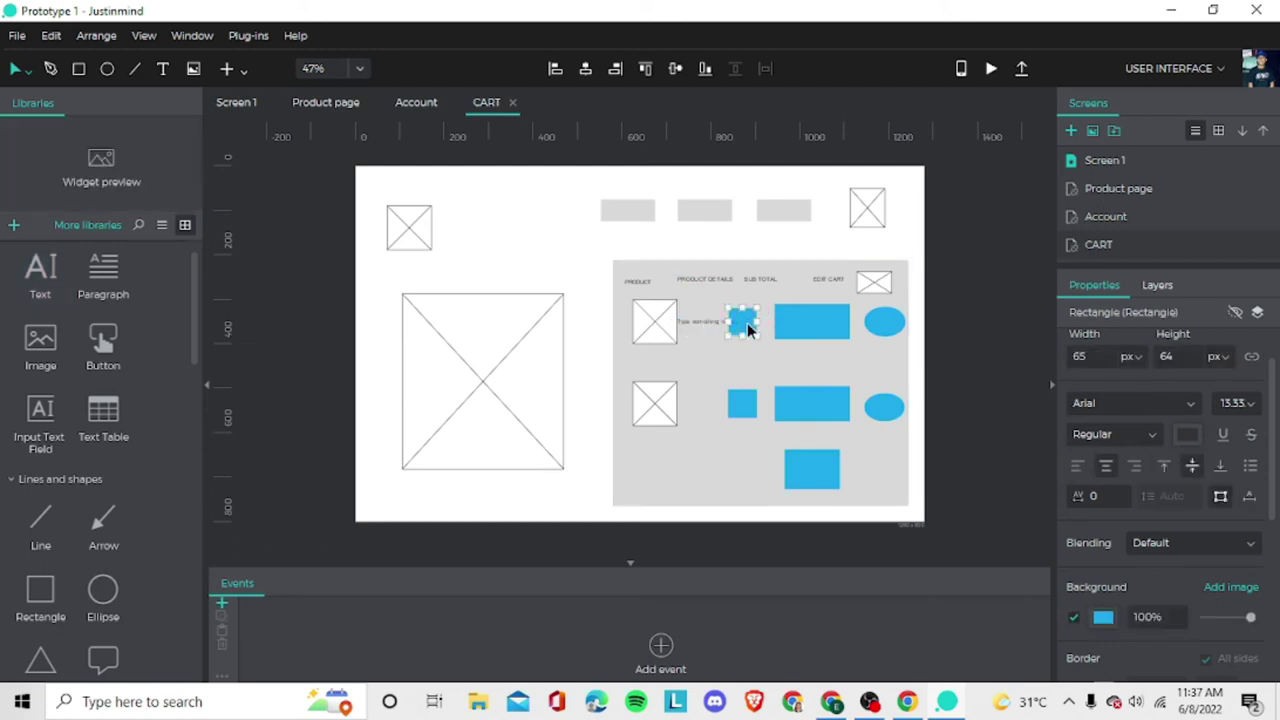
click(738, 322)
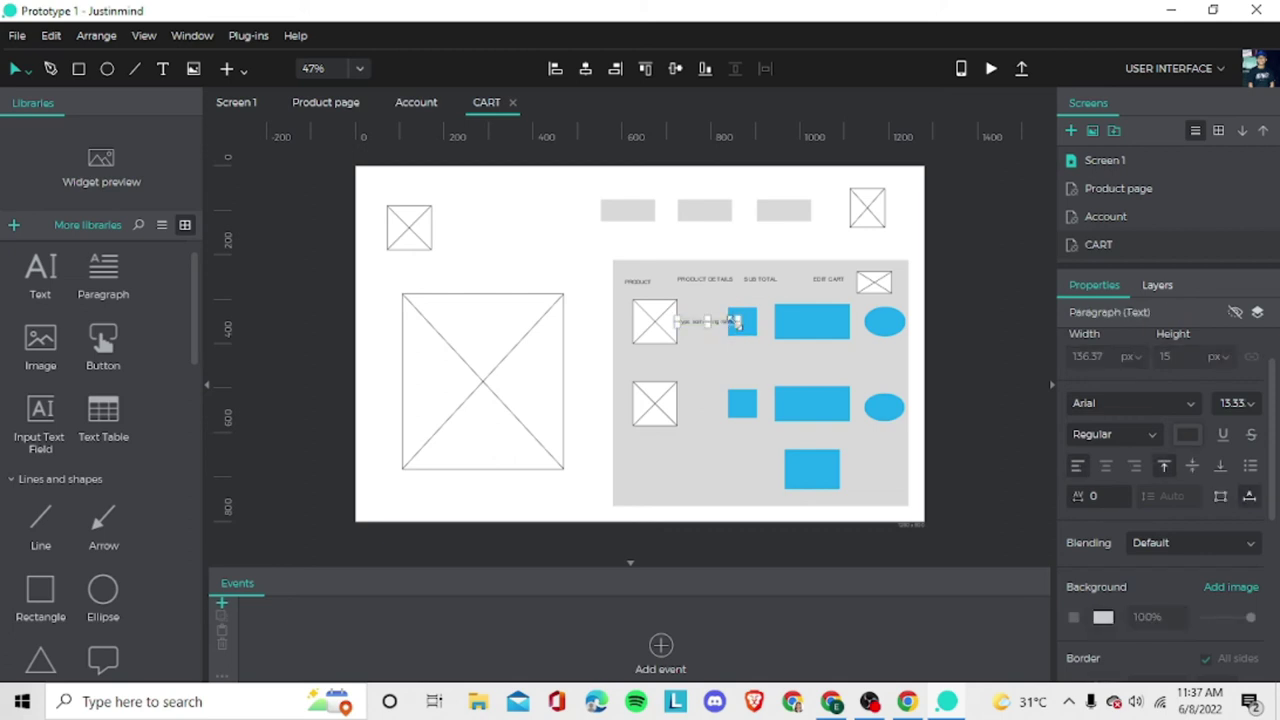
drag(737, 321, 692, 329)
click(545, 260)
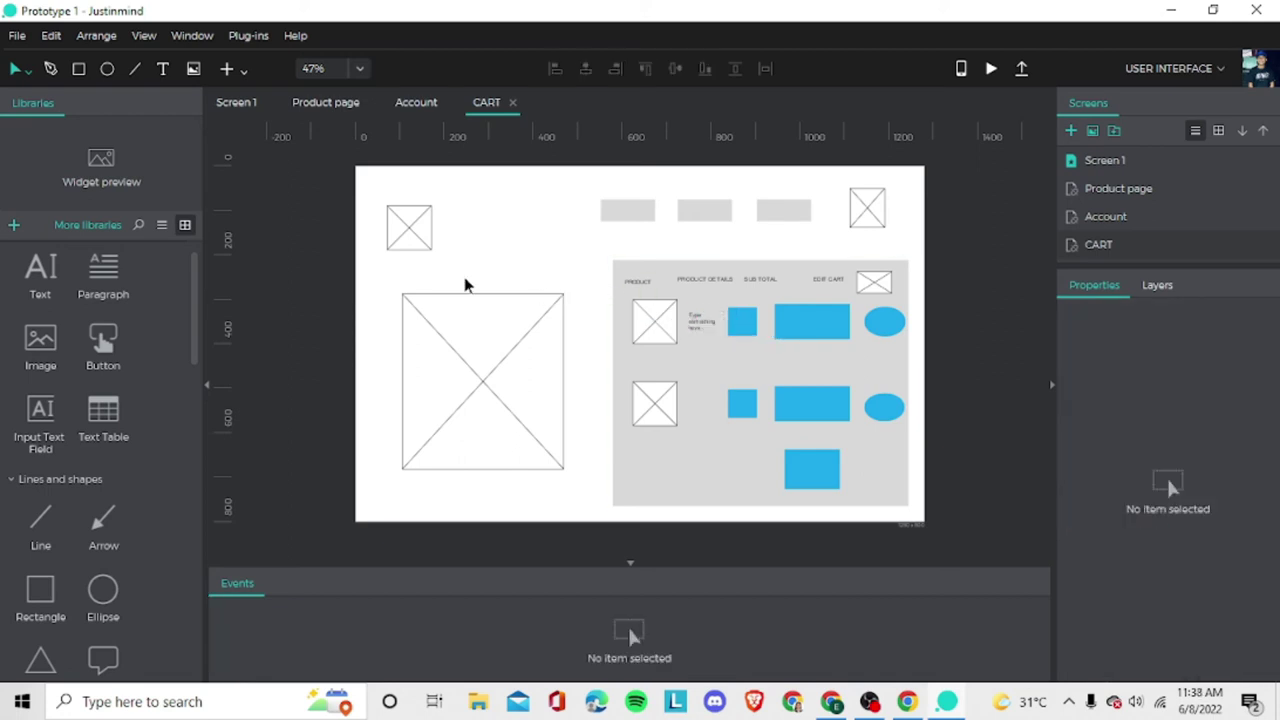
drag(50, 273, 700, 392)
click(707, 397)
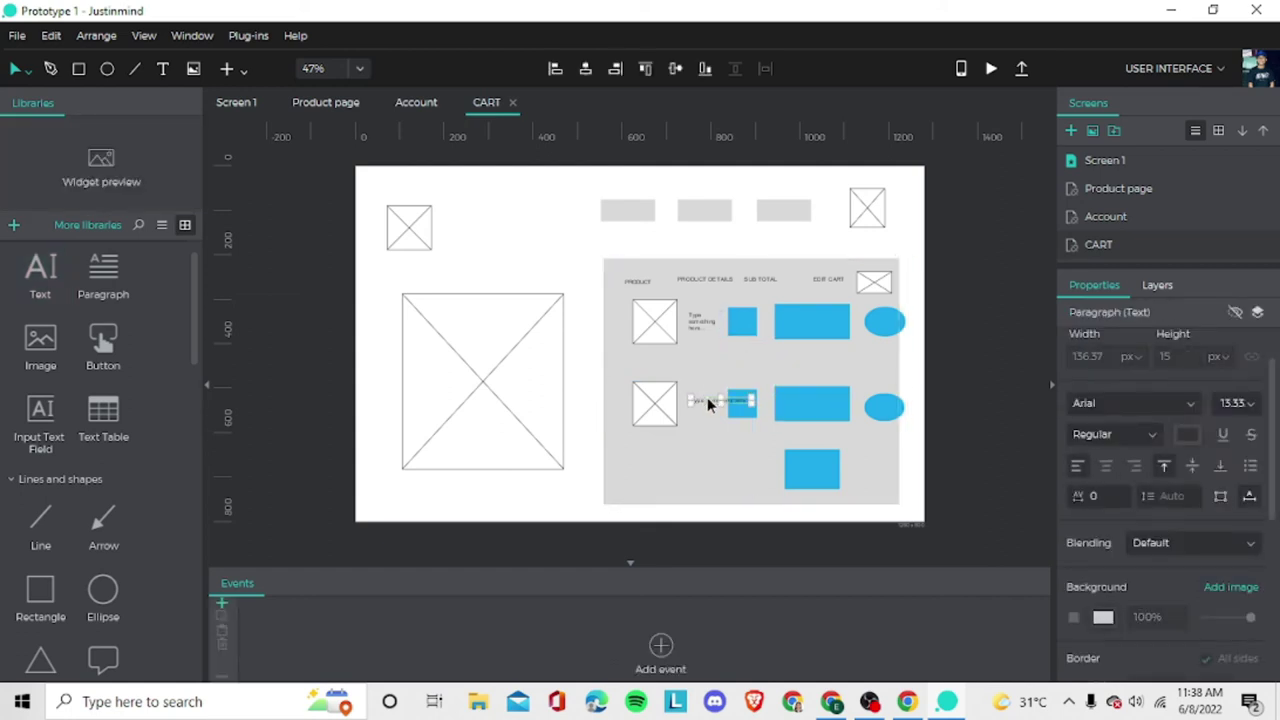
double_click(707, 397)
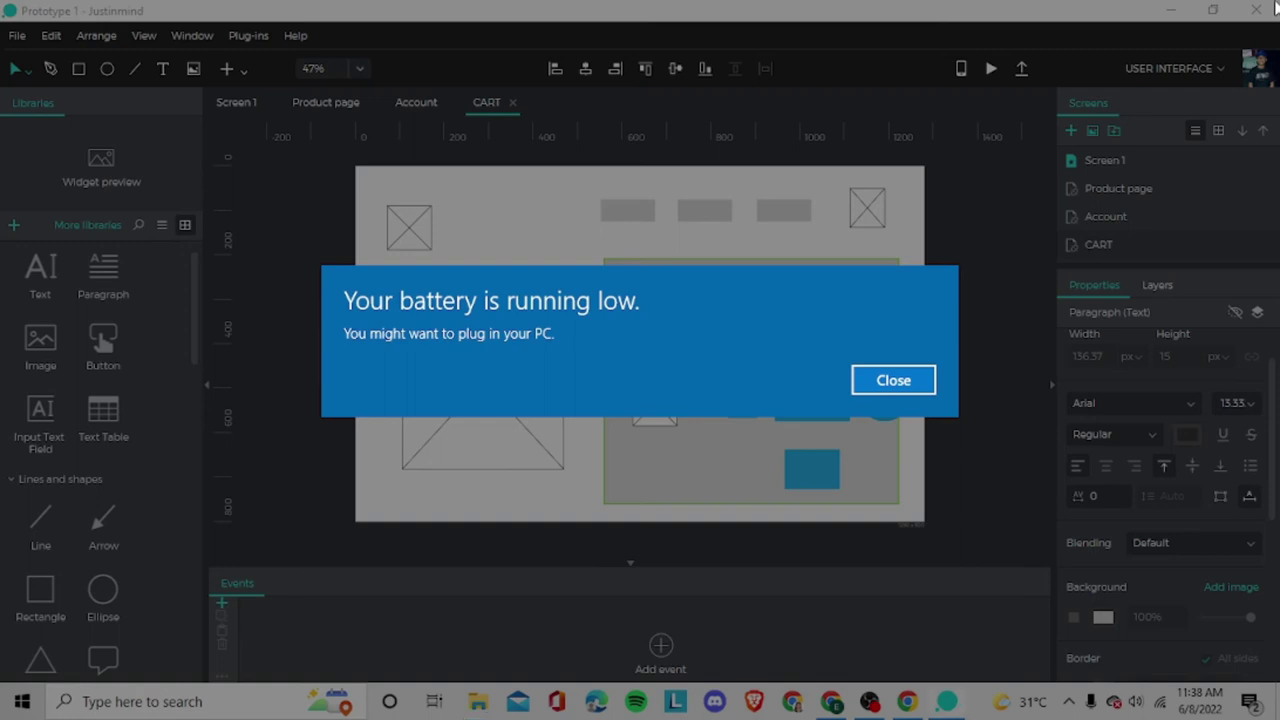
click(893, 380)
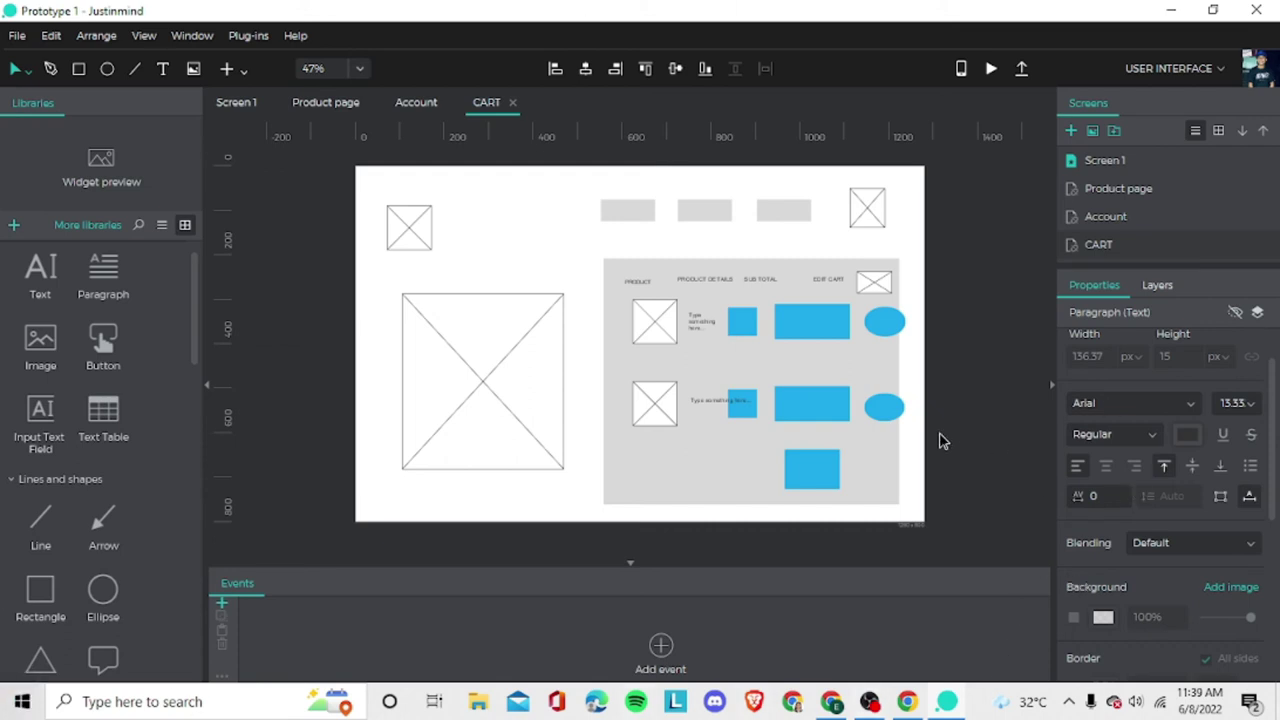
double_click(708, 400)
click(705, 401)
click(697, 327)
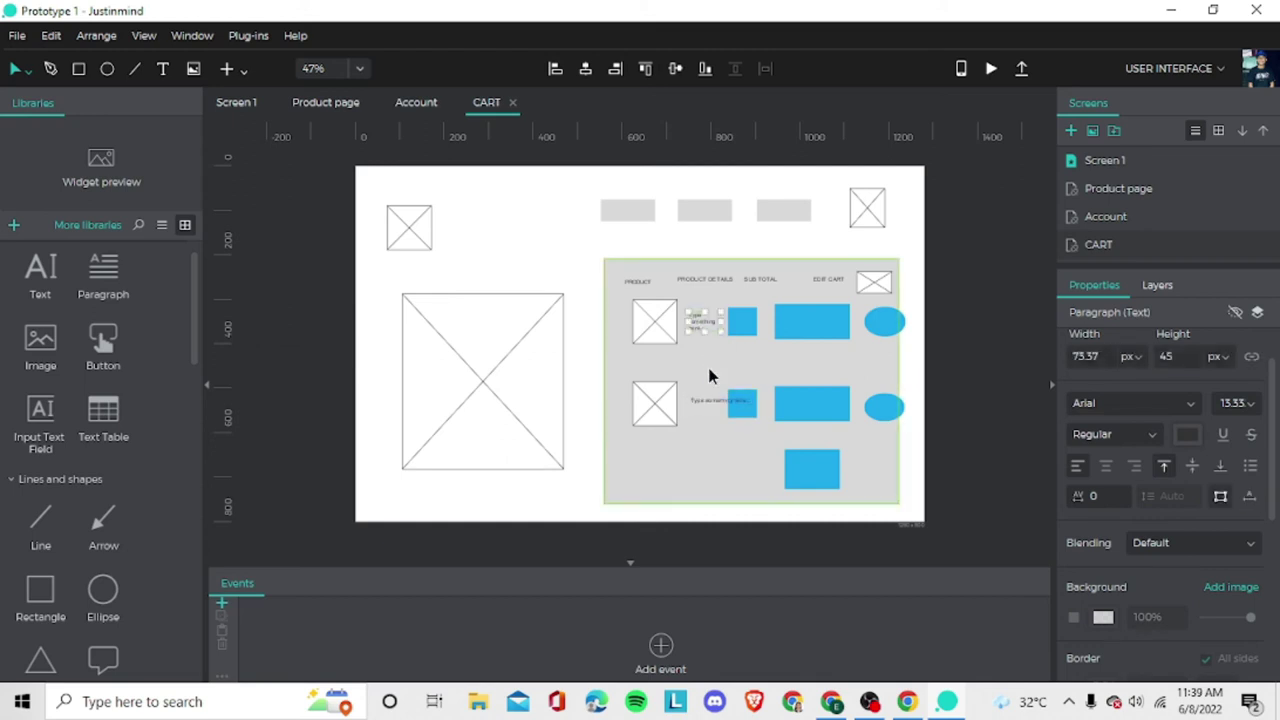
click(719, 401)
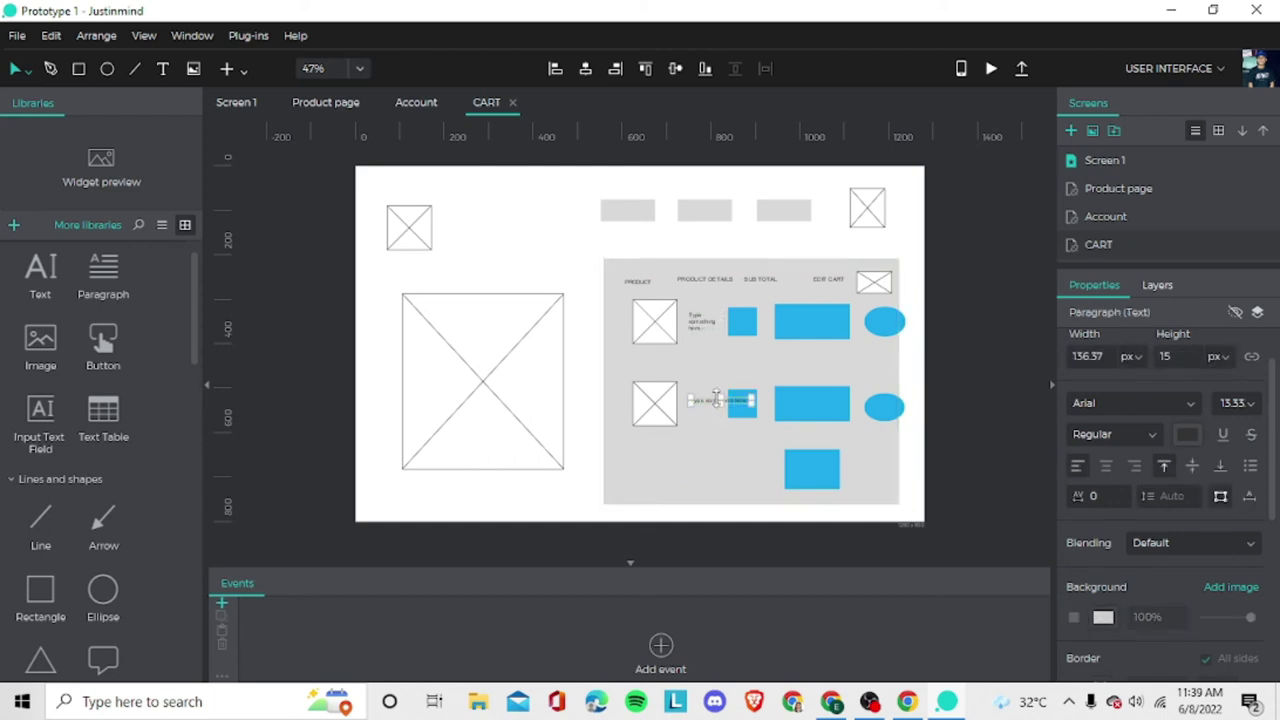
key(Delete)
Paste a text element and fit it beside the second product image, about 88 px wide and 45 px high.
click(703, 323)
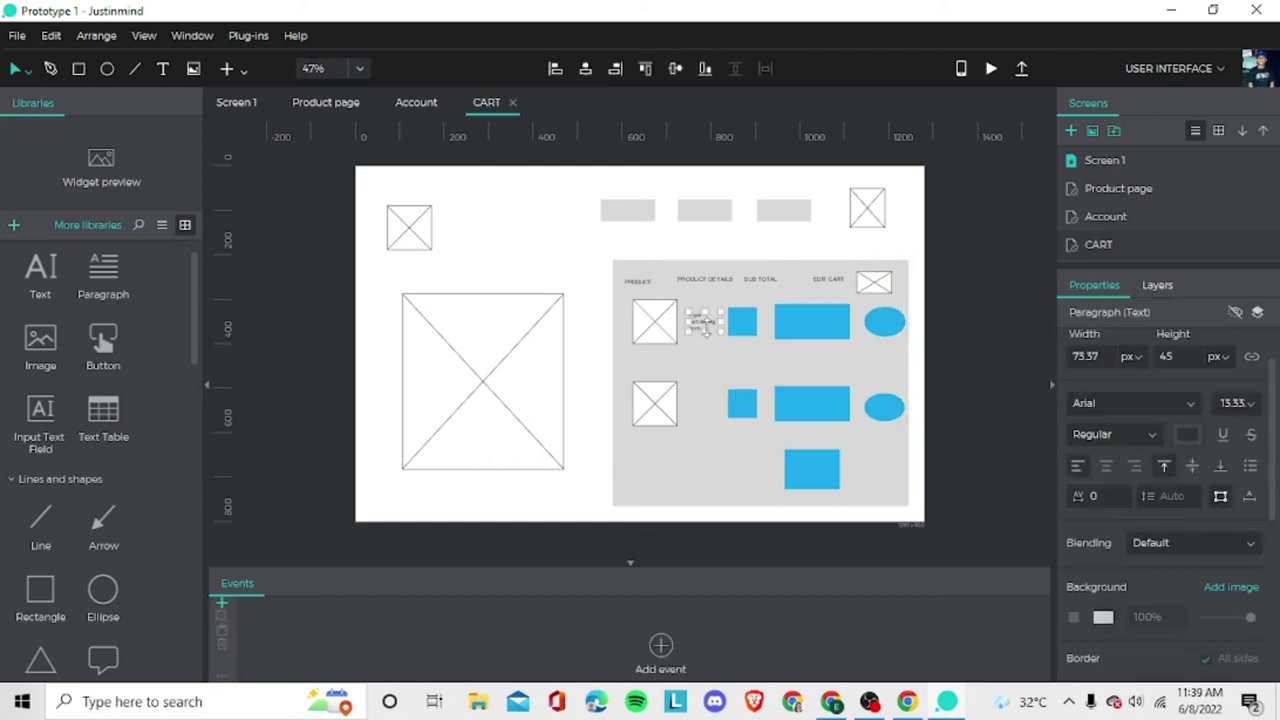
double_click(704, 323)
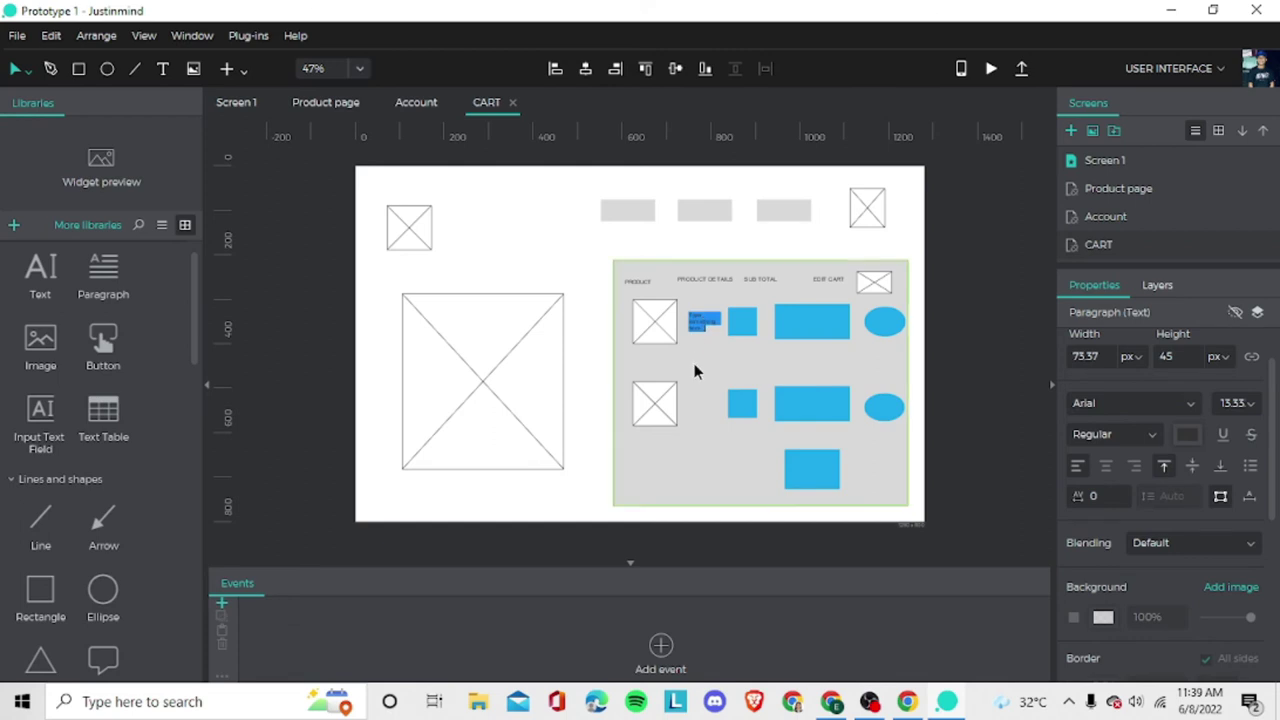
key(Escape)
key(ctrl+v)
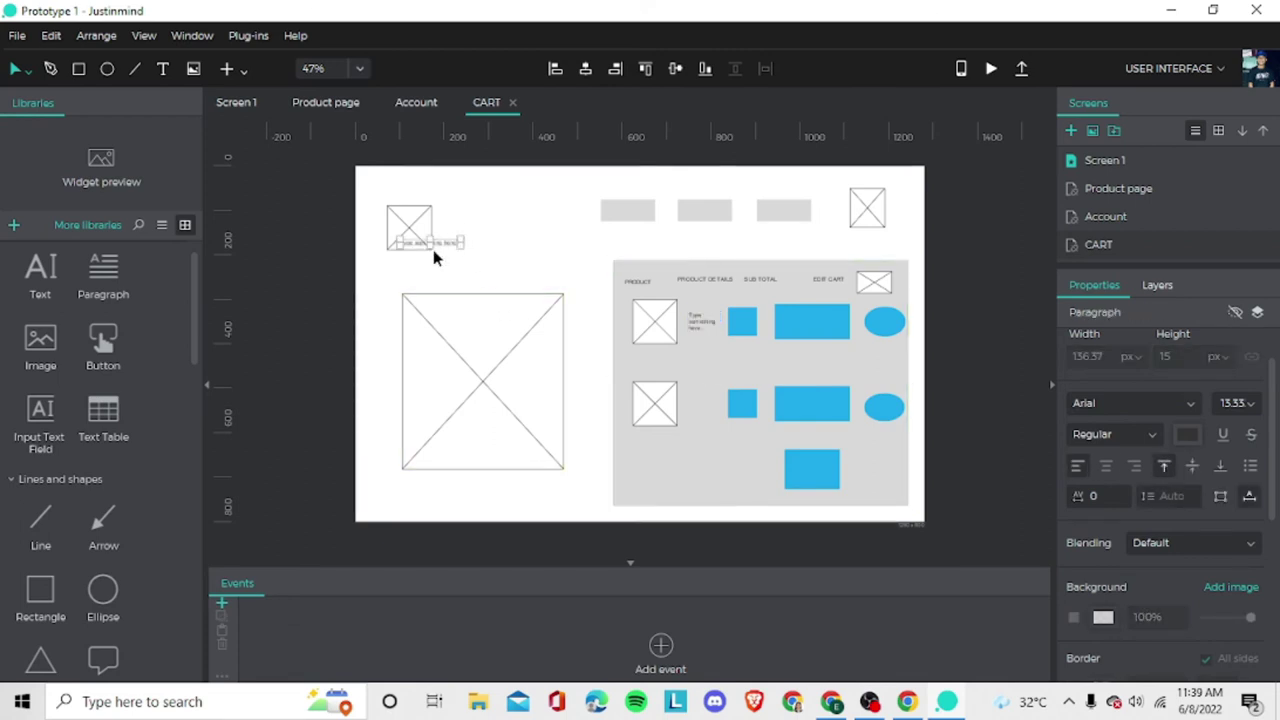
drag(434, 243, 701, 404)
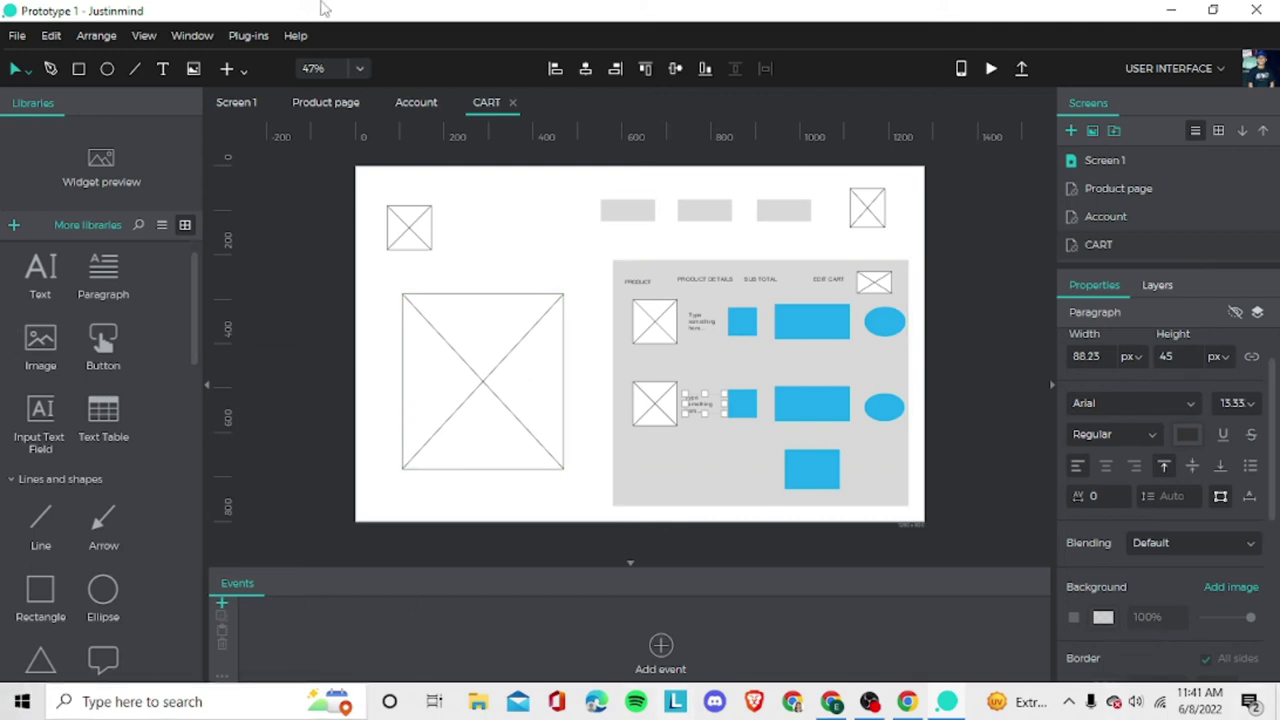
Add the text label "CHECKOUT" over the blue rectangle at the bottom of the grey panel.
click(820, 467)
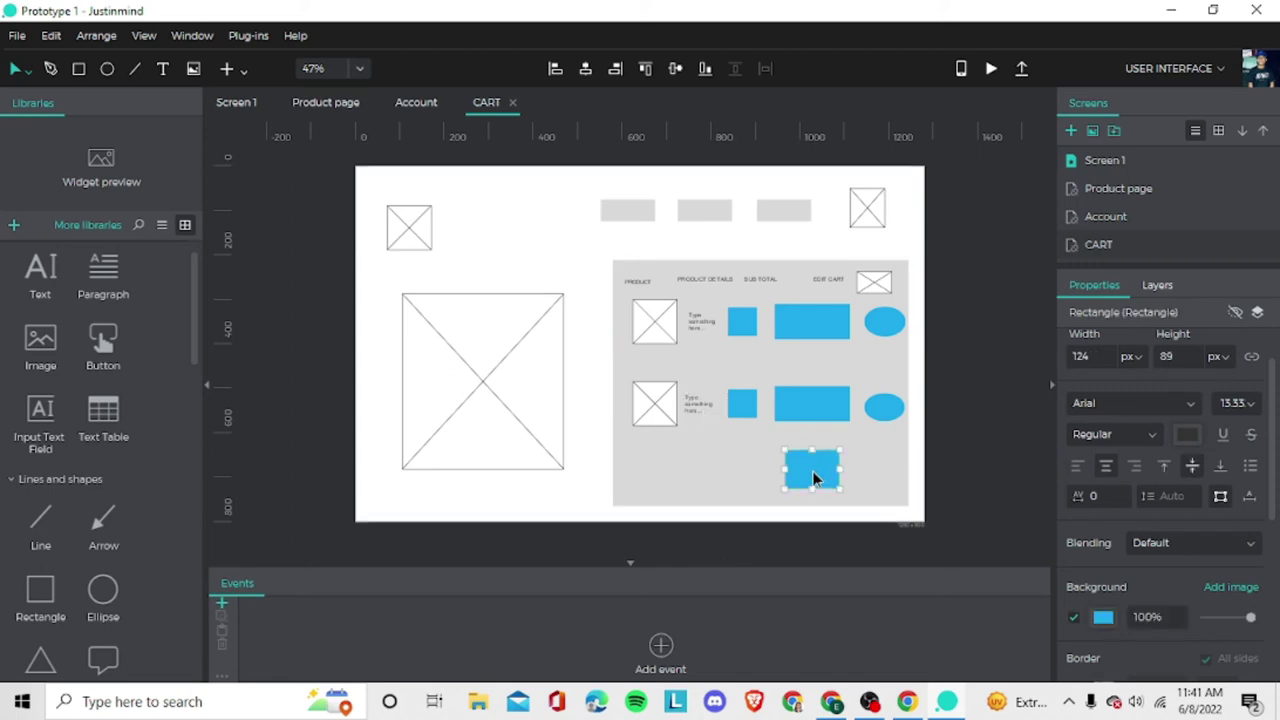
click(42, 280)
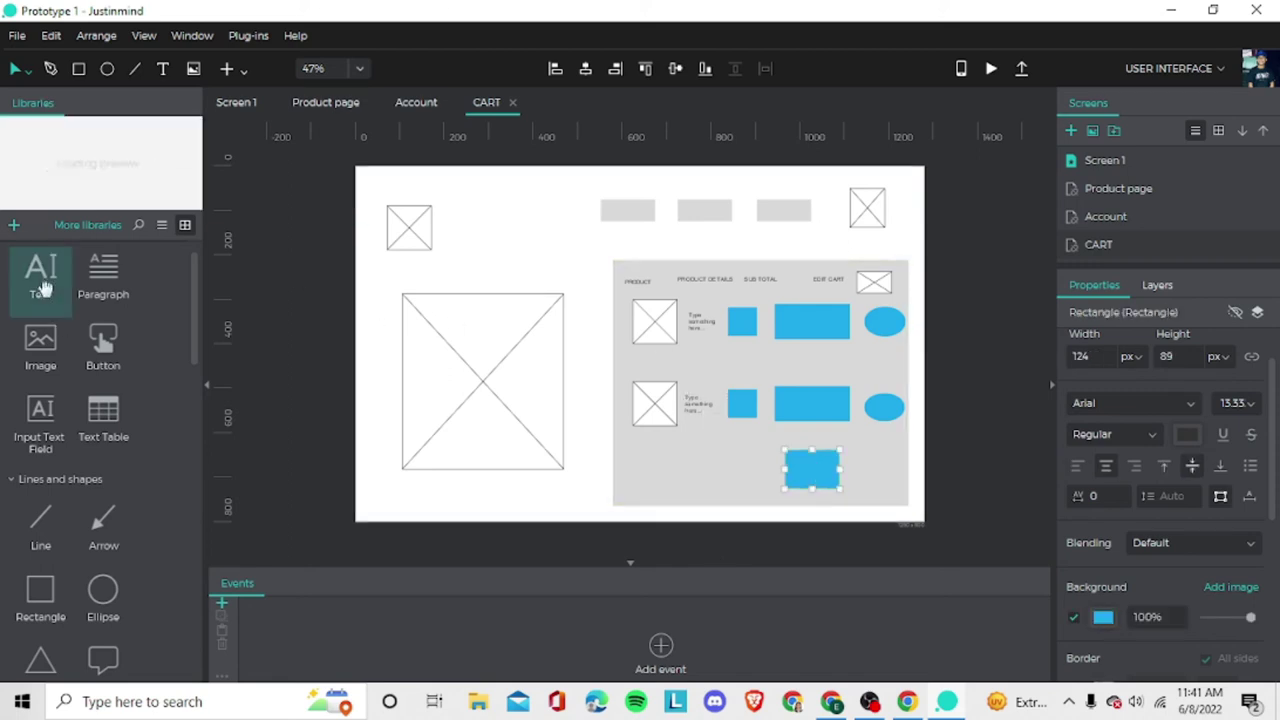
scroll(607, 445, down, 1)
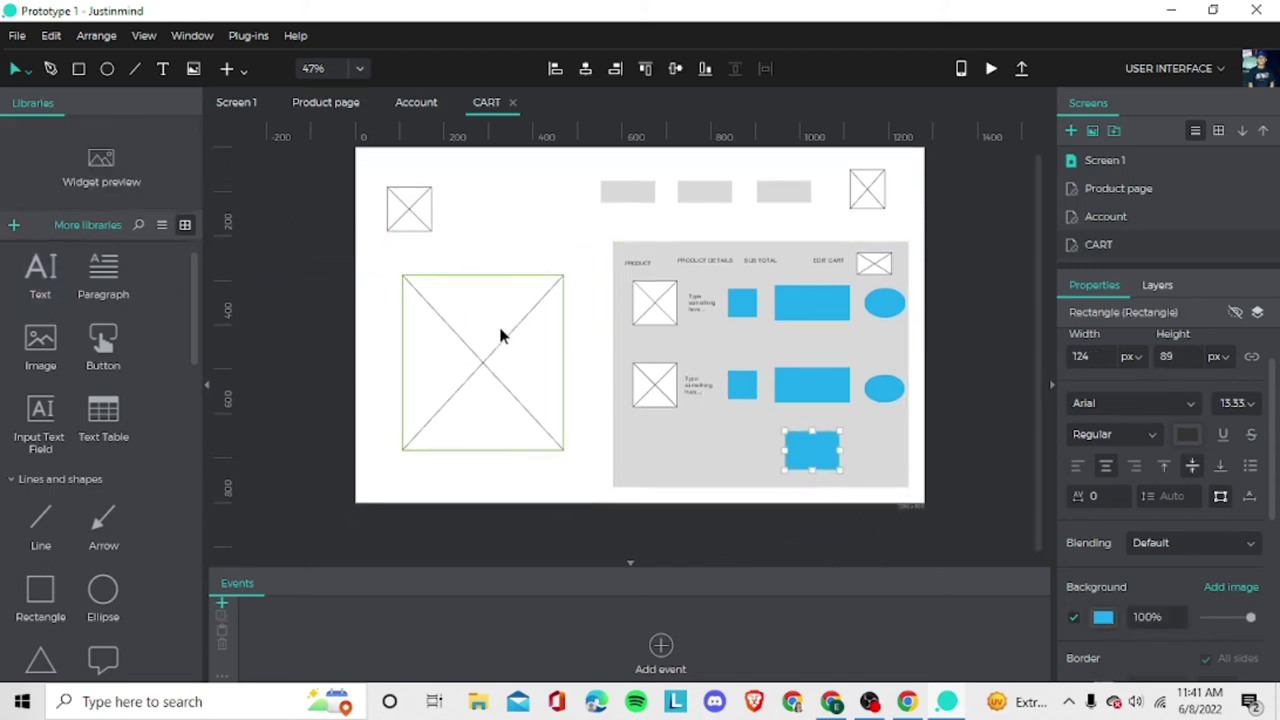
click(36, 278)
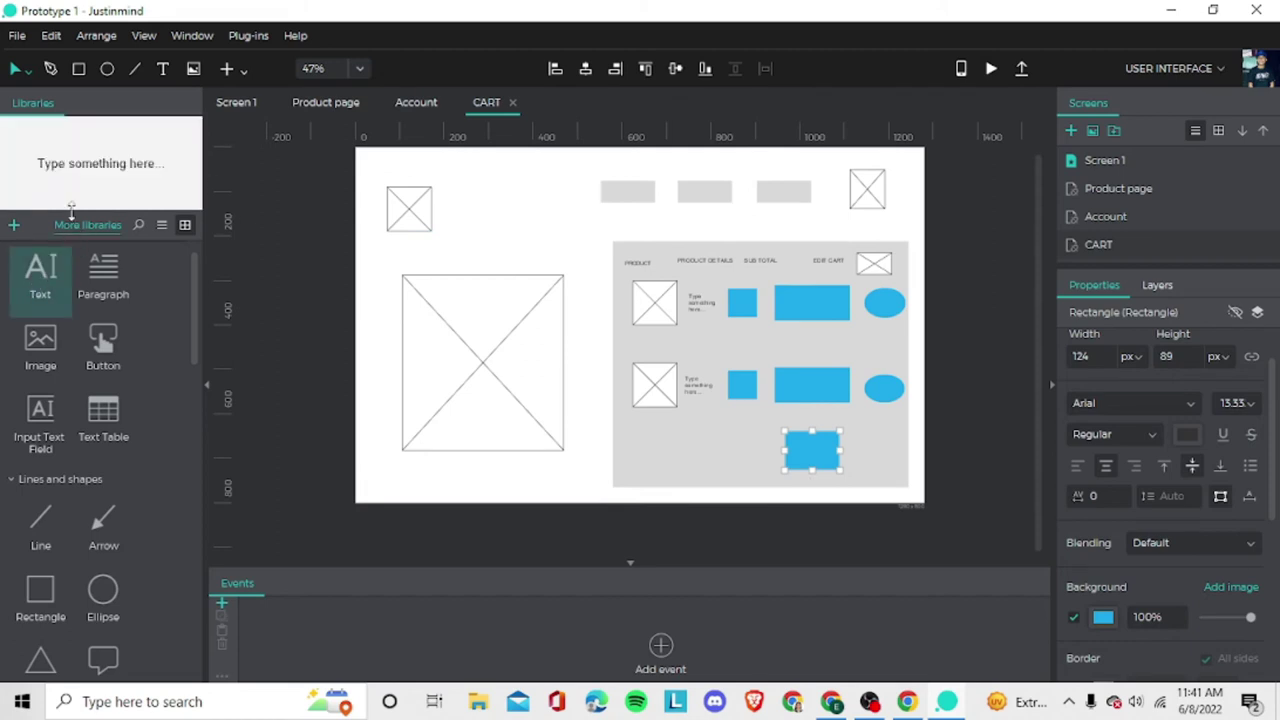
drag(114, 166, 792, 450)
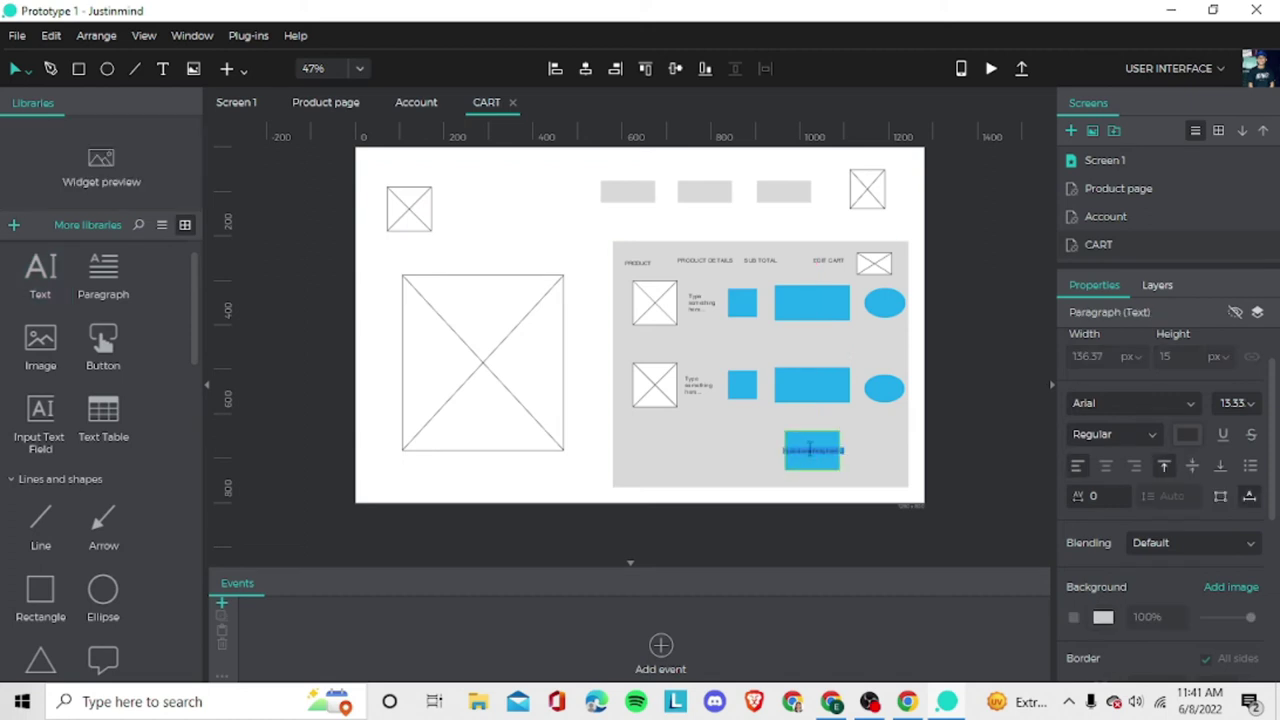
double_click(818, 451)
text($250)
text(OUT)
Set the CHECKOUT label's font size to 12 and shift the blue rectangle so the label sits inside it.
drag(812, 451, 776, 452)
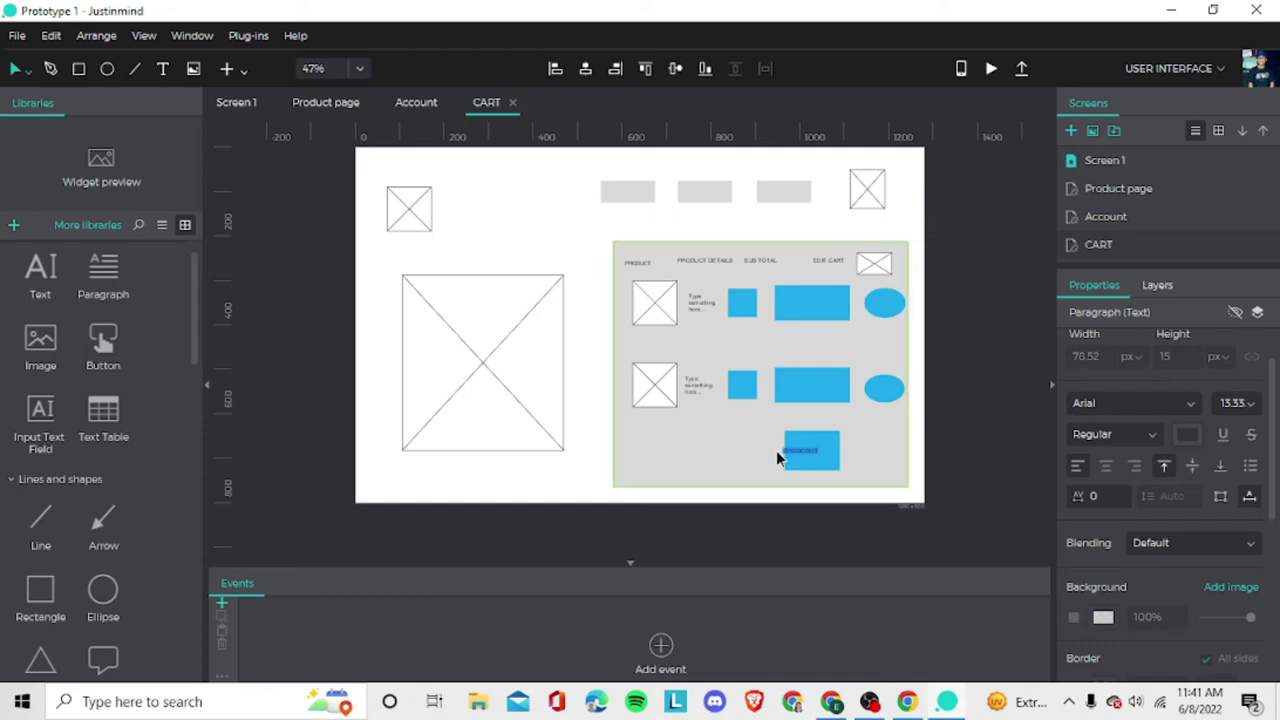
click(1237, 403)
click(1229, 527)
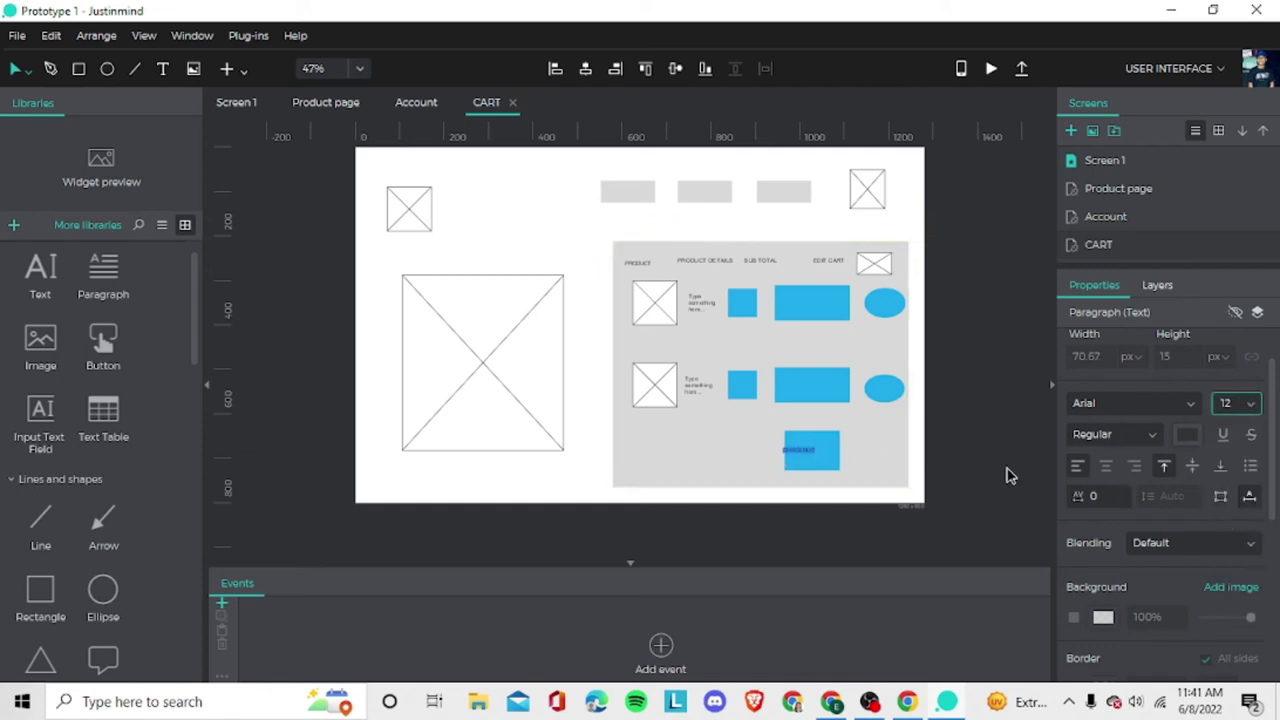
click(795, 453)
drag(795, 453, 786, 450)
click(848, 446)
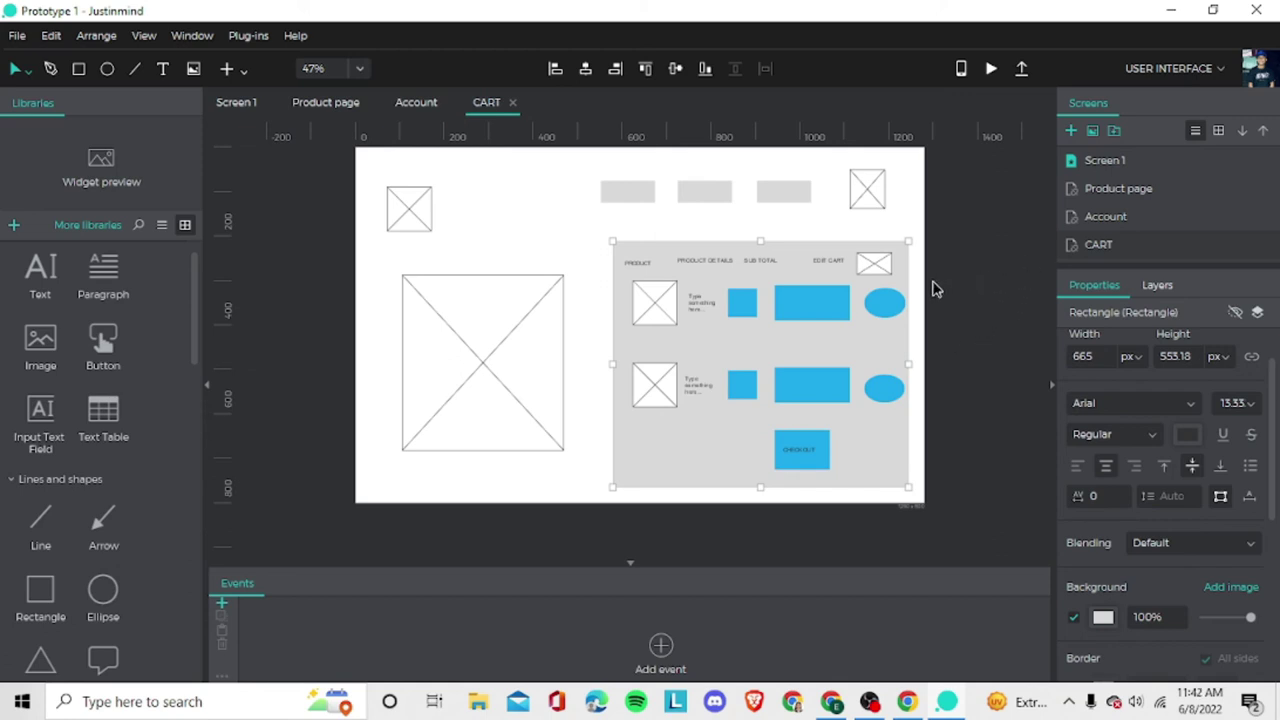
Label the three grey navigation rectangles above the panel "HOME", "PRODUCT" and "ACCOUNT".
click(614, 191)
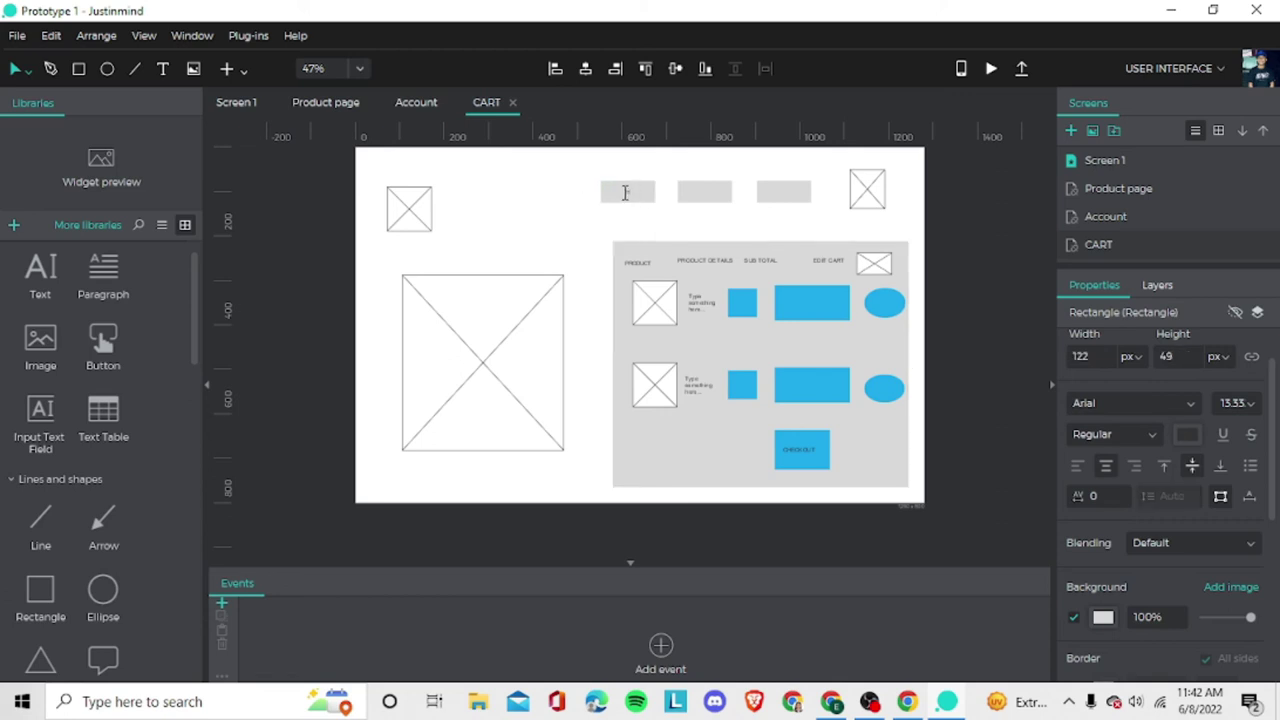
double_click(705, 192)
text(PRODUCT)
double_click(775, 190)
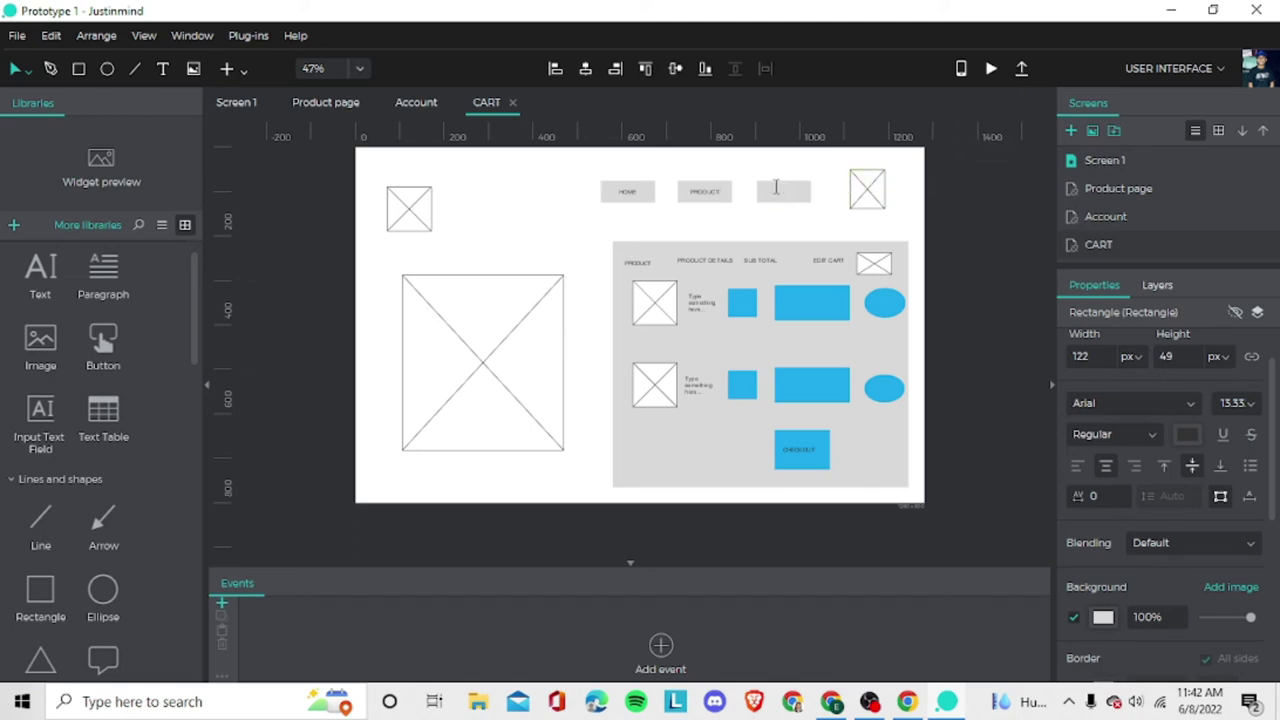
text(ACCOUNT)
click(1070, 130)
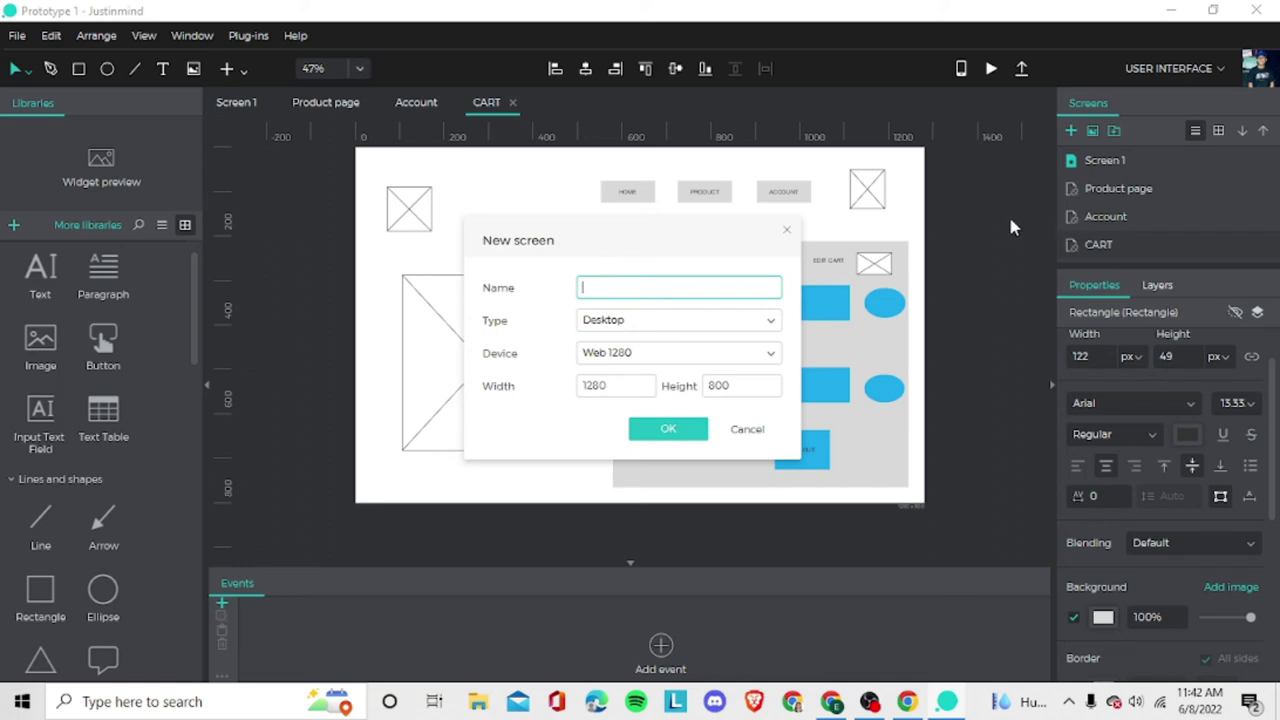
text(LE)
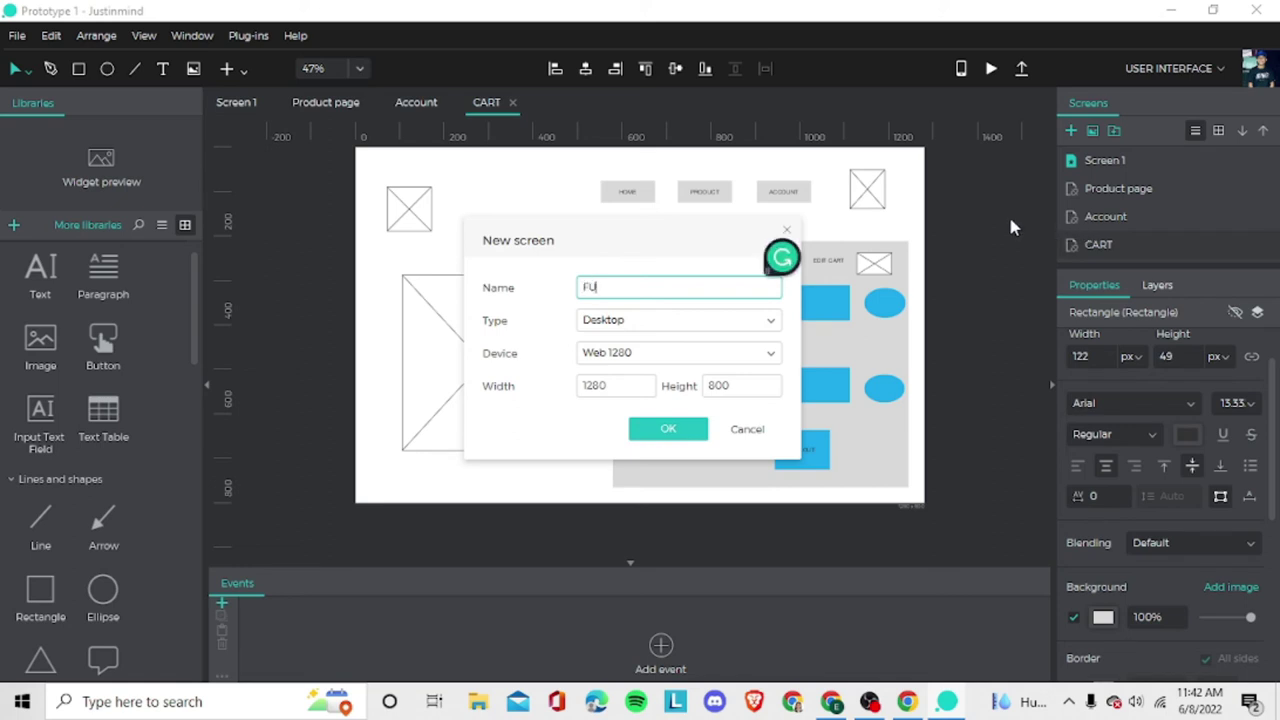
key(BackSpace)
key(BackSpace)
text(ILE SAVE)
click(758, 430)
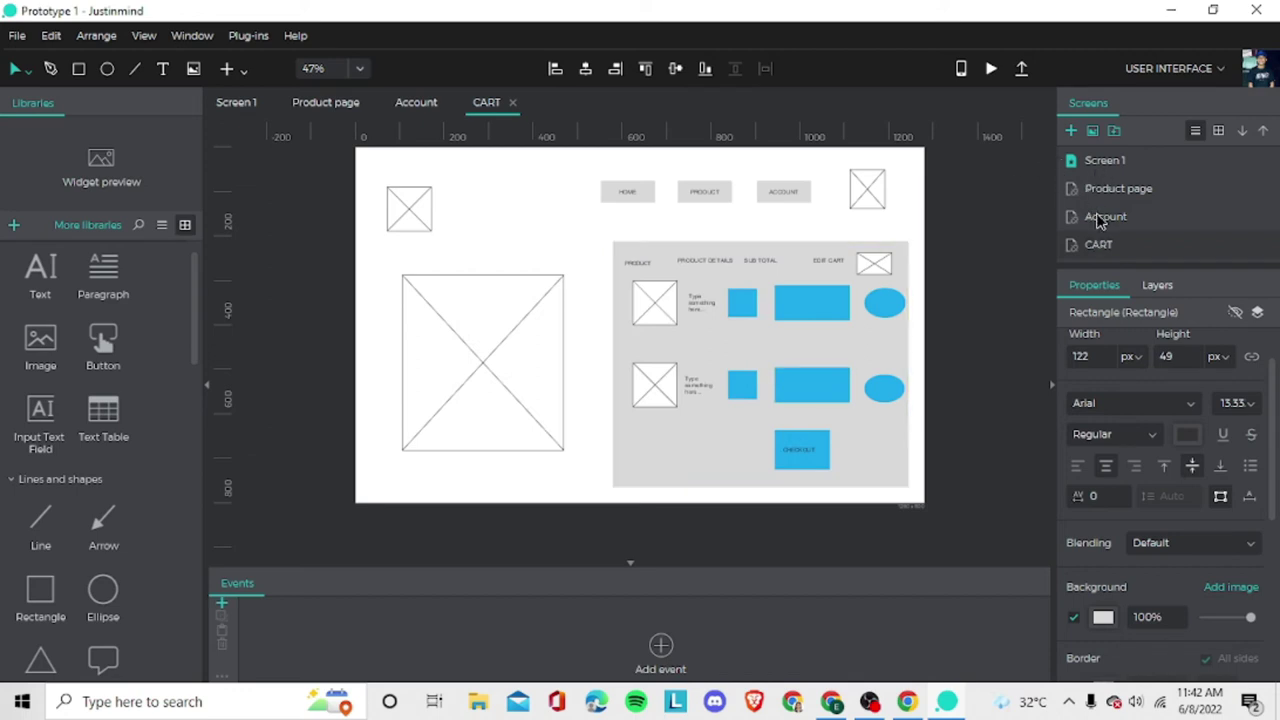
Start saving the prototype under a new name and choose This PC's Desktop as the location.
click(17, 36)
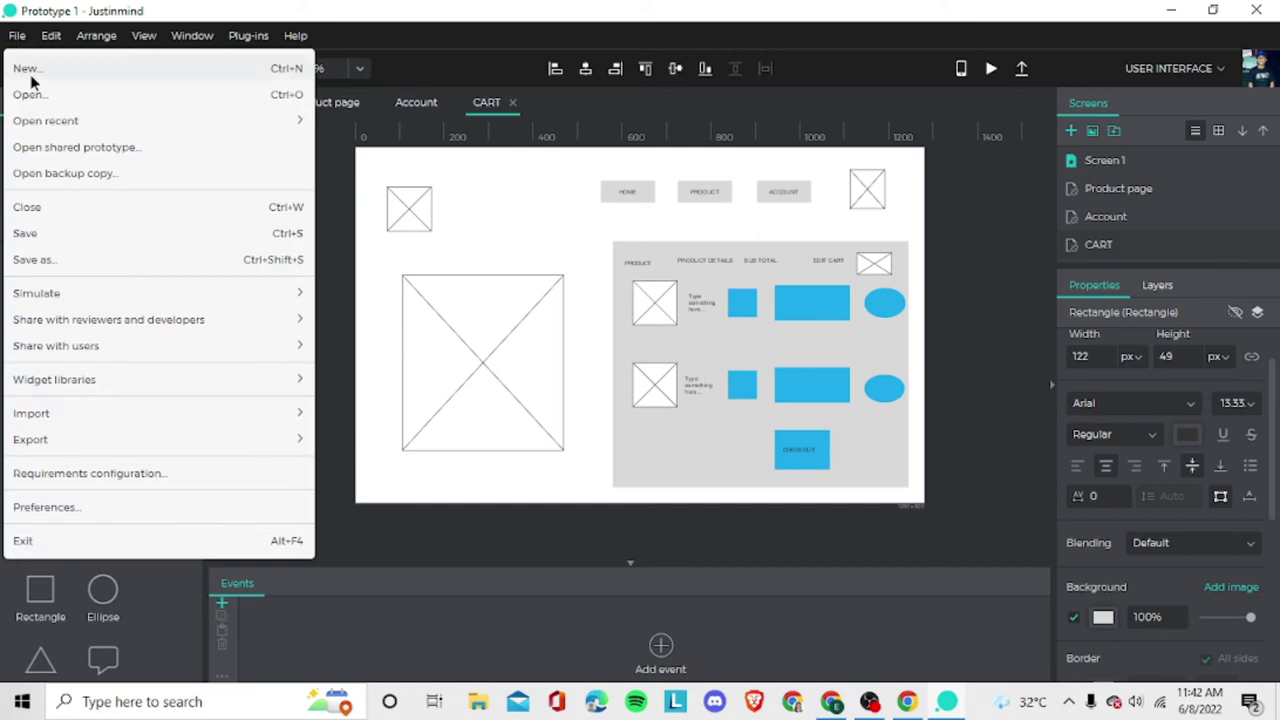
click(55, 259)
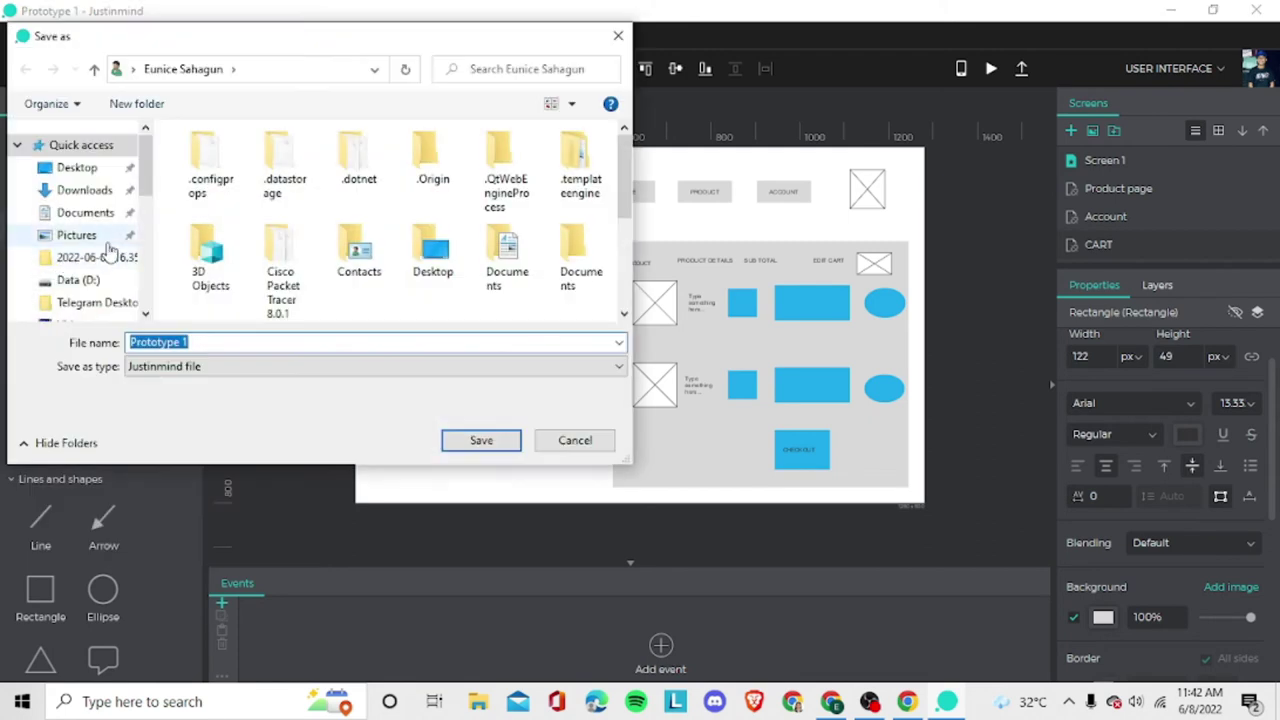
scroll(110, 232, down, 4)
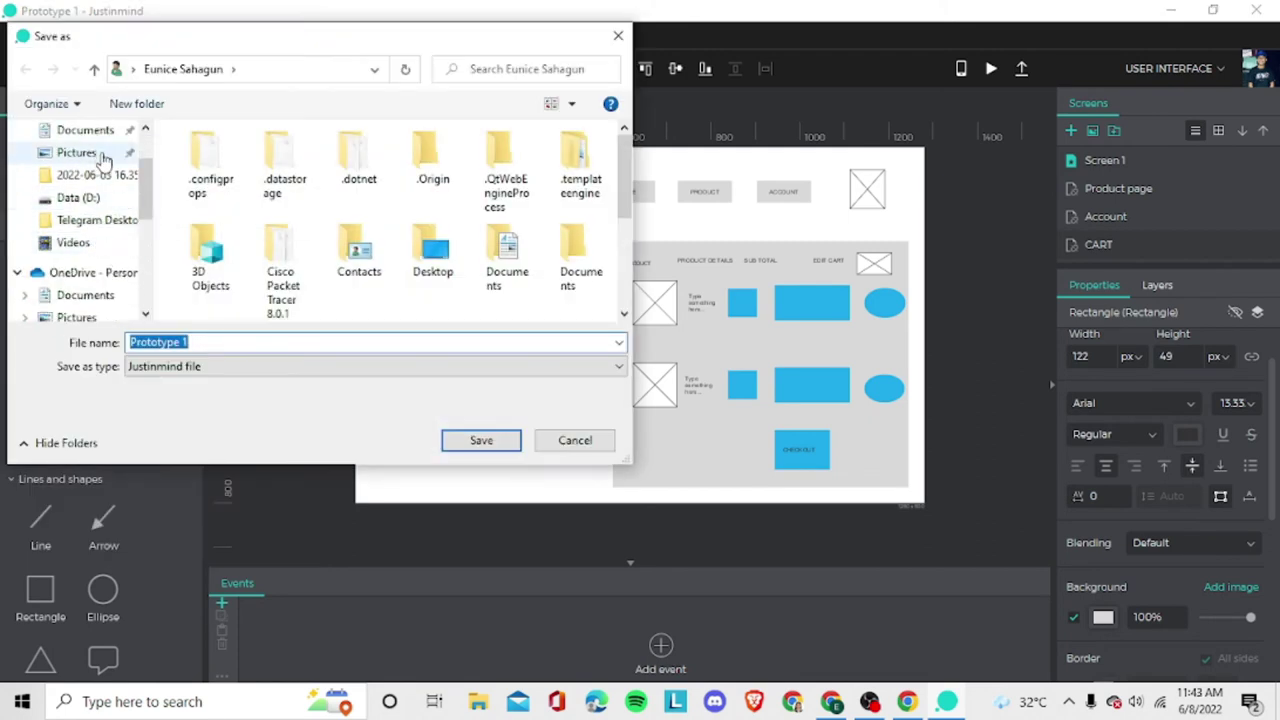
scroll(105, 245, down, 5)
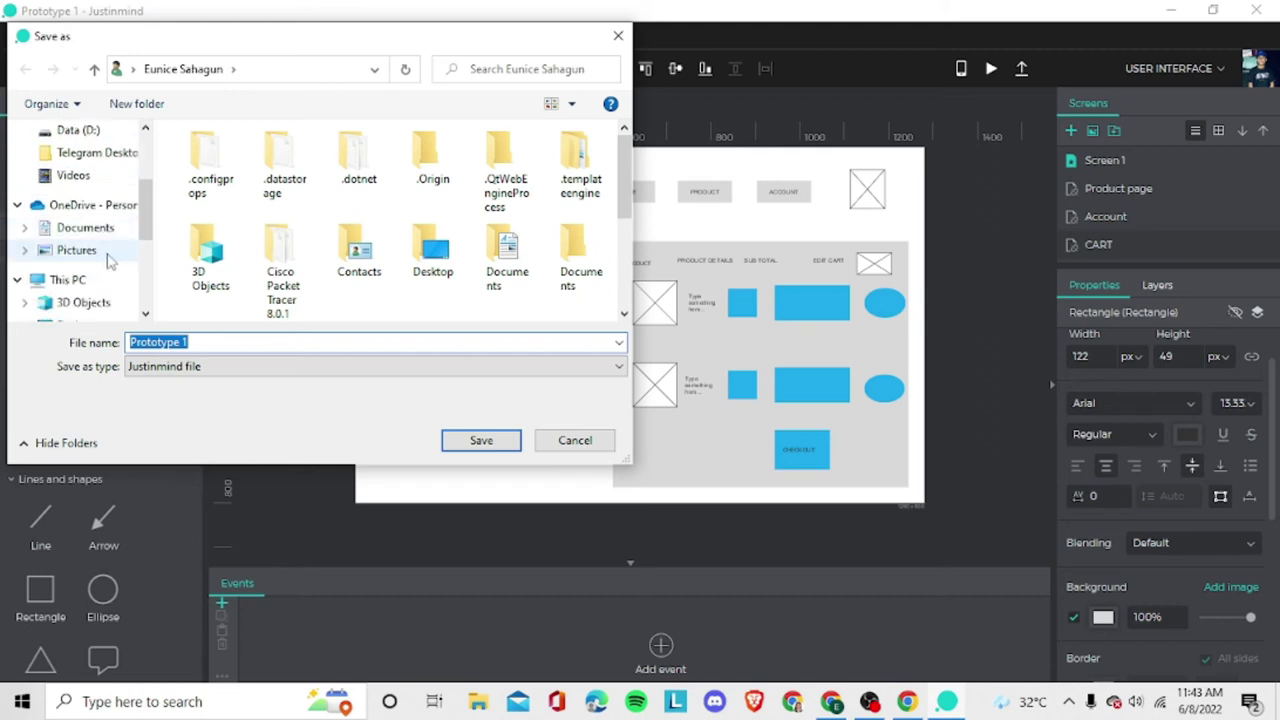
click(88, 280)
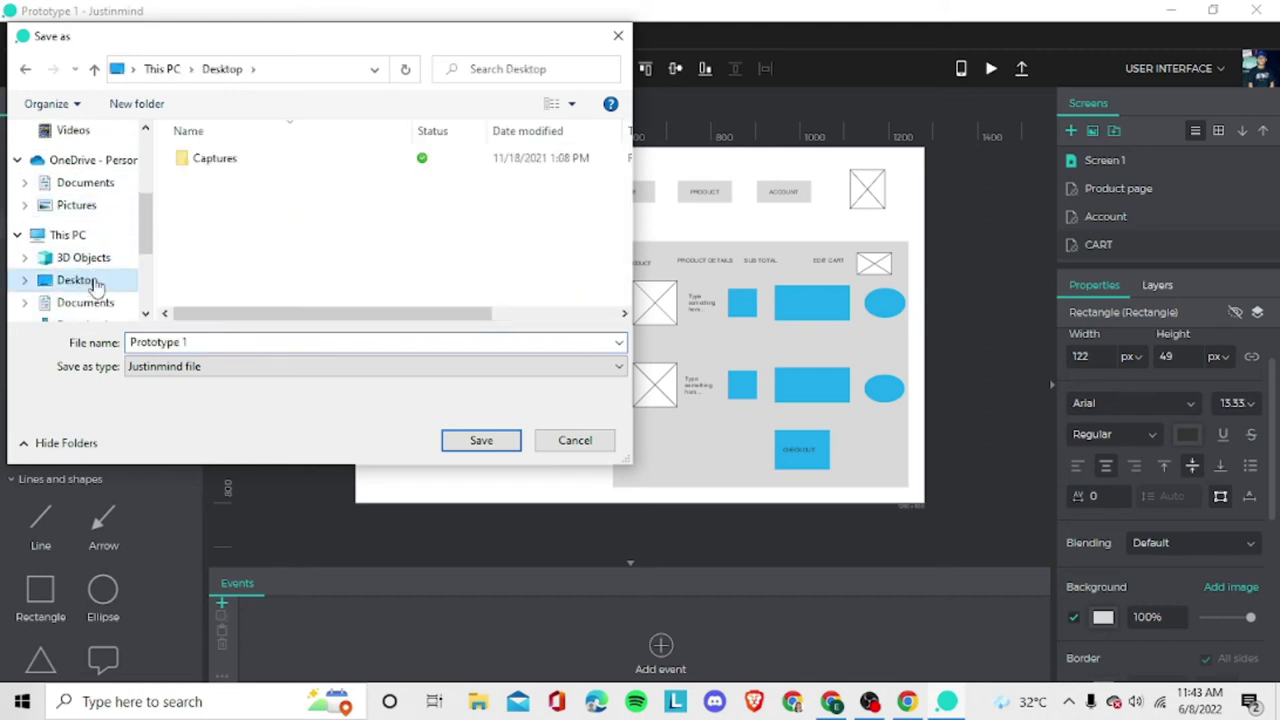
Name the prototype file "LOW FIDELITY" and save it.
click(213, 340)
click(213, 340)
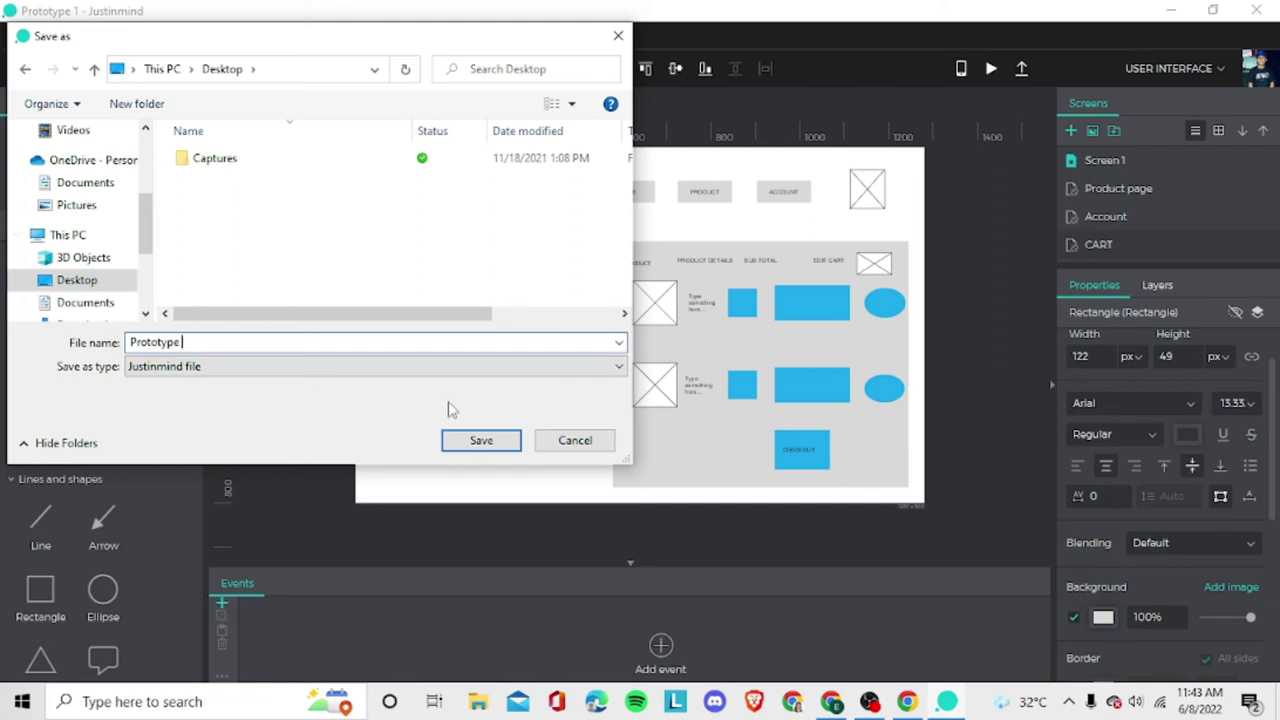
key(BackSpace)
key(BackSpace)
key(BackSpace)
key(BackSpace)
key(BackSpace)
key(BackSpace)
key(BackSpace)
key(BackSpace)
key(BackSpace)
key(BackSpace)
text(LOW FIDELITY)
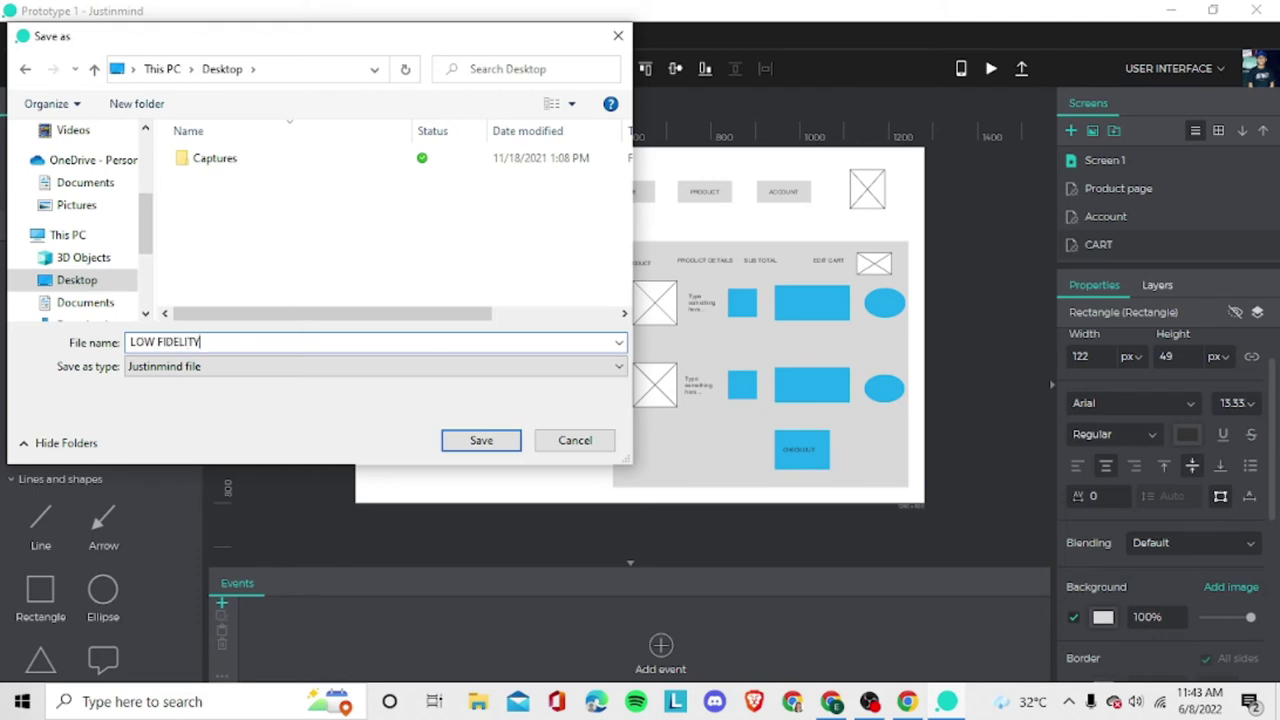
click(477, 445)
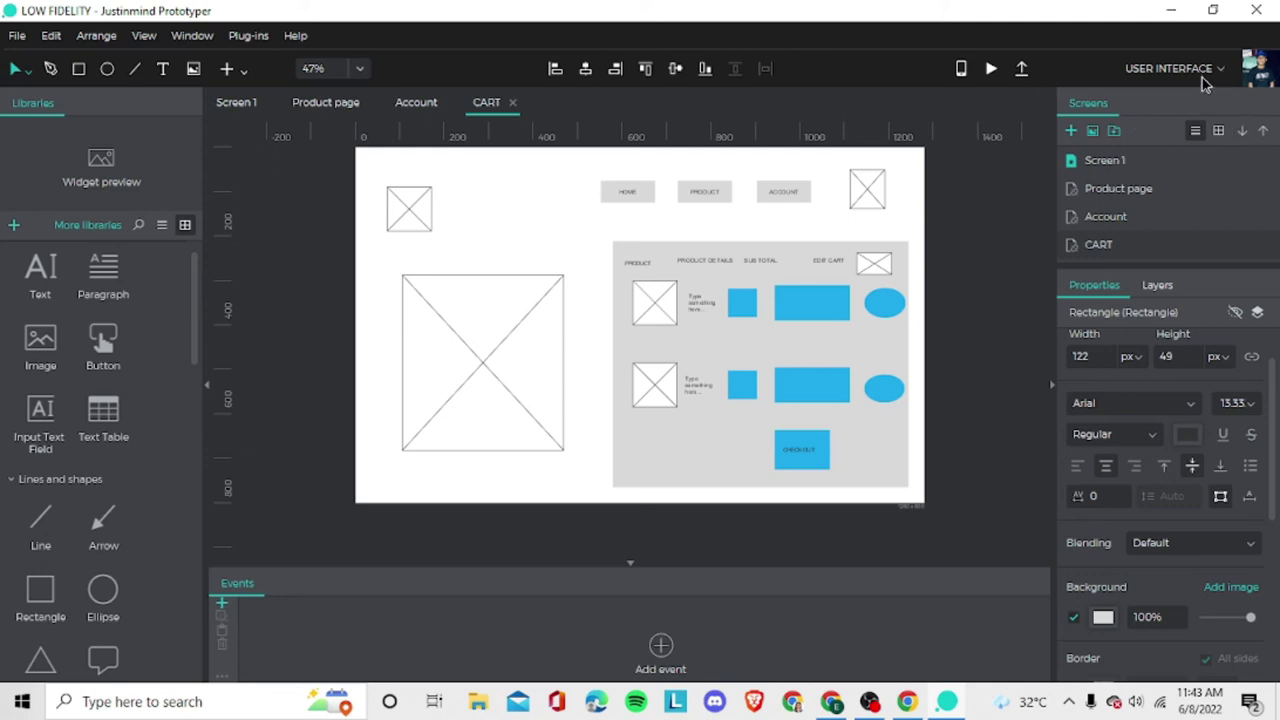
Simulate the CART screen in the browser and look over its whole layout.
click(991, 70)
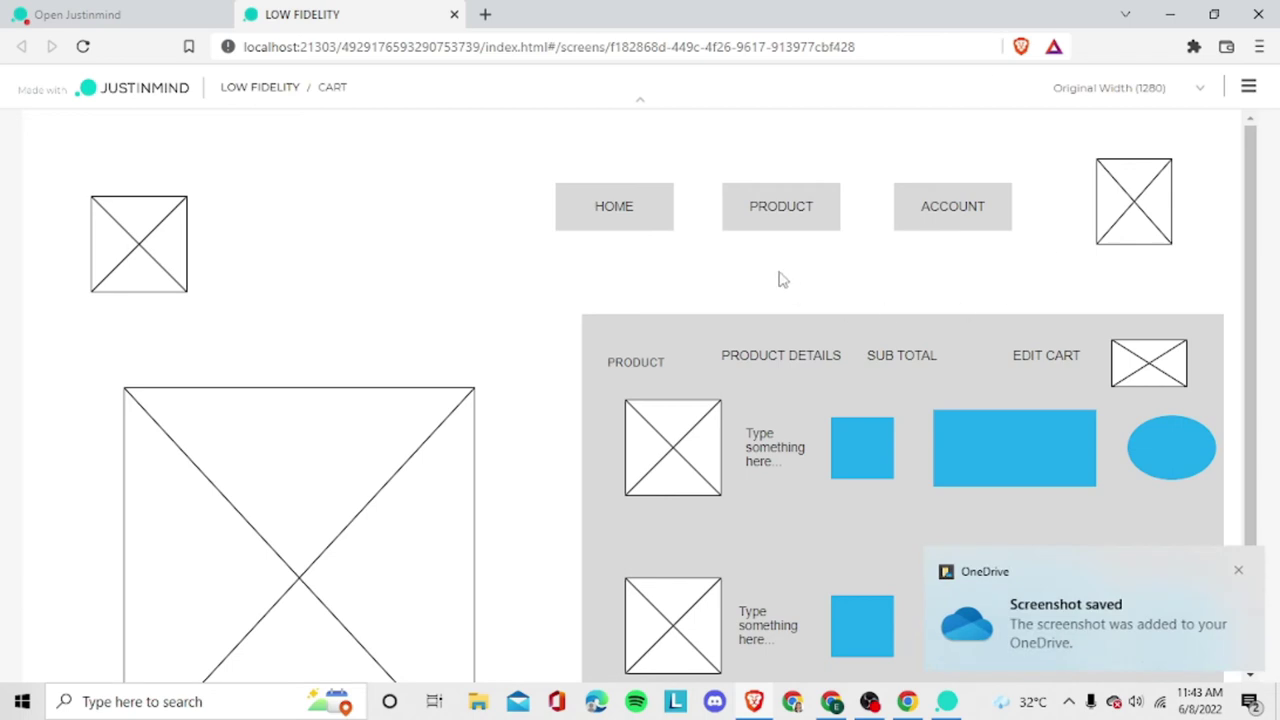
scroll(780, 280, down, 2)
scroll(780, 280, up, 2)
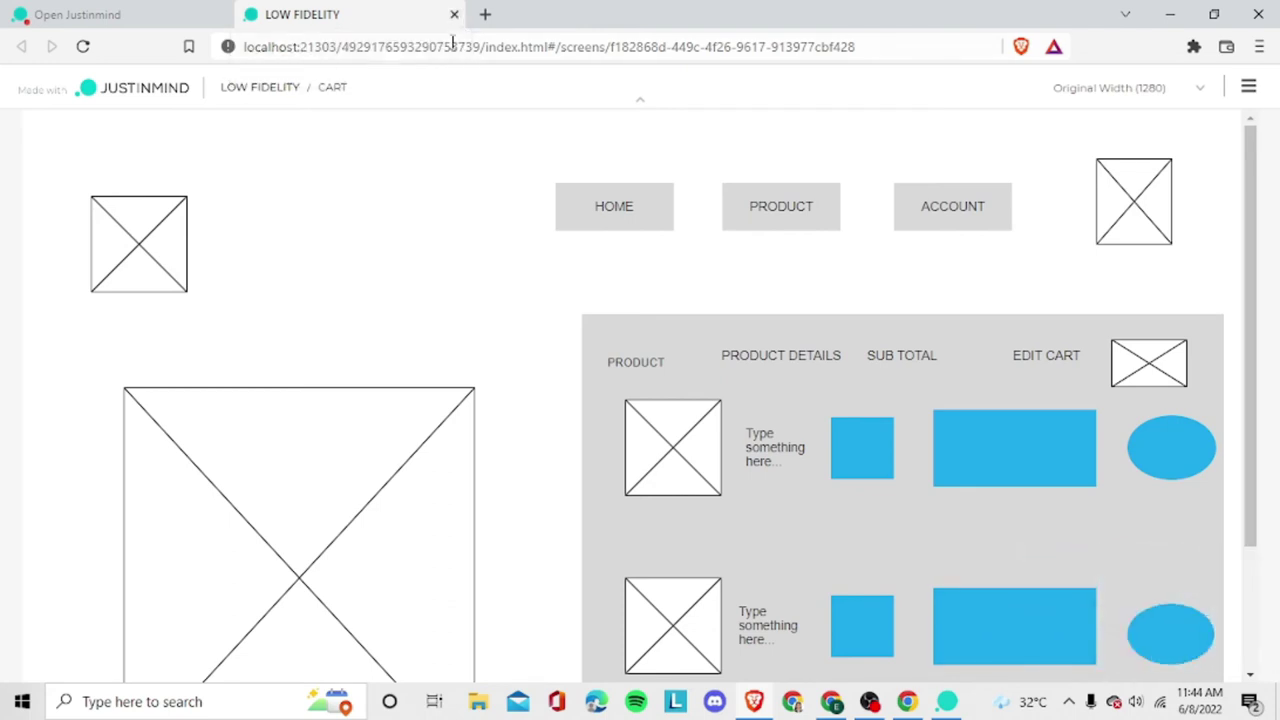
Switch back to Justinmind, simulate the Product page screen in the browser and capture a screenshot of it.
click(944, 702)
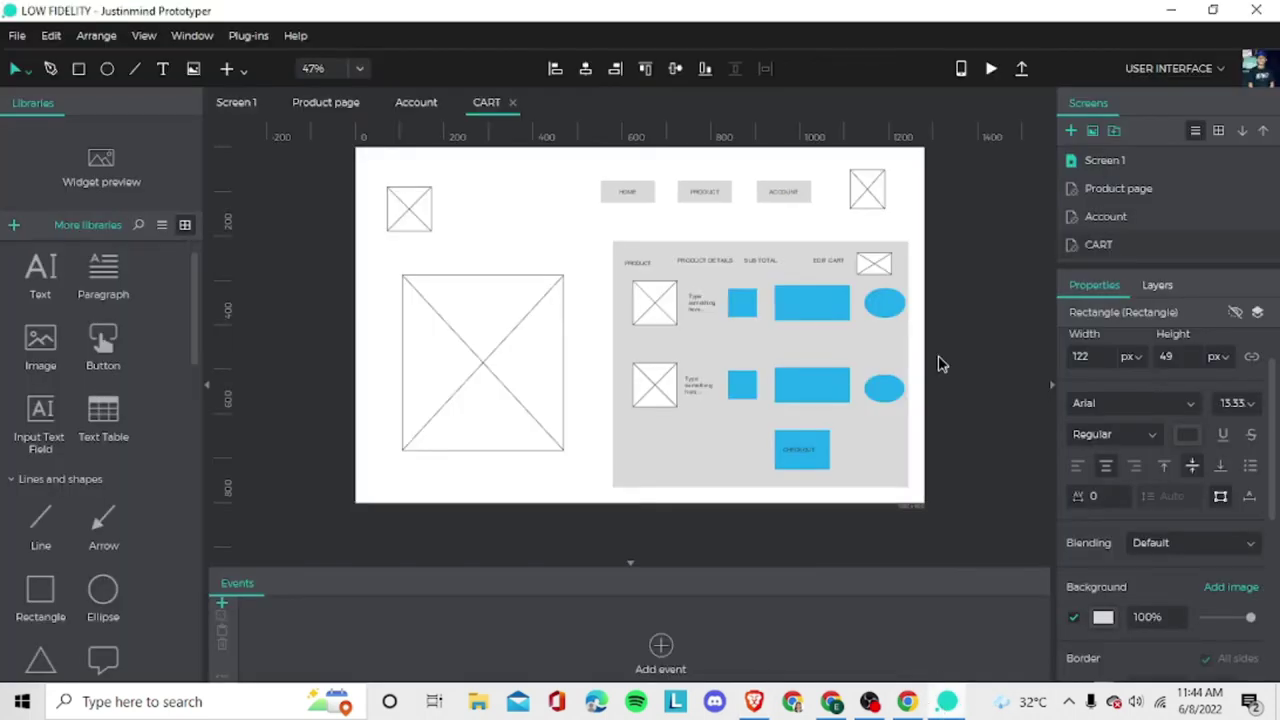
click(1113, 188)
click(990, 72)
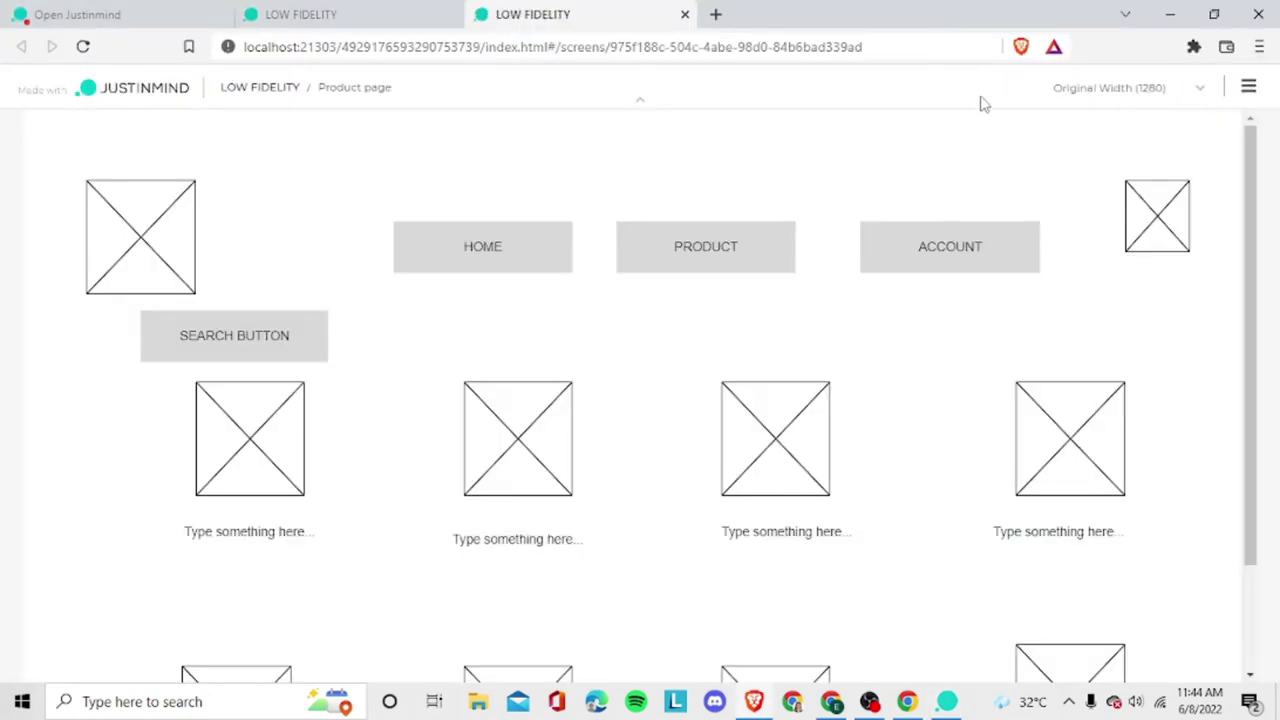
scroll(923, 246, down, 2)
scroll(927, 247, up, 1)
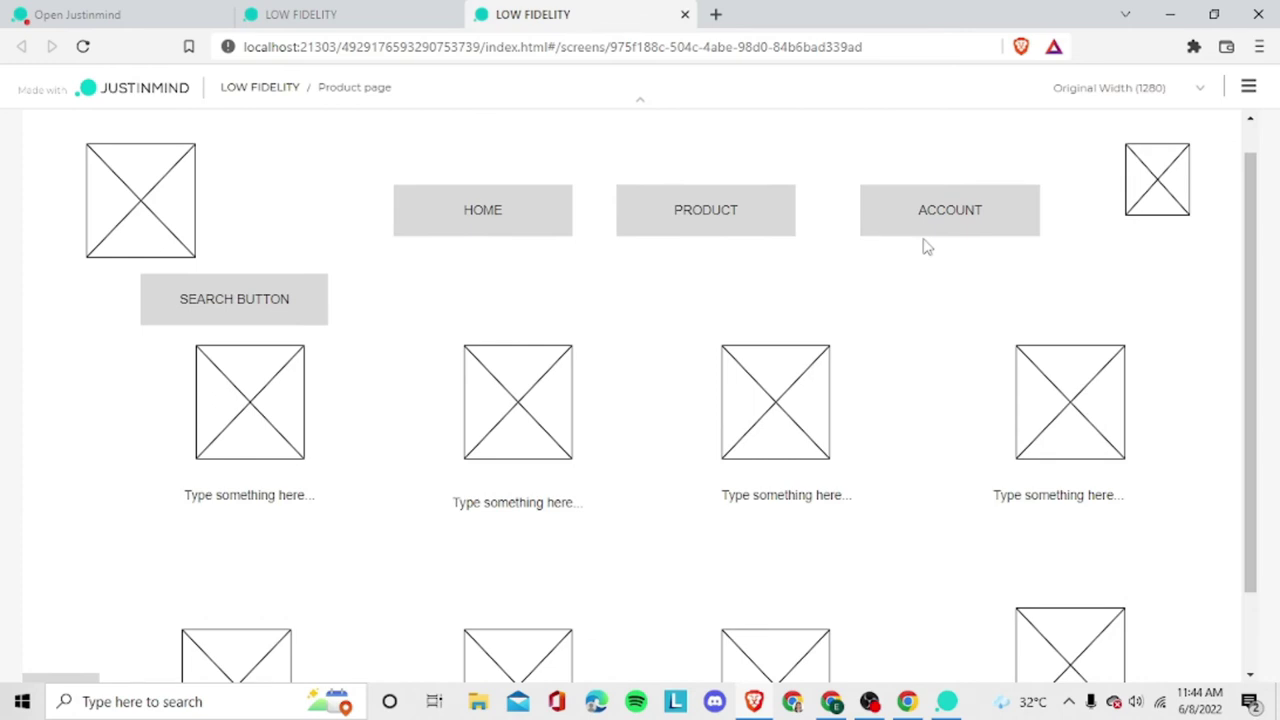
key(Print)
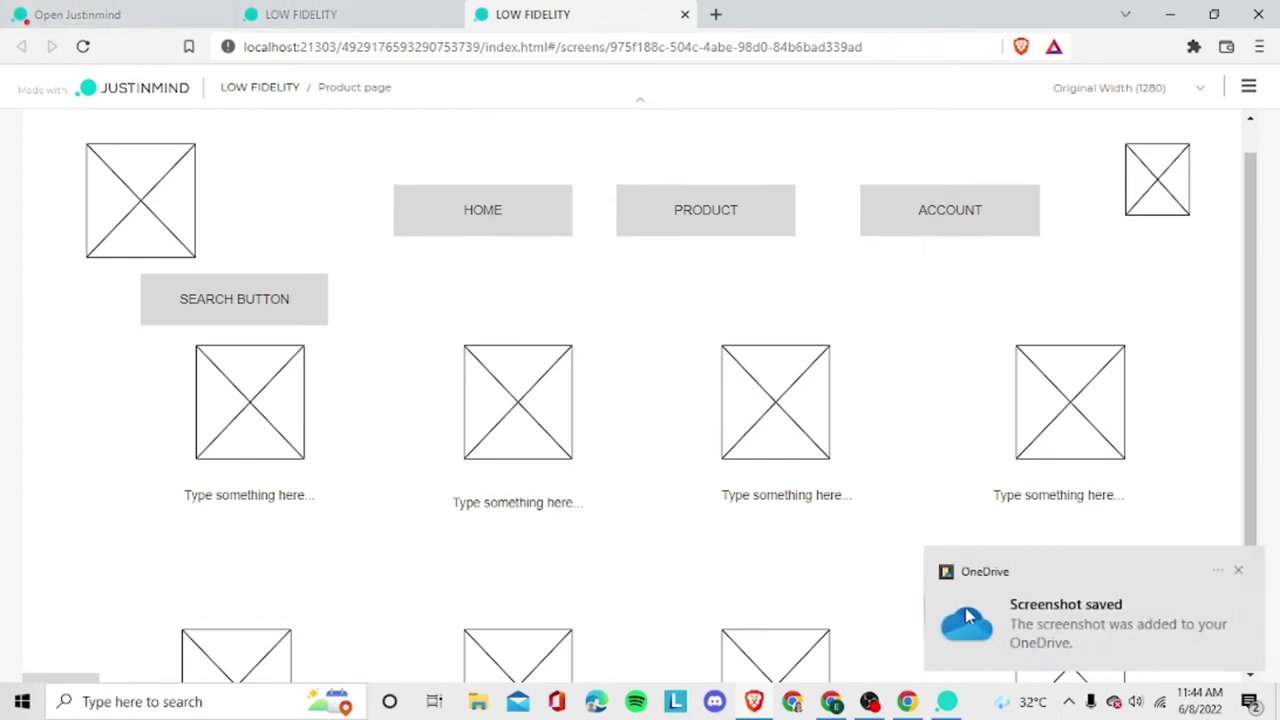
Return to Justinmind, simulate the Account screen in the browser and look over its login and register panels.
click(948, 703)
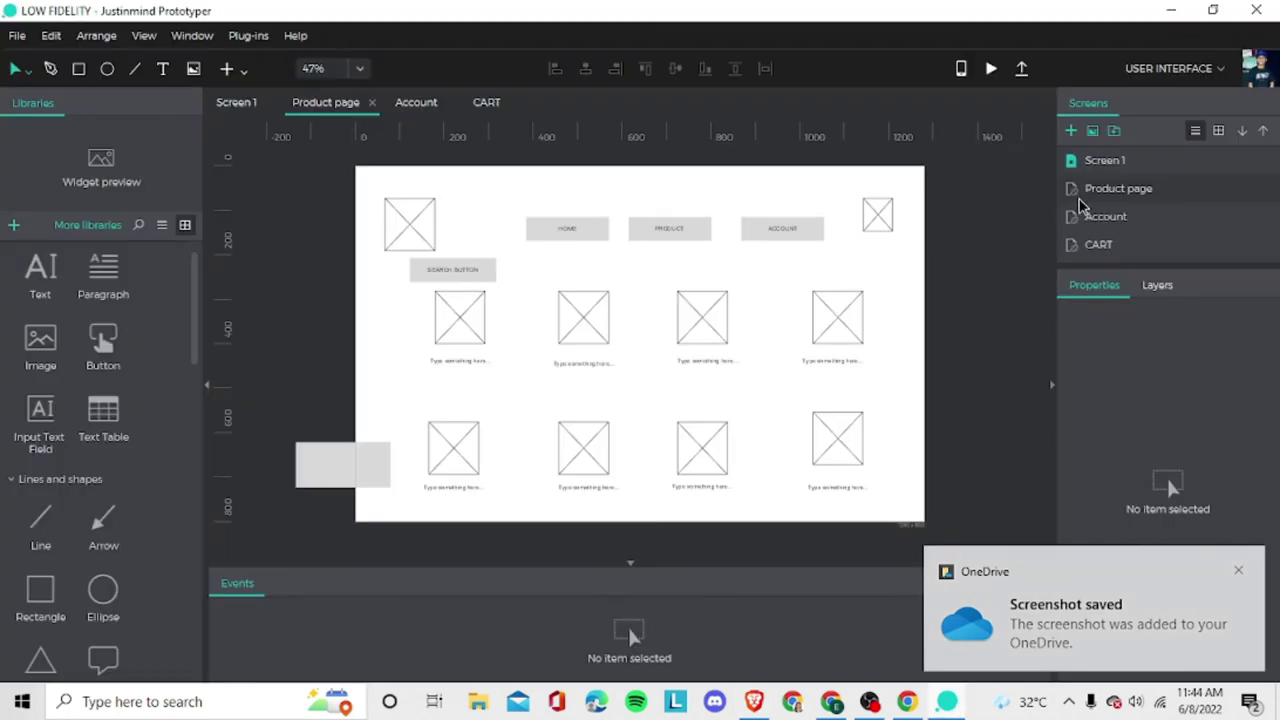
click(1105, 217)
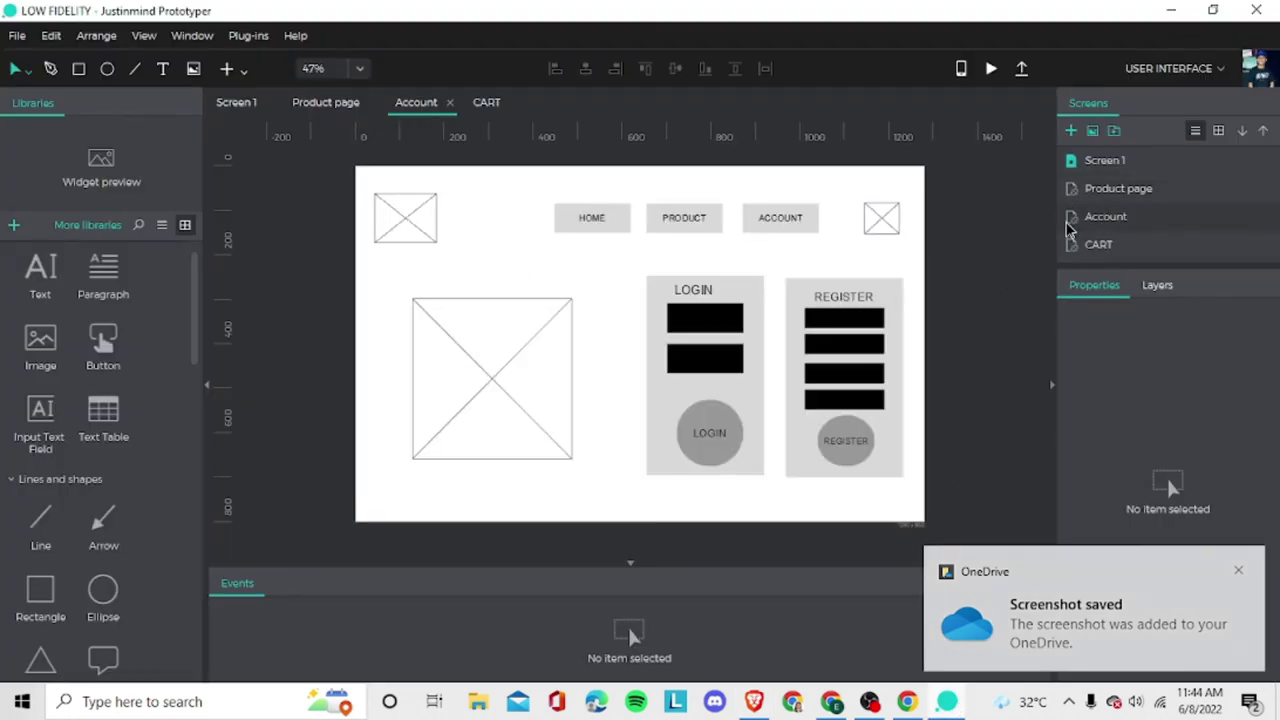
click(992, 69)
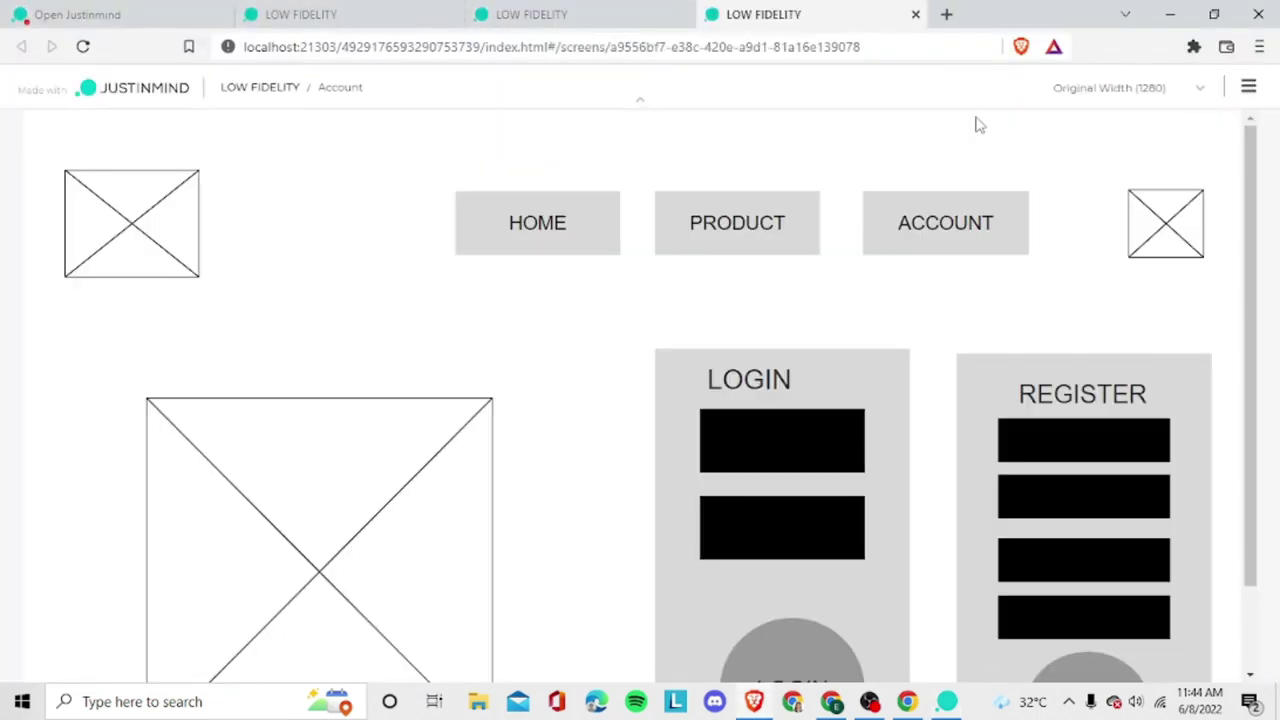
scroll(955, 138, down, 1)
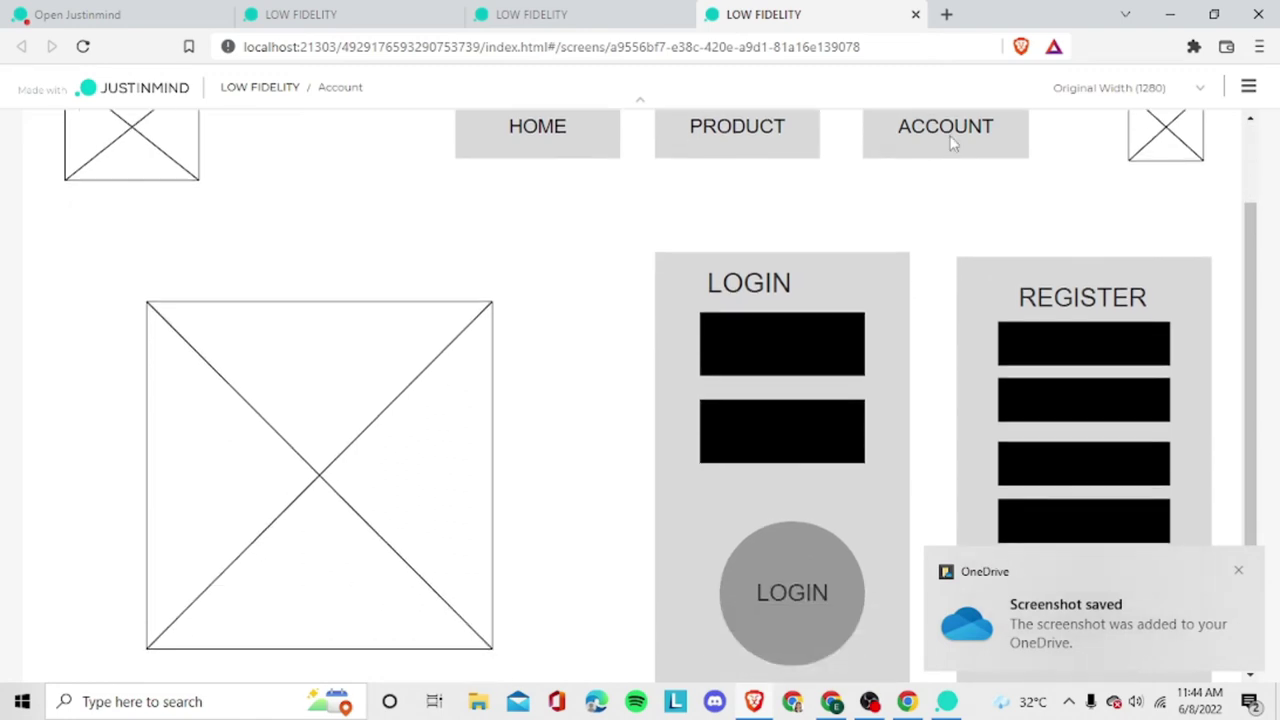
scroll(952, 143, up, 1)
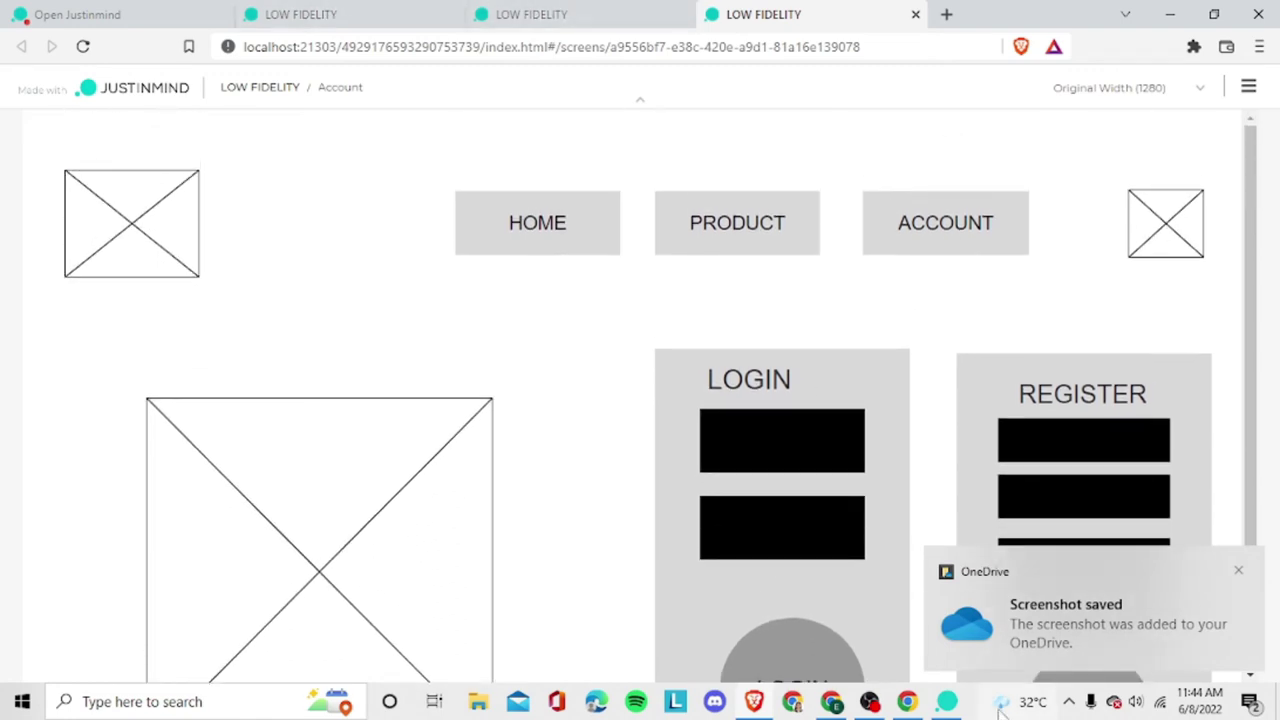
Simulate the CART screen again from Justinmind, check its layout down to the checkout box, and return to the editor.
click(946, 701)
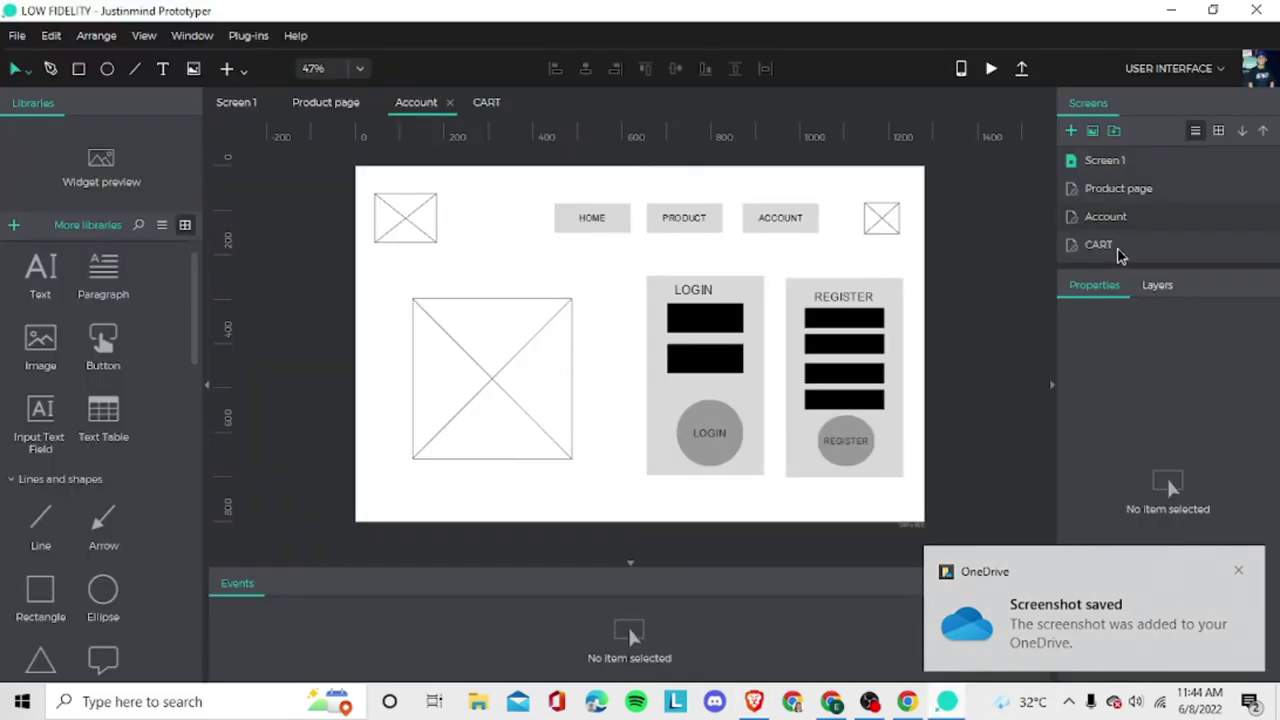
click(1117, 250)
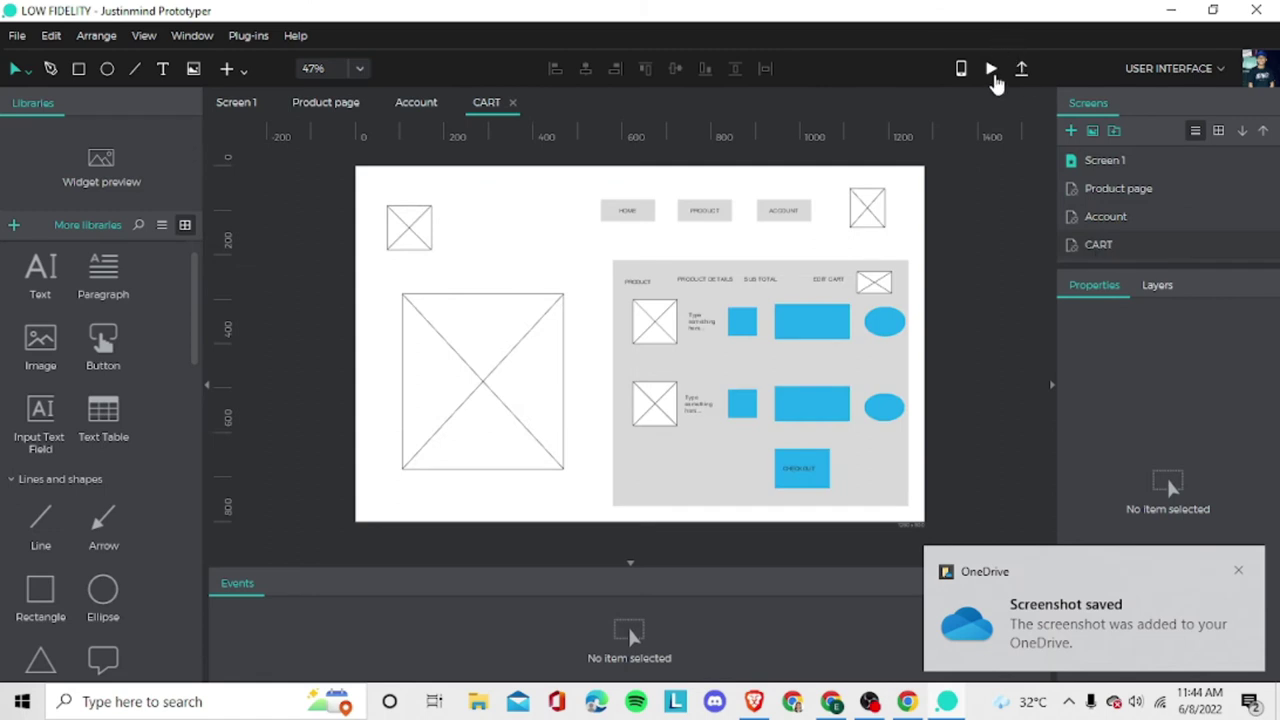
click(991, 70)
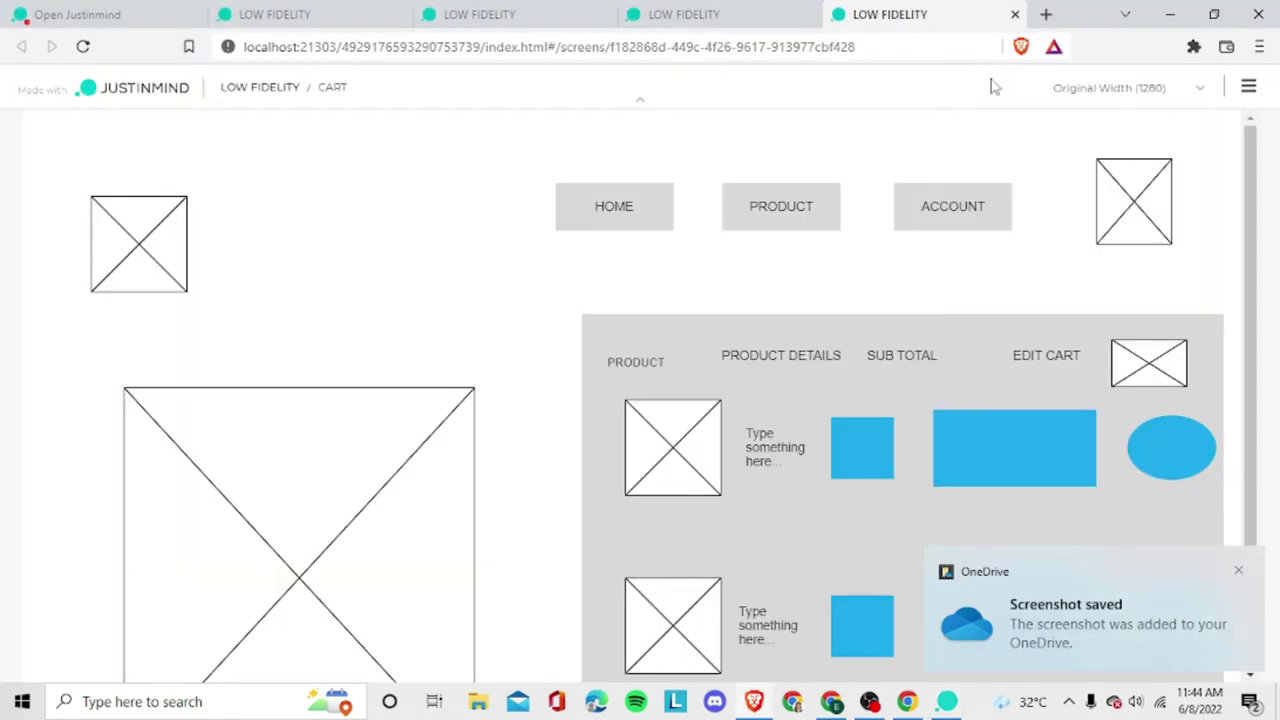
scroll(995, 203, down, 1)
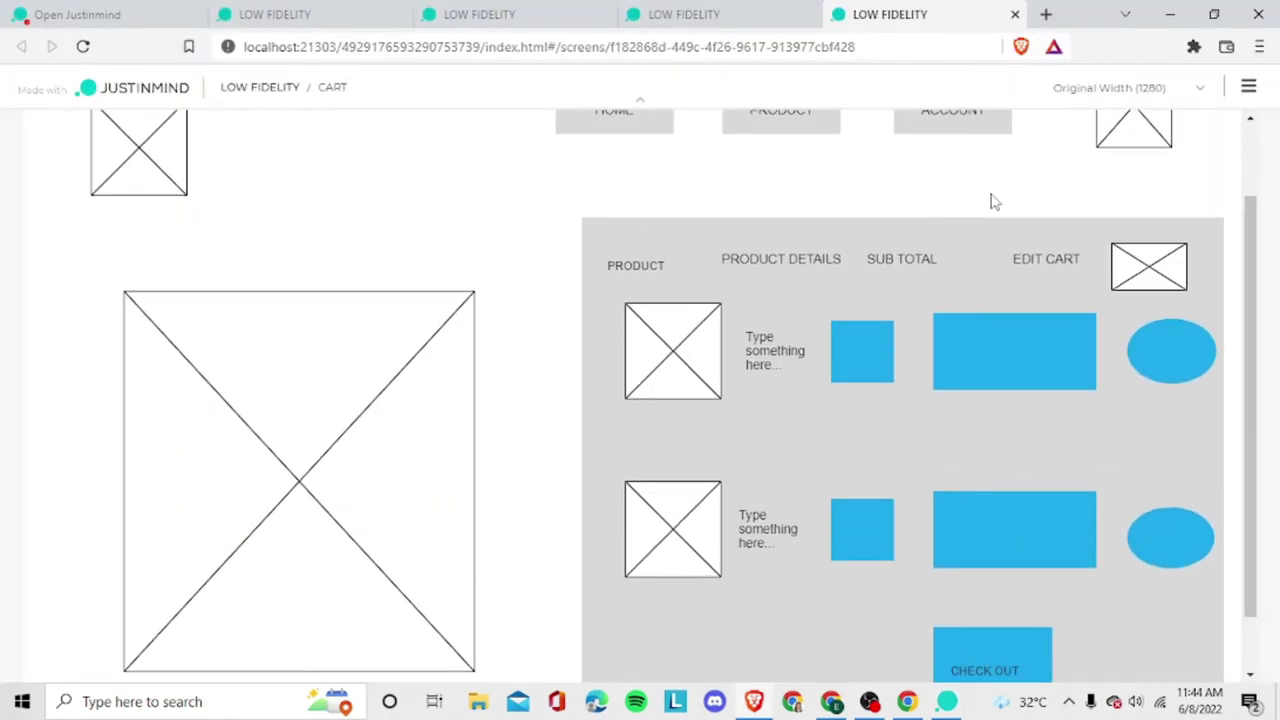
scroll(995, 203, up, 1)
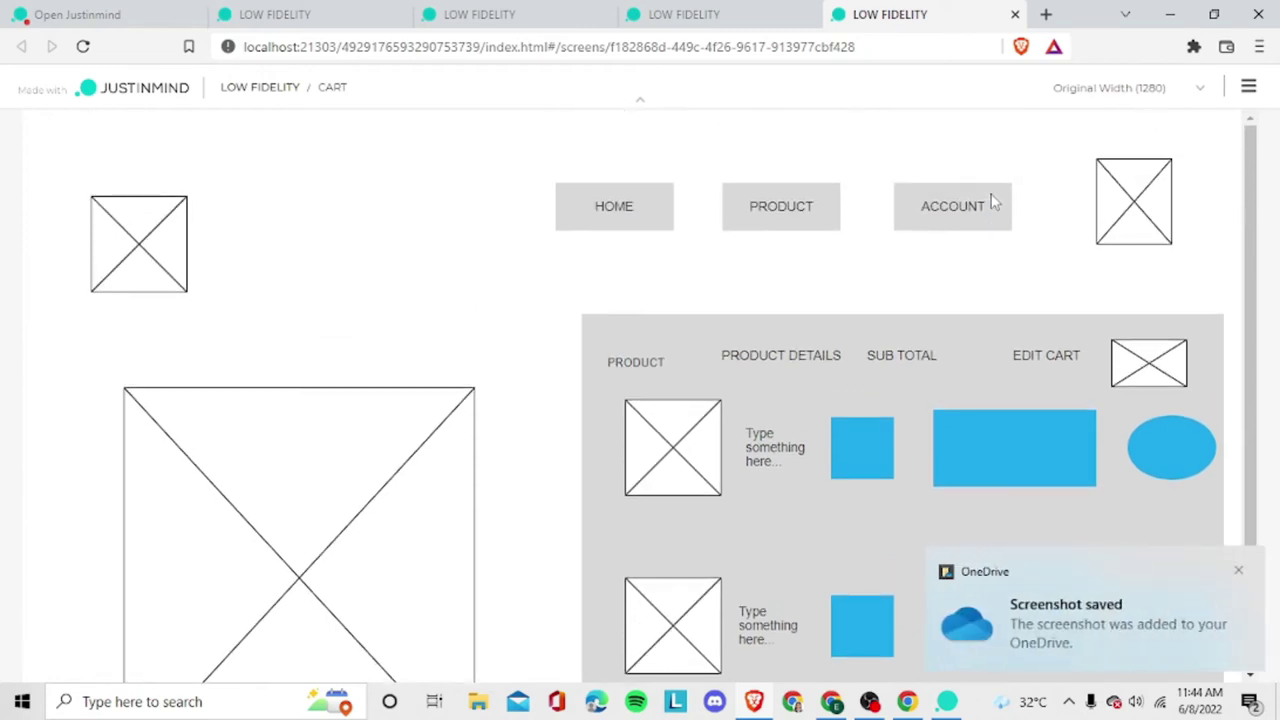
click(948, 701)
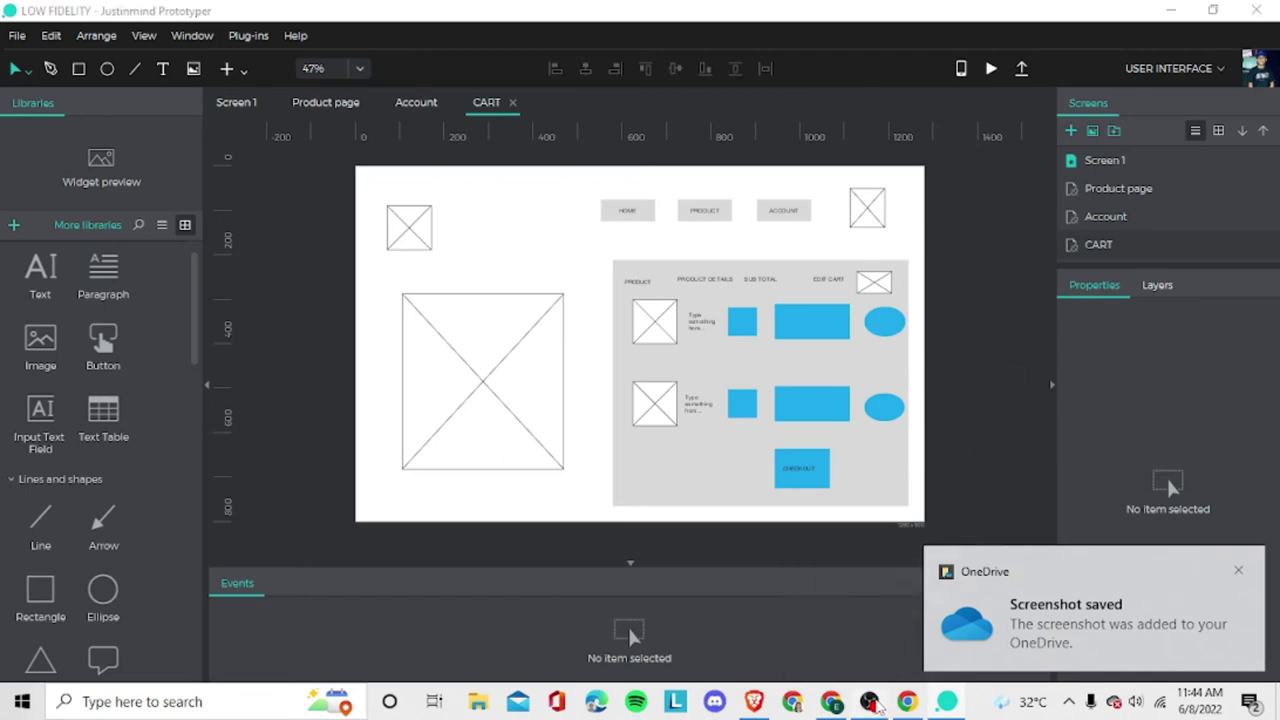
click(871, 702)
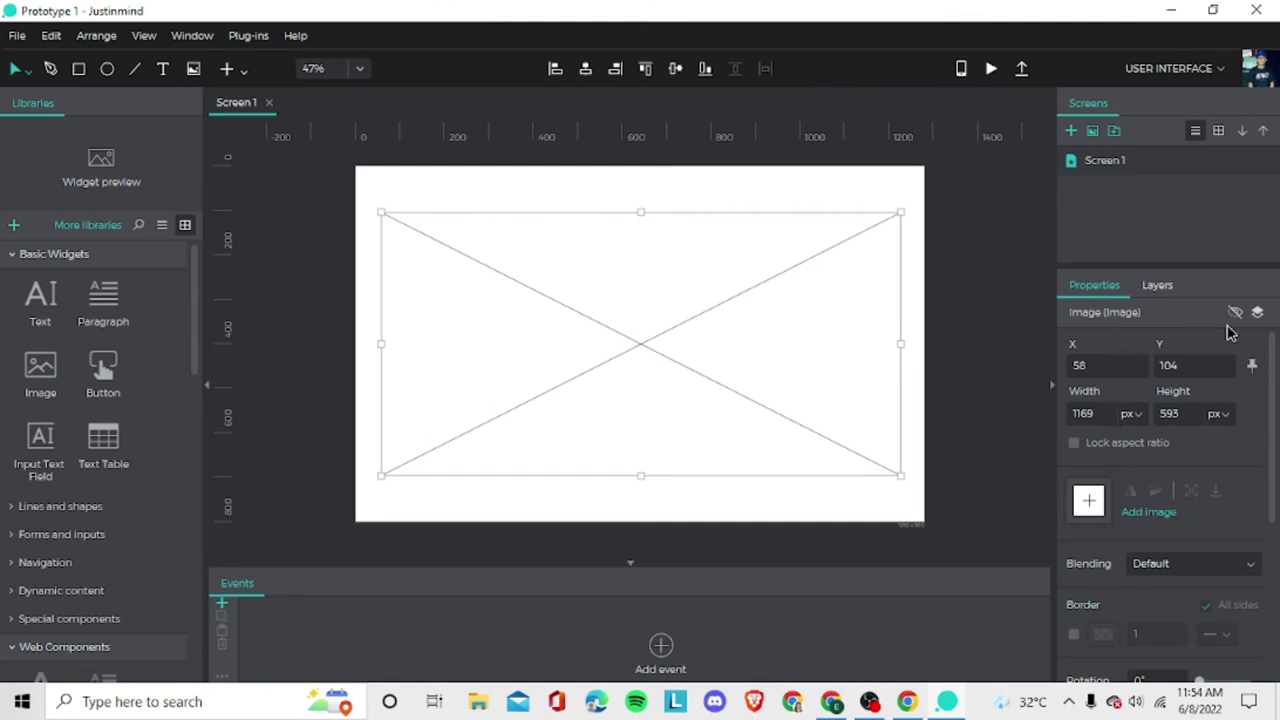
Fill the large image placeholder on Screen 1 with the "background" picture from Downloads, included in the prototype.
scroll(1221, 452, down, 1)
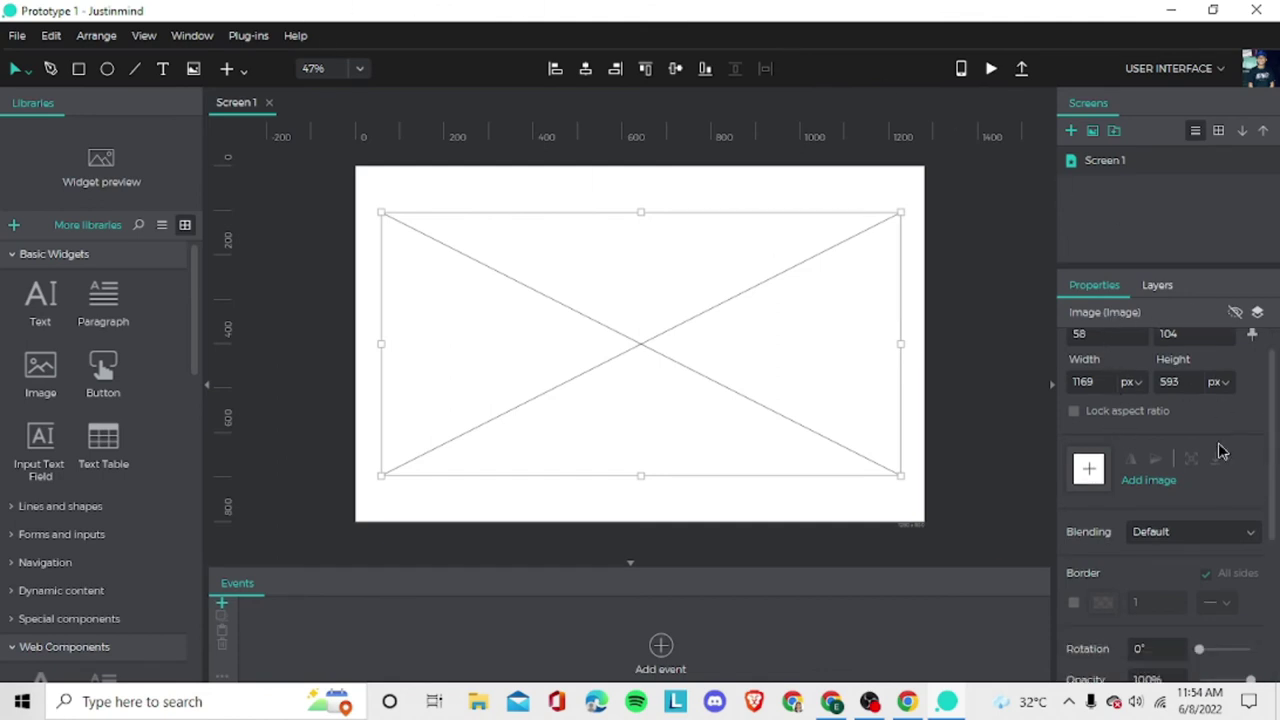
scroll(1203, 533, down, 2)
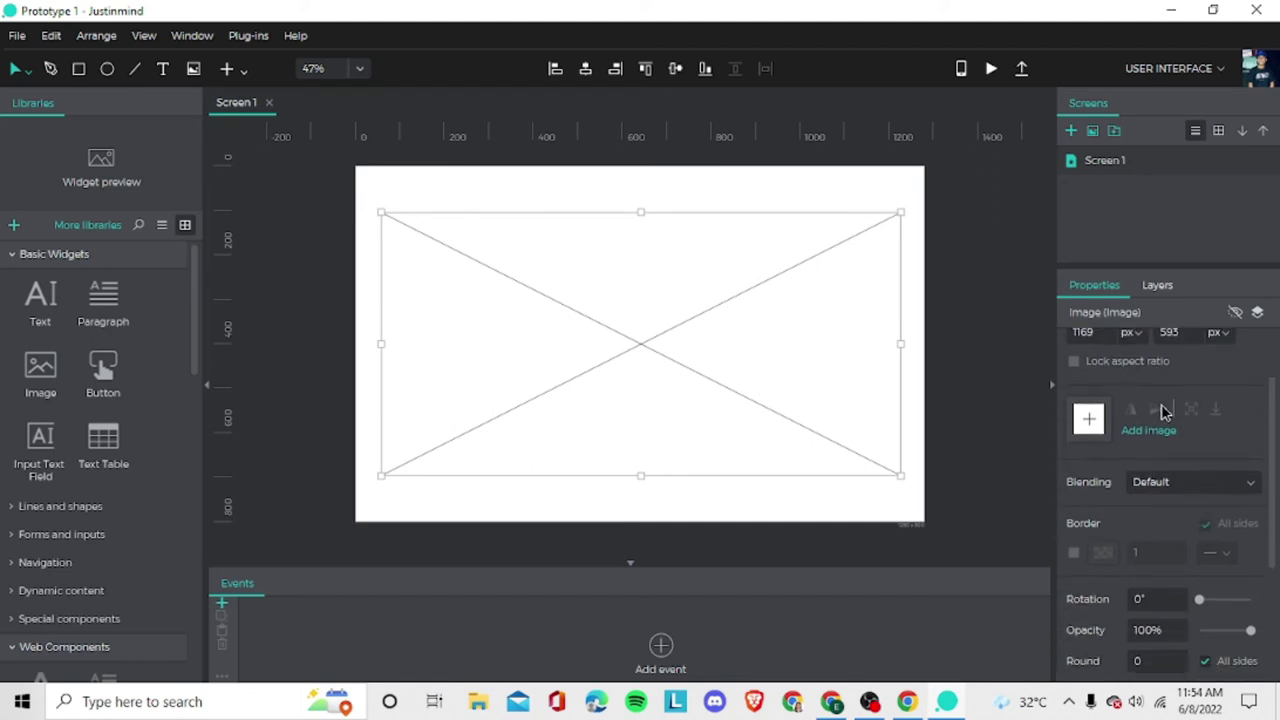
click(1146, 432)
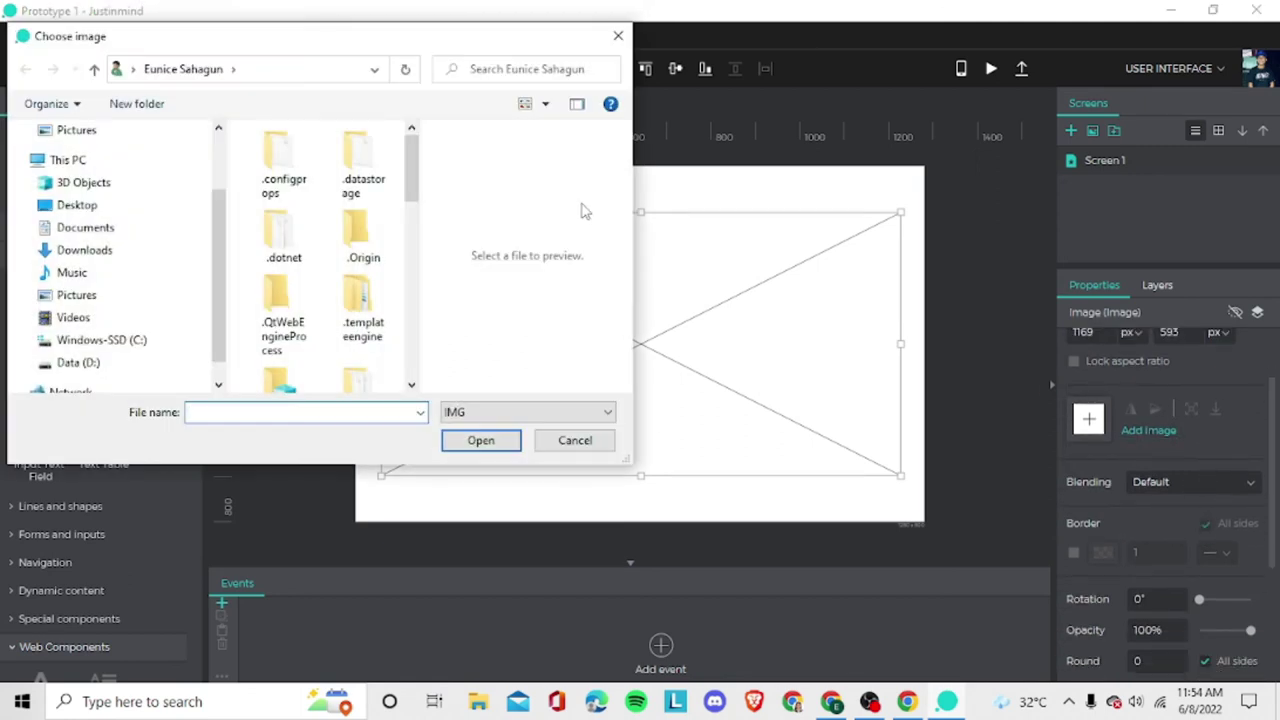
scroll(95, 295, up, 5)
scroll(112, 291, down, 1)
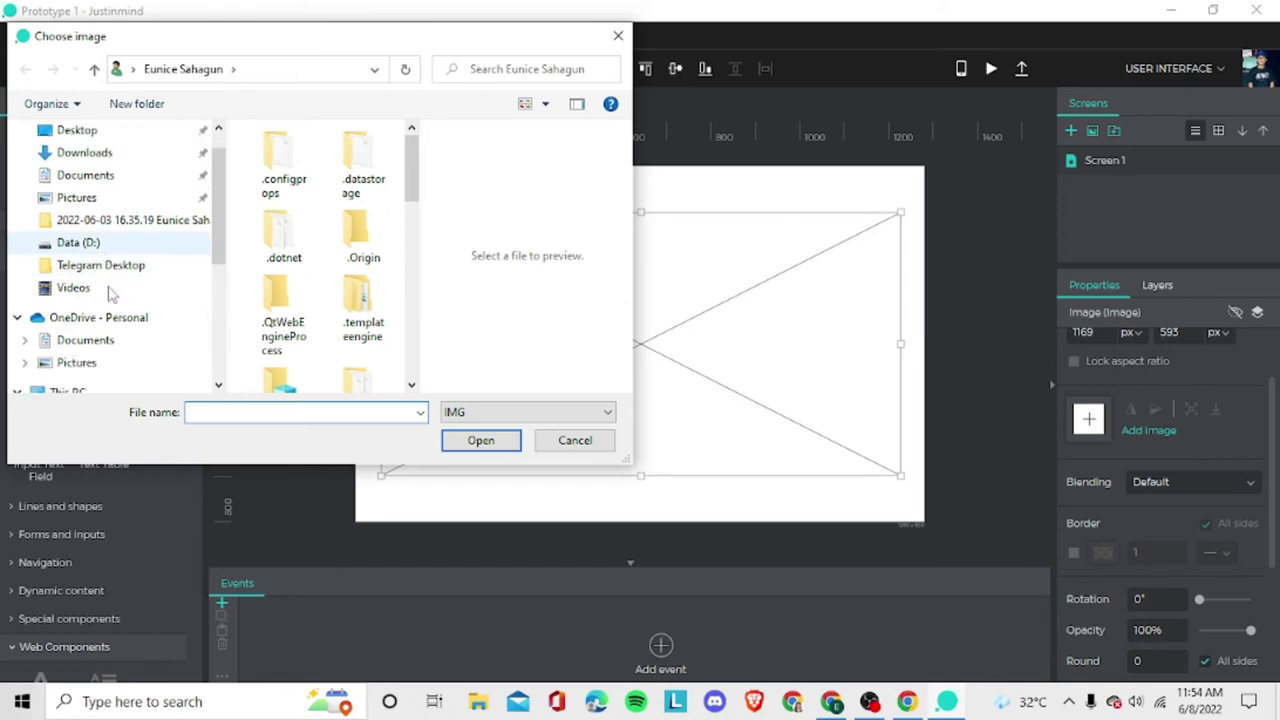
click(89, 364)
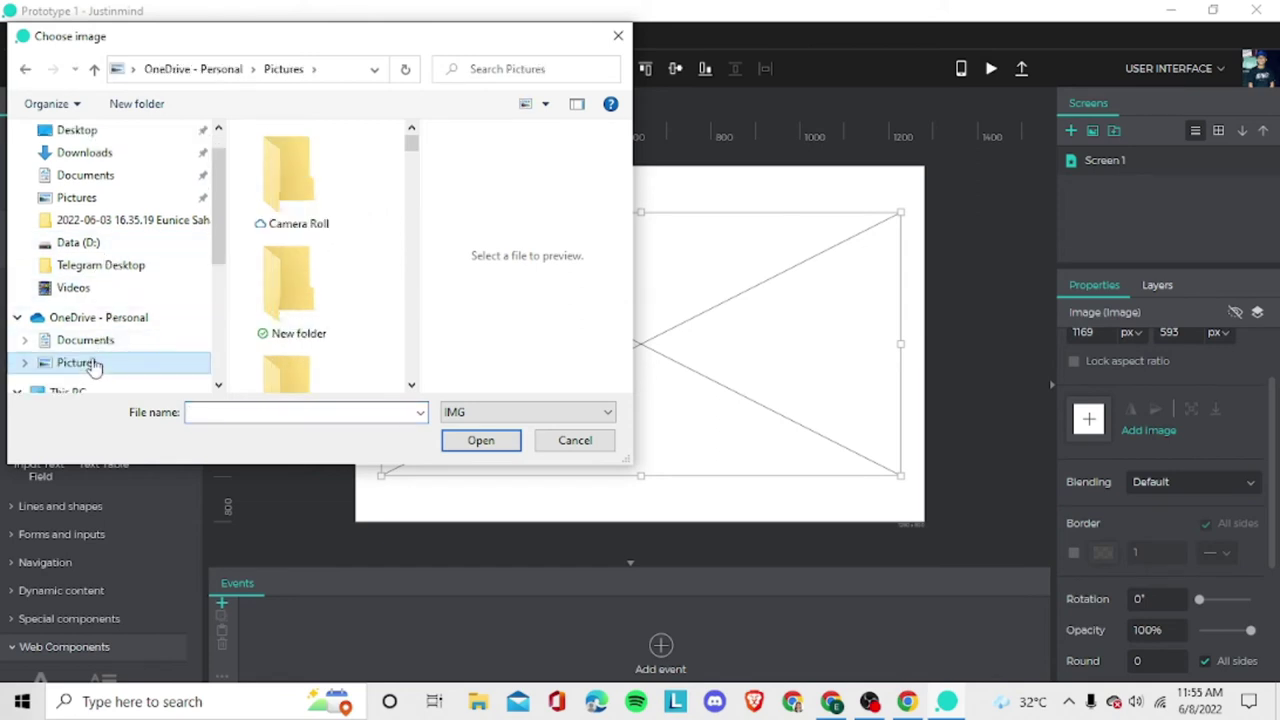
click(123, 162)
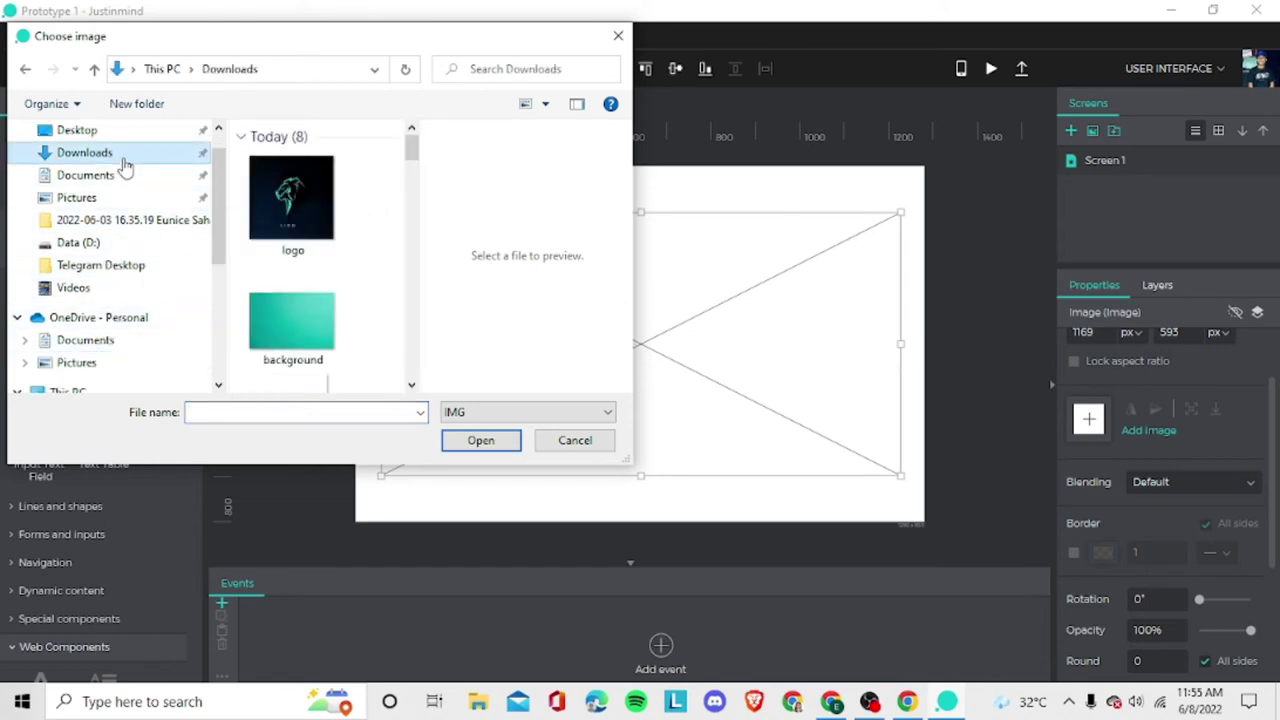
click(291, 311)
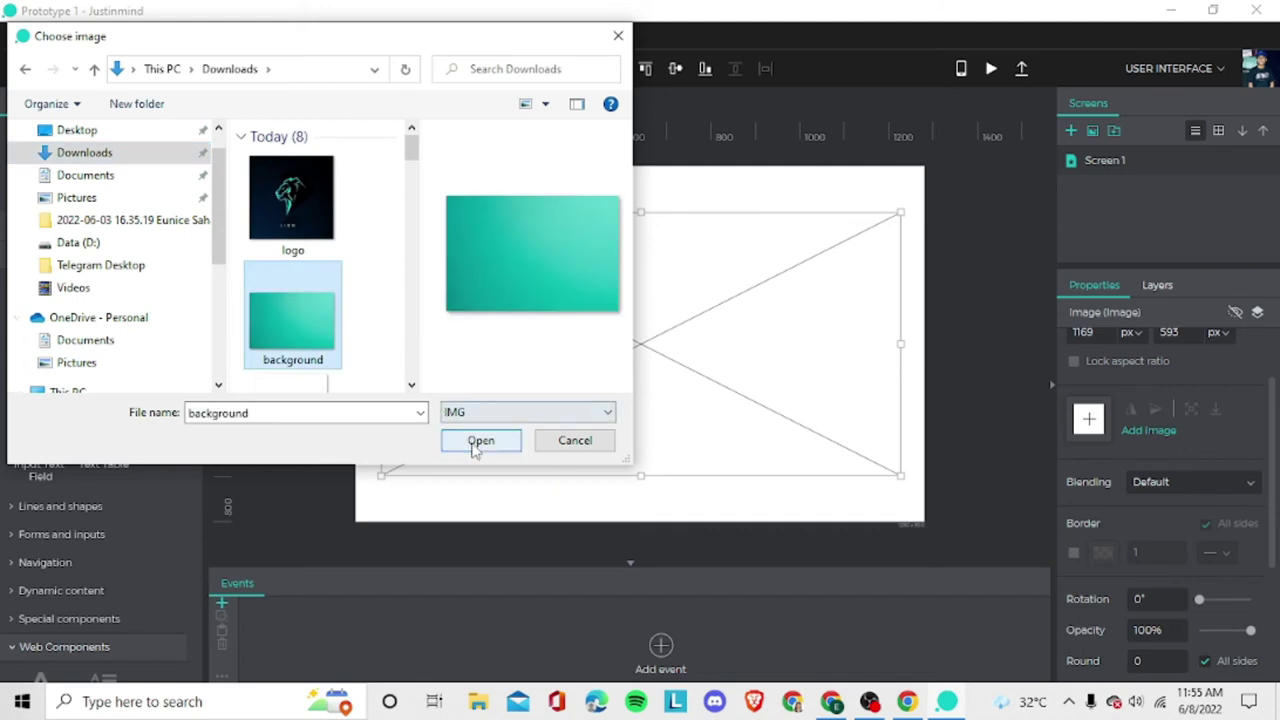
click(478, 443)
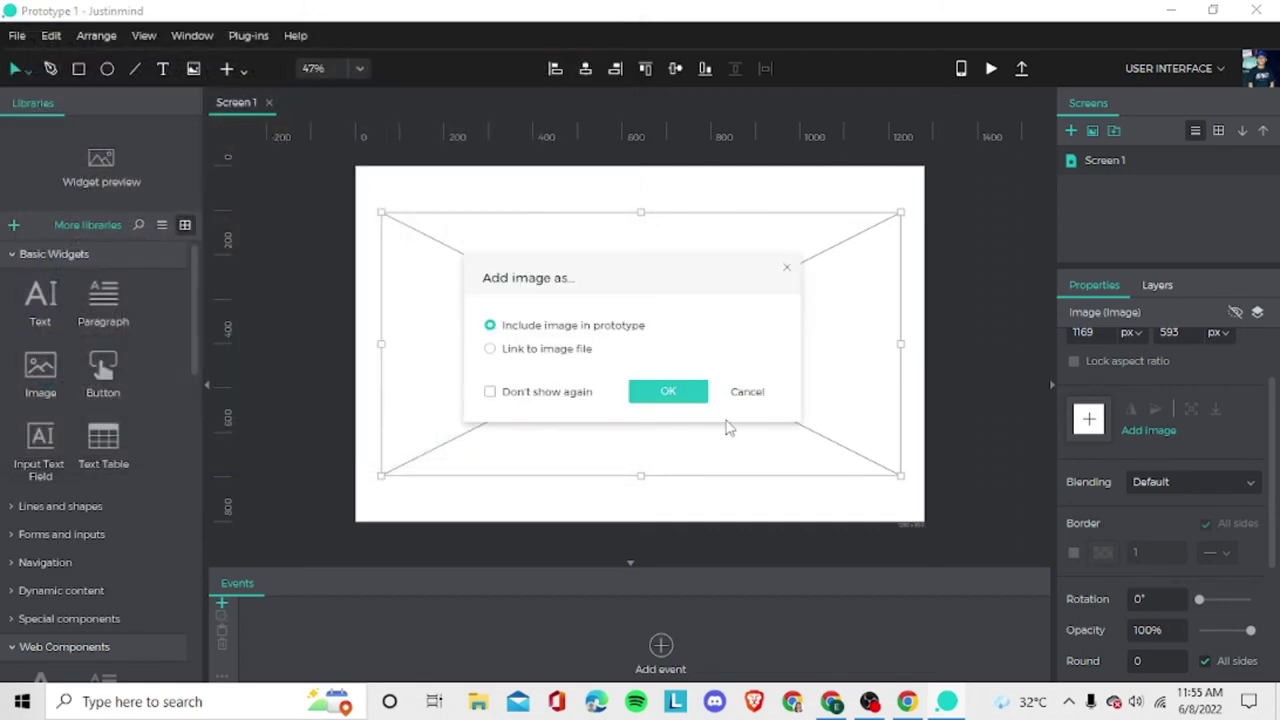
click(672, 400)
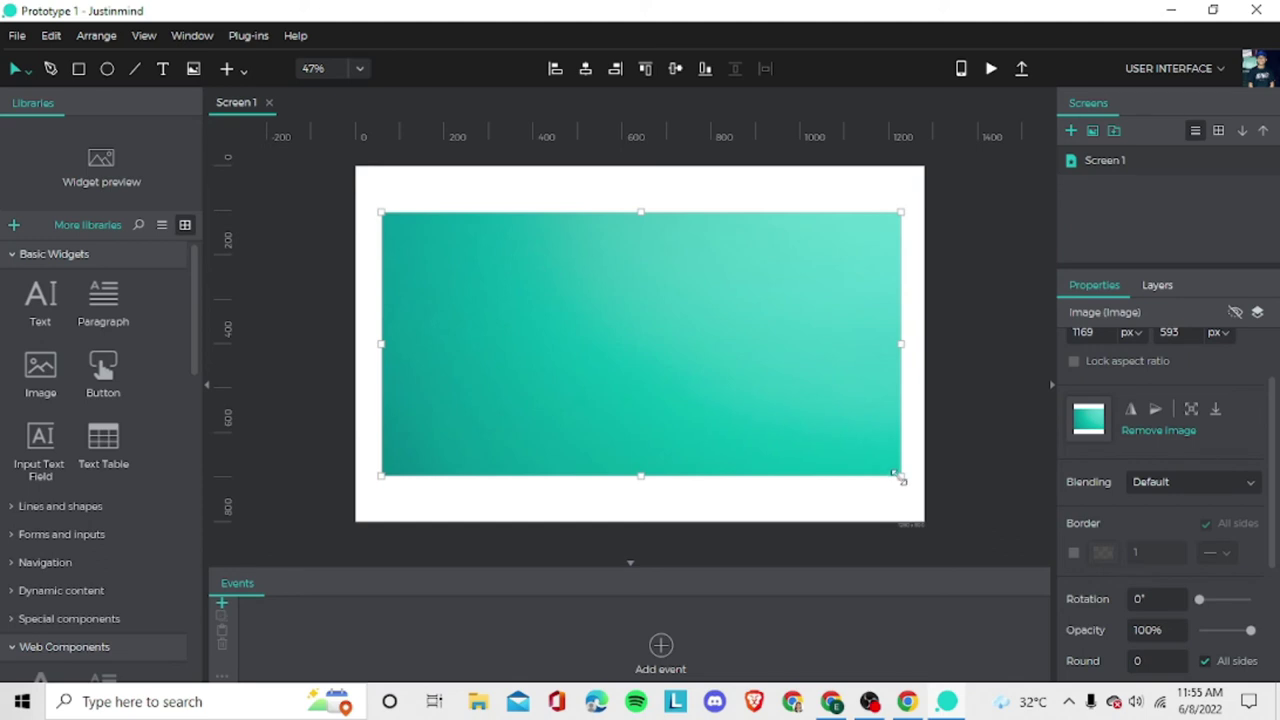
Enlarge the background image on Screen 1 to 1280 × 800 px so it covers the whole screen.
drag(899, 478, 912, 512)
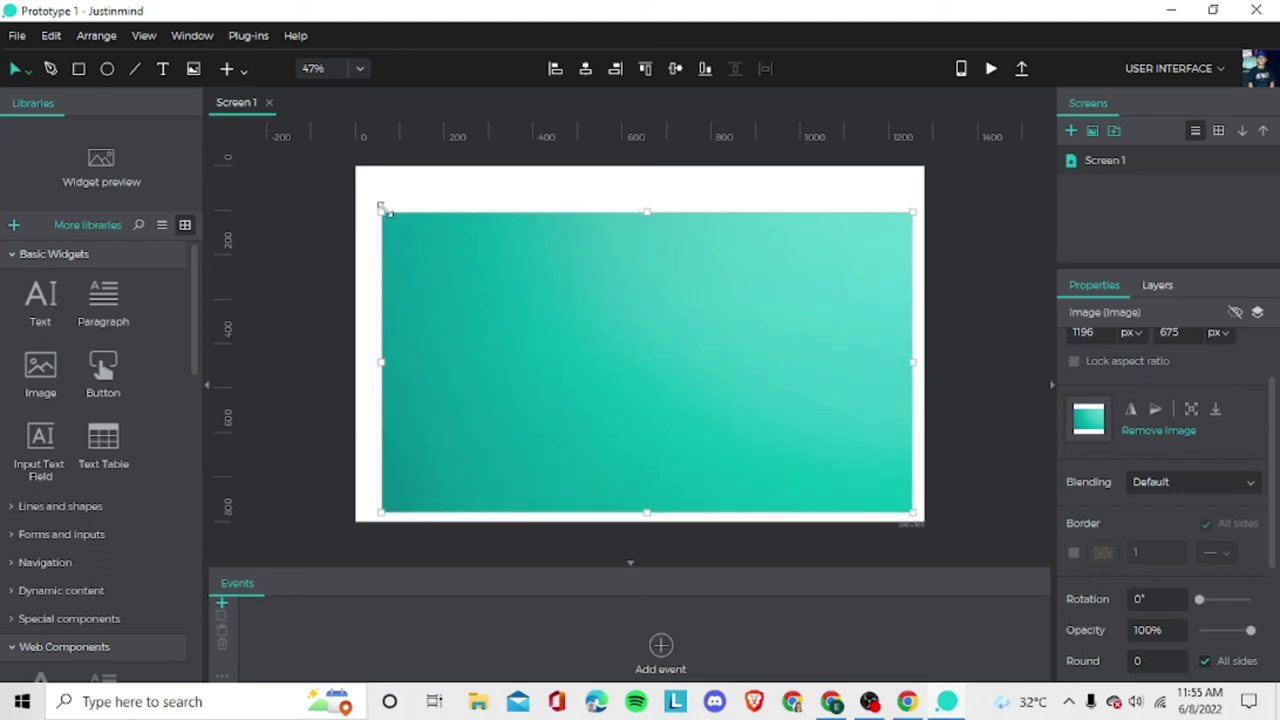
drag(380, 211, 355, 166)
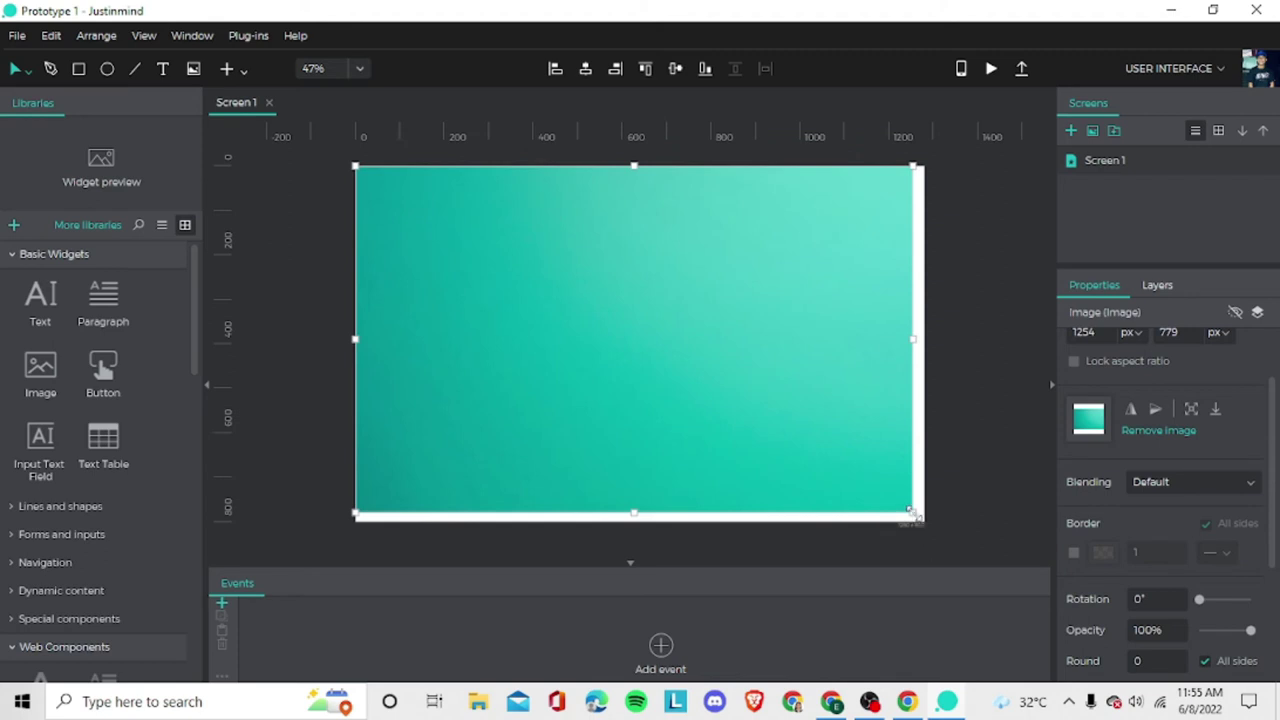
mouse_move(912, 516)
mouse_down()
mouse_move(934, 527)
mouse_move(924, 521)
mouse_up()
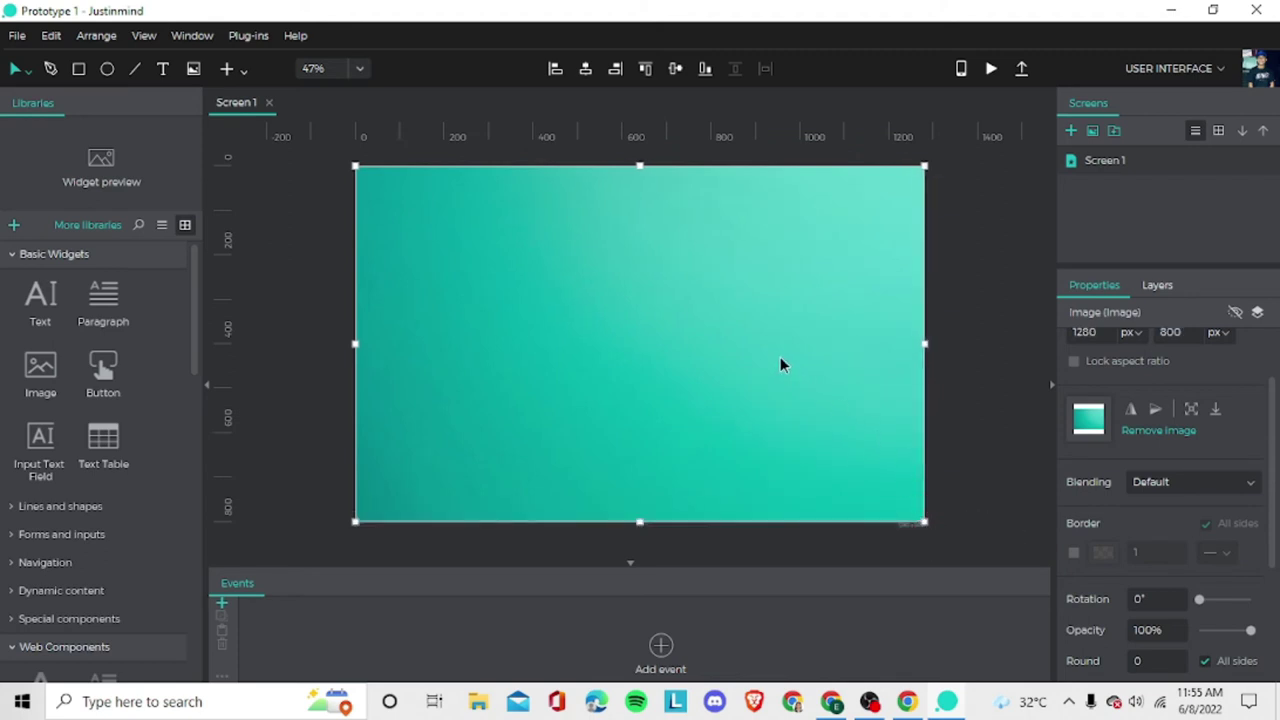
Add a new desktop screen named "product" with the Web 1280 device size, 1280 × 800.
click(1072, 132)
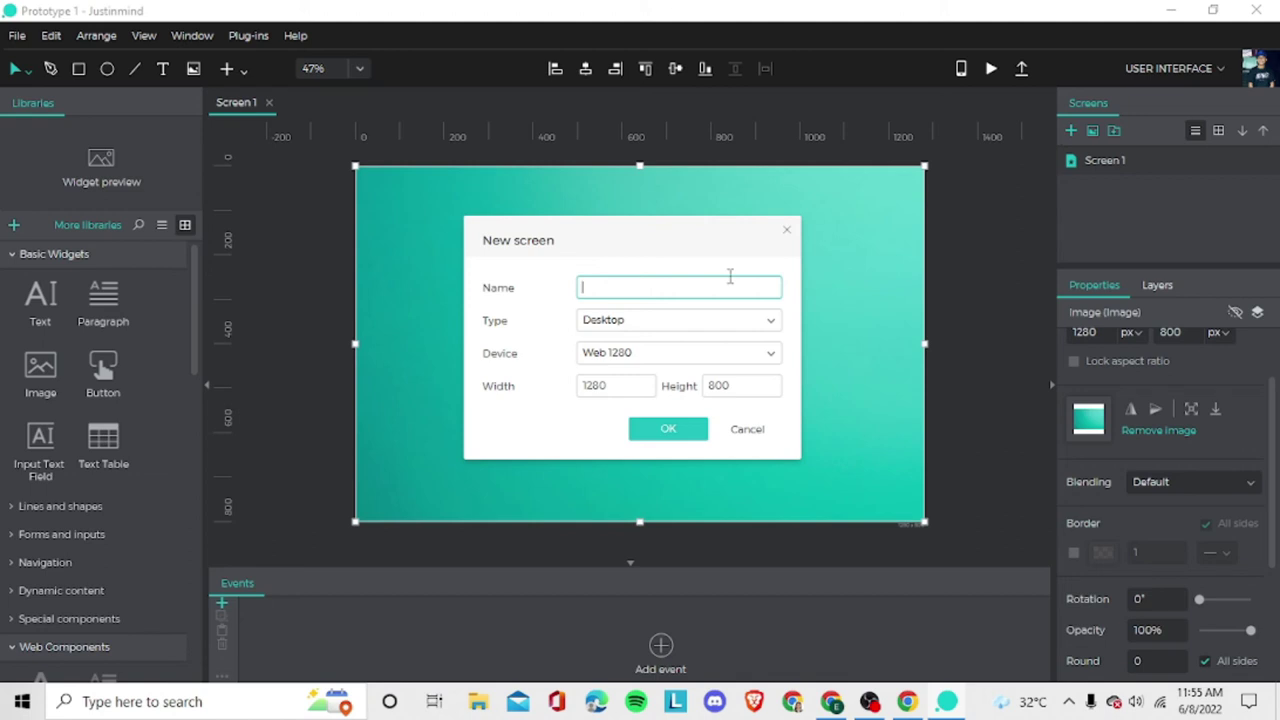
text(home)
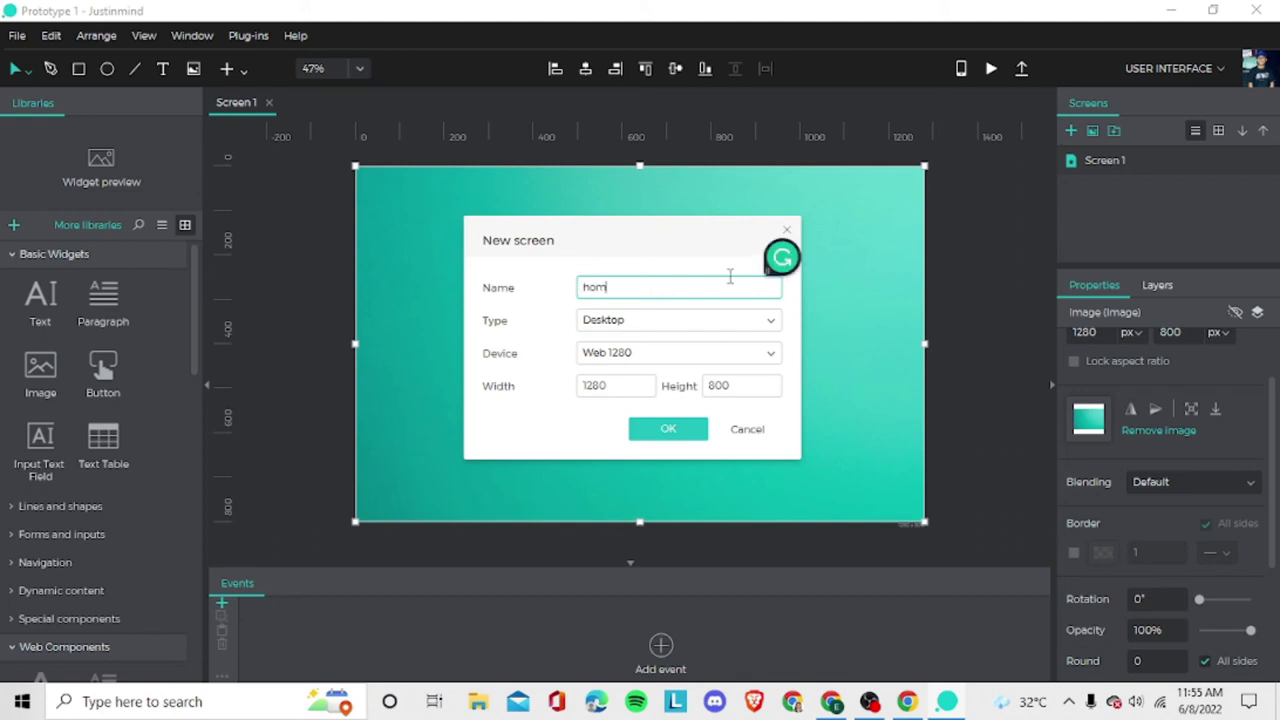
key(BackSpace)
key(BackSpace)
key(BackSpace)
key(BackSpace)
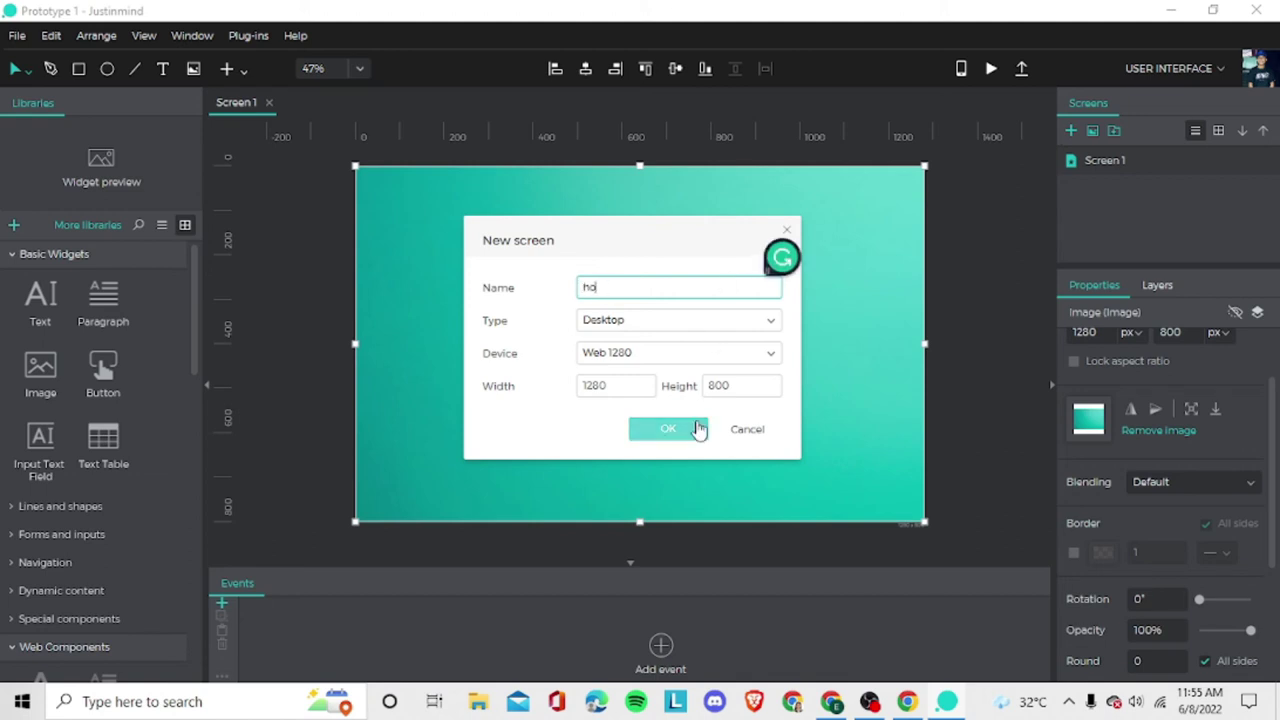
text(bed)
key(BackSpace)
key(BackSpace)
key(BackSpace)
text(prody)
key(BackSpace)
text(uct)
click(648, 430)
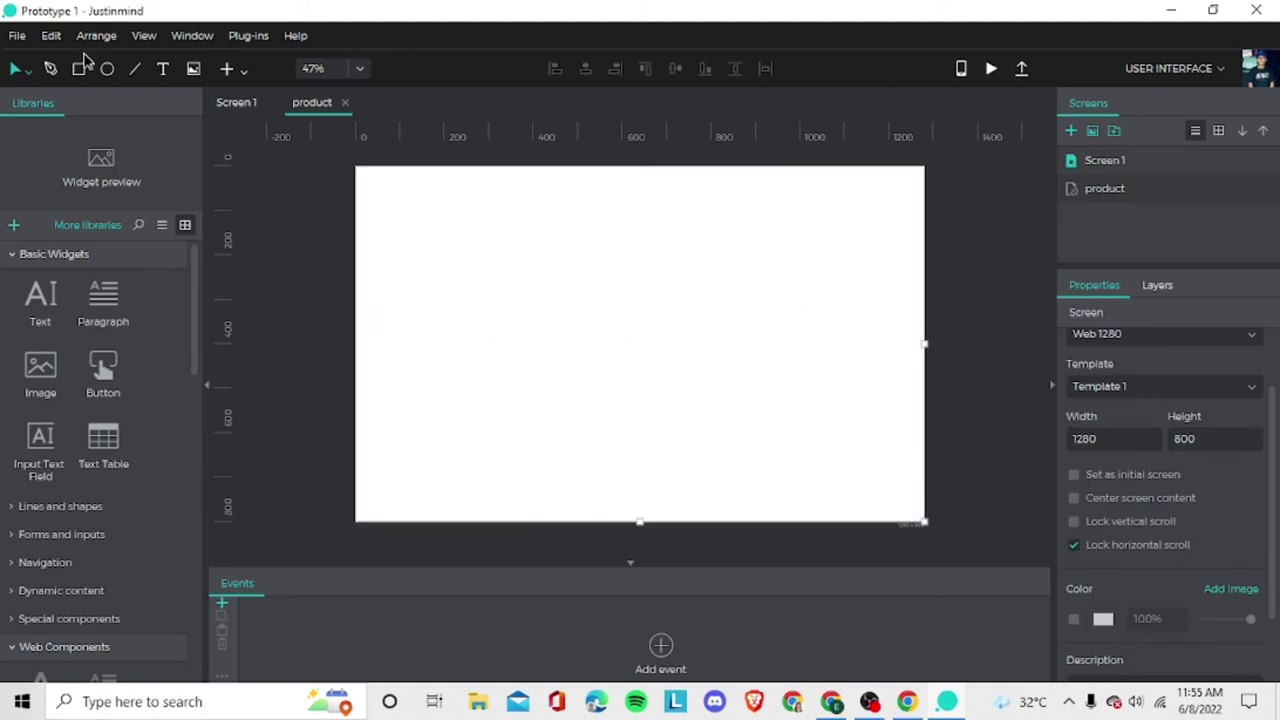
Place an image placeholder on the product screen and stretch it to cover the full 1280 × 800 px area.
click(41, 325)
click(45, 378)
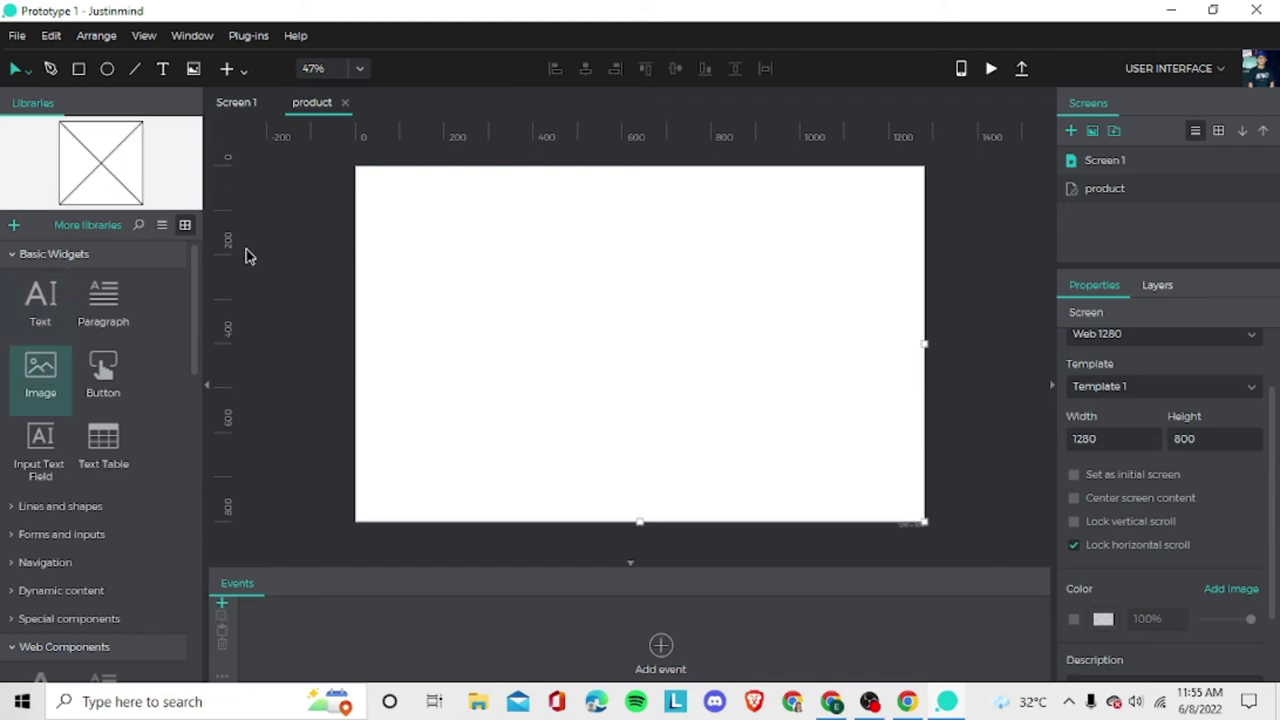
drag(249, 256, 927, 525)
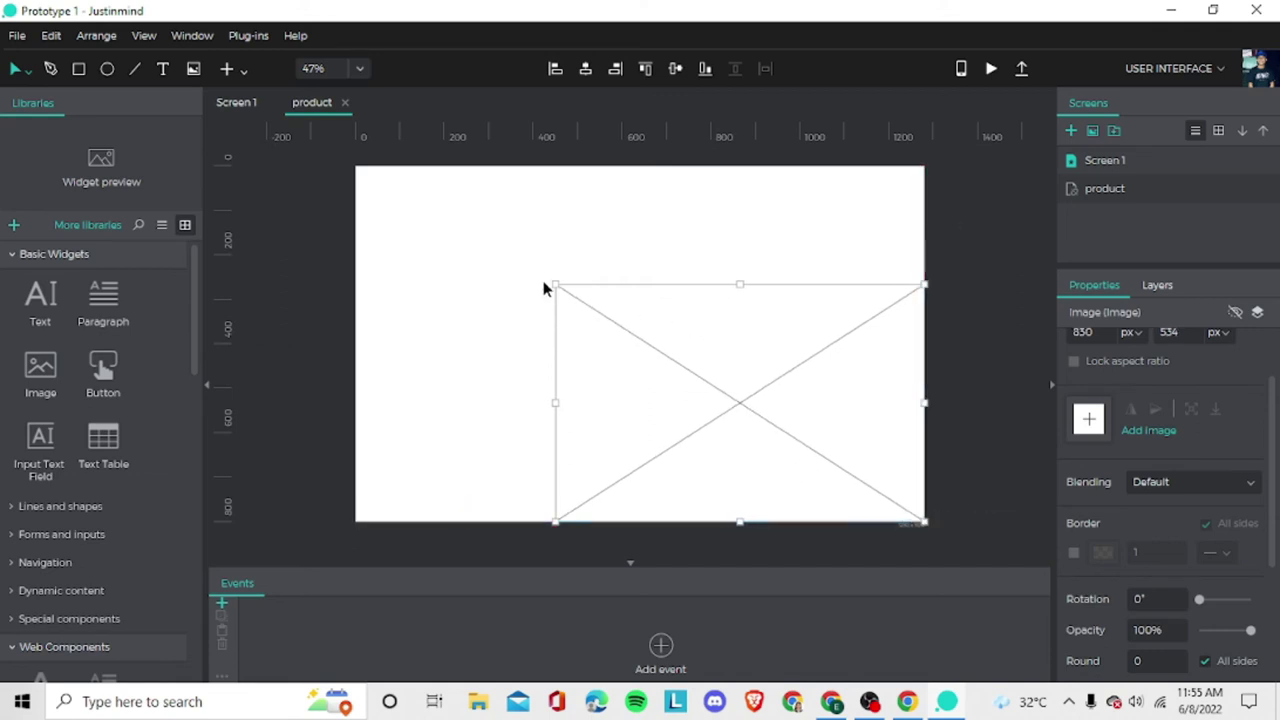
drag(553, 288, 357, 170)
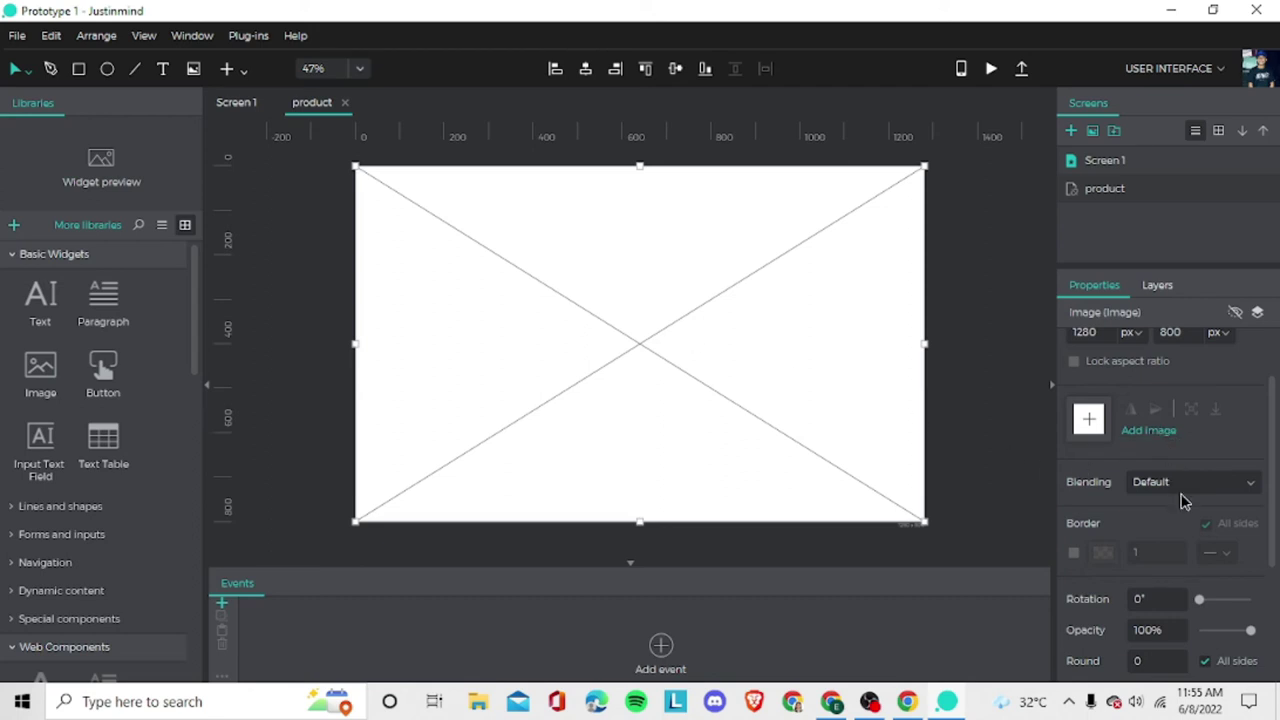
Fill the product screen's image placeholder with the "background" picture from Downloads, included in the prototype.
scroll(1168, 452, up, 1)
scroll(1166, 454, down, 2)
click(1149, 424)
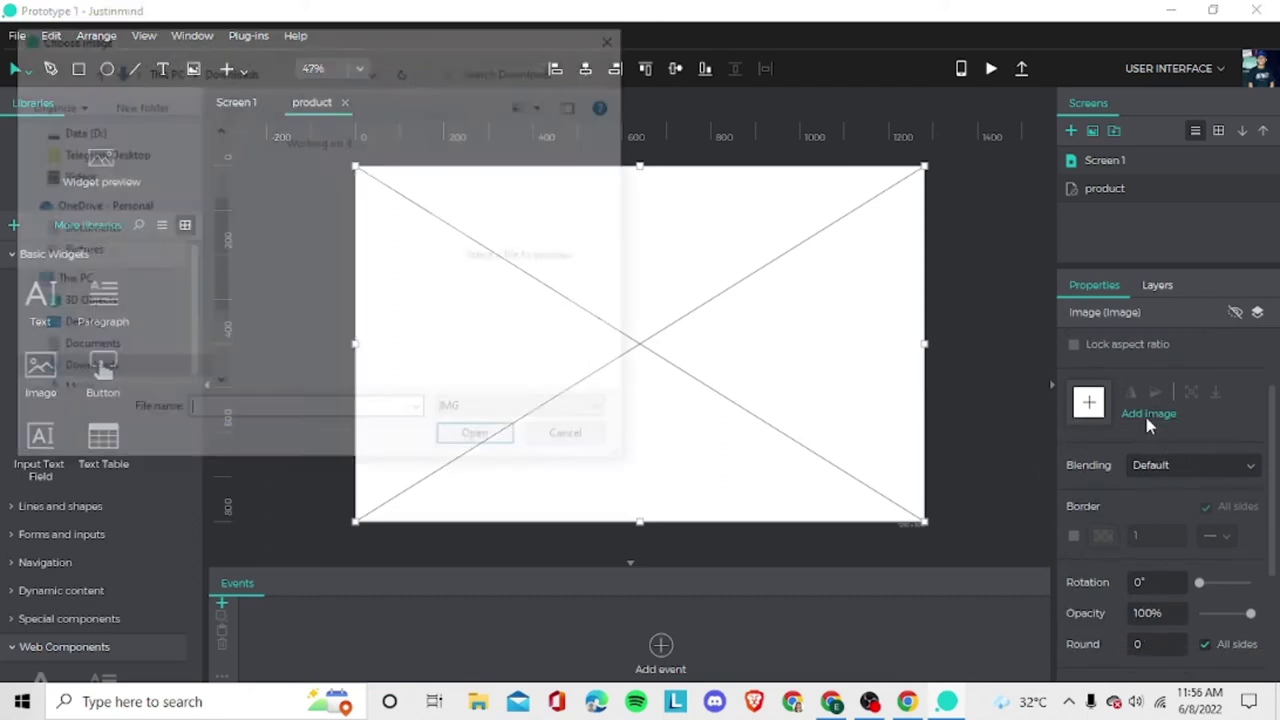
scroll(362, 302, down, 1)
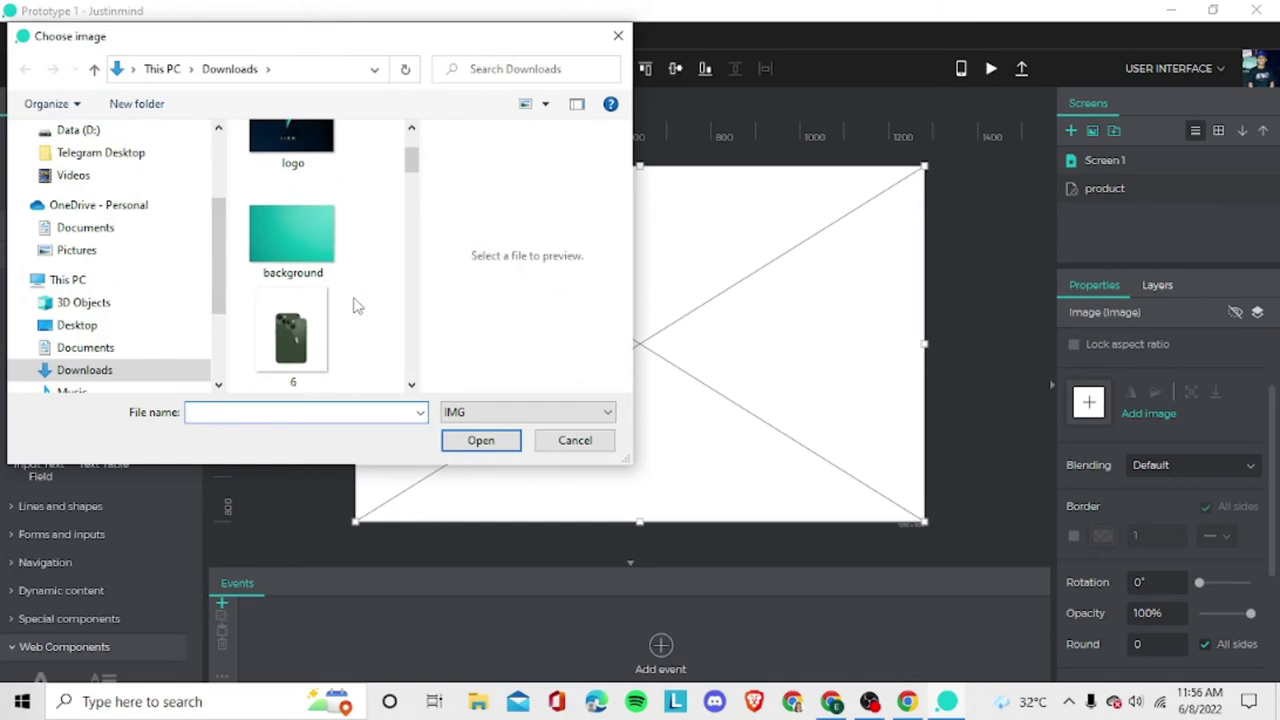
scroll(343, 252, up, 1)
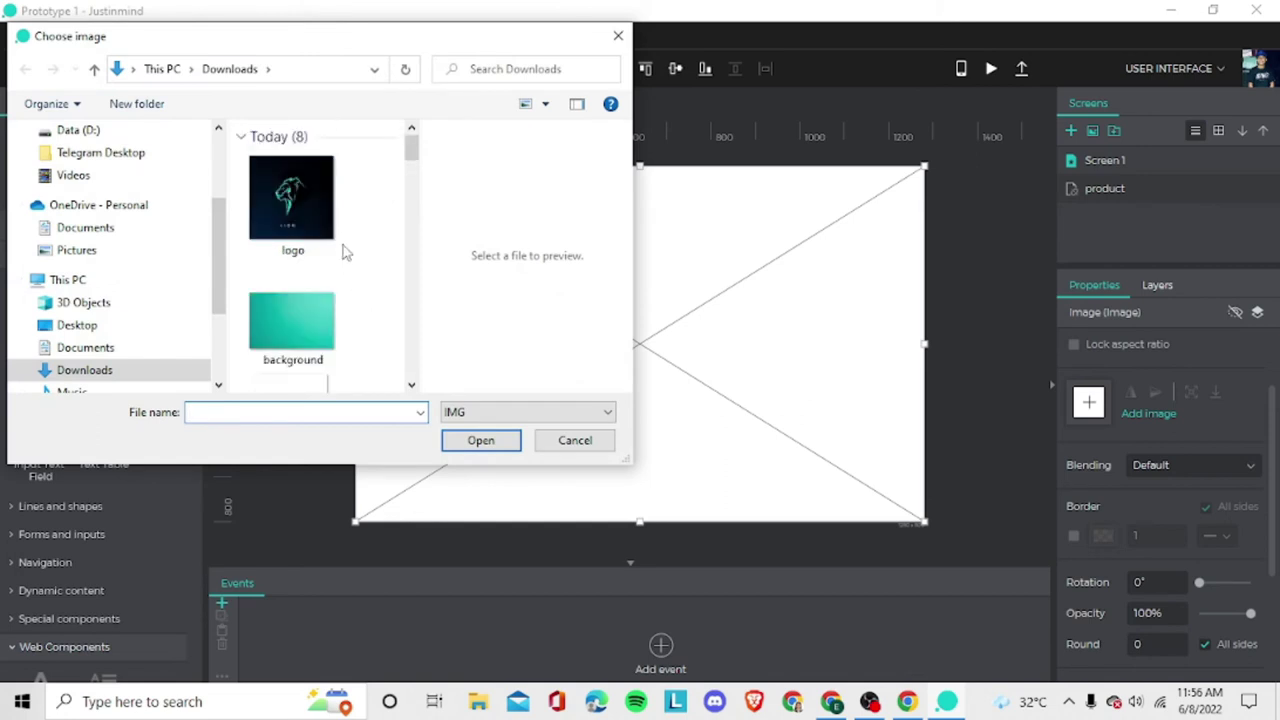
scroll(343, 252, down, 3)
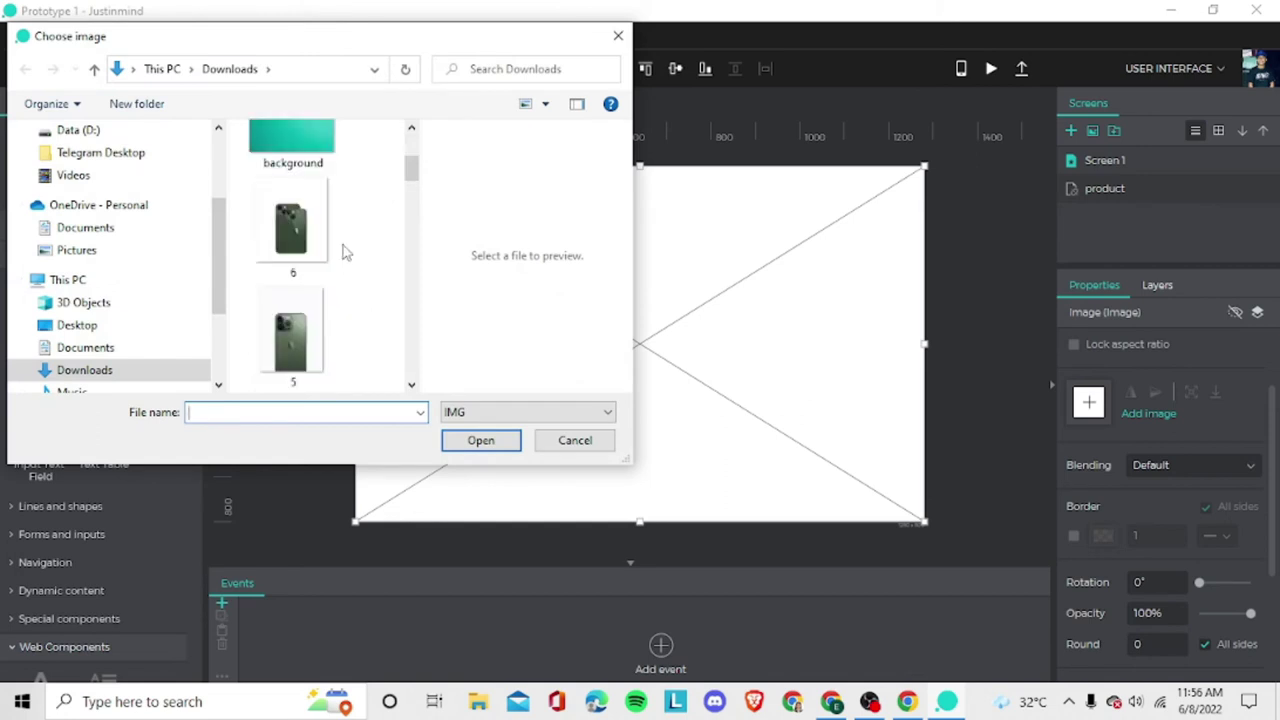
scroll(340, 248, up, 3)
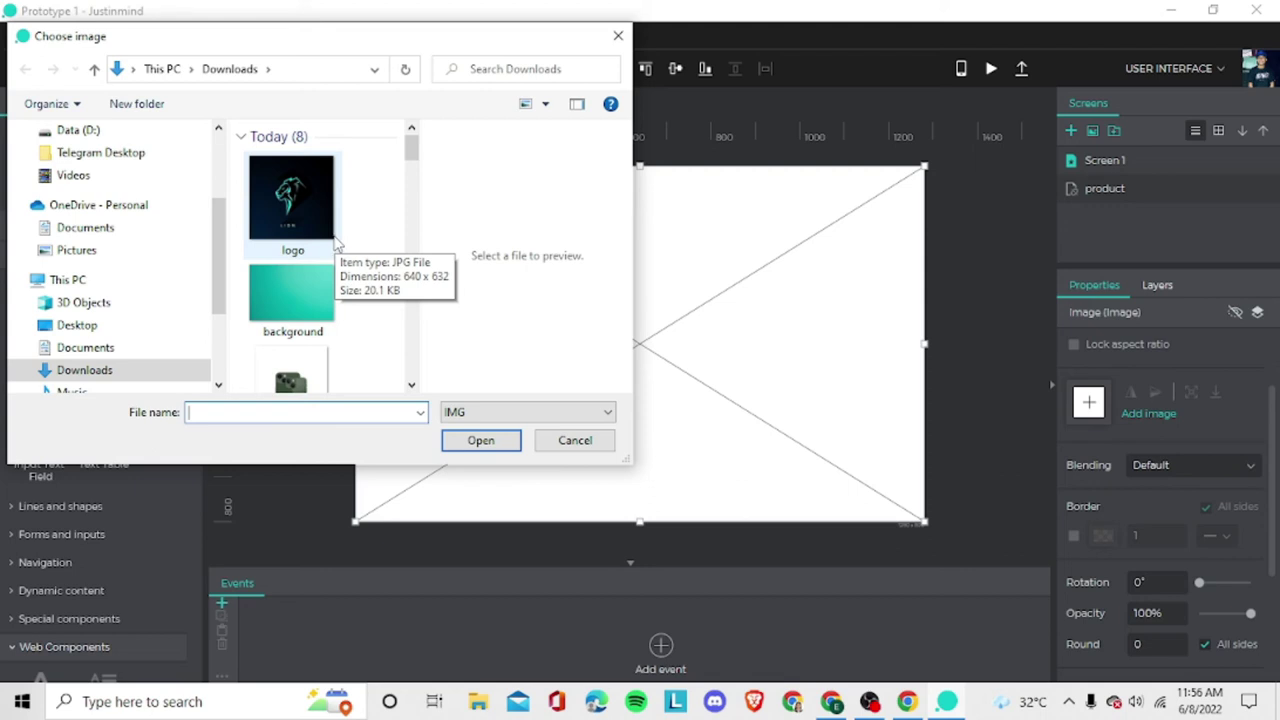
click(295, 295)
click(479, 440)
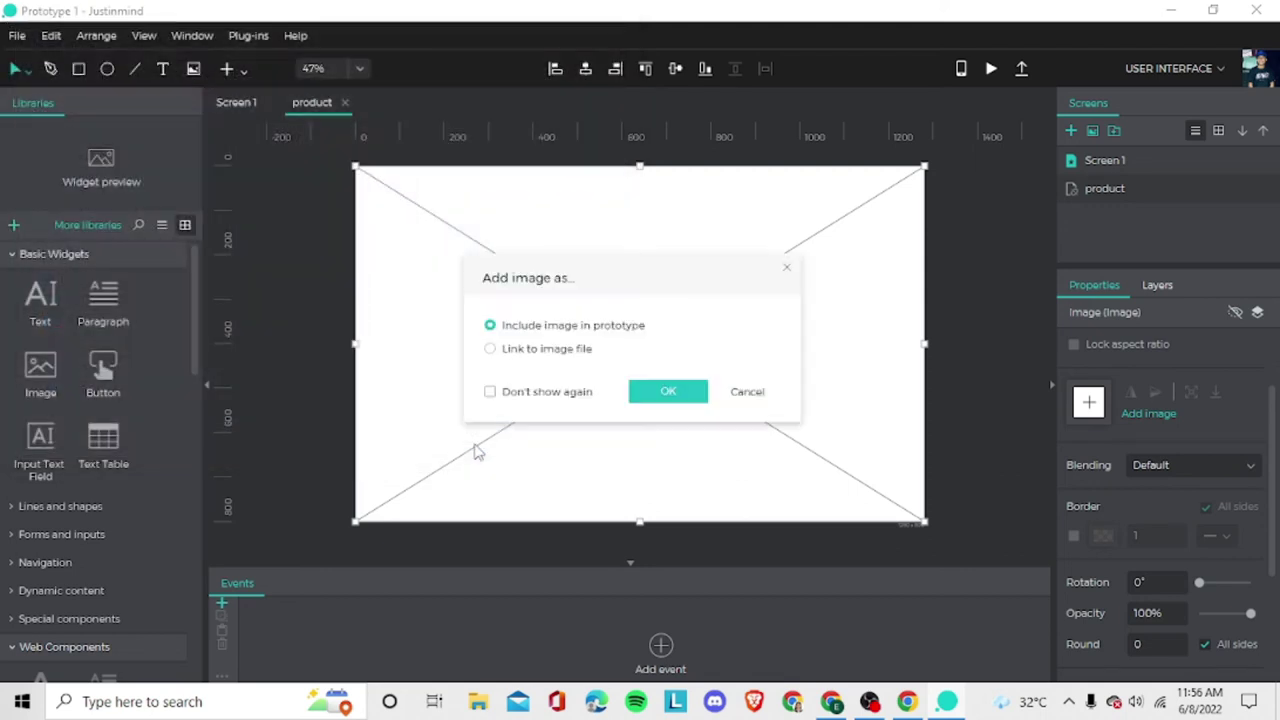
click(675, 397)
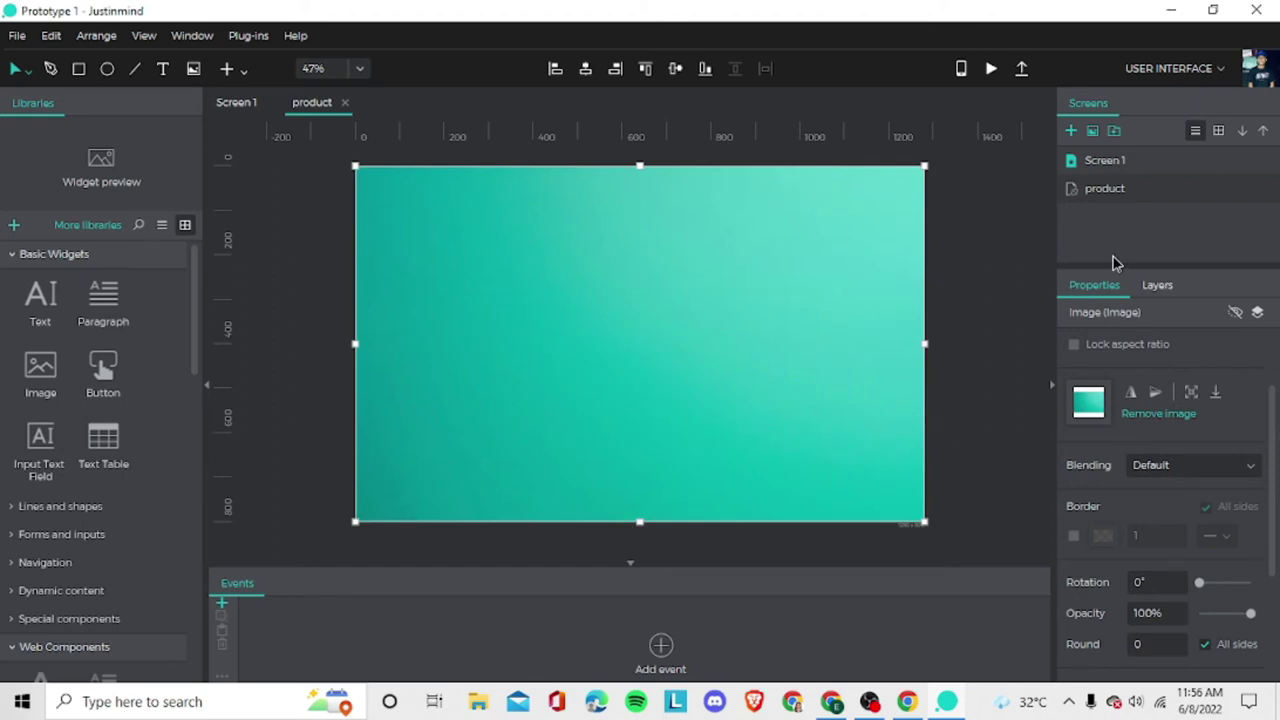
Add another Web 1280 desktop screen named "account", sized 1280 × 800.
click(1070, 131)
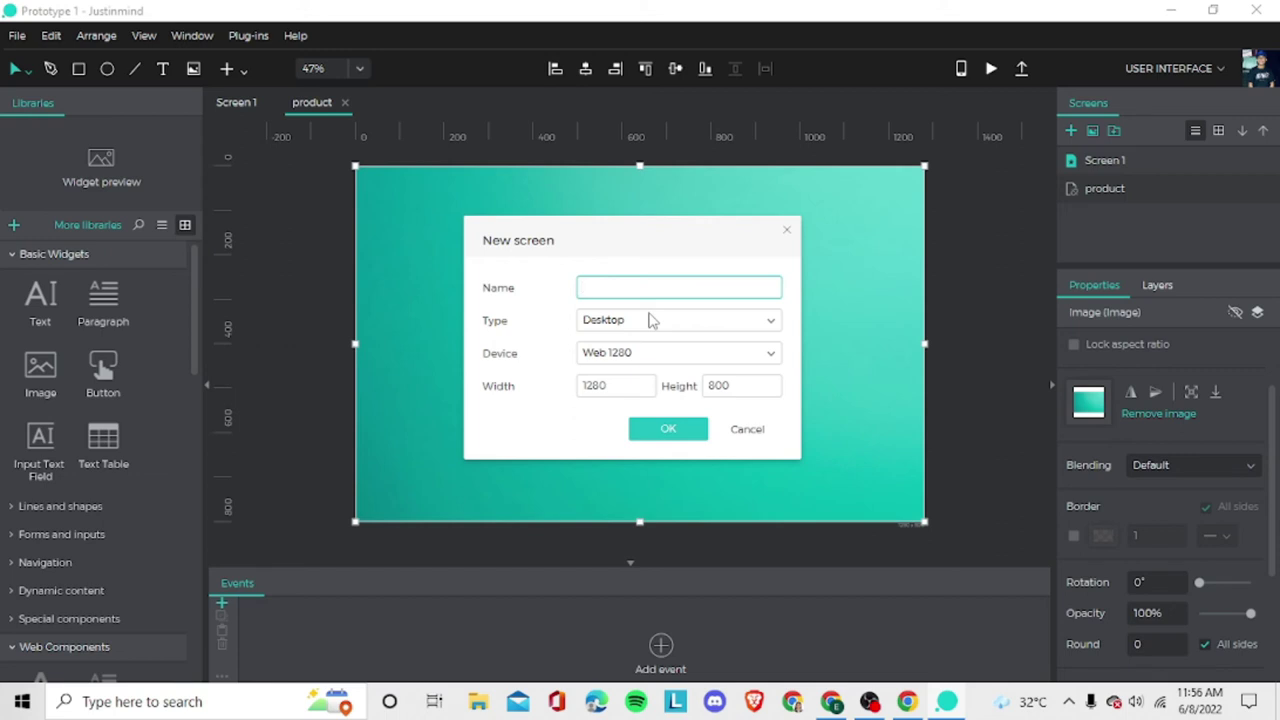
text(ccount)
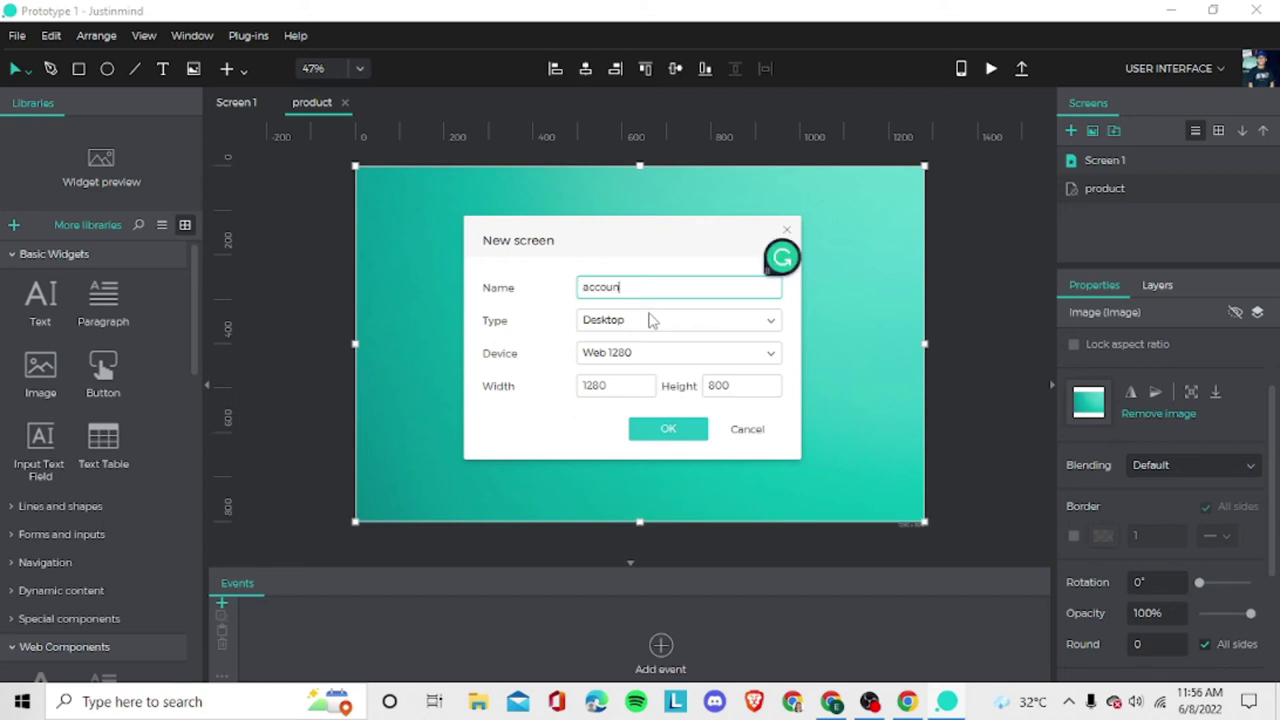
click(659, 435)
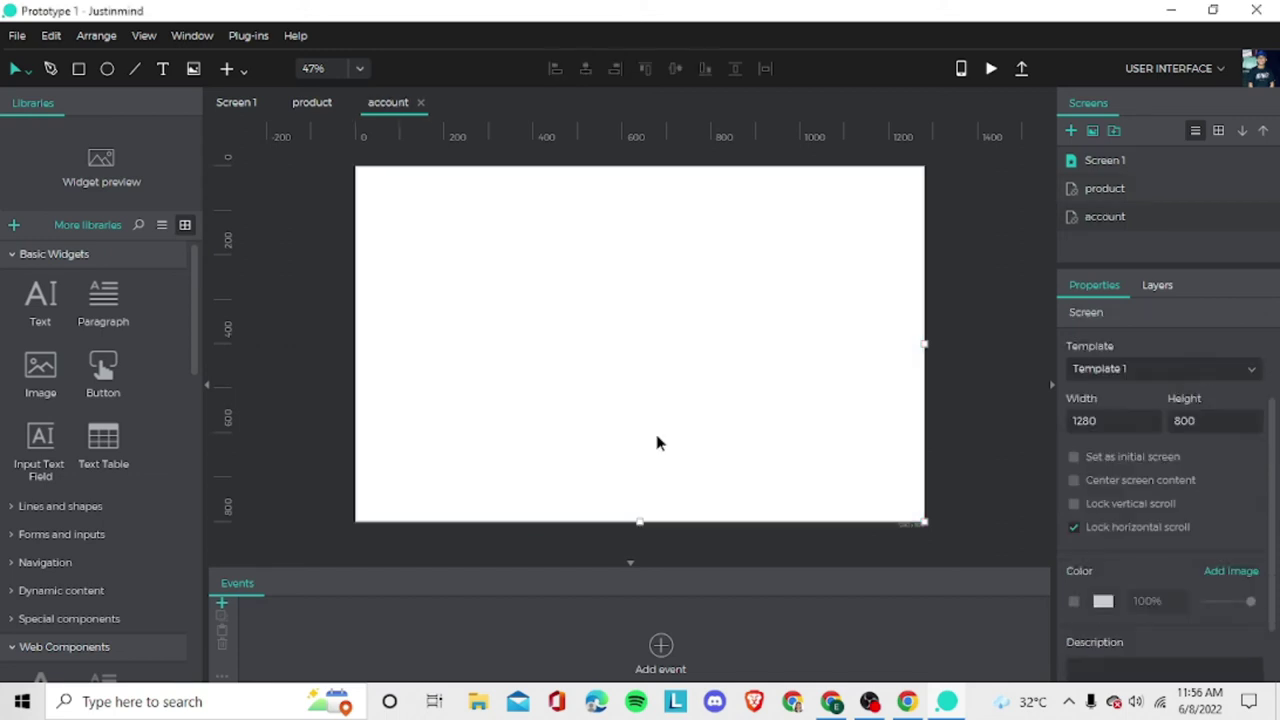
Cover the account screen with a full-size image placeholder and fill it with the "background" picture, included in the prototype.
drag(40, 366, 492, 316)
click(1150, 412)
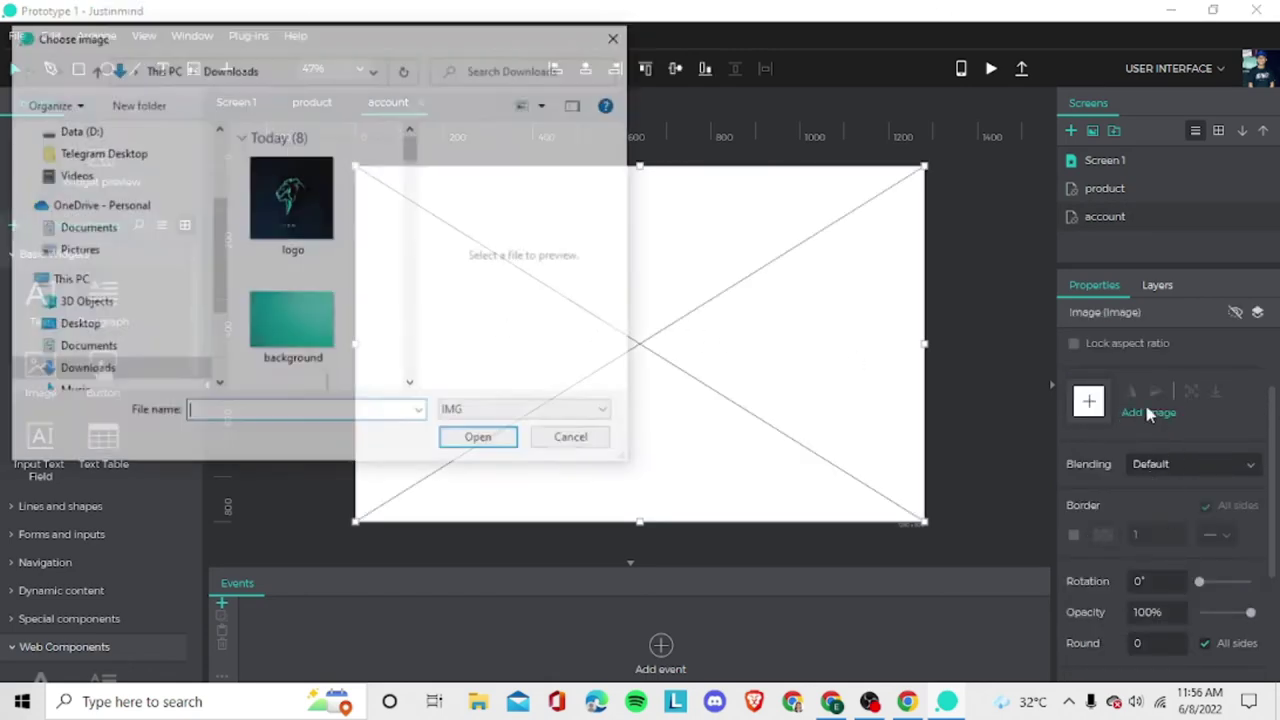
click(296, 310)
click(480, 440)
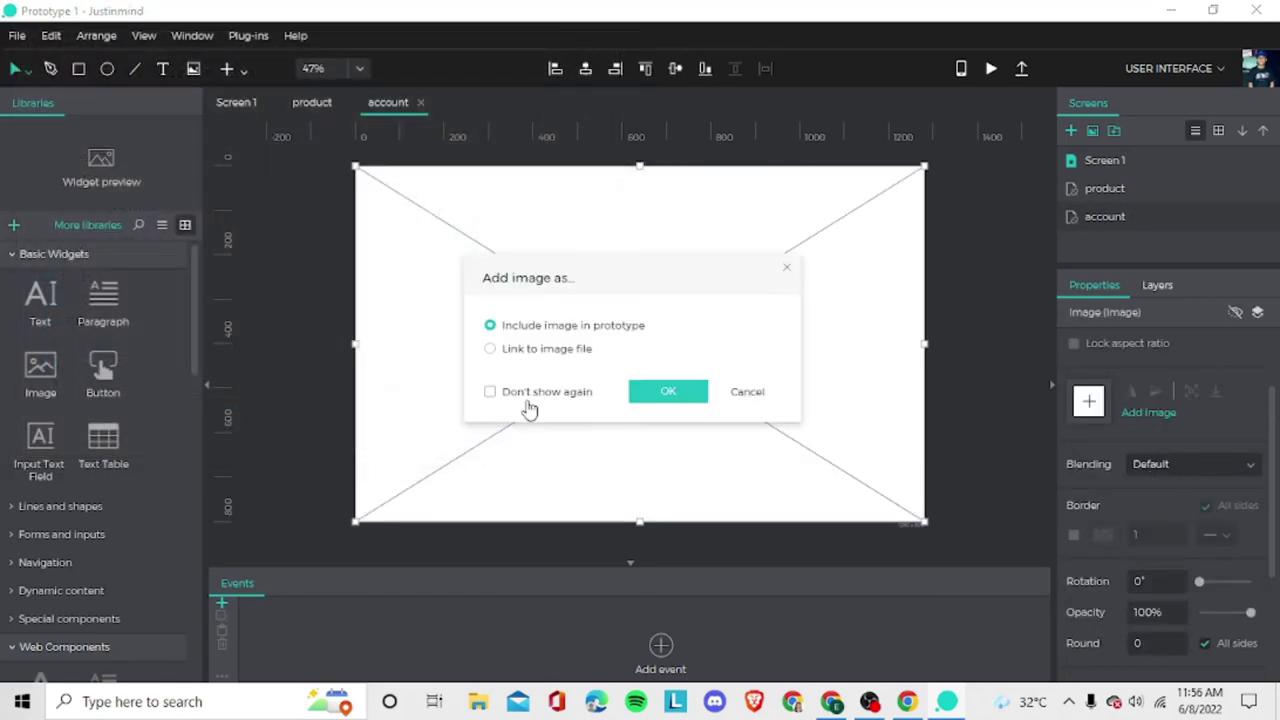
click(668, 391)
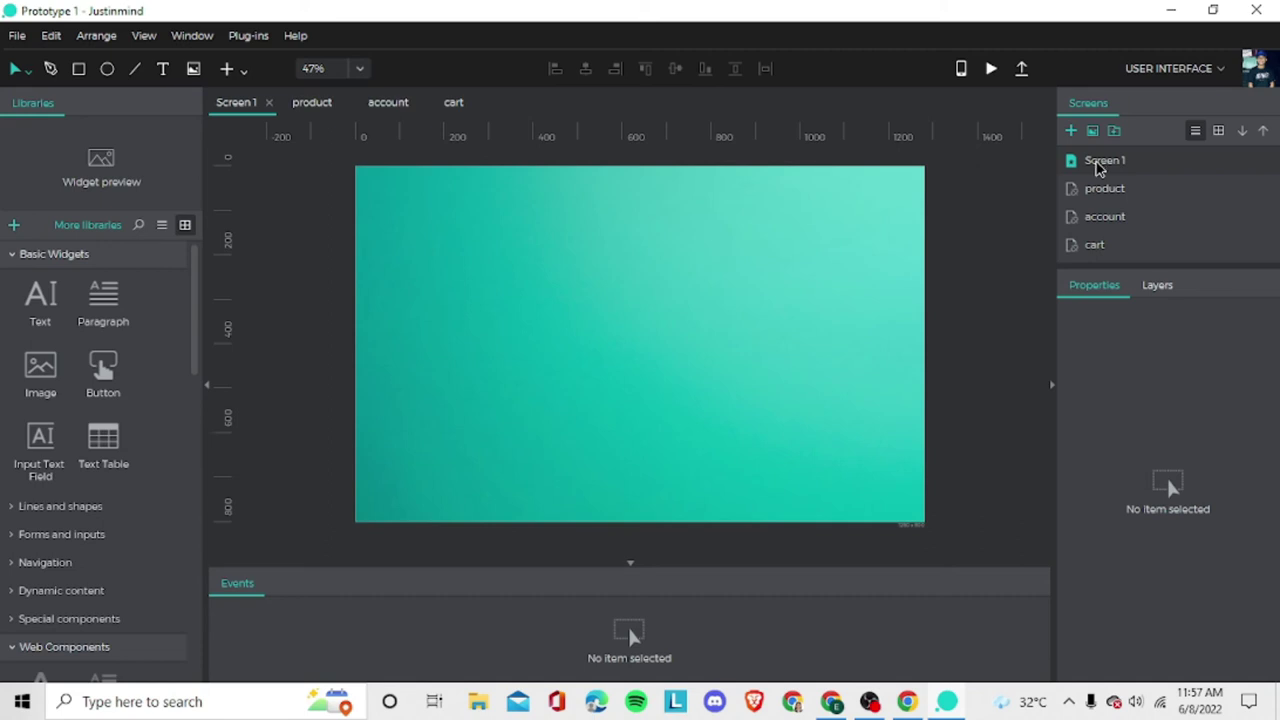
Place a small square image placeholder in the upper-left corner of Screen 1 and browse Downloads for its picture.
click(42, 390)
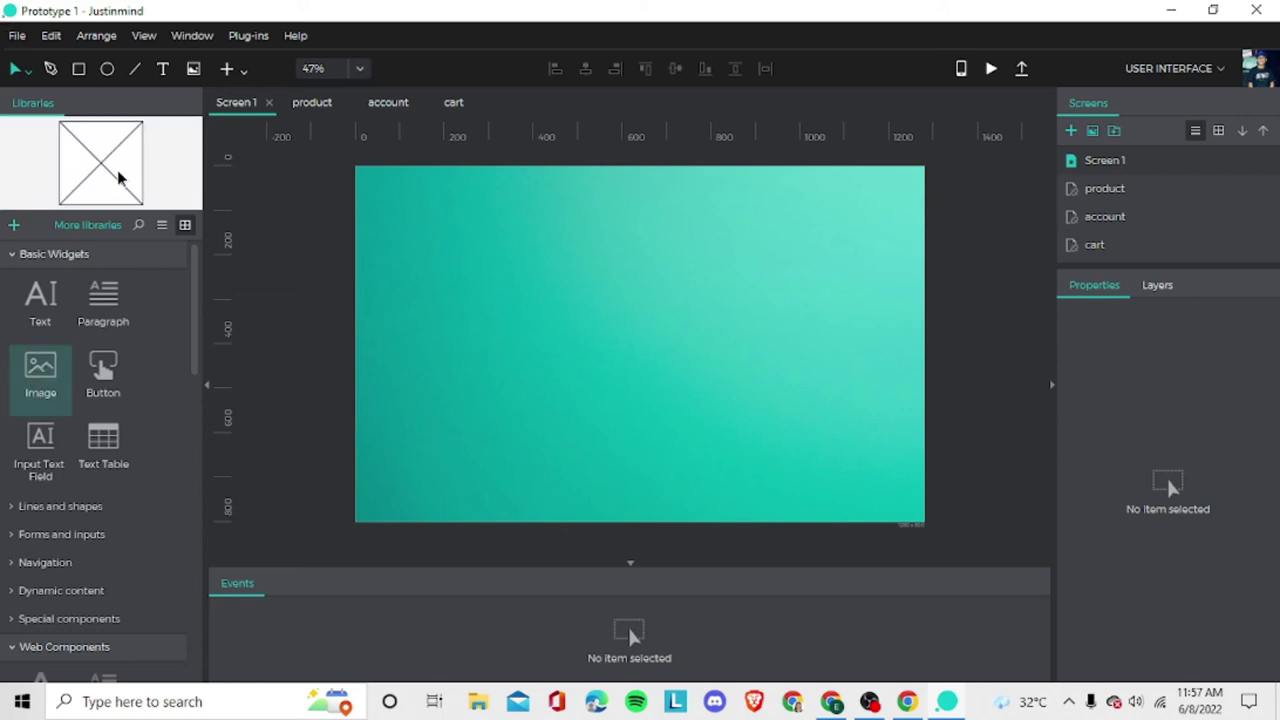
drag(118, 178, 374, 200)
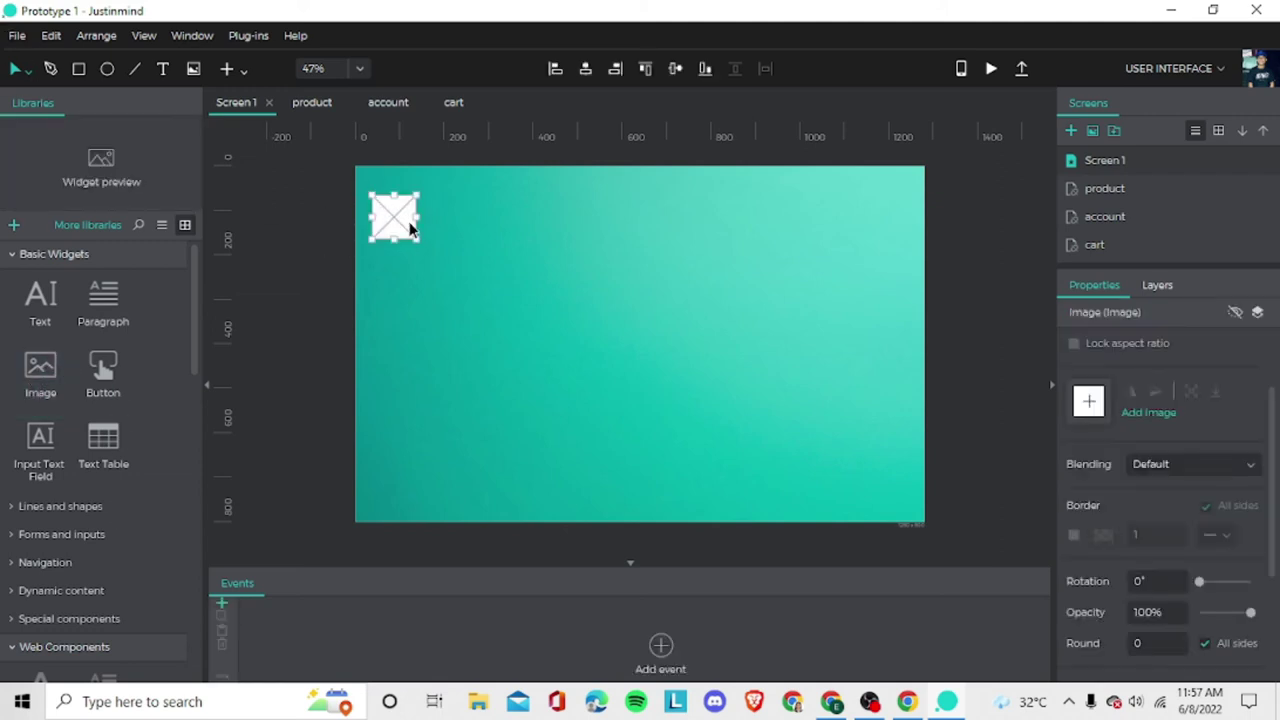
click(1150, 413)
scroll(290, 300, down, 5)
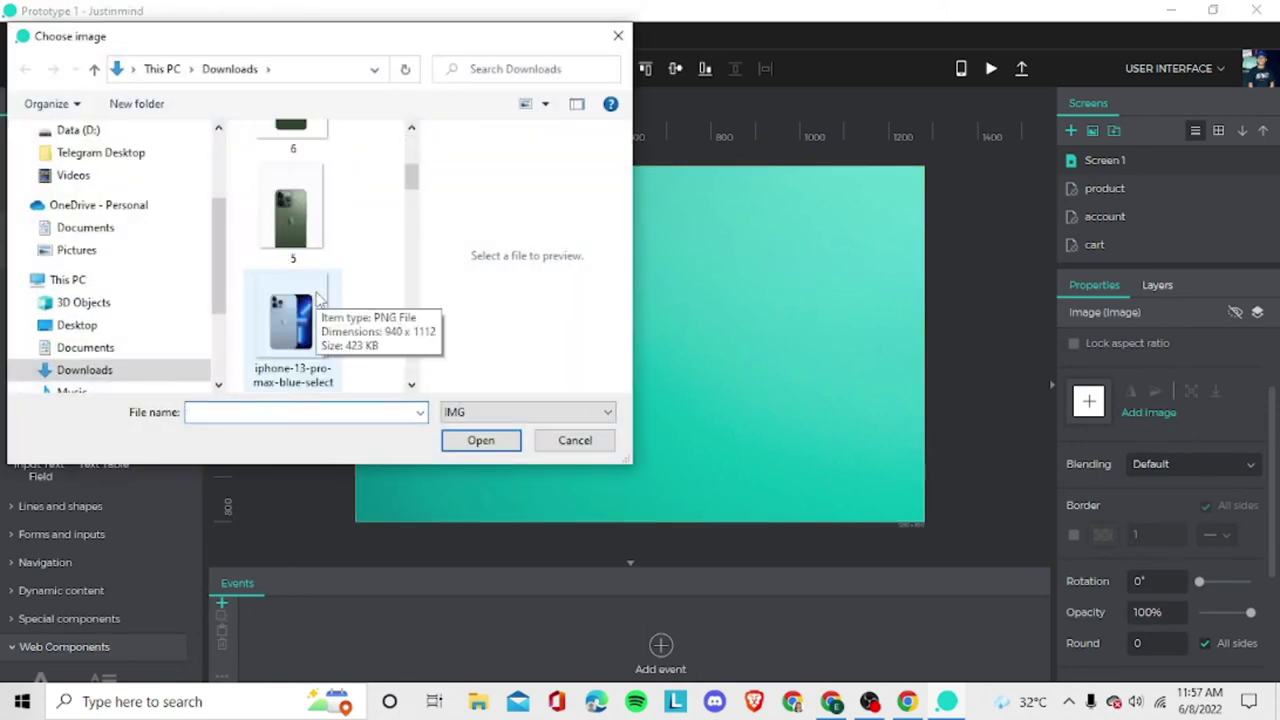
Fill the image placeholder with the logo file from Downloads, included in the prototype, and enlarge it slightly.
scroll(290, 300, up, 5)
click(291, 206)
click(481, 440)
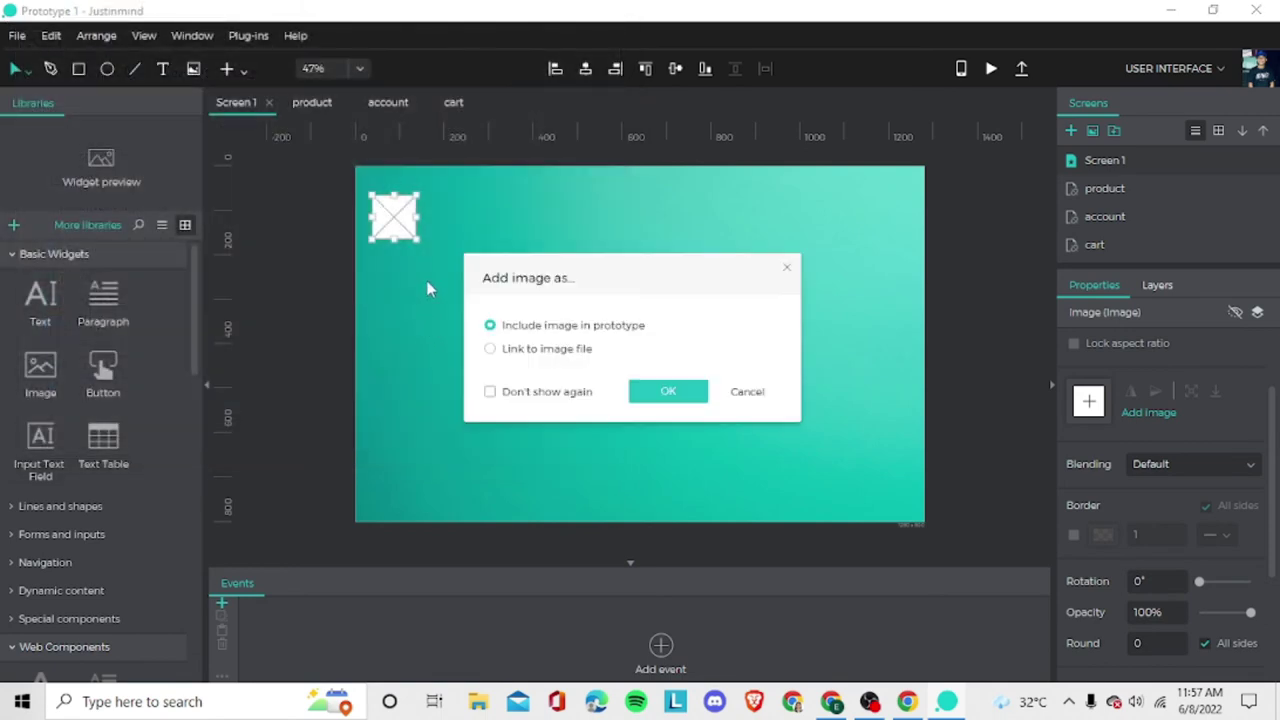
click(670, 391)
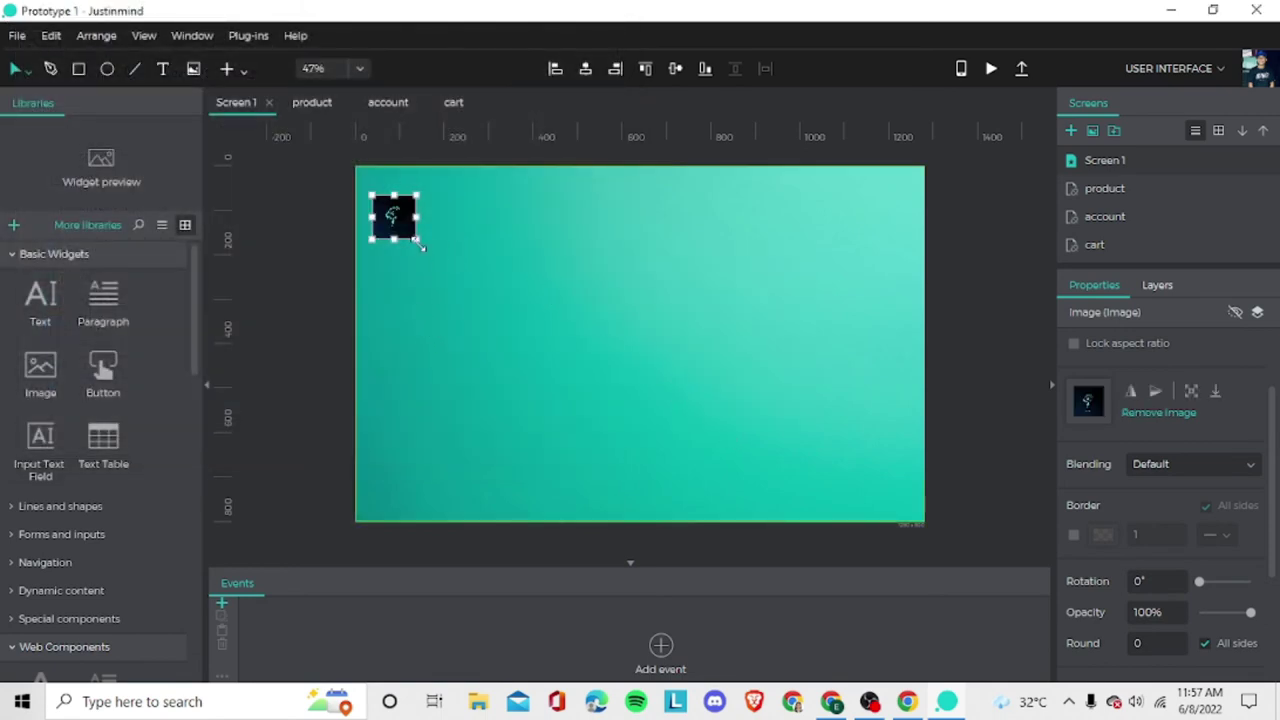
mouse_move(418, 242)
mouse_down()
mouse_move(424, 268)
mouse_move(465, 277)
mouse_move(823, 516)
mouse_move(886, 503)
mouse_move(797, 484)
mouse_move(514, 372)
mouse_move(437, 289)
mouse_move(429, 253)
mouse_up()
click(464, 220)
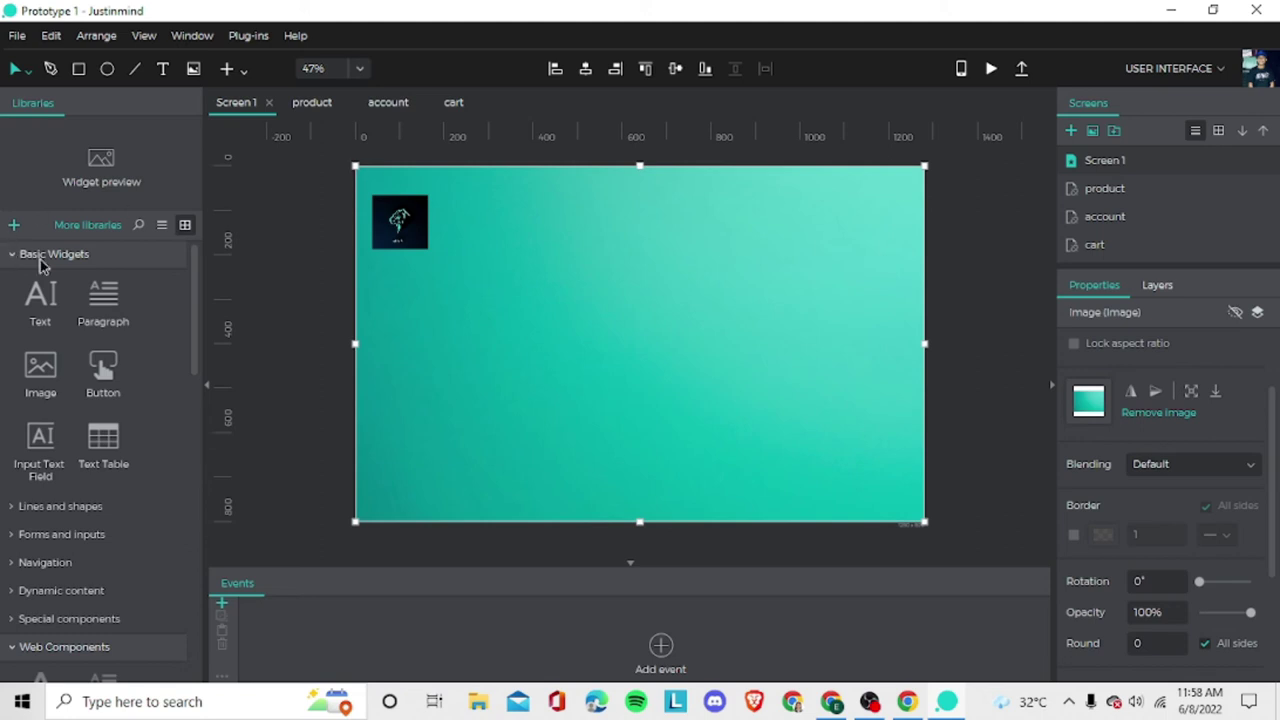
Look through the background image's properties and the widget library categories for a suitable button component.
scroll(1148, 440, down, 3)
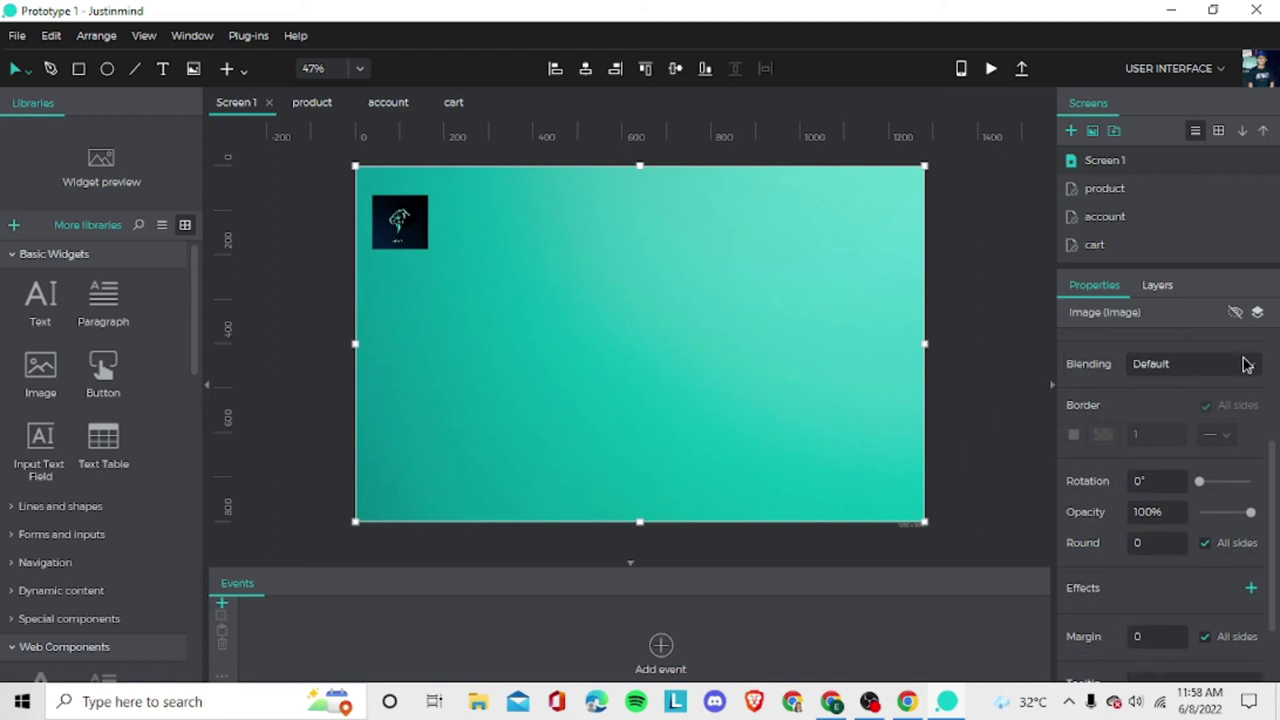
scroll(1240, 360, up, 2)
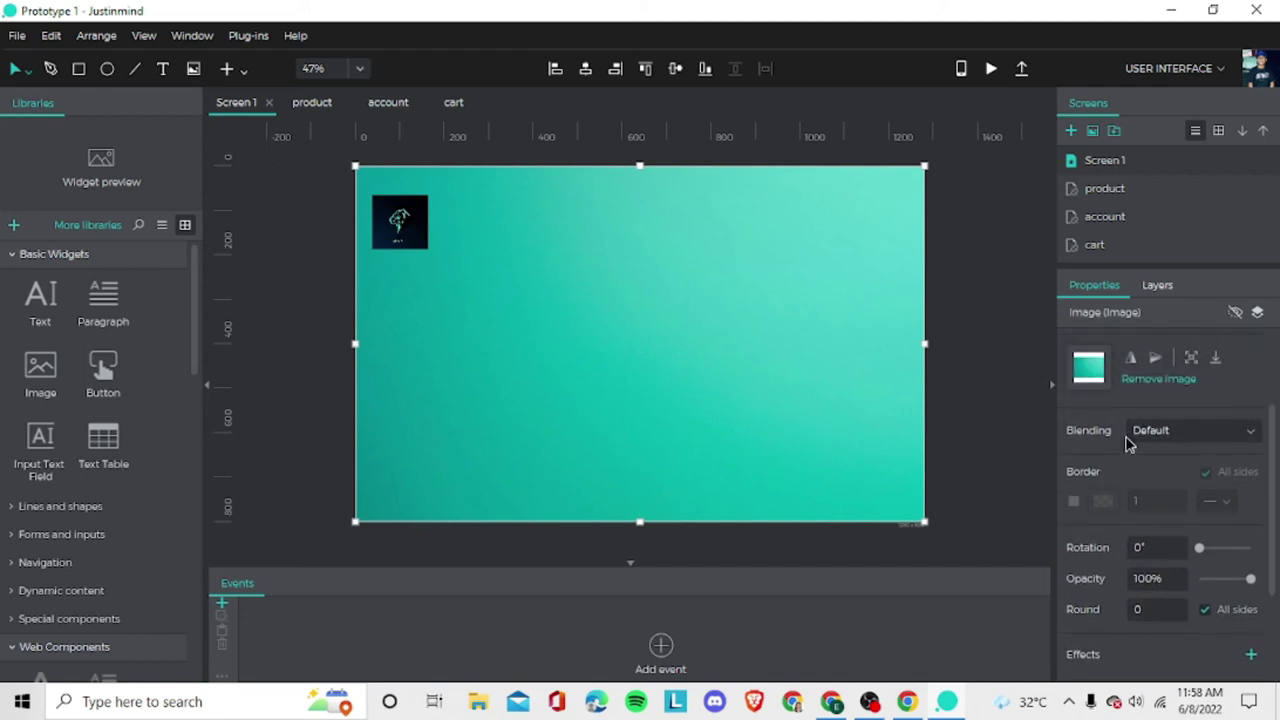
click(45, 305)
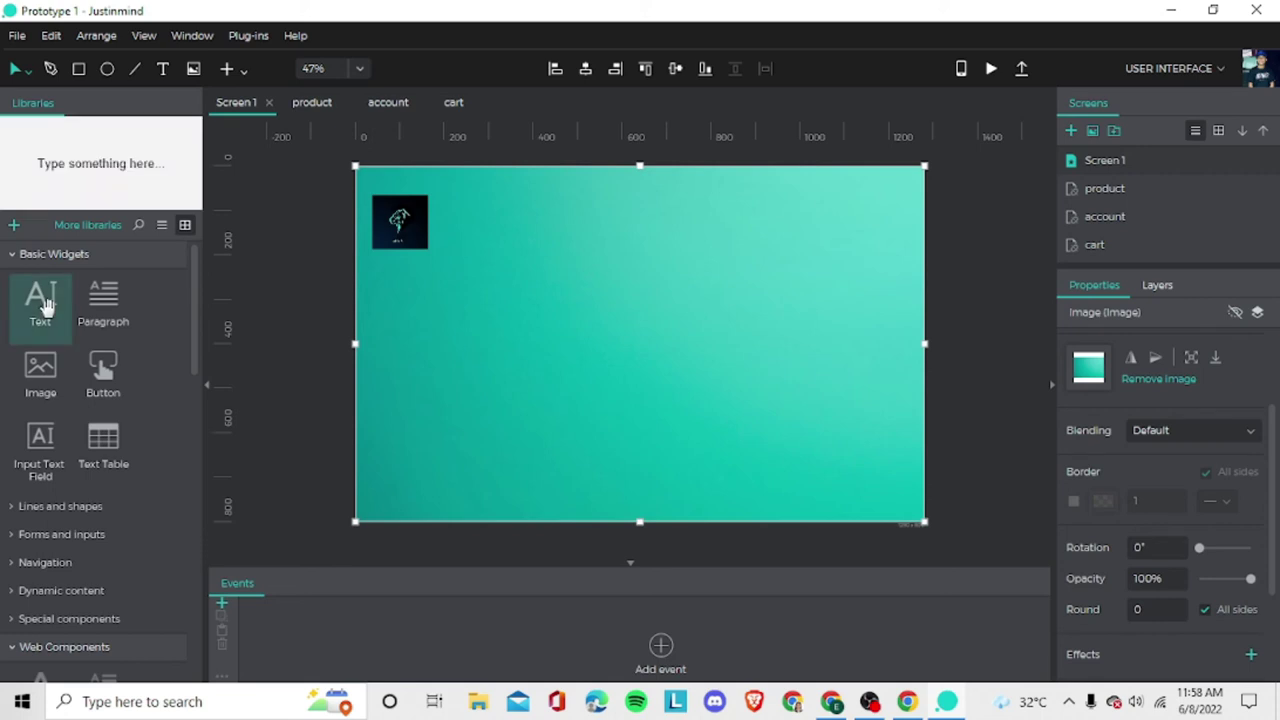
scroll(80, 383, down, 1)
scroll(80, 383, down, 3)
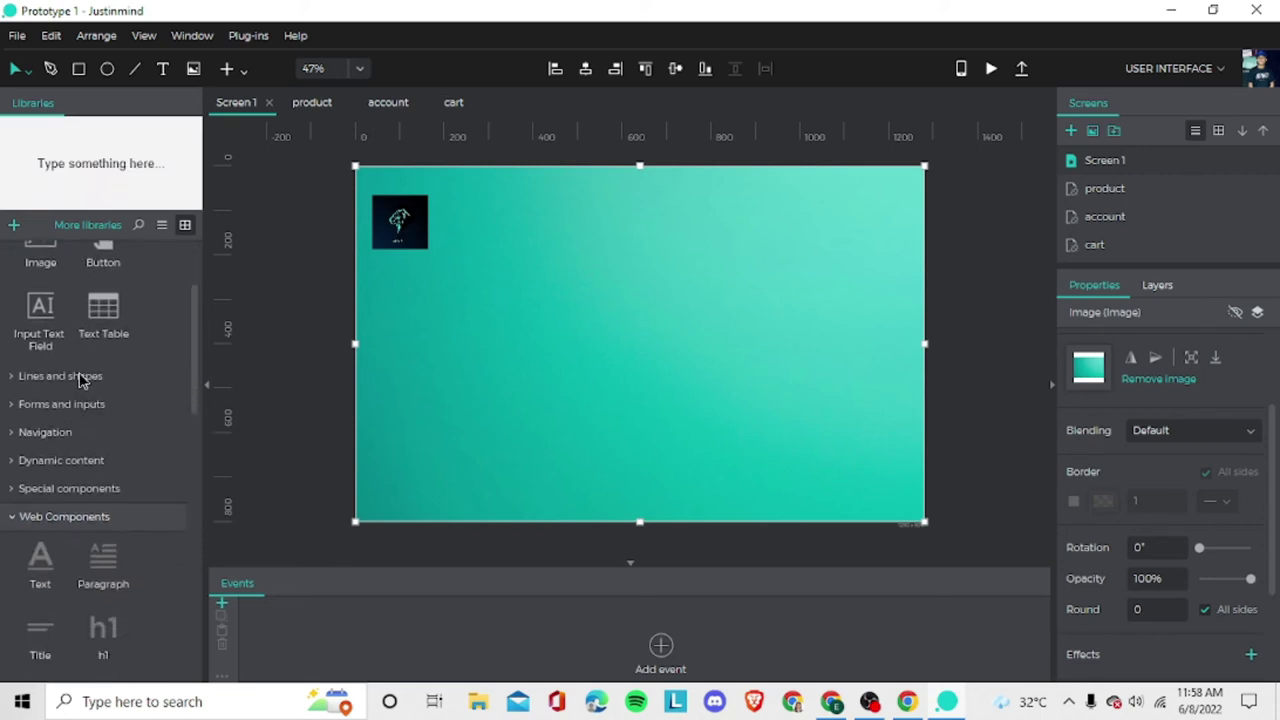
scroll(80, 376, down, 2)
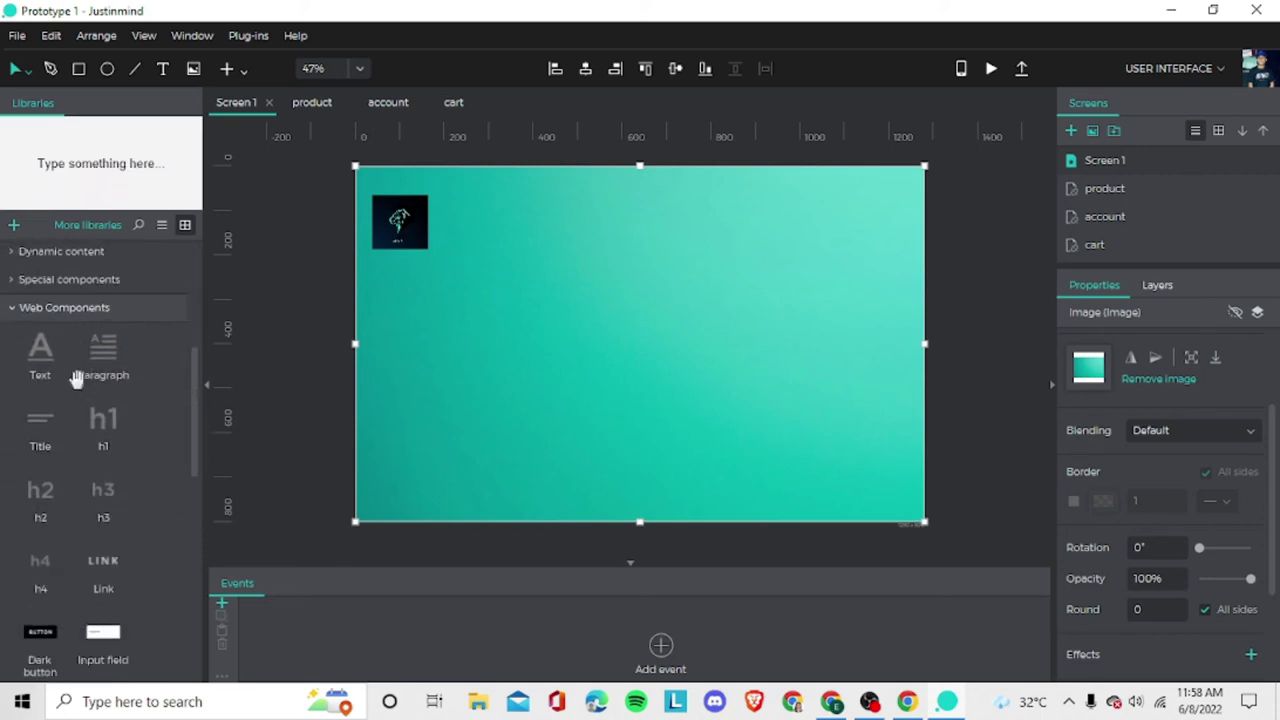
scroll(76, 378, down, 3)
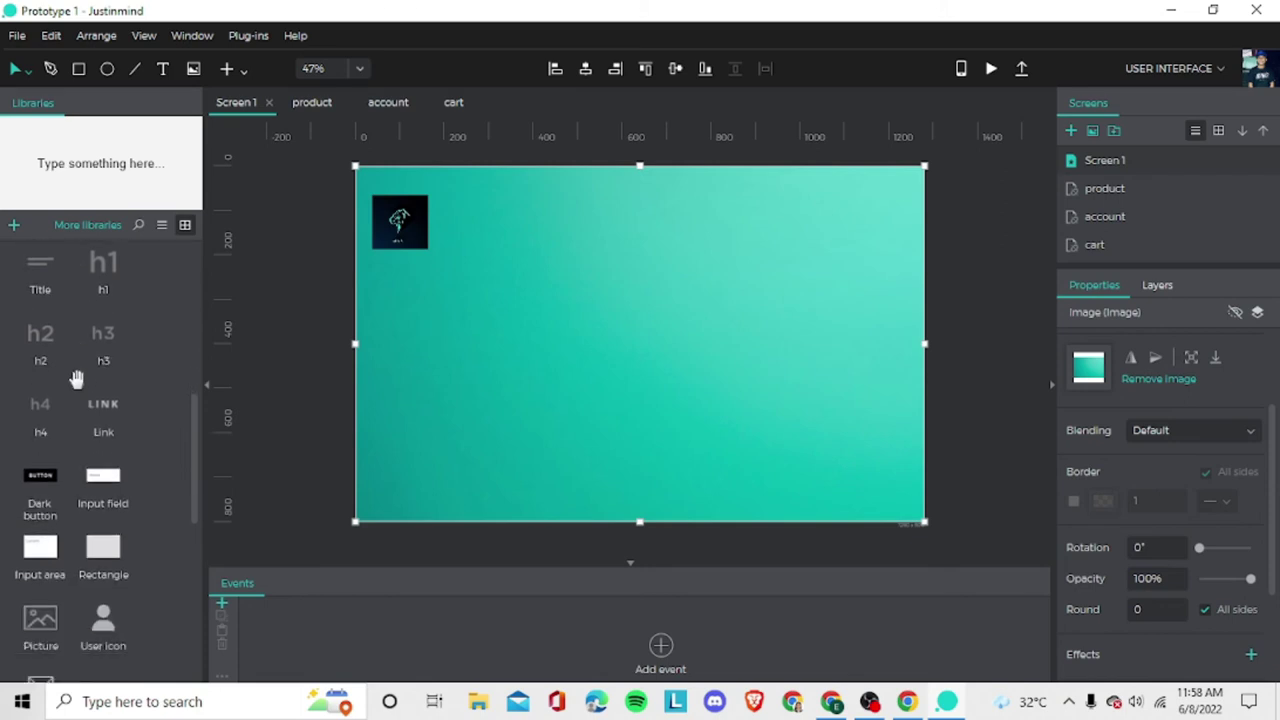
scroll(52, 490, down, 3)
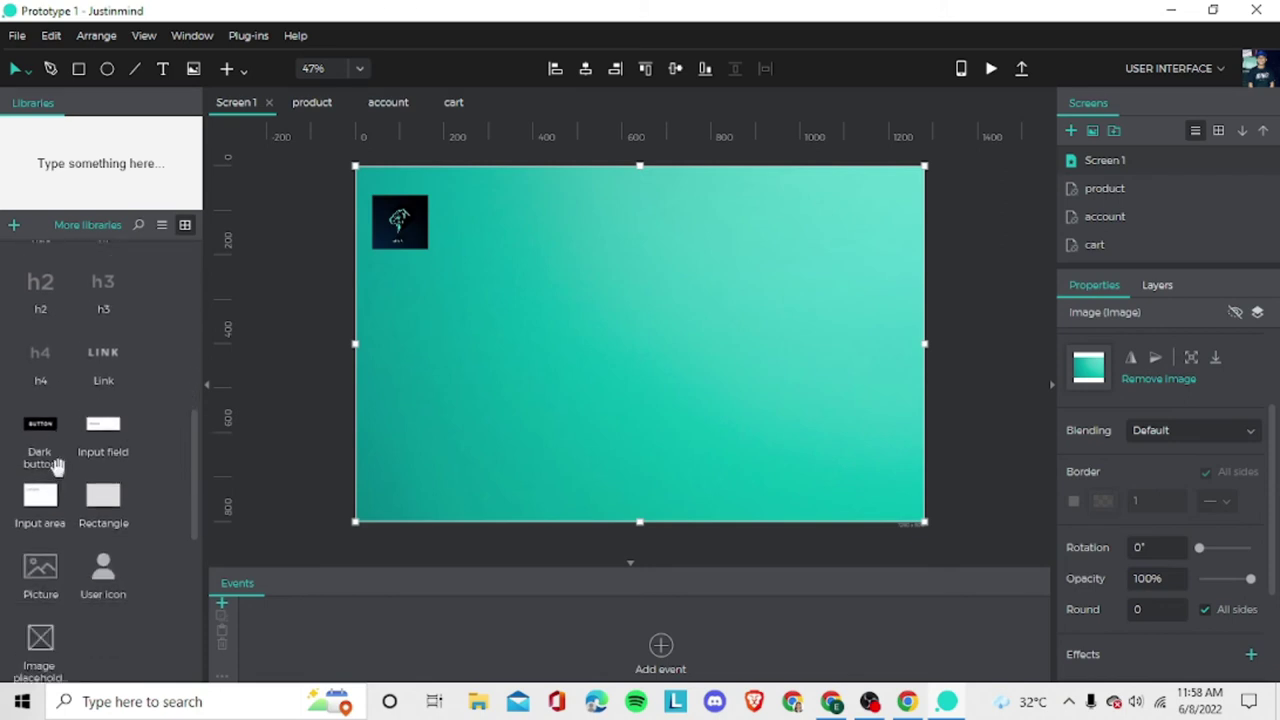
scroll(60, 460, down, 3)
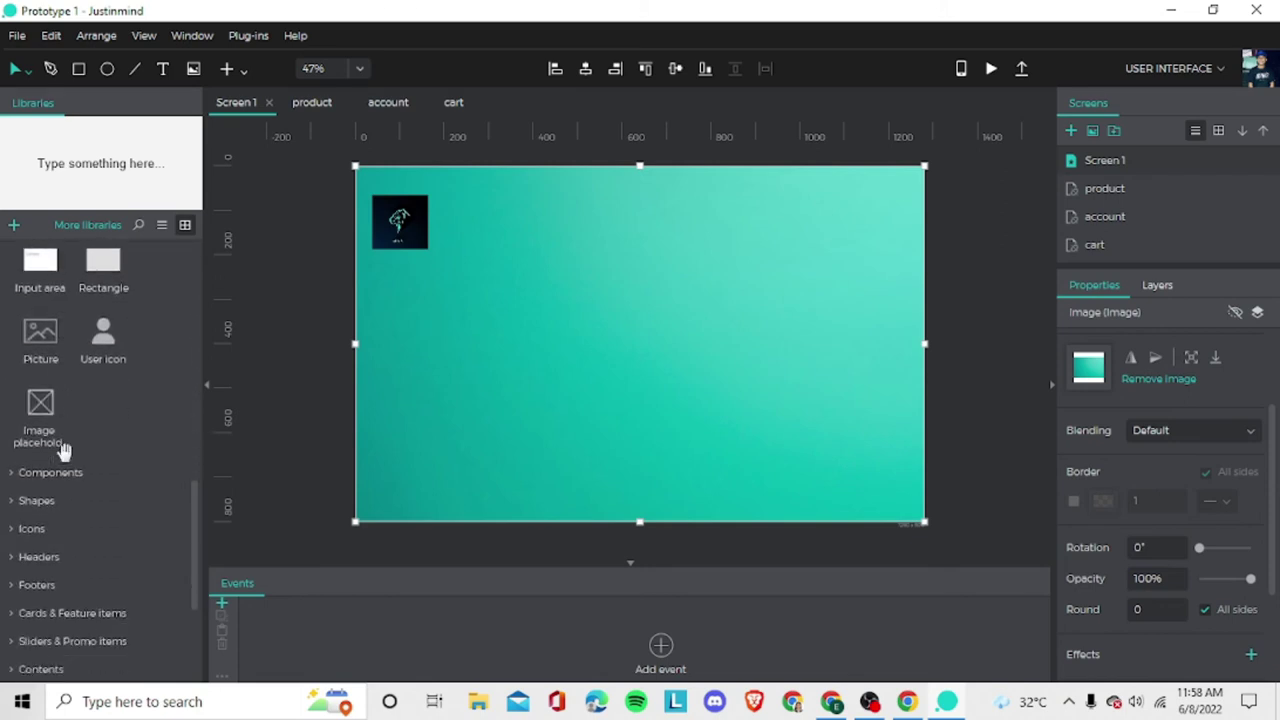
scroll(66, 450, down, 3)
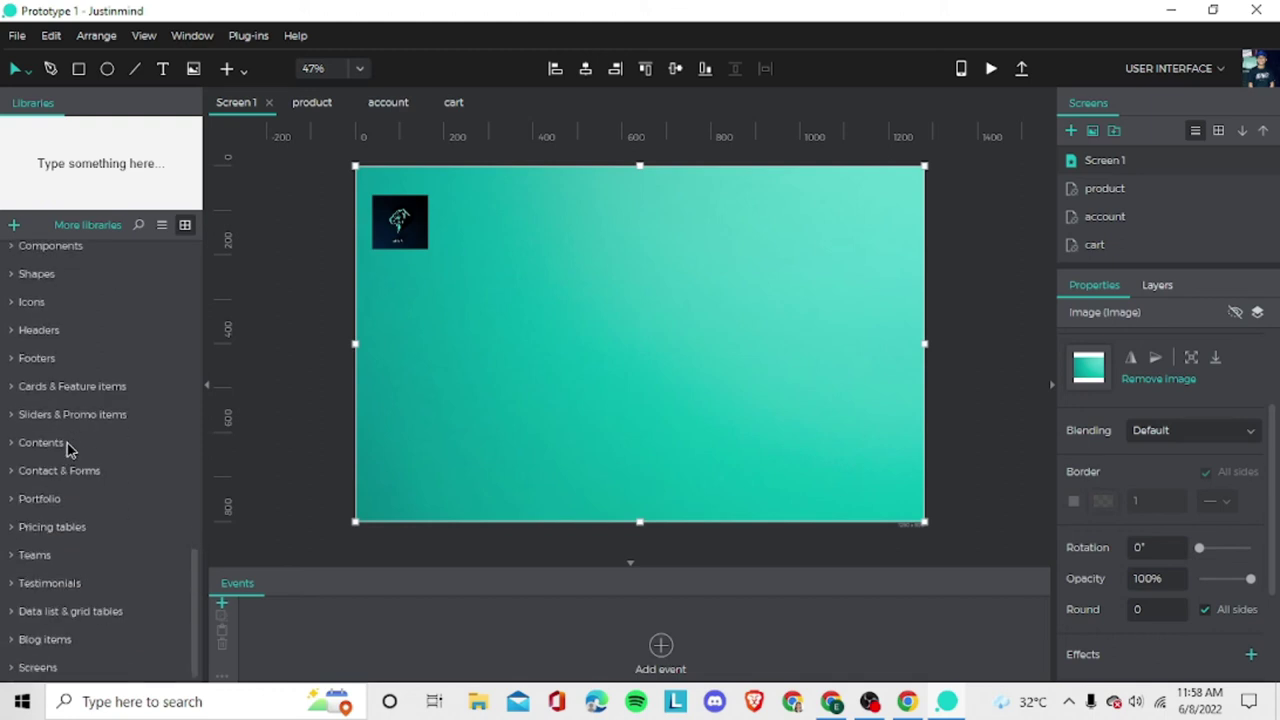
scroll(72, 445, up, 4)
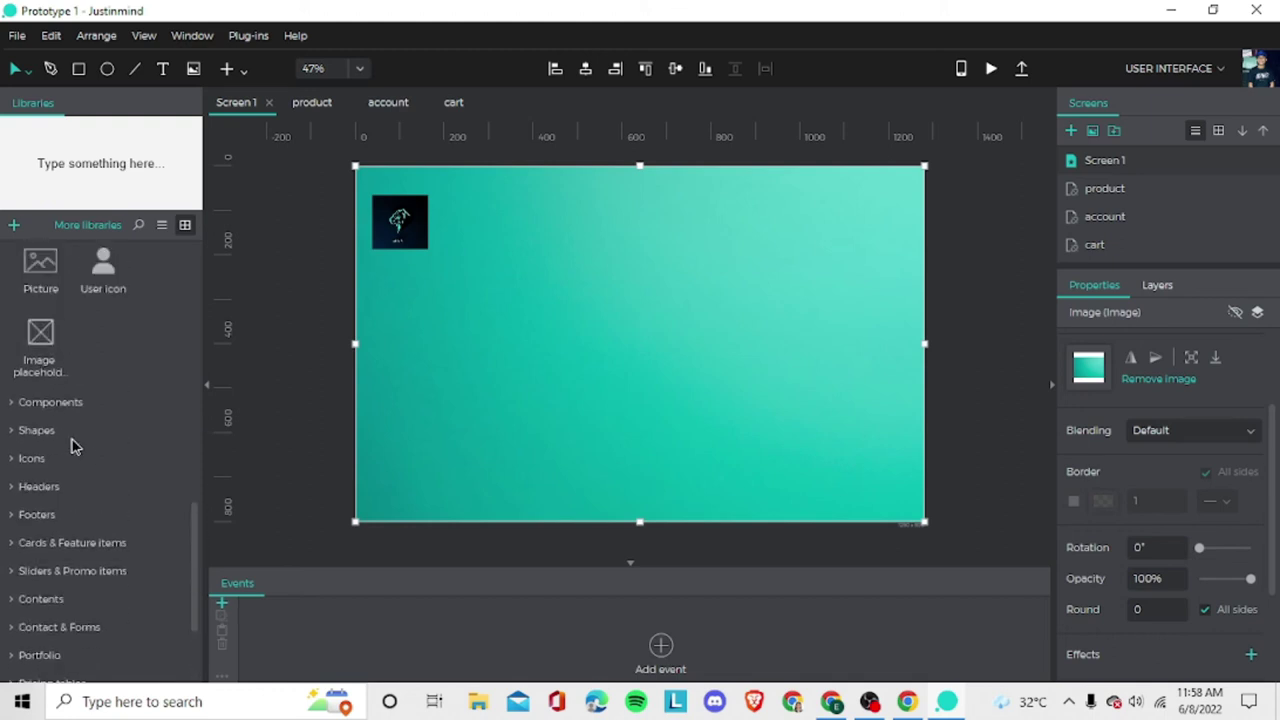
scroll(72, 446, up, 1)
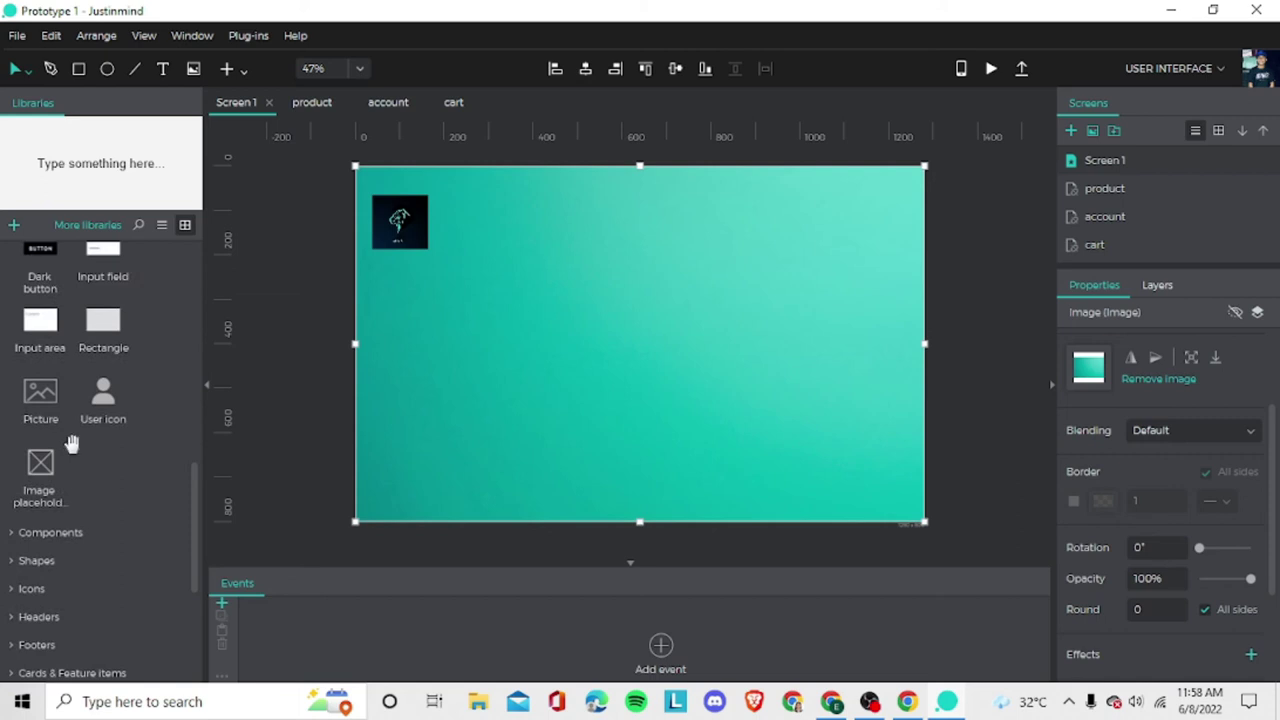
scroll(71, 444, up, 2)
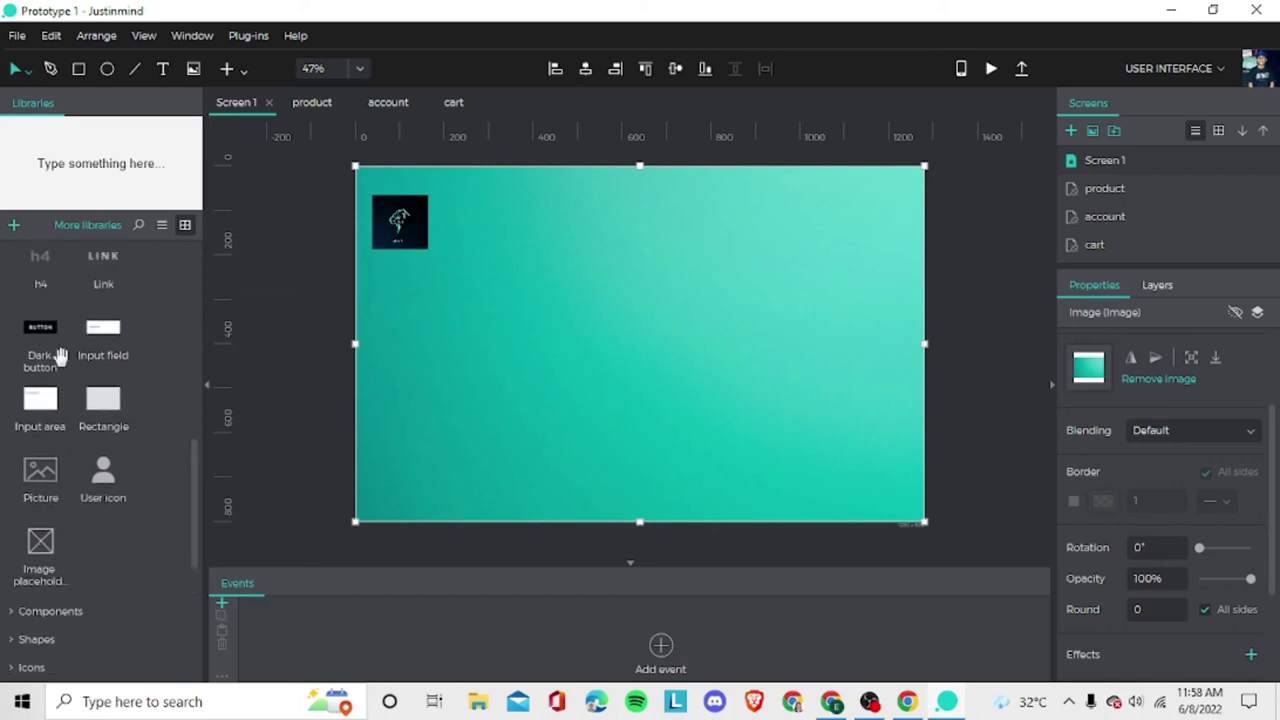
Place a Dark button about 208 by 66 px in the header and duplicate it to form a row of three.
scroll(57, 345, up, 2)
scroll(60, 310, up, 5)
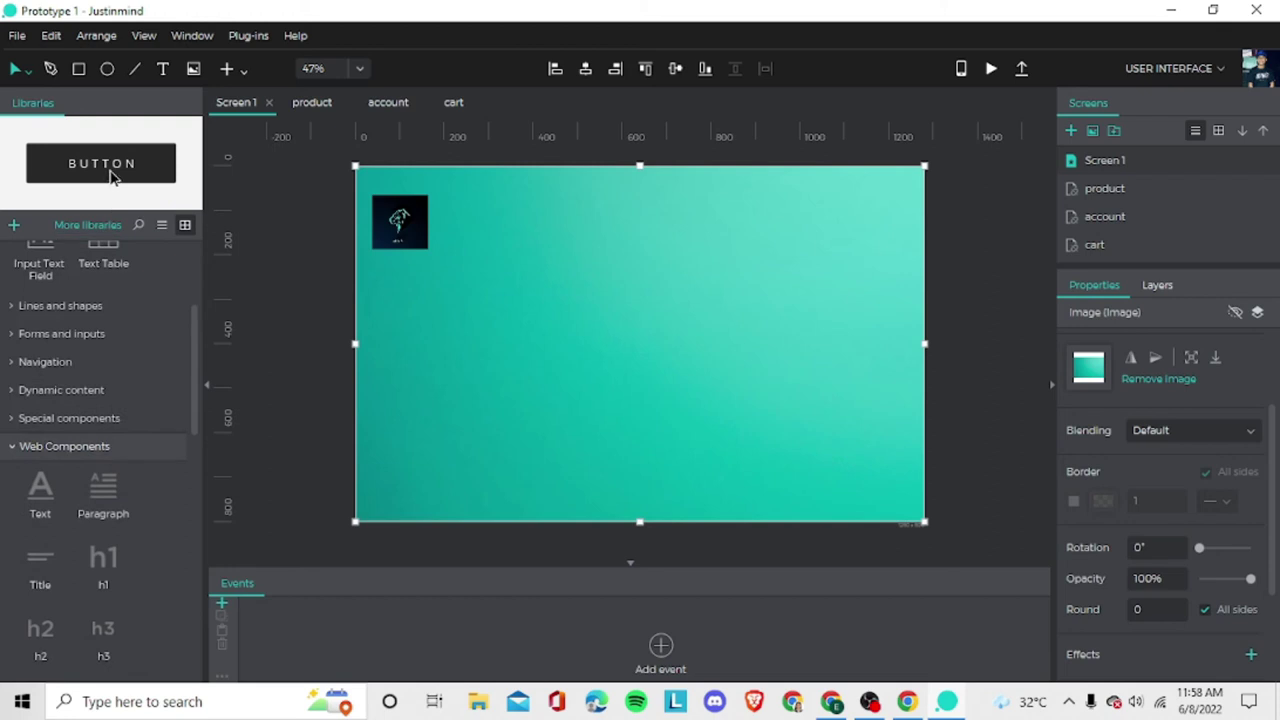
drag(112, 176, 584, 207)
drag(661, 231, 676, 230)
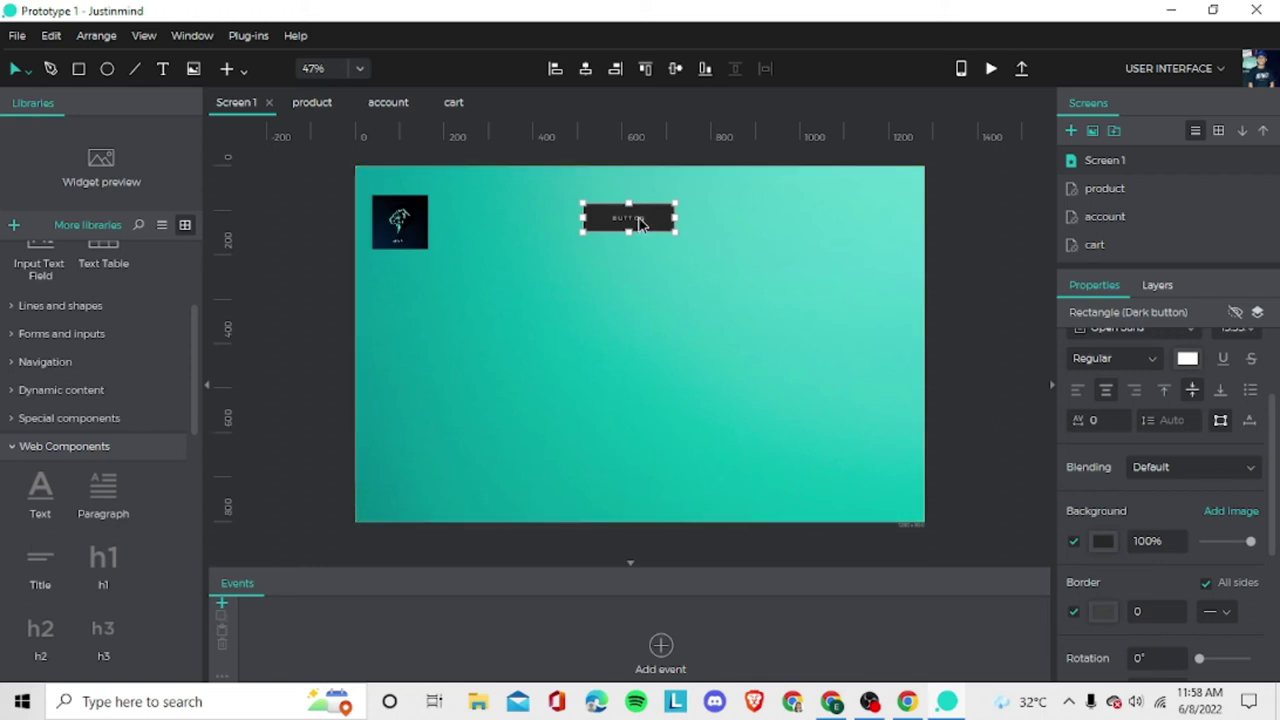
key(ctrl+d)
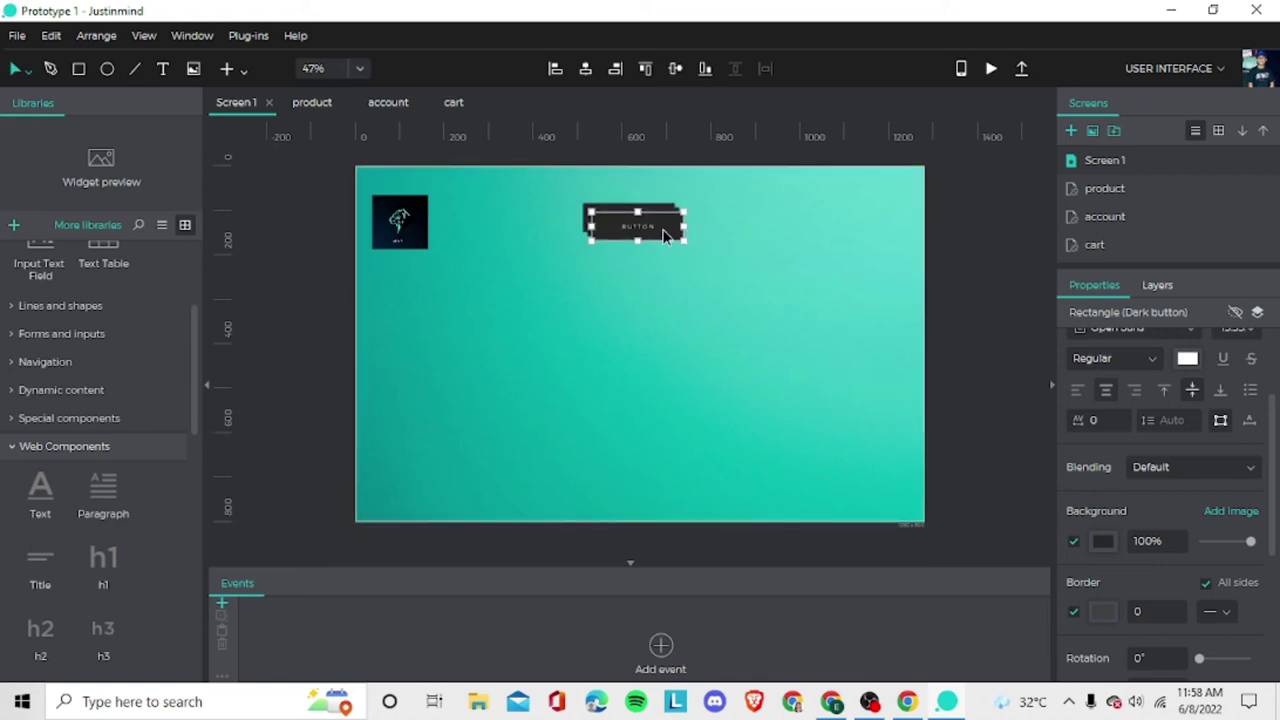
drag(662, 233, 858, 218)
key(ctrl+d)
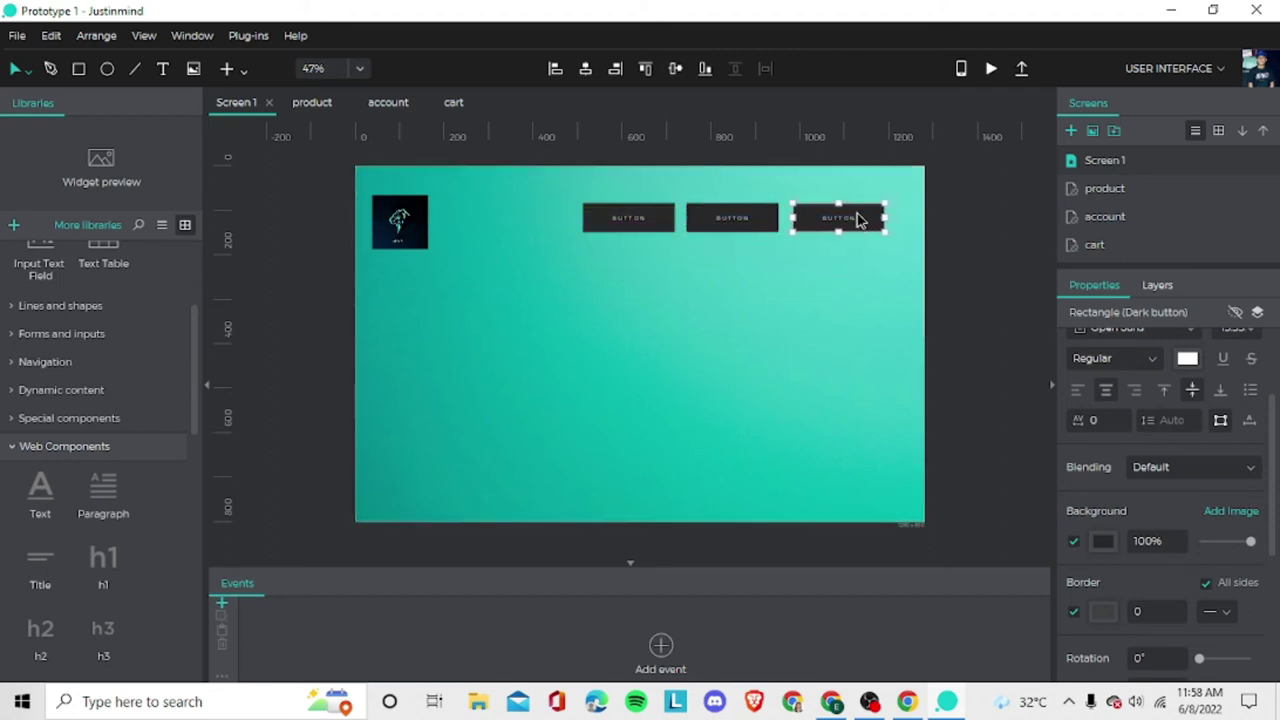
Clear the default text of the first header button for a new label in capitals.
click(628, 215)
double_click(632, 208)
text(s)
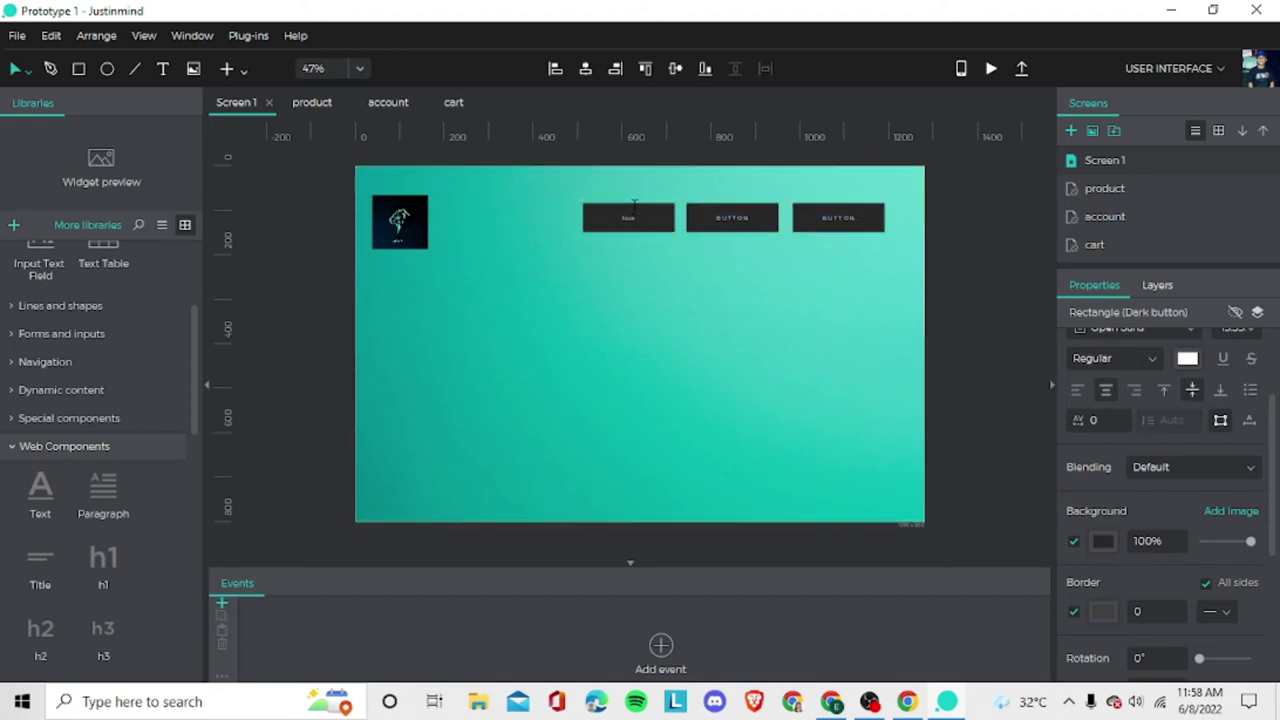
key(Caps_Lock)
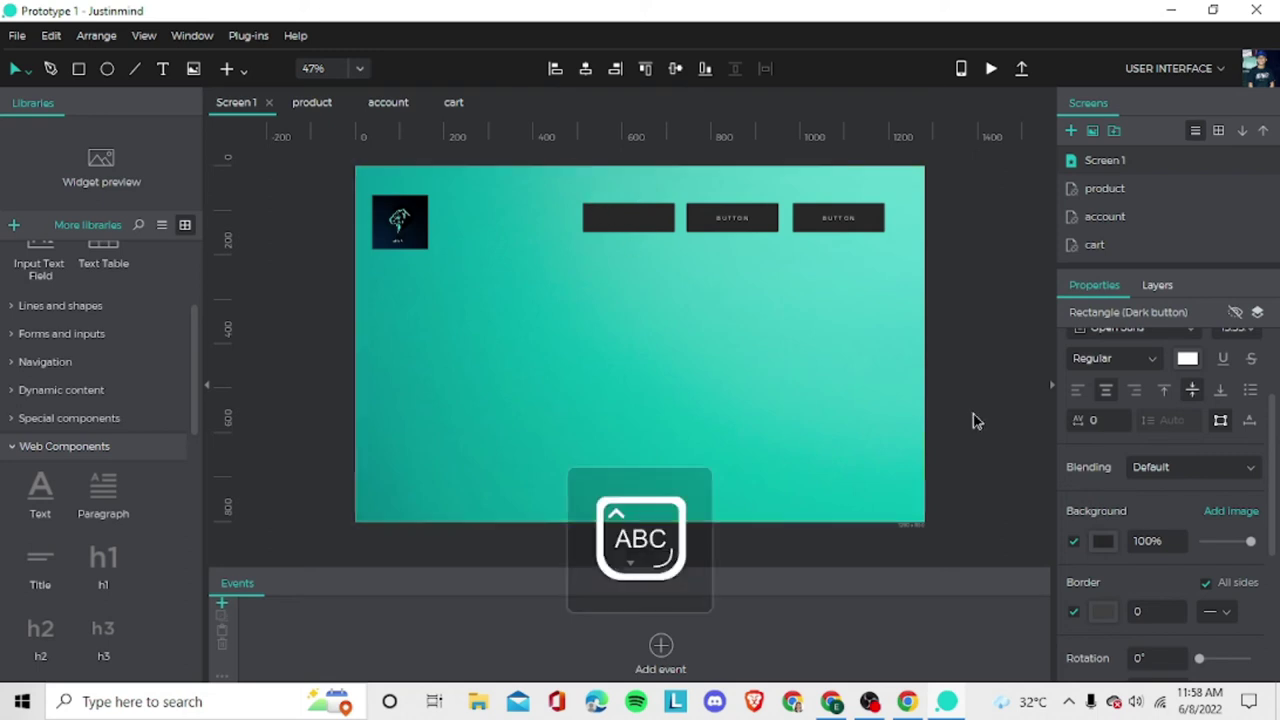
Try to set the first header button's font size to 16.
scroll(1229, 449, up, 2)
click(1246, 408)
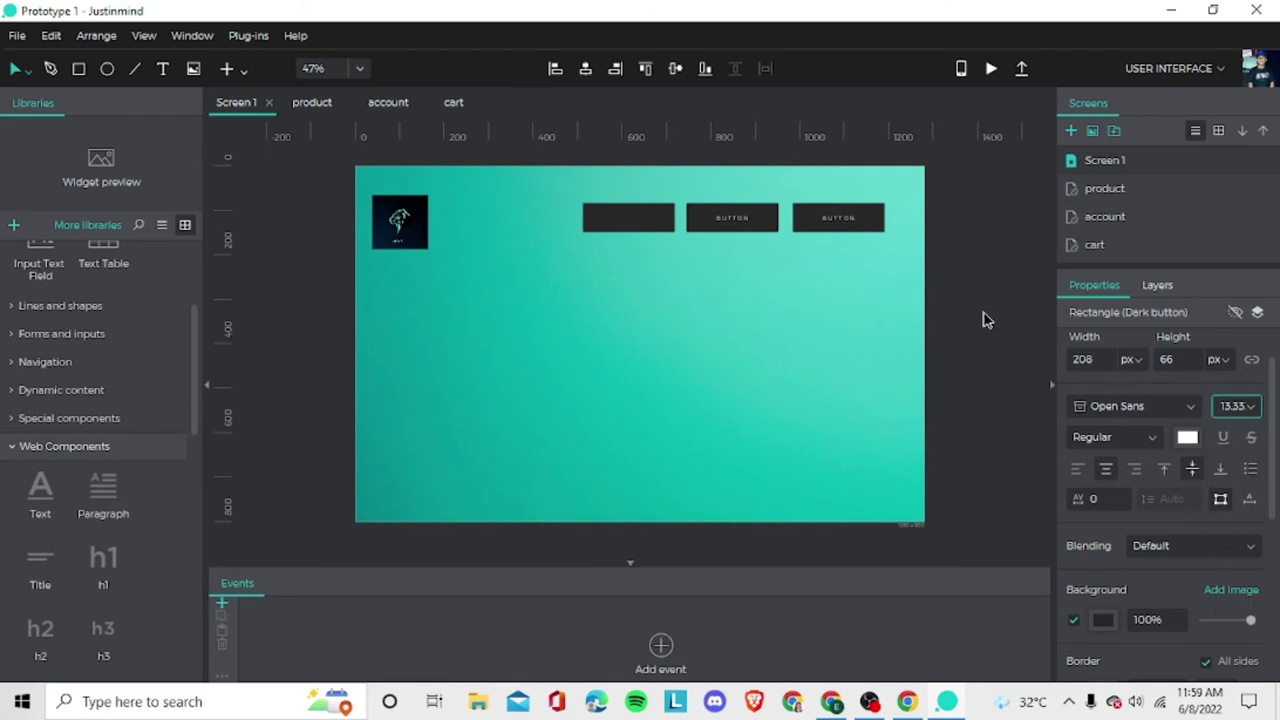
click(1250, 408)
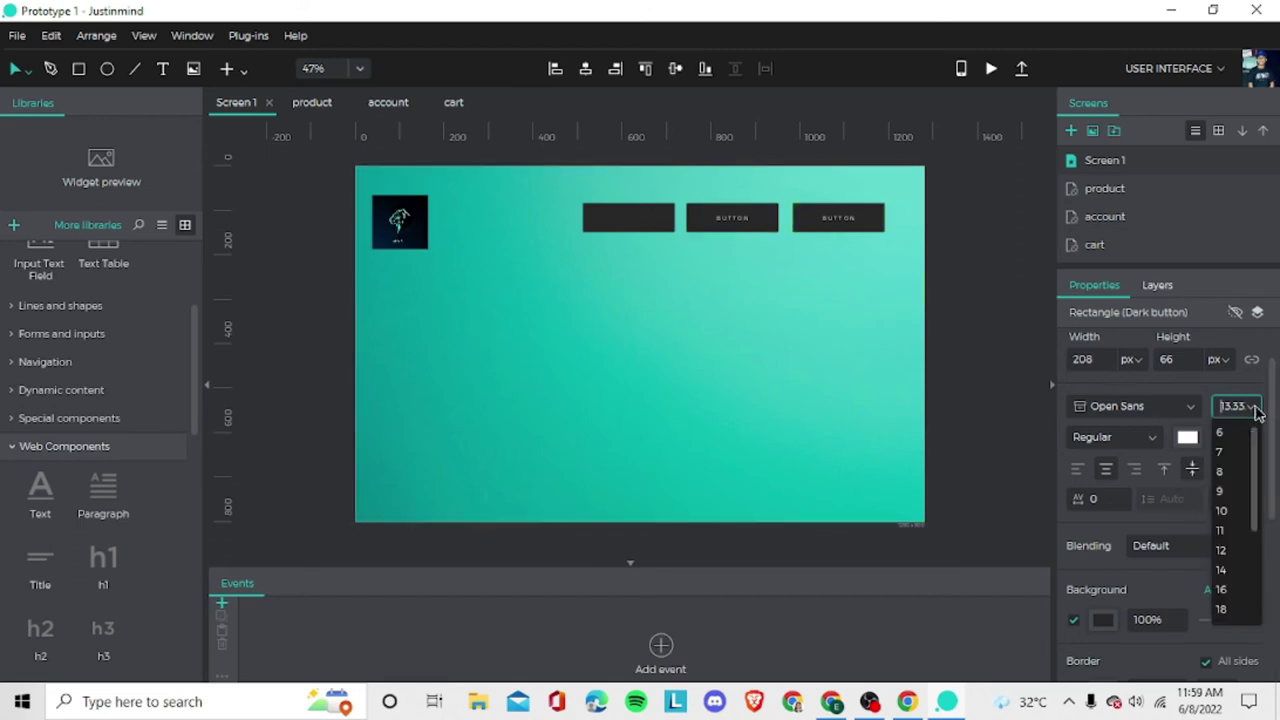
click(1229, 586)
Label the three header buttons HOME, PRODUCT and ACCOUNT.
click(618, 217)
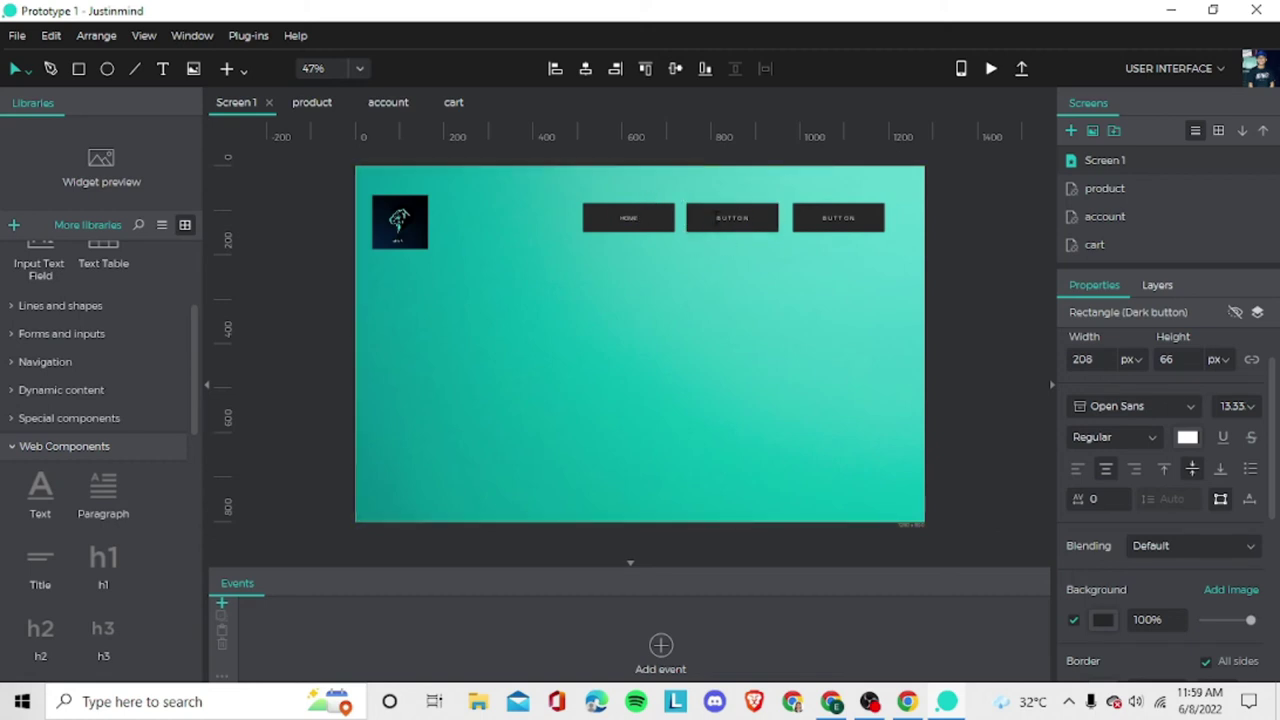
text(PRODUCT)
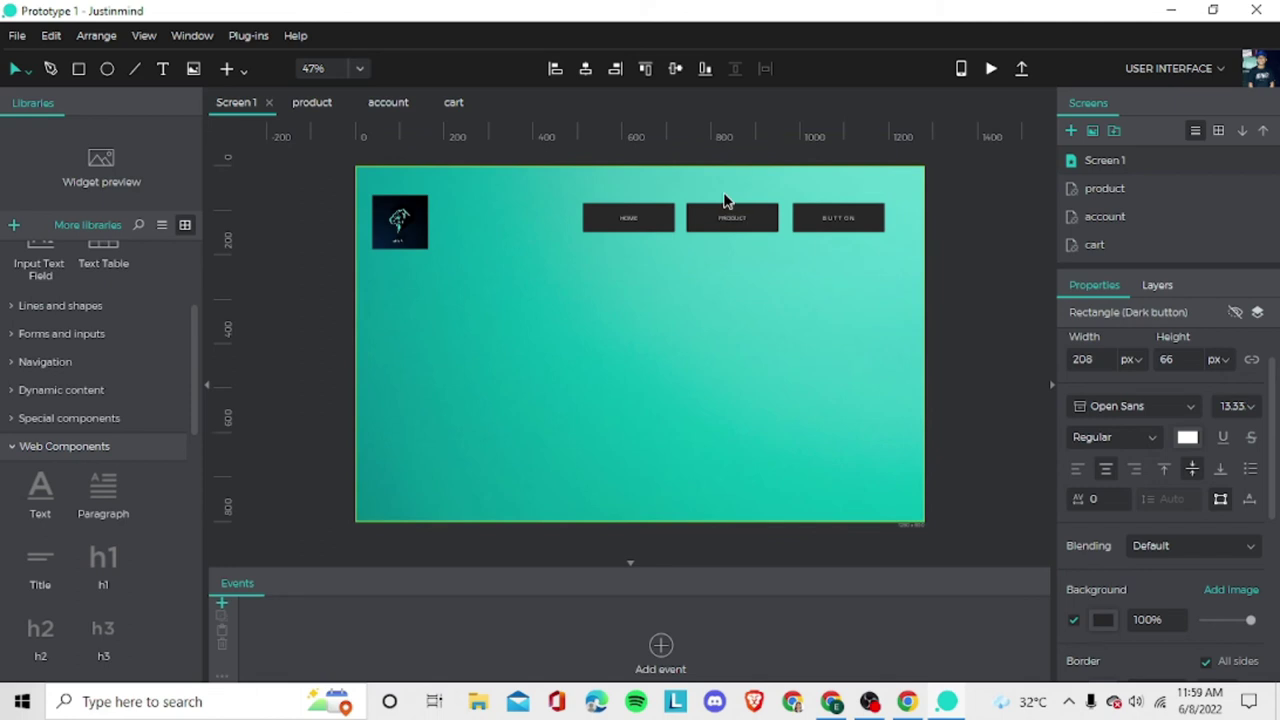
click(817, 220)
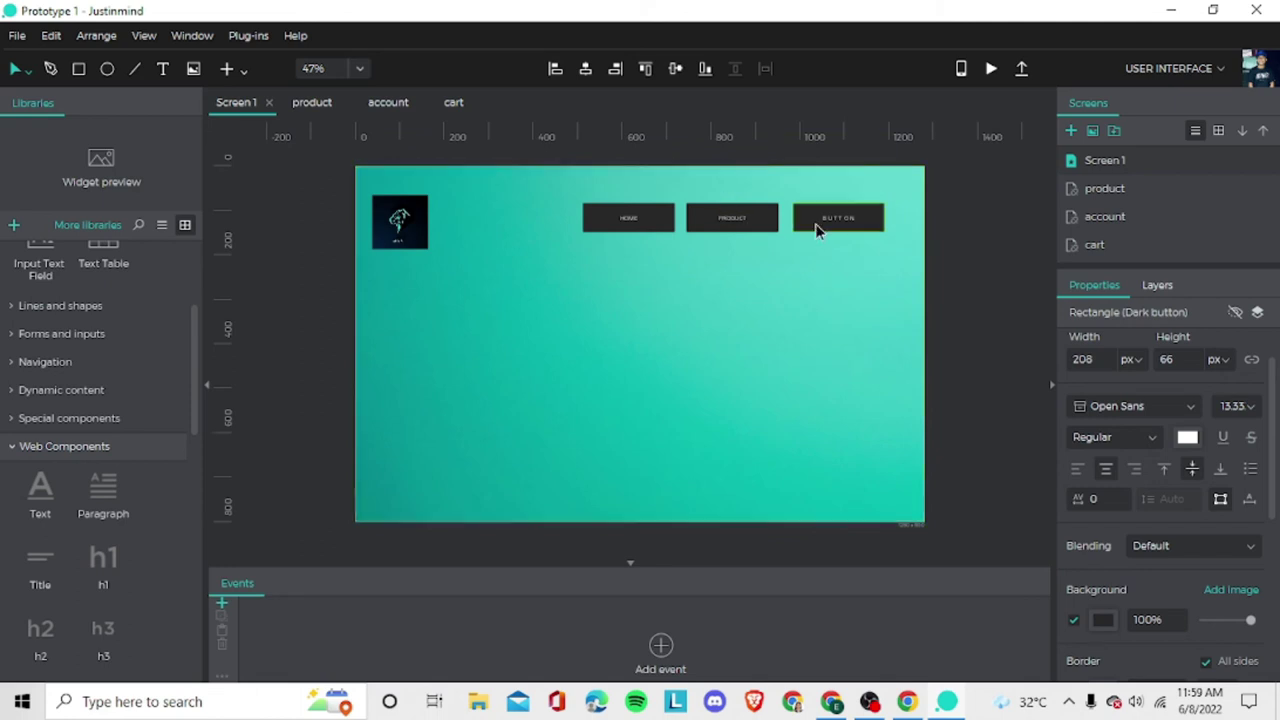
double_click(817, 220)
text(ACCOUNT)
click(830, 270)
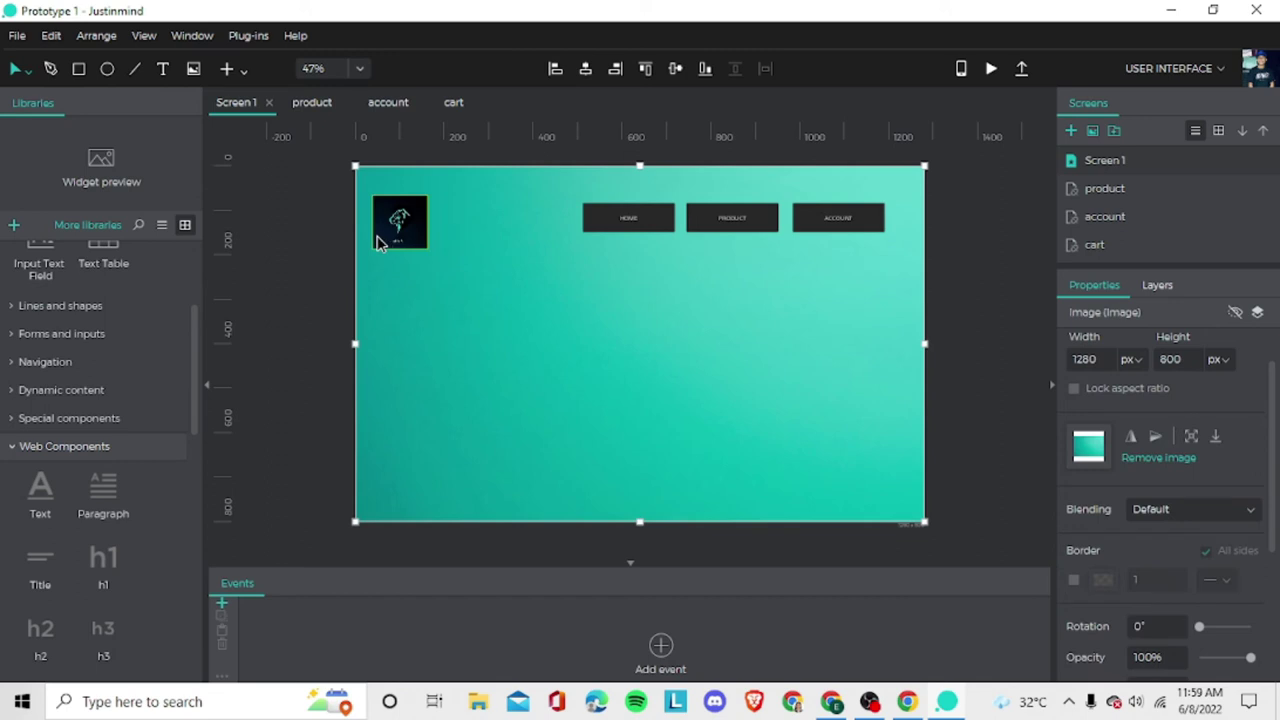
Add a 100 by 100 px image placeholder just below the ACCOUNT button.
scroll(85, 292, up, 3)
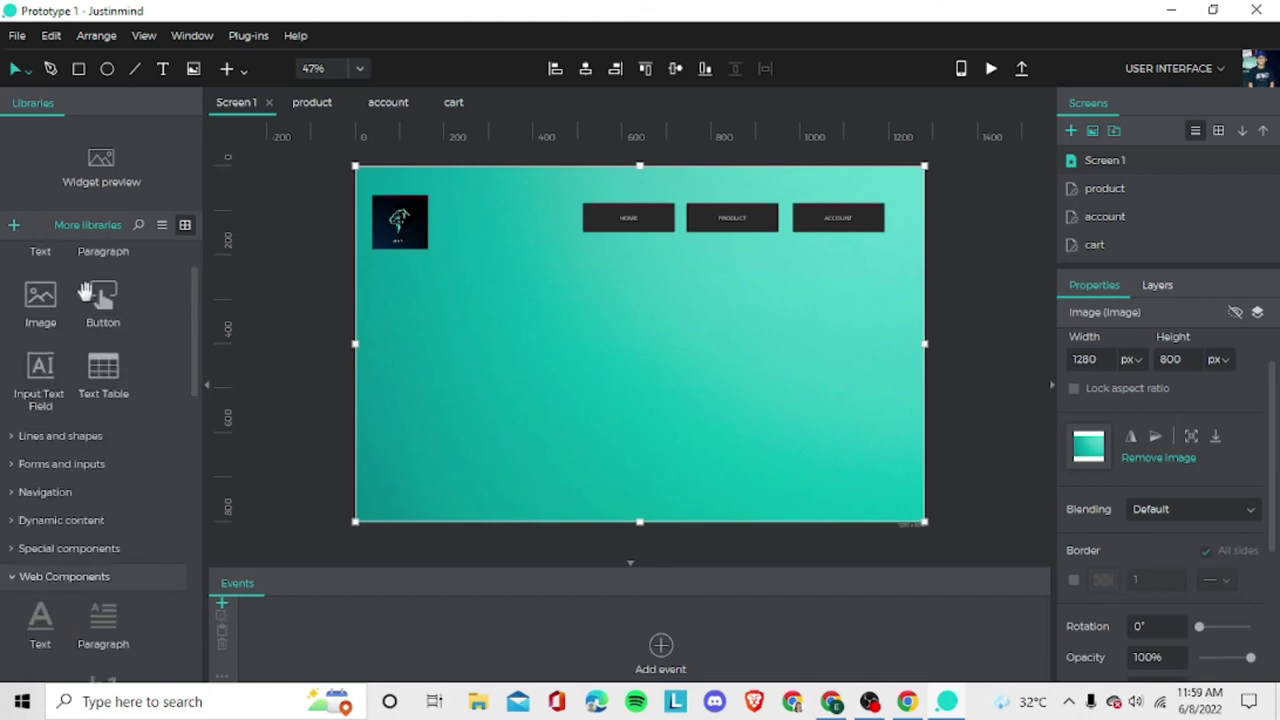
scroll(85, 292, up, 2)
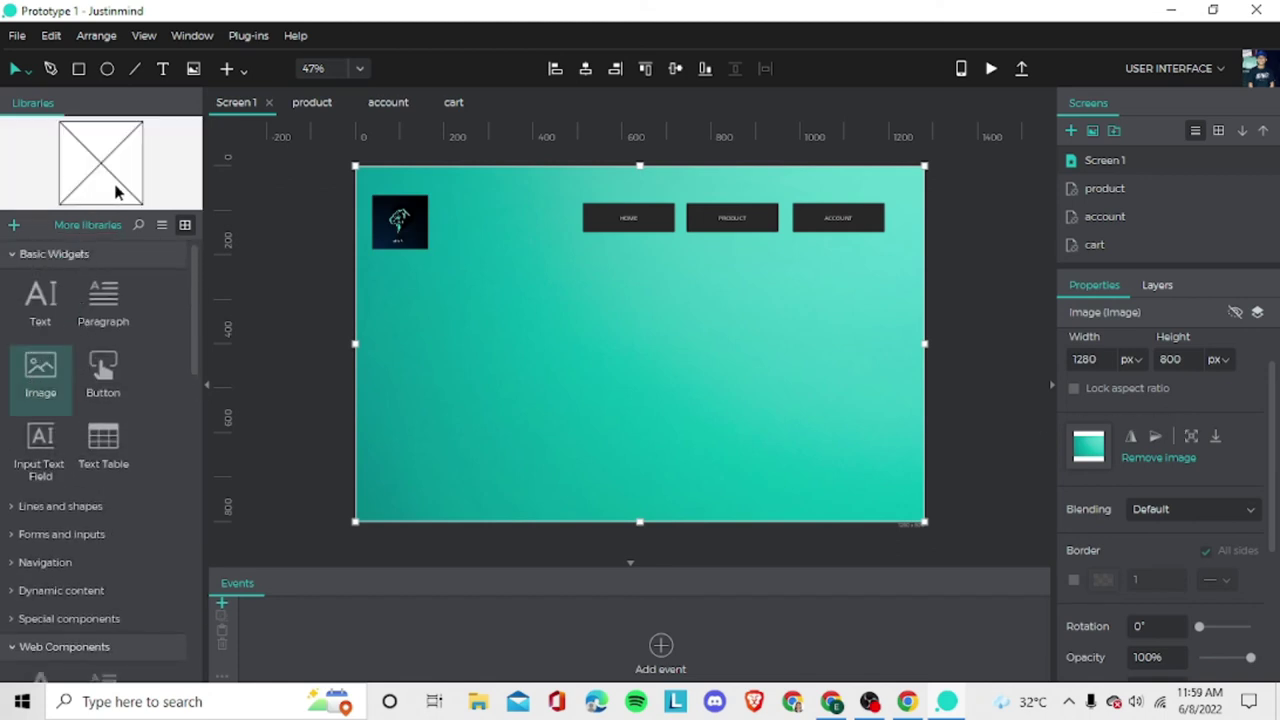
drag(115, 192, 452, 211)
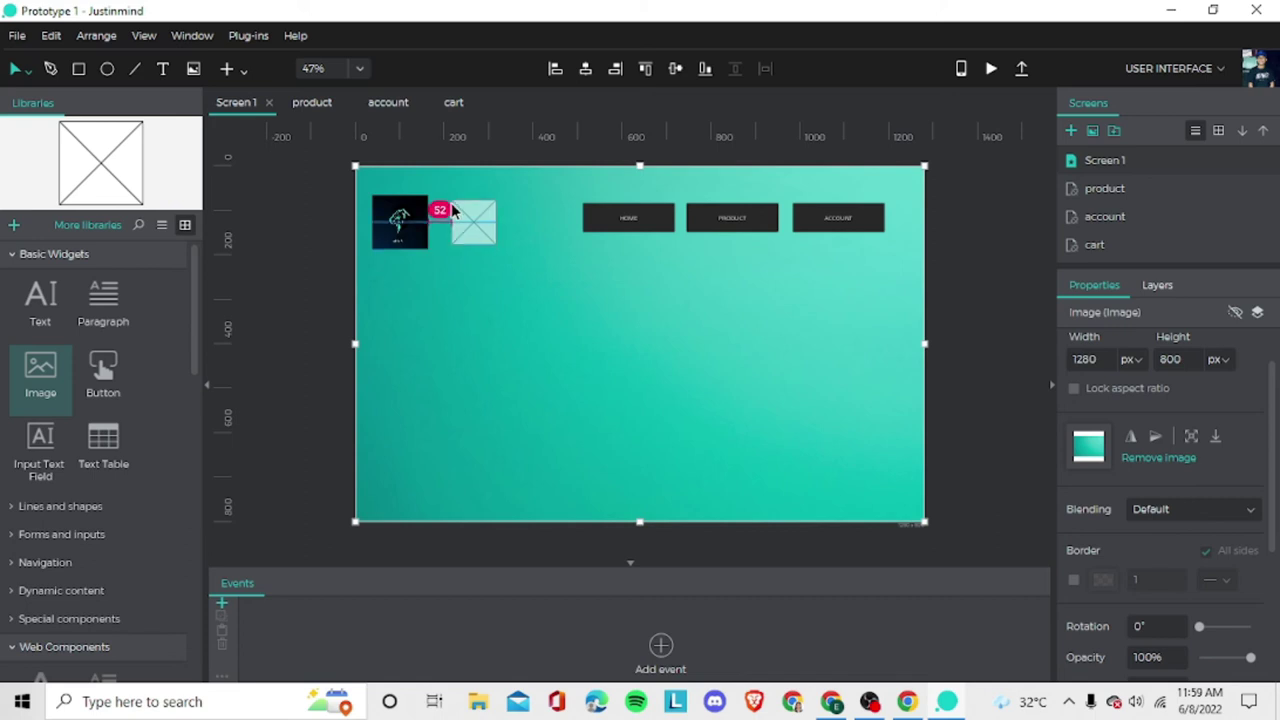
drag(452, 211, 845, 269)
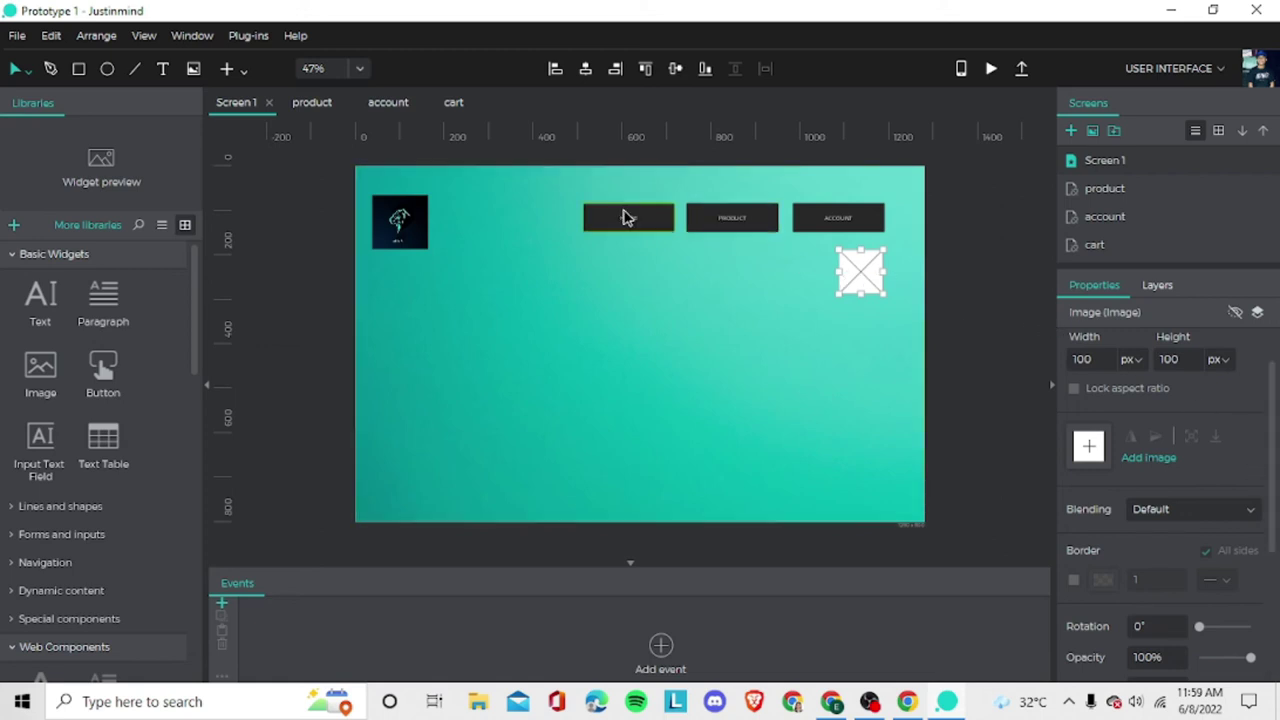
Shift the HOME, PRODUCT and ACCOUNT buttons left and move the image placeholder to the right end of their row.
drag(628, 217, 592, 222)
drag(720, 230, 686, 224)
drag(853, 231, 821, 224)
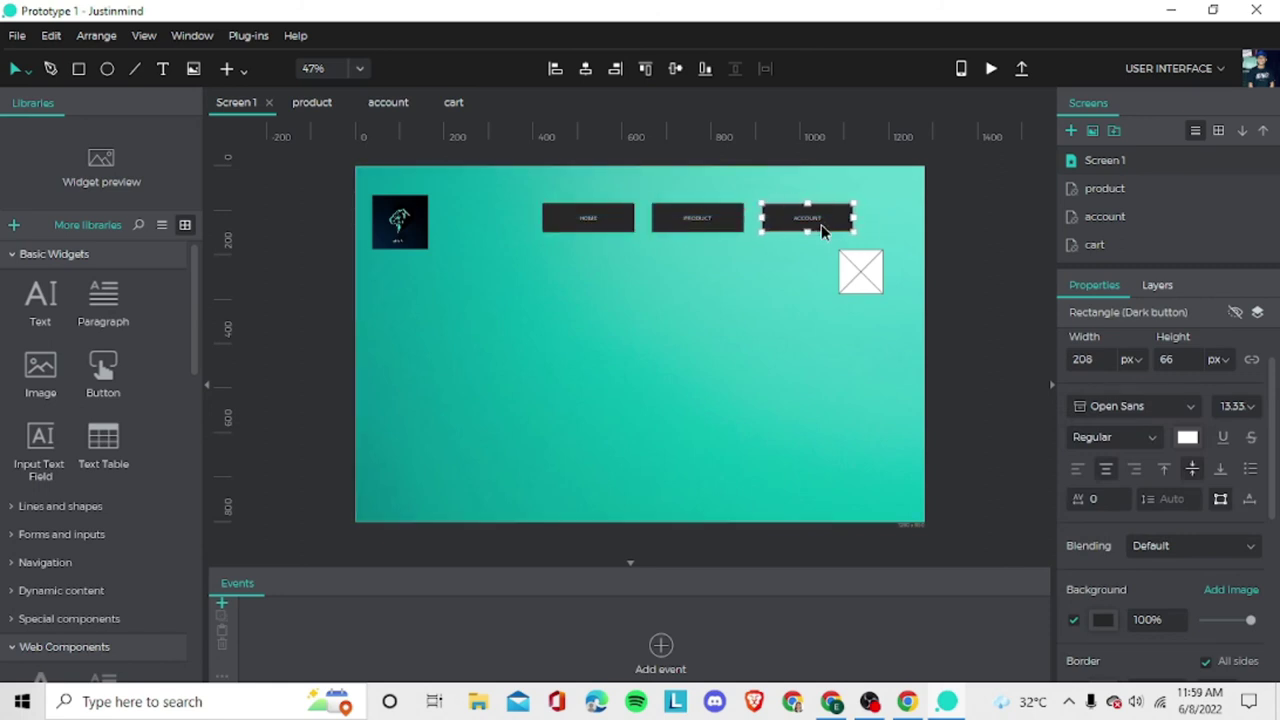
drag(862, 283, 894, 237)
drag(814, 220, 810, 226)
double_click(878, 226)
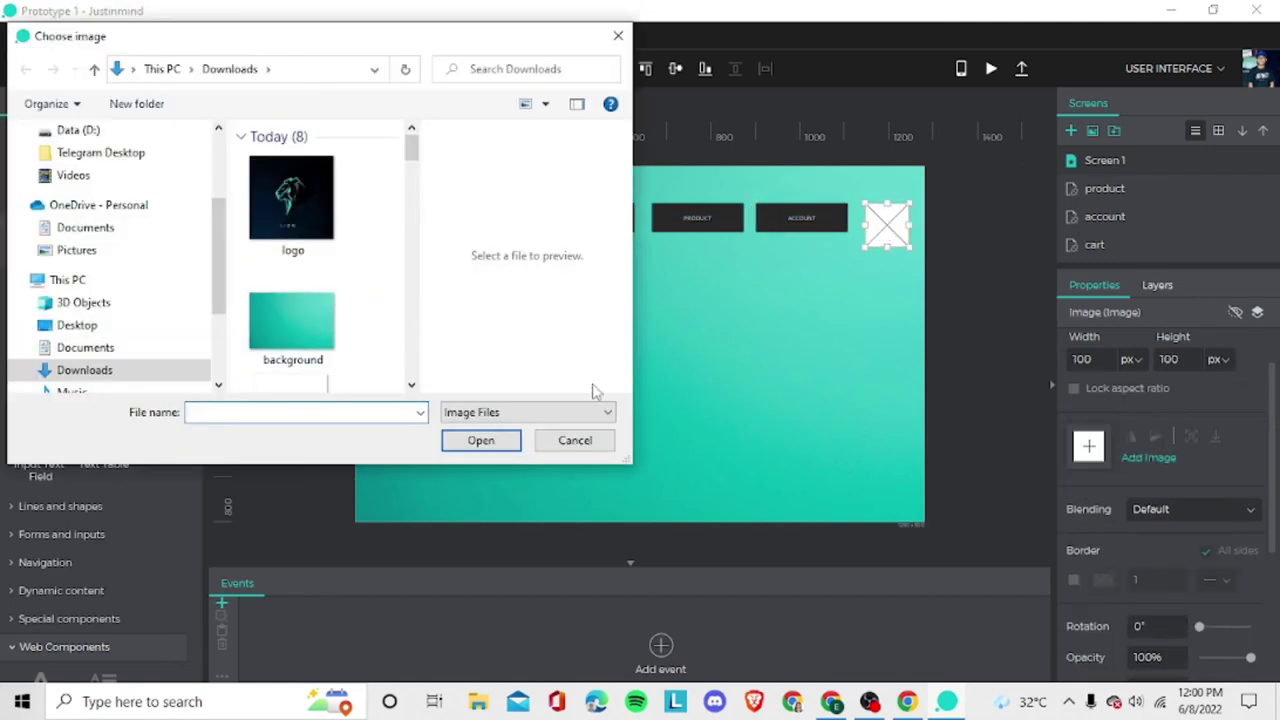
click(573, 440)
double_click(893, 218)
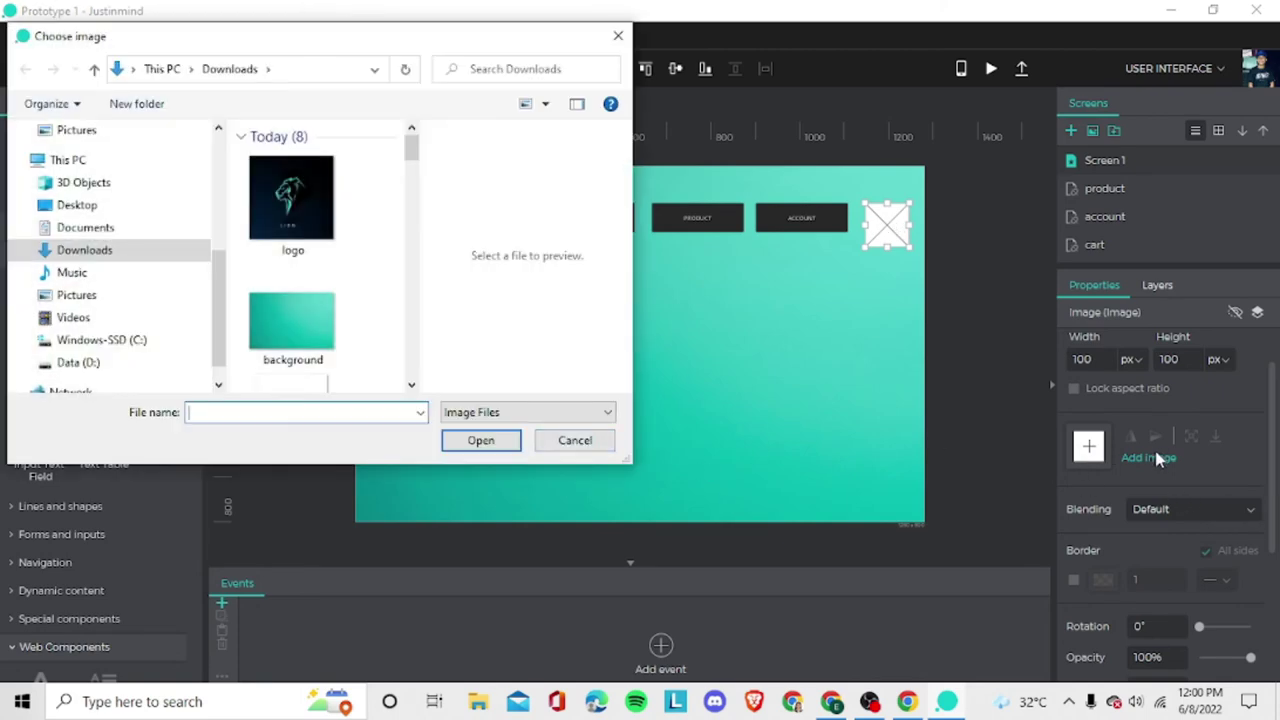
click(292, 220)
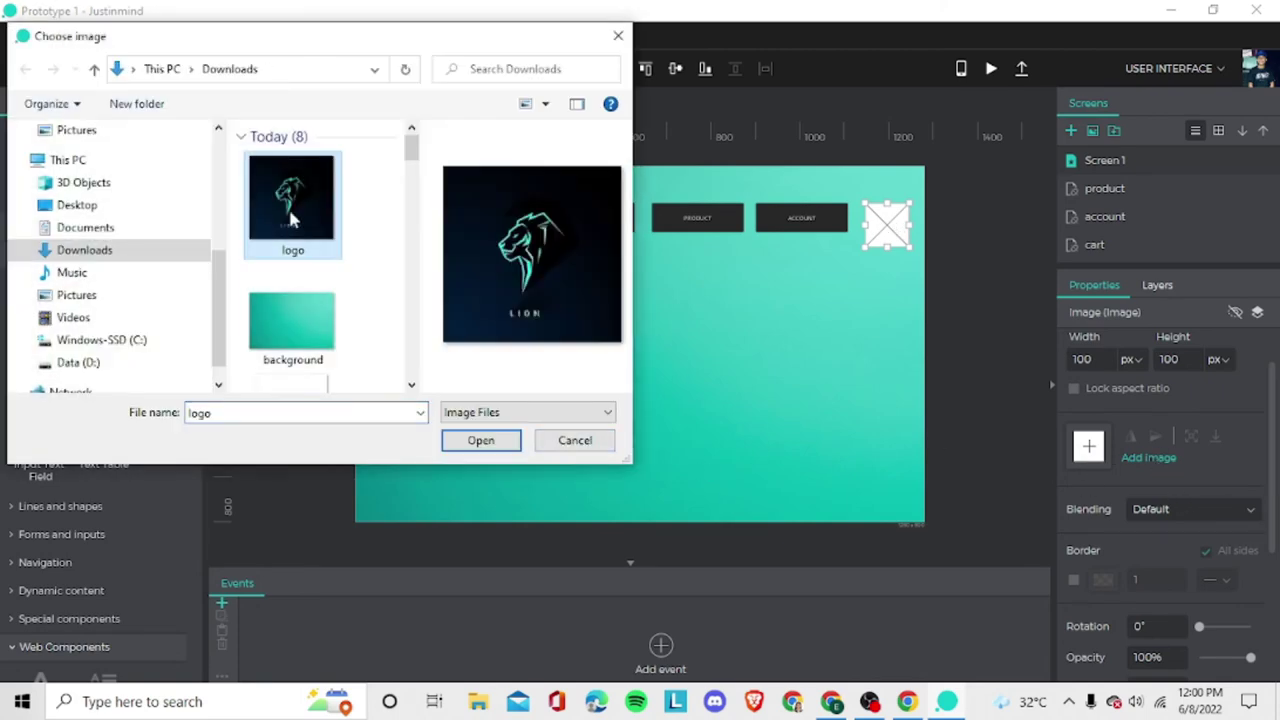
click(598, 442)
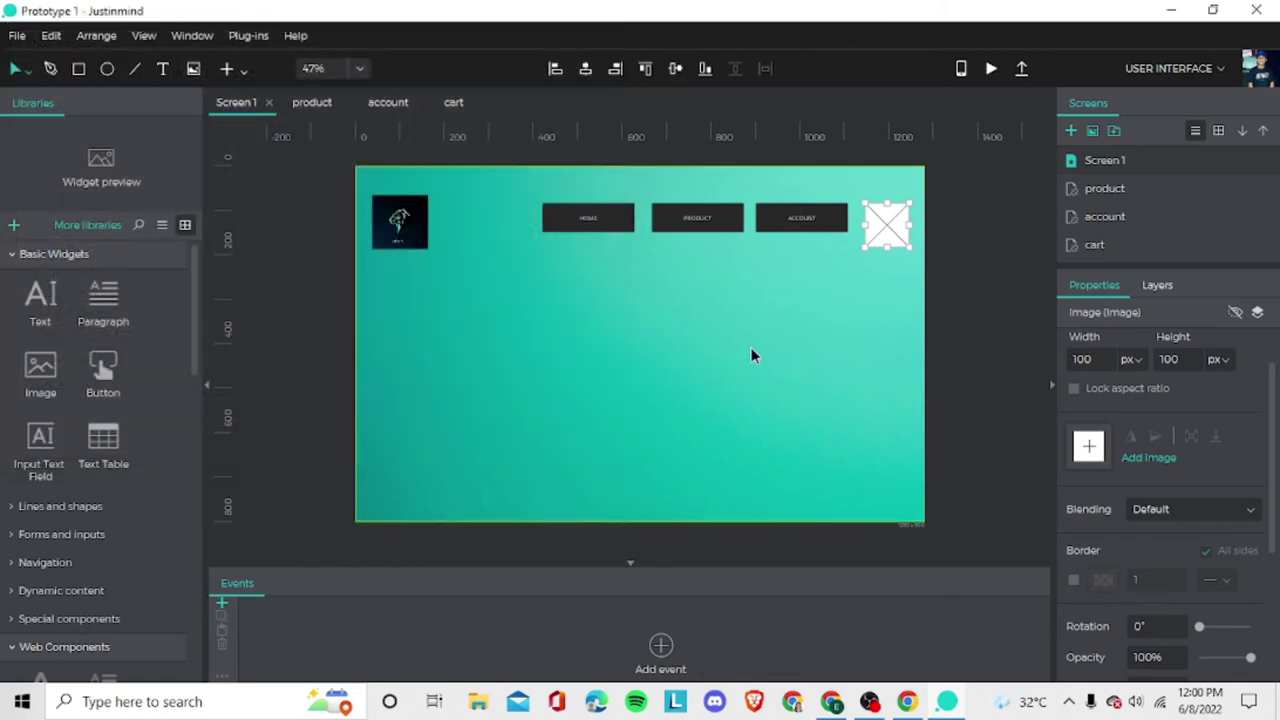
Try to load cart.webp from the Downloads folder into the header's image placeholder.
click(1127, 453)
scroll(313, 287, down, 5)
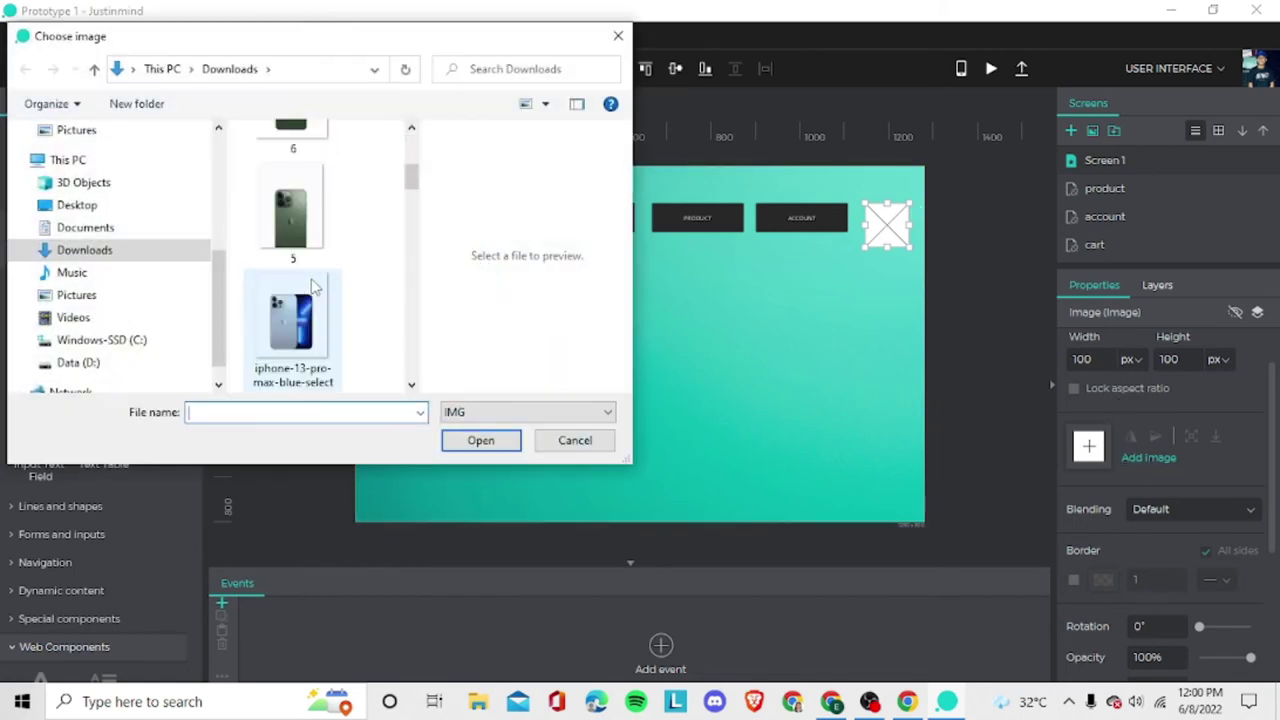
scroll(313, 287, up, 10)
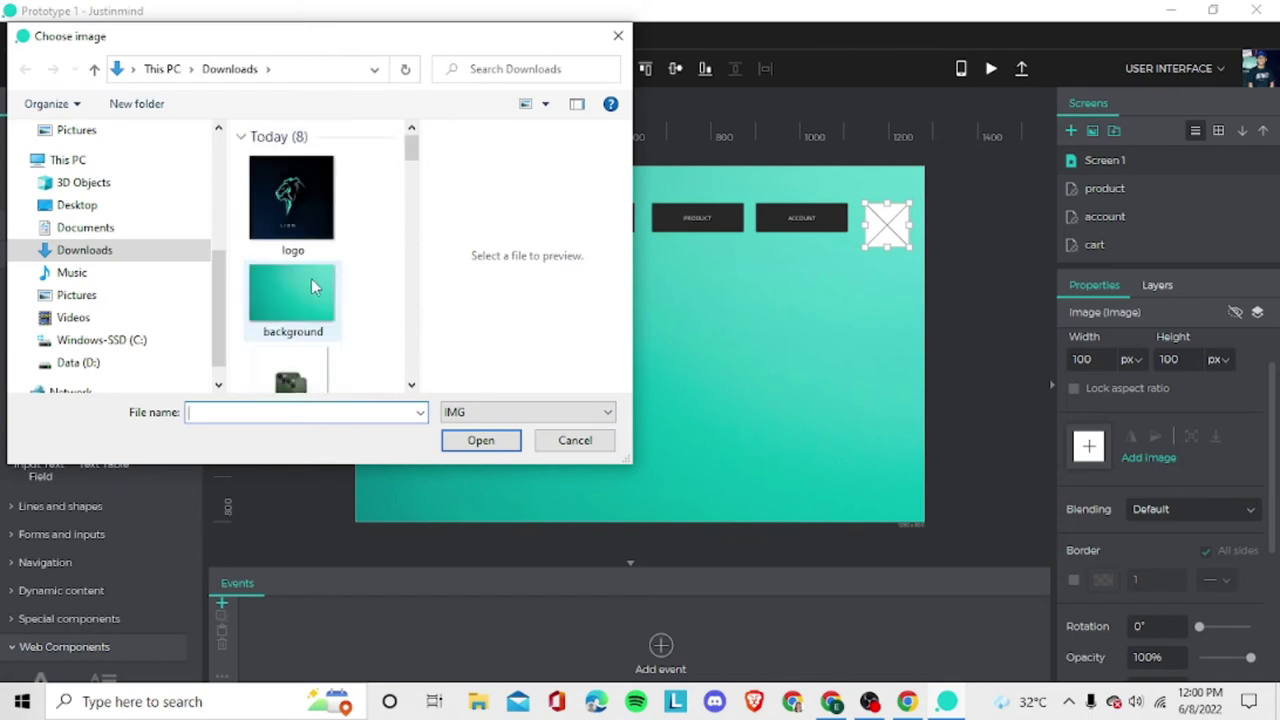
scroll(313, 287, down, 3)
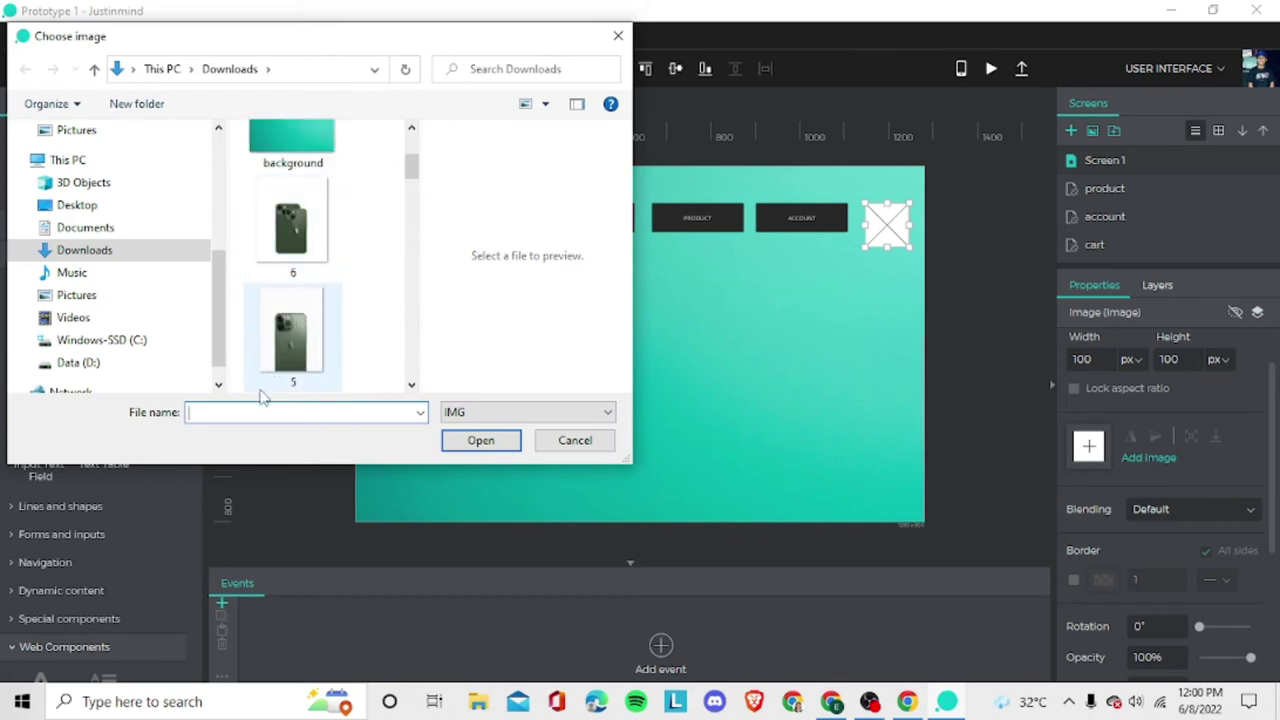
text(CA)
click(238, 436)
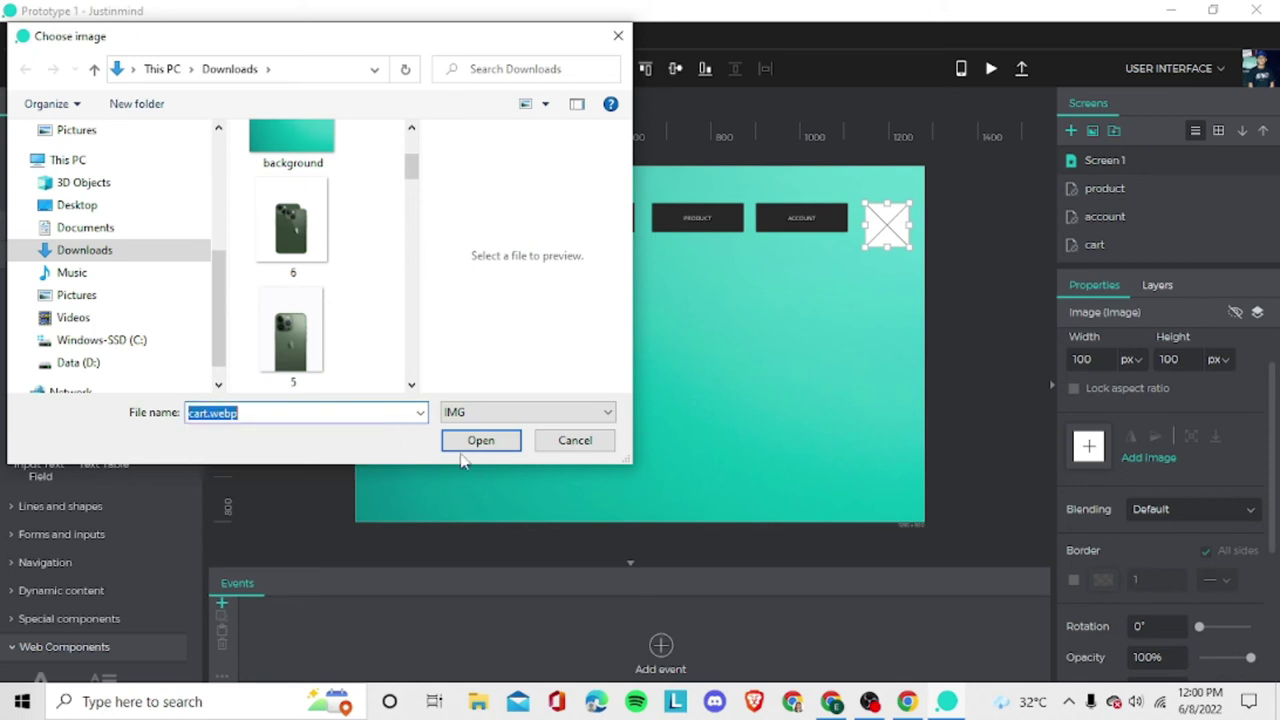
click(476, 450)
click(648, 398)
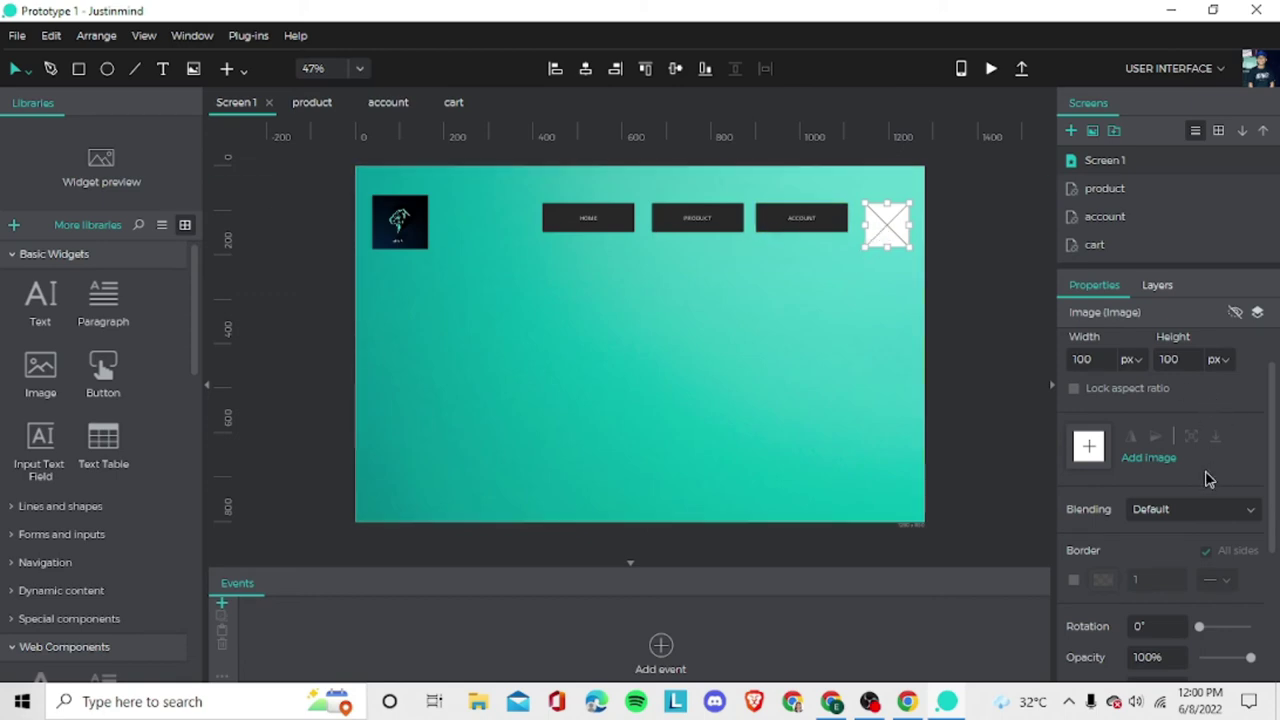
Look through the Pictures and Downloads folders for a cart image to use in the header placeholder.
click(1147, 457)
scroll(113, 317, down, 3)
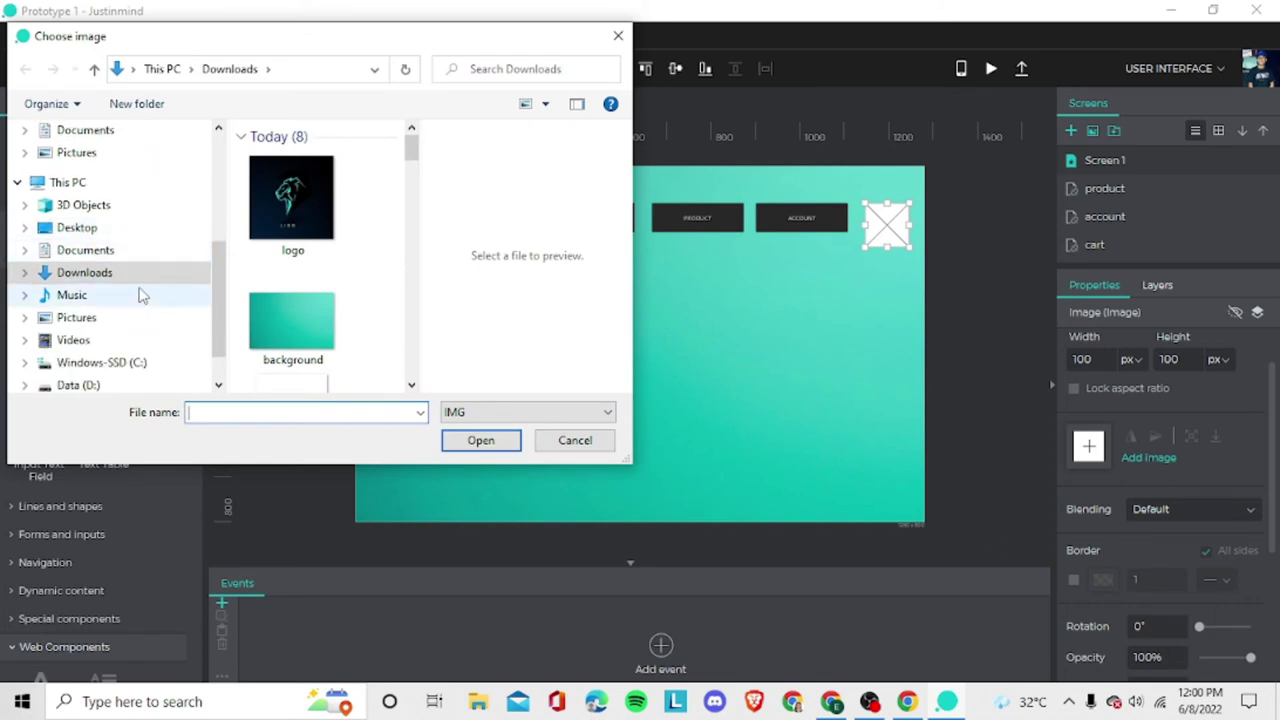
click(129, 318)
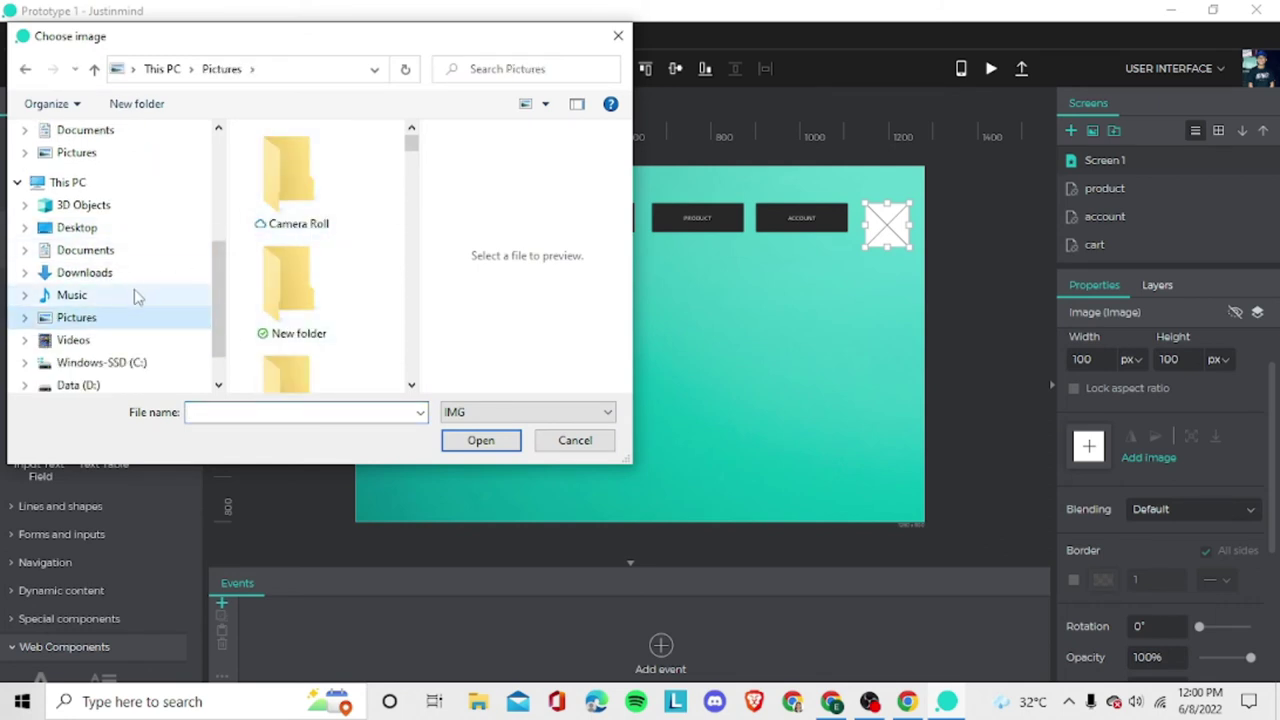
click(110, 273)
scroll(336, 247, down, 2)
scroll(336, 247, down, 10)
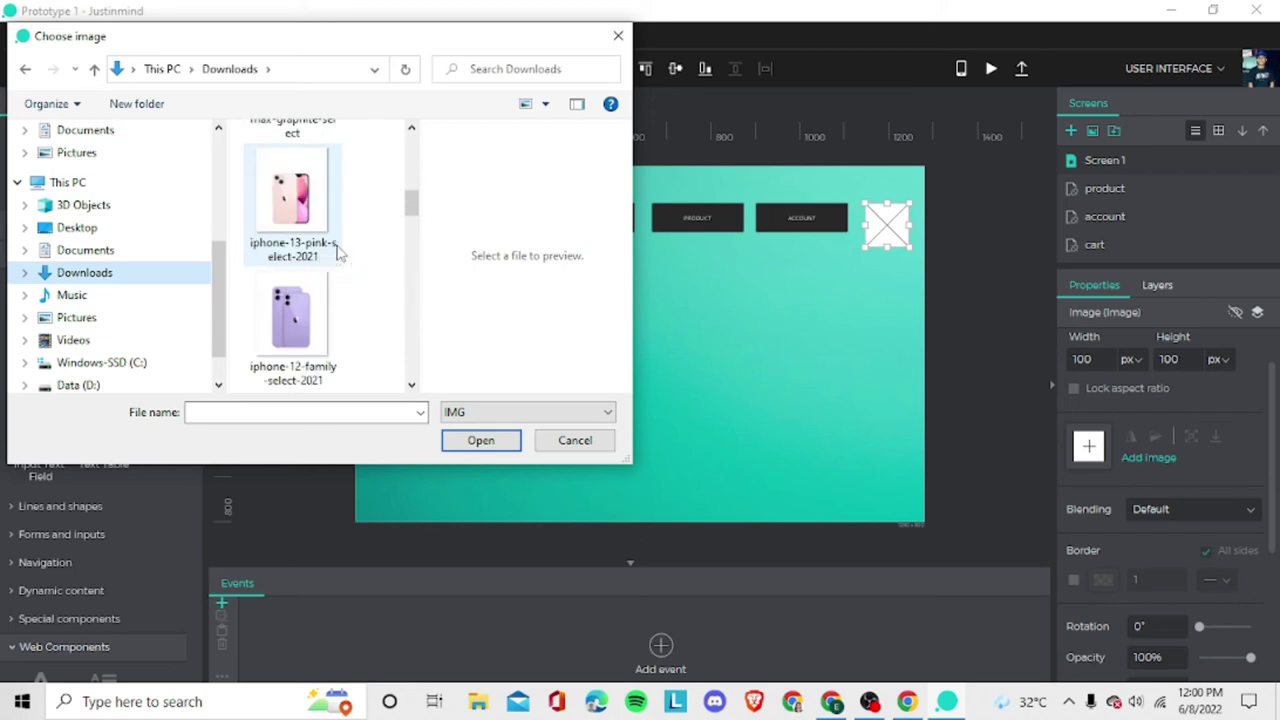
scroll(340, 250, up, 12)
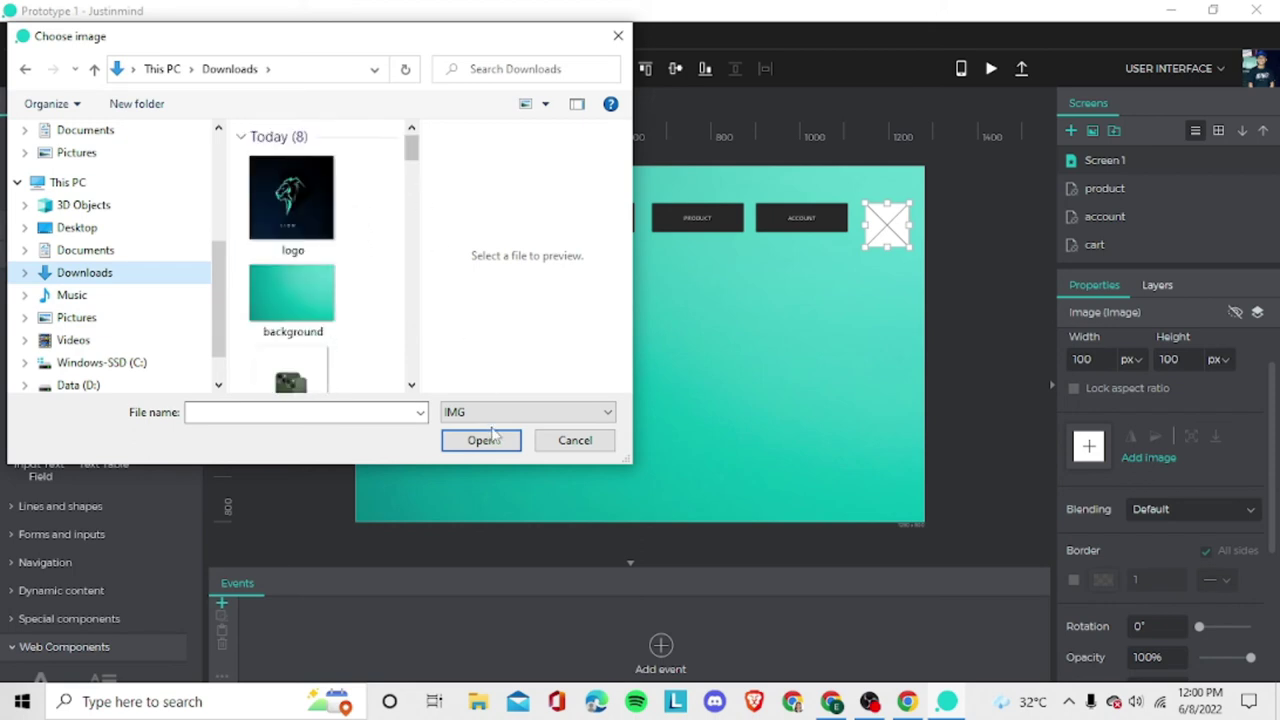
click(573, 441)
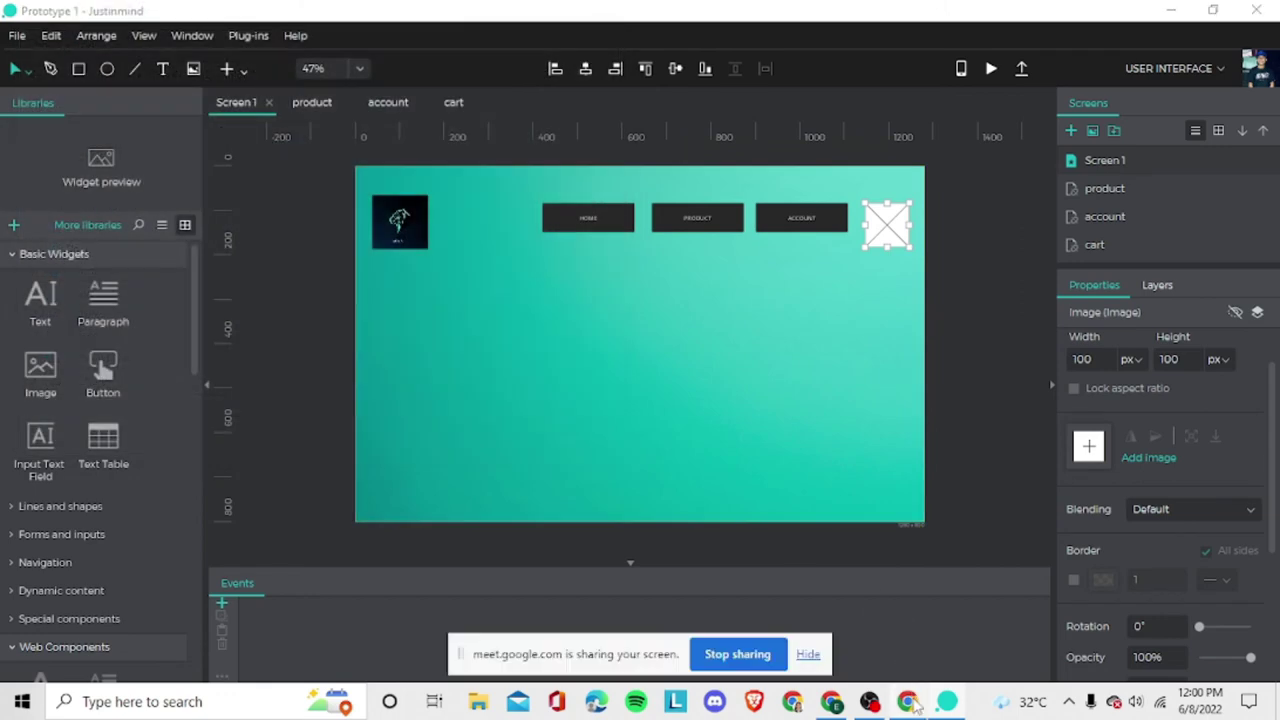
Hide the screen-sharing notice and switch to the cart logo image results in Google Chrome.
click(810, 655)
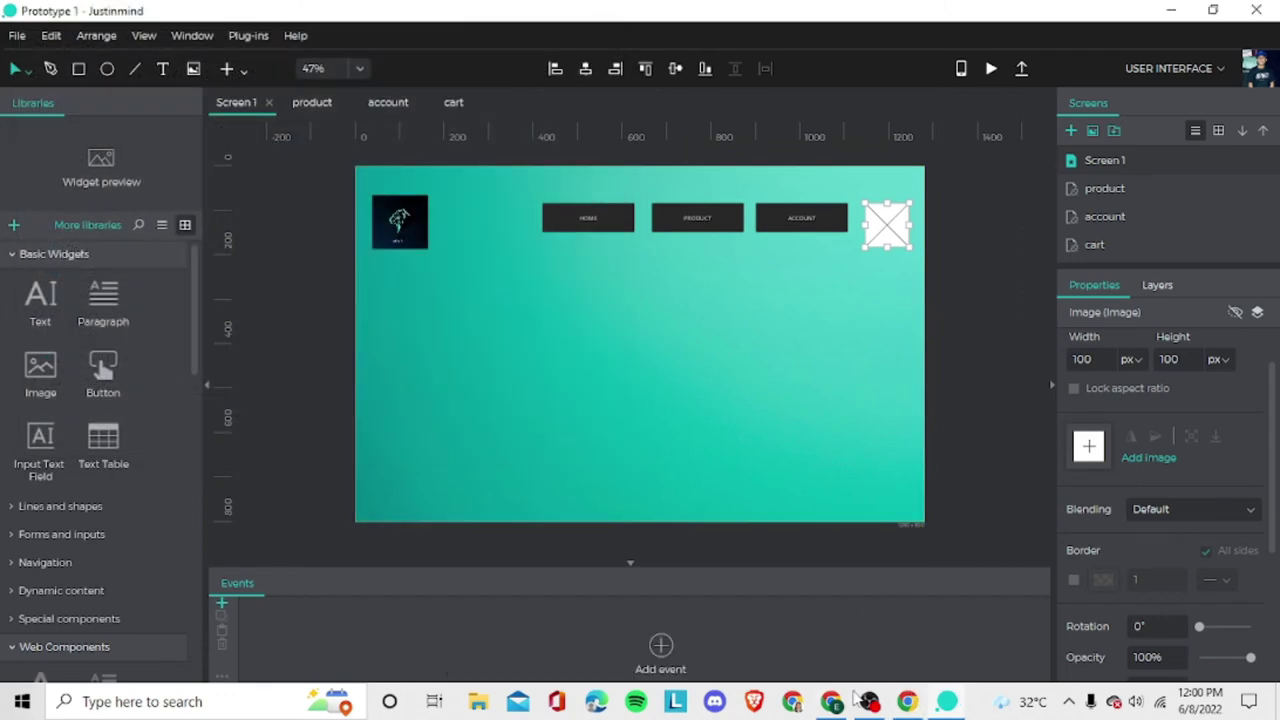
mouse_move(878, 708)
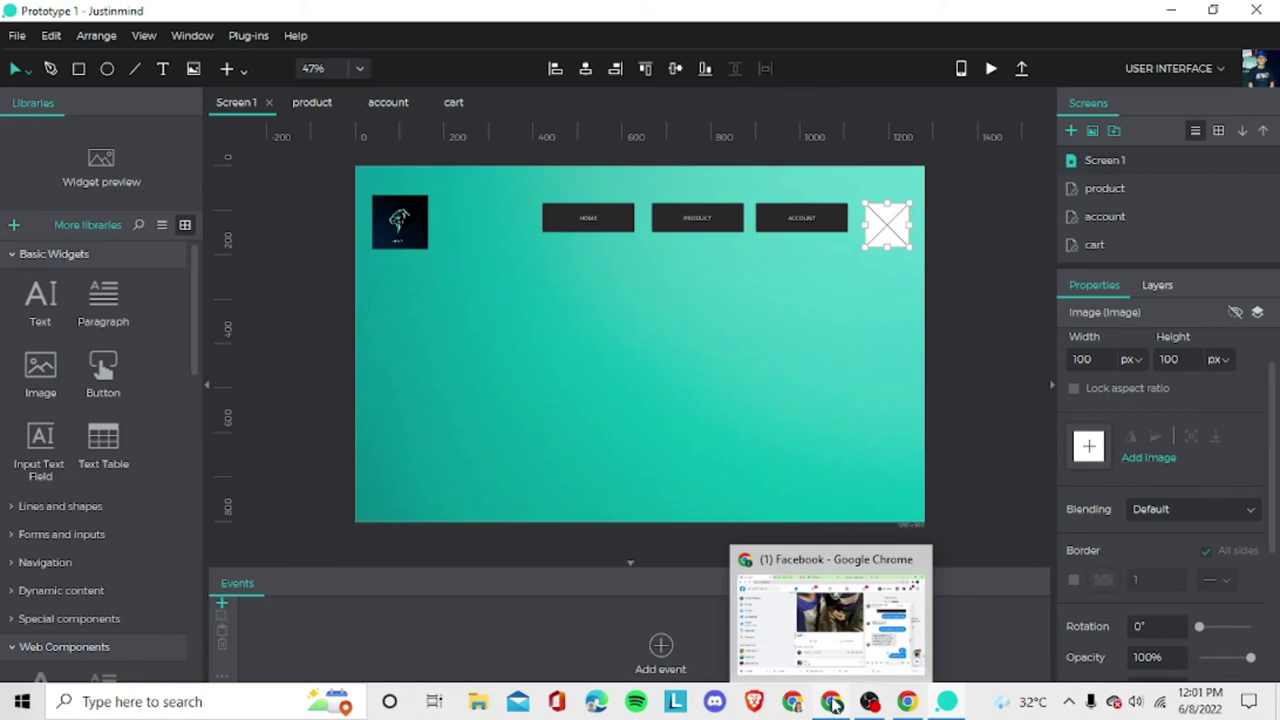
click(835, 668)
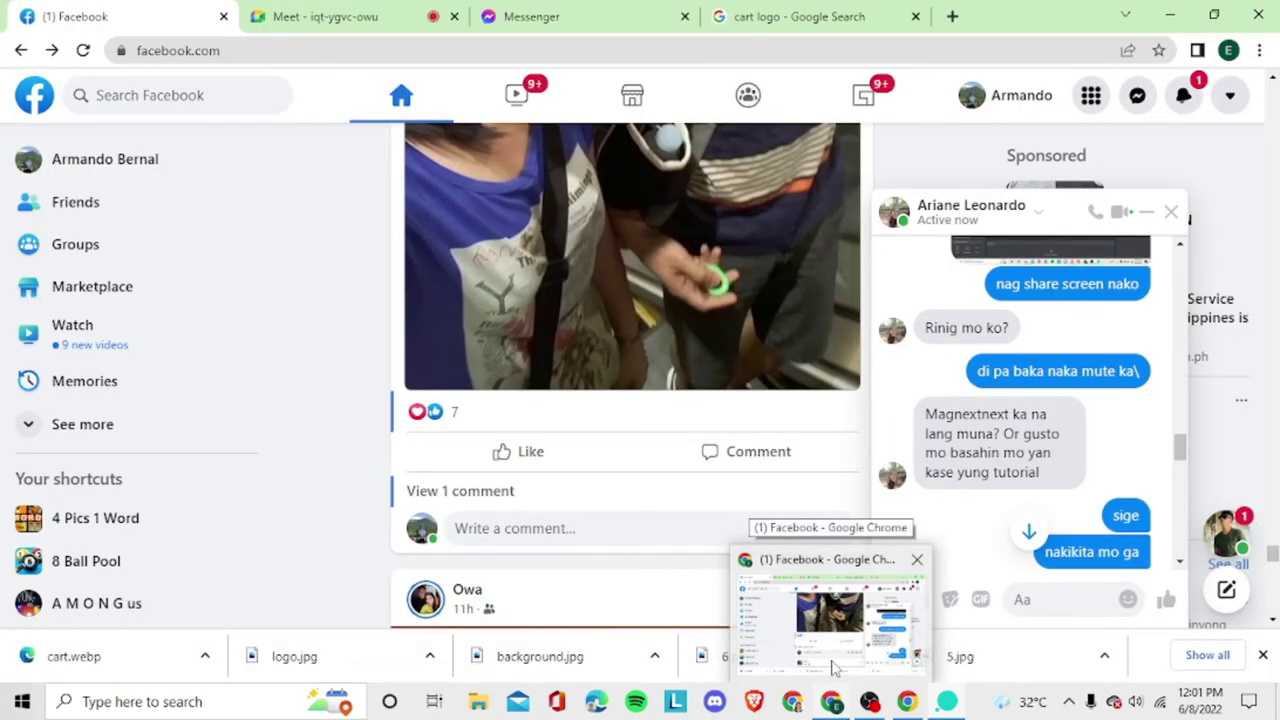
click(755, 18)
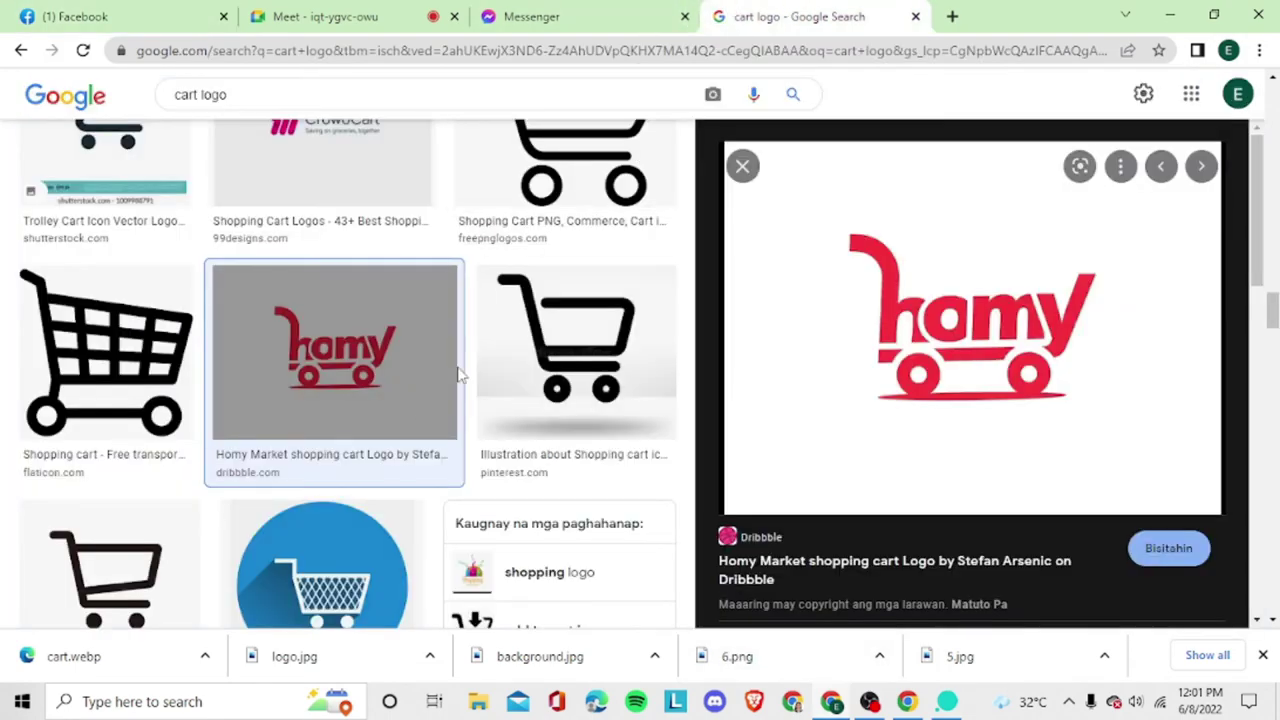
Save the dark blue shopping cart image from favpng.com to the Downloads folder as a JPEG under its suggested file name.
scroll(177, 314, up, 3)
scroll(603, 428, up, 3)
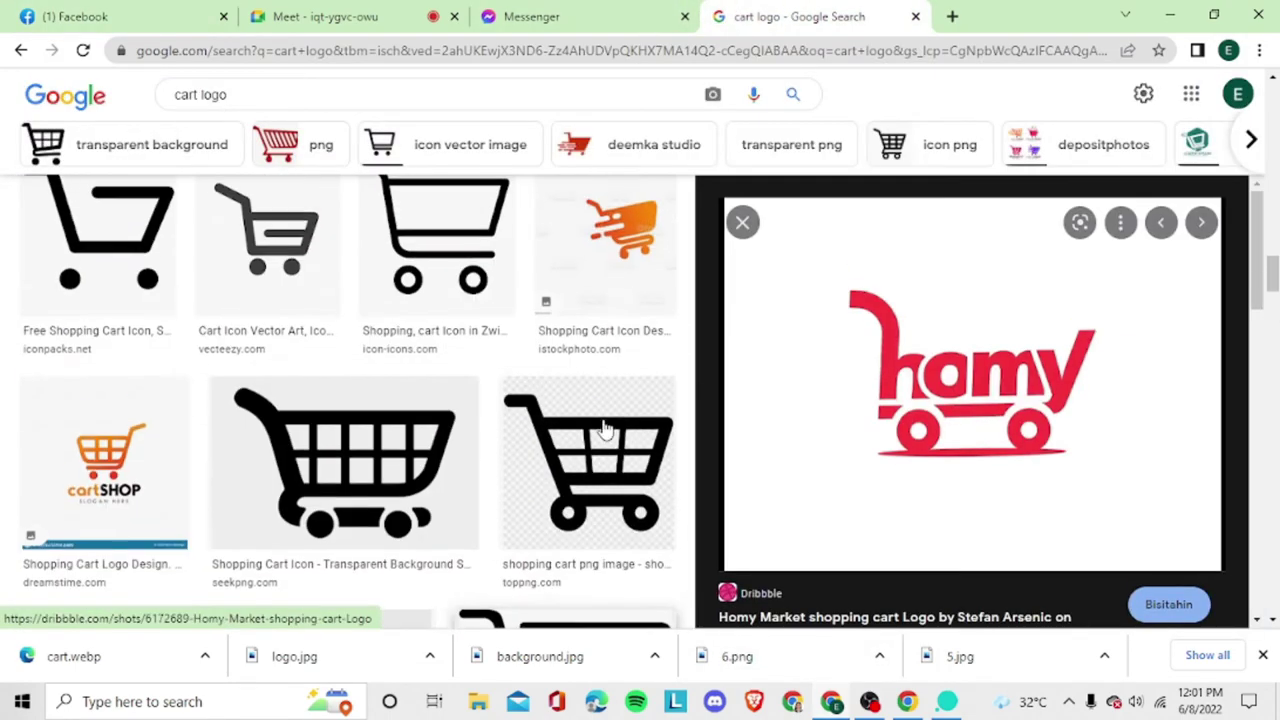
scroll(603, 428, up, 10)
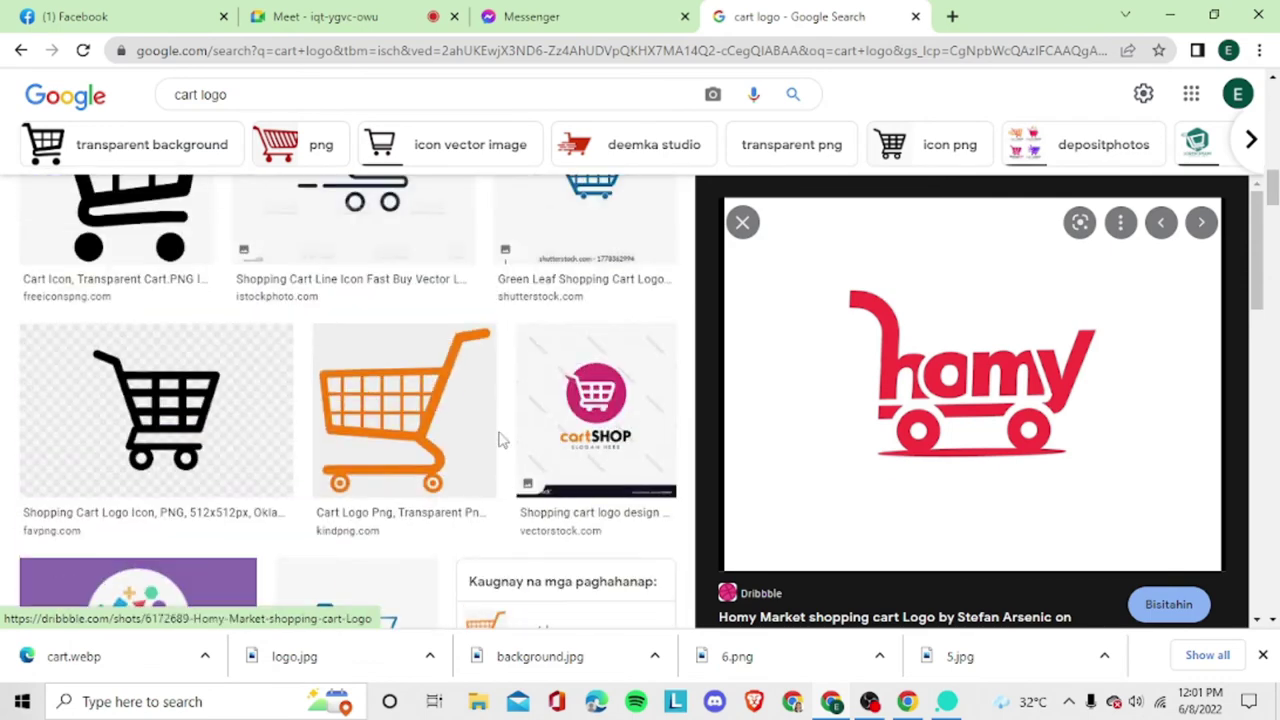
scroll(500, 438, up, 5)
click(464, 428)
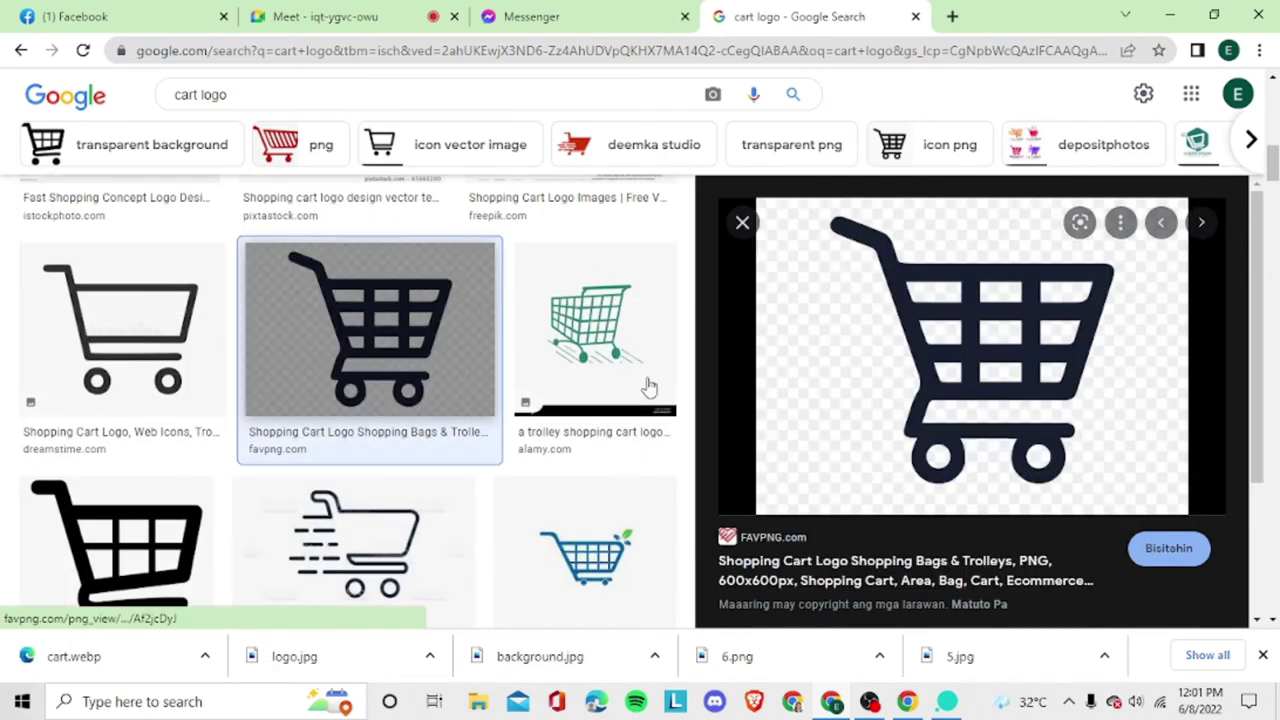
right_click(1017, 358)
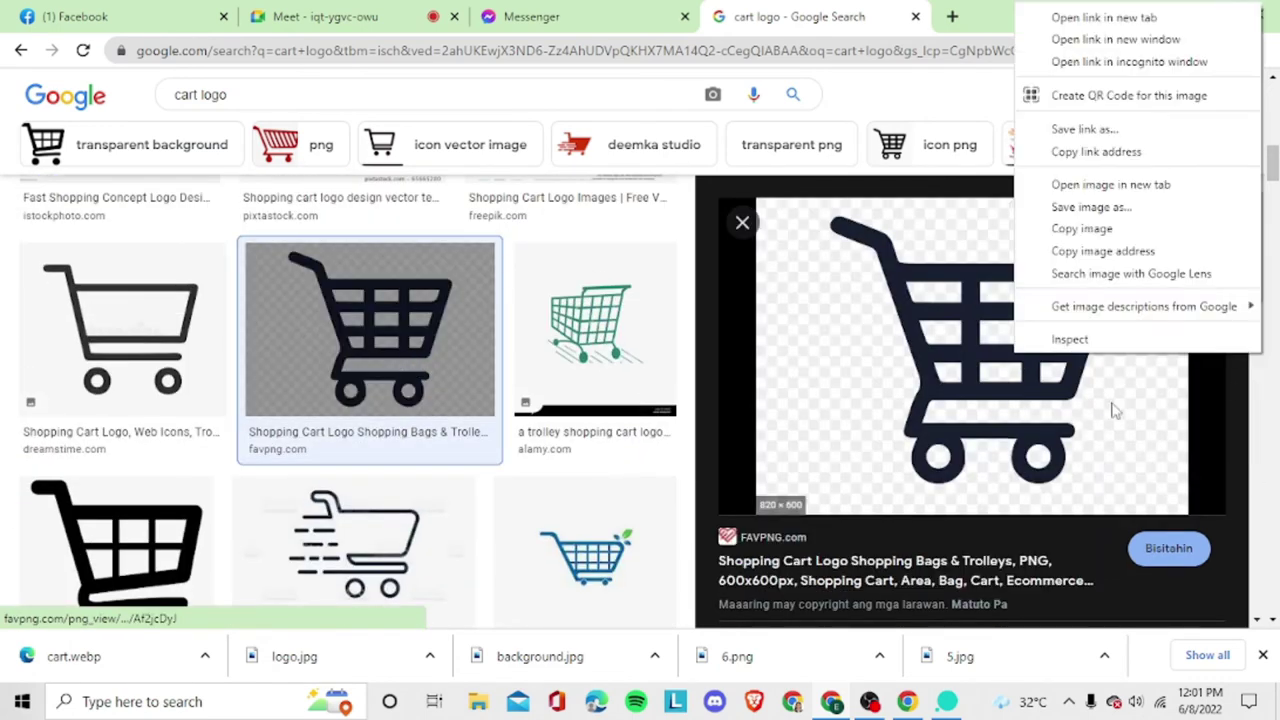
click(1073, 207)
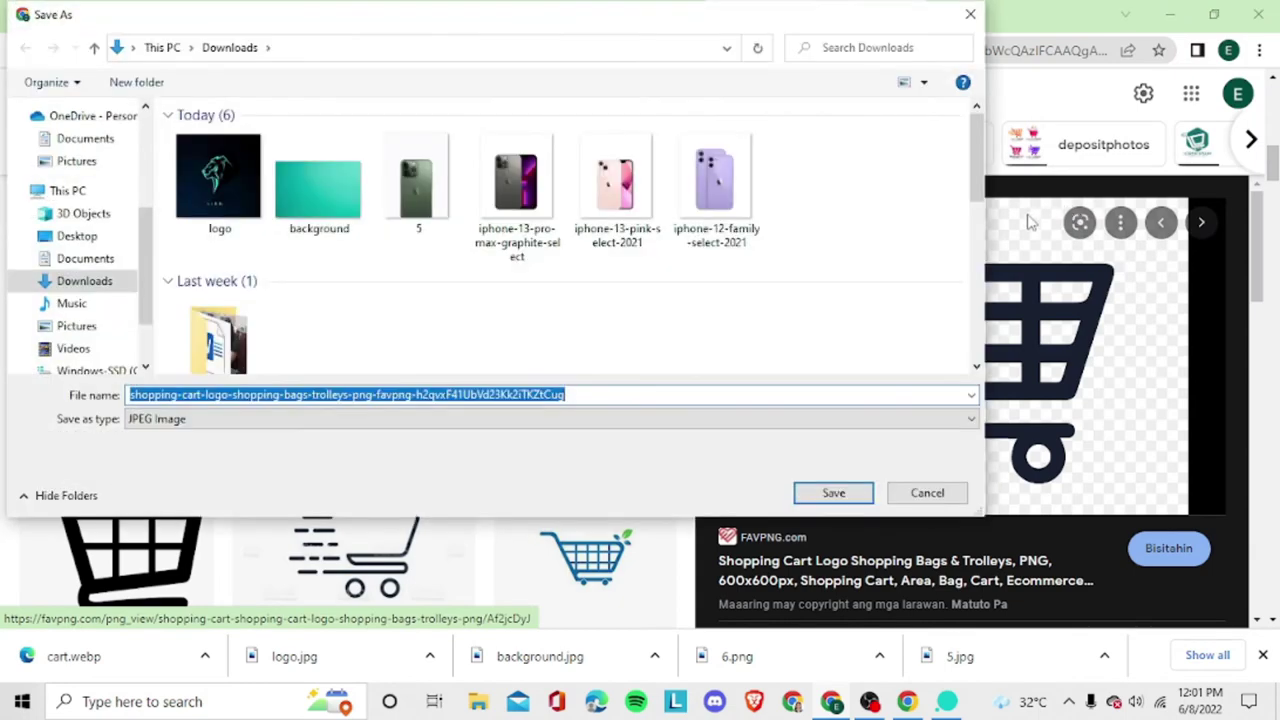
click(825, 494)
Search Google Images for "technology logo".
scroll(586, 354, up, 10)
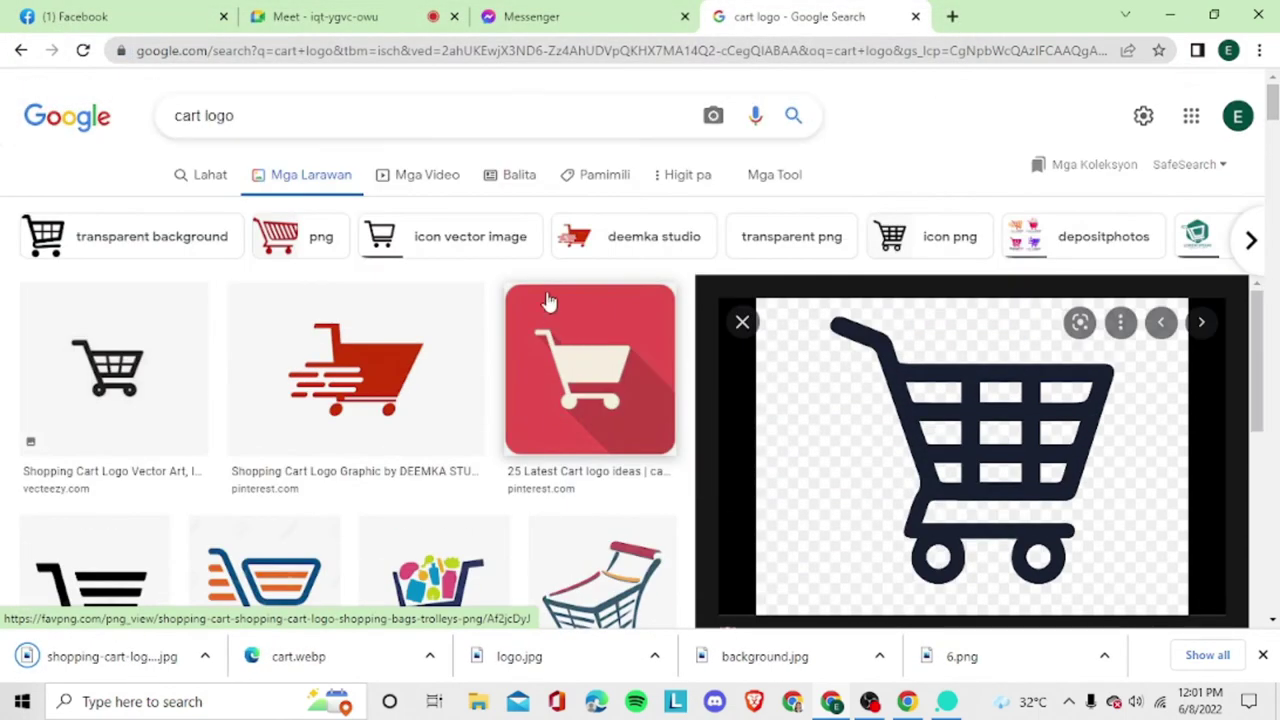
double_click(435, 108)
triple_click(435, 108)
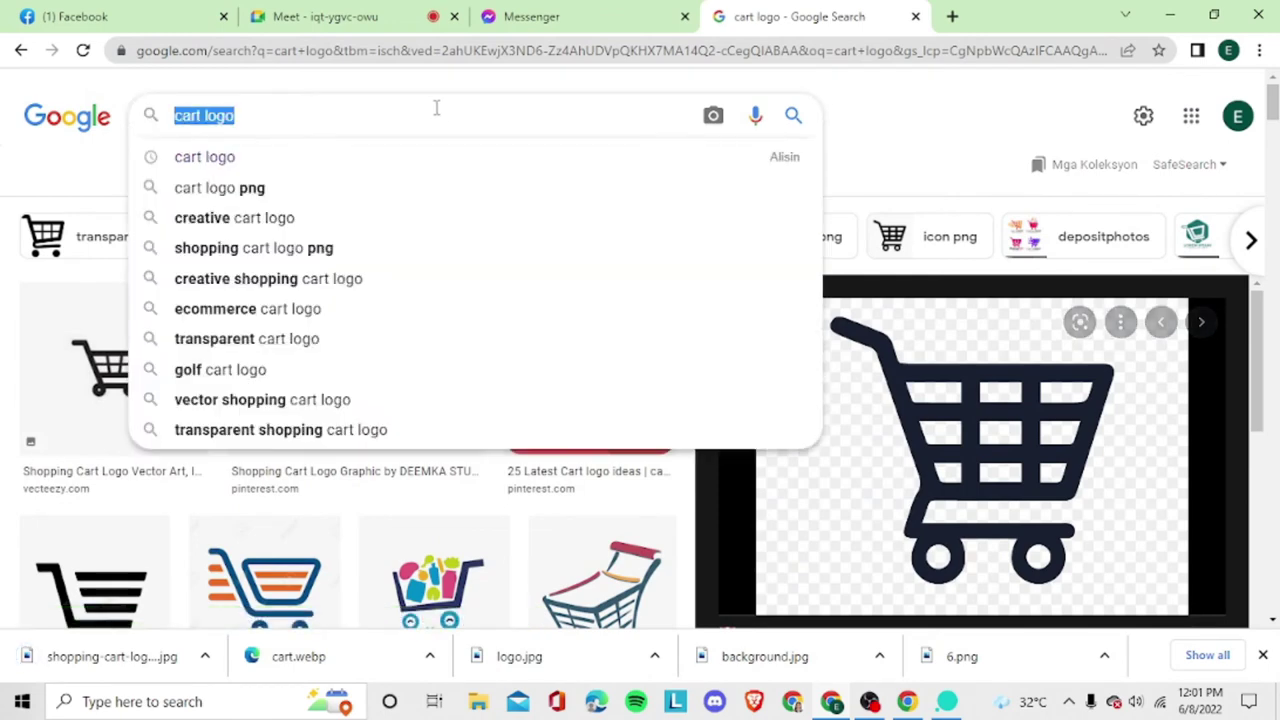
text(APPL)
key(BackSpace)
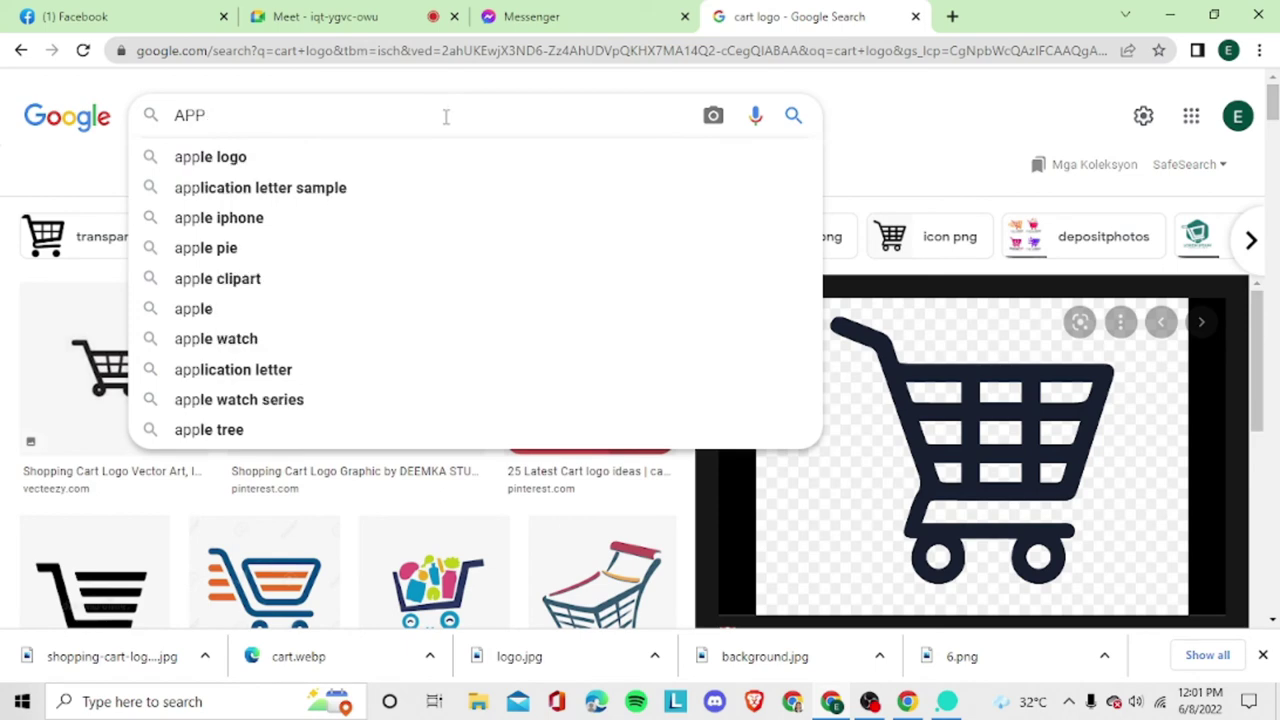
key(Caps_Lock)
key(BackSpace)
key(BackSpace)
key(BackSpace)
text(technolog)
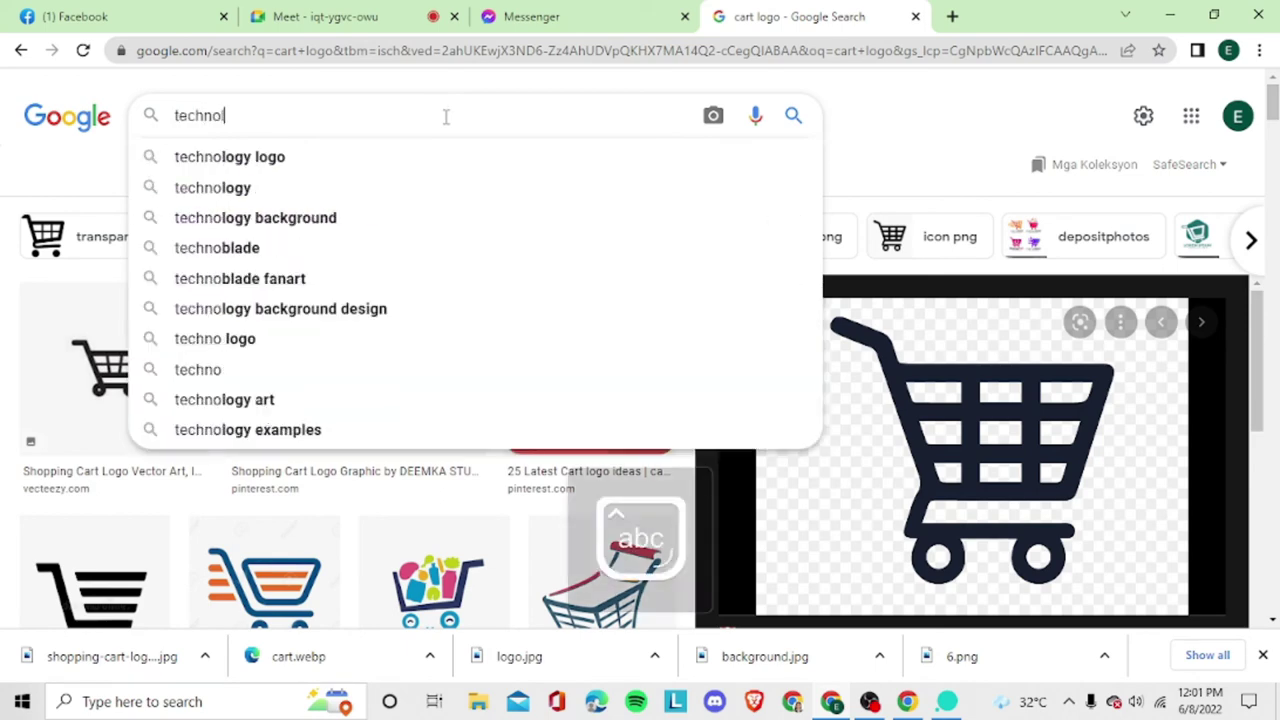
click(437, 162)
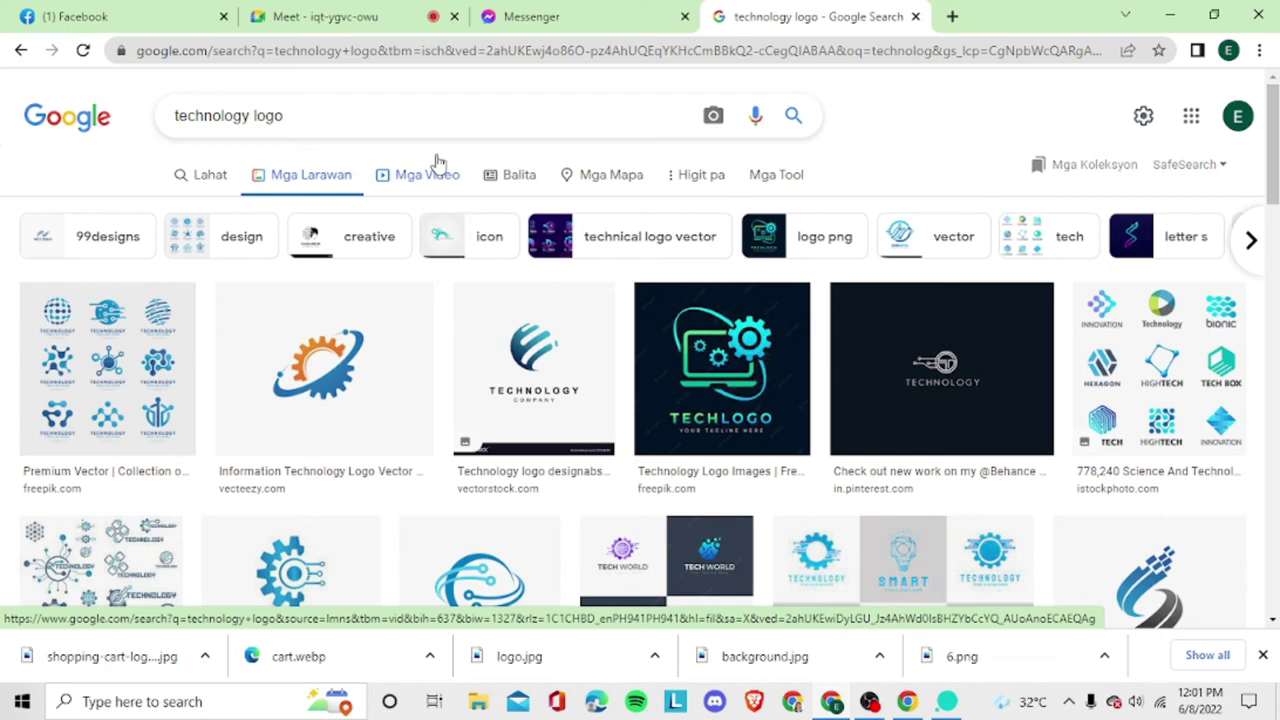
Change the image search to "technology computer".
double_click(469, 114)
text(comp)
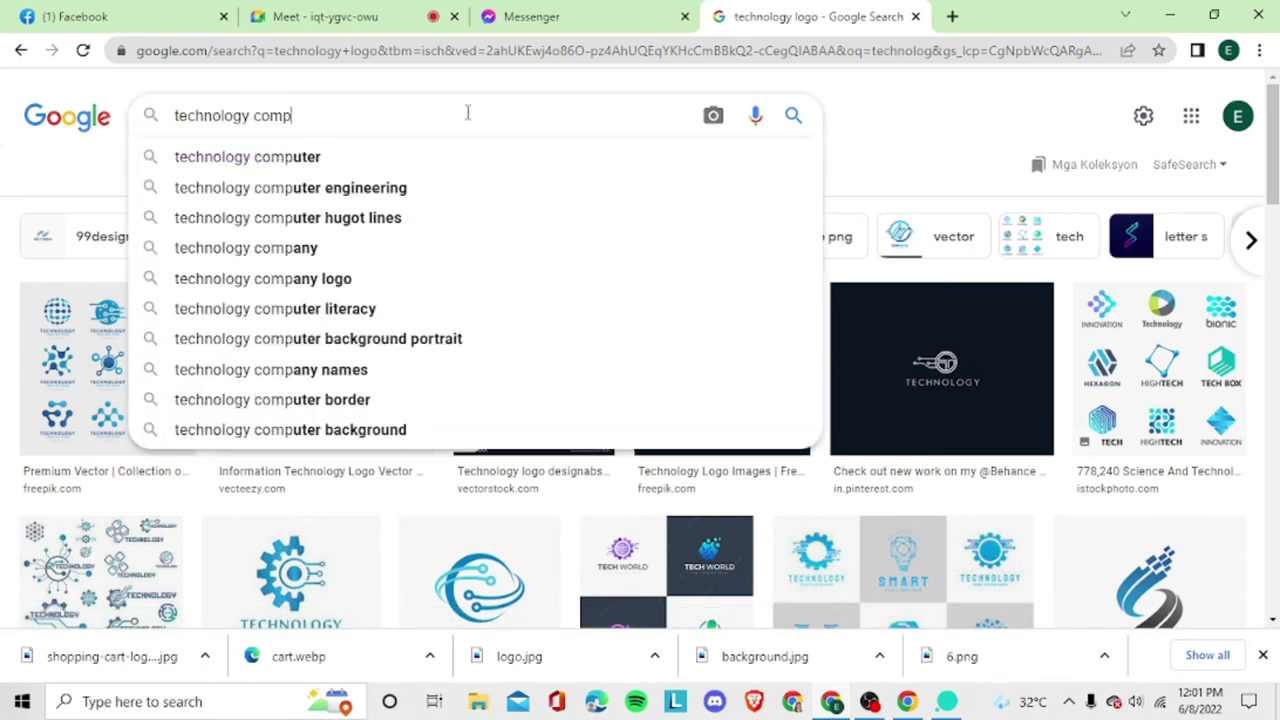
text(uter)
key(Return)
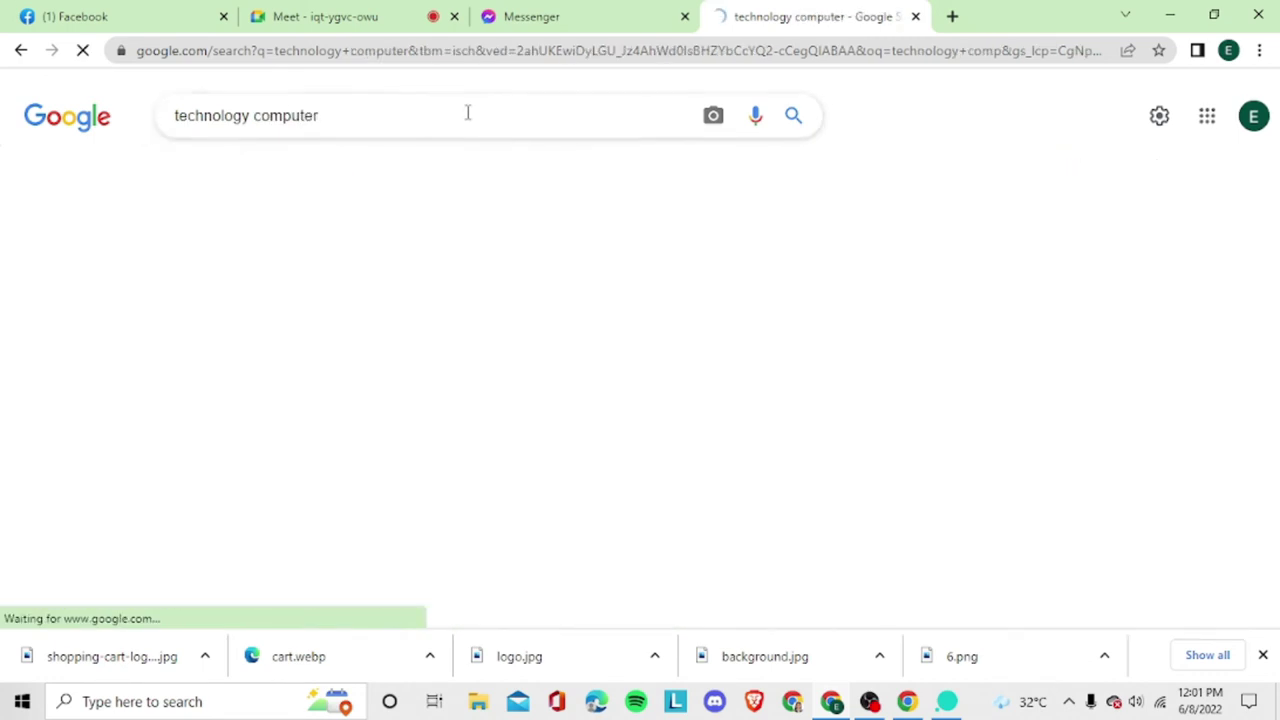
Save the gmercyu.edu picture of a man facing several monitors to Downloads as a JPEG named "technology".
scroll(771, 343, down, 2)
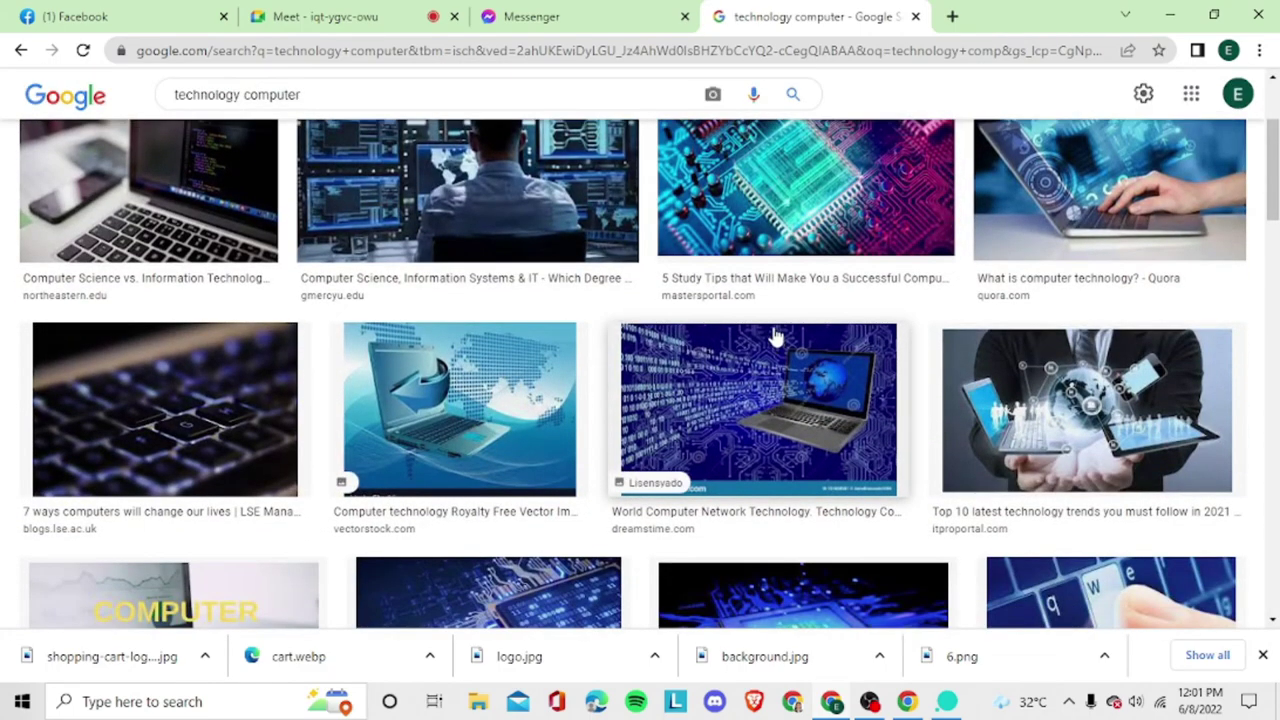
scroll(775, 335, down, 2)
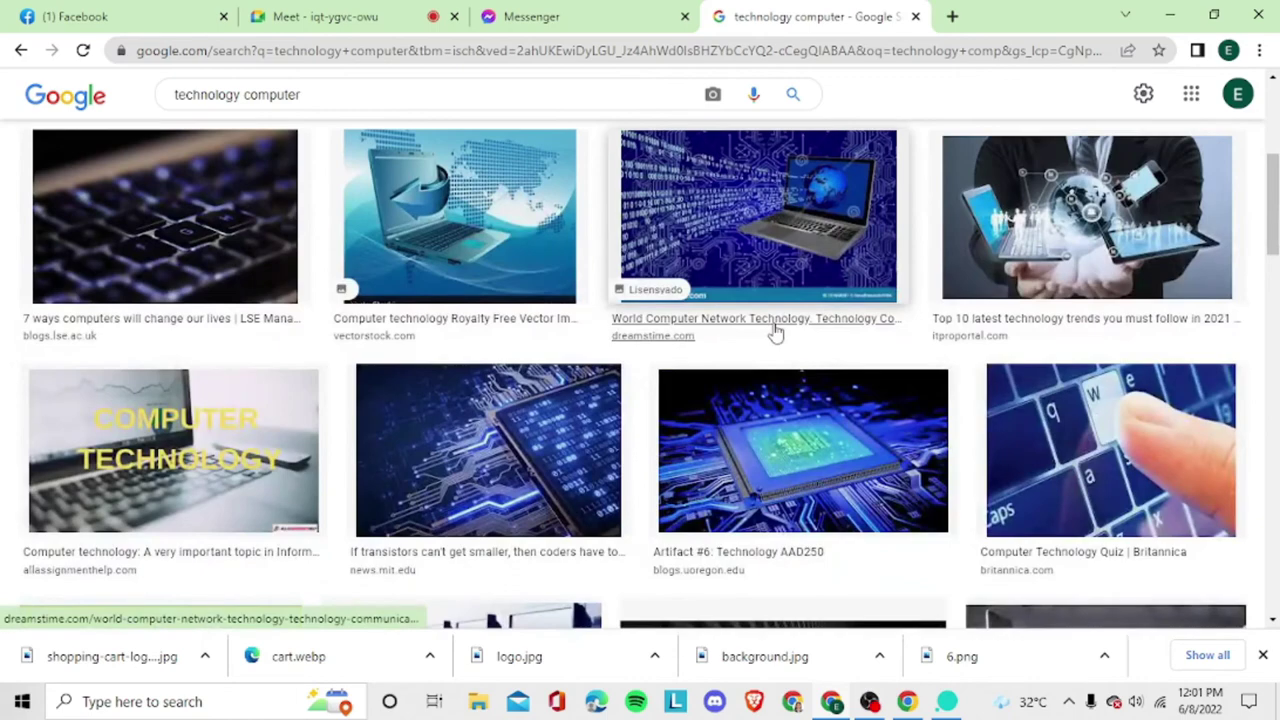
scroll(775, 340, up, 4)
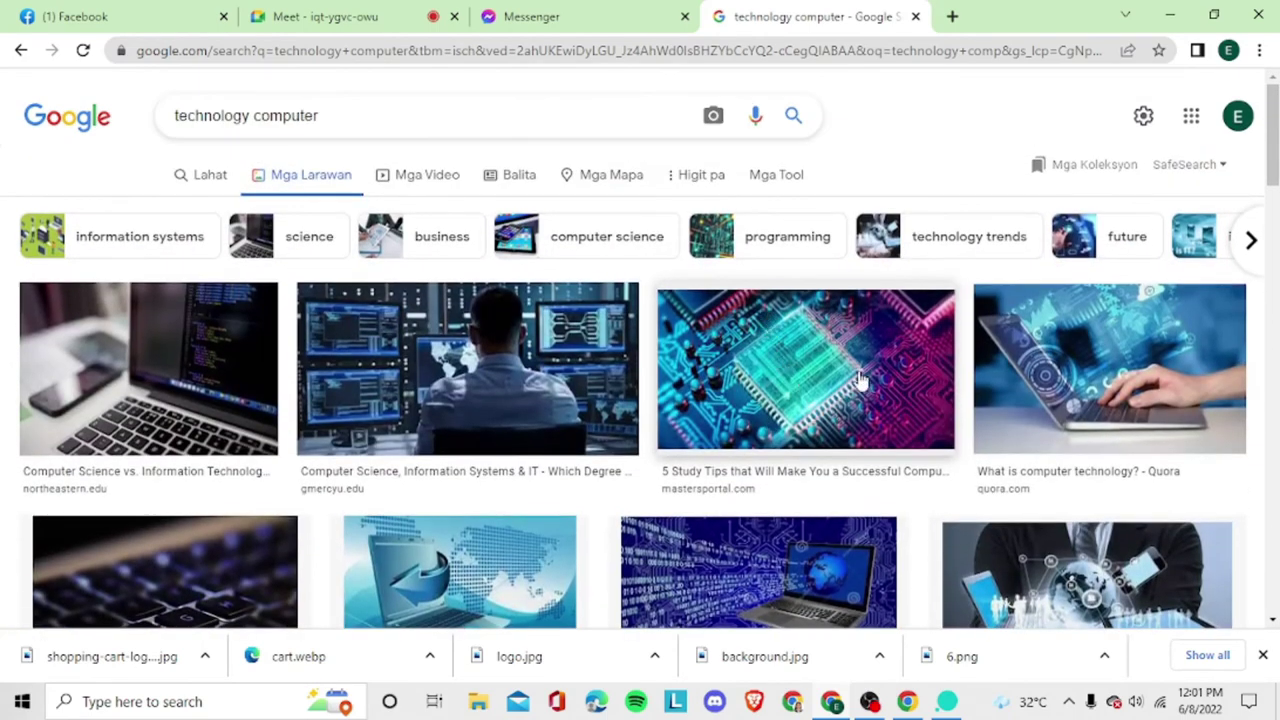
click(603, 378)
right_click(925, 278)
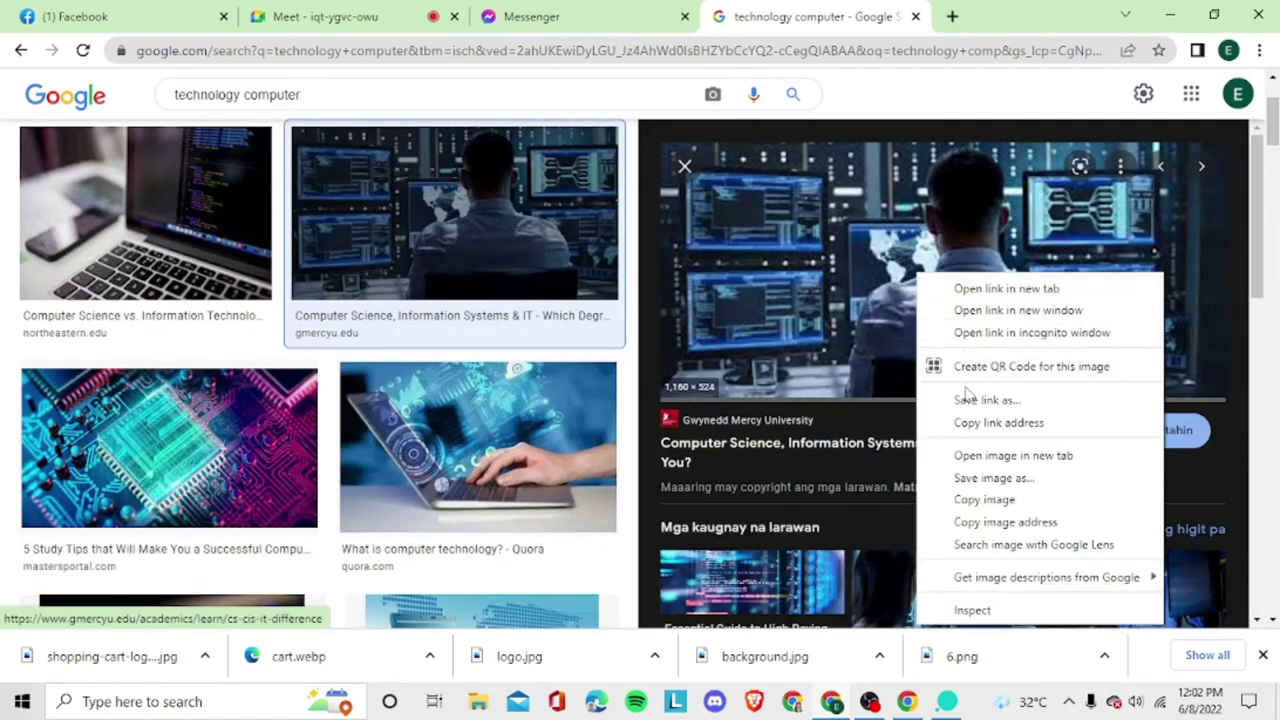
click(988, 480)
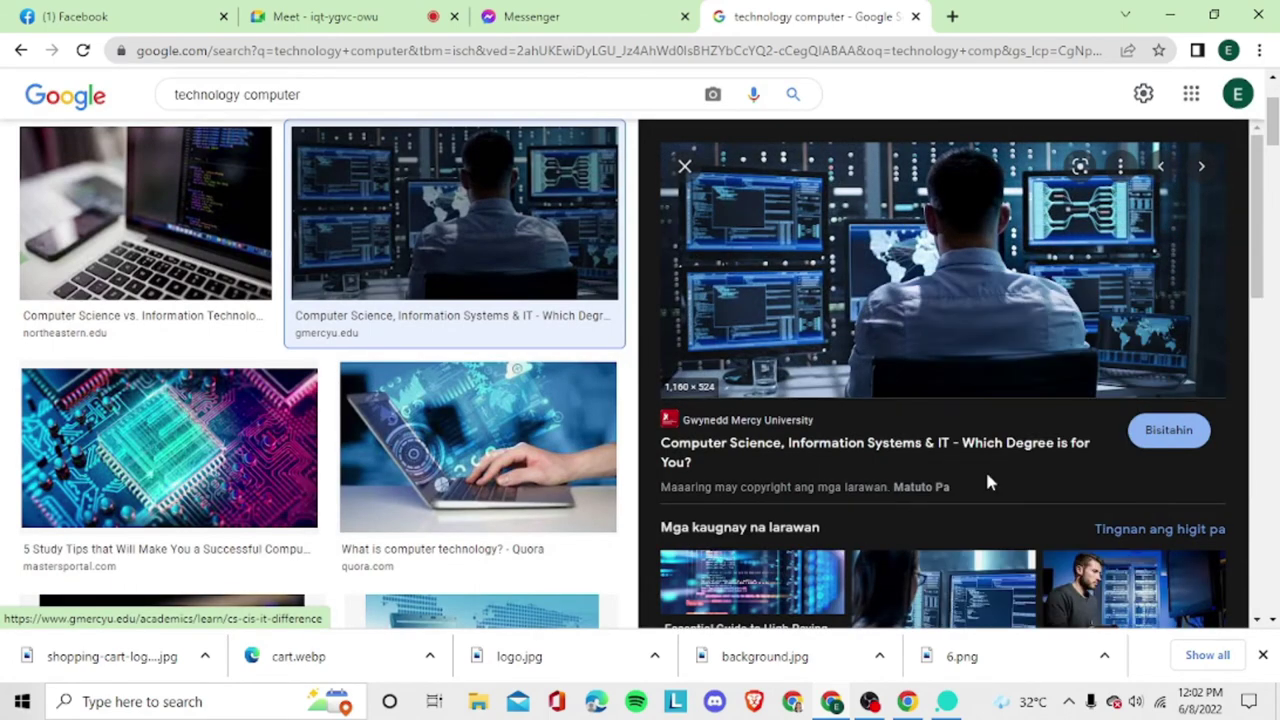
text(technology)
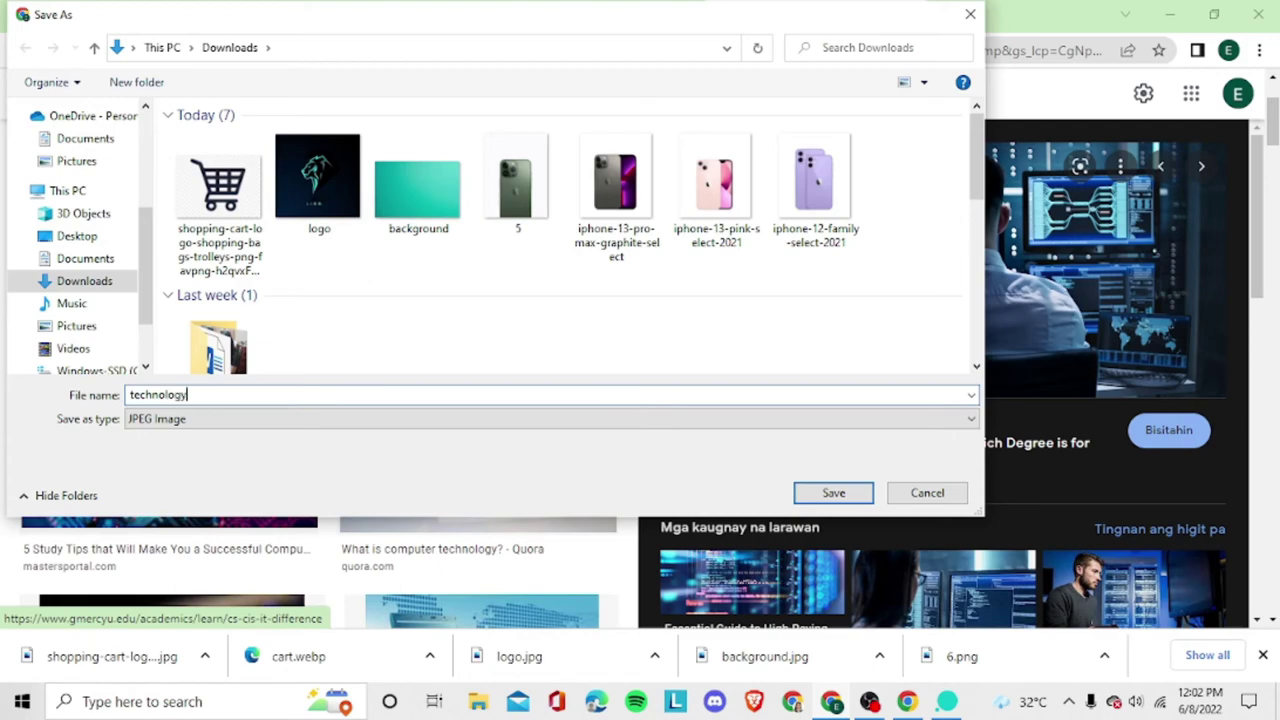
key(Return)
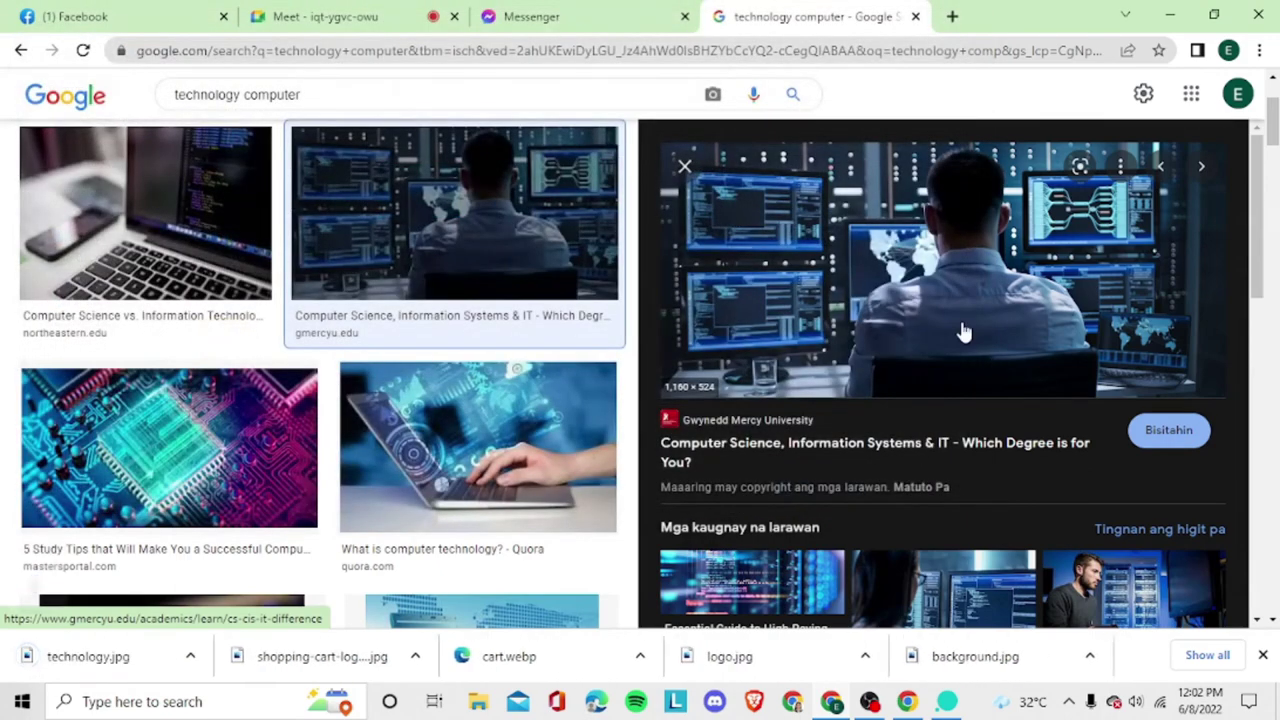
Switch to Justinmind and fill the empty image placeholder beside ACCOUNT with the downloaded shopping cart picture, included in the prototype.
click(946, 701)
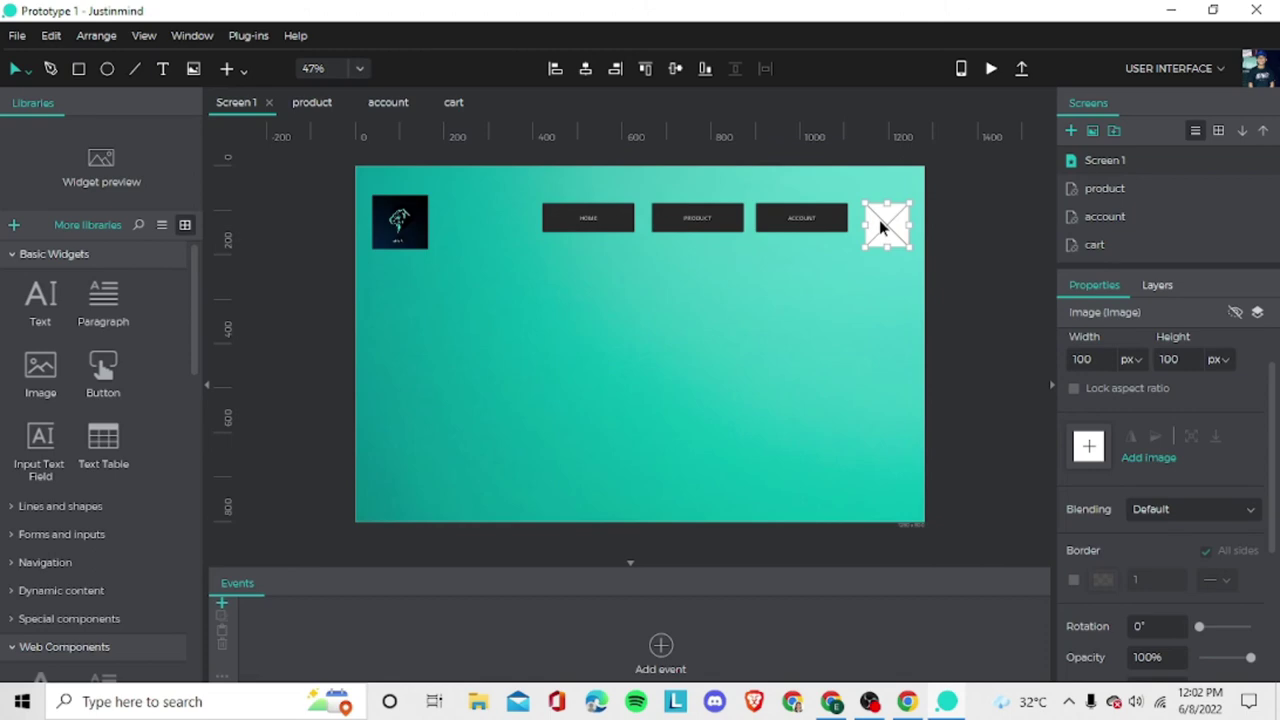
click(1148, 457)
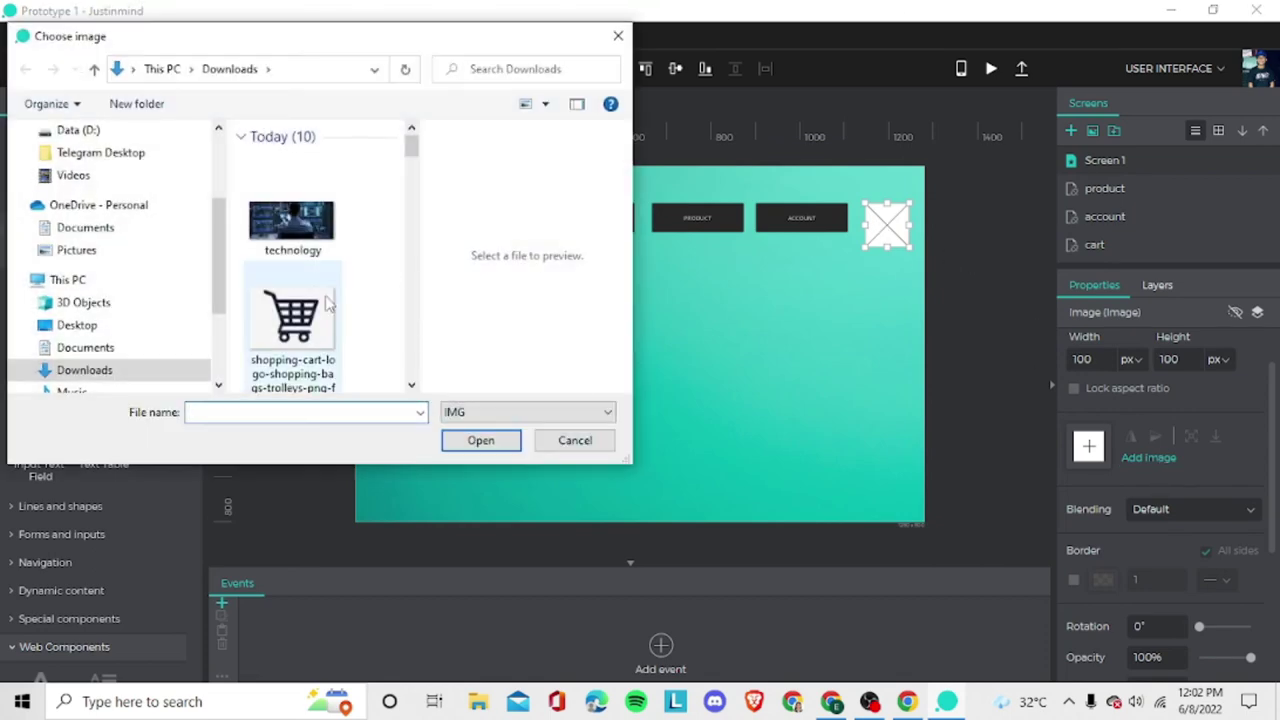
click(292, 315)
click(480, 440)
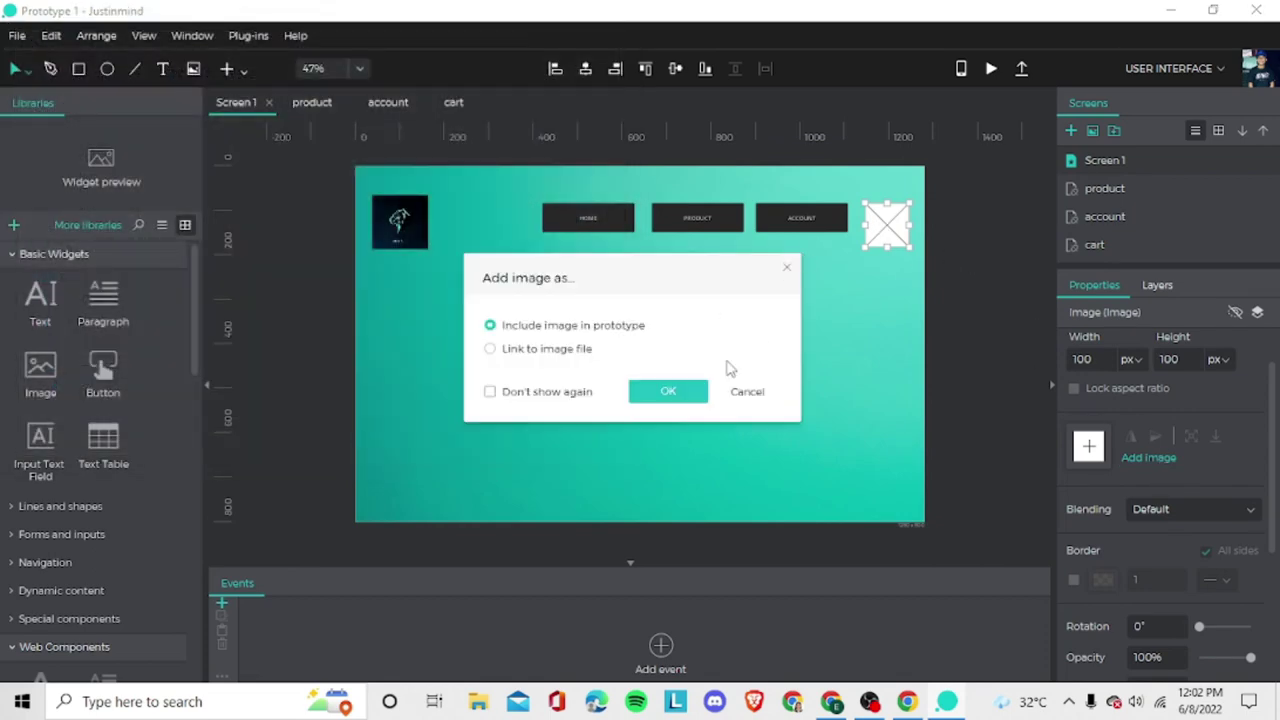
click(674, 391)
Move the cart icon slightly upward to line it up with the navigation buttons.
click(864, 268)
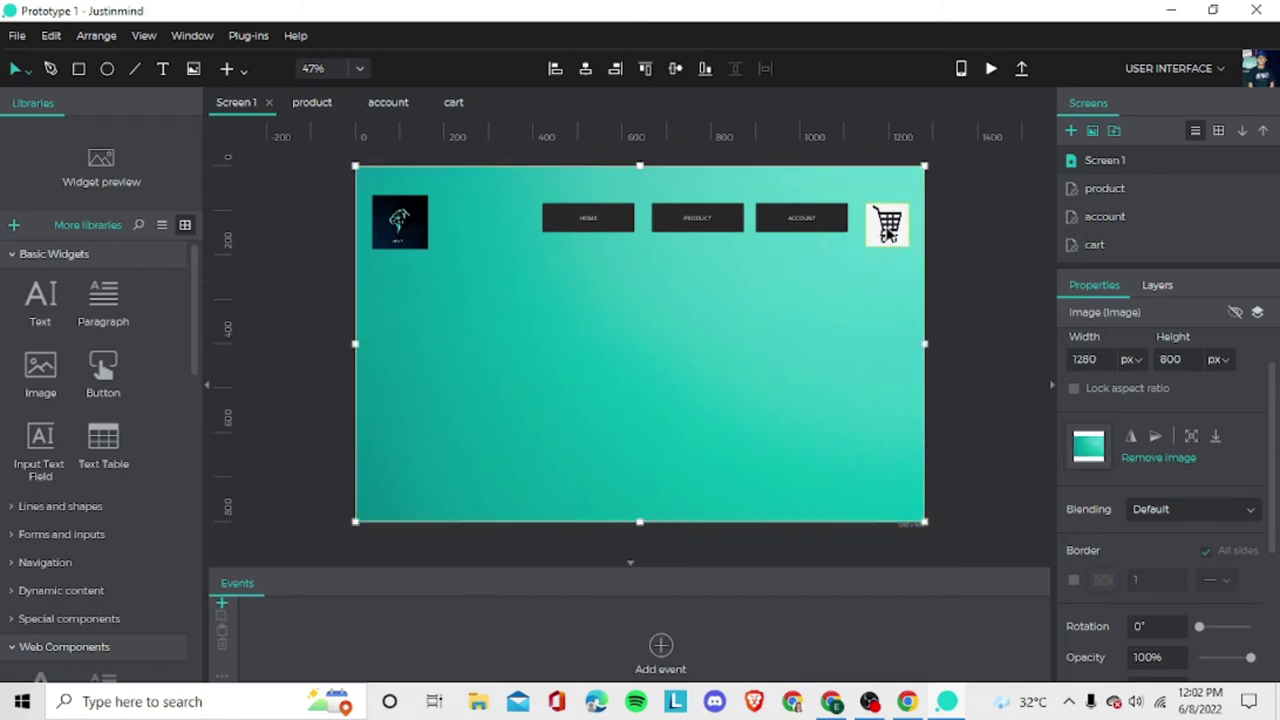
click(888, 232)
click(892, 260)
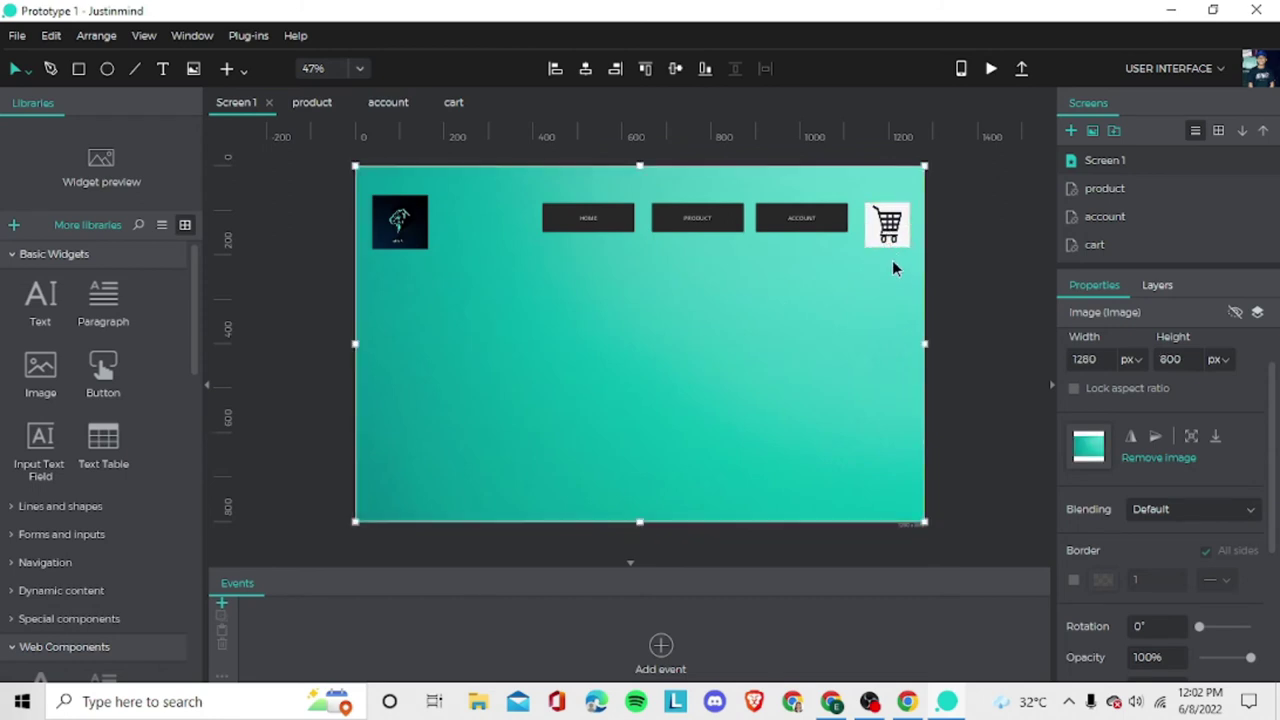
click(872, 212)
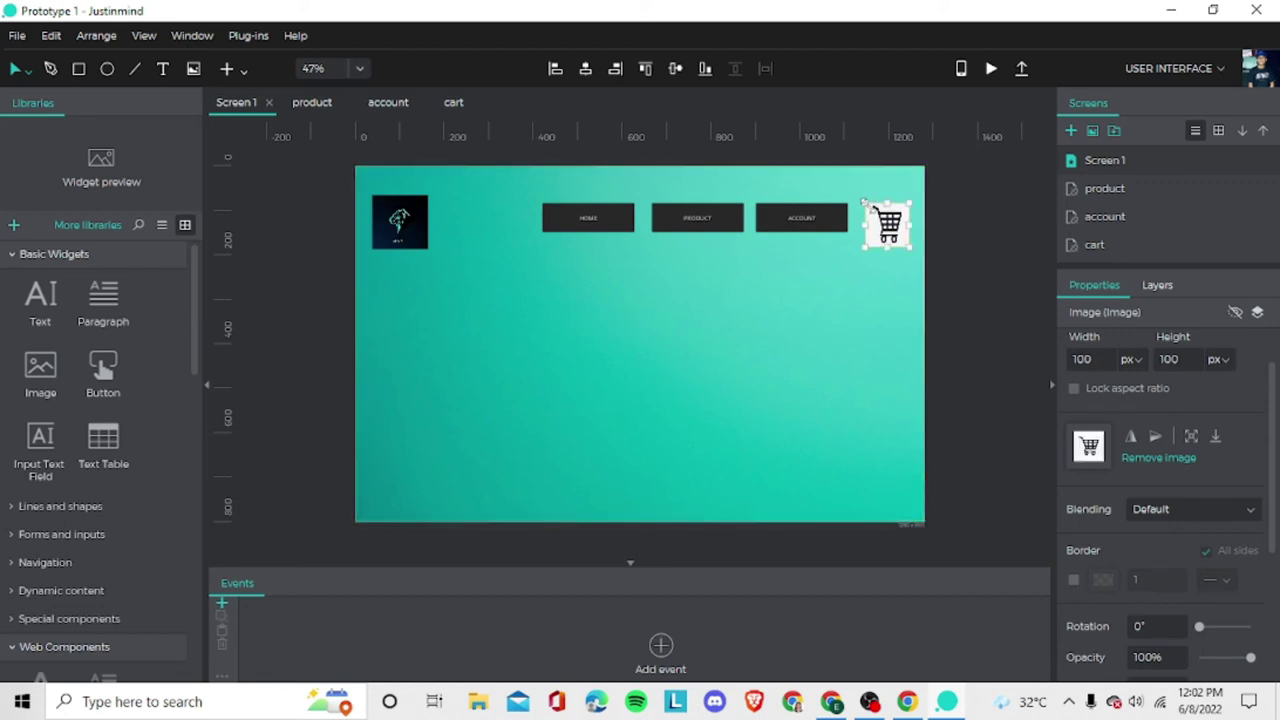
drag(884, 231, 884, 224)
click(868, 355)
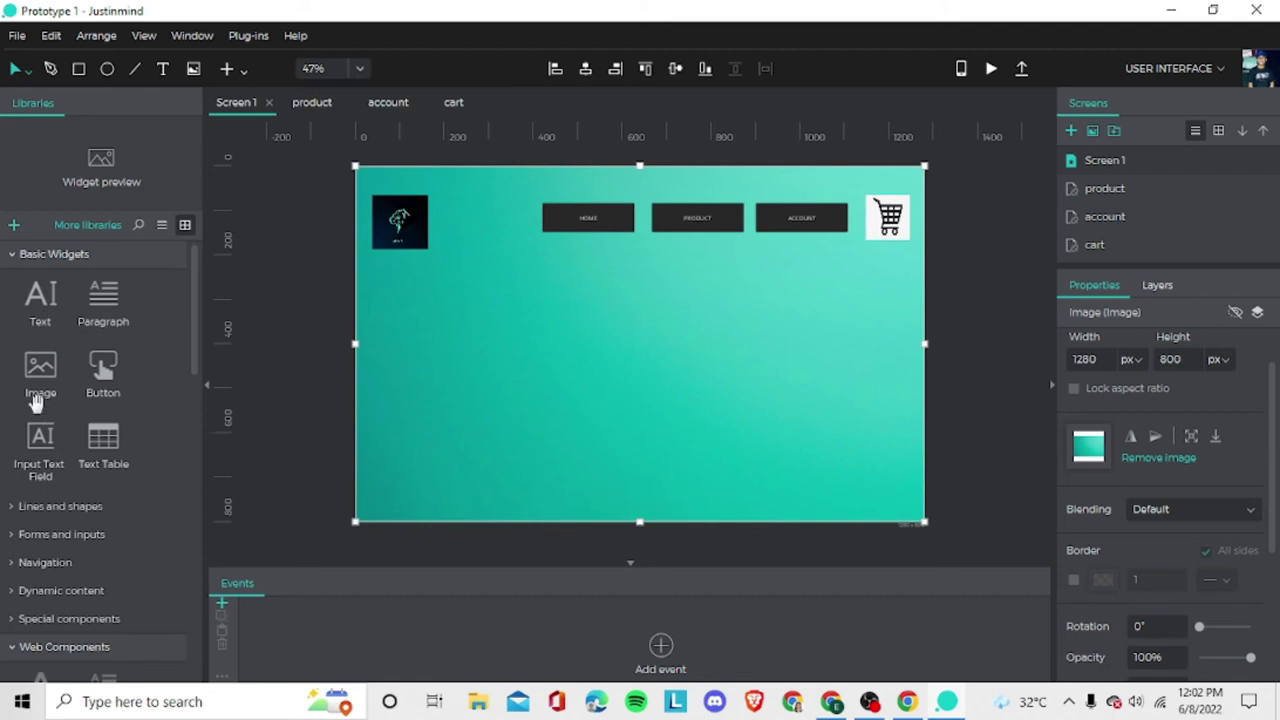
Add an image placeholder of about 578 × 465 px below the navigation buttons on Screen 1.
click(44, 305)
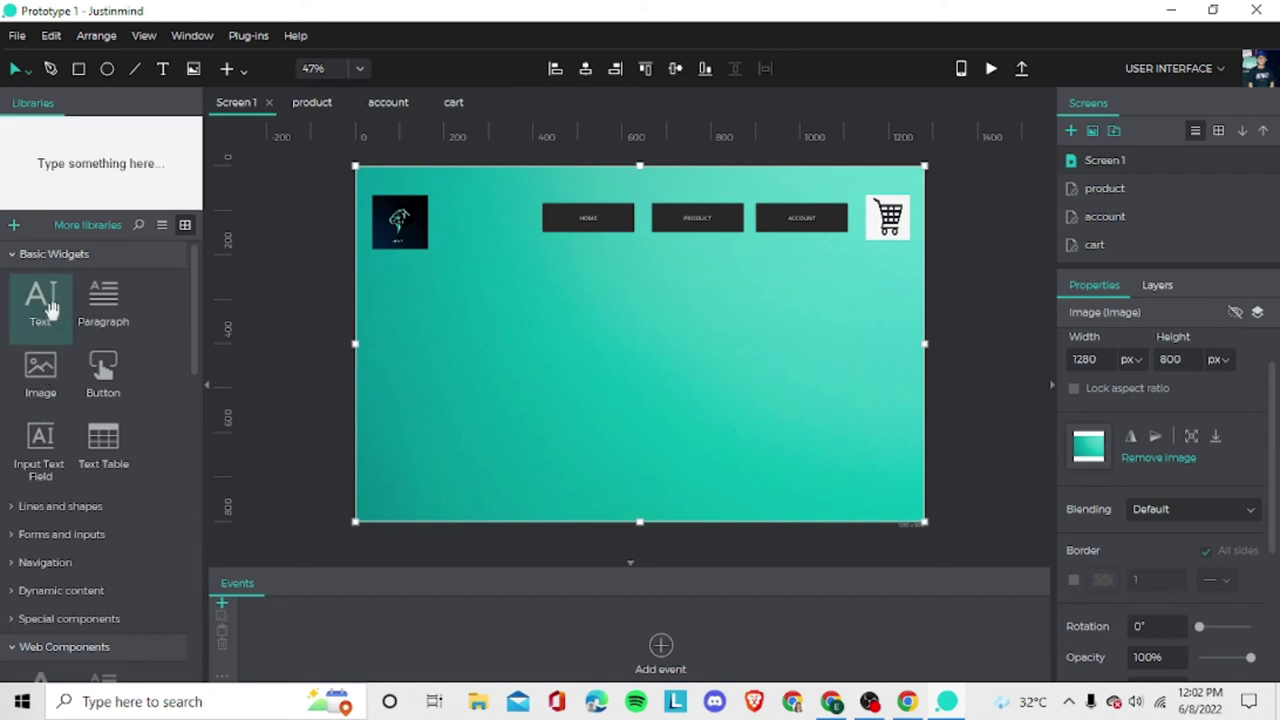
drag(57, 372, 618, 278)
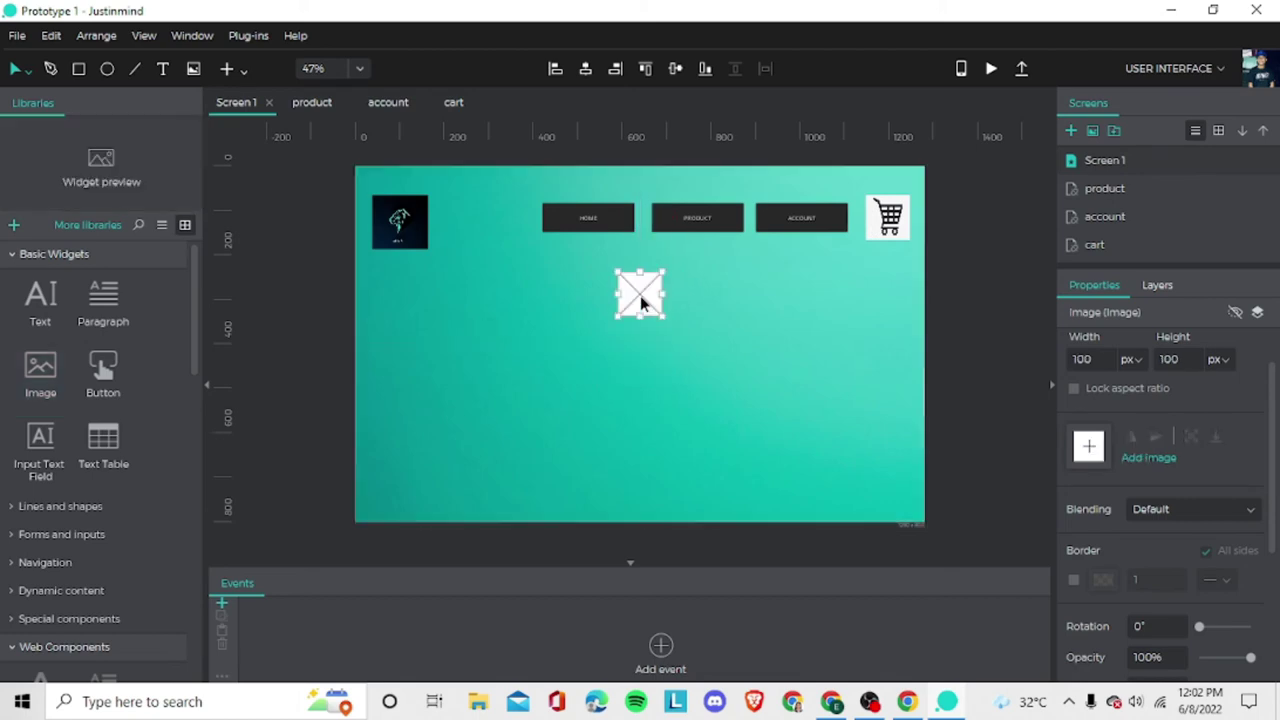
drag(664, 313, 875, 479)
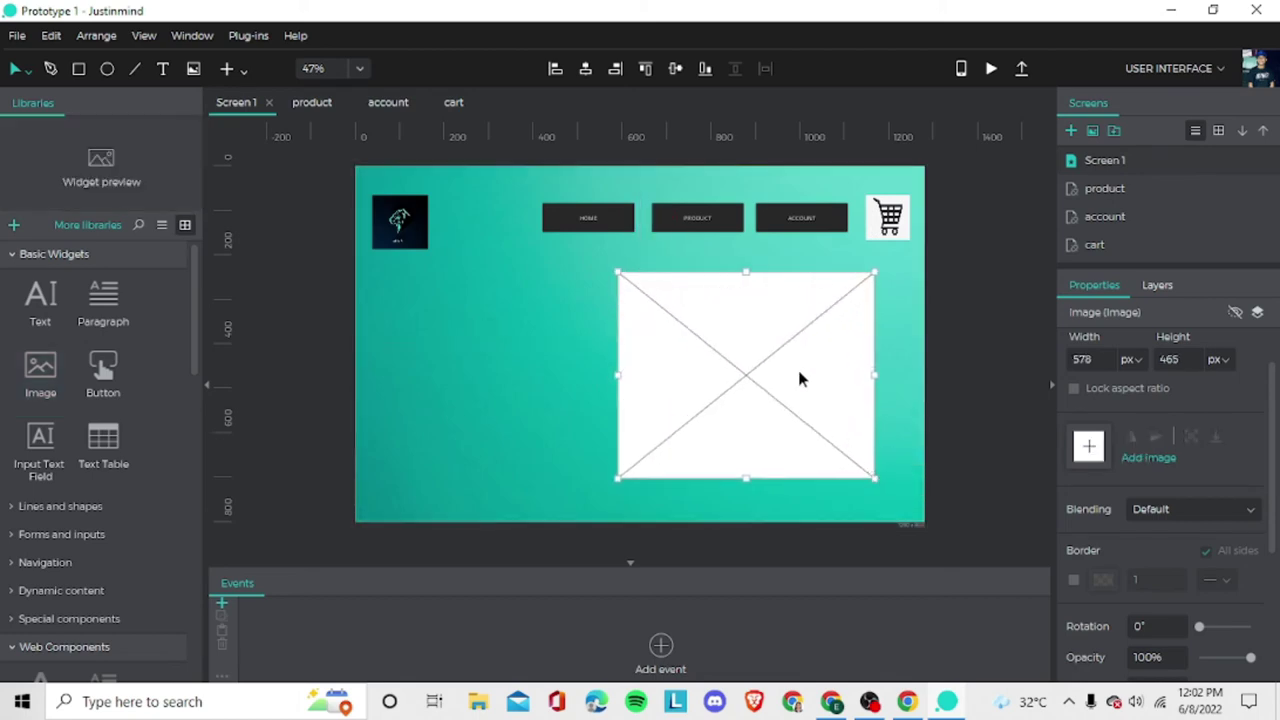
Fill the large placeholder with the "technology" image from Downloads, included in the prototype.
click(1140, 457)
click(292, 210)
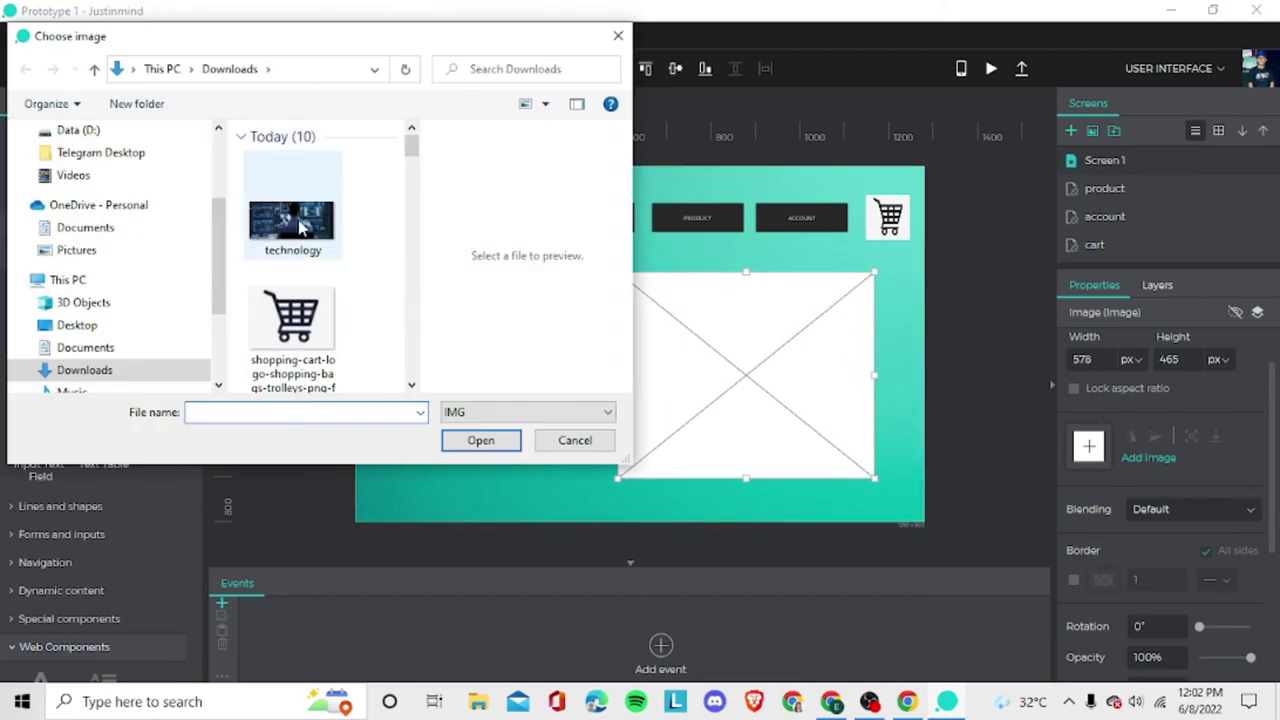
click(480, 440)
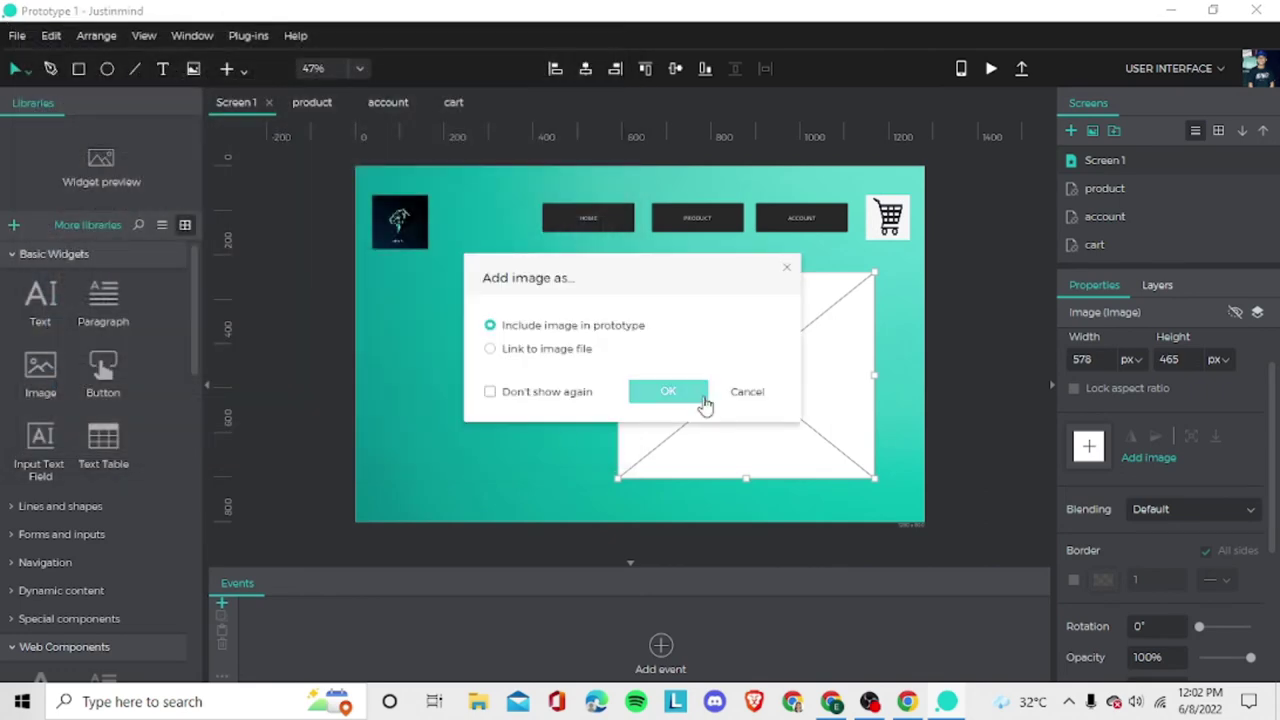
click(692, 391)
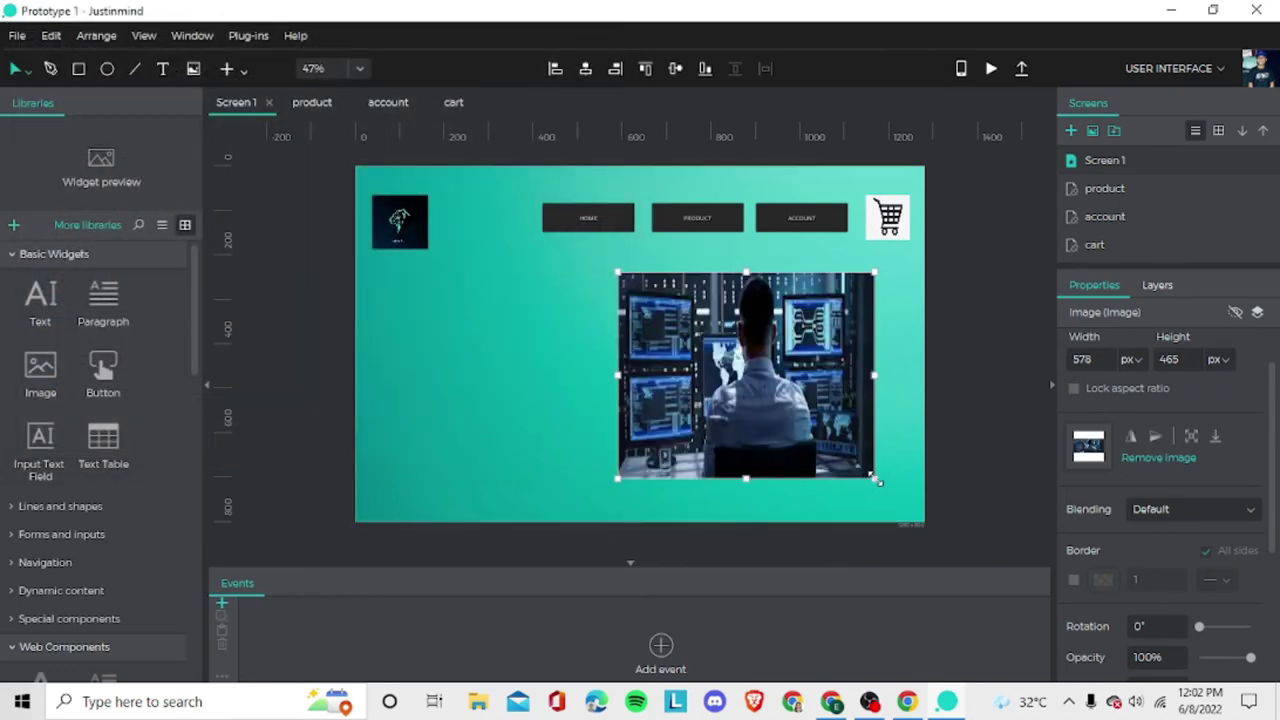
Enlarge the technology picture to about 608 × 499 px from its lower-right corner, and extend its upper-left corner slightly outward.
drag(875, 479, 886, 493)
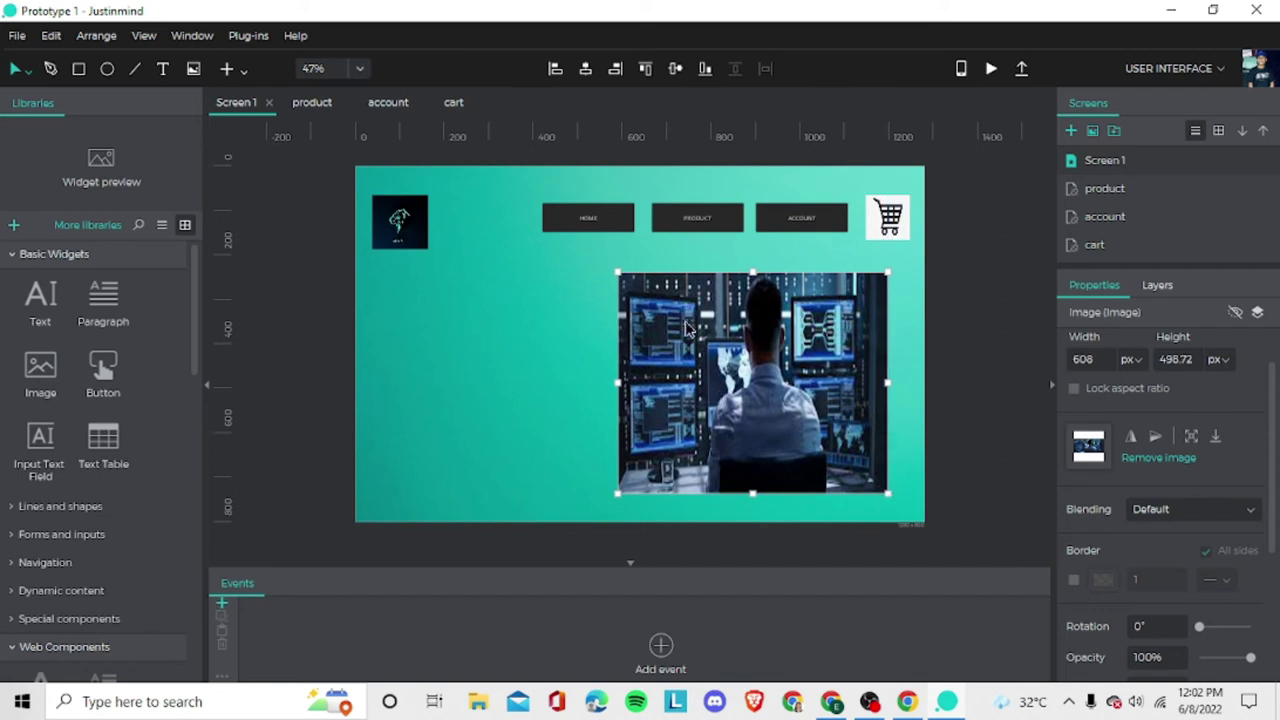
drag(617, 271, 600, 266)
click(555, 311)
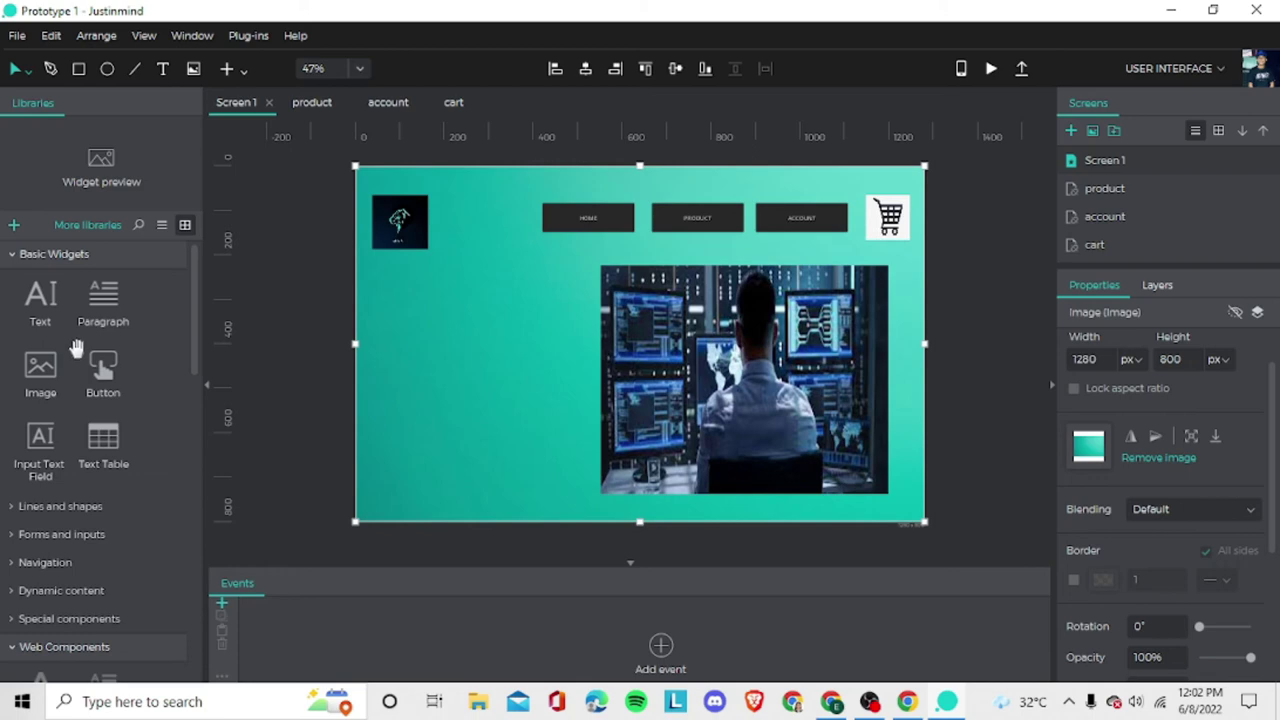
Place a text widget below the logo and replace its placeholder wording with "techno store".
click(40, 305)
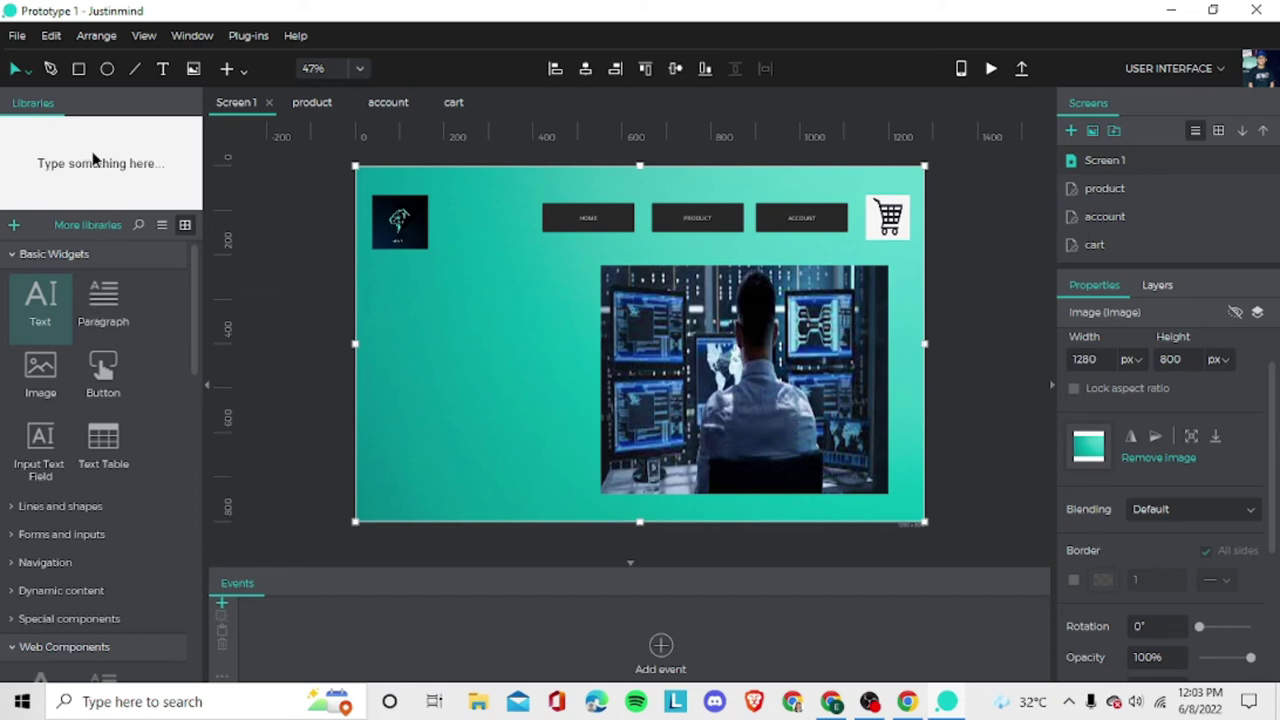
drag(93, 160, 437, 304)
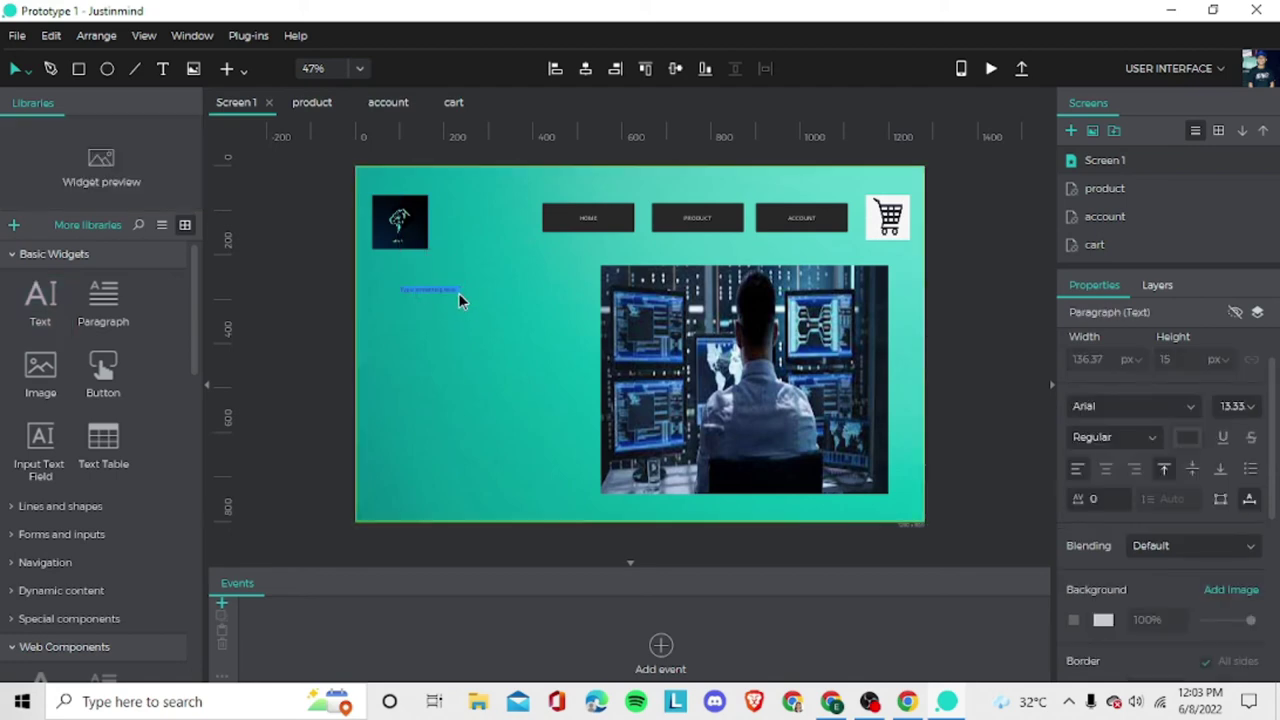
click(457, 288)
key(BackSpace)
Set the font size of the whole "techno store" text to 36.
key(ctrl+a)
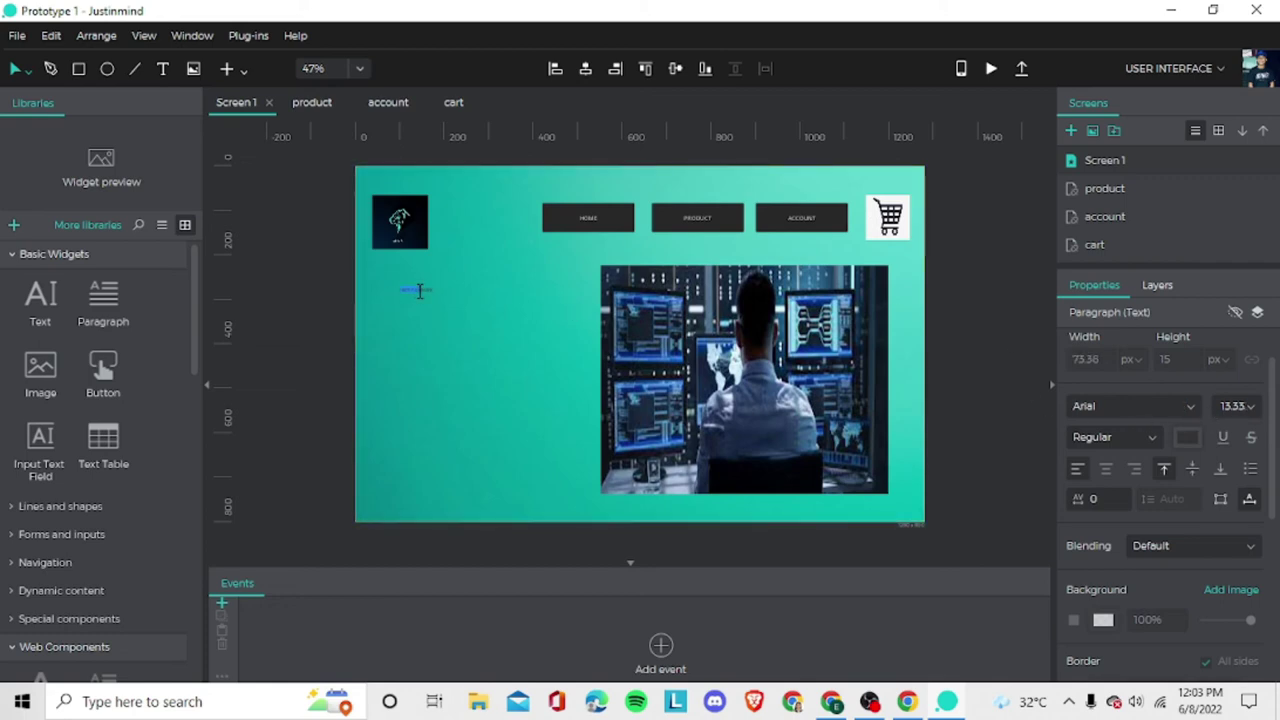
click(1255, 410)
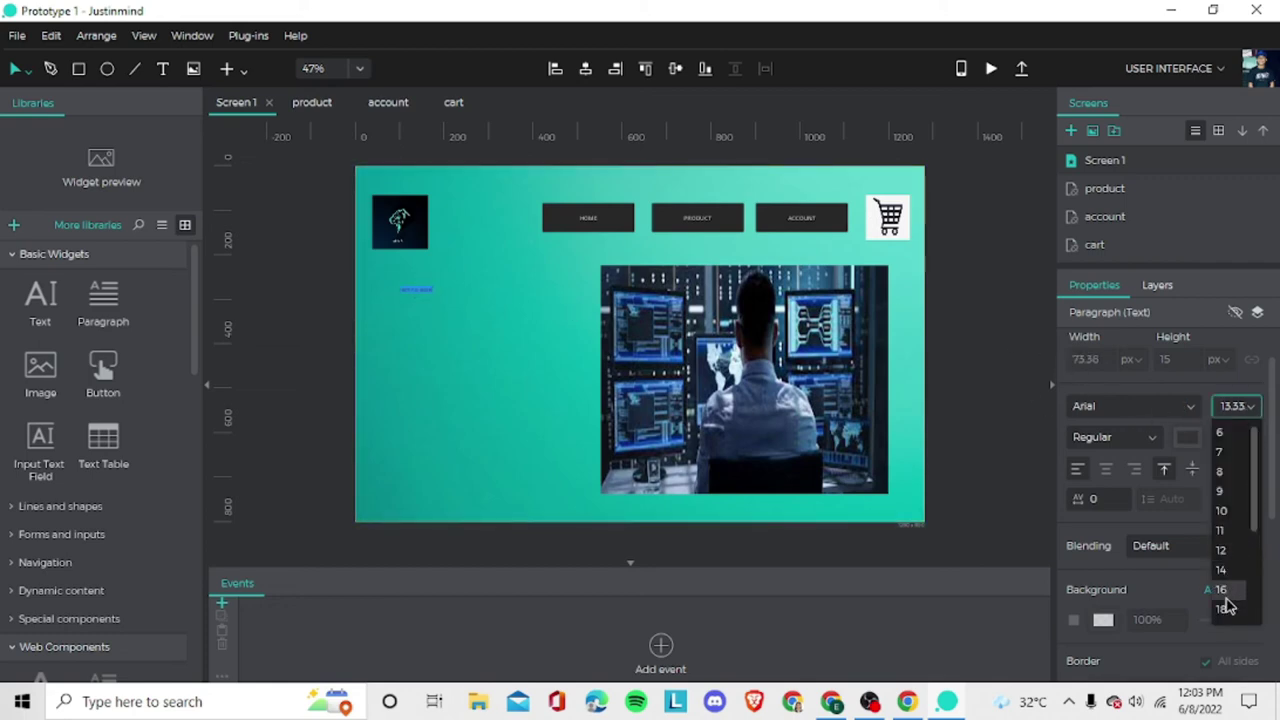
scroll(1214, 563, down, 1)
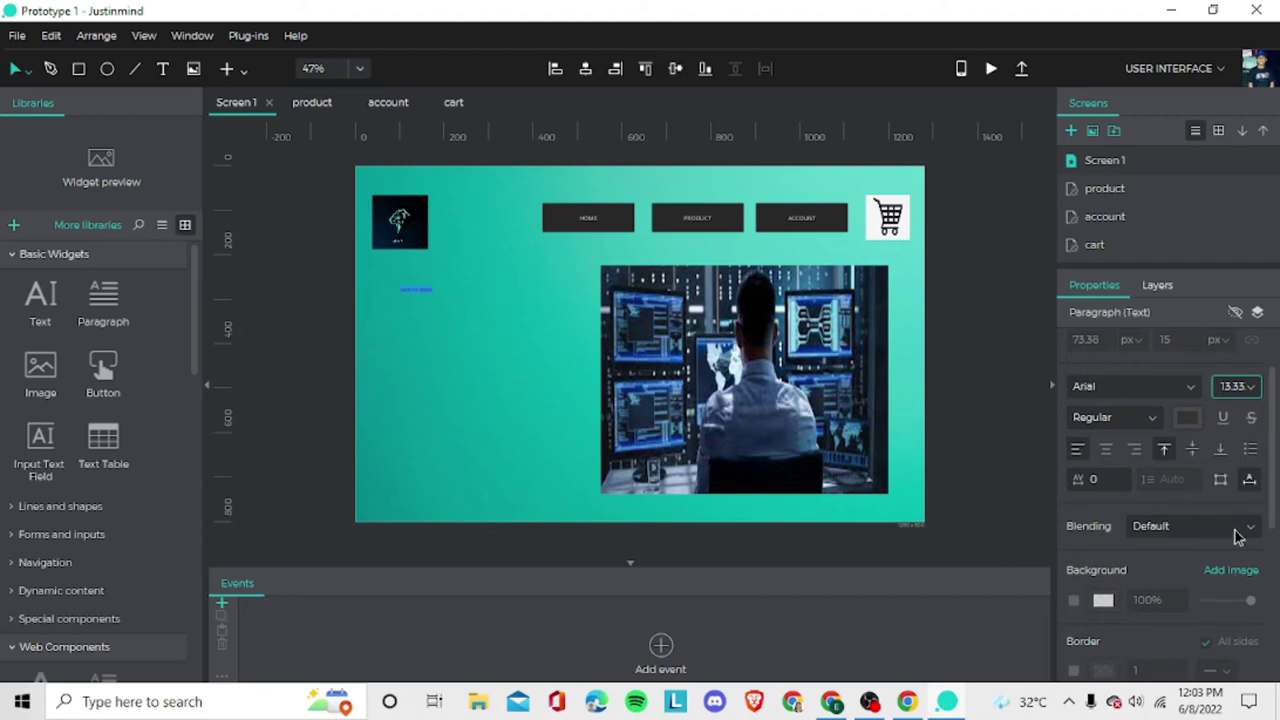
click(1250, 387)
scroll(1245, 415, down, 1)
scroll(1247, 418, up, 1)
click(1250, 388)
scroll(1240, 530, down, 3)
click(1228, 531)
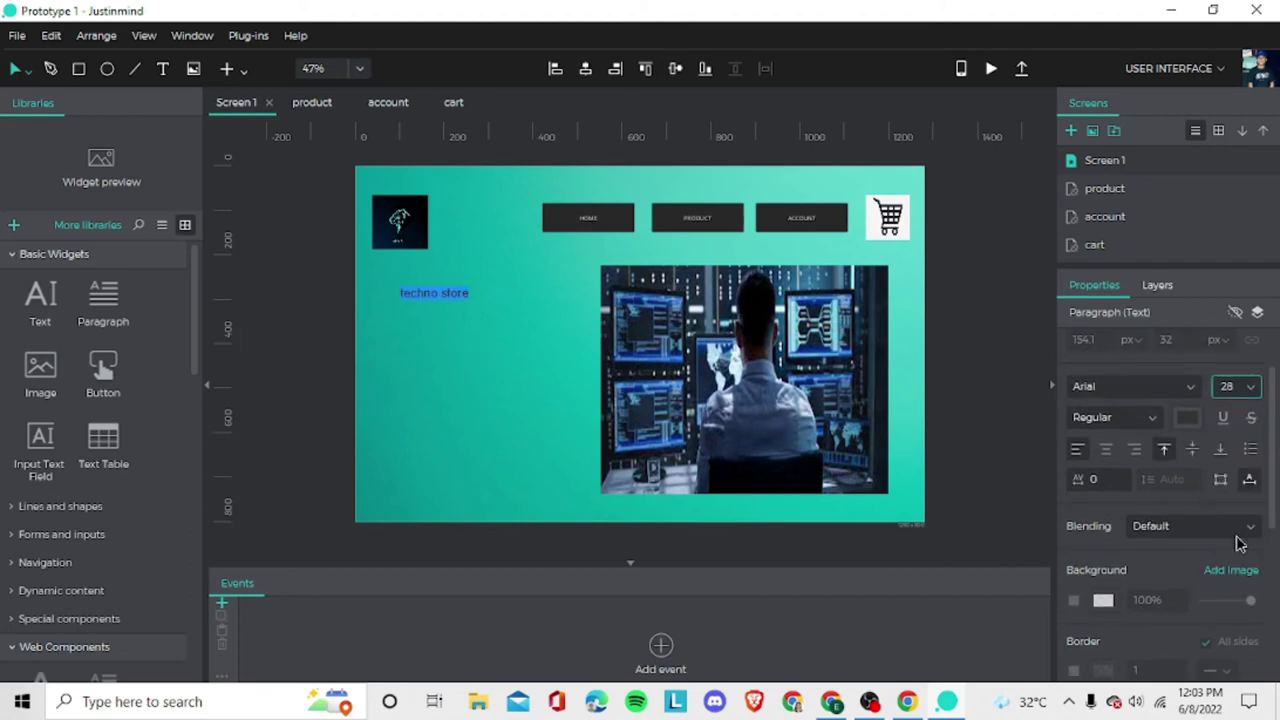
click(1250, 386)
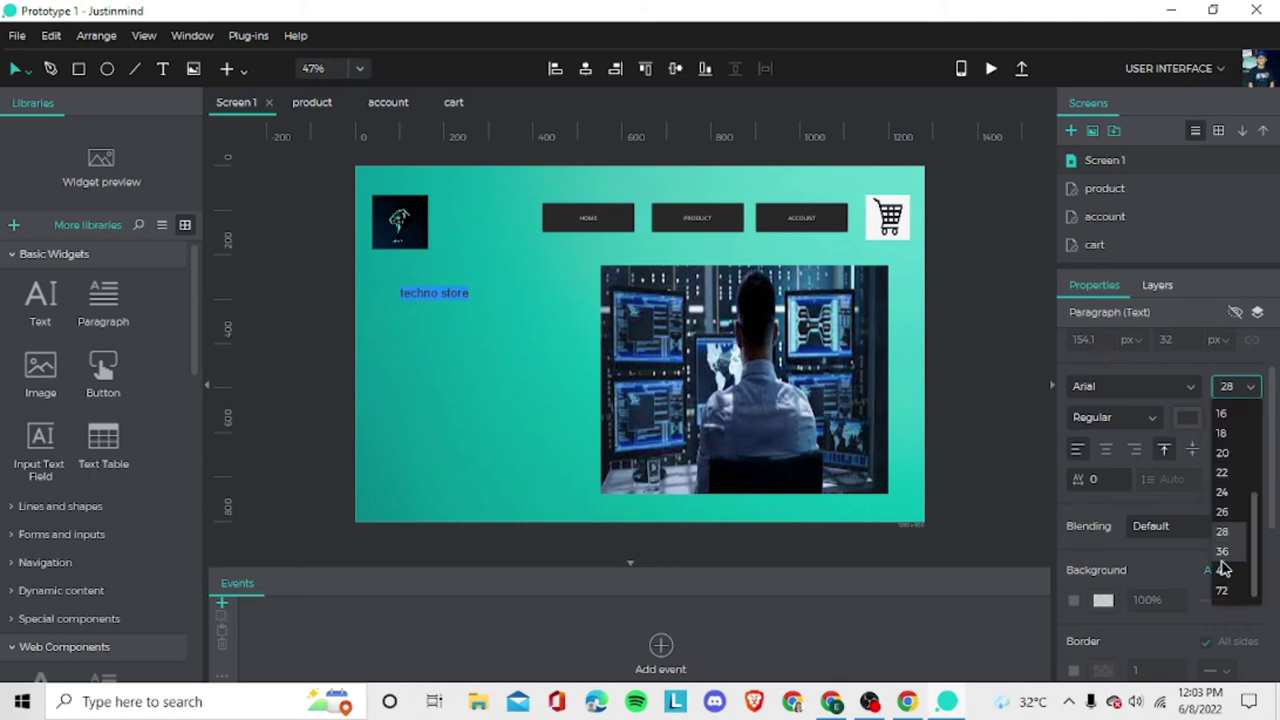
click(1222, 551)
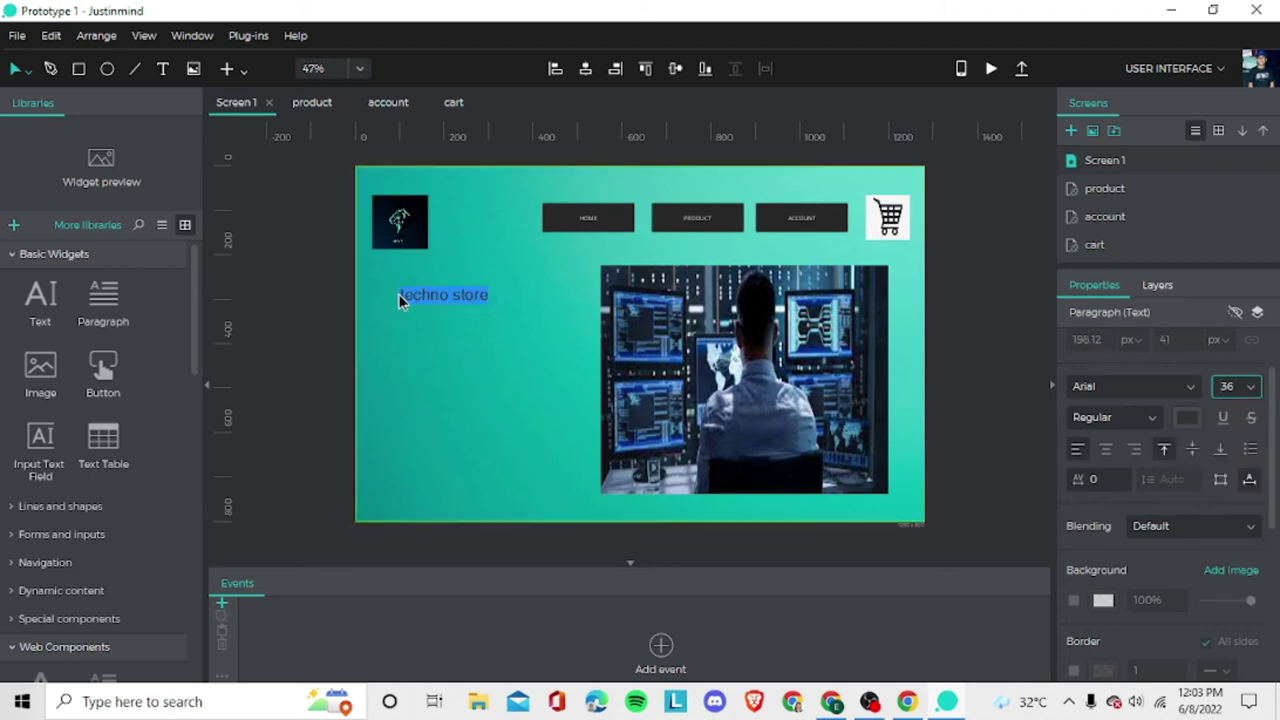
Capitalize both words of the title so it reads "Techno Store".
click(435, 289)
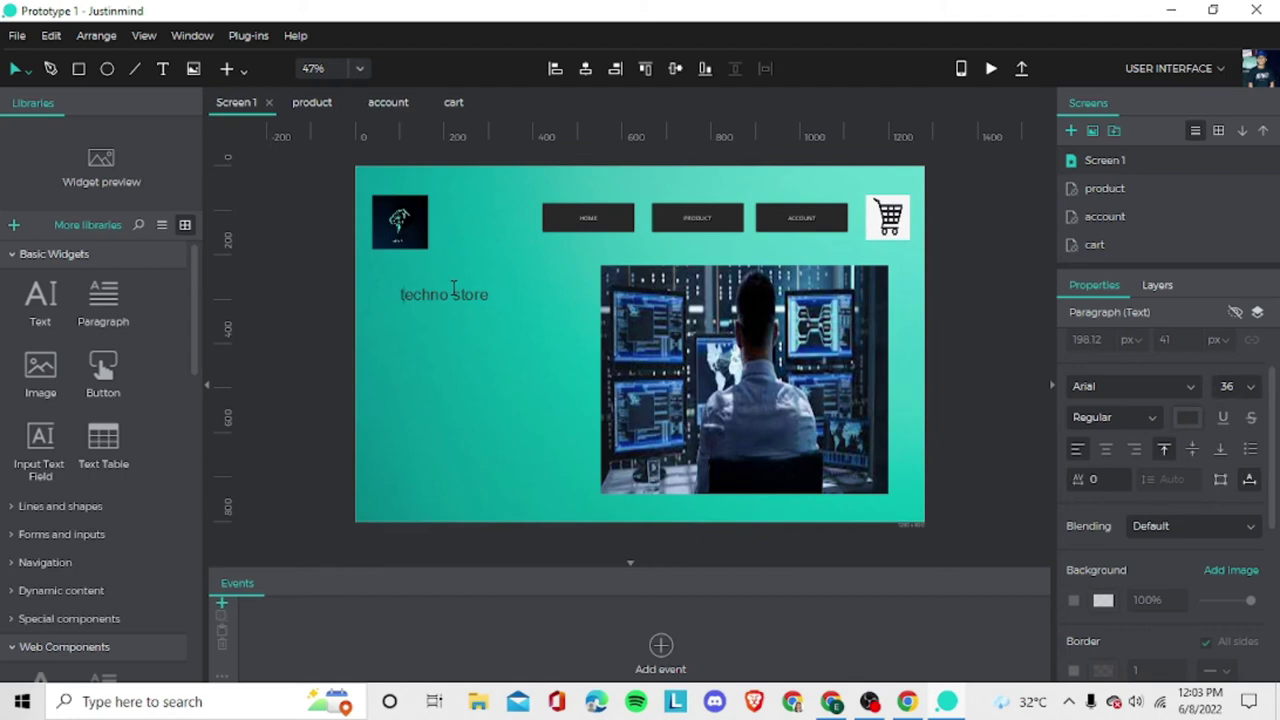
key(Delete)
text(T)
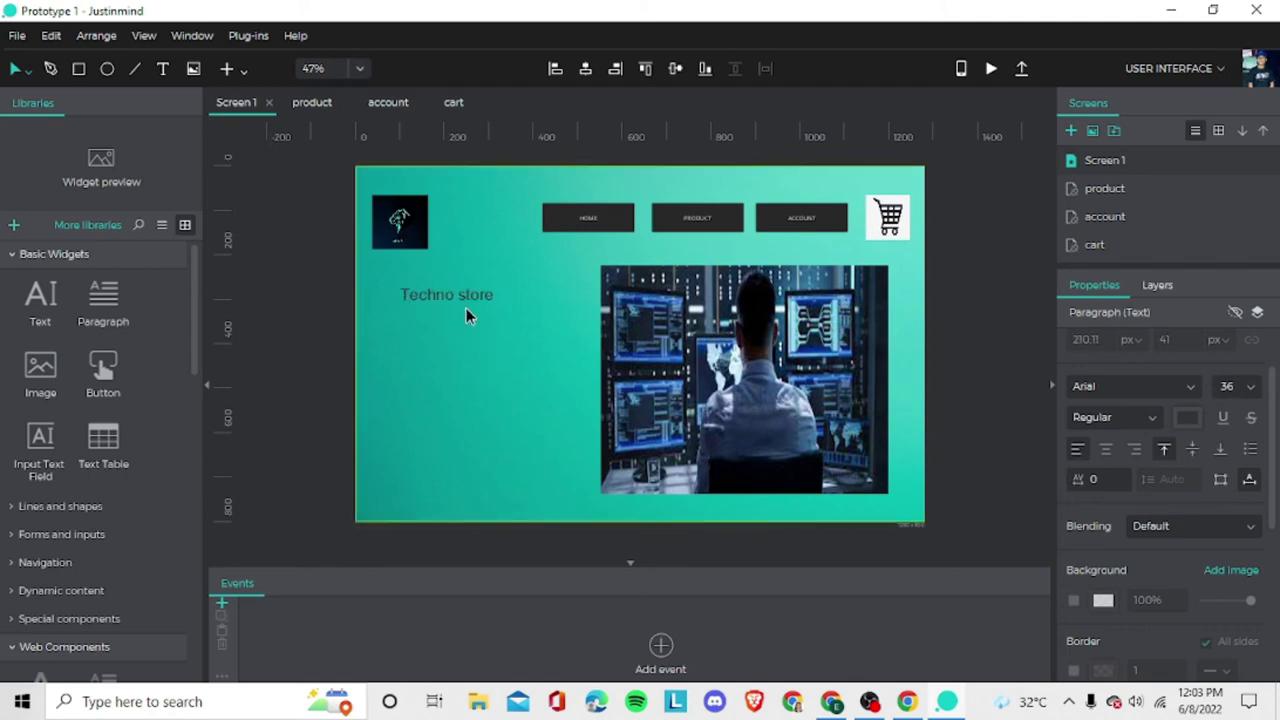
key(BackSpace)
key(BackSpace)
key(BackSpace)
key(BackSpace)
key(BackSpace)
text(Sore)
key(Left)
key(Left)
key(Left)
text(t)
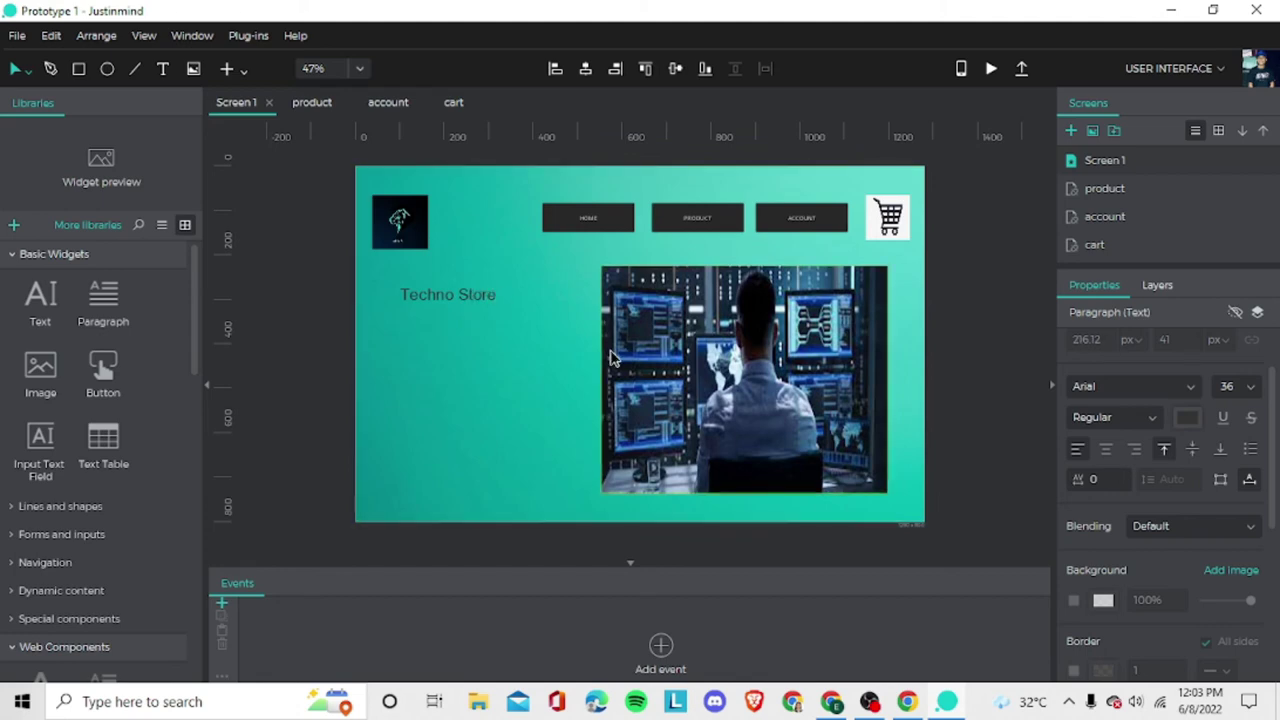
Place a paragraph widget with placeholder text below the Techno Store title.
mouse_move(118, 300)
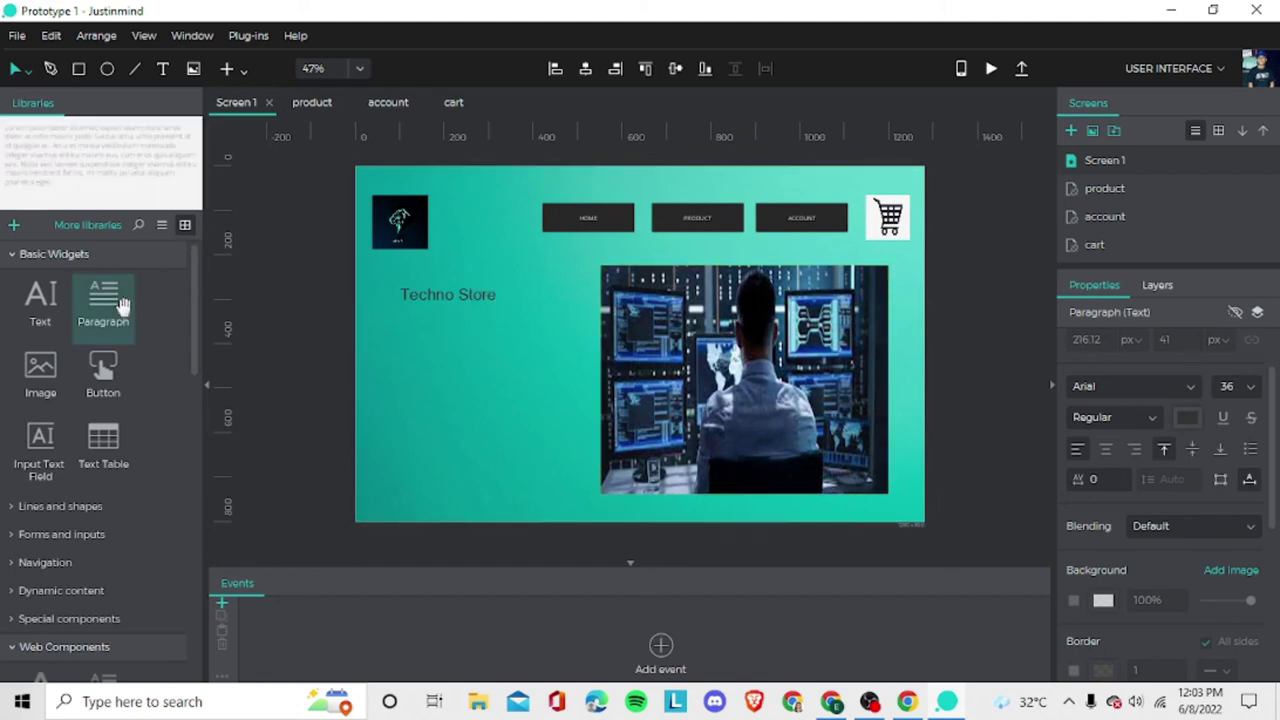
drag(118, 207, 400, 326)
Widen the Techno Store title's text box to about 338 px and set the font size of the whole title to 72.
click(444, 300)
drag(494, 302, 549, 317)
double_click(432, 295)
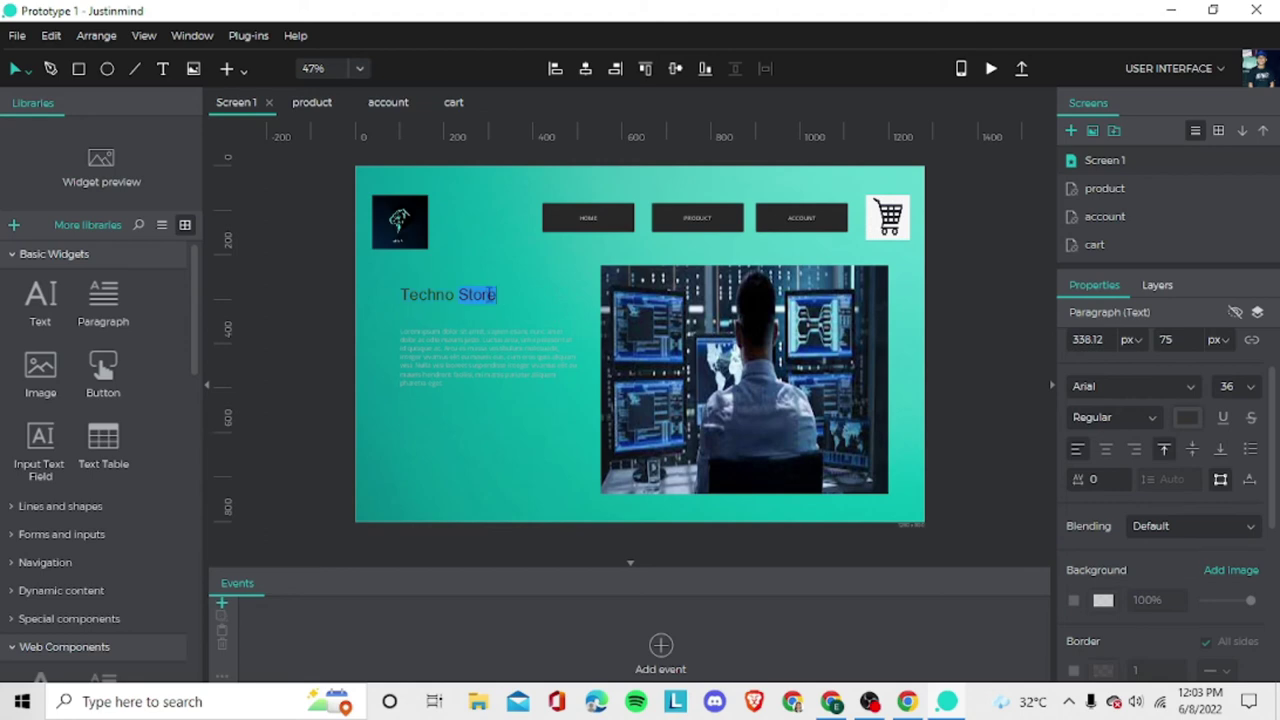
click(1249, 387)
click(1251, 387)
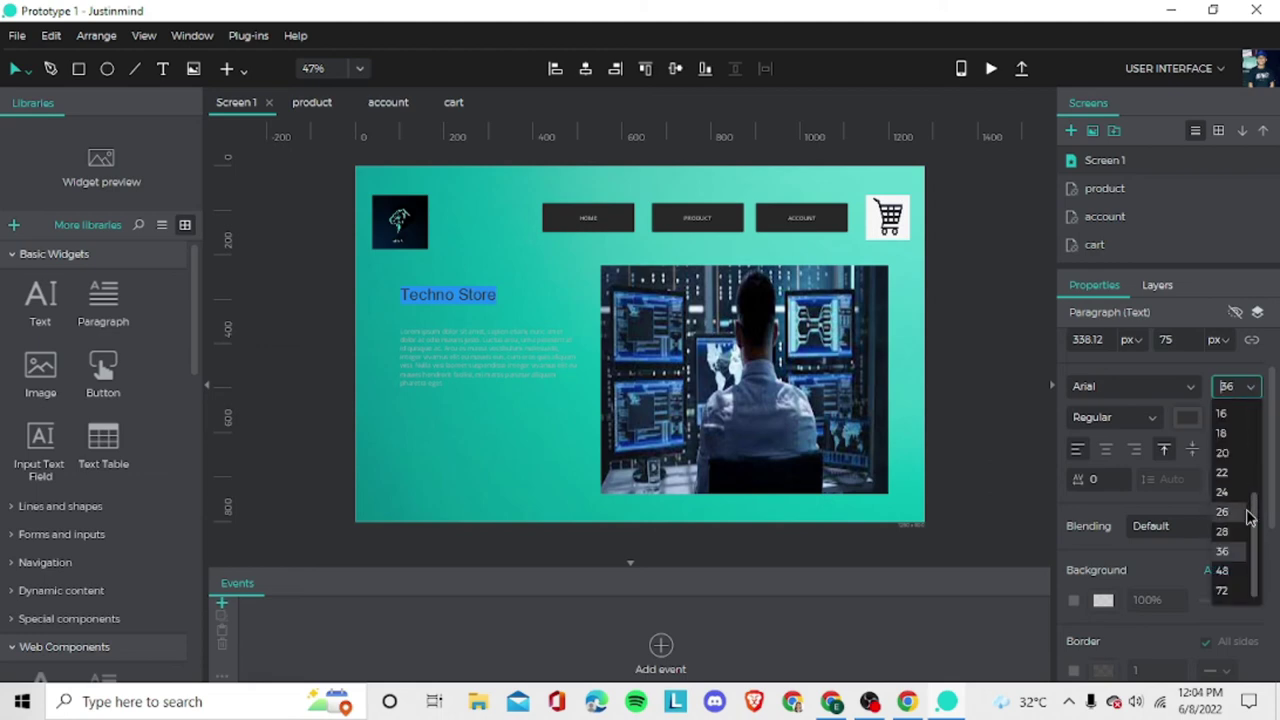
click(1246, 570)
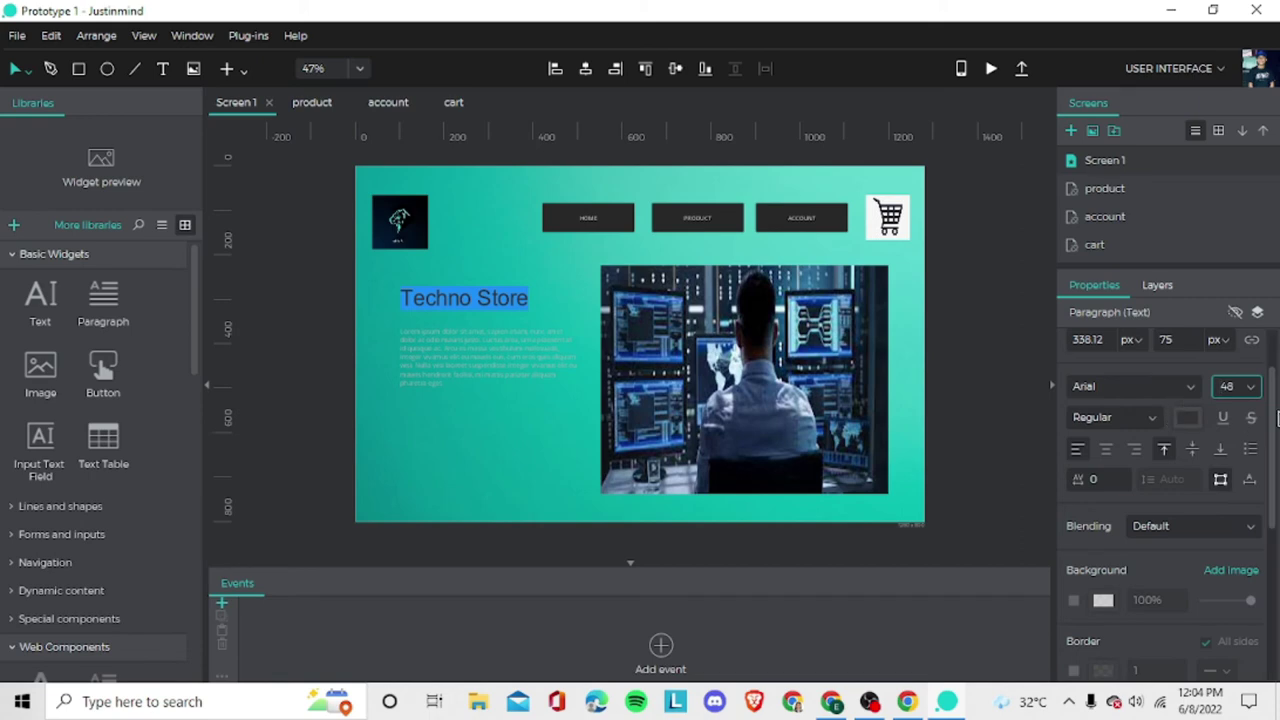
click(1251, 387)
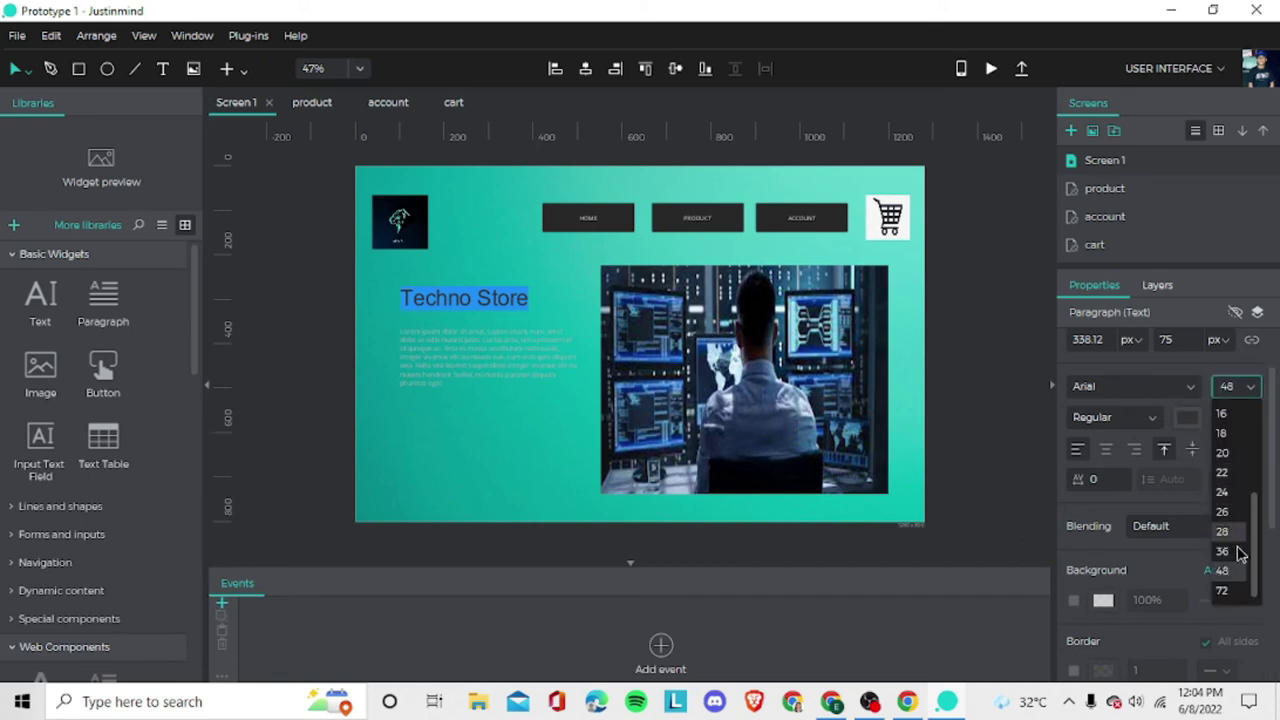
click(1230, 592)
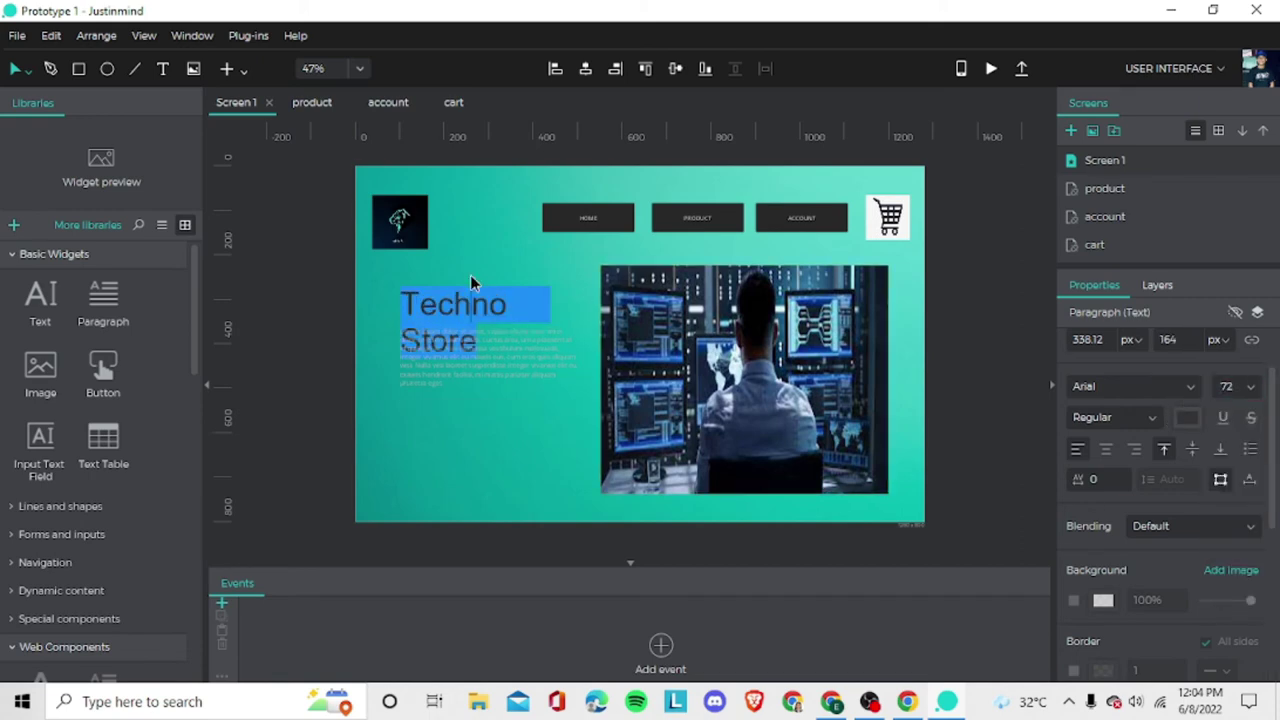
click(469, 345)
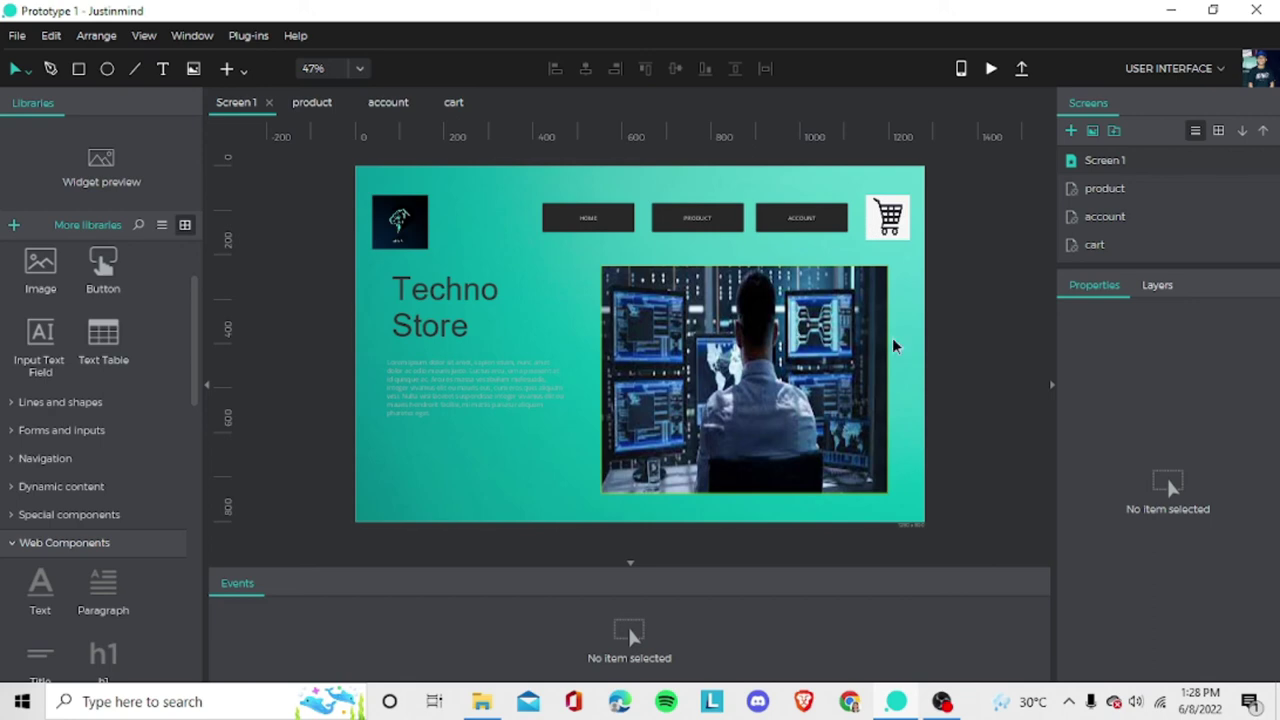
Open the product screen and fill the first image placeholder in the upper row with the iphoneeee picture from Downloads.
click(1090, 196)
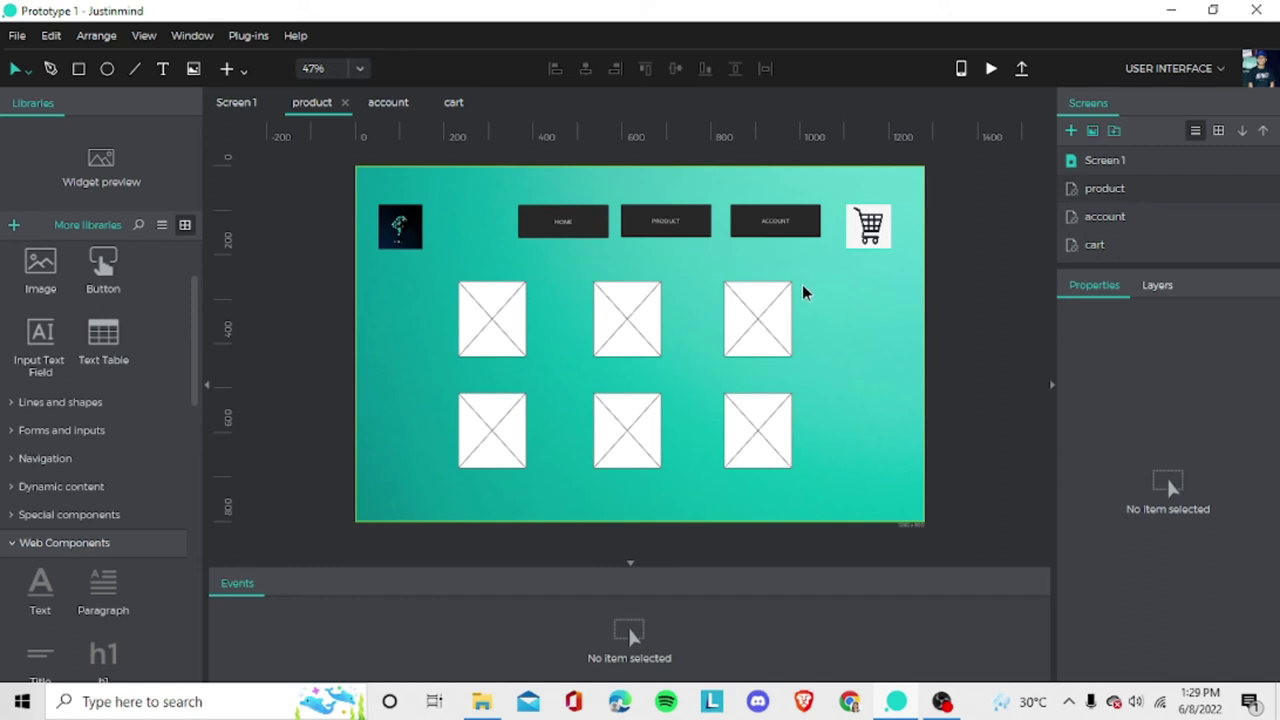
click(497, 324)
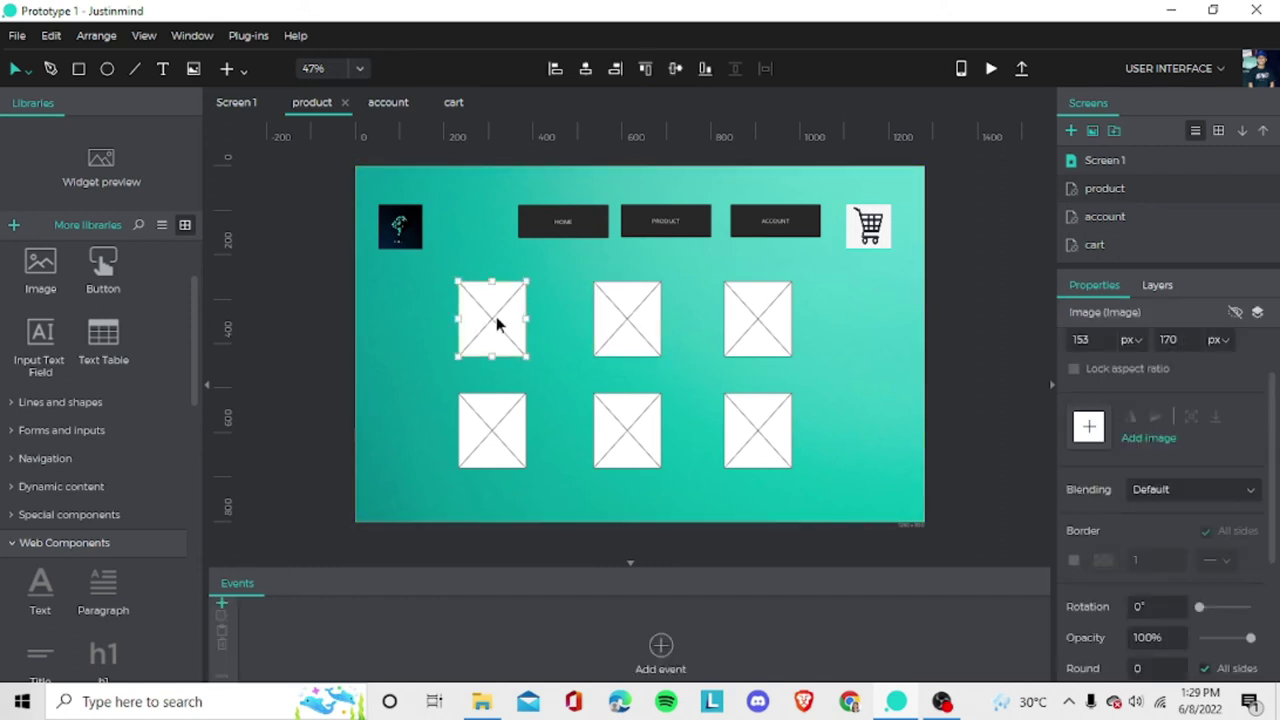
click(1163, 440)
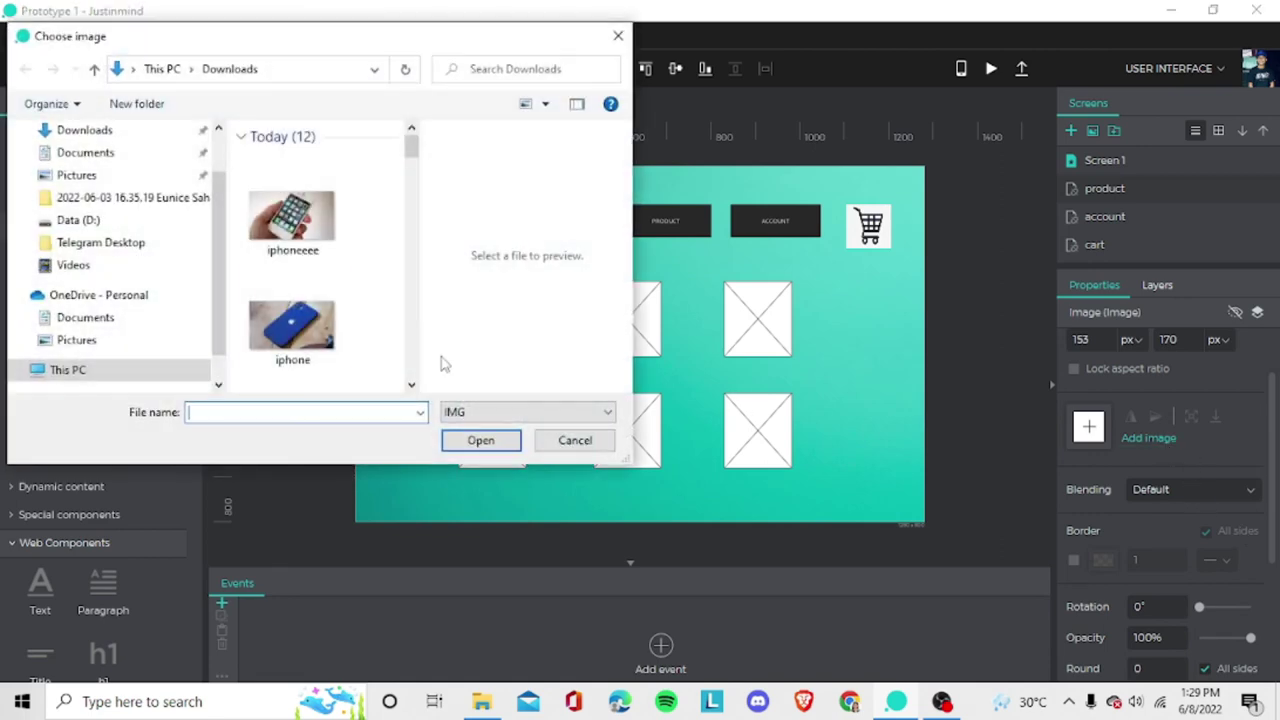
click(110, 180)
click(108, 133)
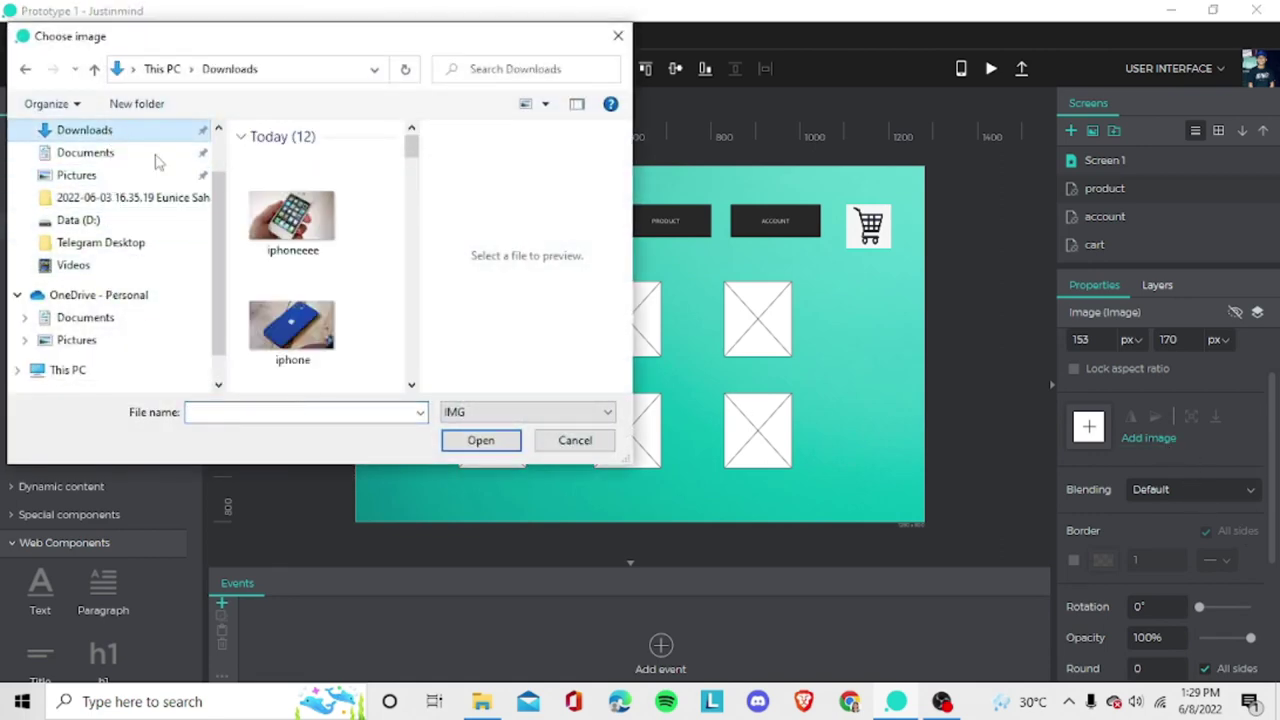
click(300, 222)
click(484, 442)
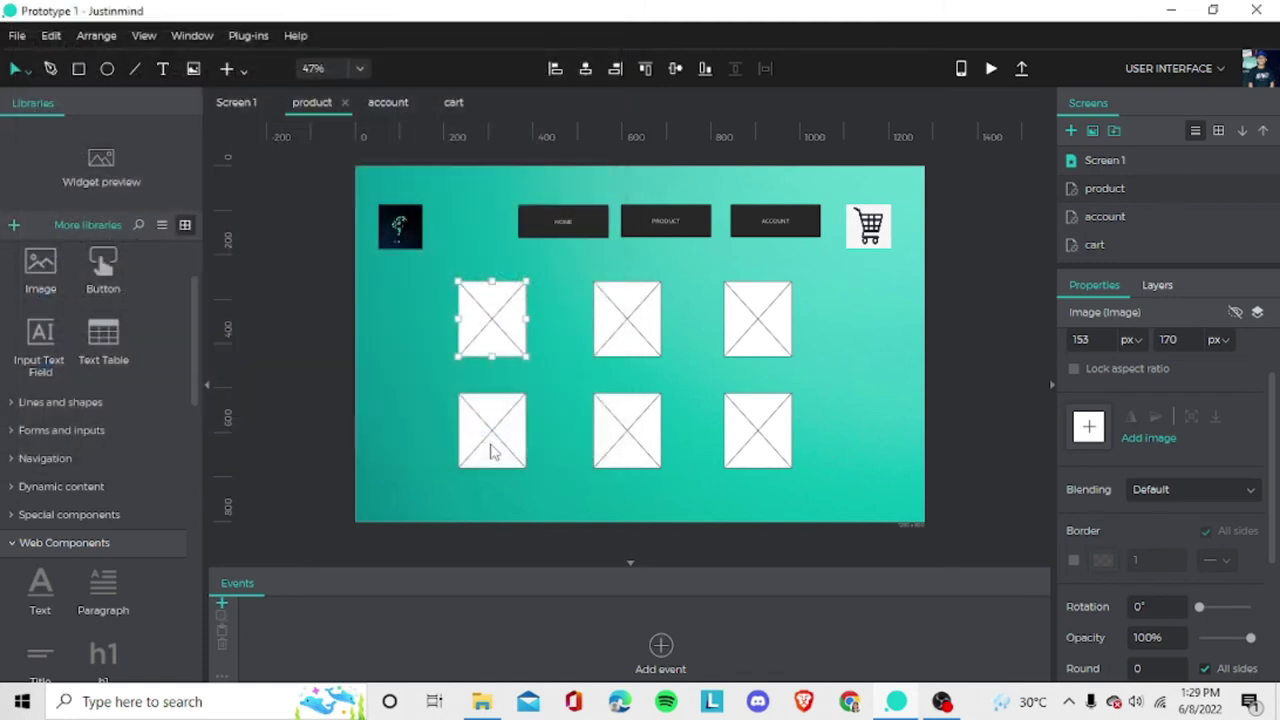
click(690, 401)
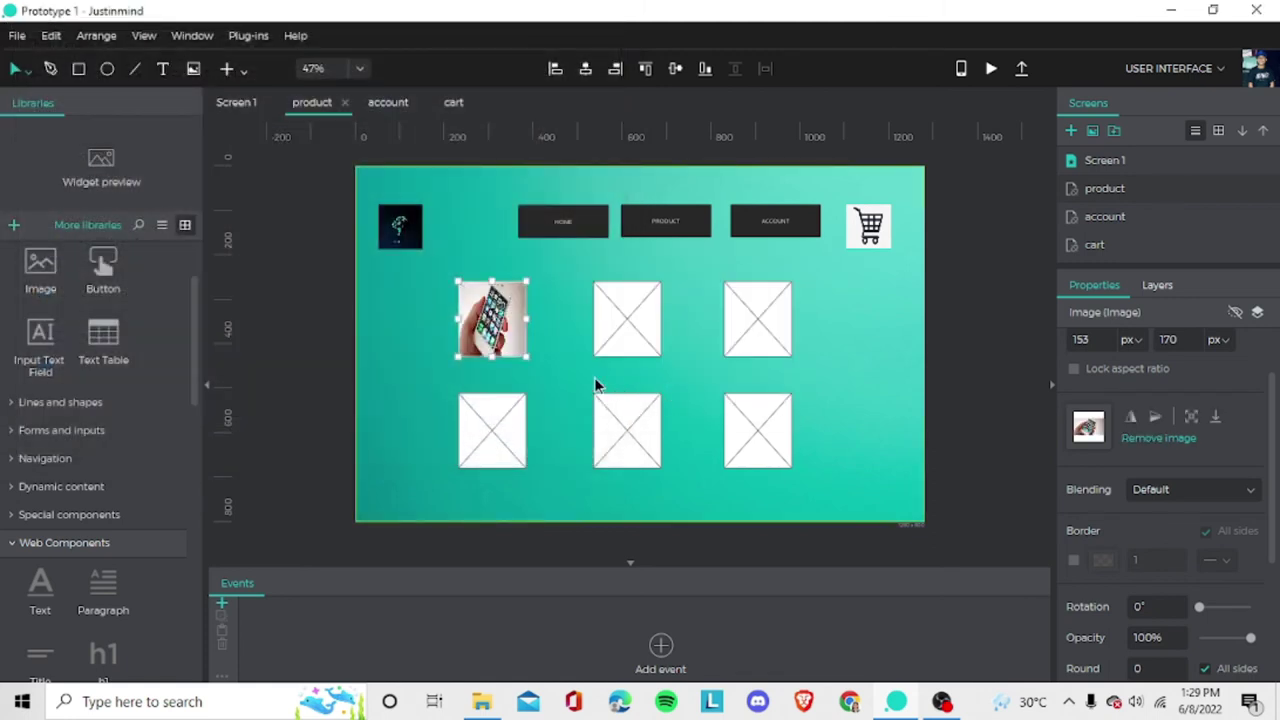
click(537, 353)
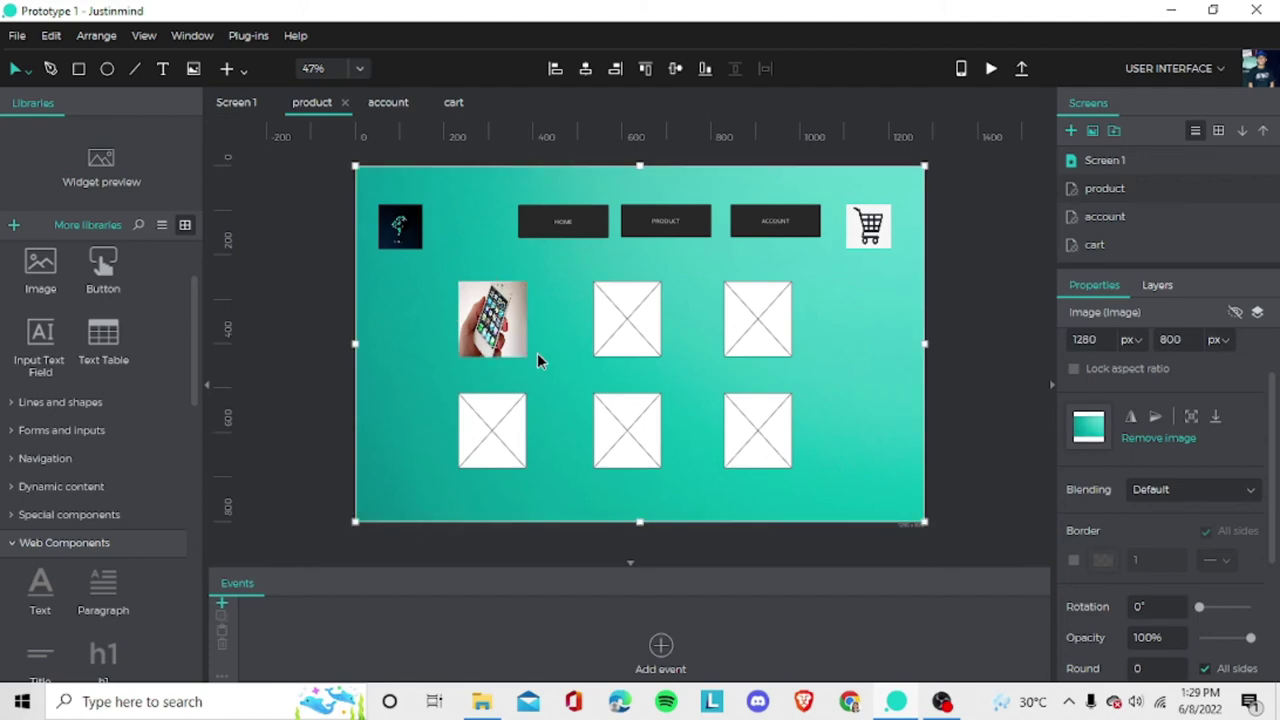
Fill the middle image placeholder in the upper row with the iphone picture from Downloads.
click(626, 322)
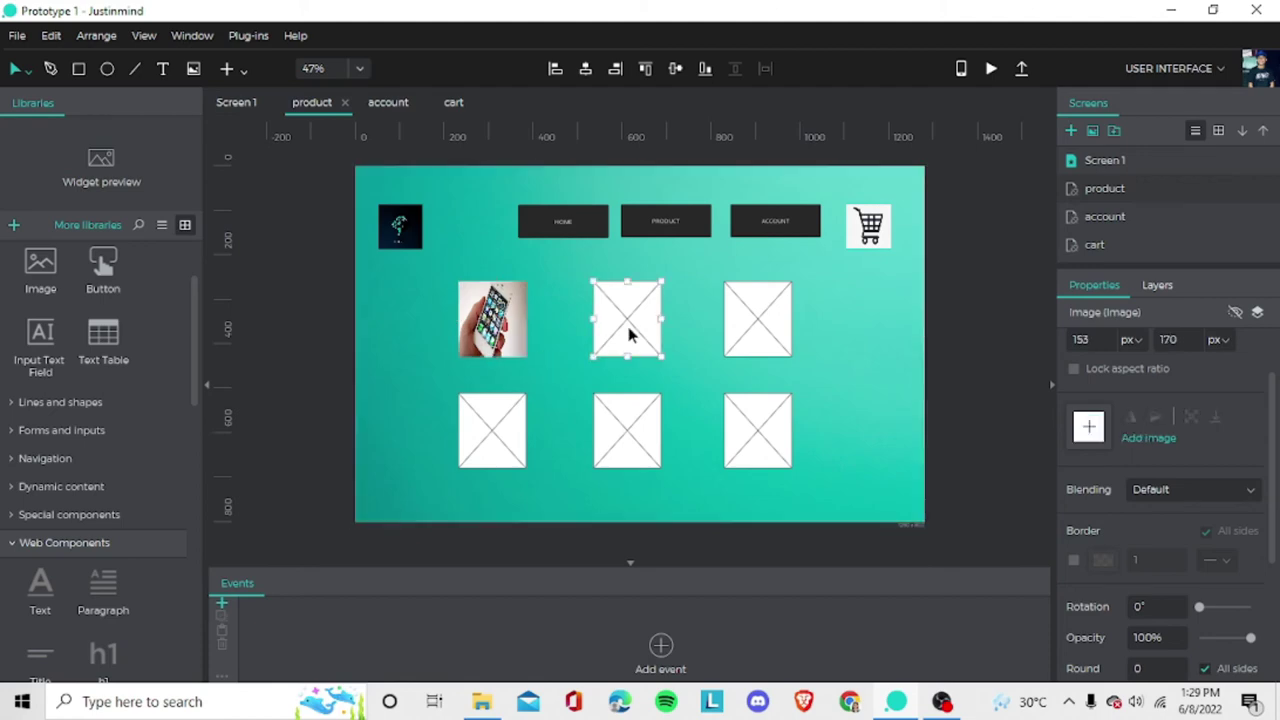
click(1147, 438)
click(300, 325)
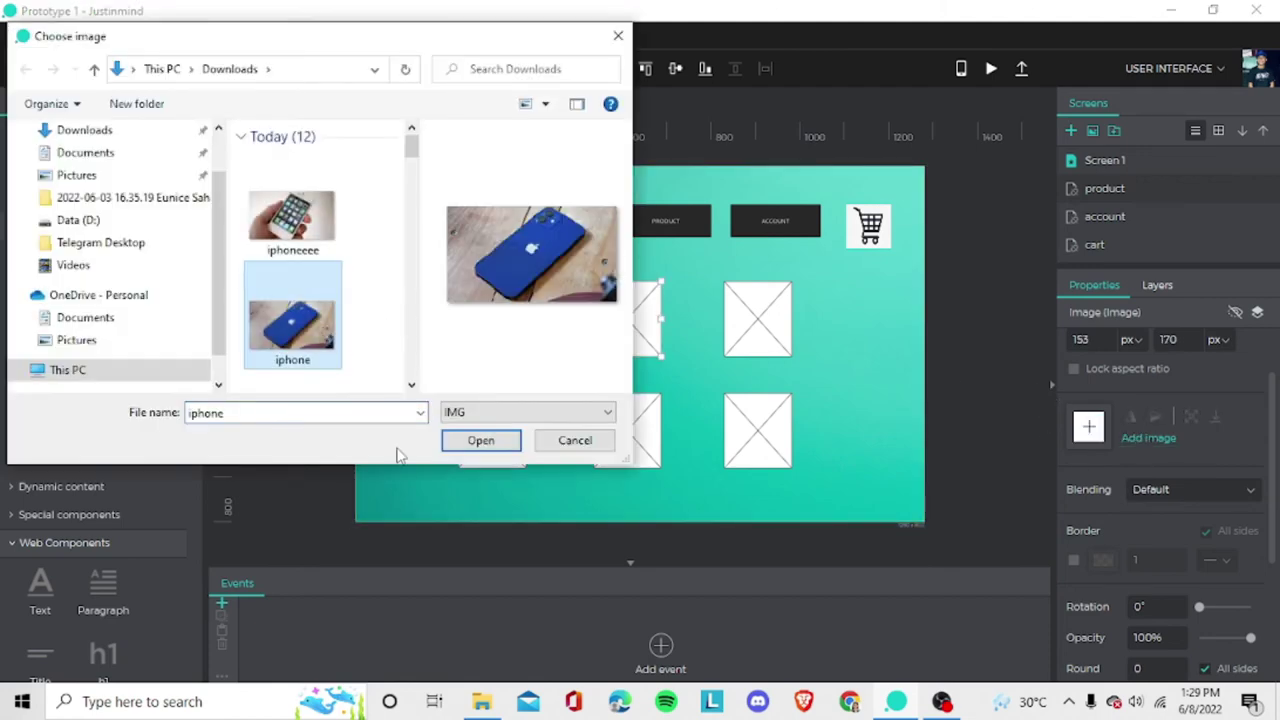
click(465, 441)
click(688, 391)
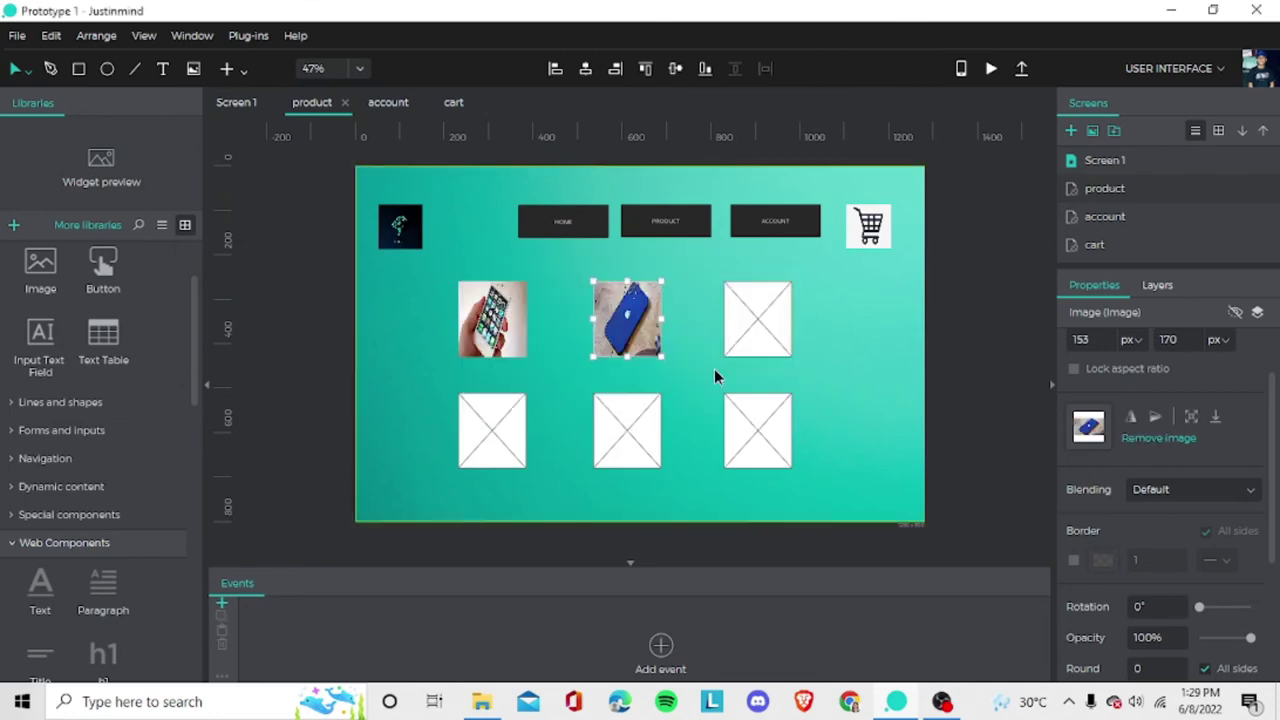
Fill the third image placeholder in the upper row with the picture named 6 from Downloads.
click(757, 335)
click(1150, 444)
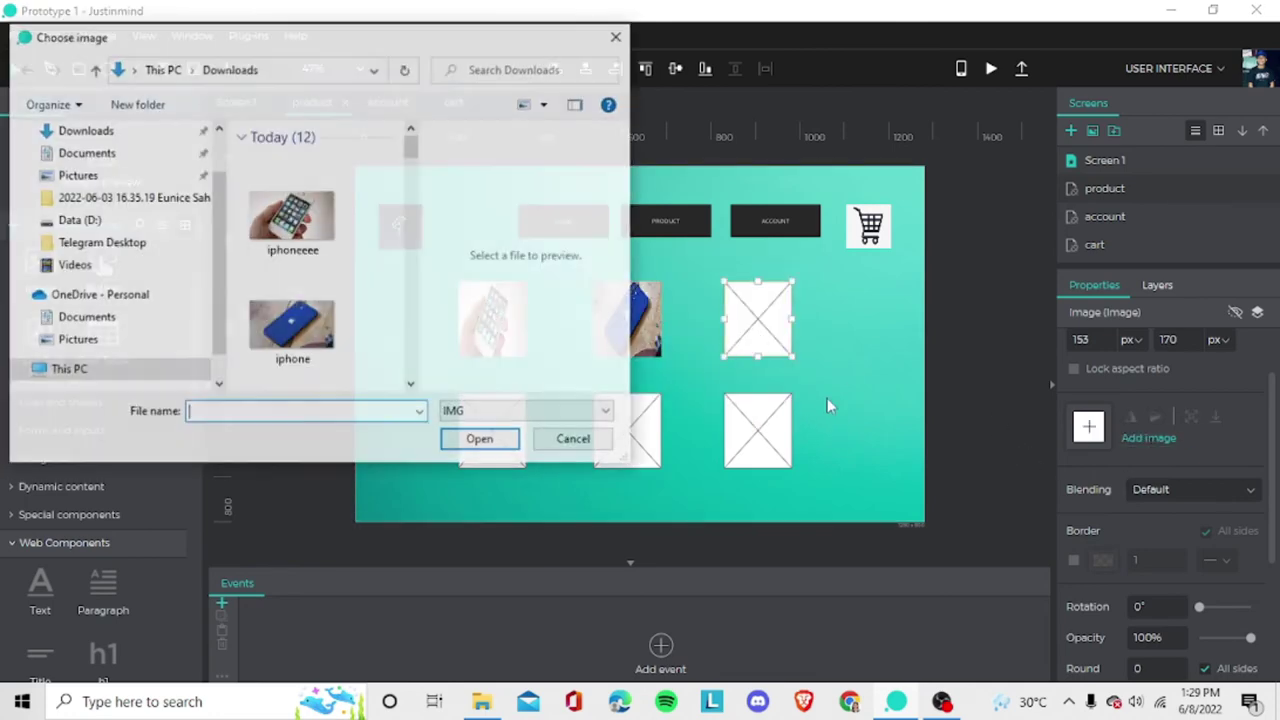
scroll(285, 320, down, 3)
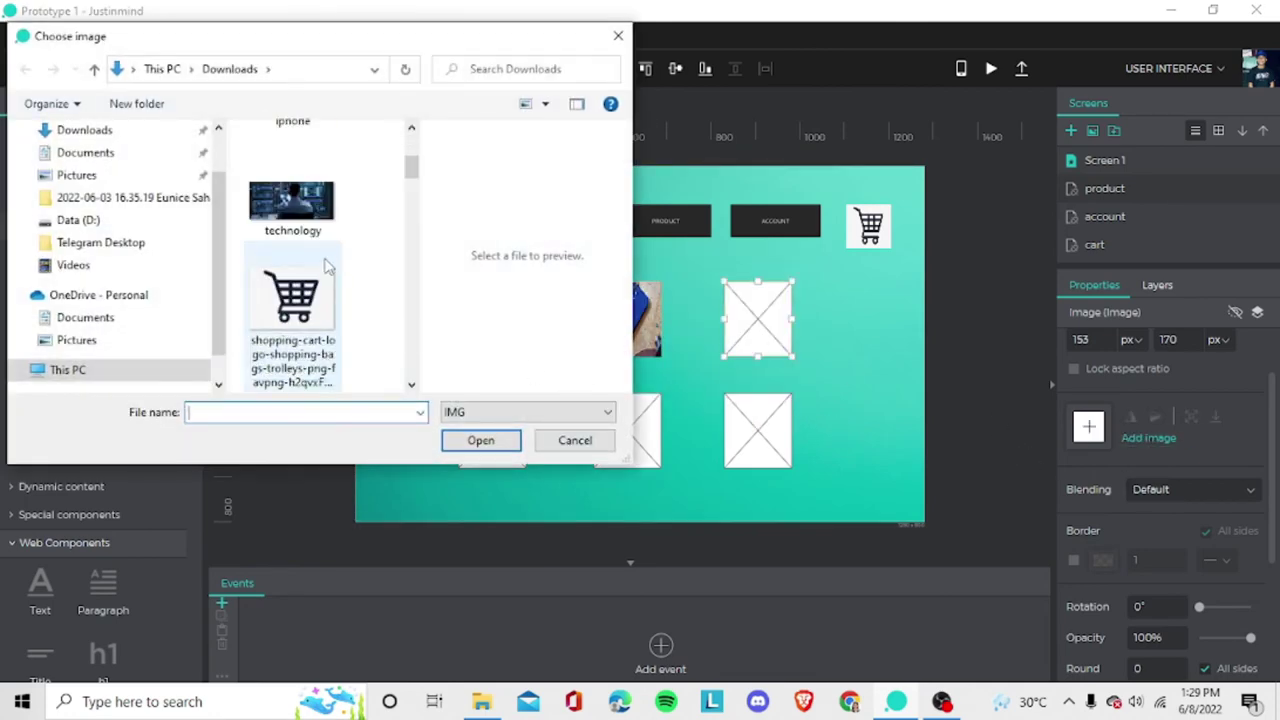
scroll(310, 333, down, 3)
scroll(309, 331, down, 1)
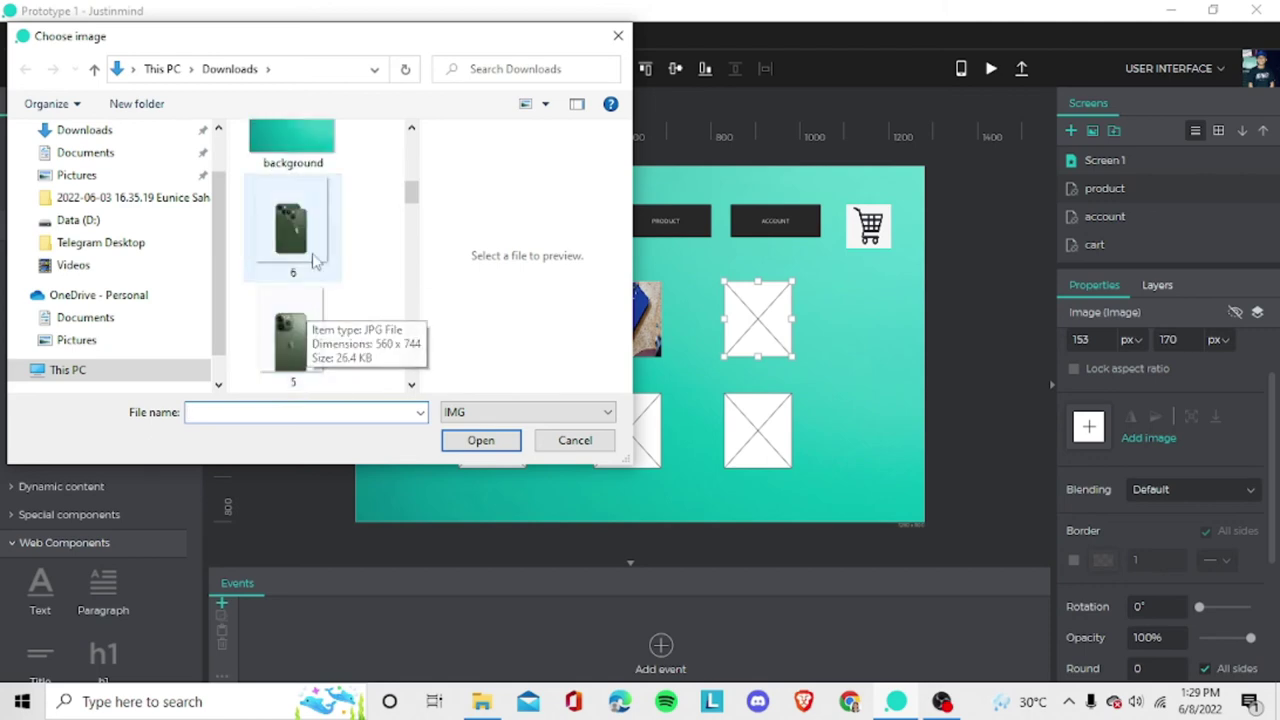
click(300, 245)
click(480, 440)
click(662, 393)
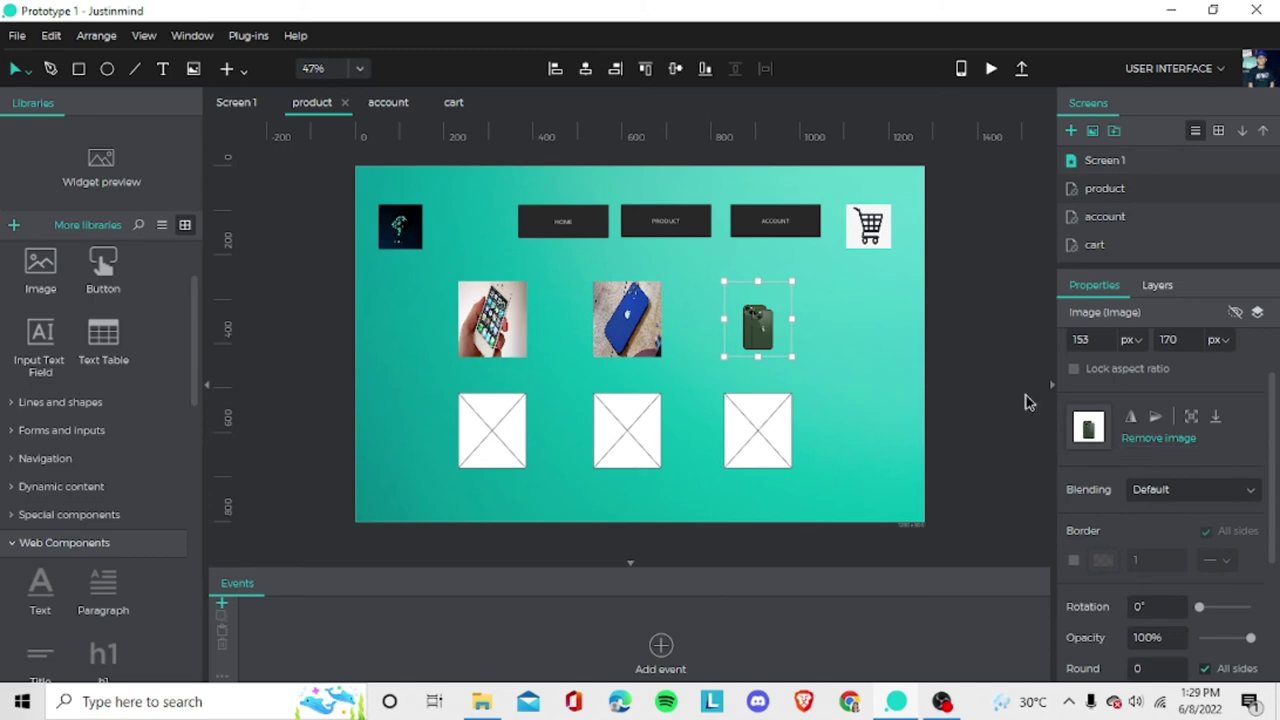
click(838, 352)
click(755, 340)
Fill the first image placeholder in the lower row with the iphone-13-pro-max-blue-select picture.
click(491, 430)
click(1148, 438)
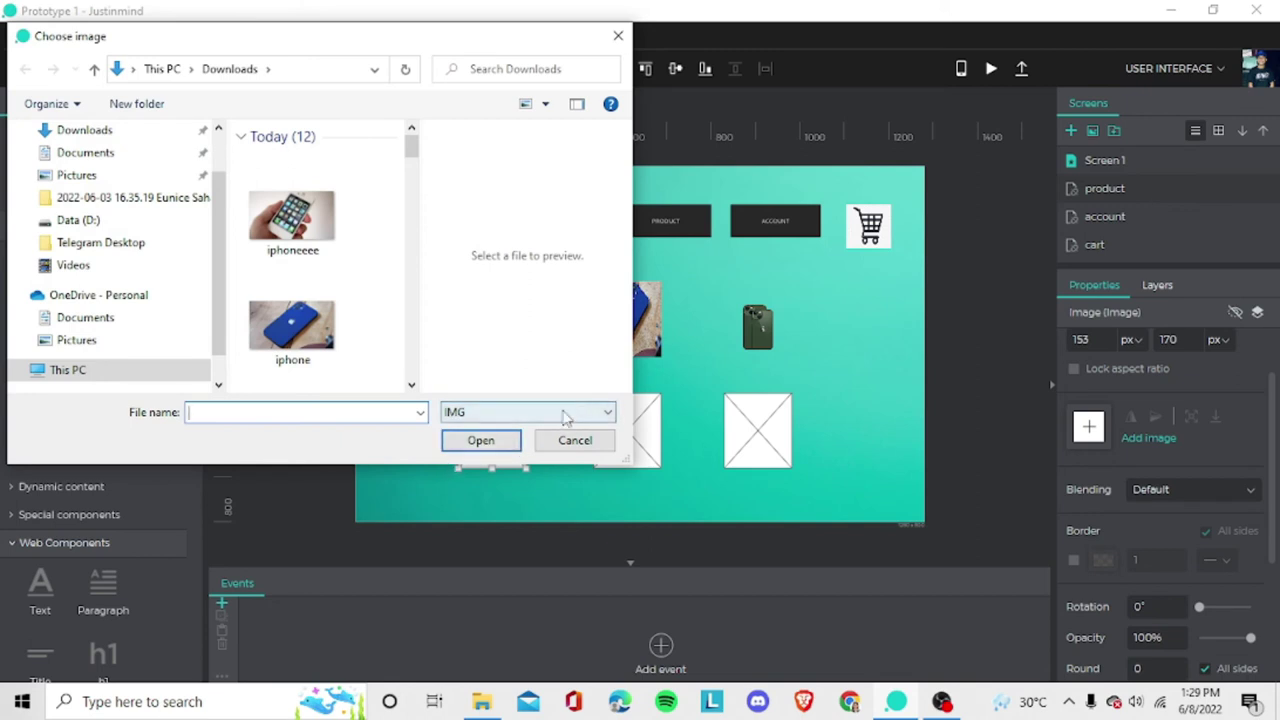
scroll(391, 311, down, 3)
scroll(323, 272, up, 1)
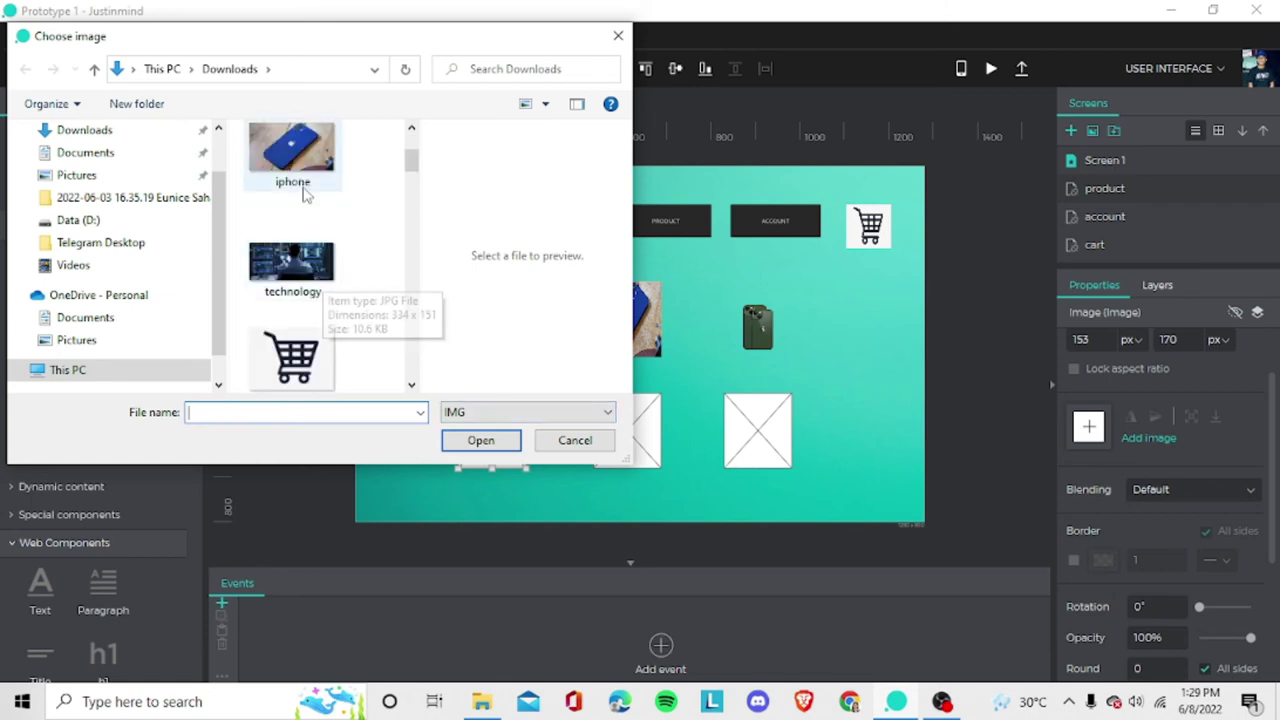
scroll(310, 300, down, 5)
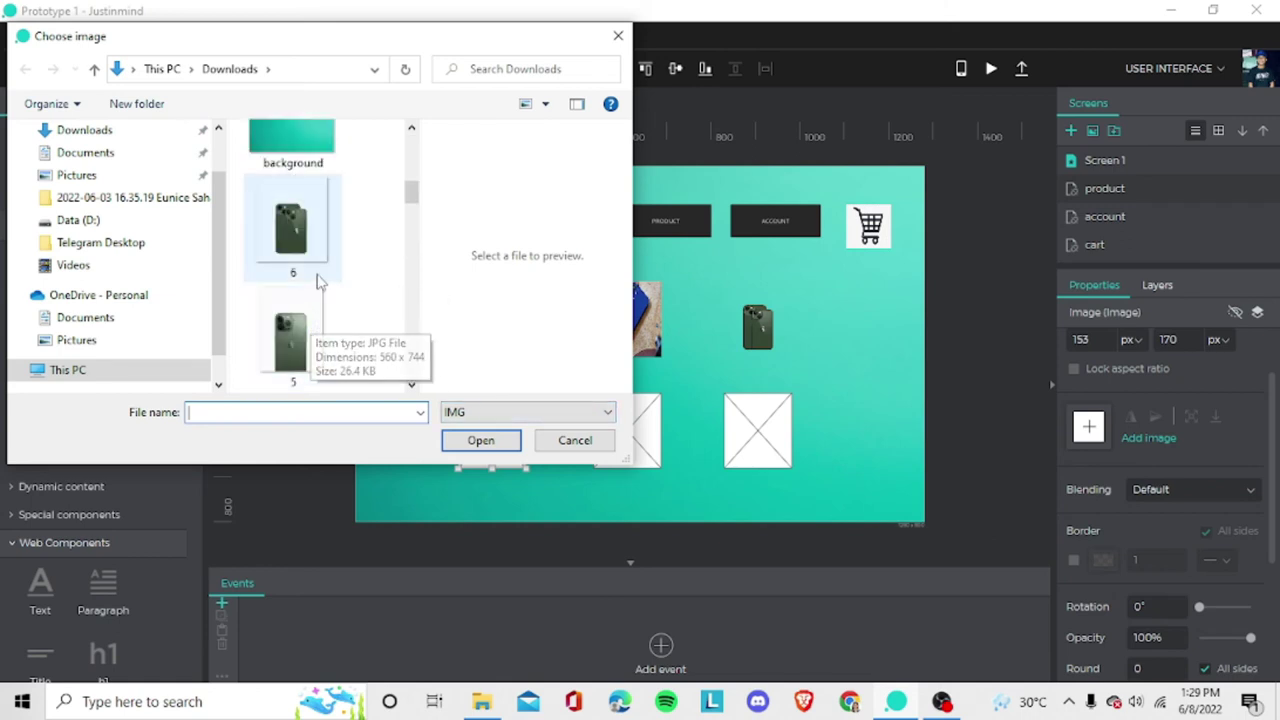
scroll(310, 285, down, 1)
click(300, 305)
click(481, 443)
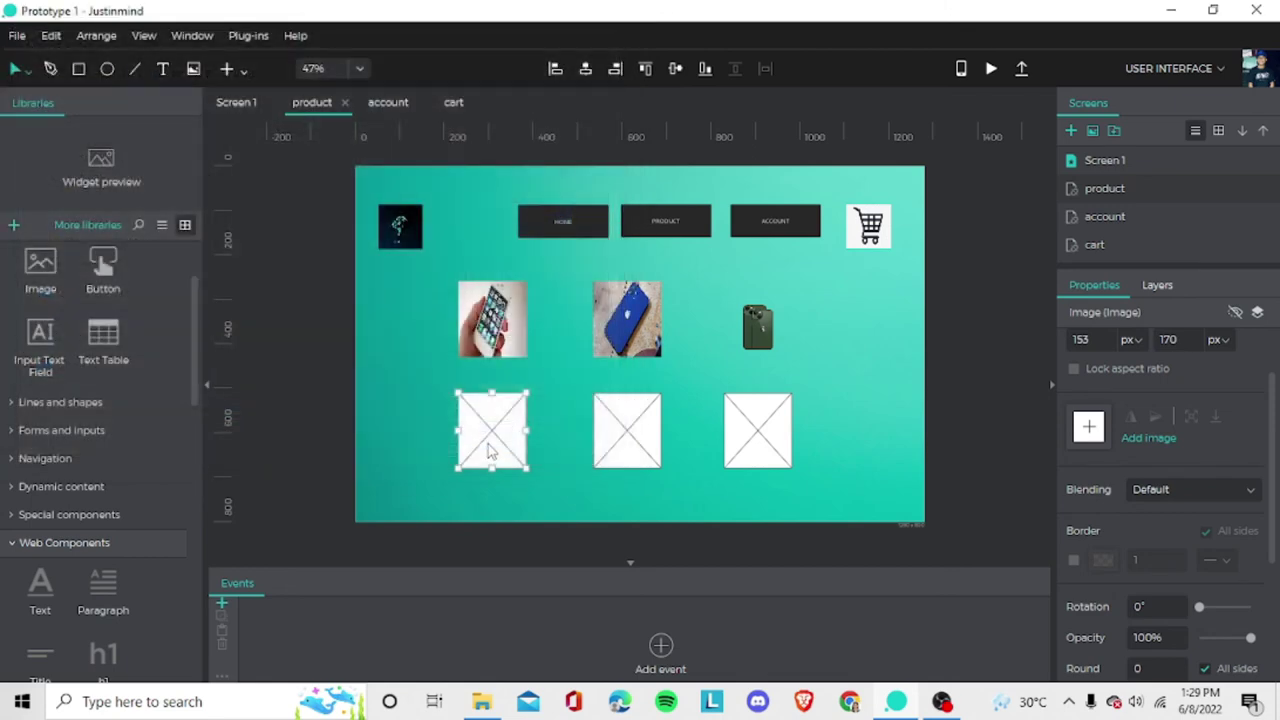
click(658, 398)
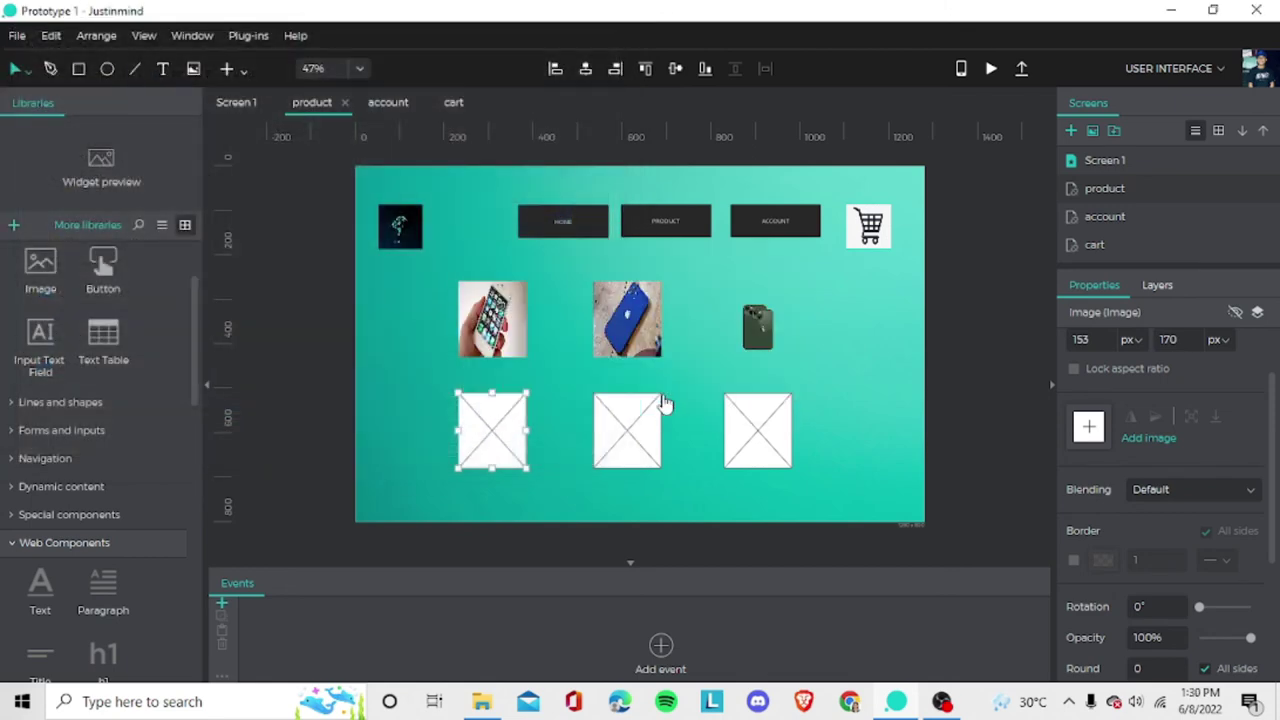
click(571, 405)
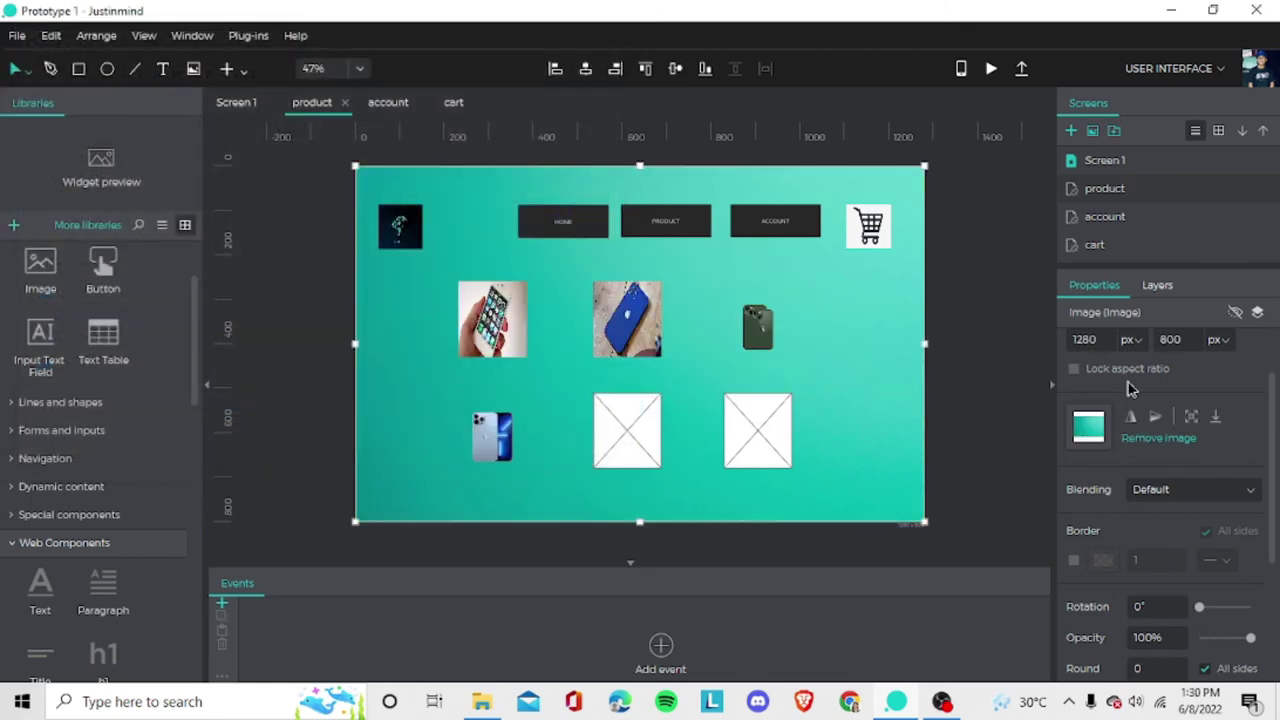
Try the iphone-13-pro-max-blue-select picture in the middle placeholder of the lower row and undo the insertion.
click(630, 438)
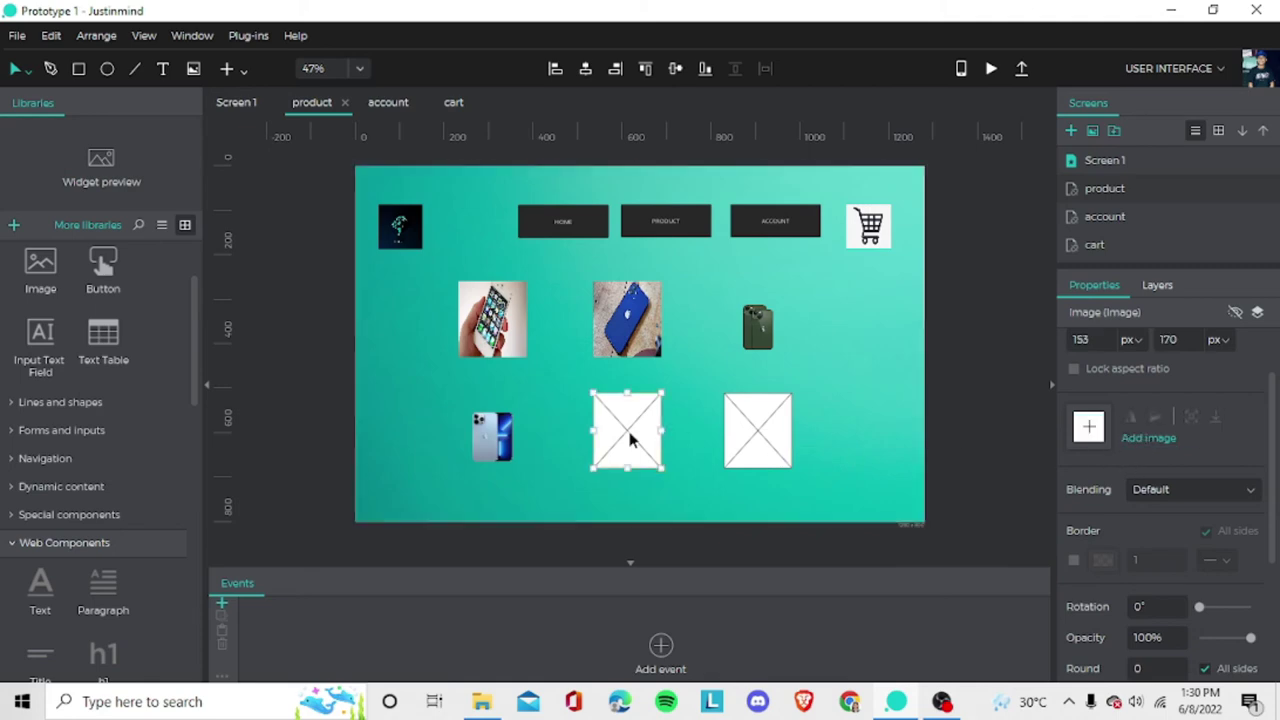
click(1125, 440)
scroll(320, 293, down, 3)
scroll(322, 292, down, 4)
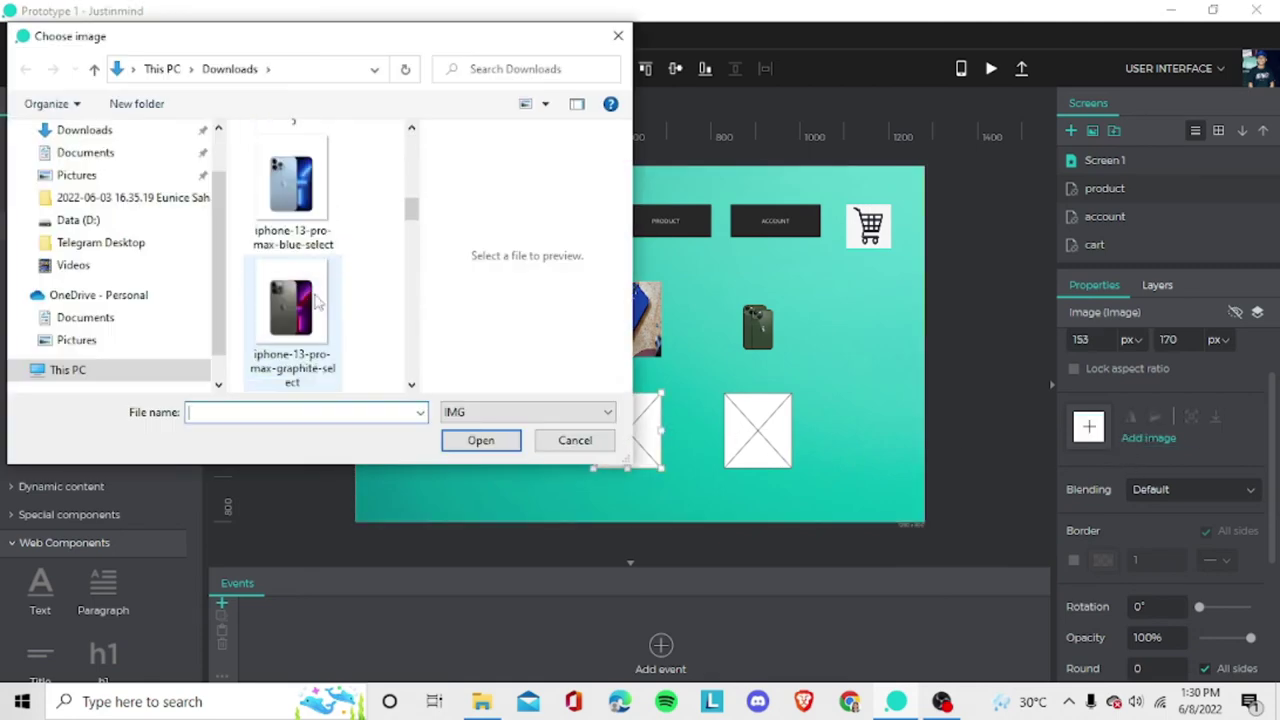
scroll(300, 285, up, 2)
click(291, 285)
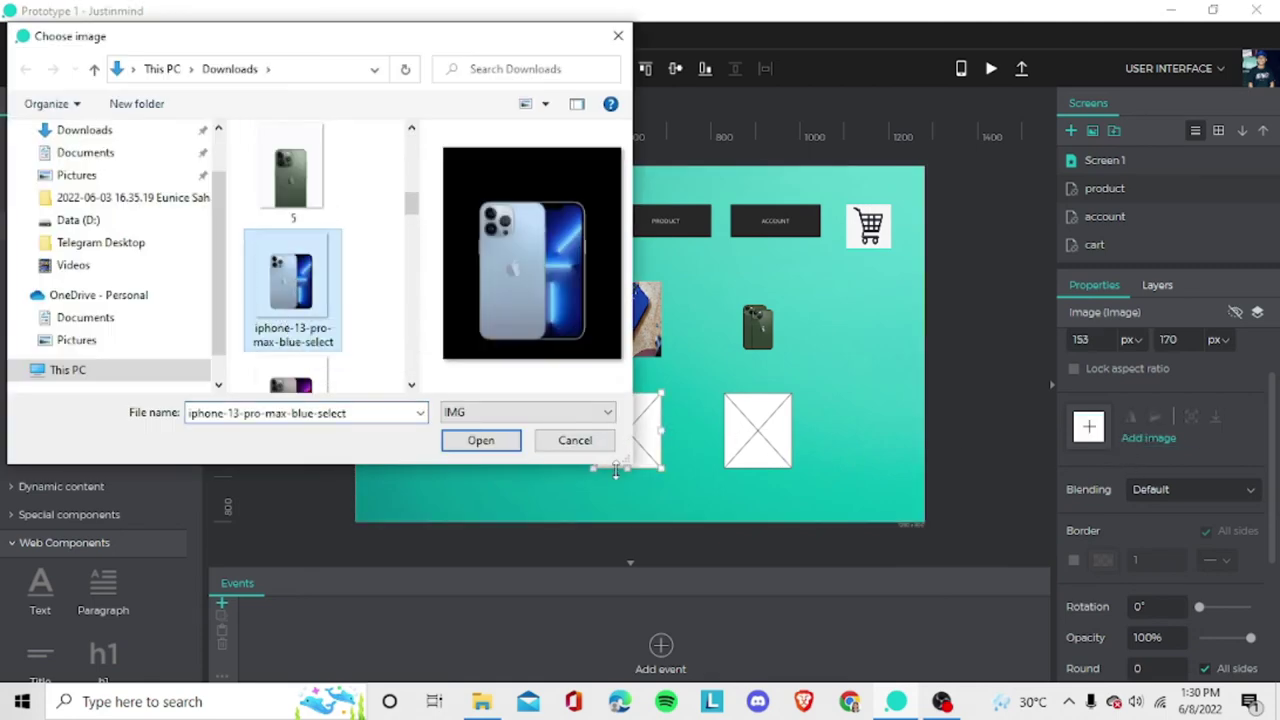
click(470, 440)
click(683, 394)
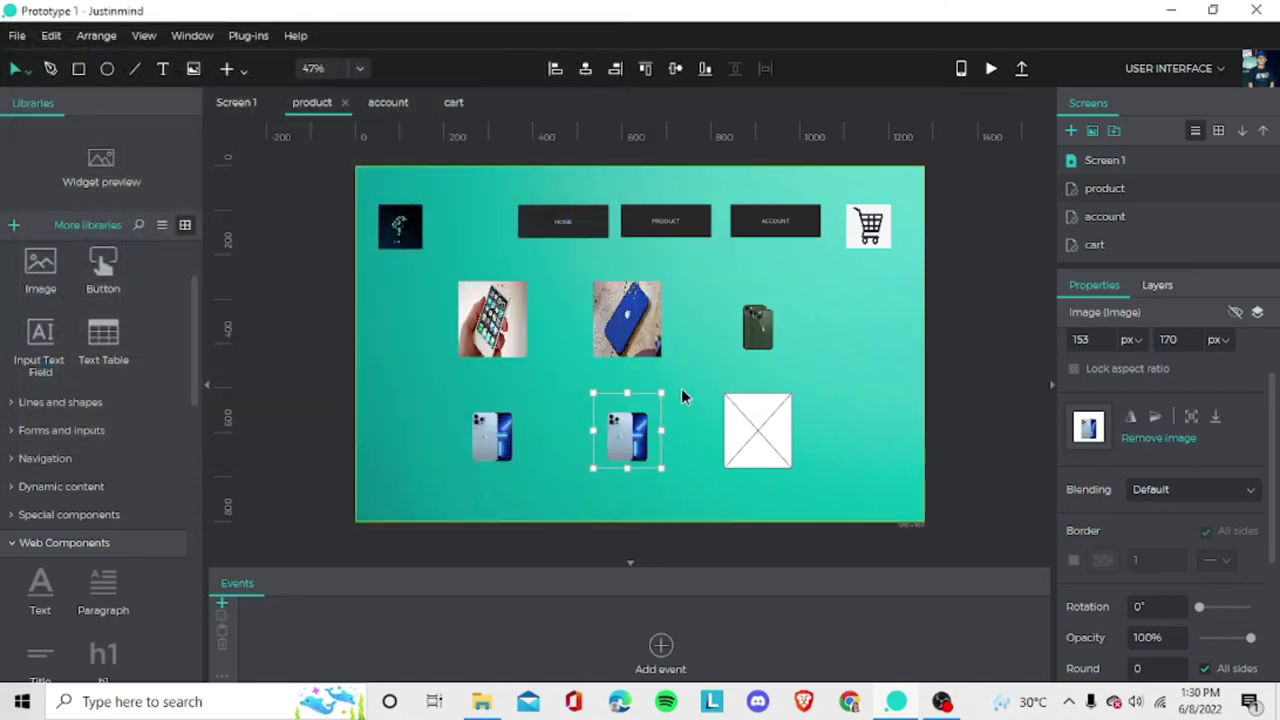
key(ctrl+z)
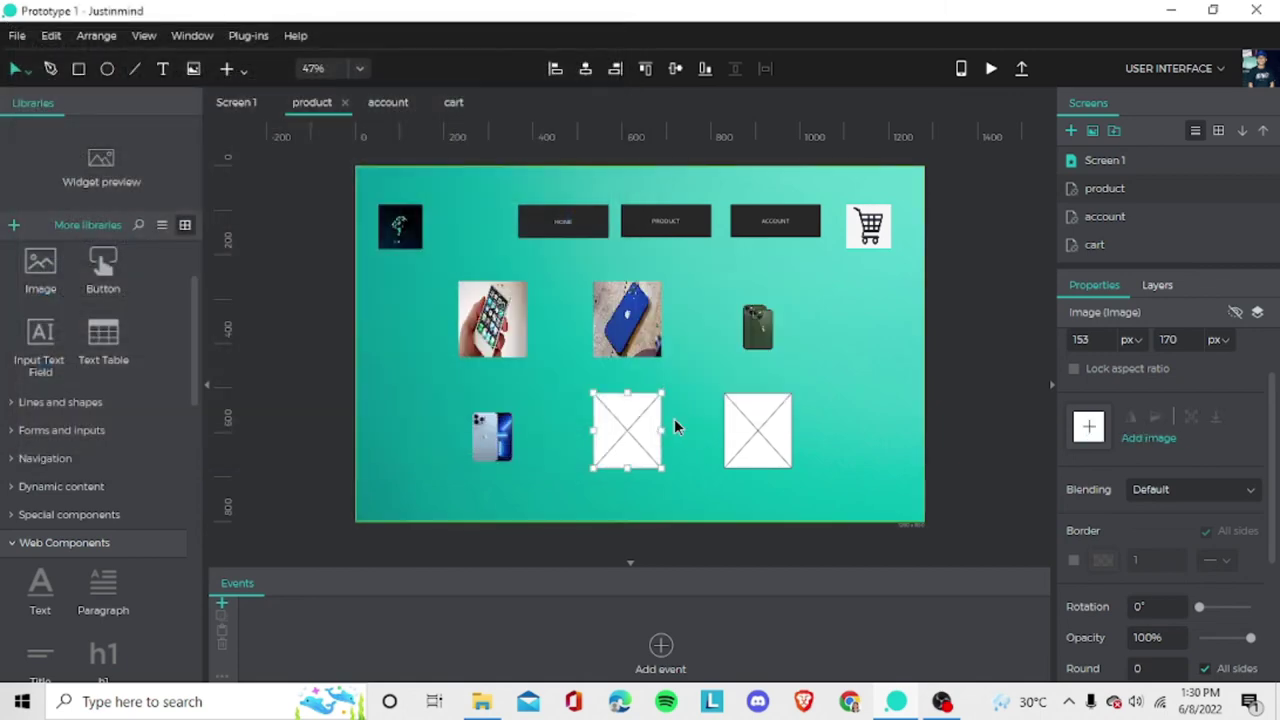
Fill the middle image placeholder in the lower row with the iphone-13-pro-max-graphite-select picture.
click(1121, 446)
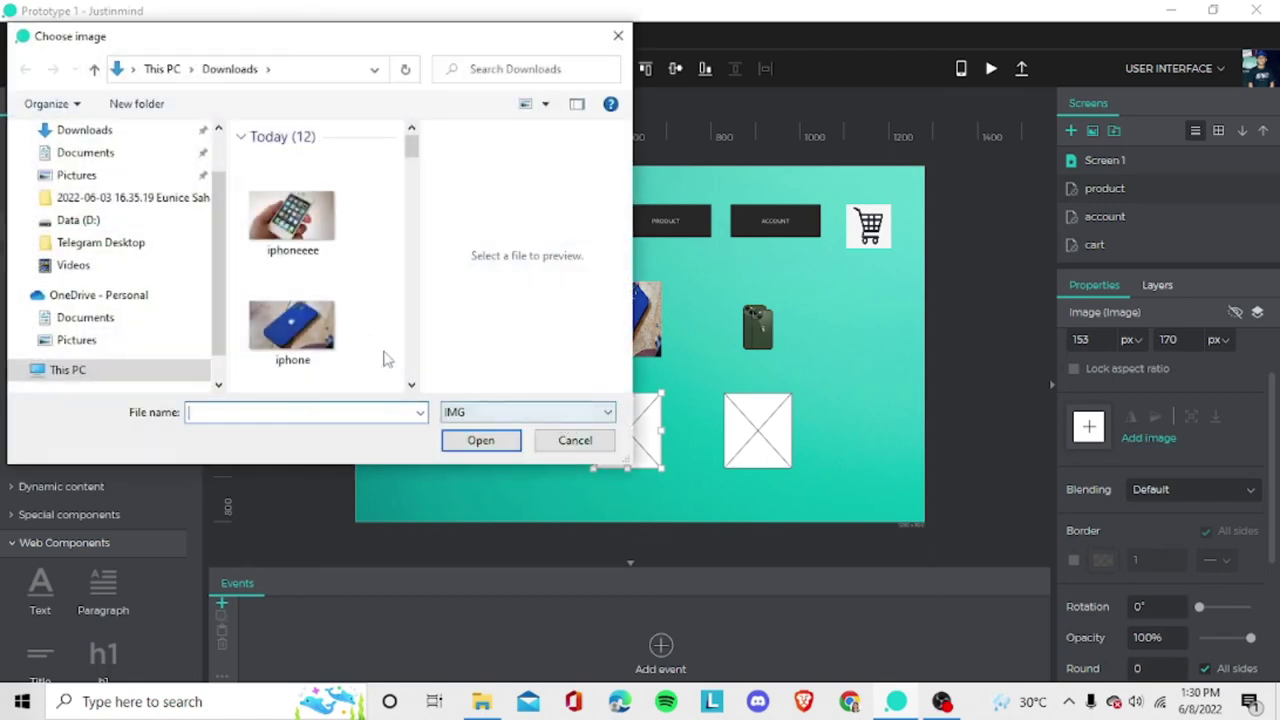
scroll(370, 340, down, 6)
double_click(297, 316)
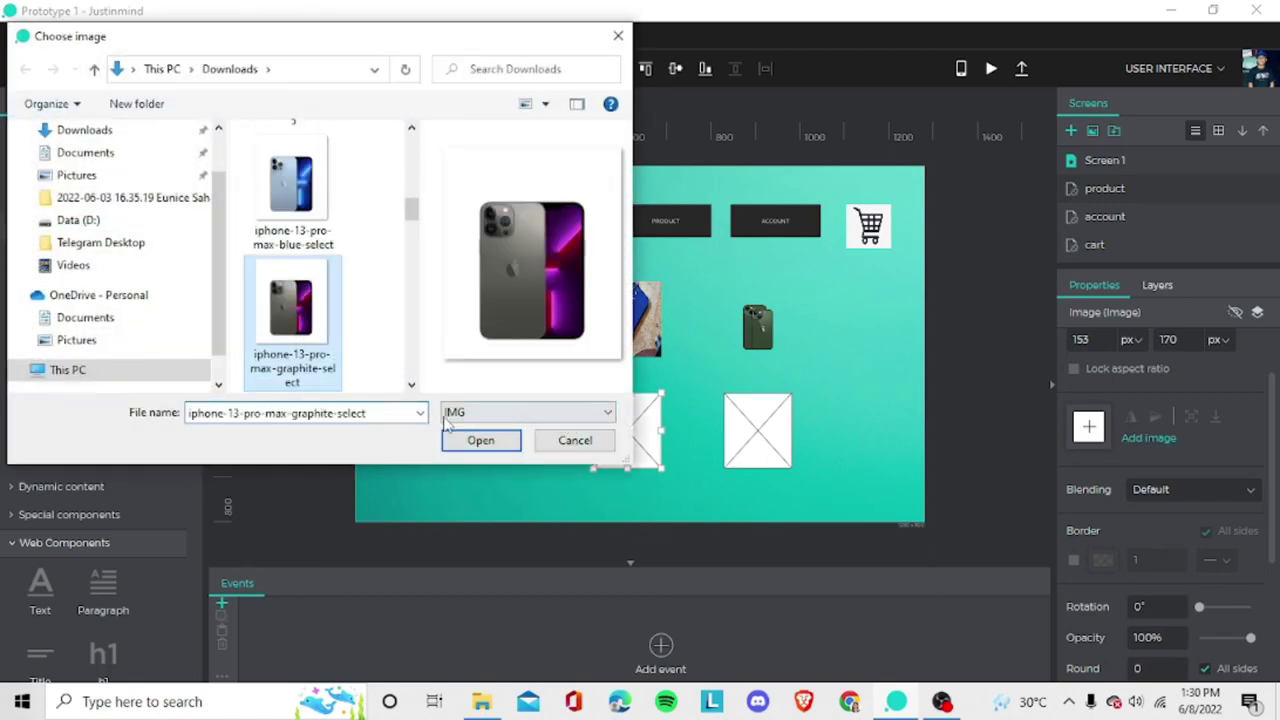
click(668, 392)
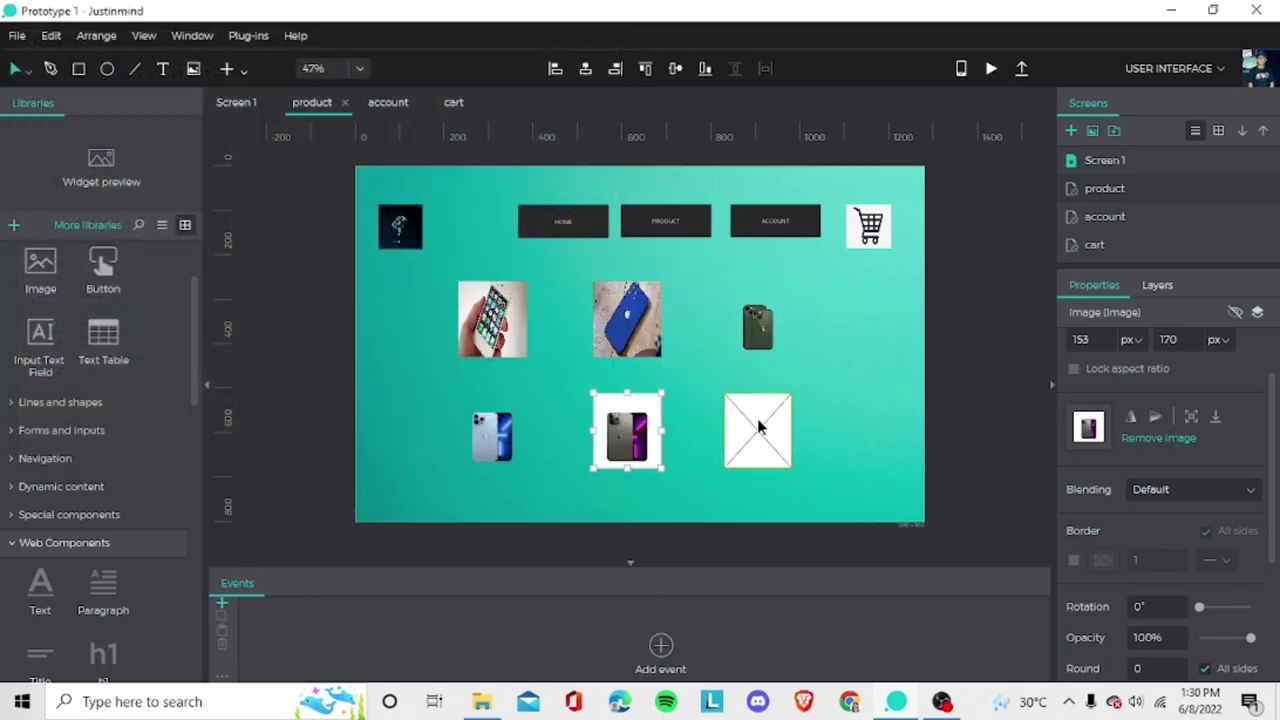
Fill the last image placeholder in the lower row with the pink iPhone picture from Downloads, included in the prototype.
click(757, 430)
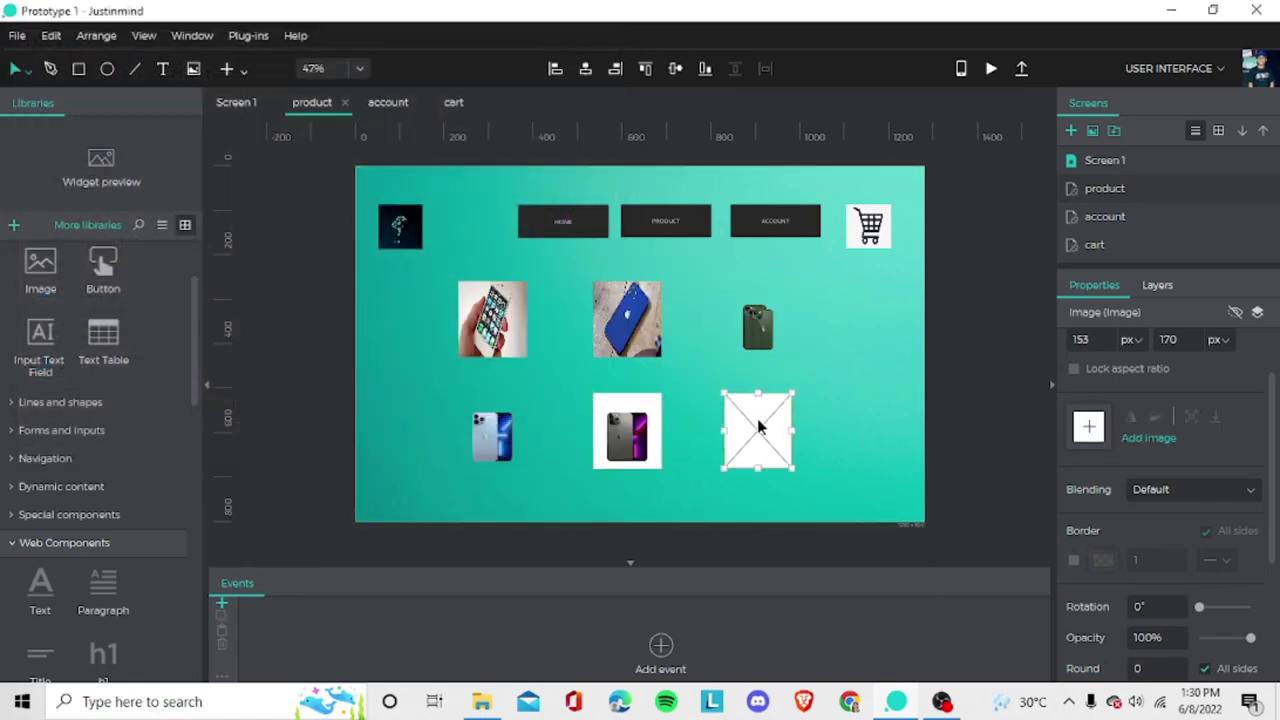
click(1121, 446)
scroll(332, 312, down, 3)
scroll(332, 312, down, 3)
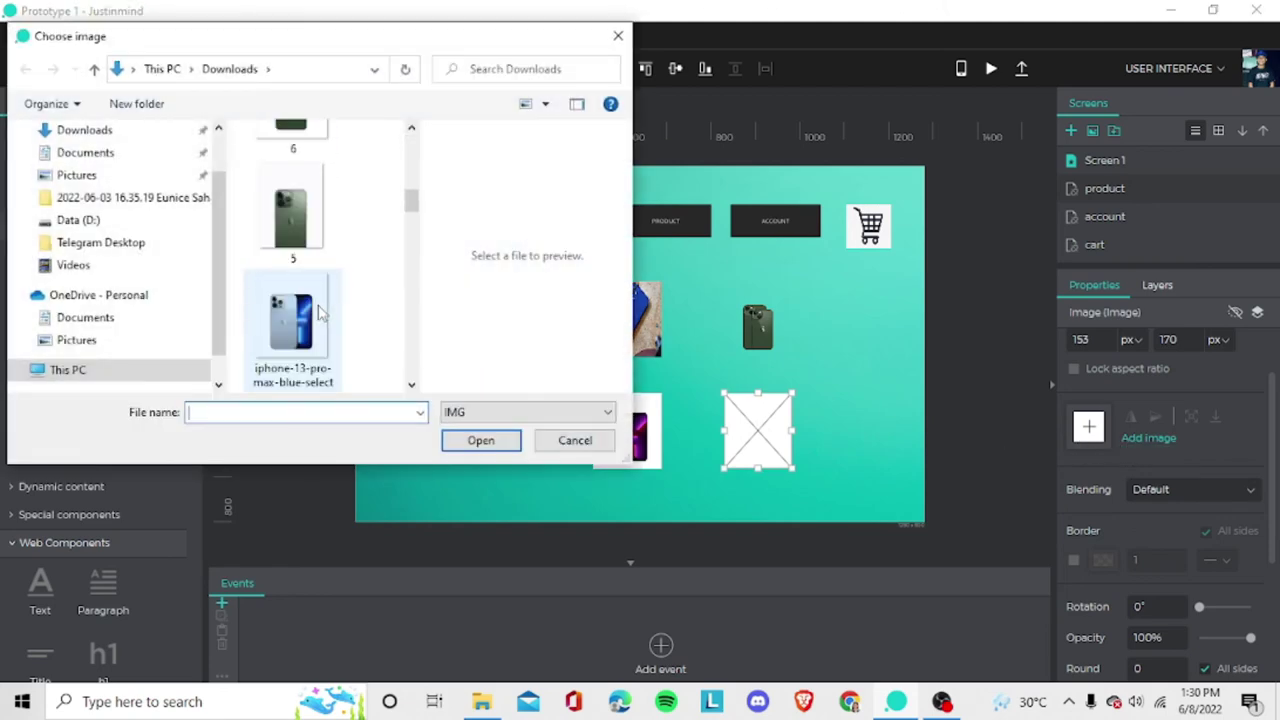
click(290, 305)
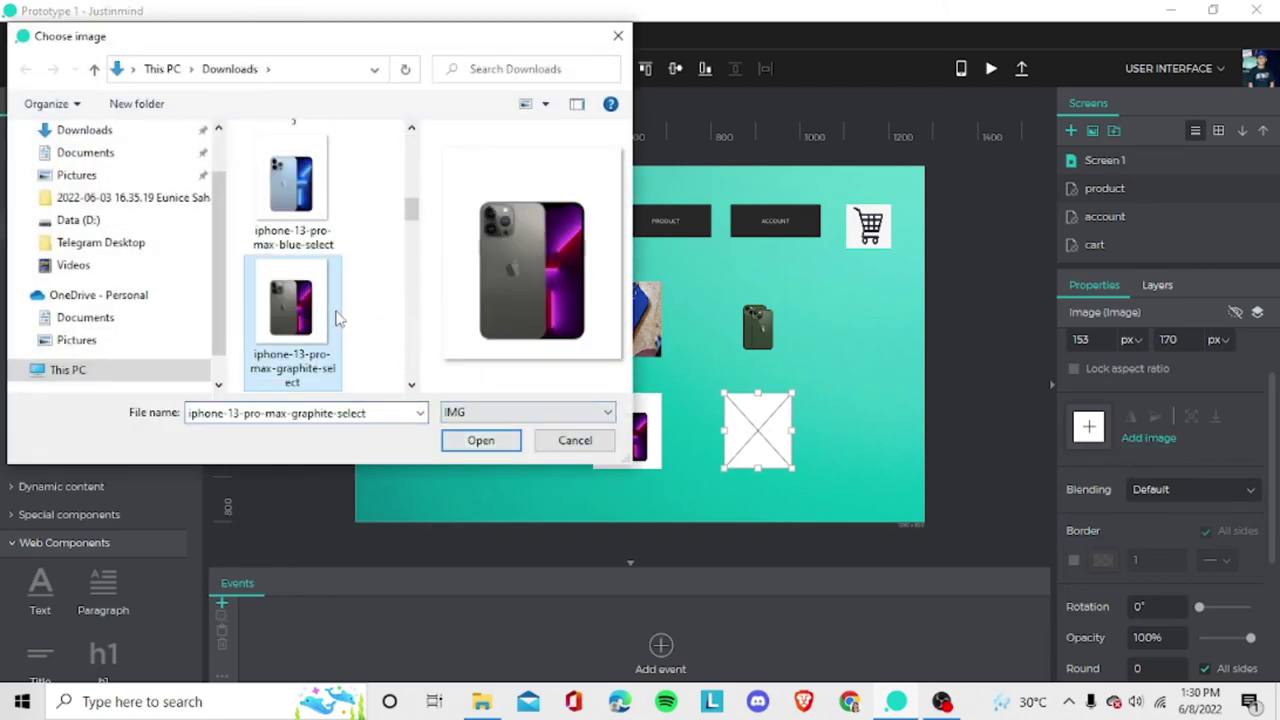
scroll(337, 320, down, 1)
click(290, 318)
click(481, 440)
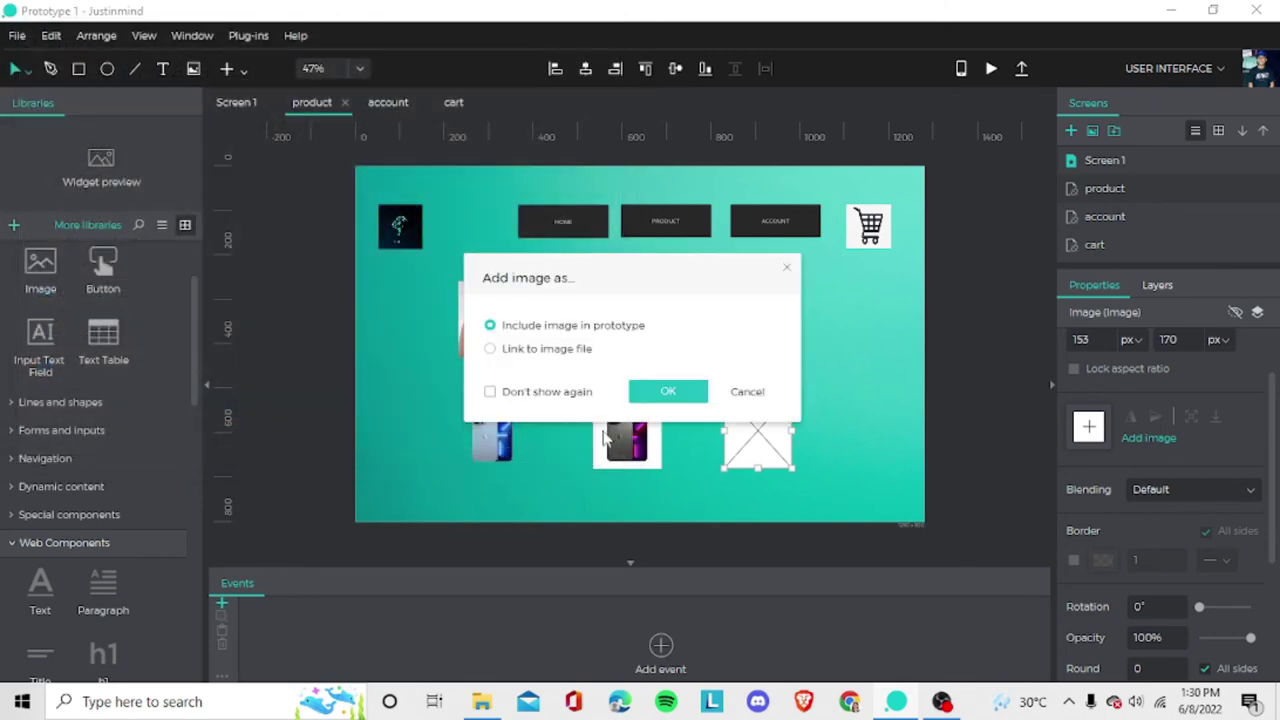
click(662, 394)
click(840, 370)
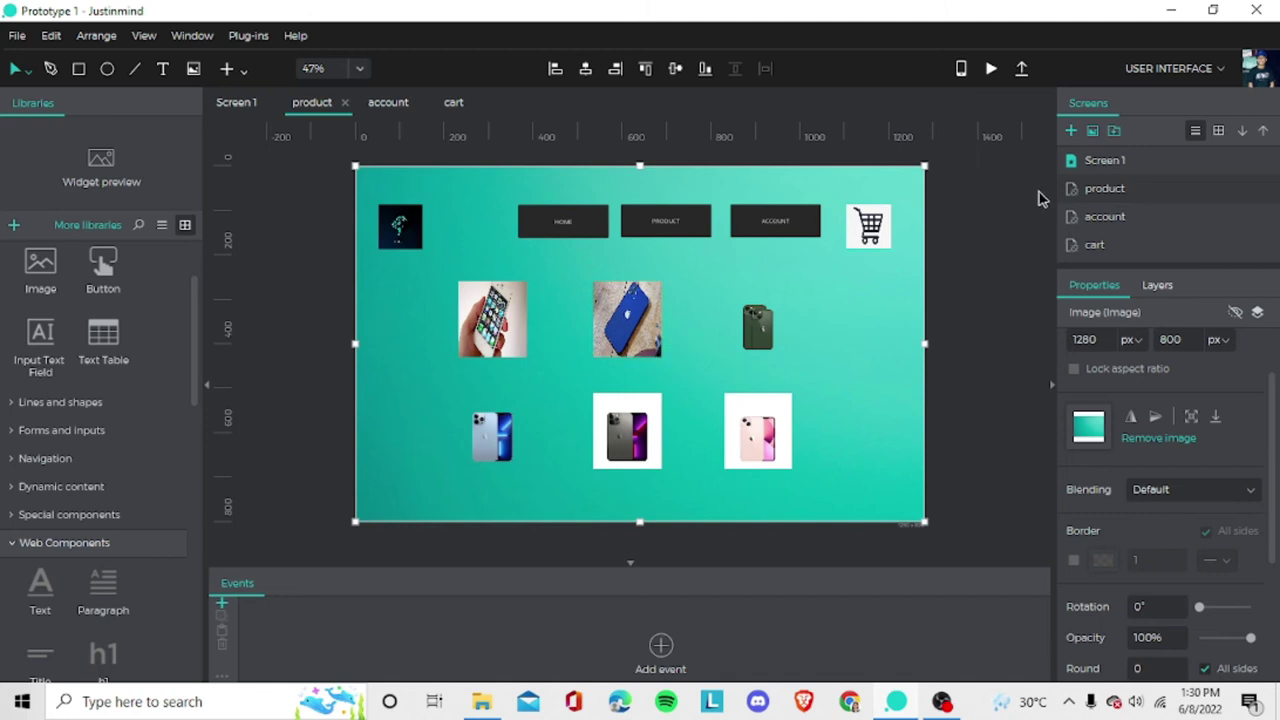
Open the account screen and place an image widget of about 121 by 108 px in the canvas's upper-left corner.
click(1118, 222)
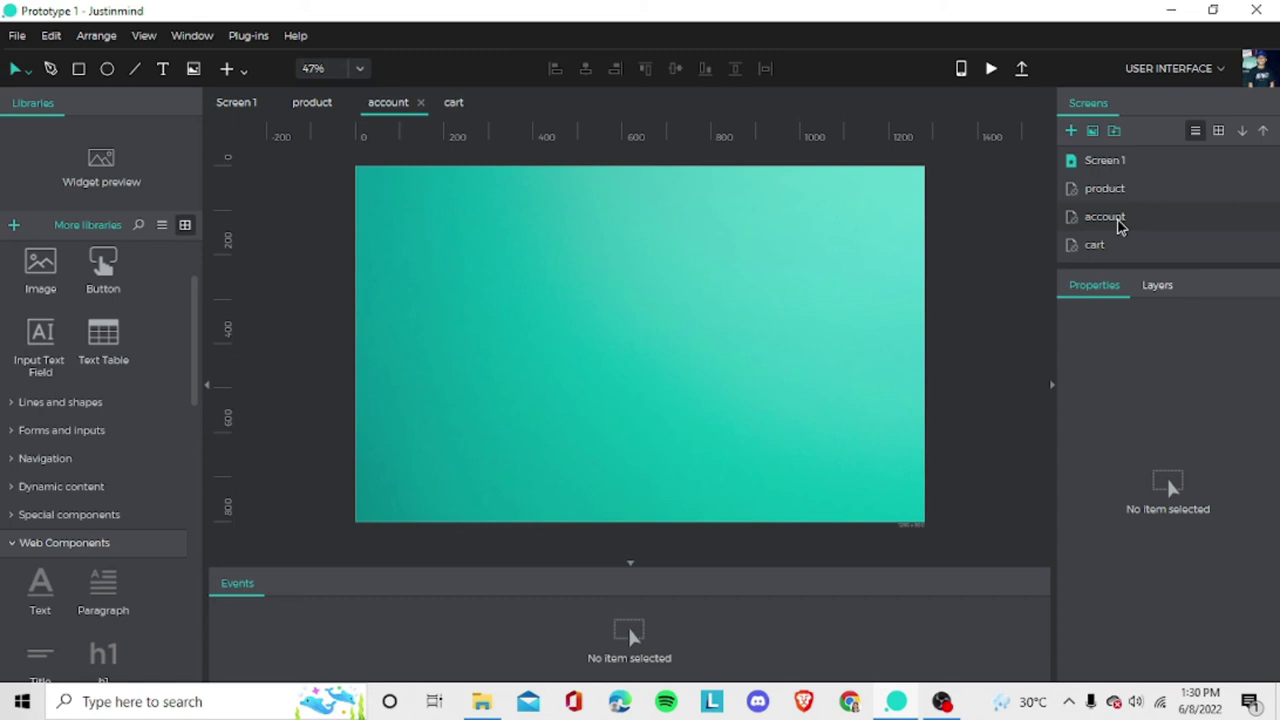
click(571, 214)
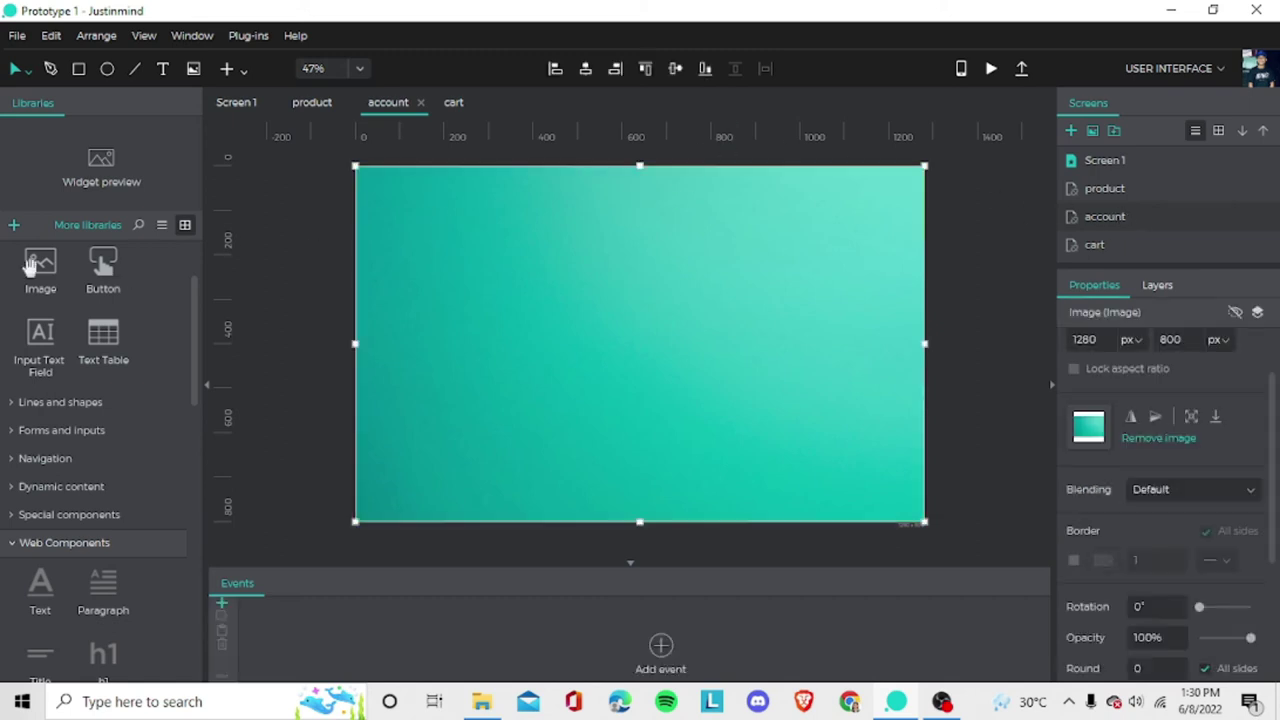
drag(46, 291, 443, 243)
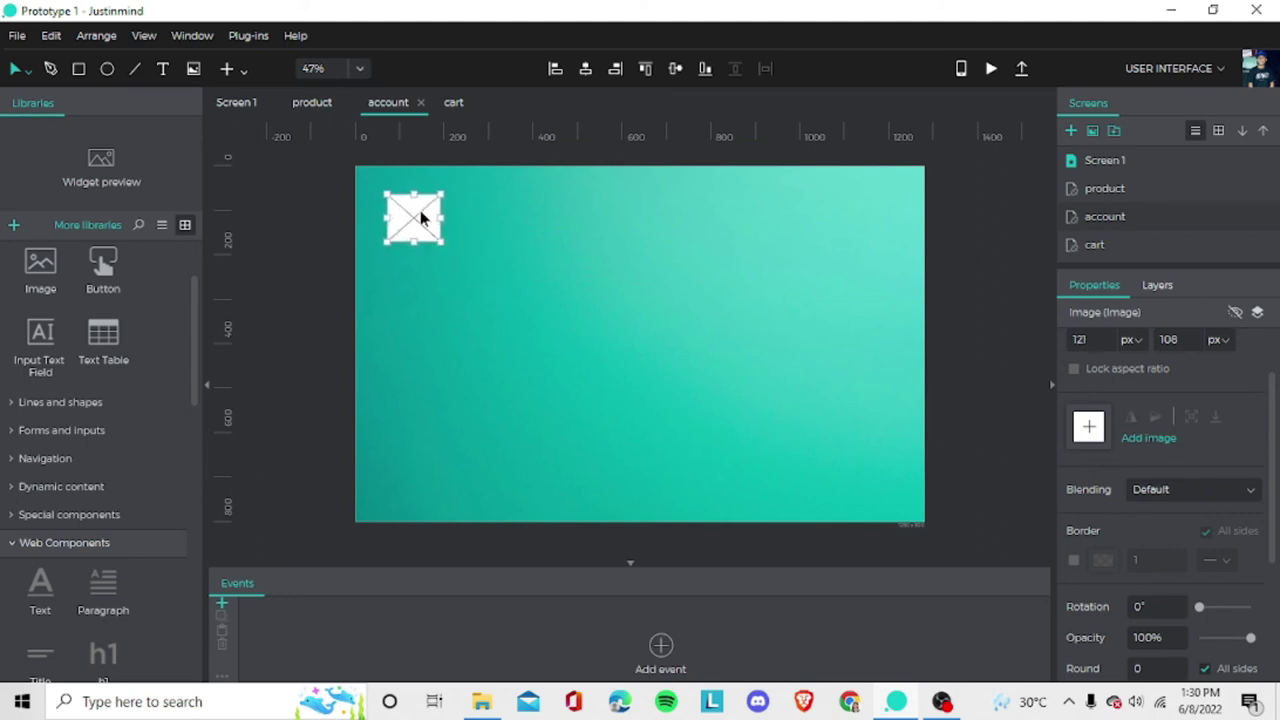
Fill the account screen's image placeholder with the logo picture and resize it to about 125 by 129 px.
click(1166, 442)
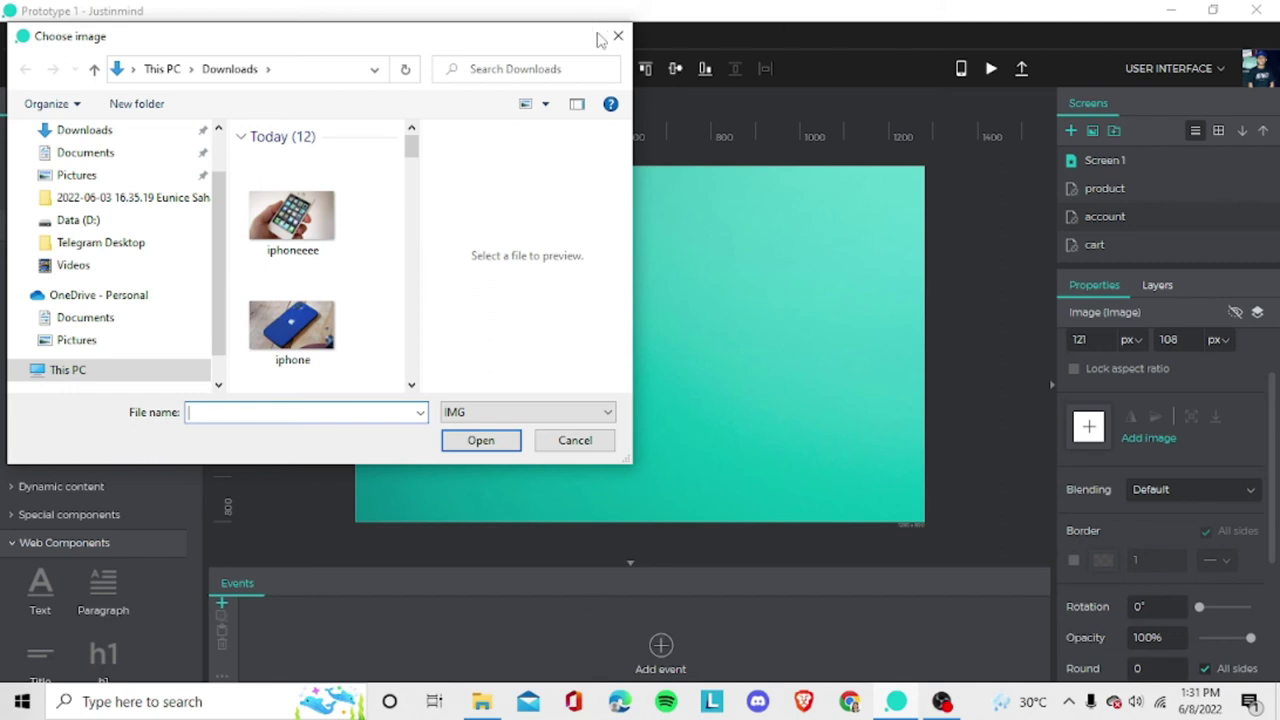
scroll(350, 240, down, 3)
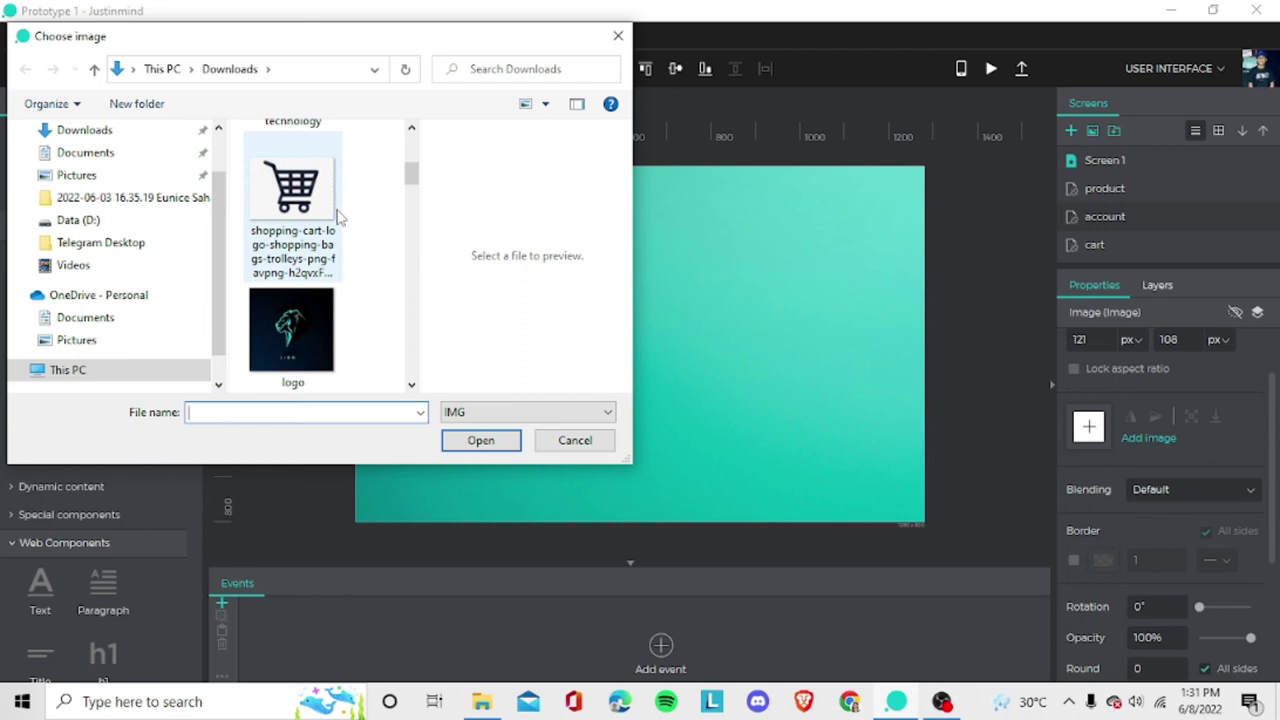
click(294, 322)
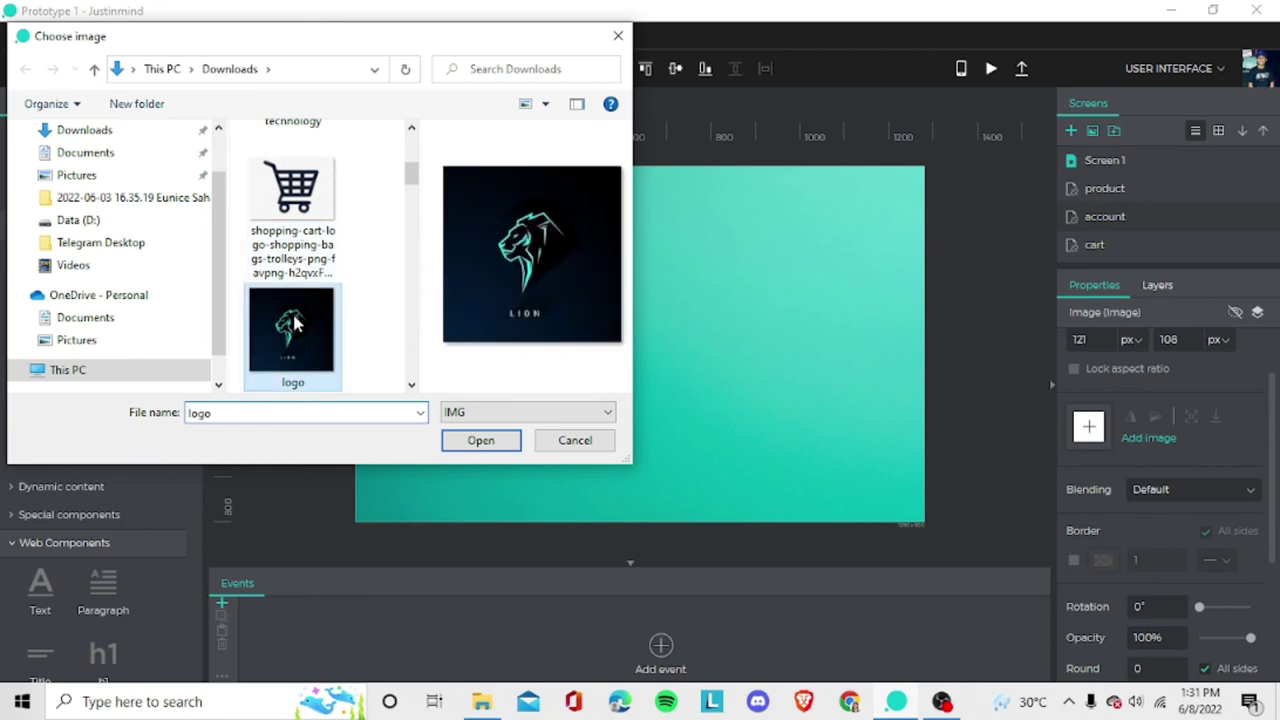
click(471, 443)
click(672, 391)
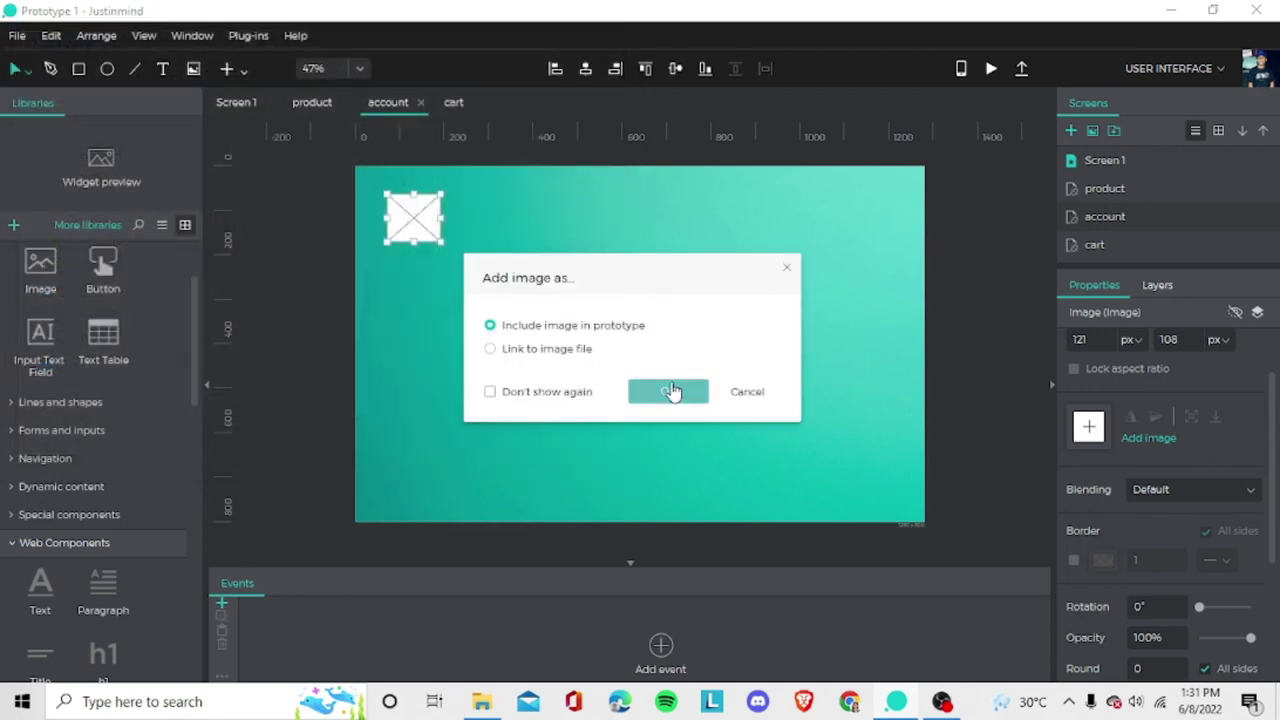
drag(443, 243, 442, 251)
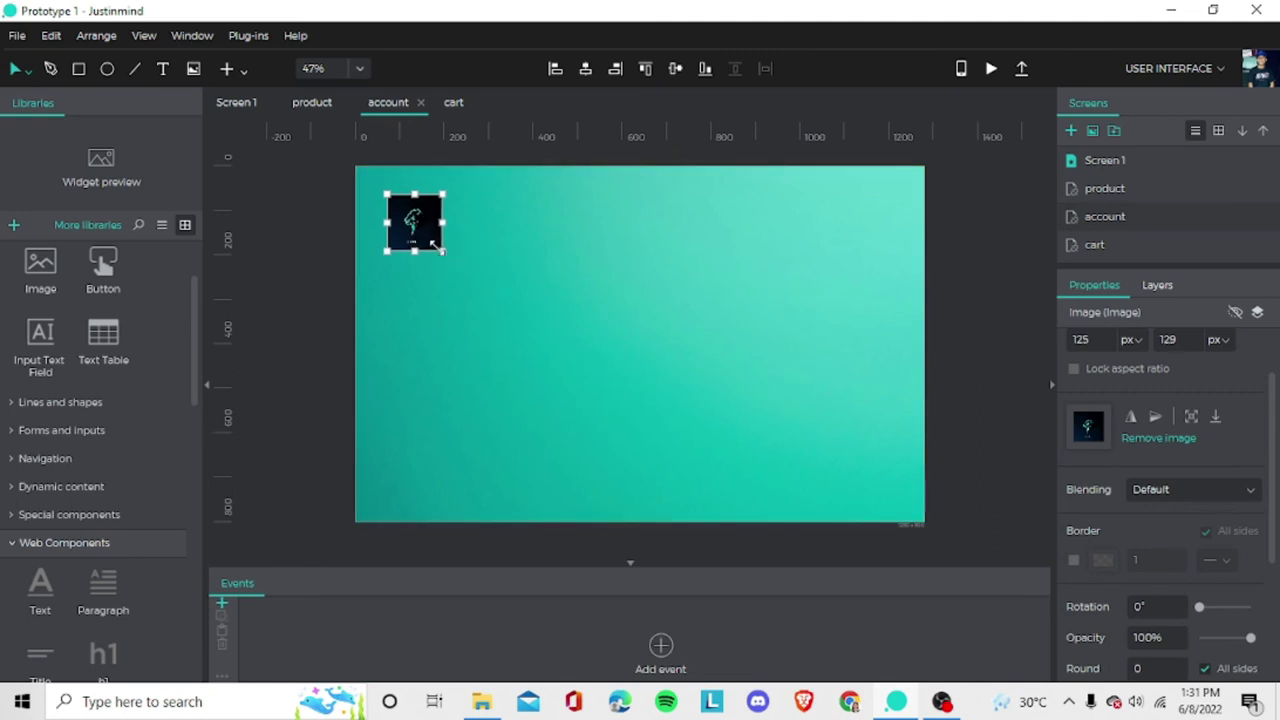
click(451, 231)
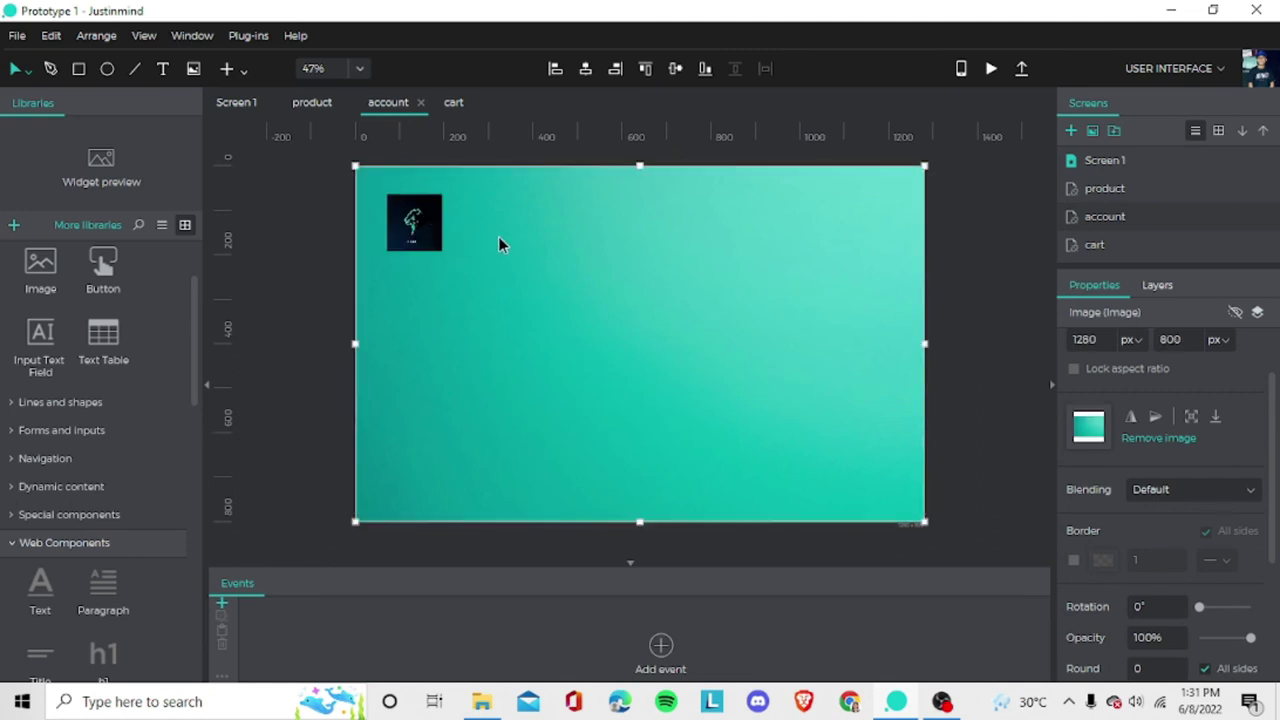
Add a dark button of about 200 by 66 px to the account screen's header, level with the logo.
scroll(63, 346, down, 5)
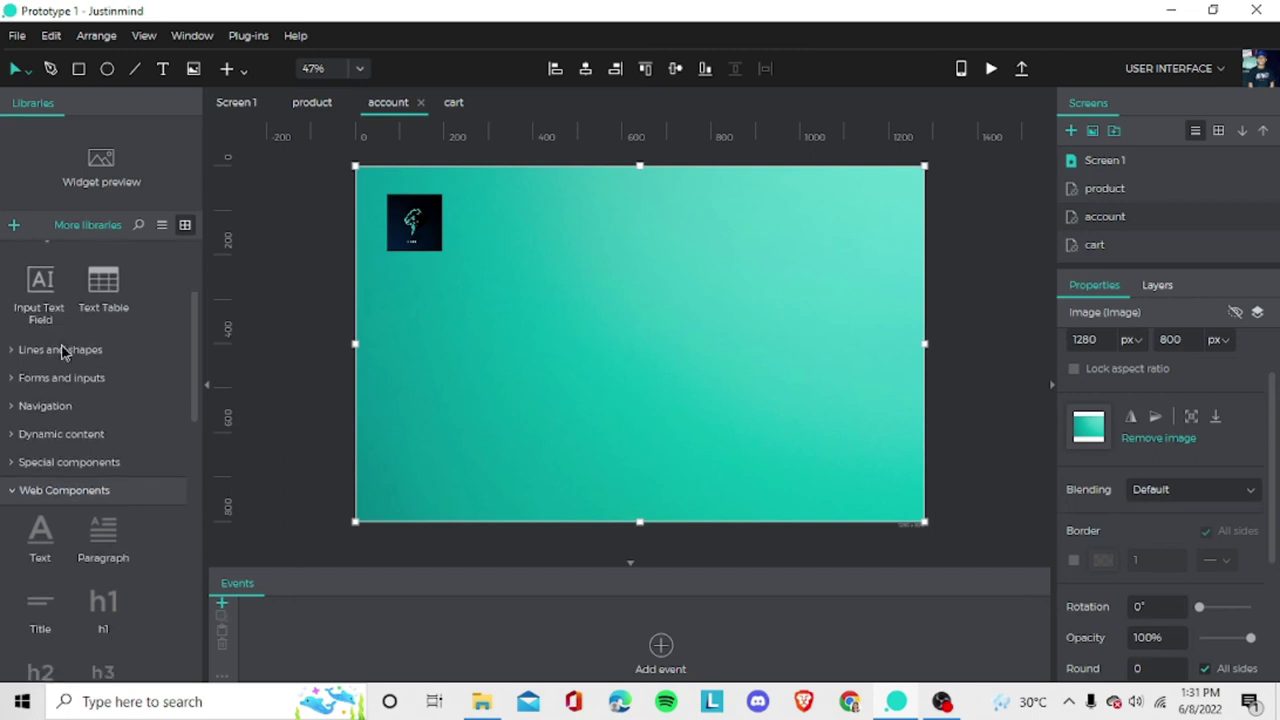
drag(40, 632, 524, 212)
drag(598, 233, 572, 226)
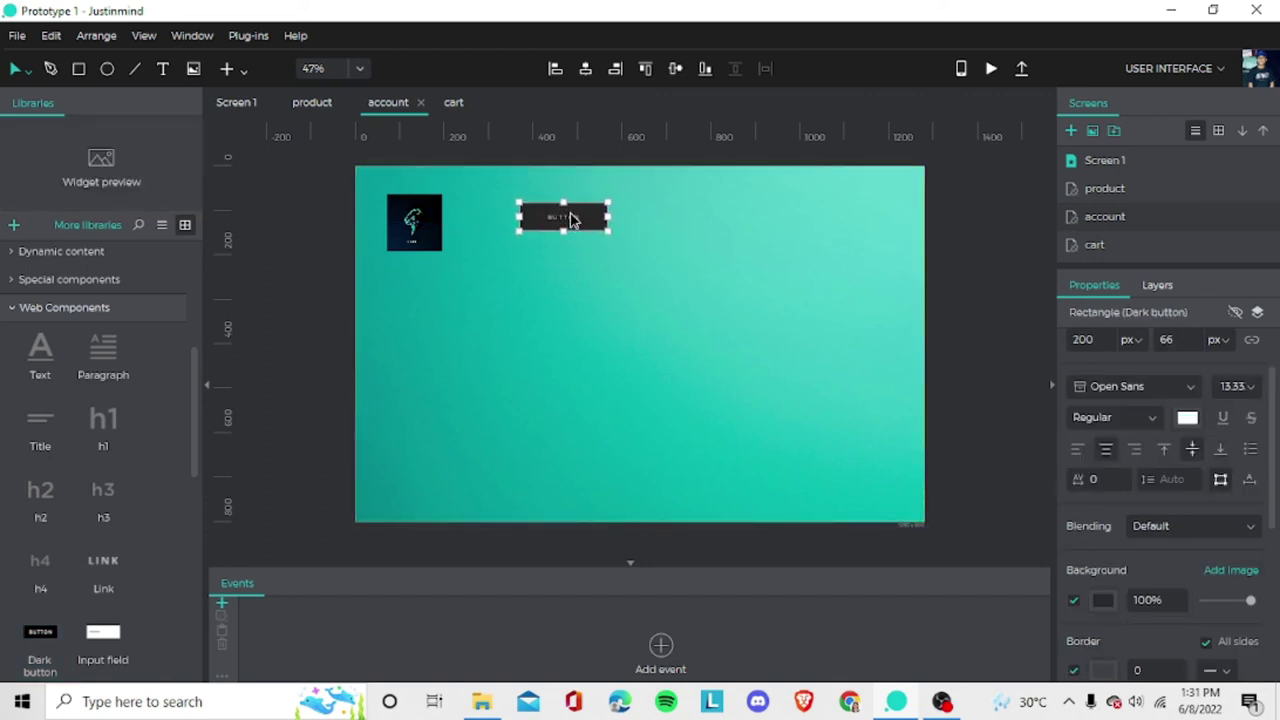
Copy the dark button twice and arrange the three buttons in an evenly spaced row across the account screen's header.
right_click(570, 212)
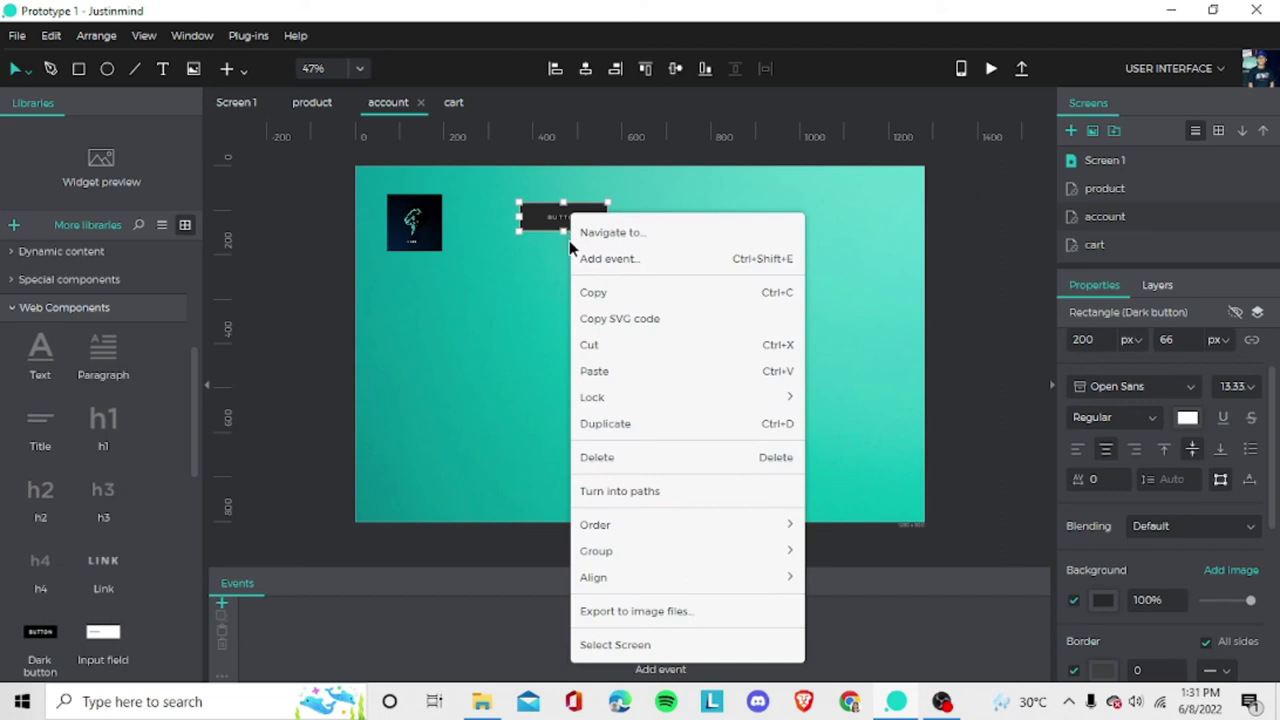
click(599, 298)
drag(607, 218, 763, 223)
key(ctrl+z)
key(ctrl+v)
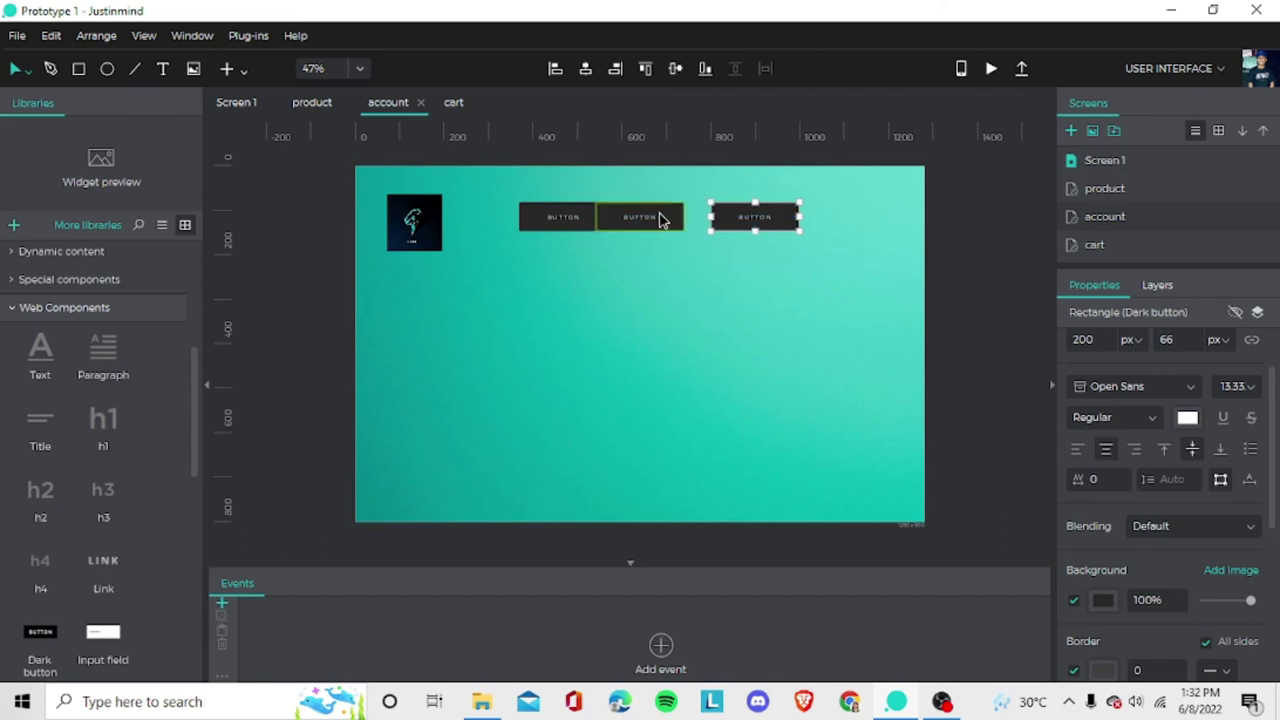
drag(660, 220, 673, 221)
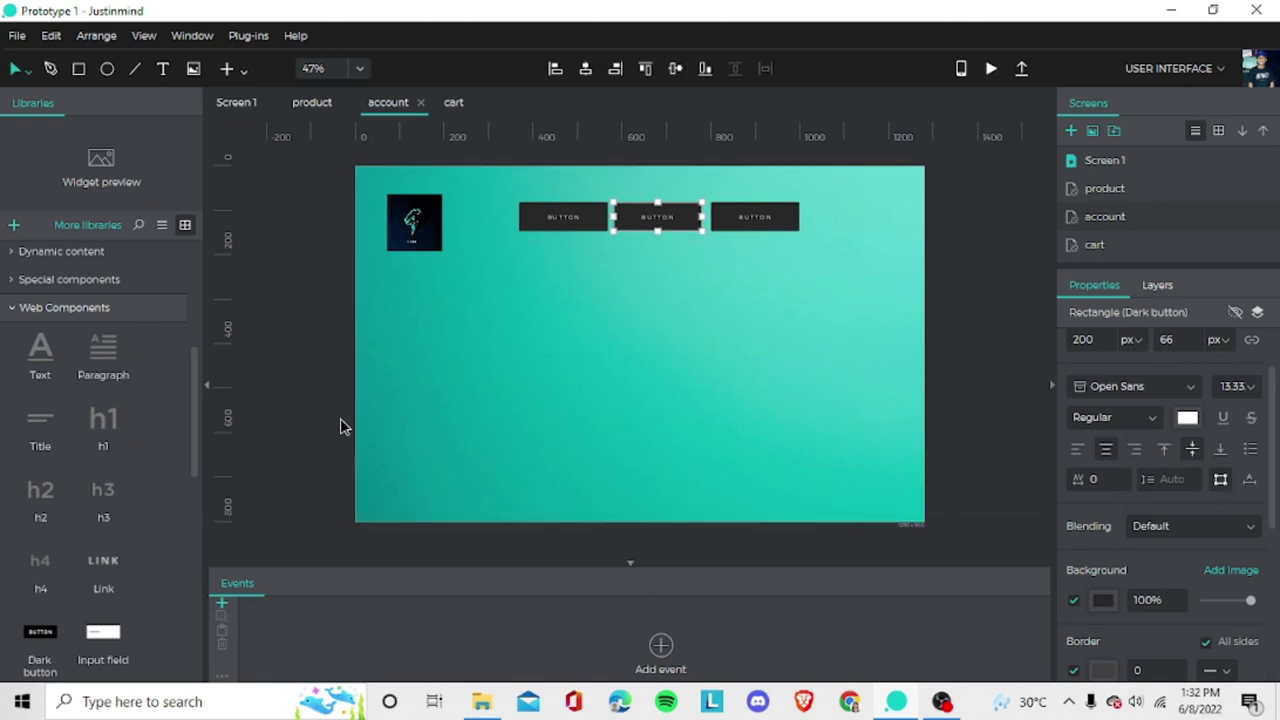
Label the three header buttons HOME, PRODUCT and ACCOUNT from left to right.
double_click(584, 216)
text(h)
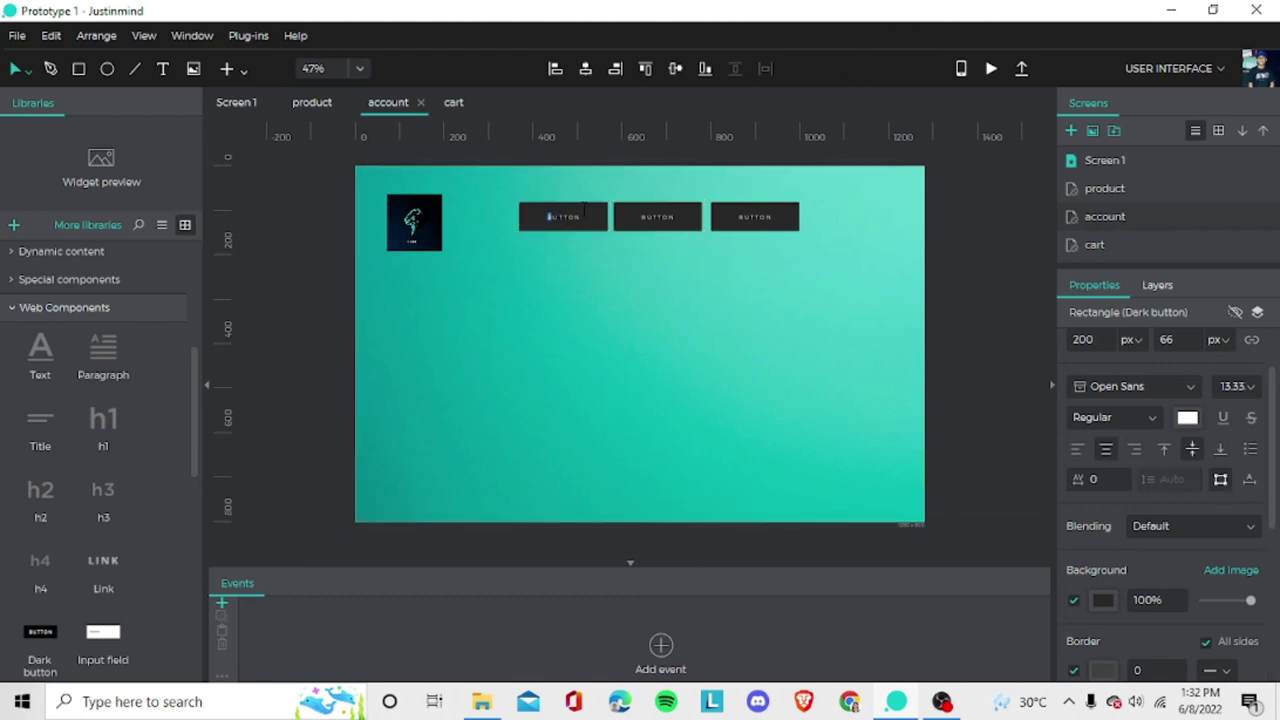
key(ctrl+z)
text(hi)
key(BackSpace)
key(BackSpace)
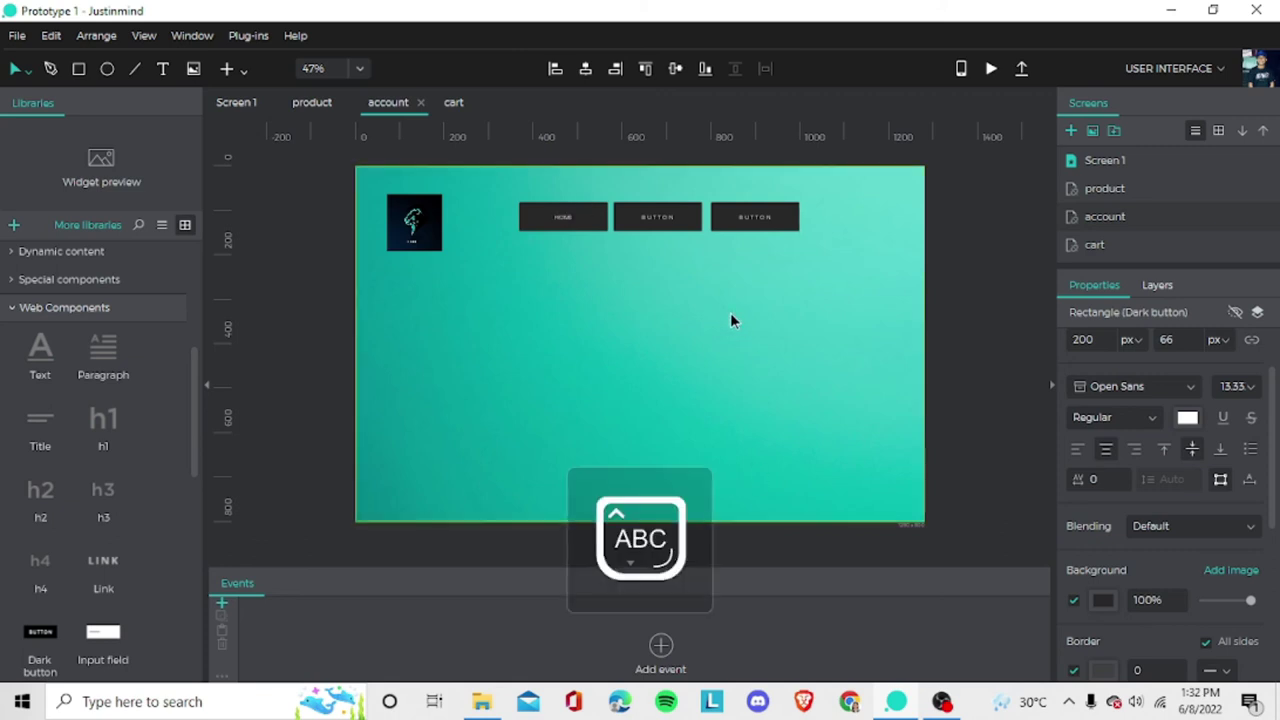
double_click(658, 222)
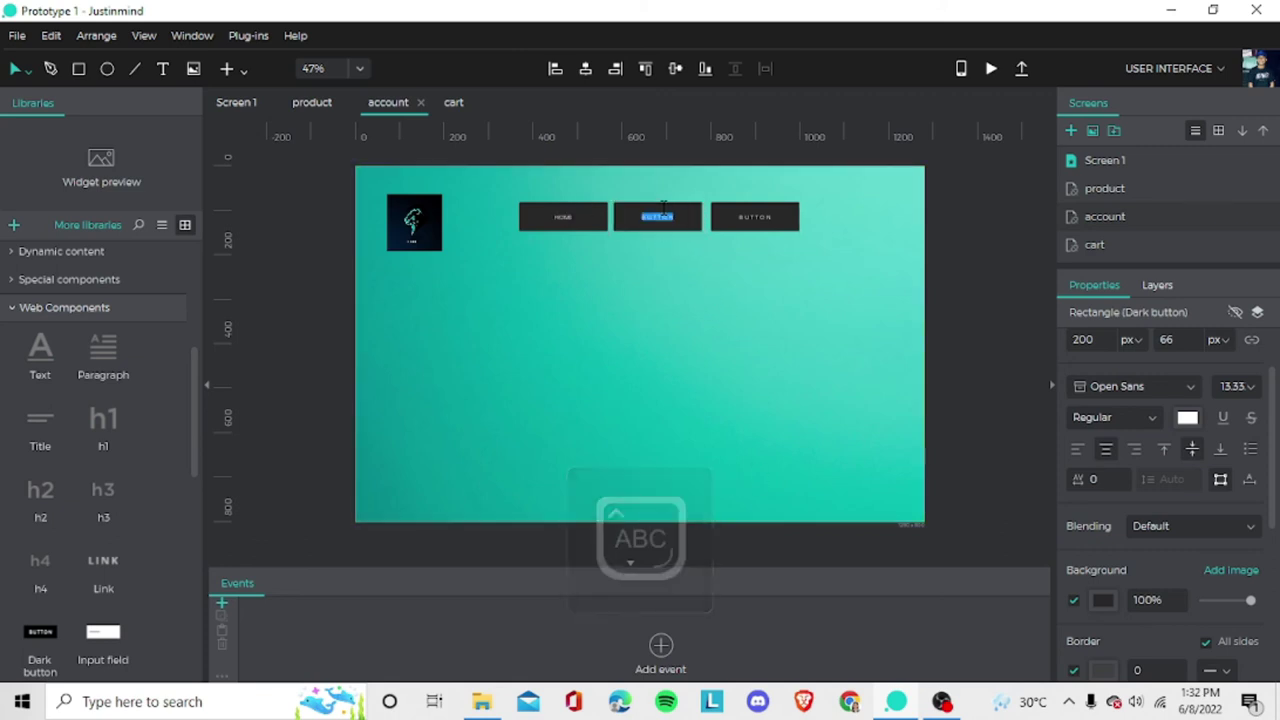
text(pr)
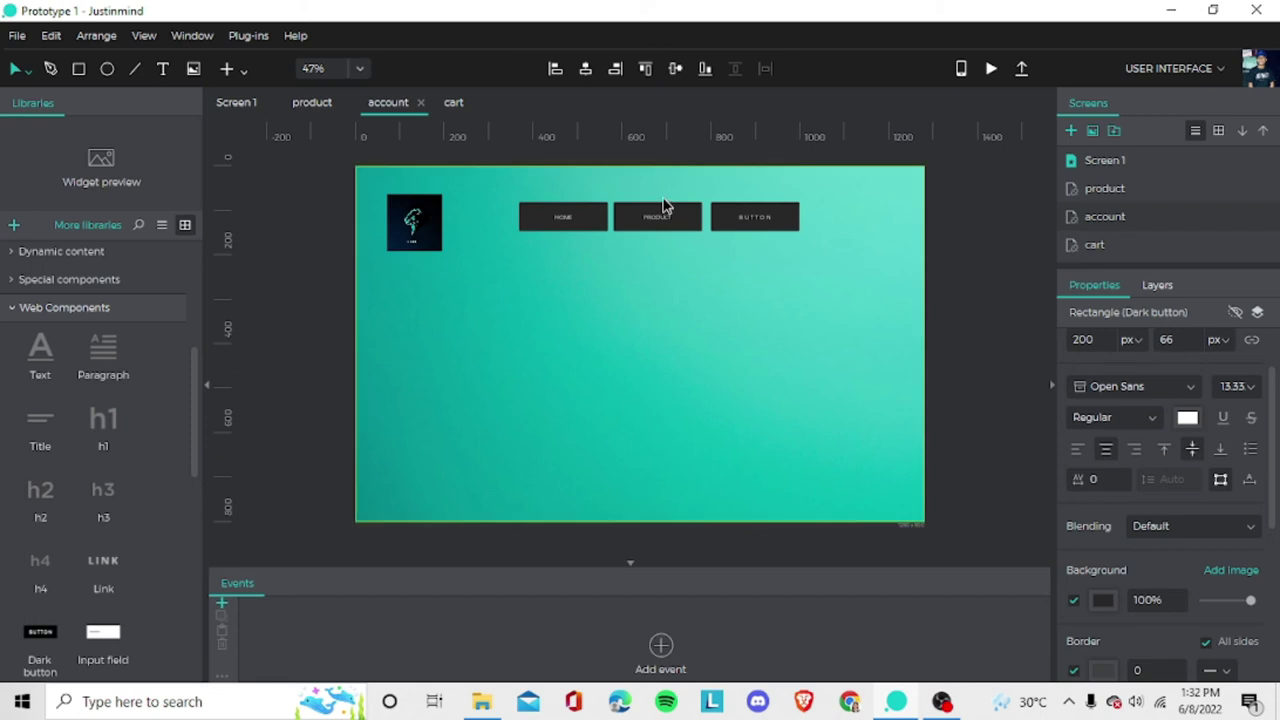
double_click(755, 217)
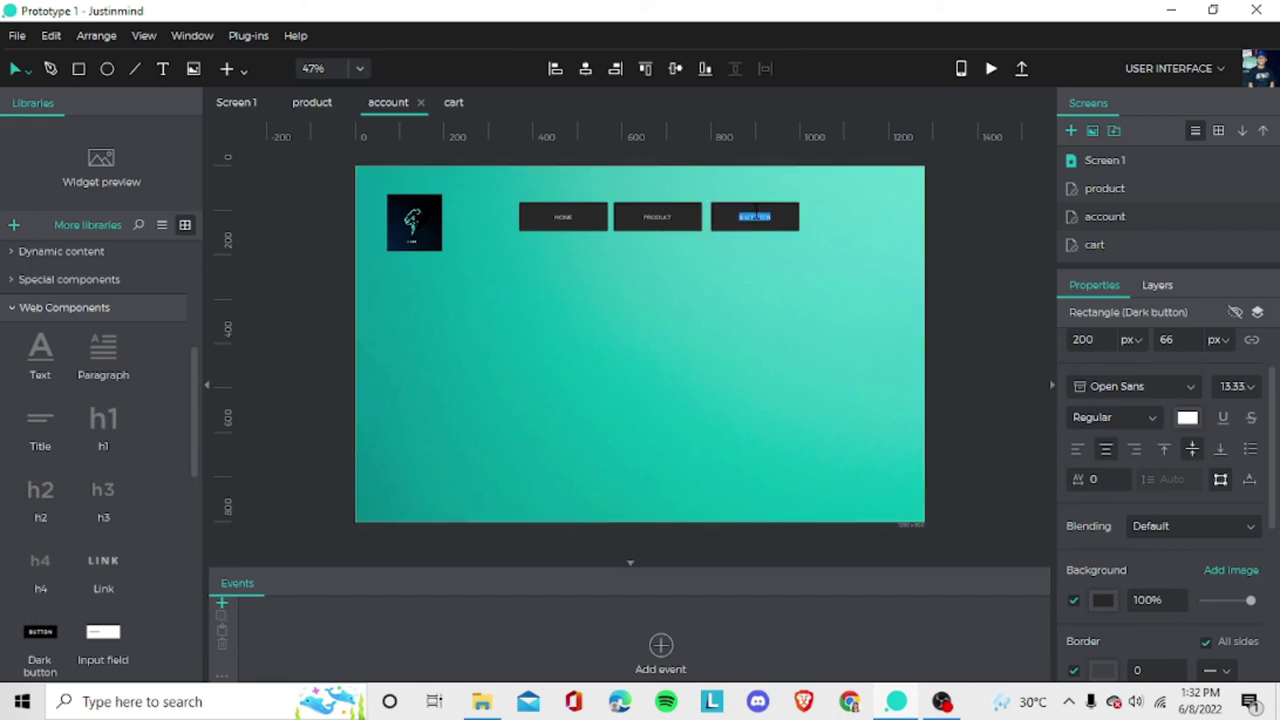
text(ac)
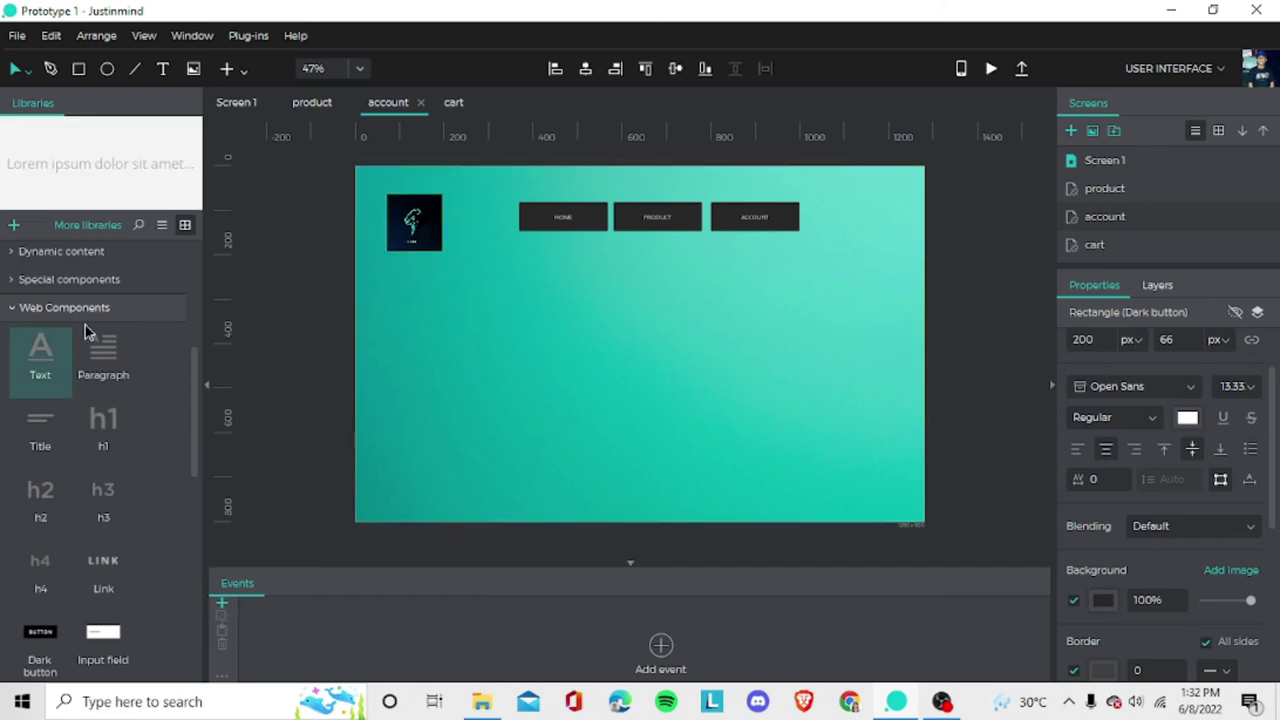
Add a 100 by 100 px image at the header's right end and fill it with the shopping-cart logo picture.
scroll(85, 325, up, 5)
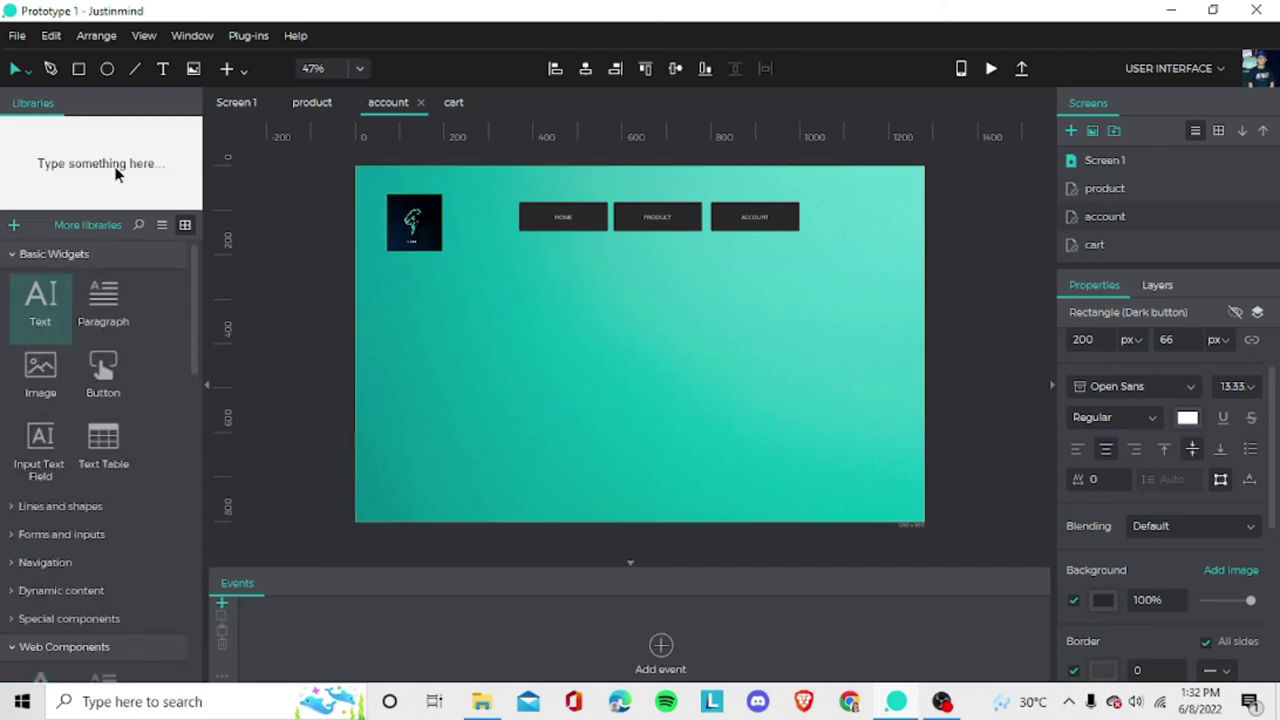
drag(45, 368, 851, 205)
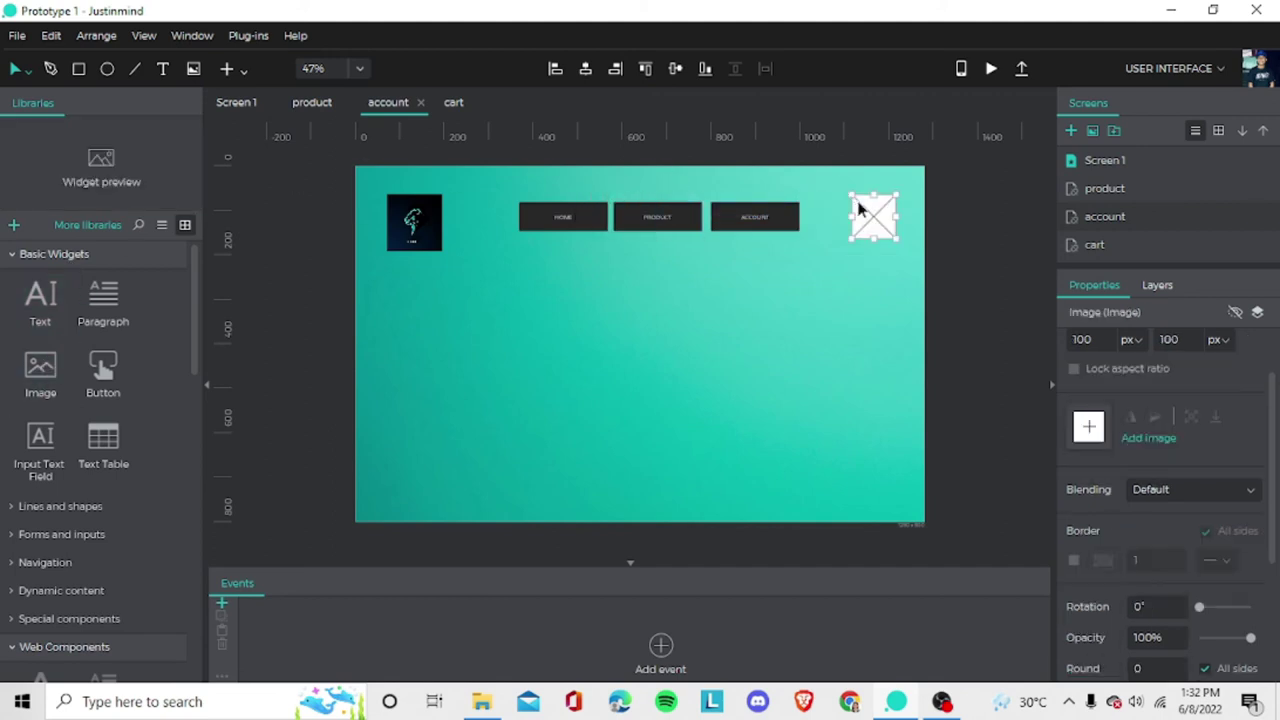
click(1146, 437)
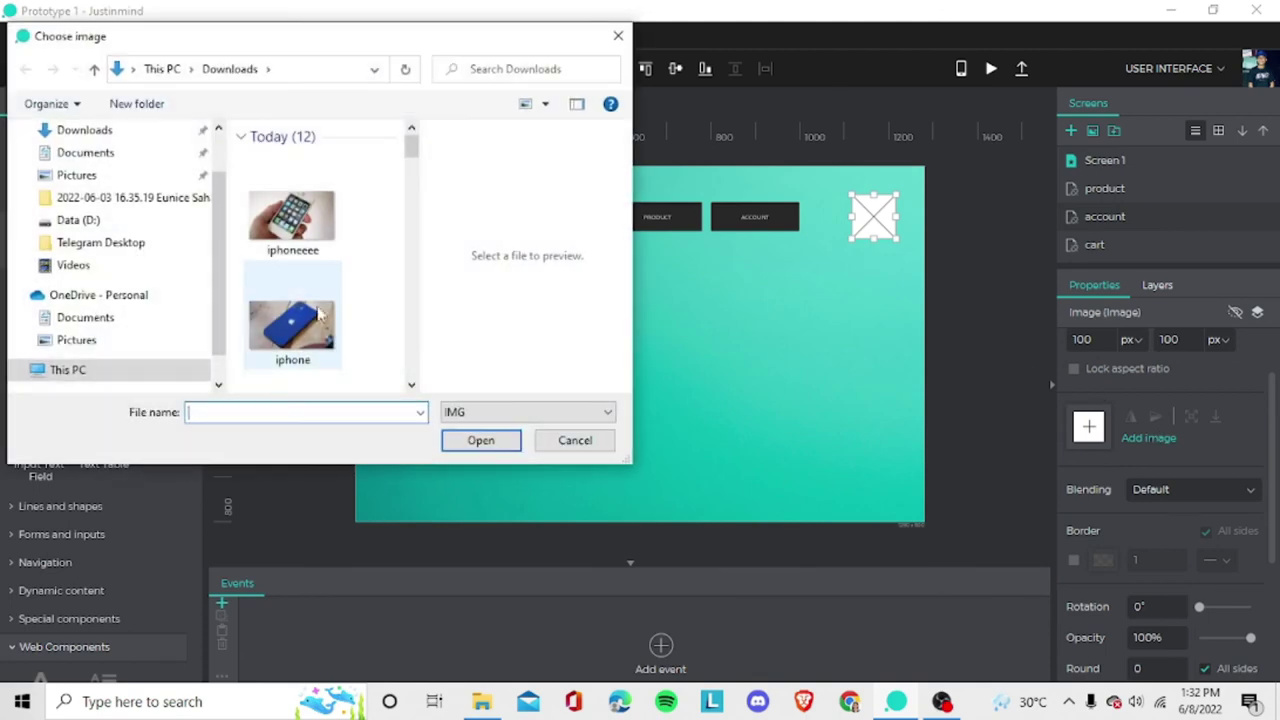
scroll(293, 300, down, 3)
click(293, 300)
click(466, 440)
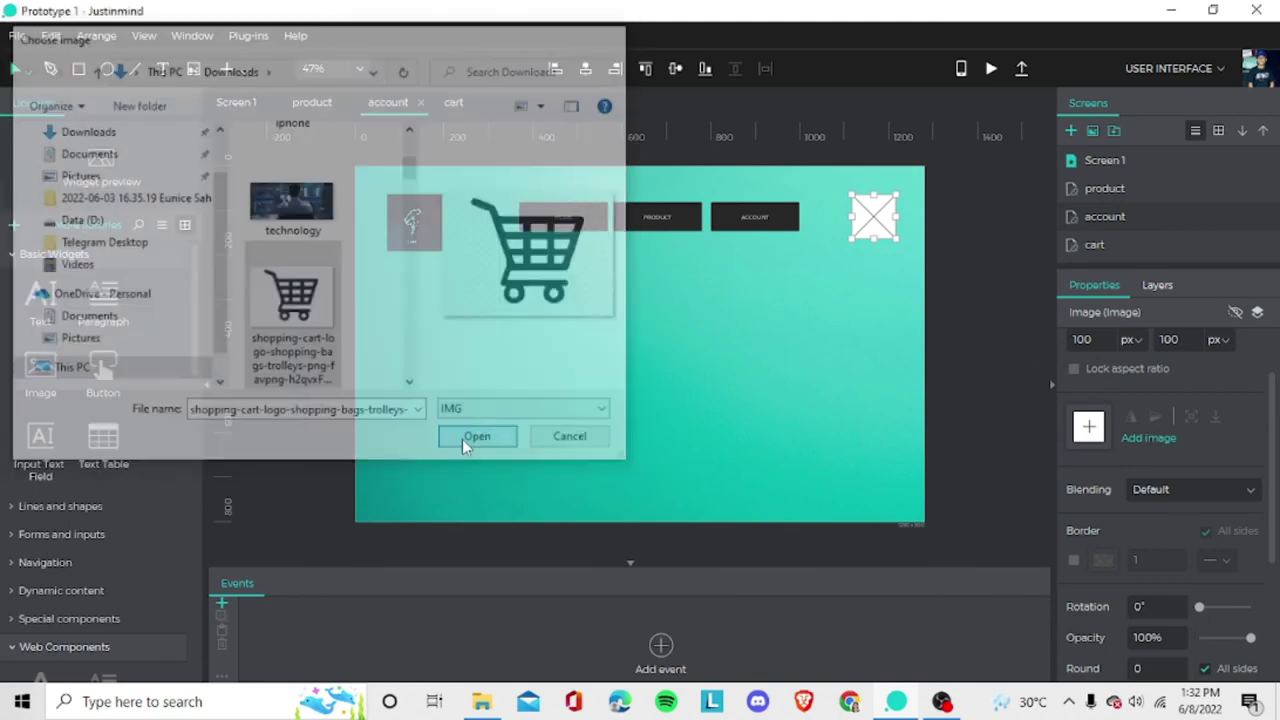
click(660, 393)
click(840, 260)
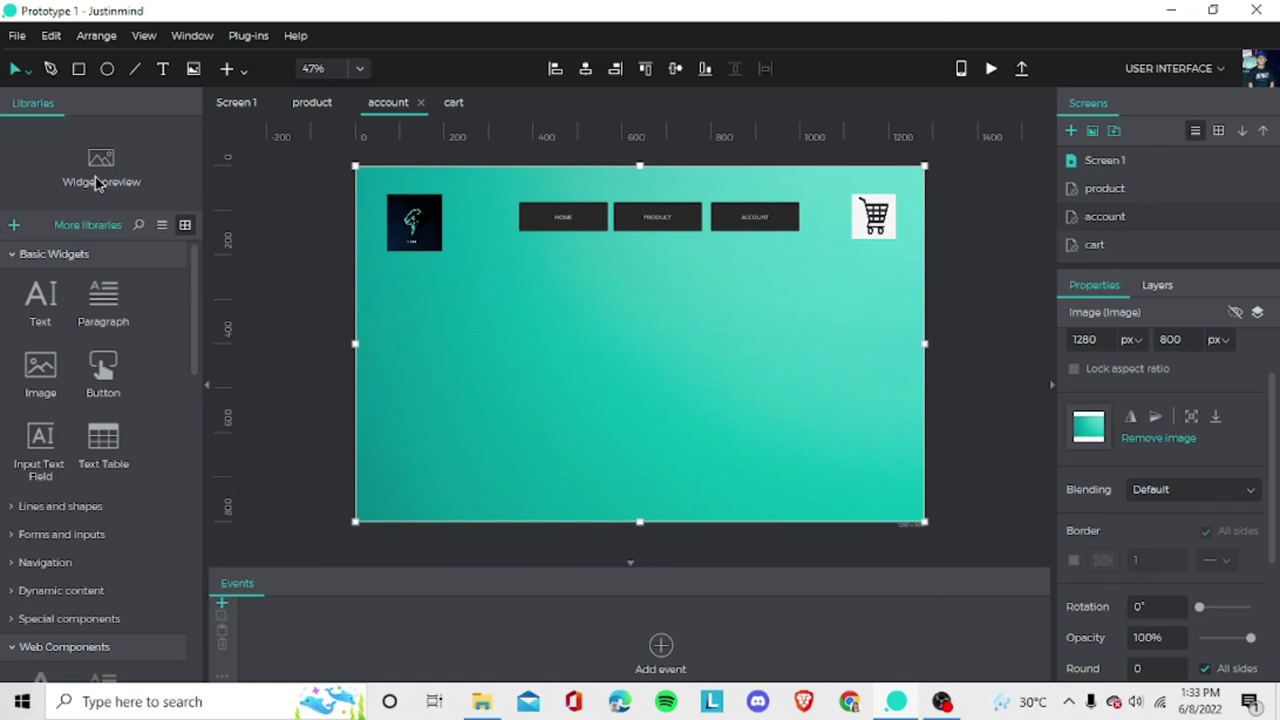
Place another image widget on the left side of the account screen, below the logo.
click(42, 295)
click(42, 355)
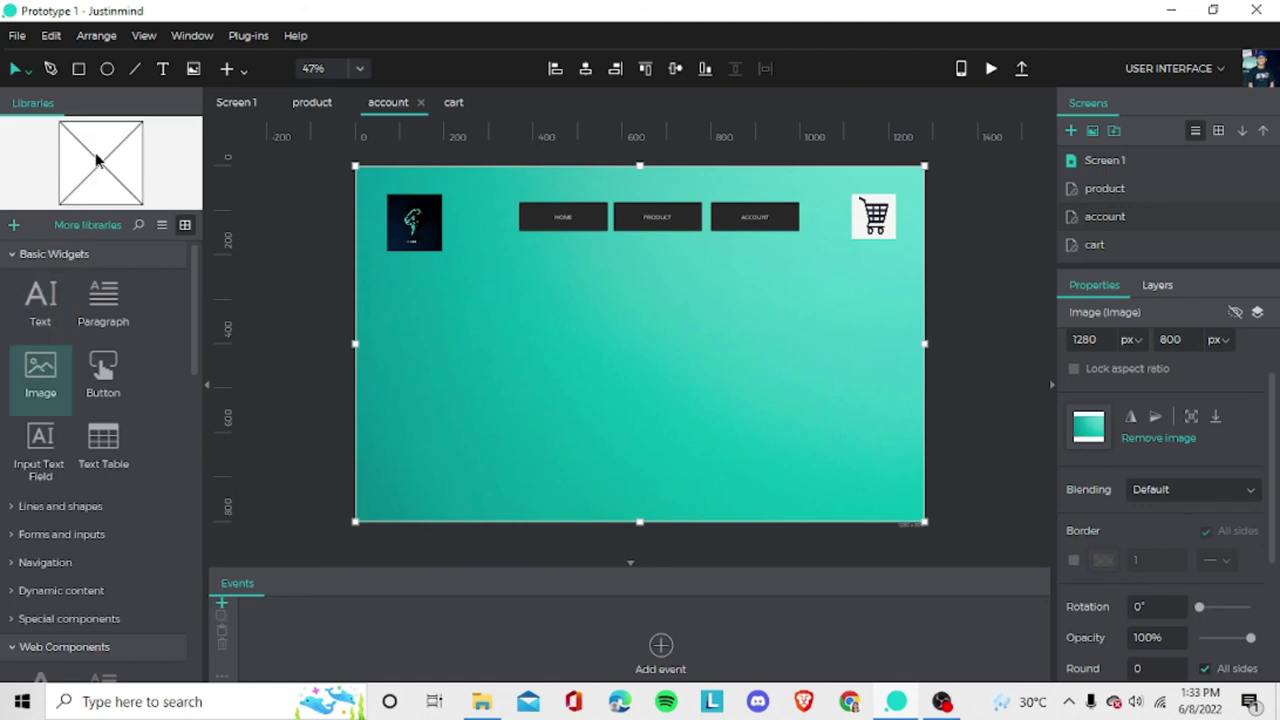
drag(97, 160, 437, 312)
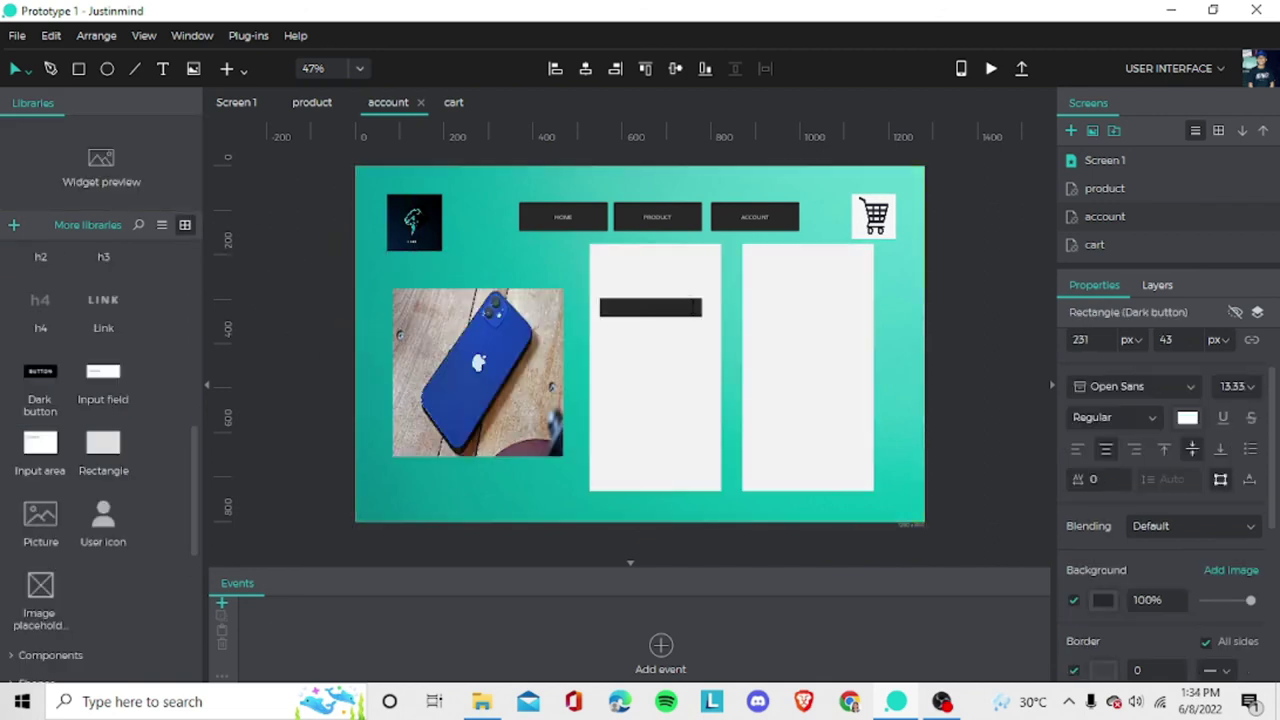
Duplicate the blank dark bar in the first light panel and place the copy directly below the original.
click(704, 314)
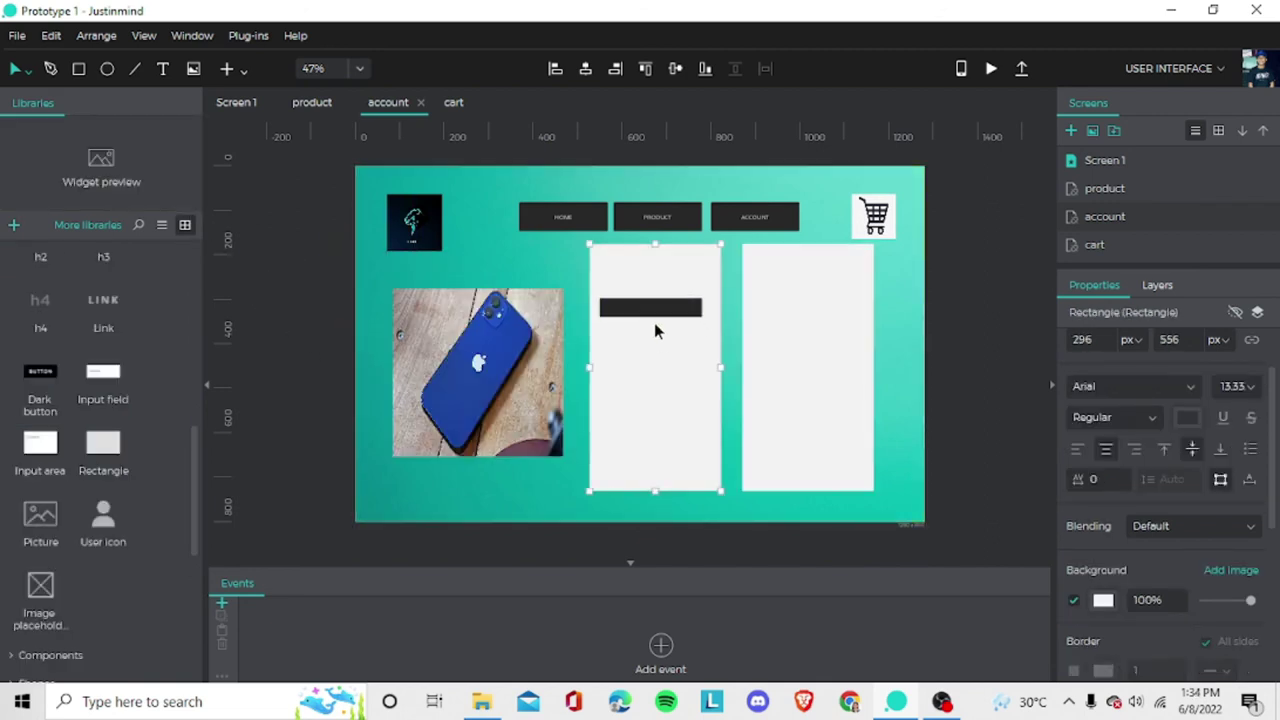
click(655, 309)
right_click(656, 310)
click(706, 314)
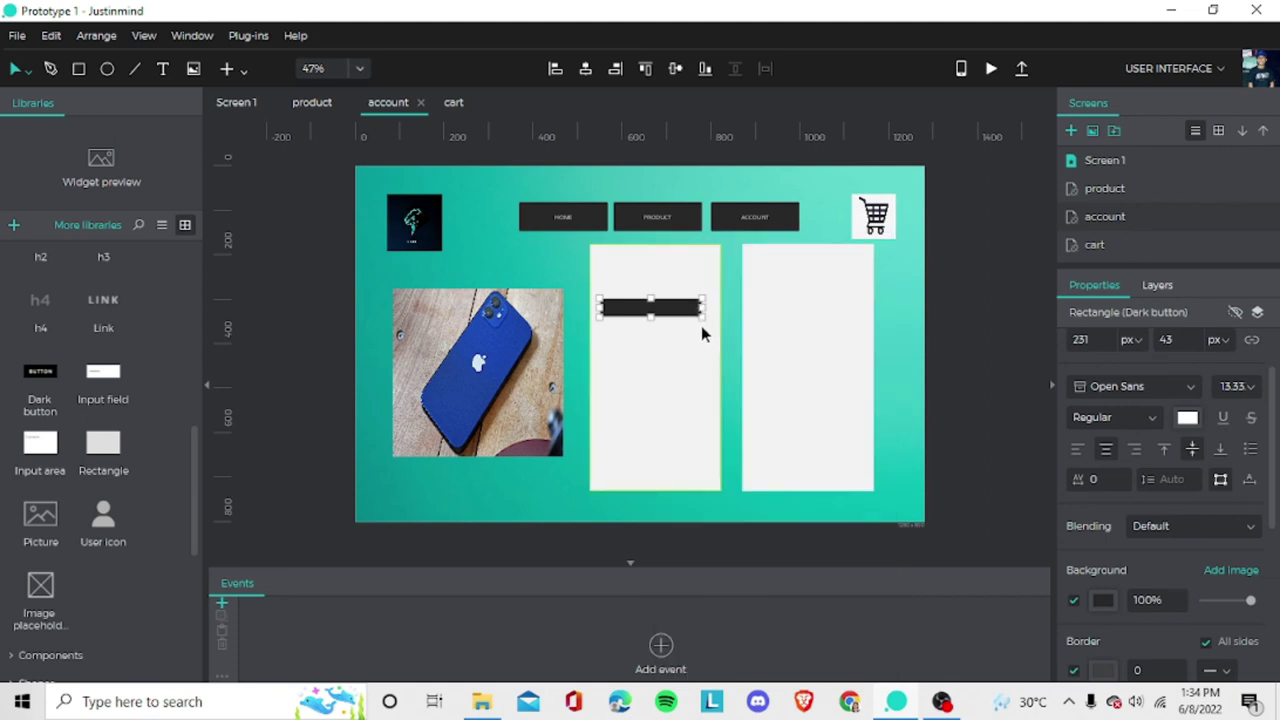
key(ctrl+v)
drag(666, 309, 680, 368)
click(690, 337)
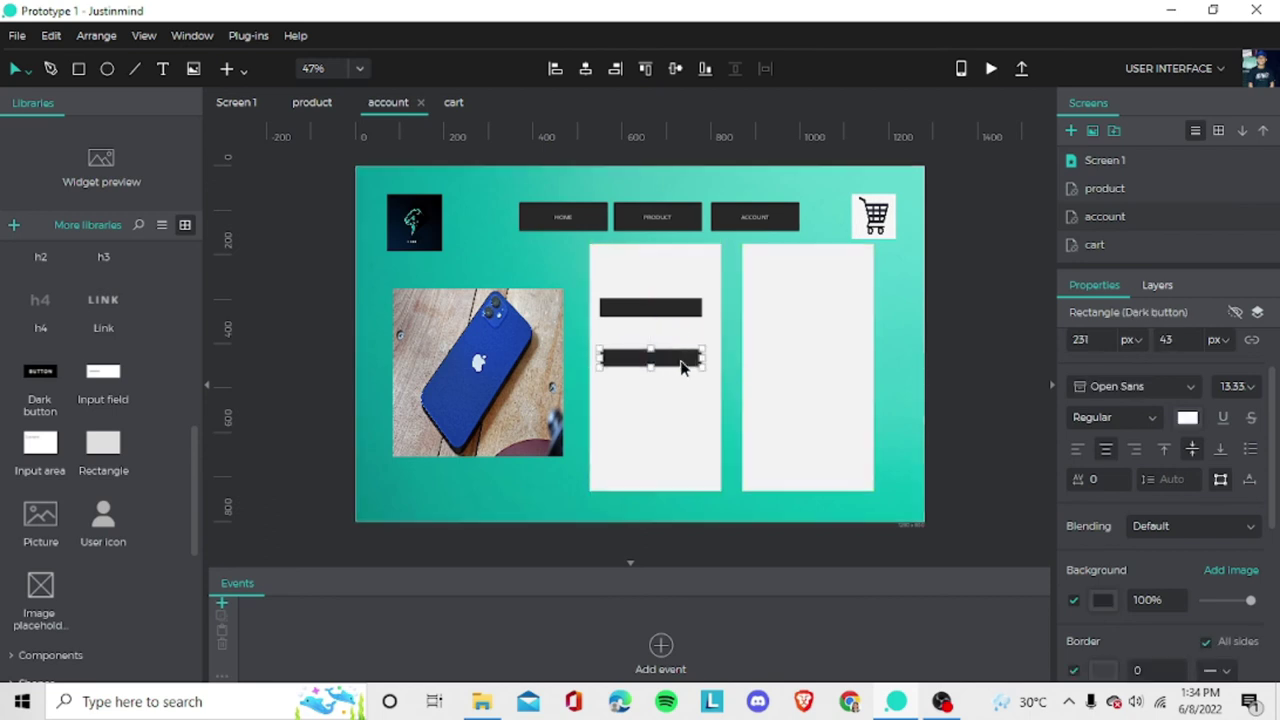
Paste four copies of the blank dark bar and stack them vertically in the second light panel.
click(770, 300)
key(ctrl+v)
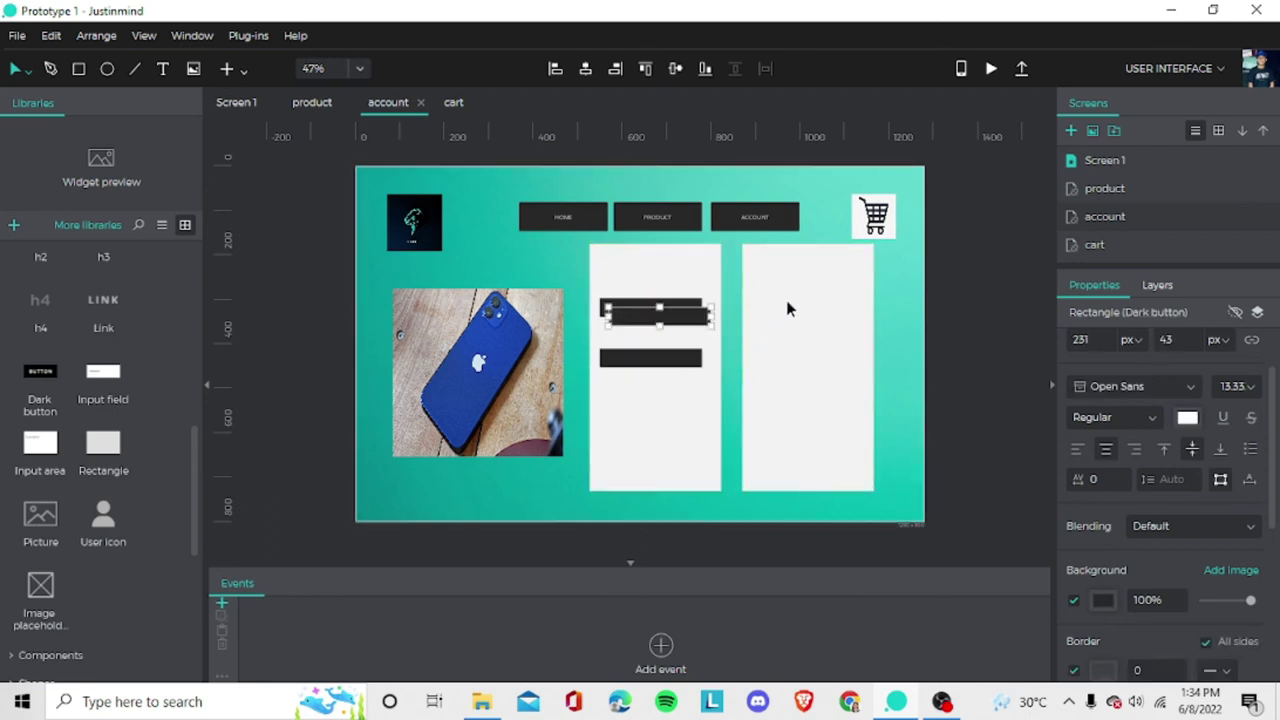
drag(690, 330, 812, 300)
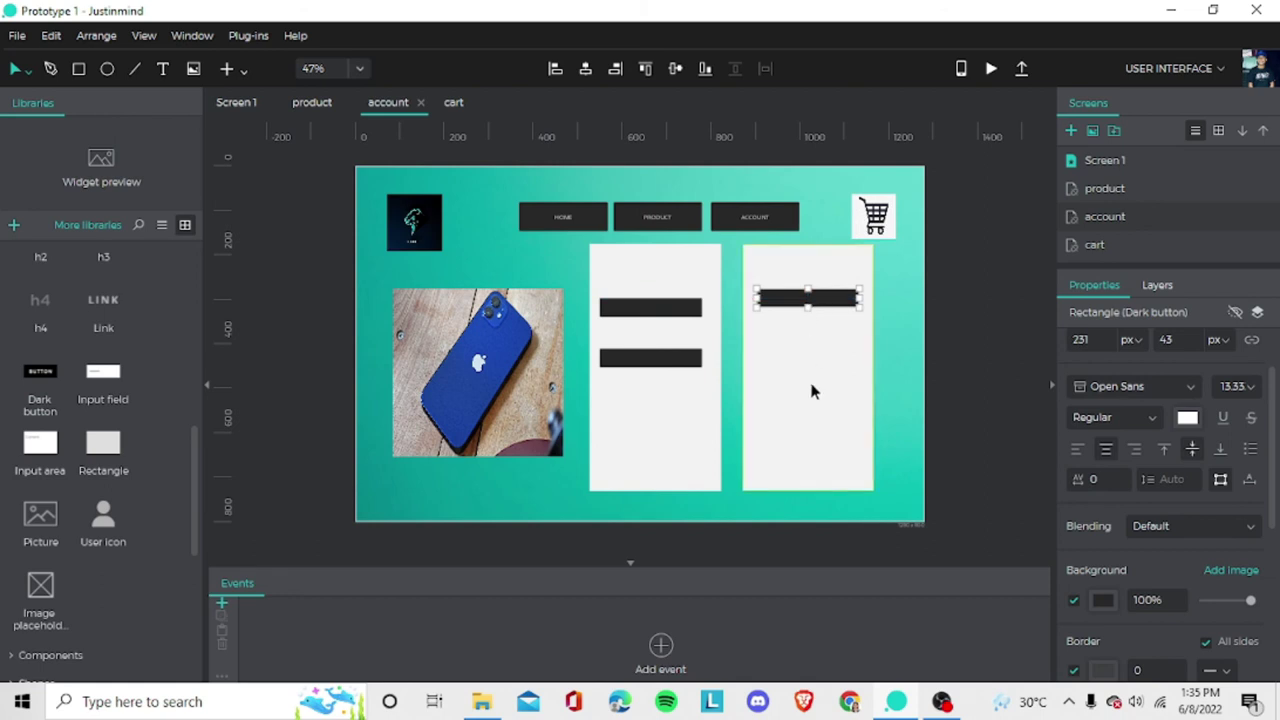
key(ctrl+v)
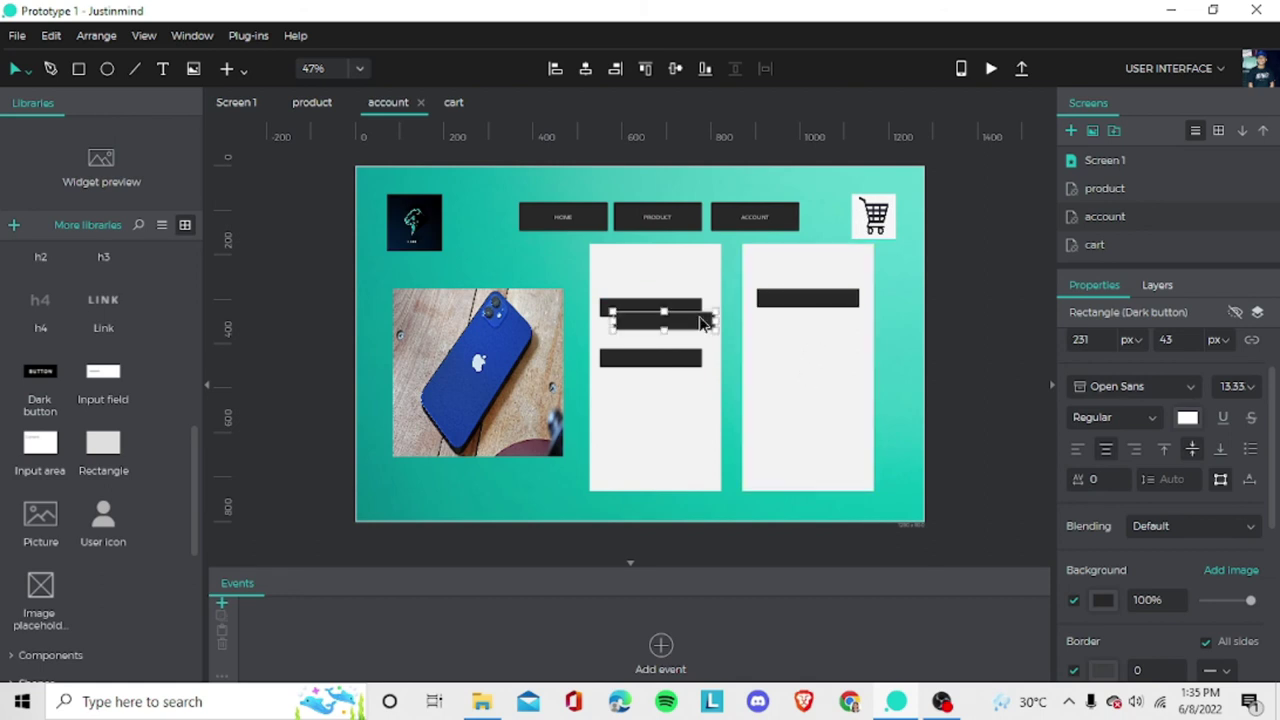
drag(687, 323, 828, 333)
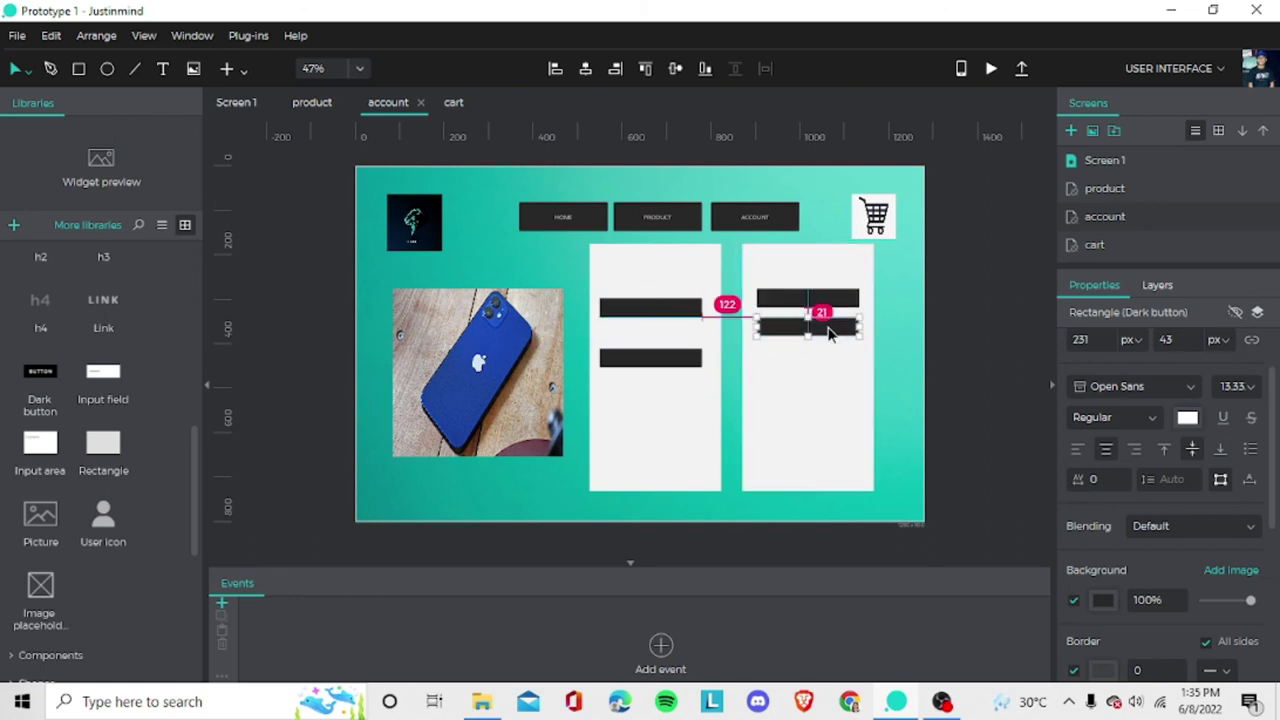
key(ctrl+v)
drag(657, 329, 803, 360)
key(ctrl+v)
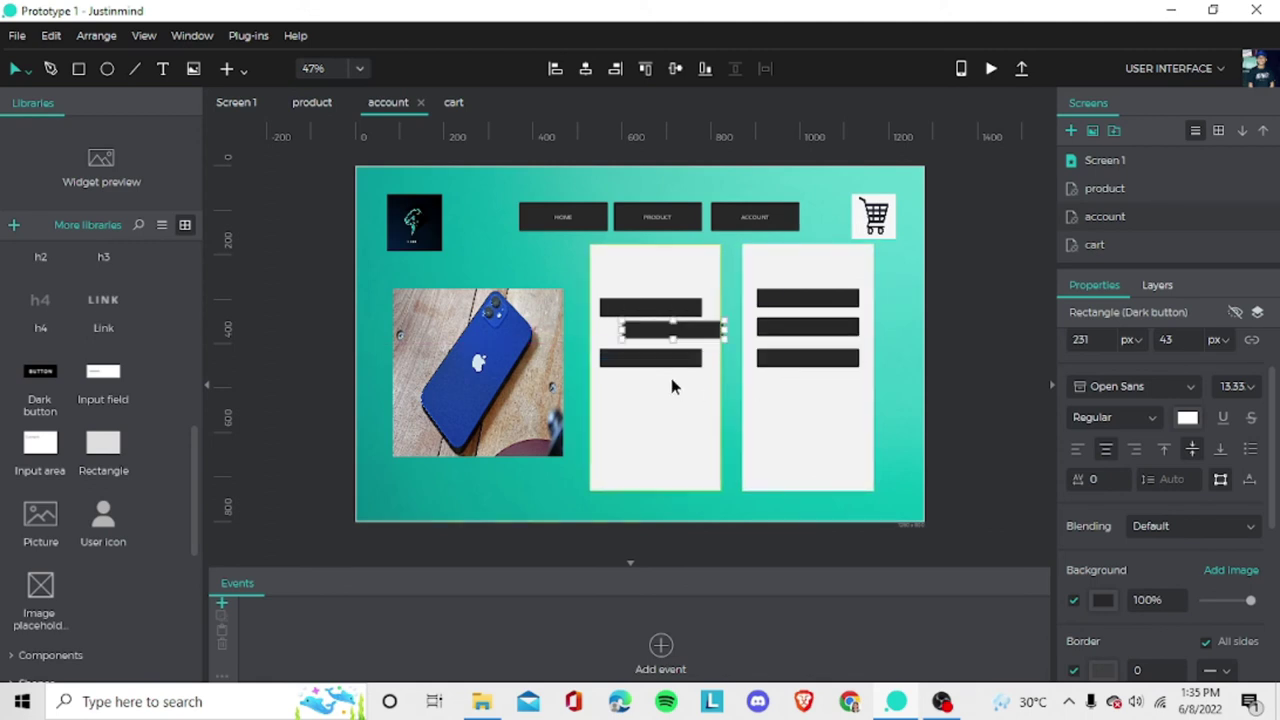
drag(675, 340, 811, 392)
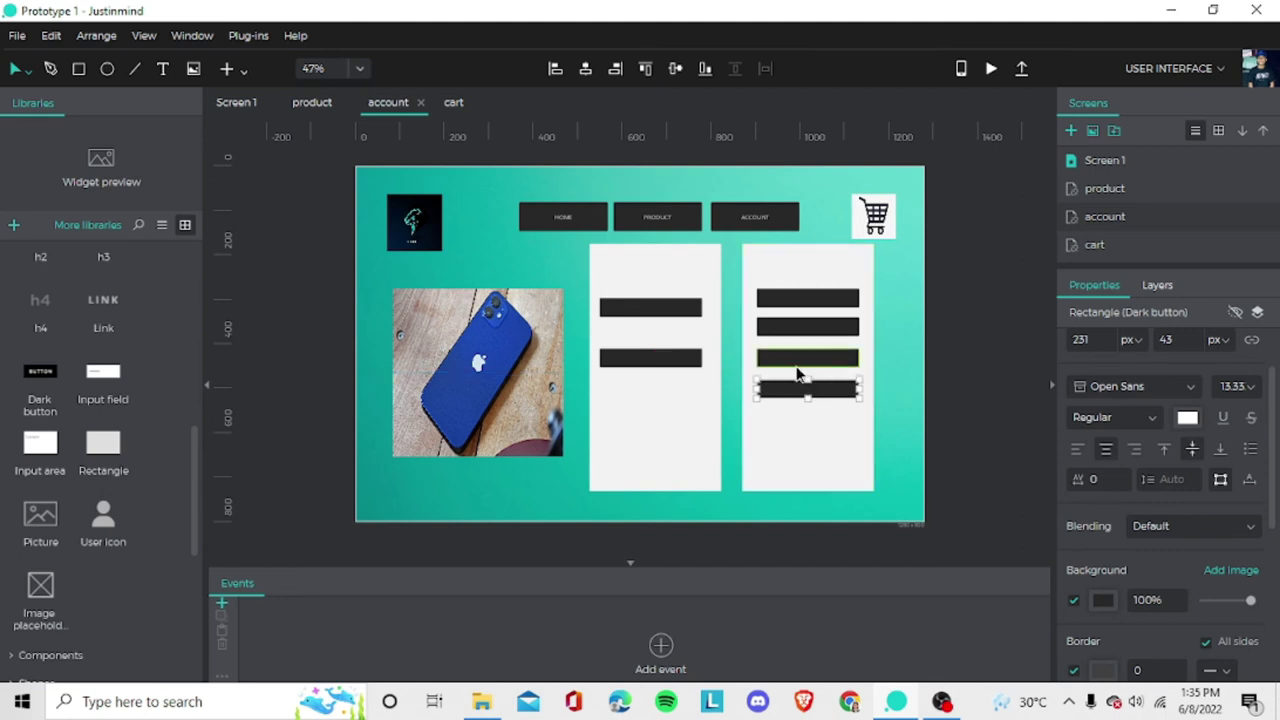
click(901, 316)
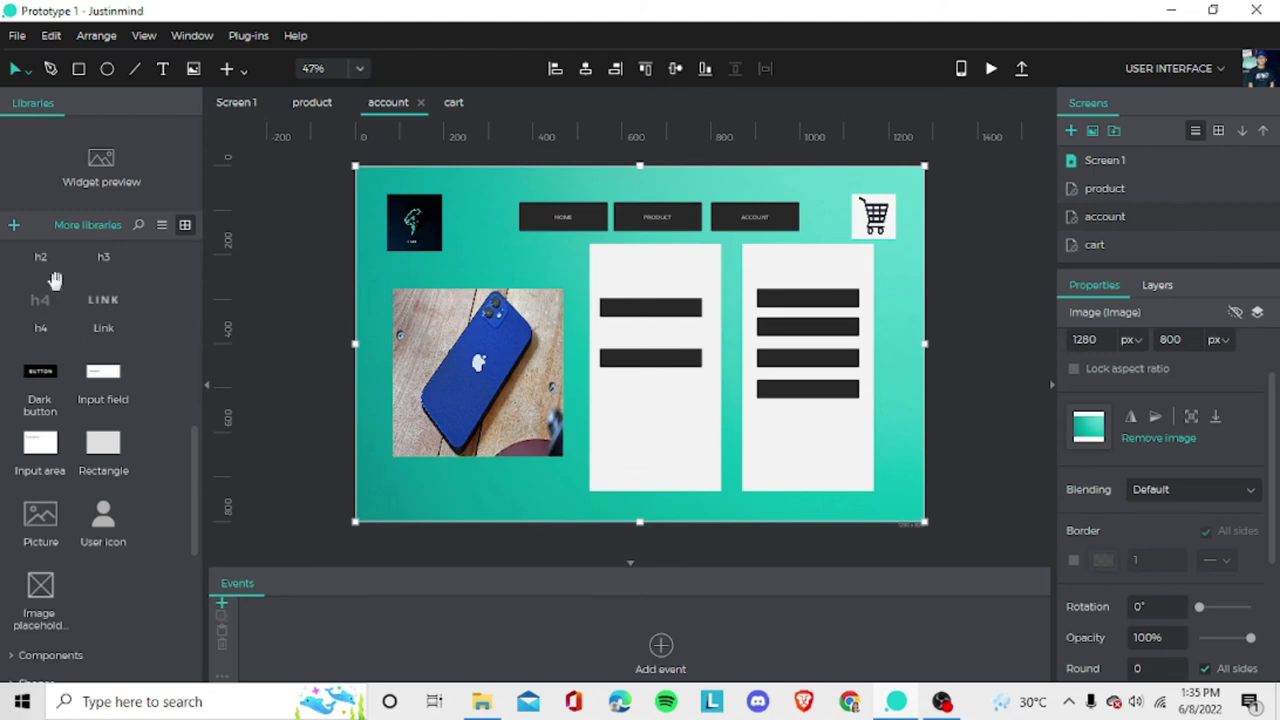
Add the text heading LOGIN above the bars in the first light panel with font size 20.
scroll(45, 295, up, 5)
scroll(40, 312, up, 6)
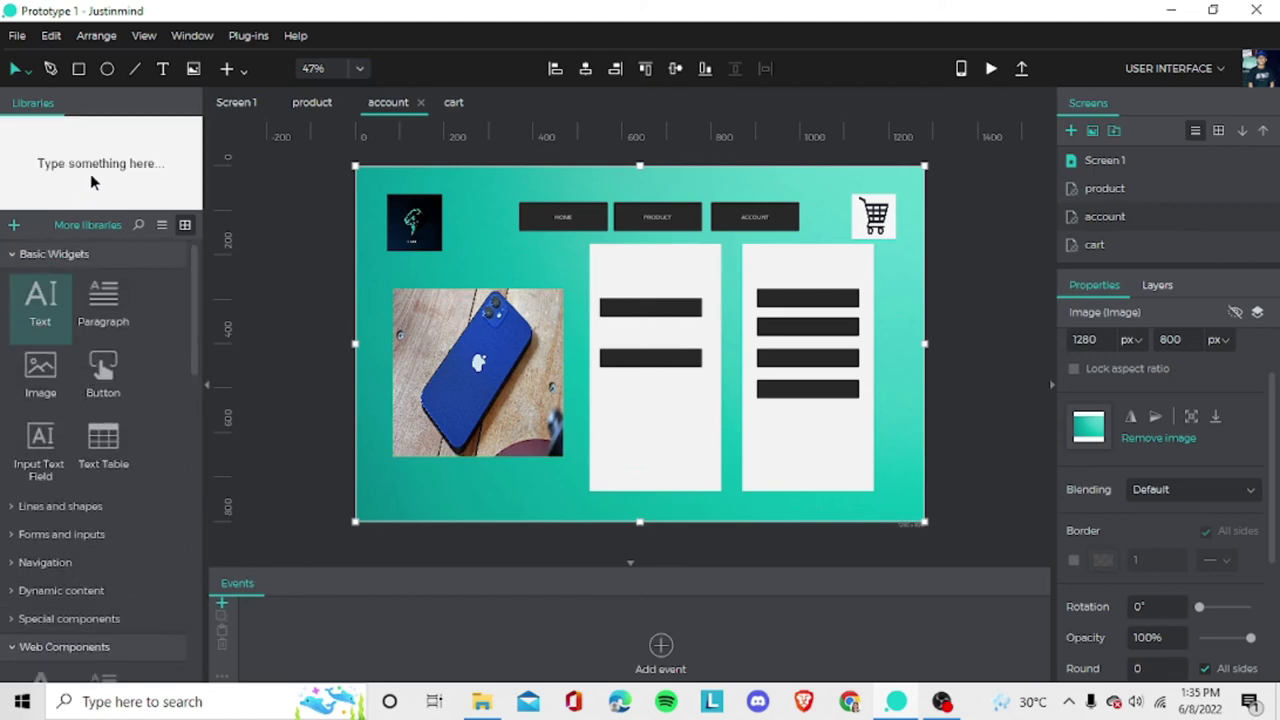
drag(62, 305, 620, 268)
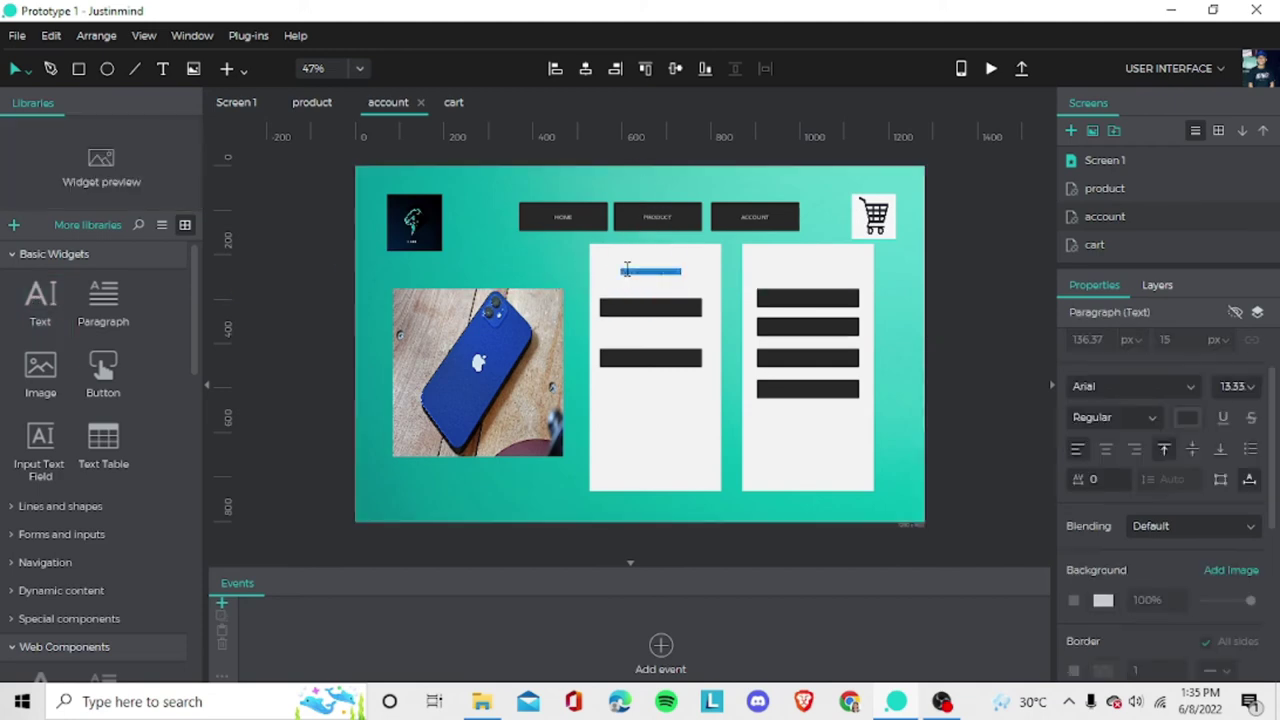
double_click(643, 268)
text(LOGIN)
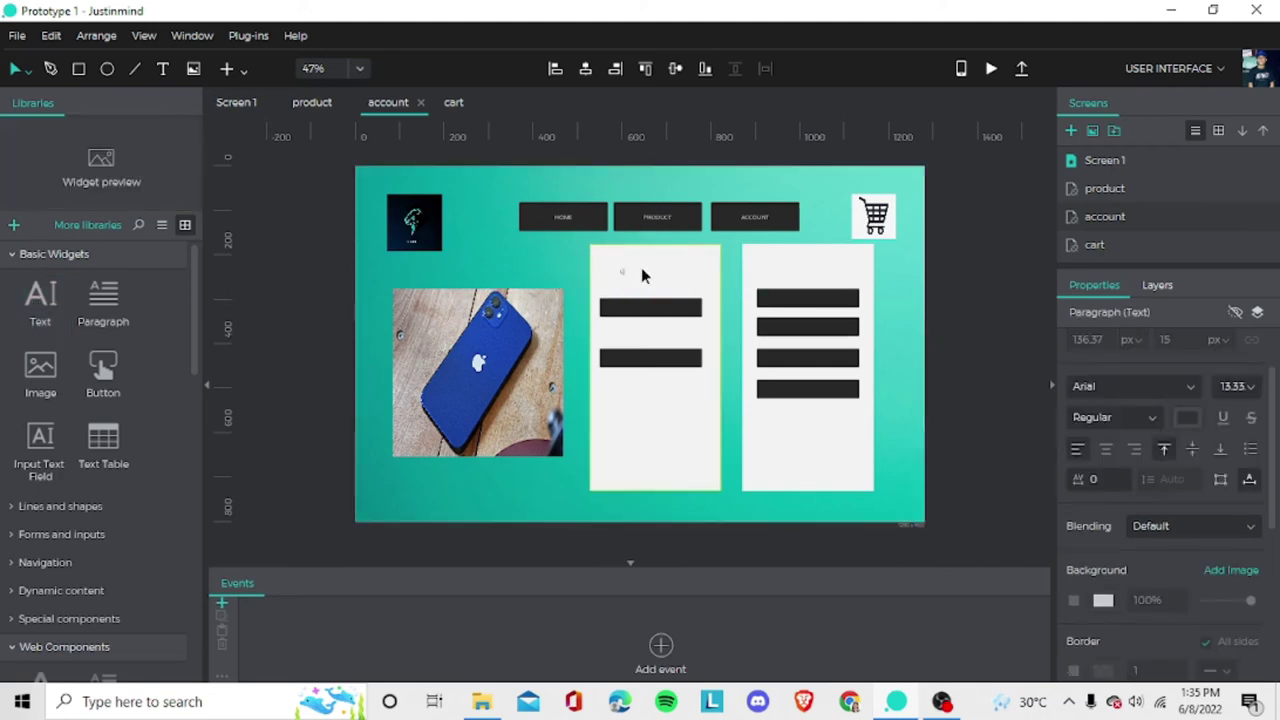
click(1255, 395)
click(1236, 505)
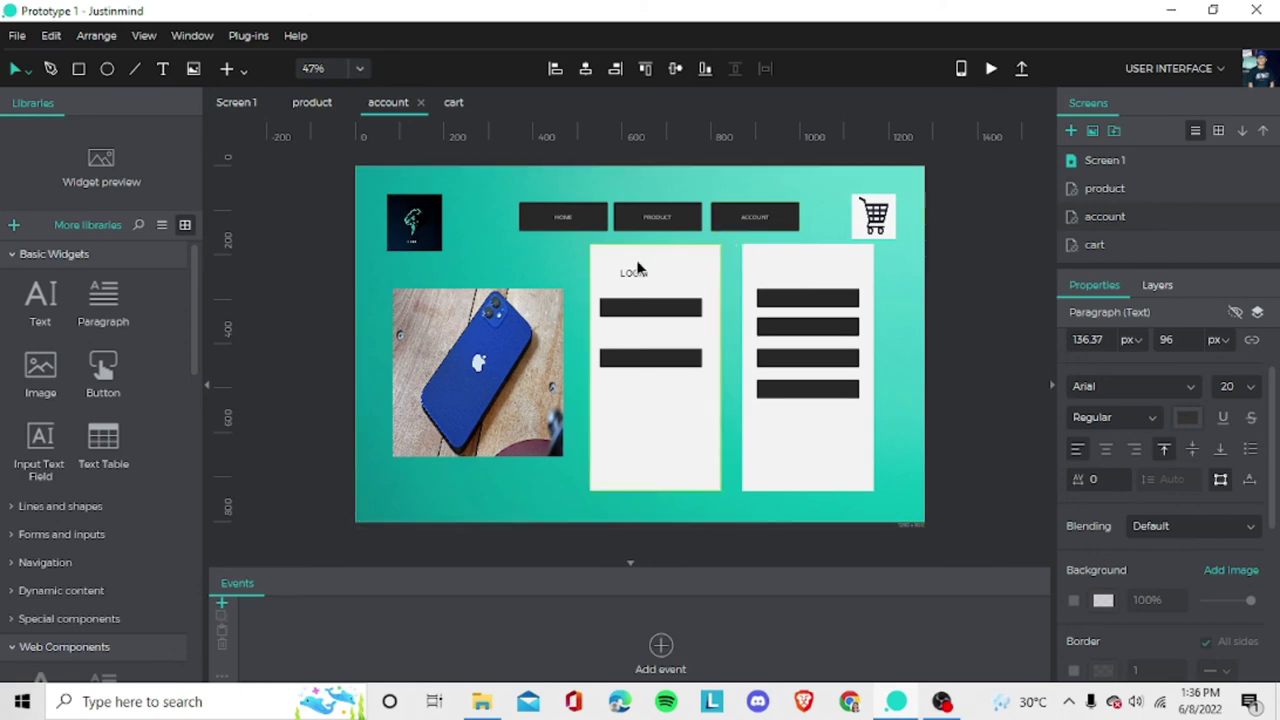
key(Escape)
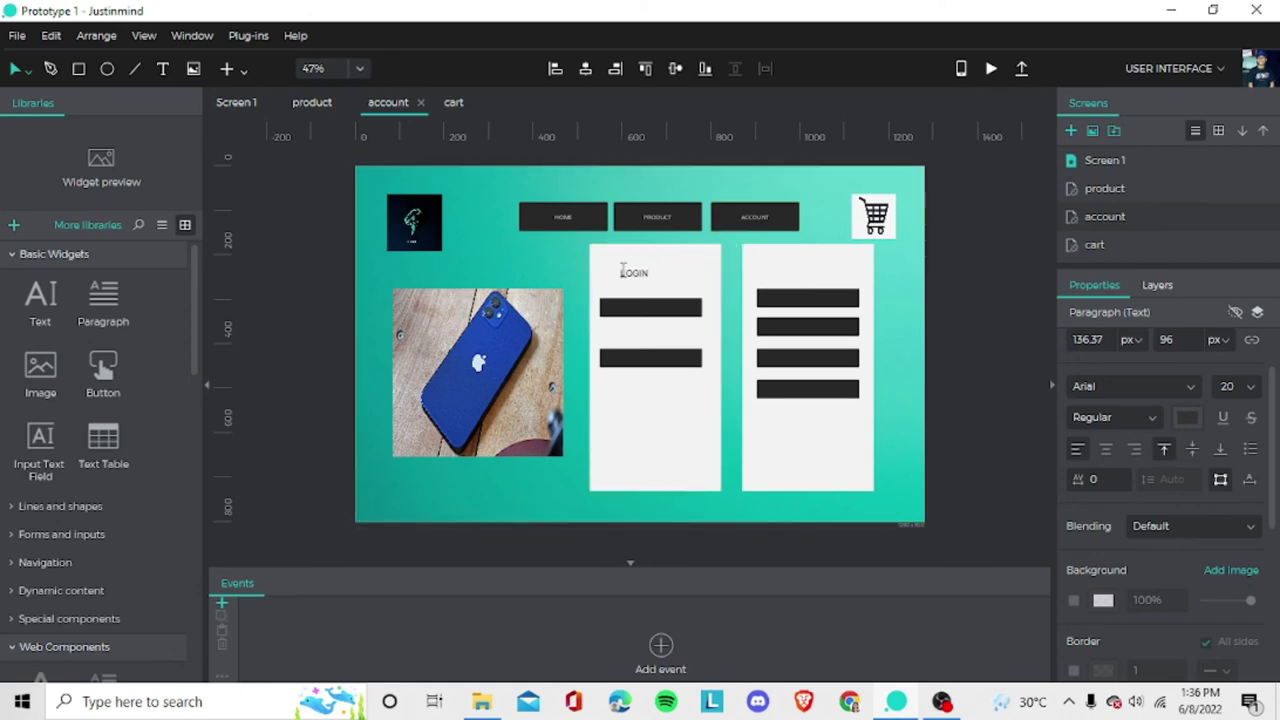
Add the text heading REGISTER above the four bars in the second light panel with font size 20.
click(783, 276)
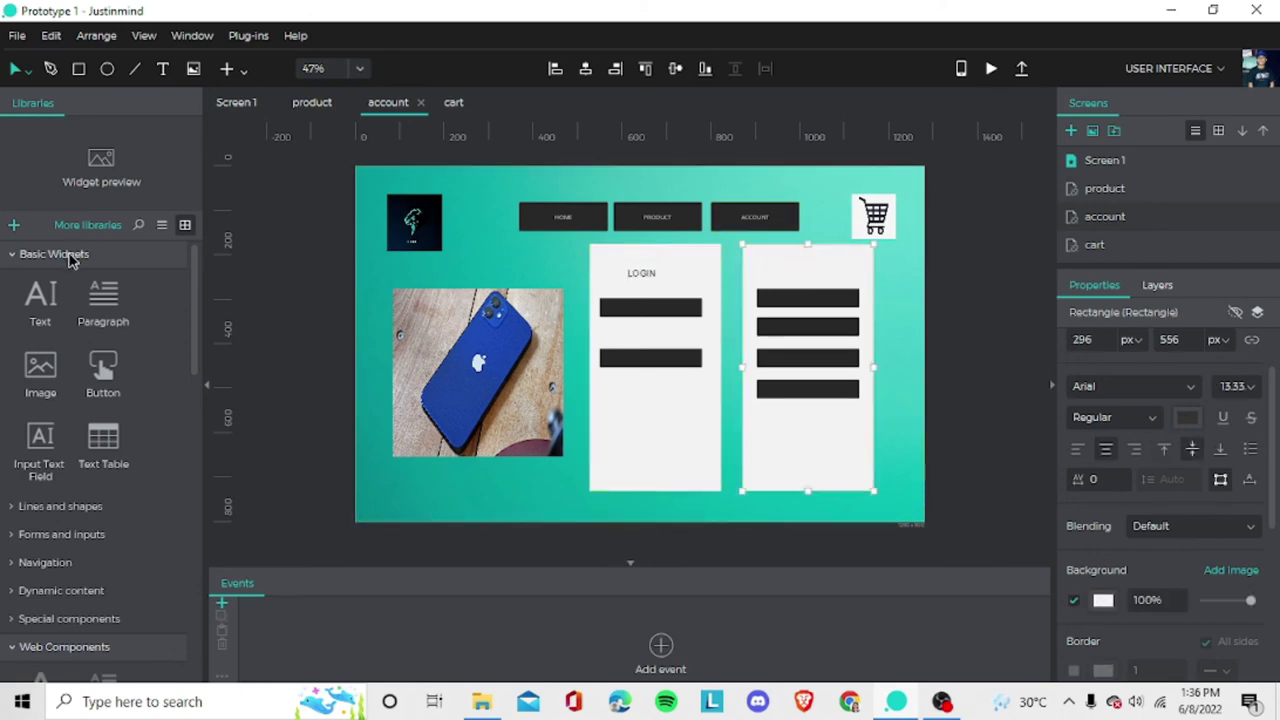
drag(45, 295, 800, 282)
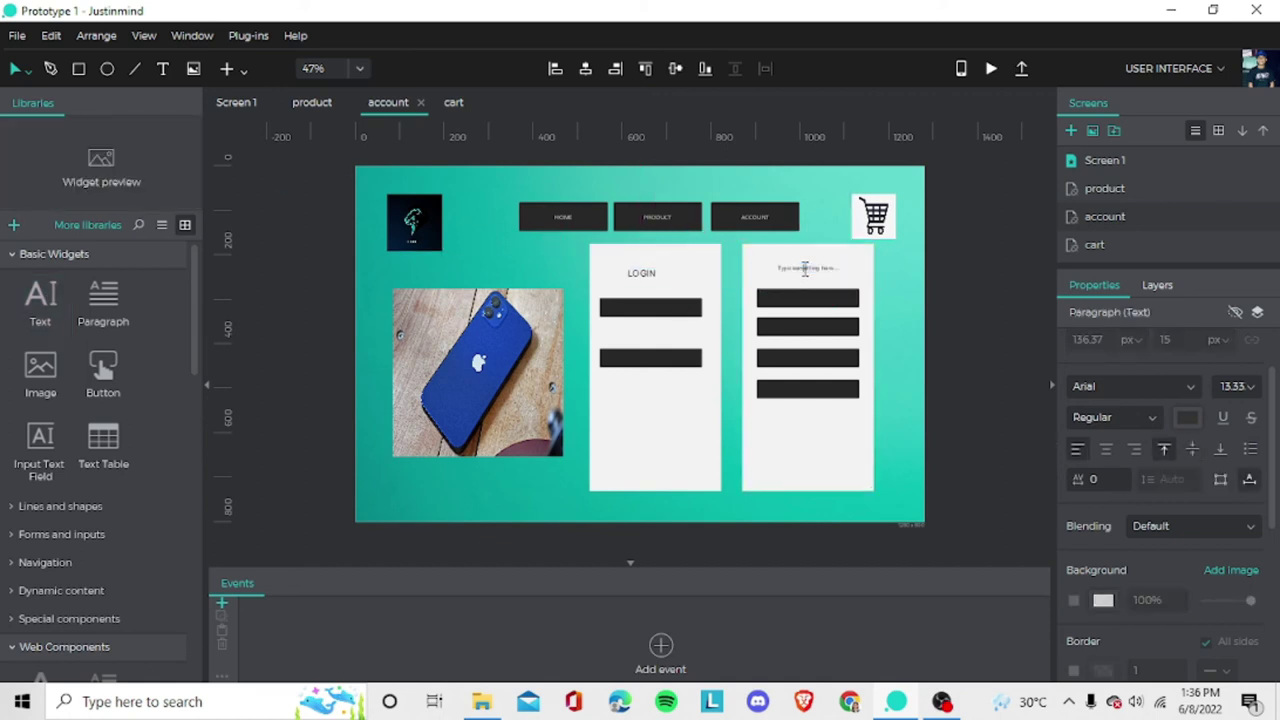
click(1250, 386)
click(1223, 456)
text(REGI)
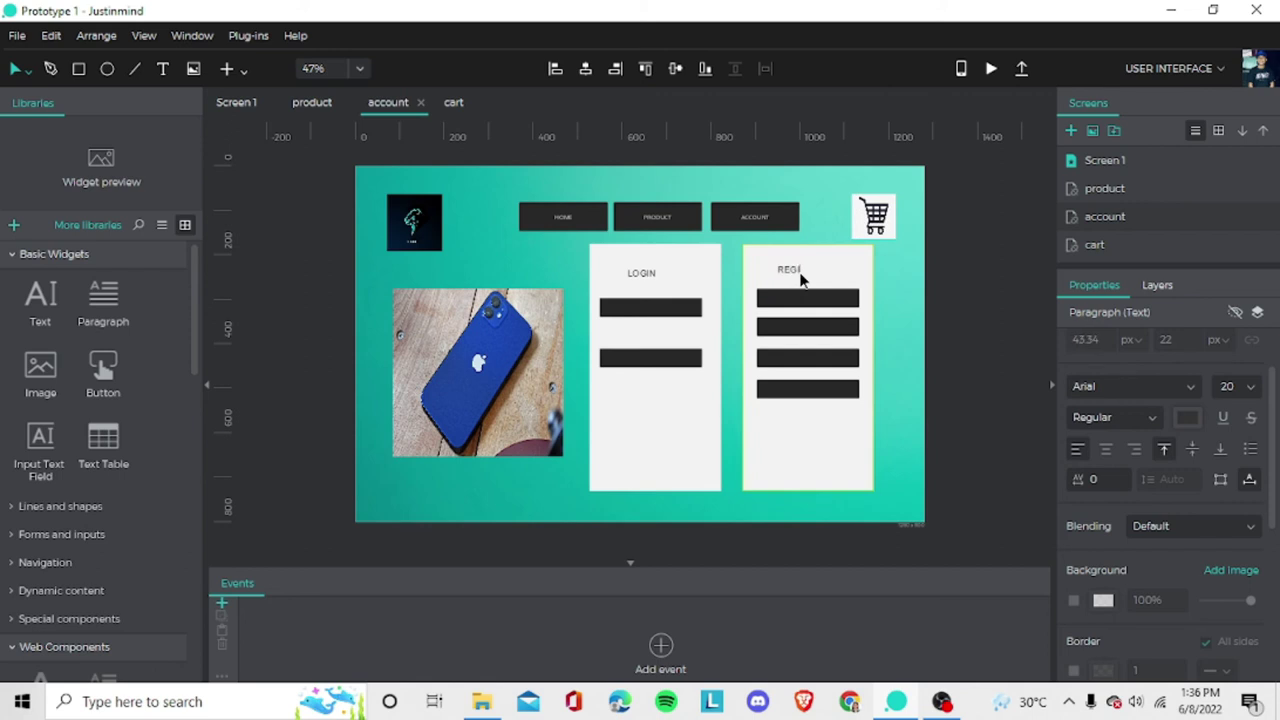
text(STER)
click(819, 418)
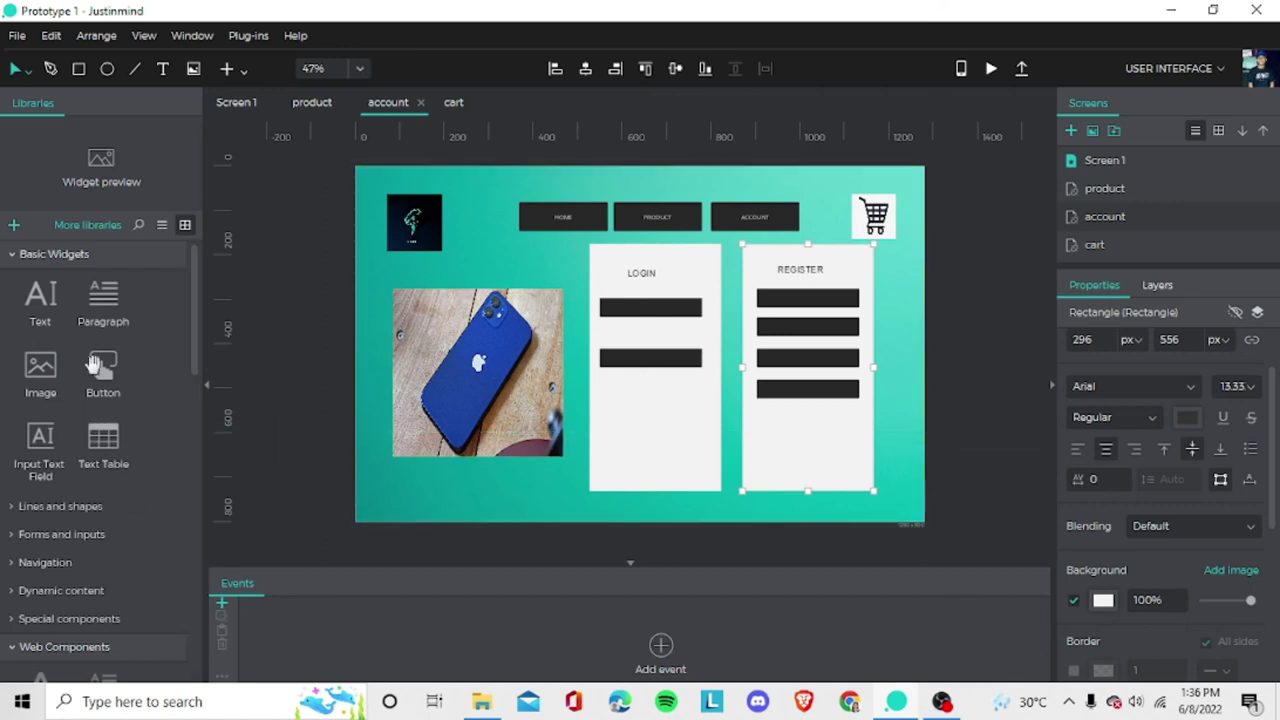
Add a small rectangle of about 134.5 by 56.57 px near the bottom of the LOGIN panel.
scroll(85, 537, down, 3)
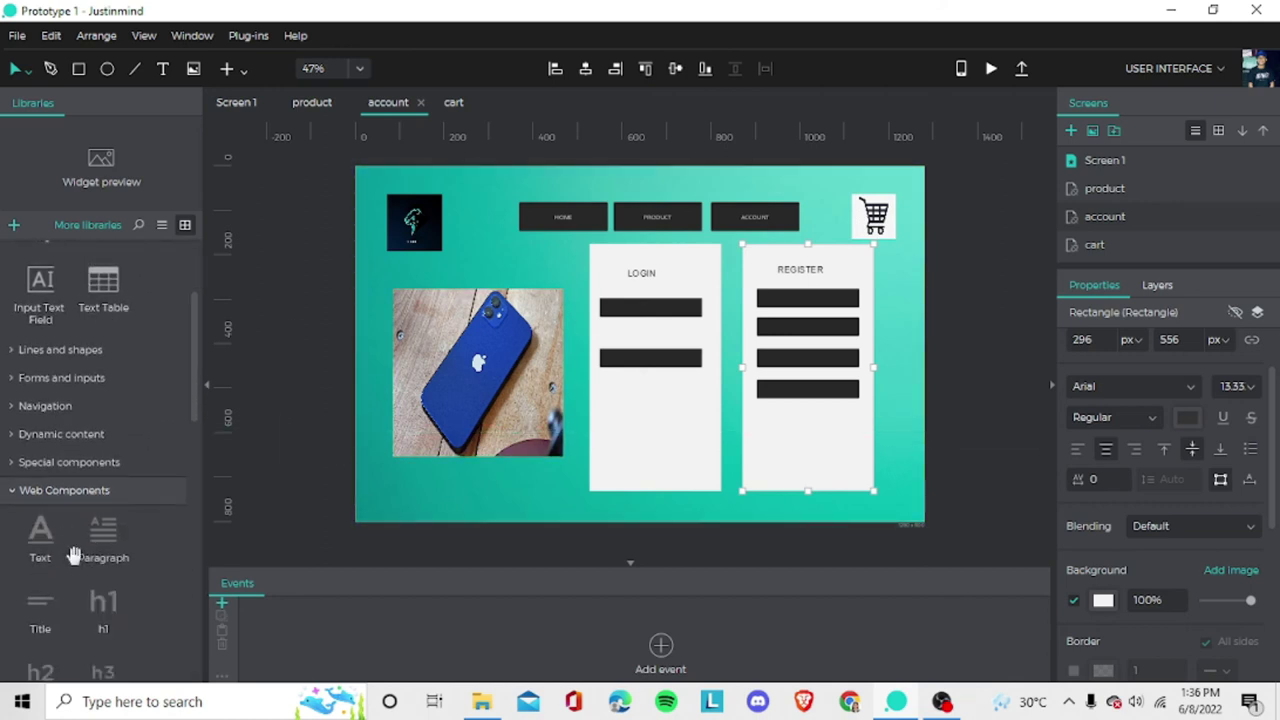
scroll(85, 537, up, 1)
scroll(113, 352, up, 1)
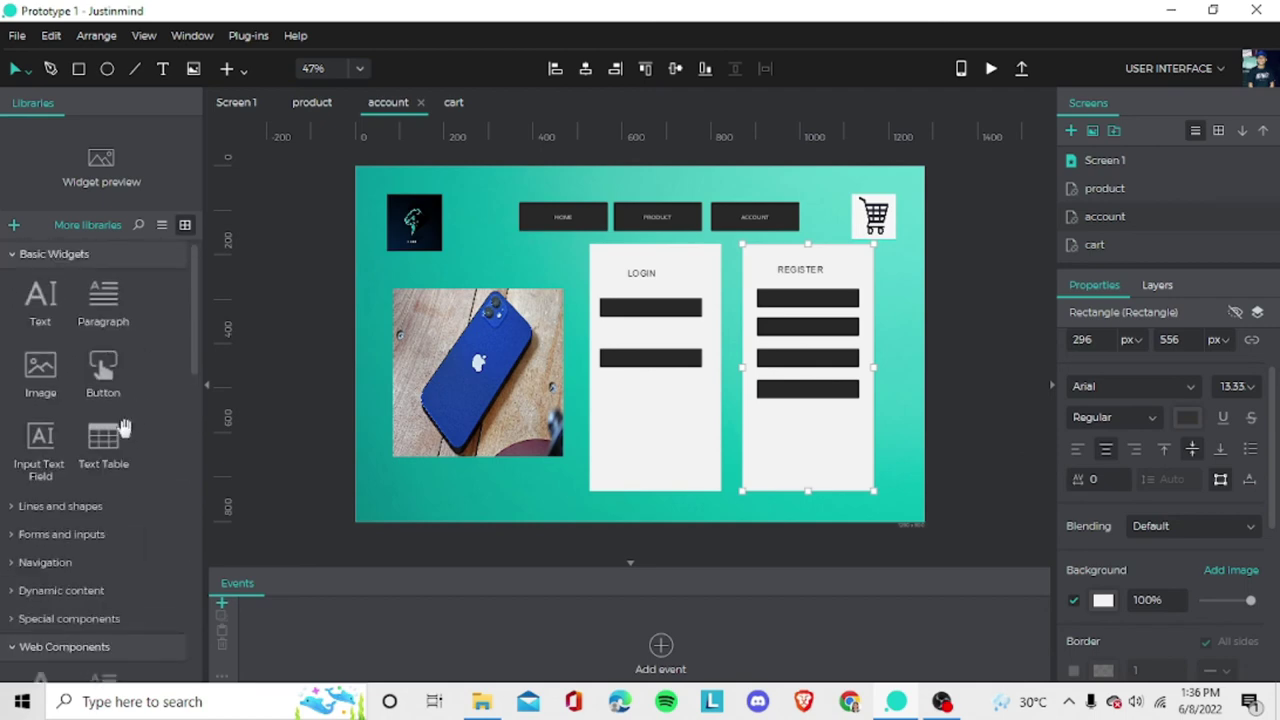
scroll(127, 432, down, 1)
scroll(127, 432, down, 1)
scroll(140, 432, down, 6)
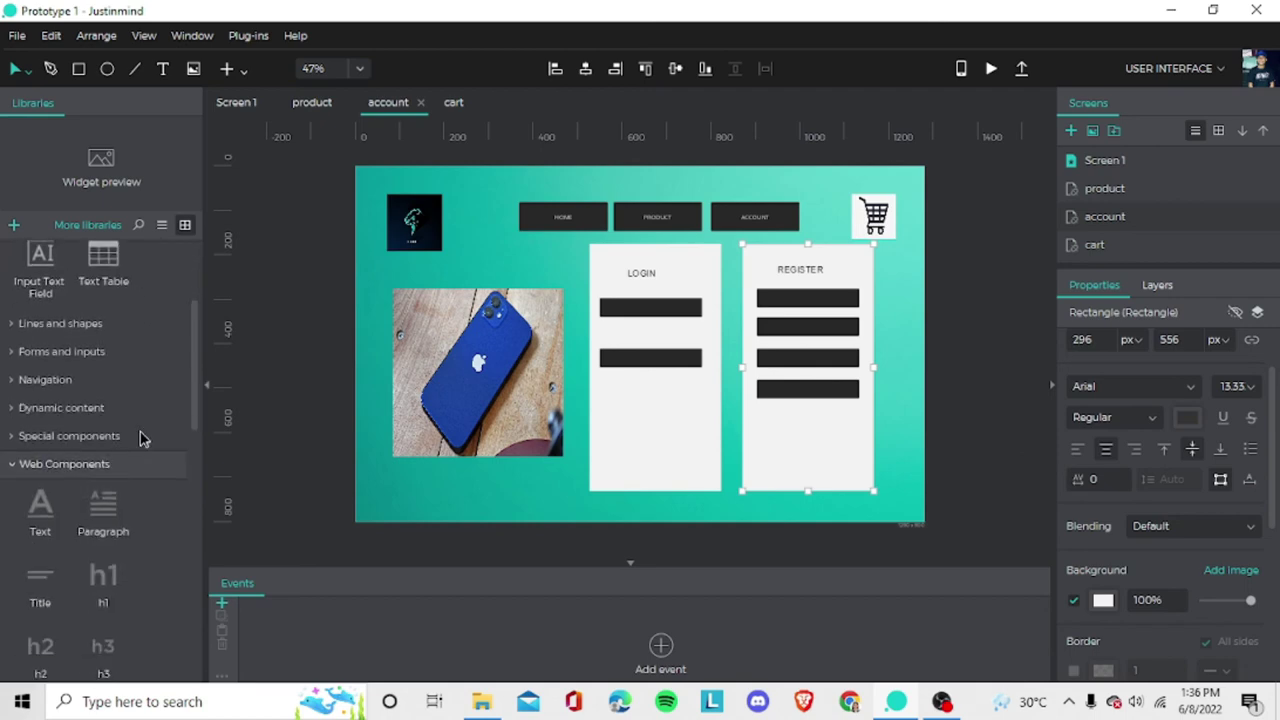
scroll(108, 580, down, 1)
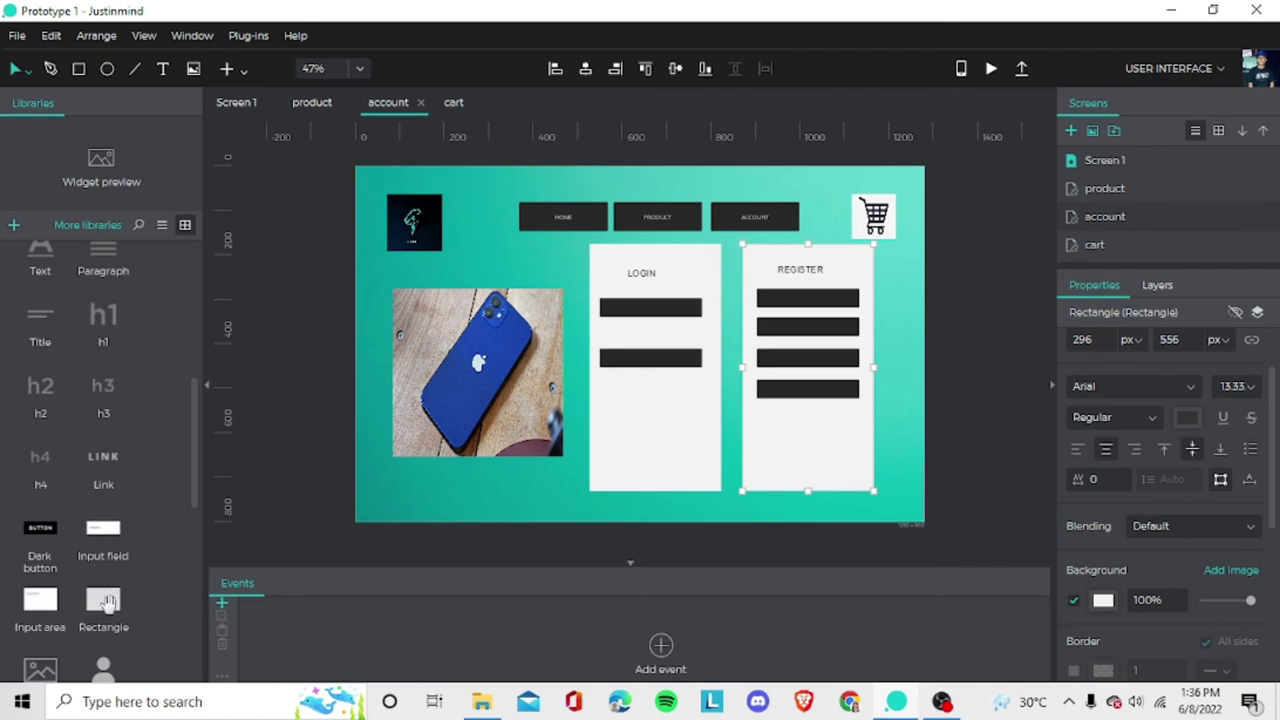
drag(103, 600, 650, 442)
drag(722, 467, 662, 449)
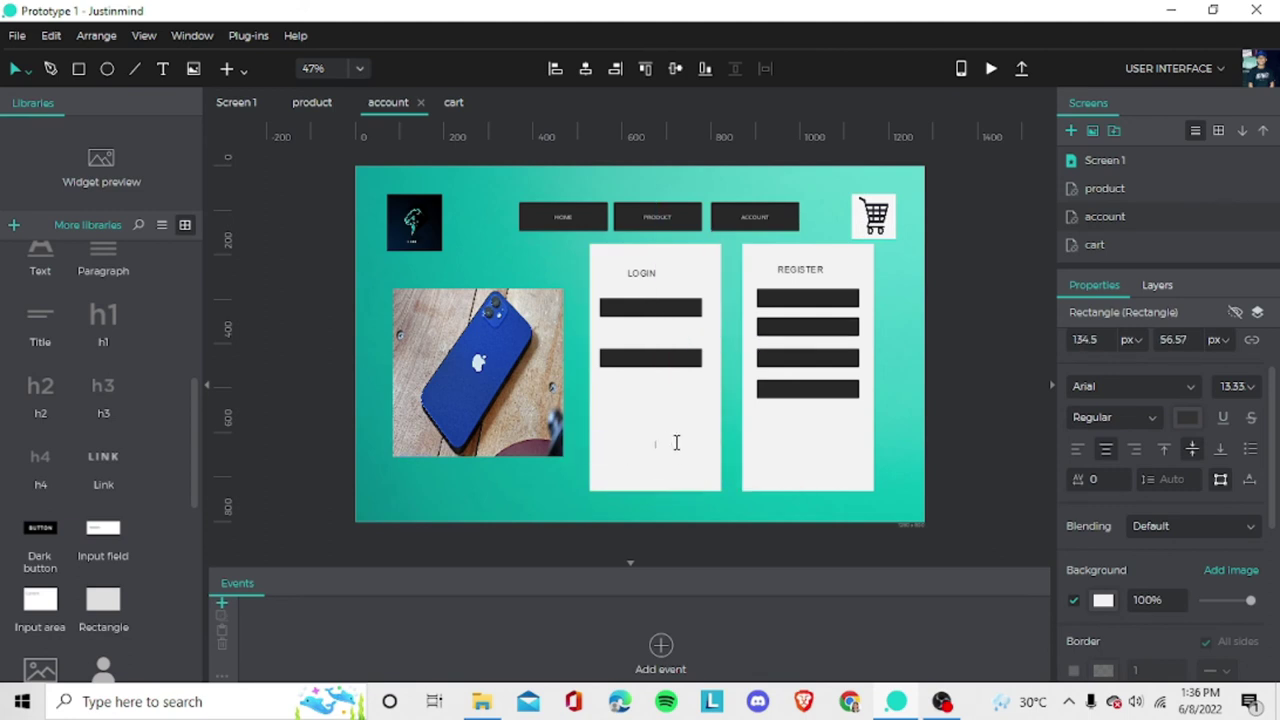
click(663, 432)
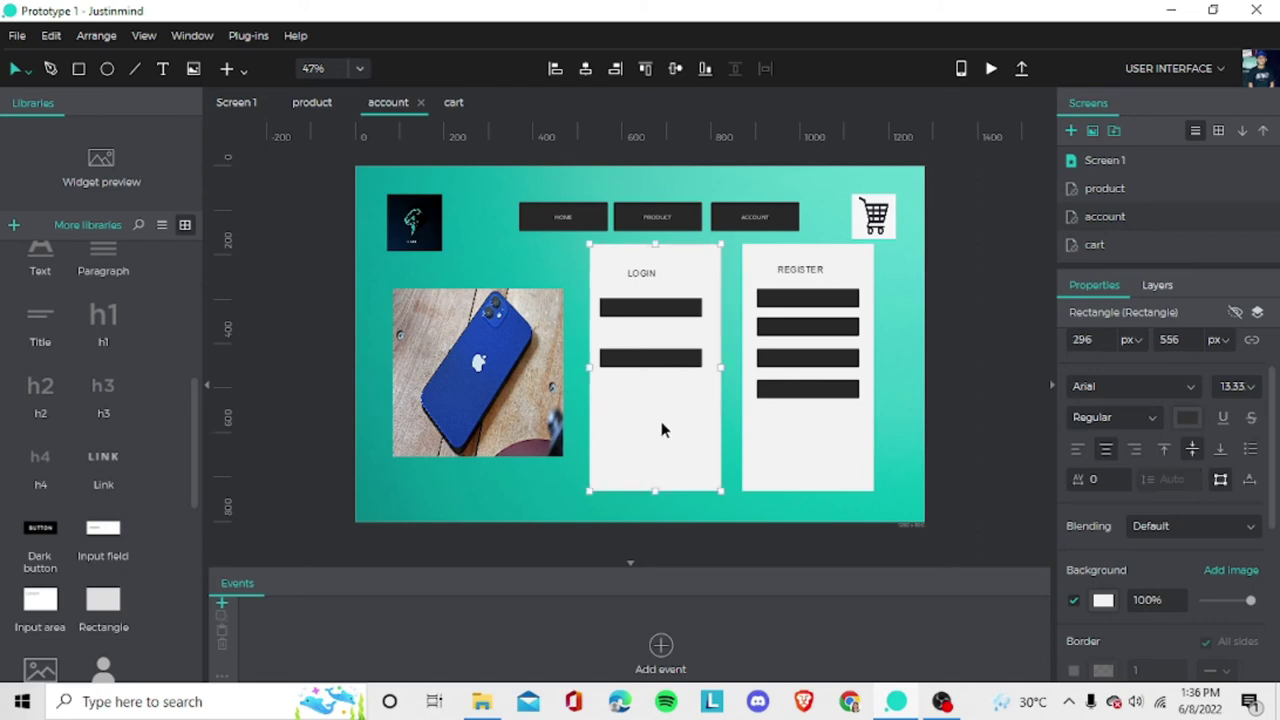
click(652, 452)
drag(652, 452, 660, 440)
Center the small rectangle in the LOGIN panel, fill it with orange and label it LOGIN.
right_click(660, 440)
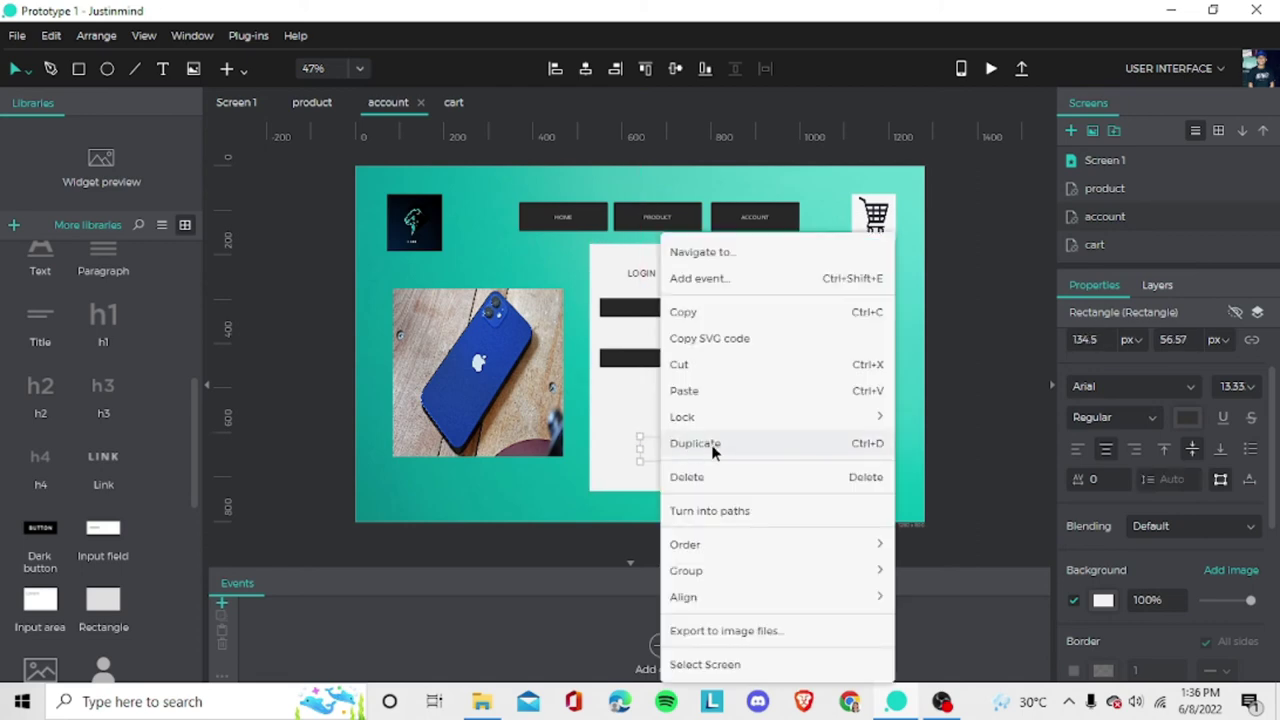
click(684, 312)
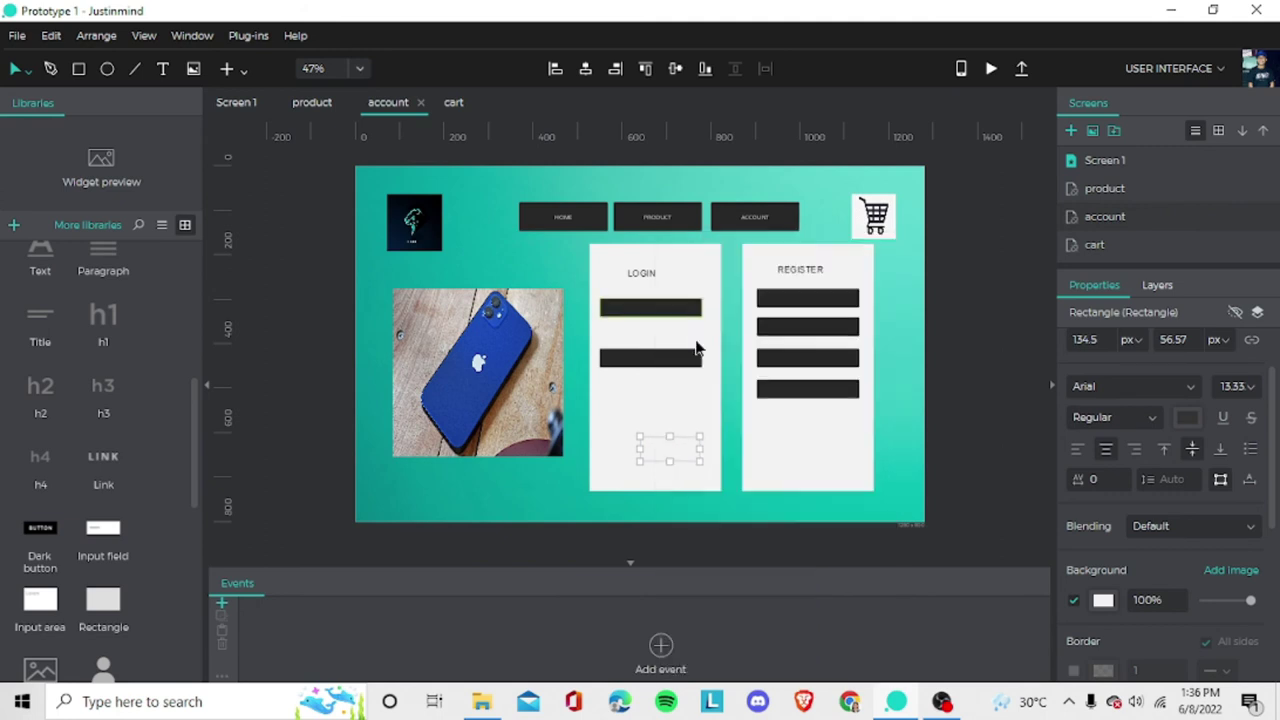
click(668, 443)
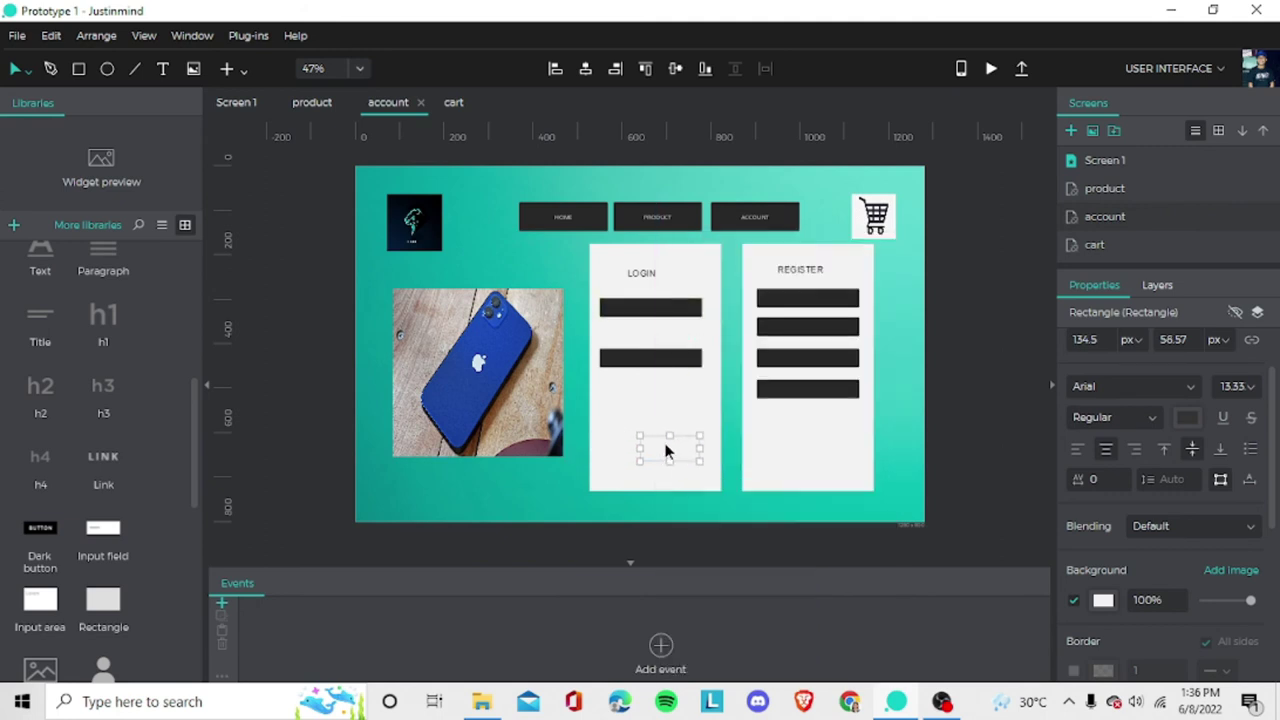
drag(668, 443, 654, 442)
click(765, 458)
click(674, 439)
click(667, 444)
click(1103, 600)
Place a matching orange rectangle near the bottom of the REGISTER panel and label it REGISTER.
click(838, 453)
click(831, 445)
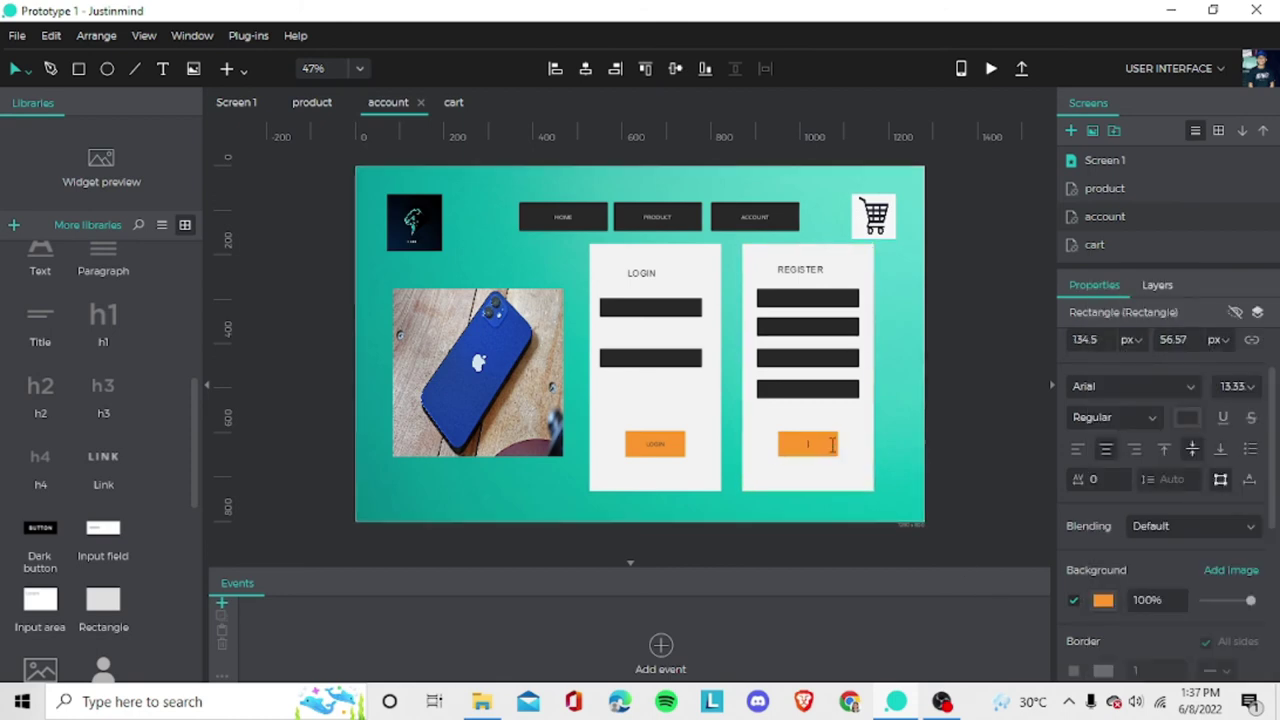
text(REGISTER)
key(alt+Tab)
key(alt+Tab)
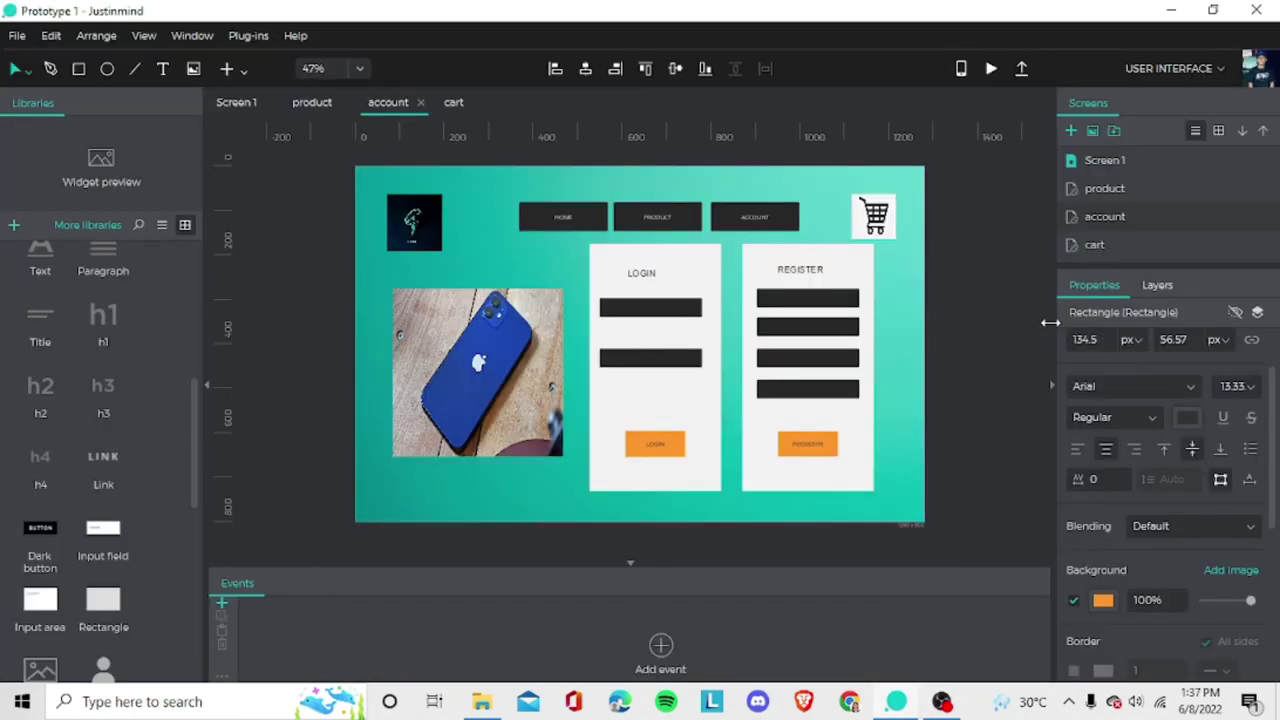
On the cart screen, add a 113 by 108 px image in the upper-left corner and include the logo picture in it.
click(1100, 246)
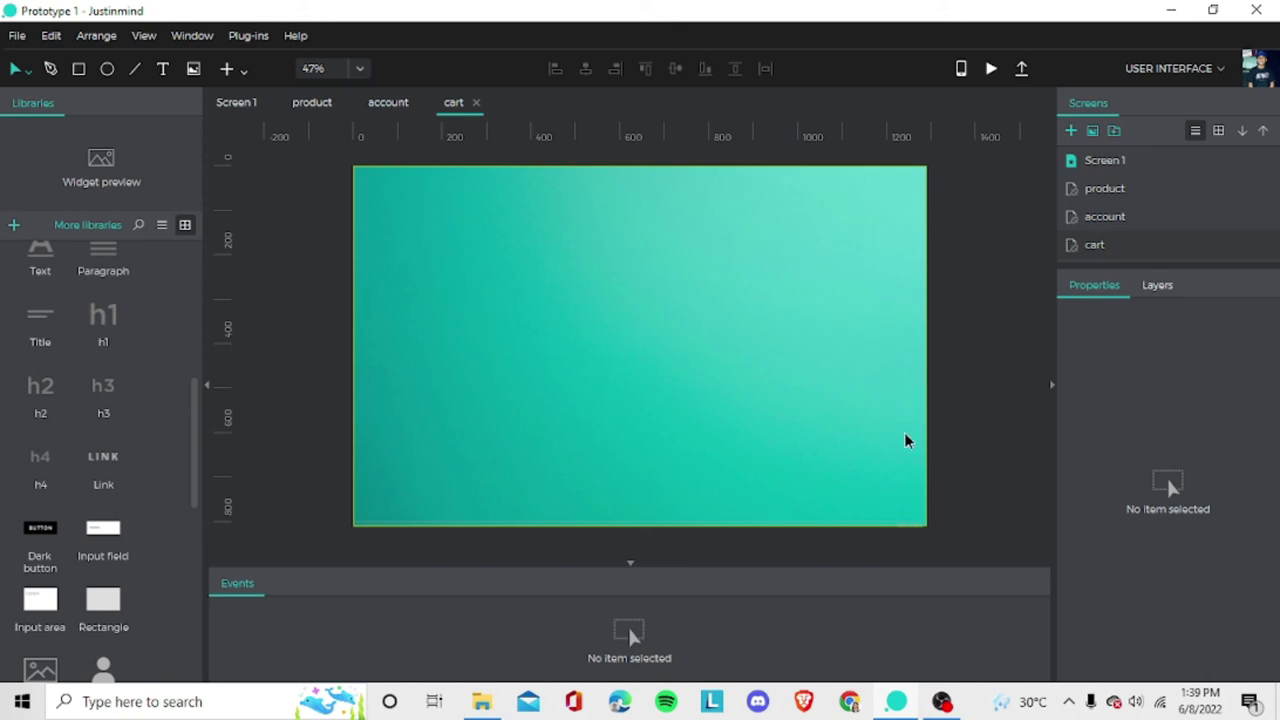
key(alt+Tab)
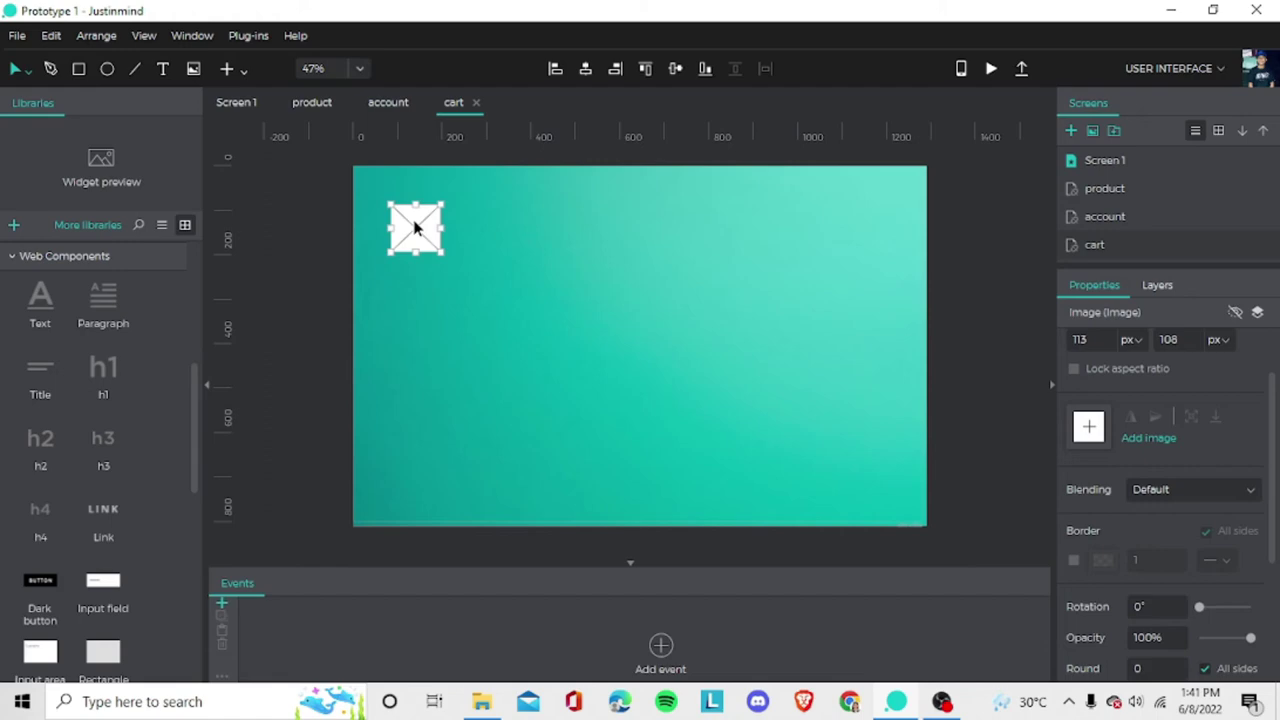
double_click(414, 223)
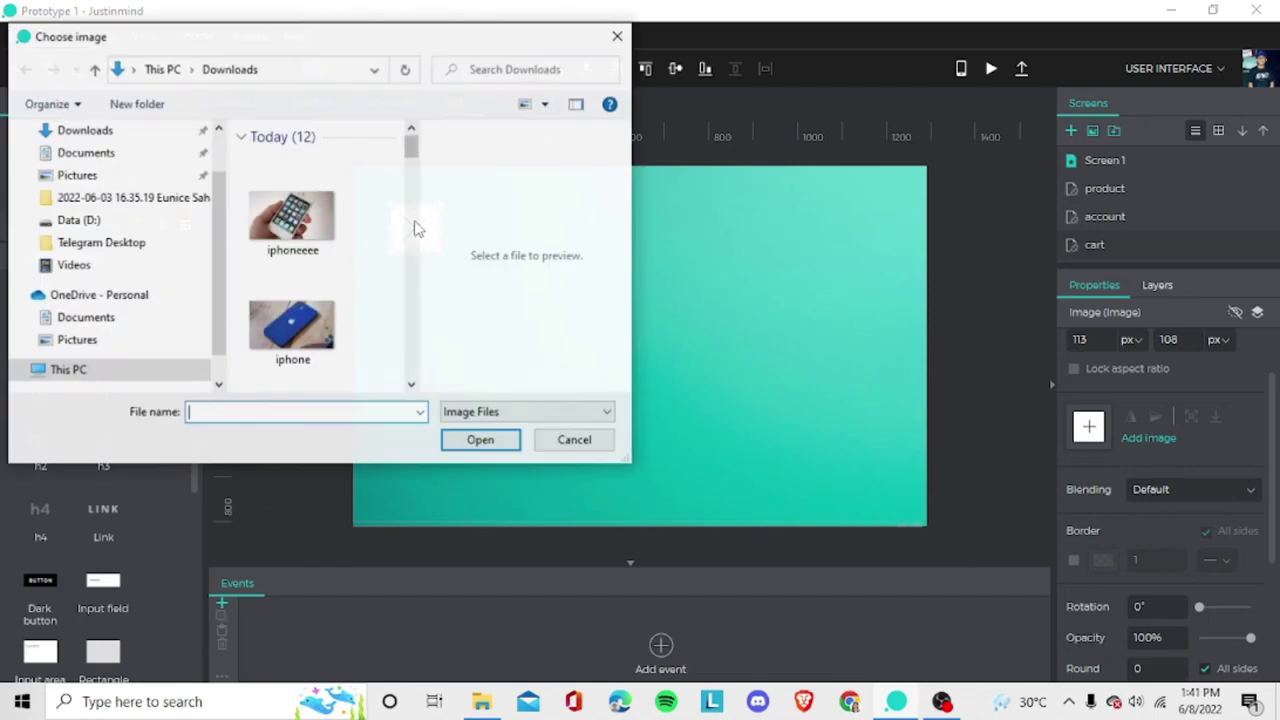
scroll(285, 290, down, 2)
scroll(292, 340, down, 3)
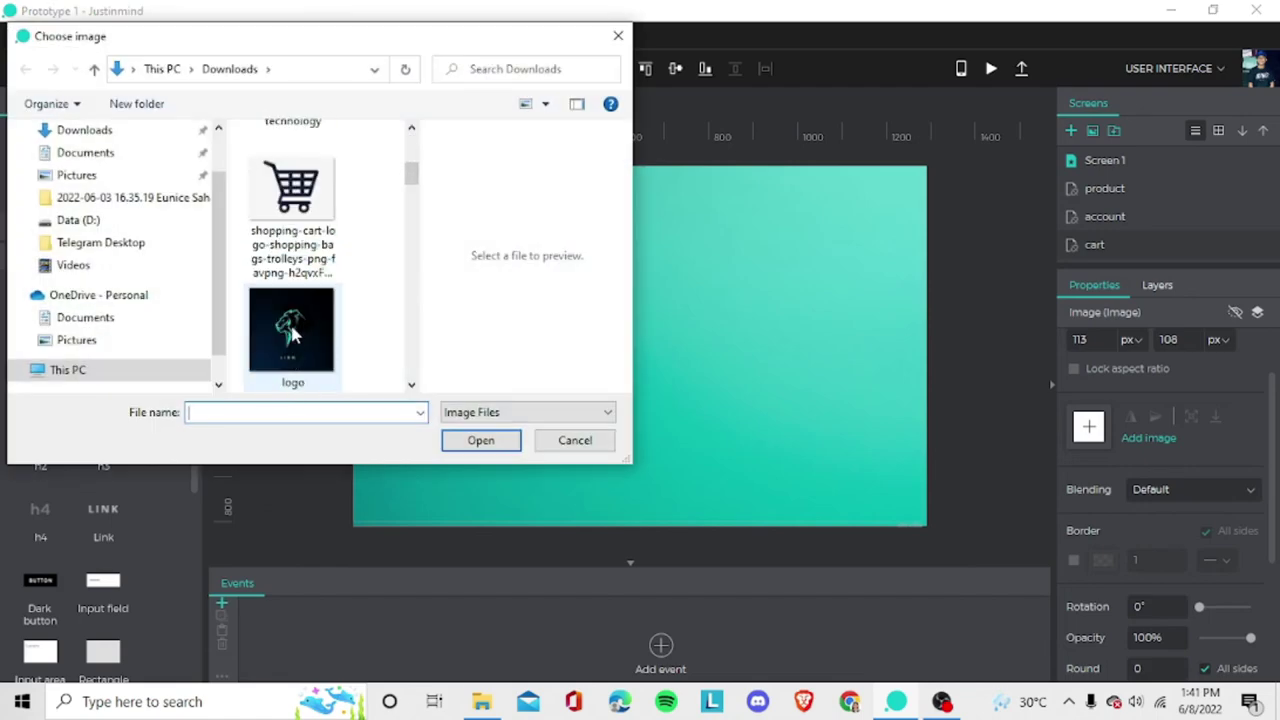
click(292, 335)
click(463, 448)
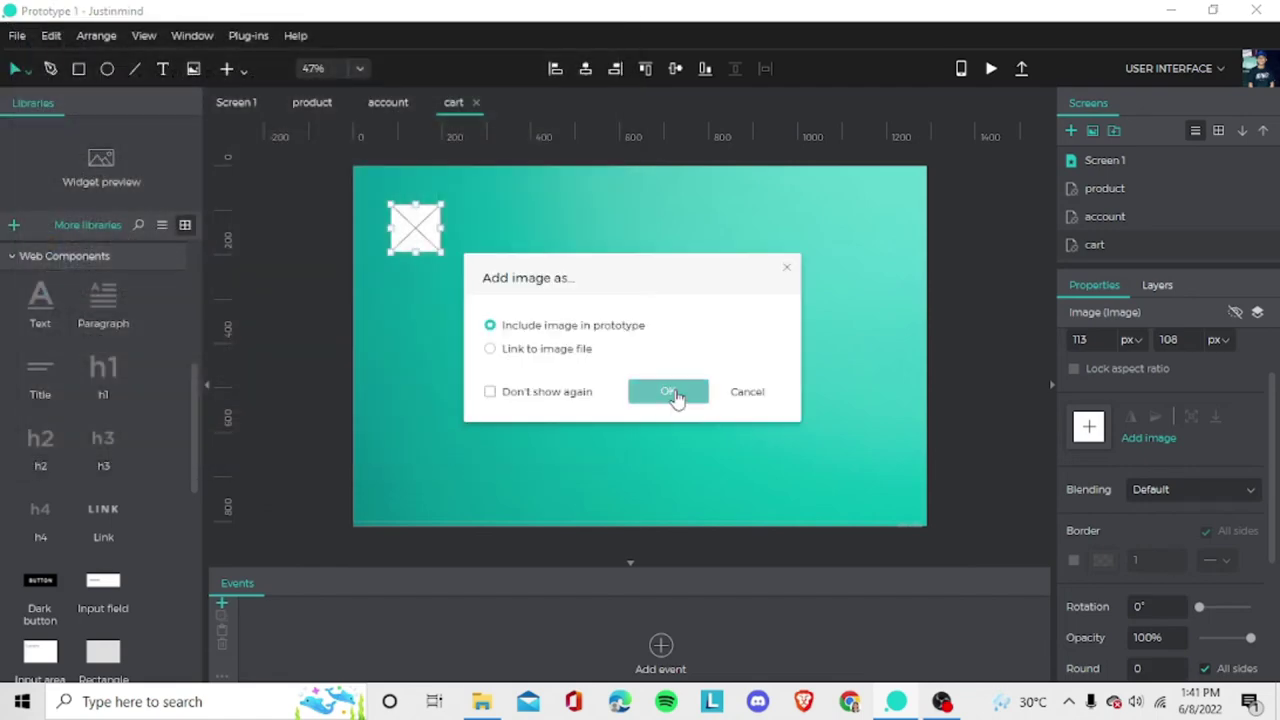
click(664, 400)
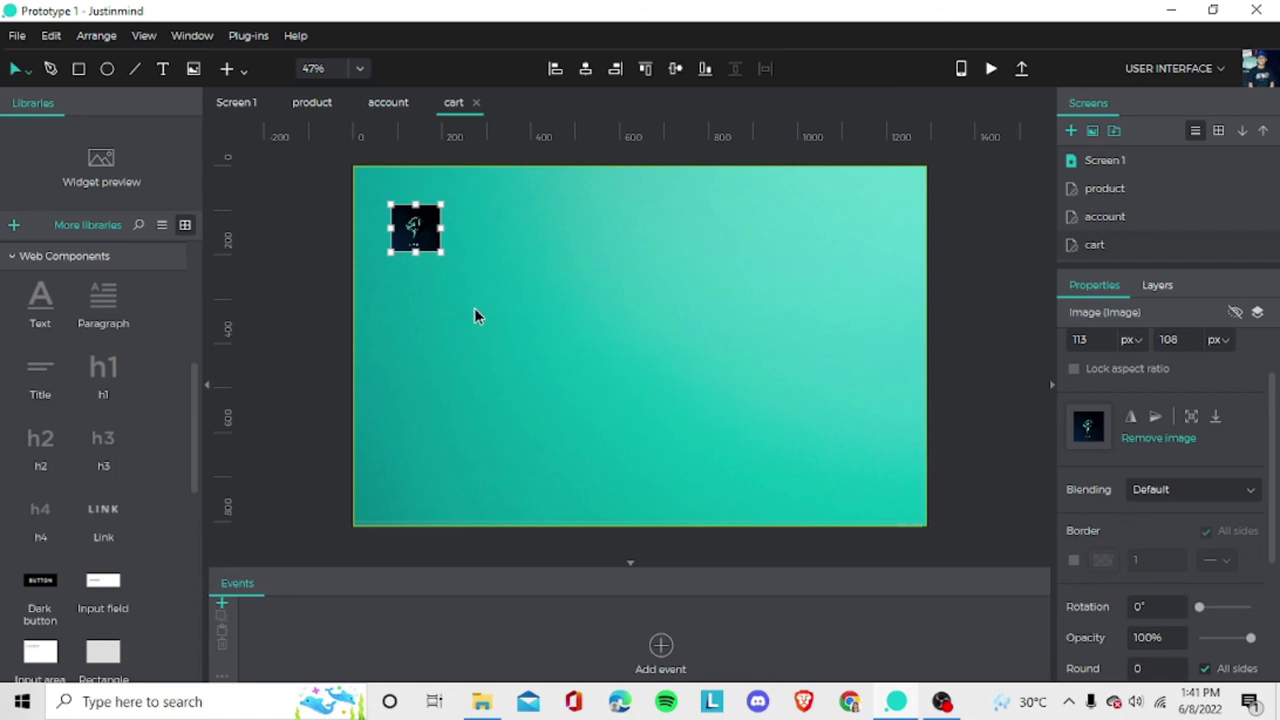
scroll(100, 420, down, 1)
click(50, 512)
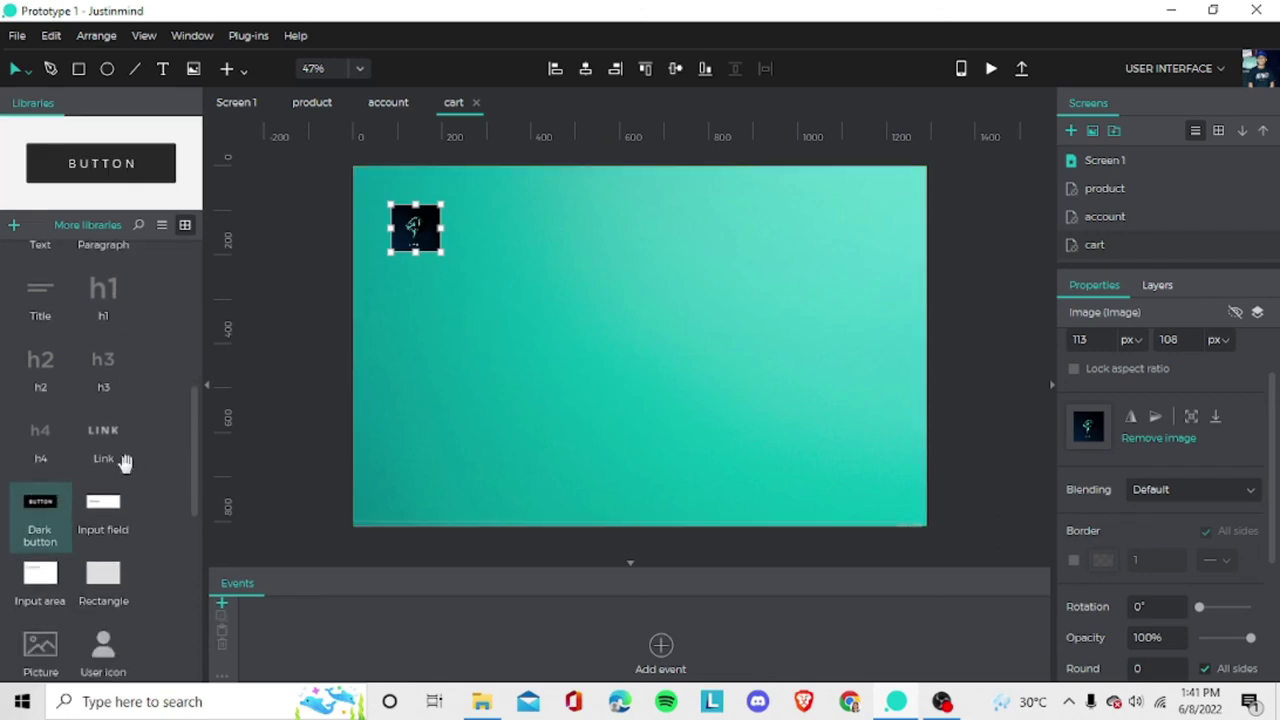
drag(124, 461, 556, 208)
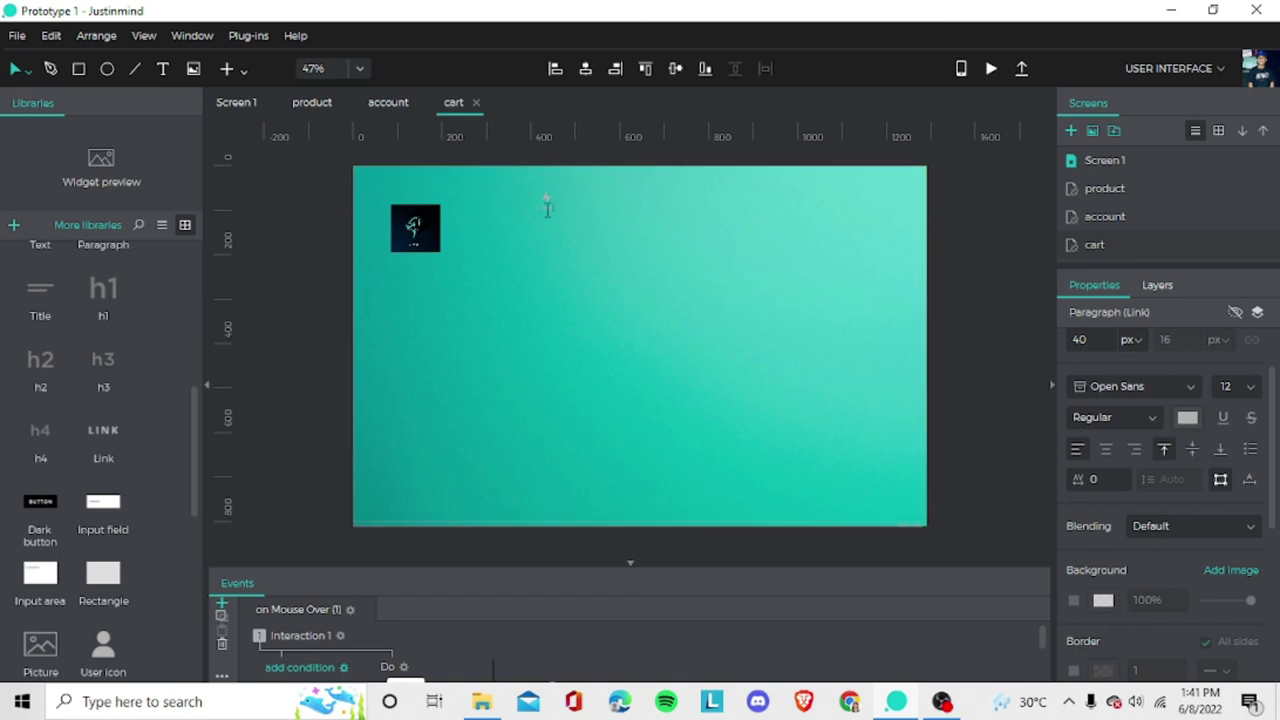
key(Delete)
Add a dark button to the header beside the logo and enlarge it to about 198 by 62 px.
click(43, 520)
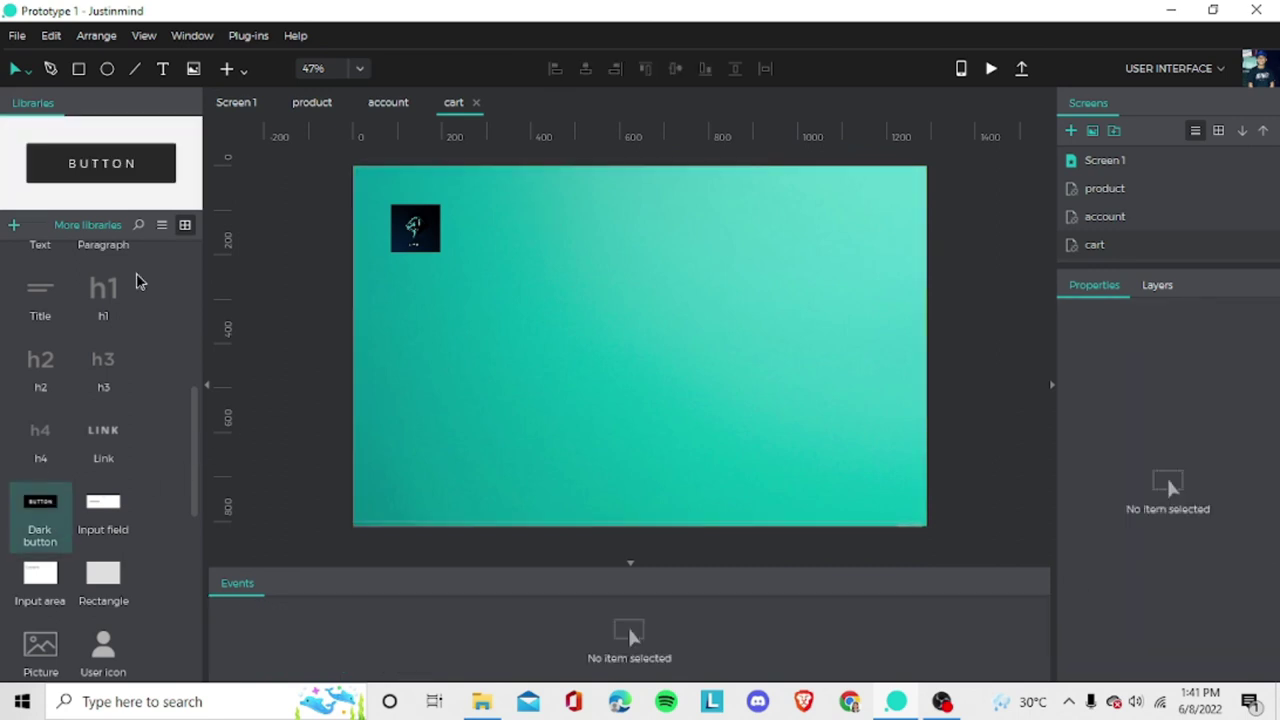
drag(190, 465, 493, 214)
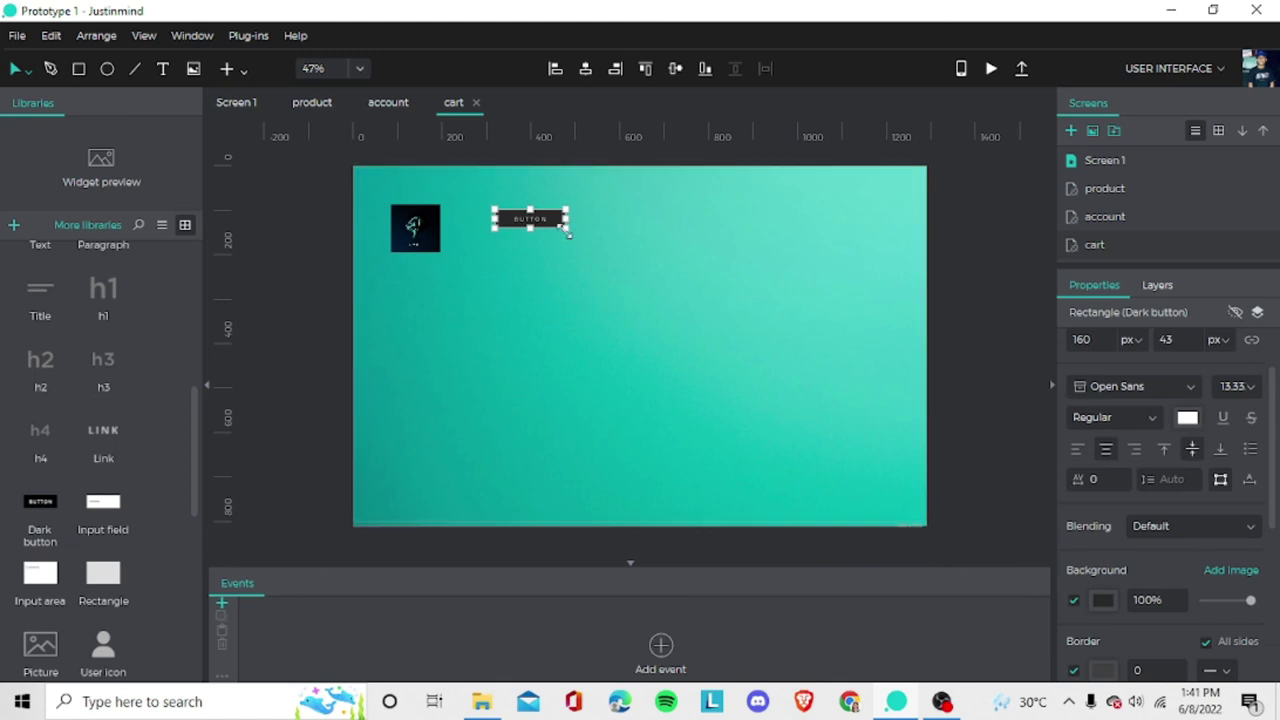
drag(568, 230, 585, 236)
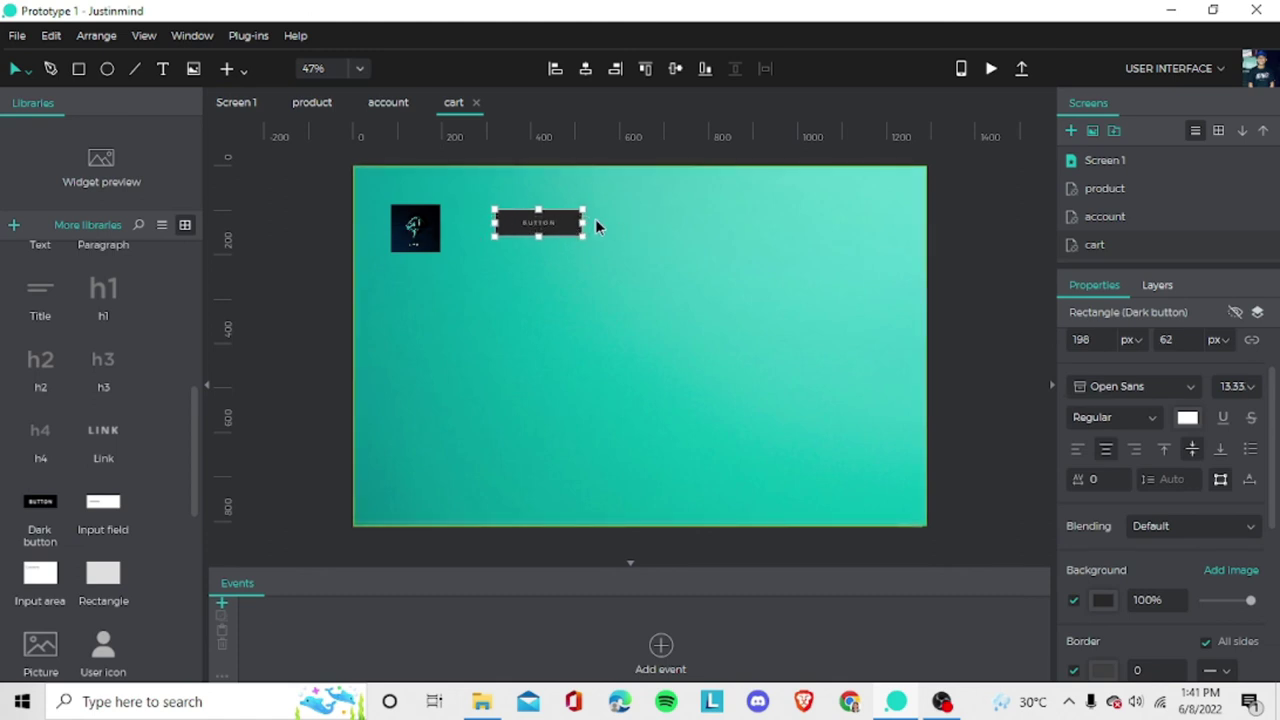
Make two copies of the dark button and line them up in a row beside the original.
right_click(534, 228)
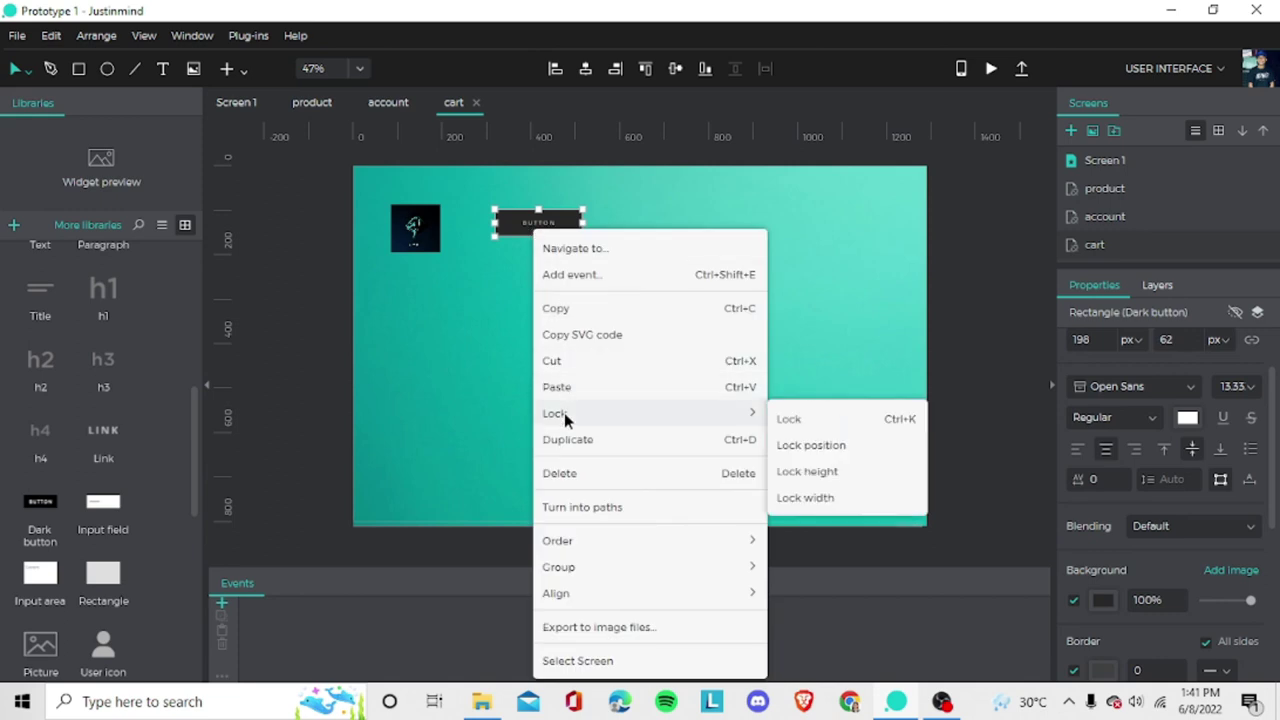
click(570, 312)
key(ctrl+v)
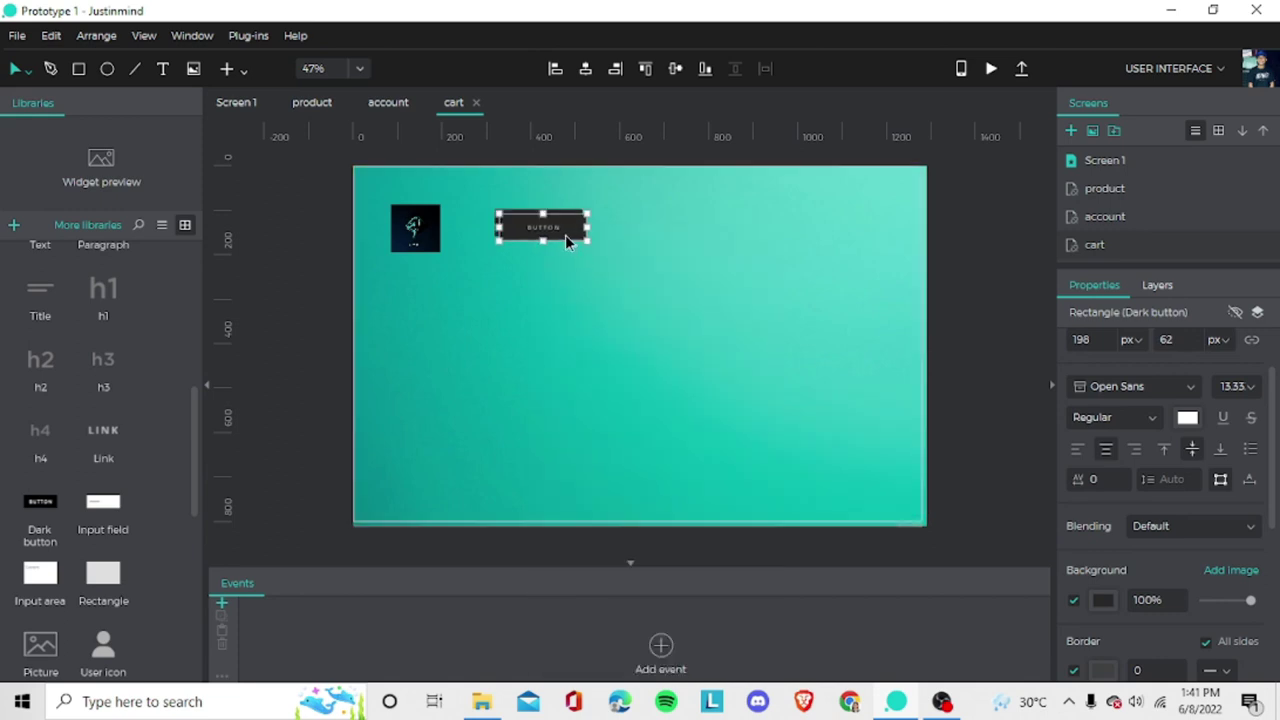
drag(565, 240, 663, 240)
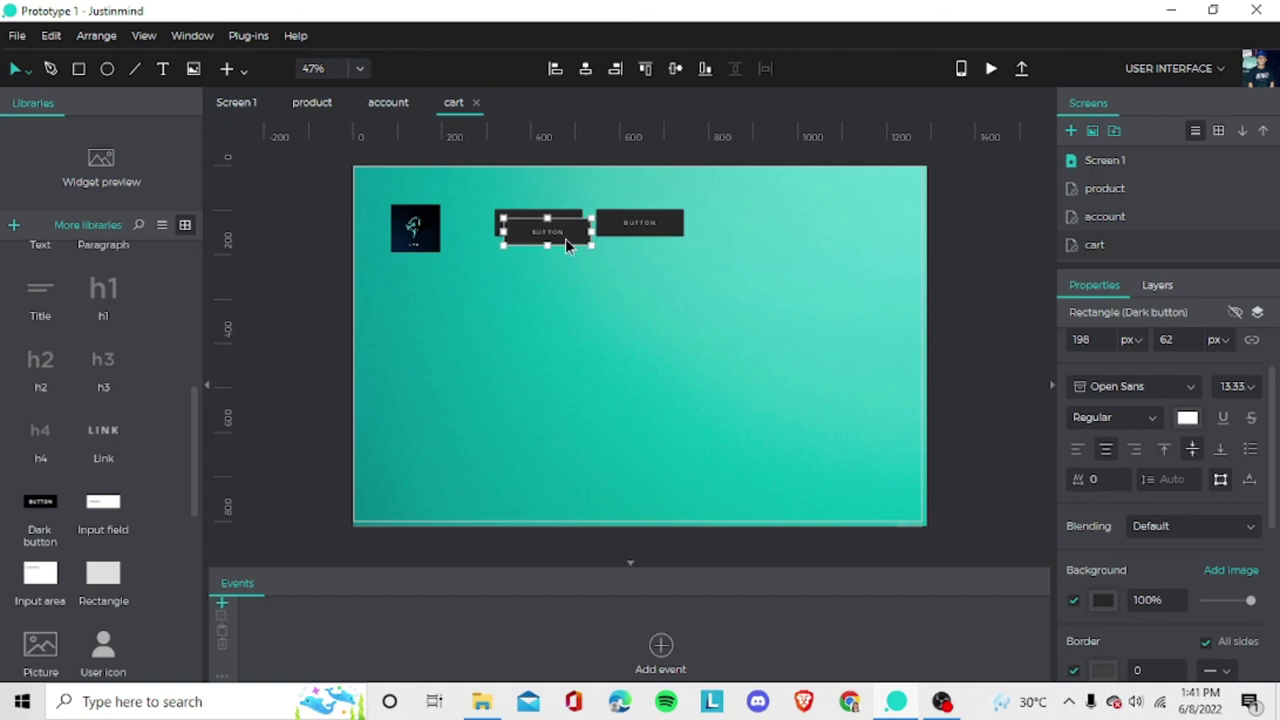
drag(565, 240, 761, 227)
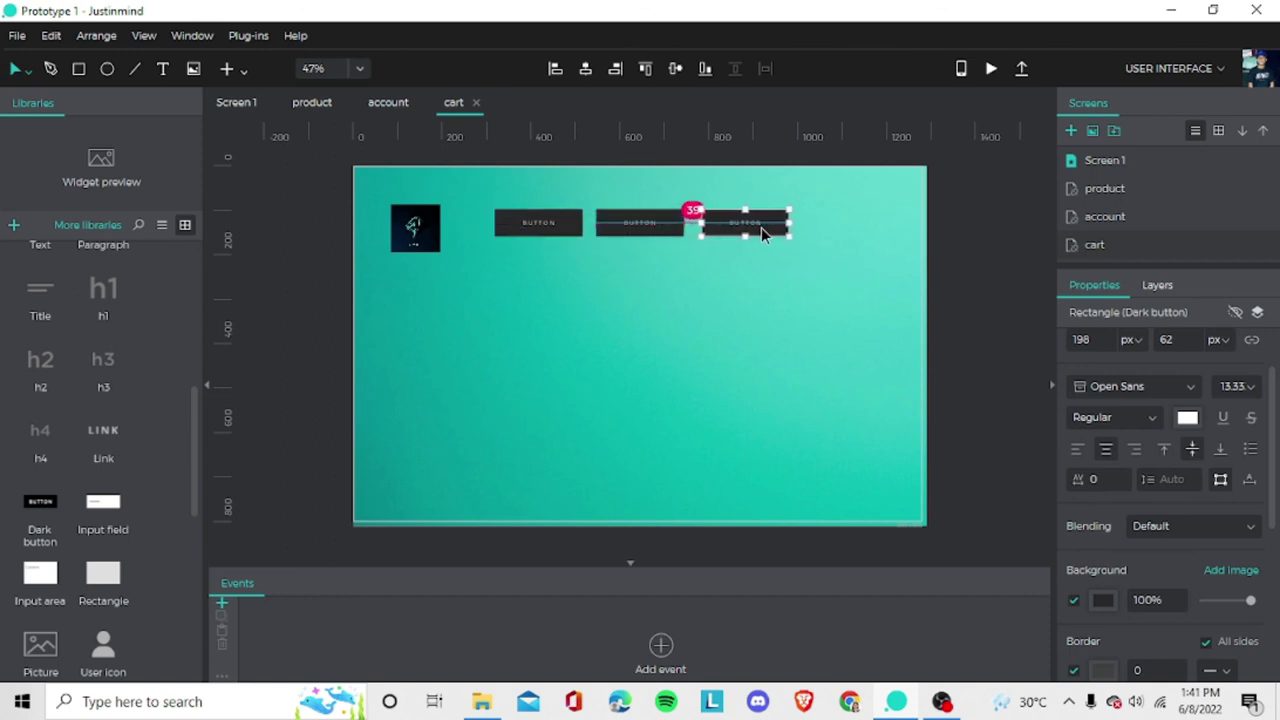
Label the three header buttons HOME, PRODUCT and ACCOUNT in order.
double_click(530, 233)
text(Home)
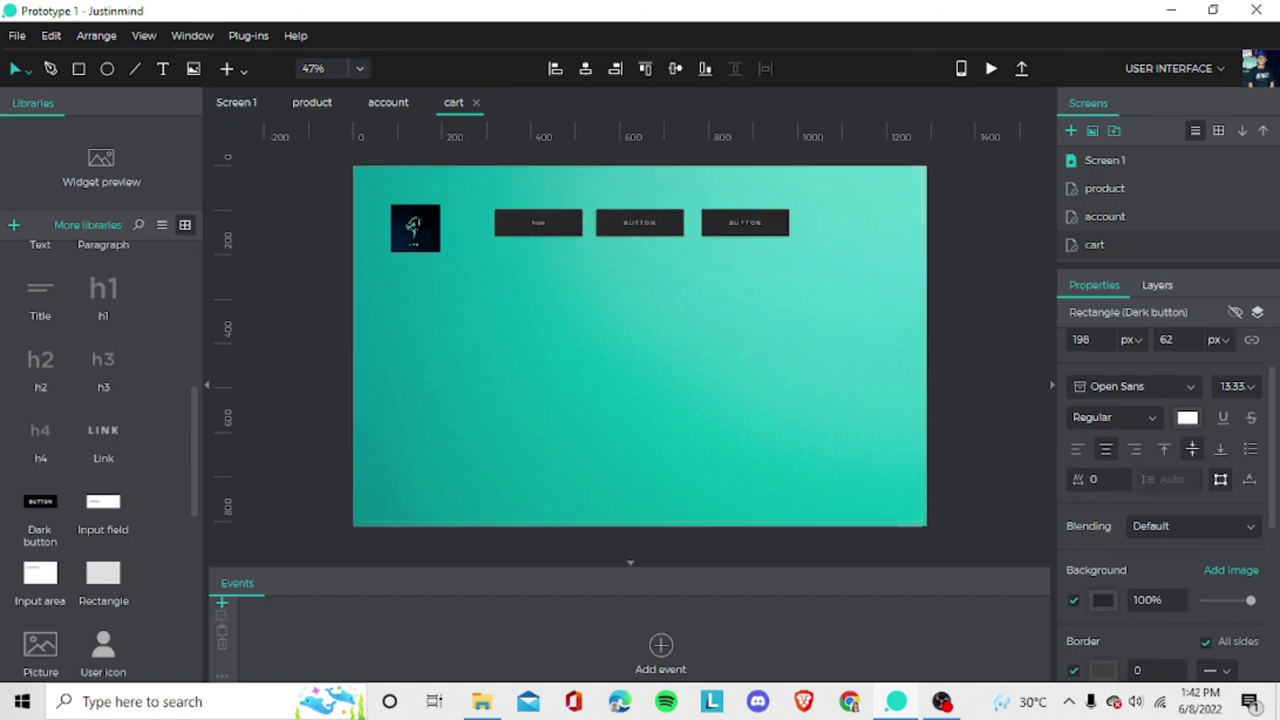
key(Caps_Lock)
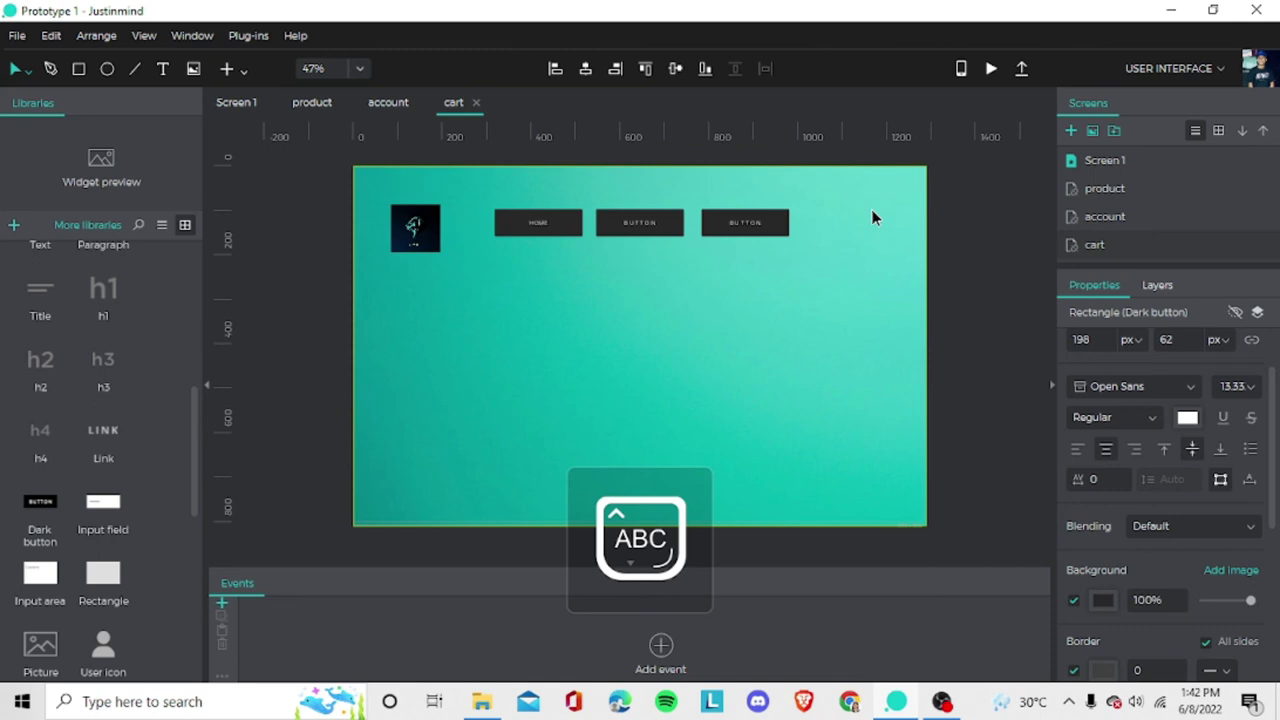
double_click(639, 224)
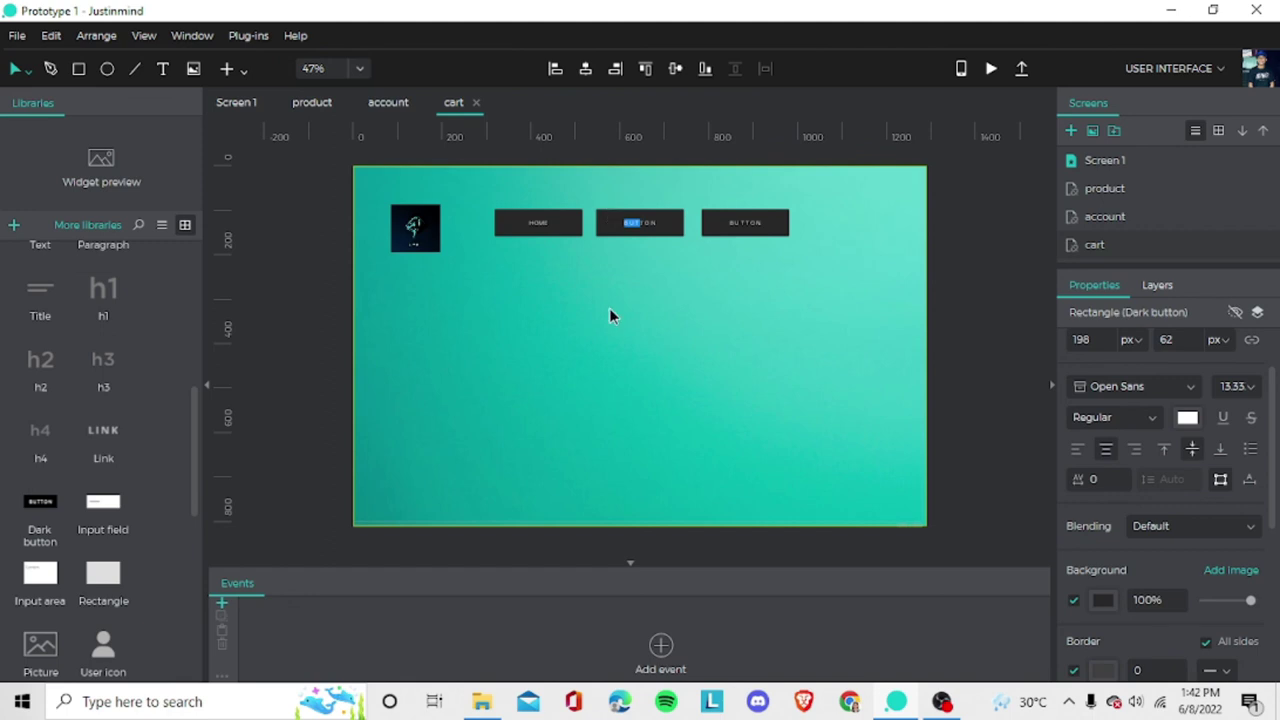
key(ctrl+a)
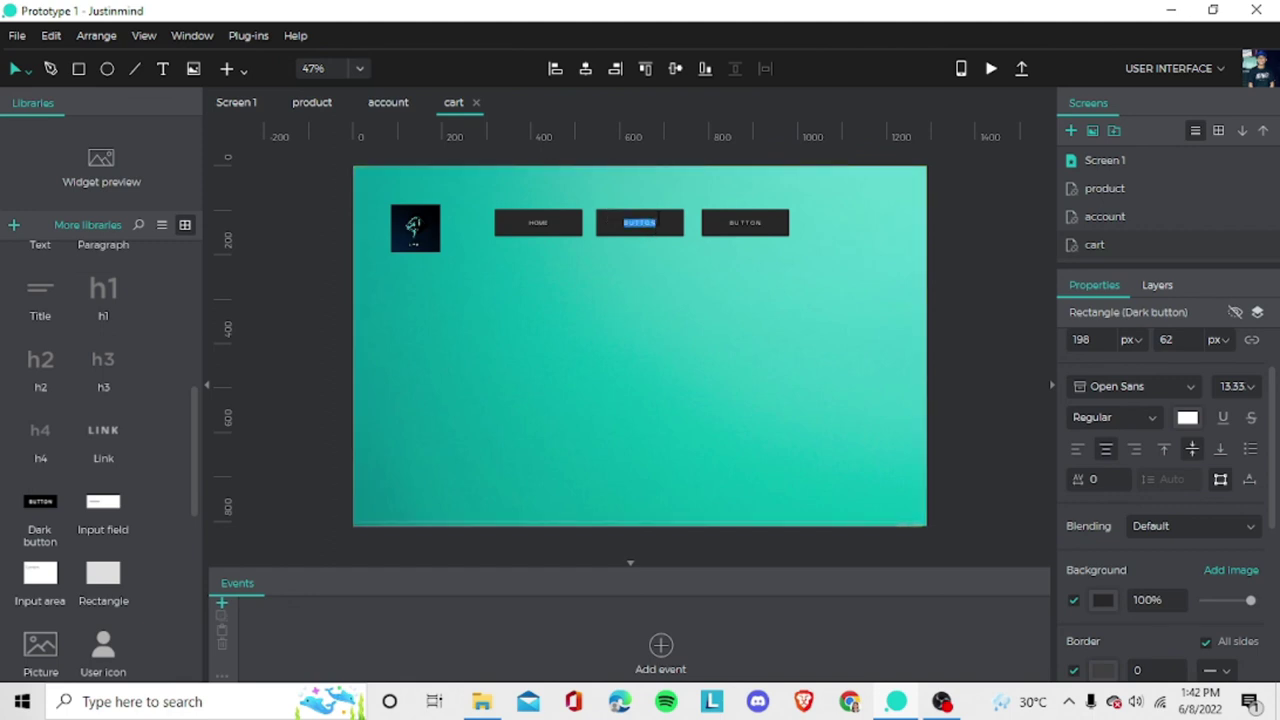
text(PRODUCT)
double_click(760, 221)
text(ACCOUNT)
Add a 100 by 100 px image in the cart screen's upper-right corner and load the shopping-cart picture into it.
scroll(100, 320, up, 3)
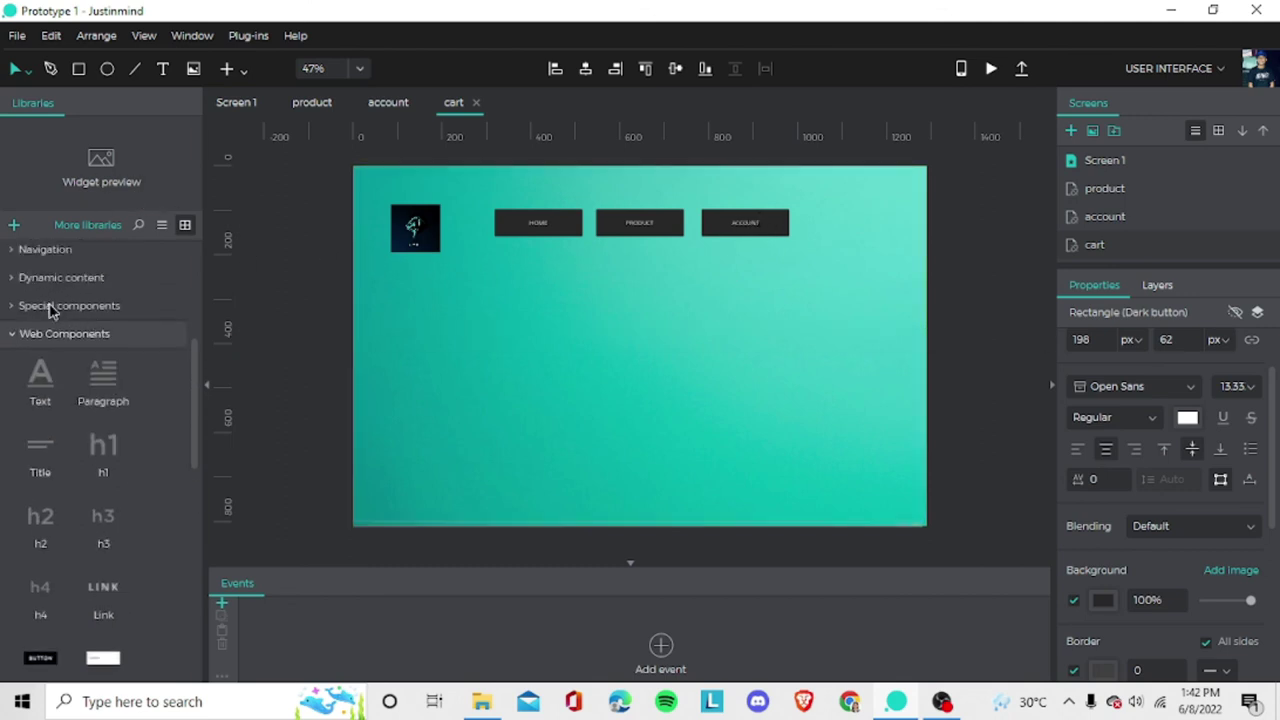
scroll(50, 310, up, 5)
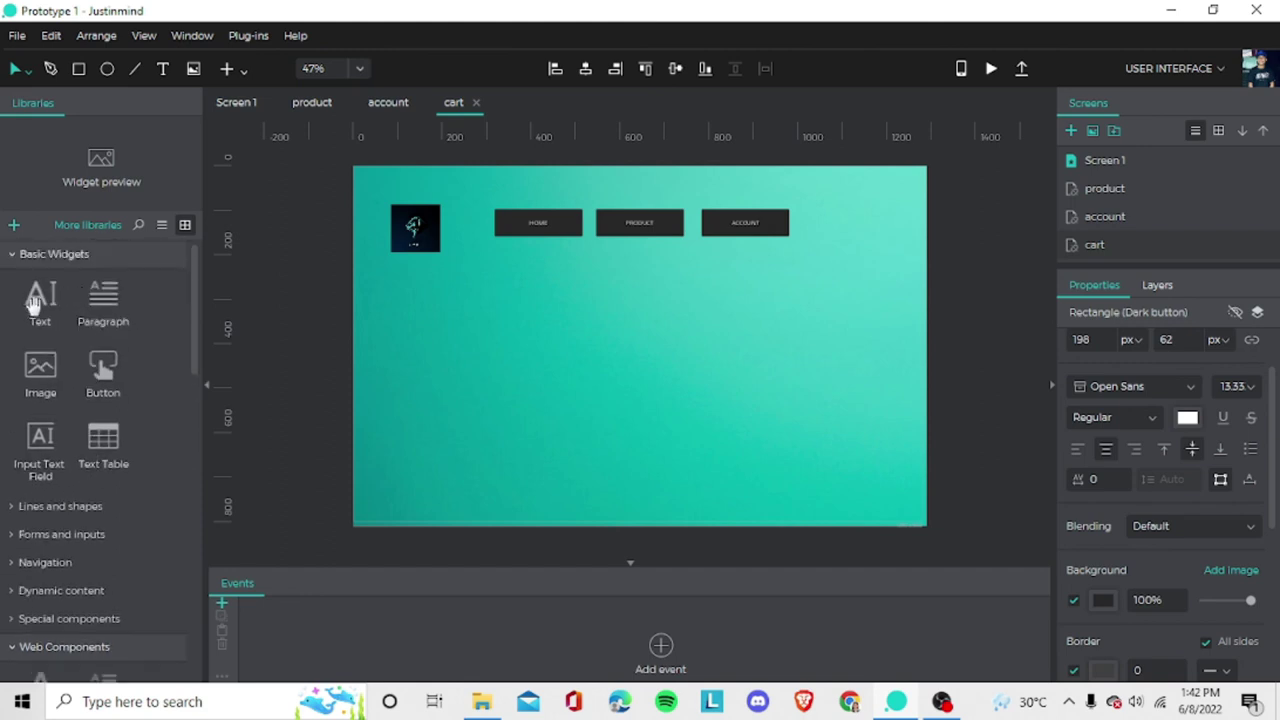
drag(40, 372, 872, 228)
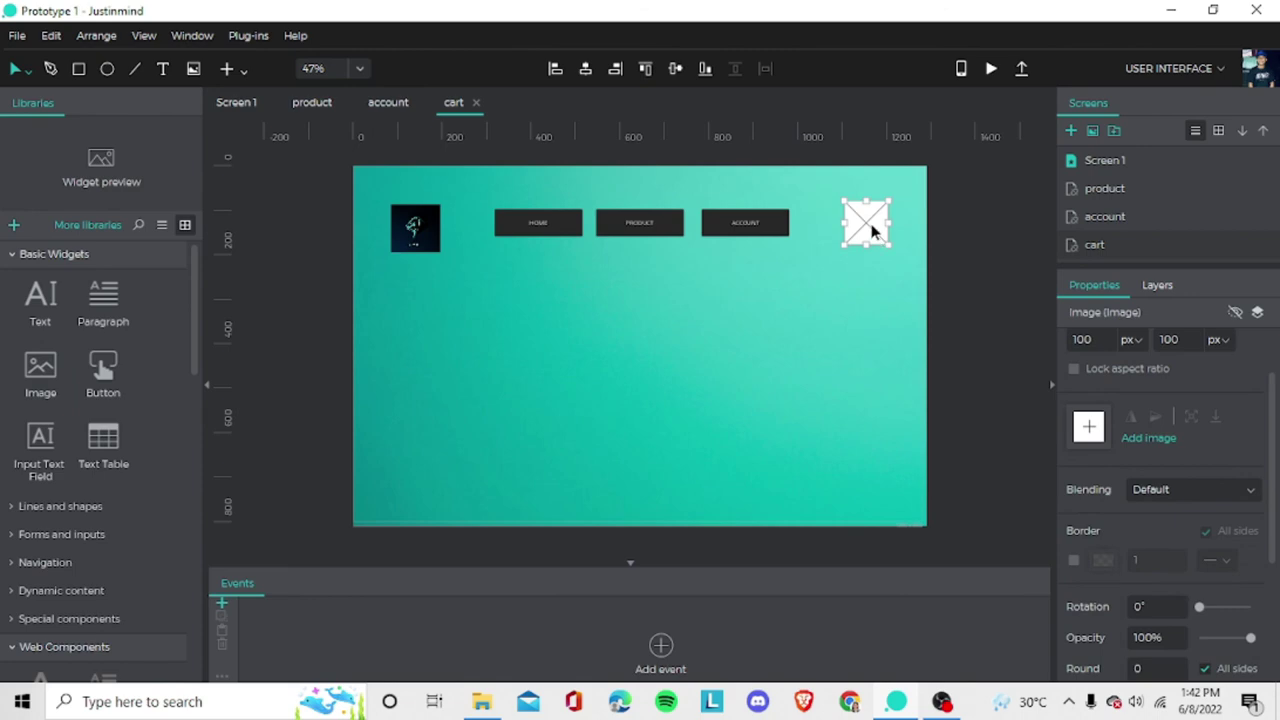
double_click(870, 225)
scroll(390, 295, down, 3)
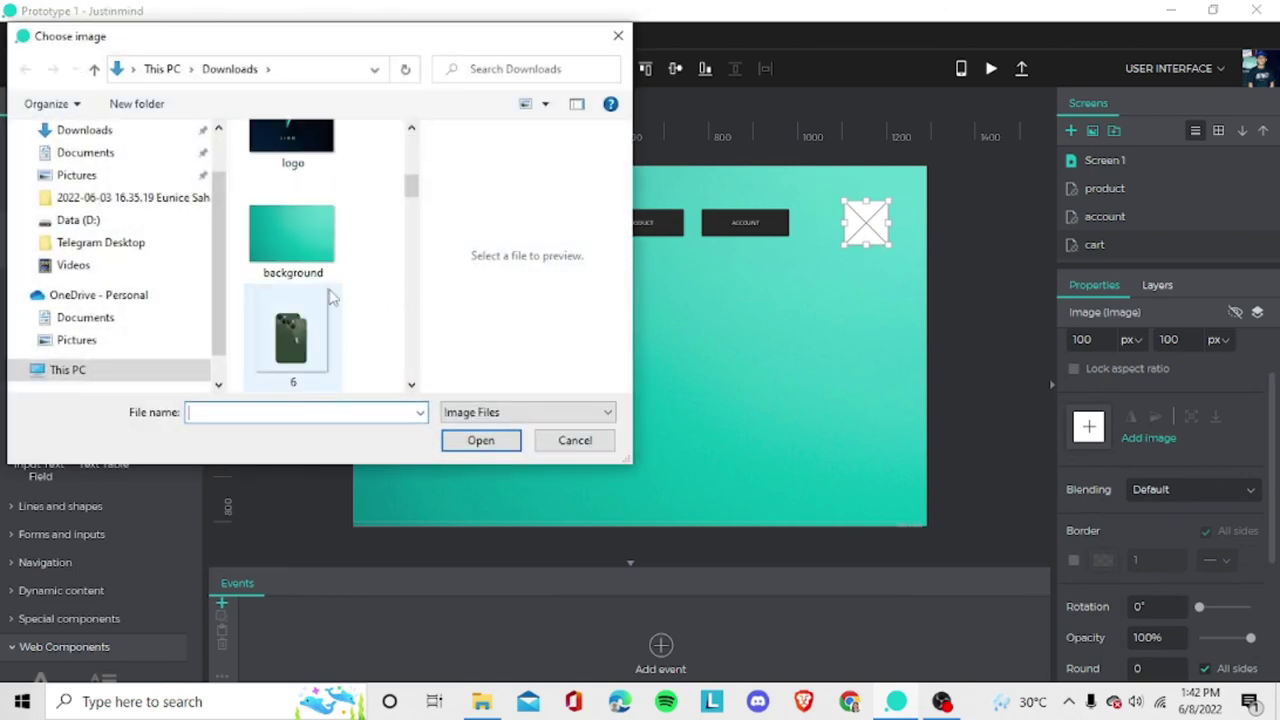
scroll(330, 250, up, 3)
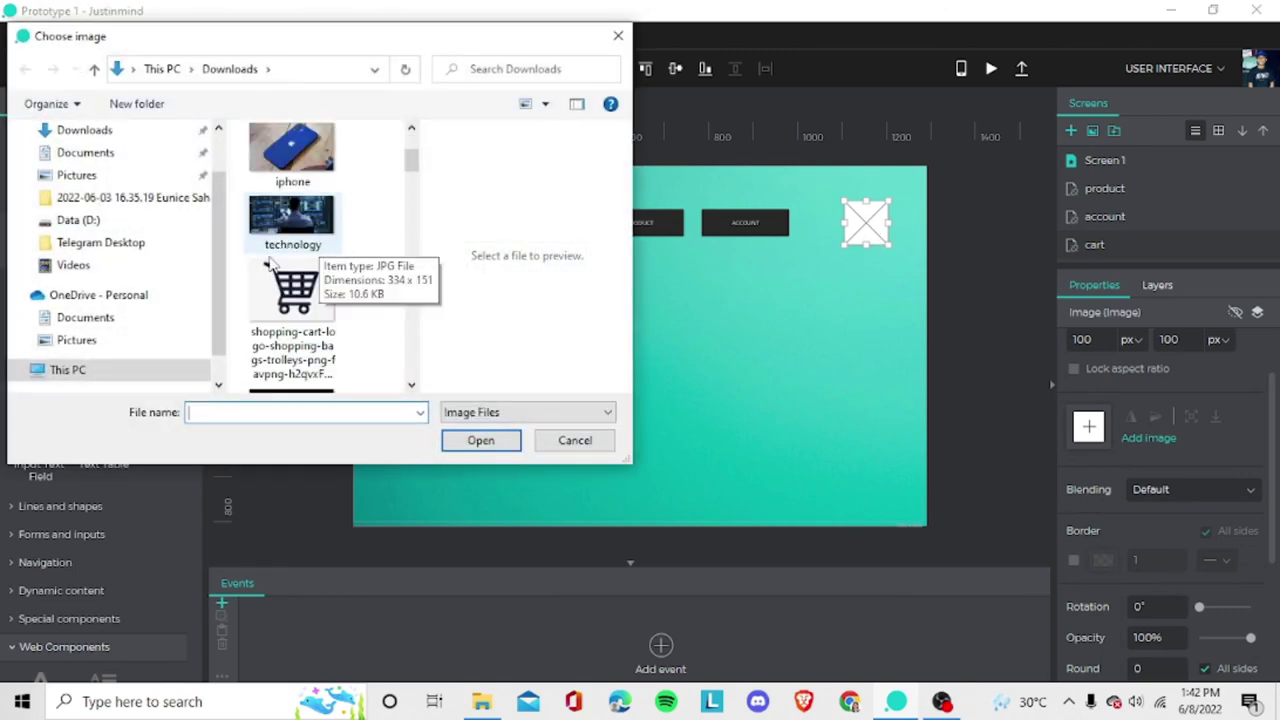
click(292, 290)
click(480, 440)
Enlarge the image placeholder below the logo to about 383.5 by 470.83 px.
drag(440, 342, 577, 501)
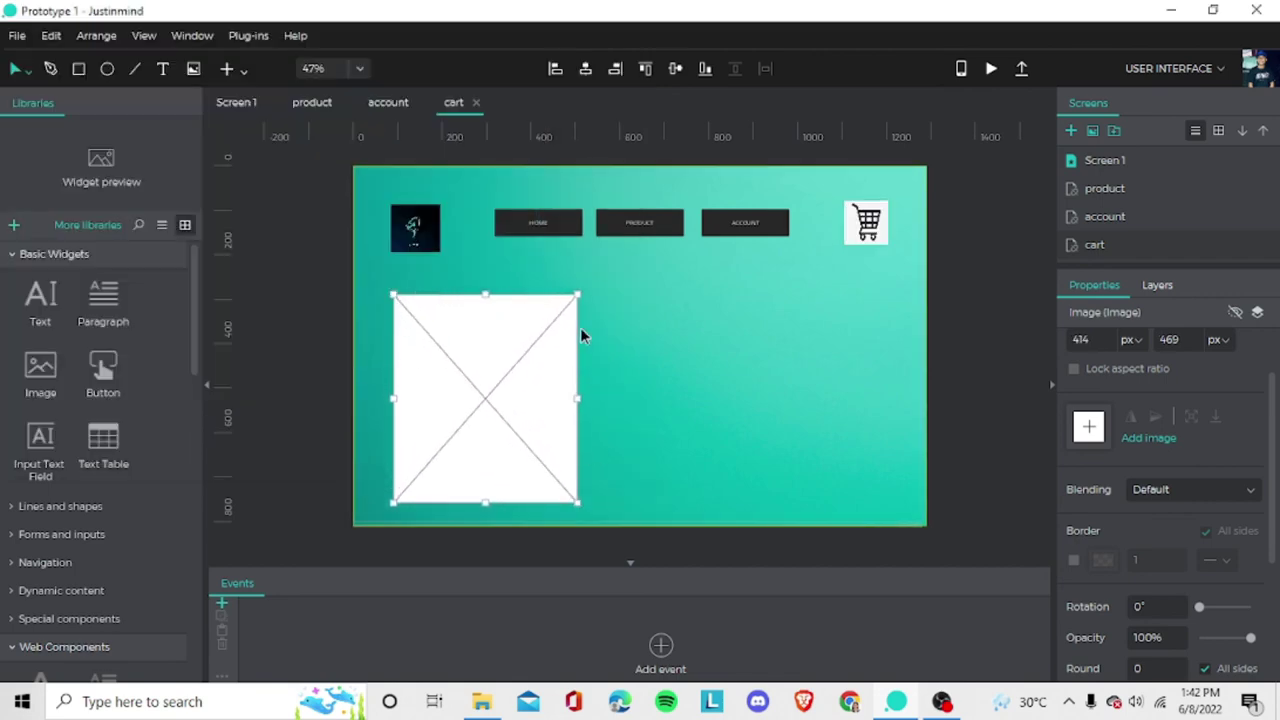
drag(571, 294, 583, 278)
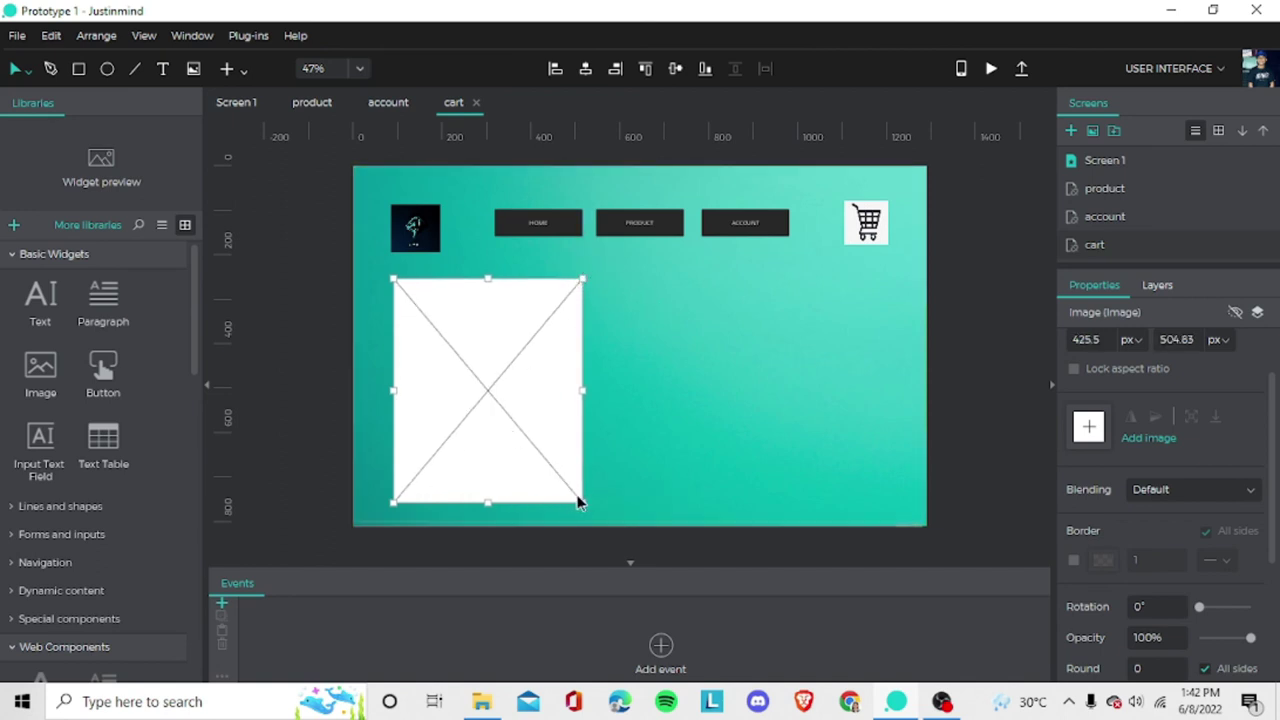
mouse_move(578, 502)
mouse_down()
mouse_move(563, 512)
mouse_move(563, 487)
mouse_up()
click(664, 418)
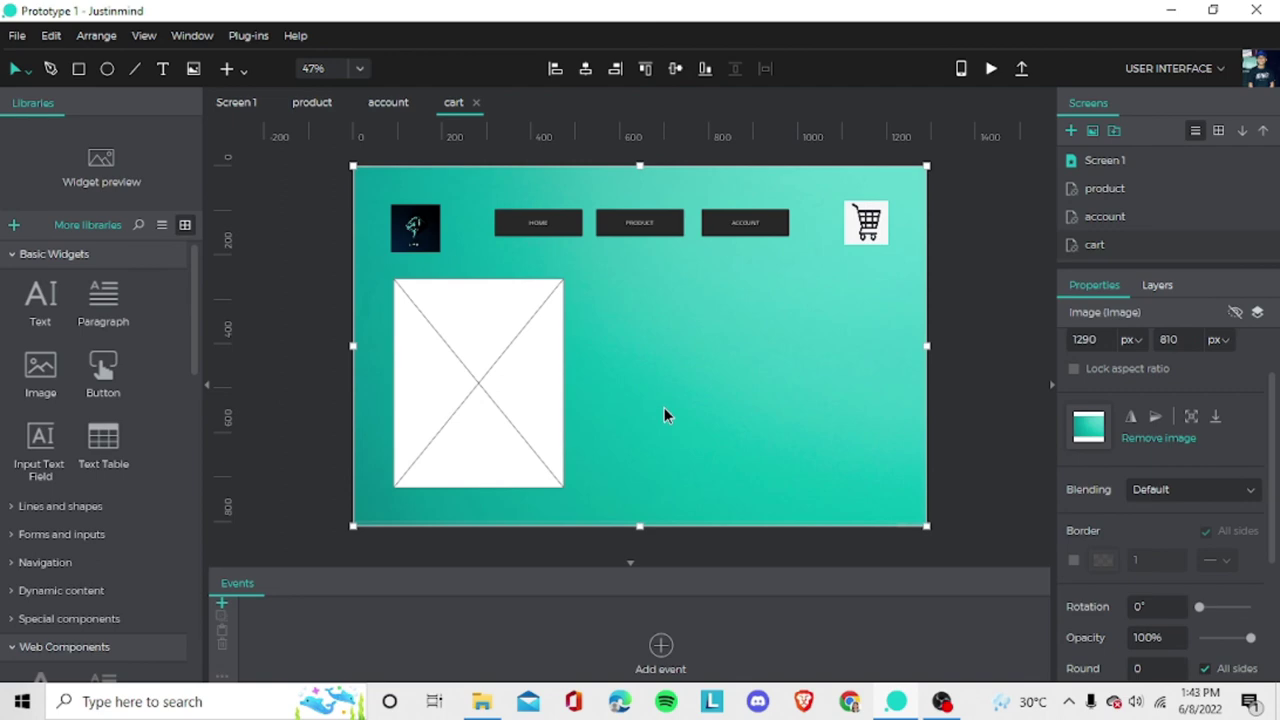
Try the iphone picture in the large image placeholder, included in the prototype, and undo it.
double_click(451, 371)
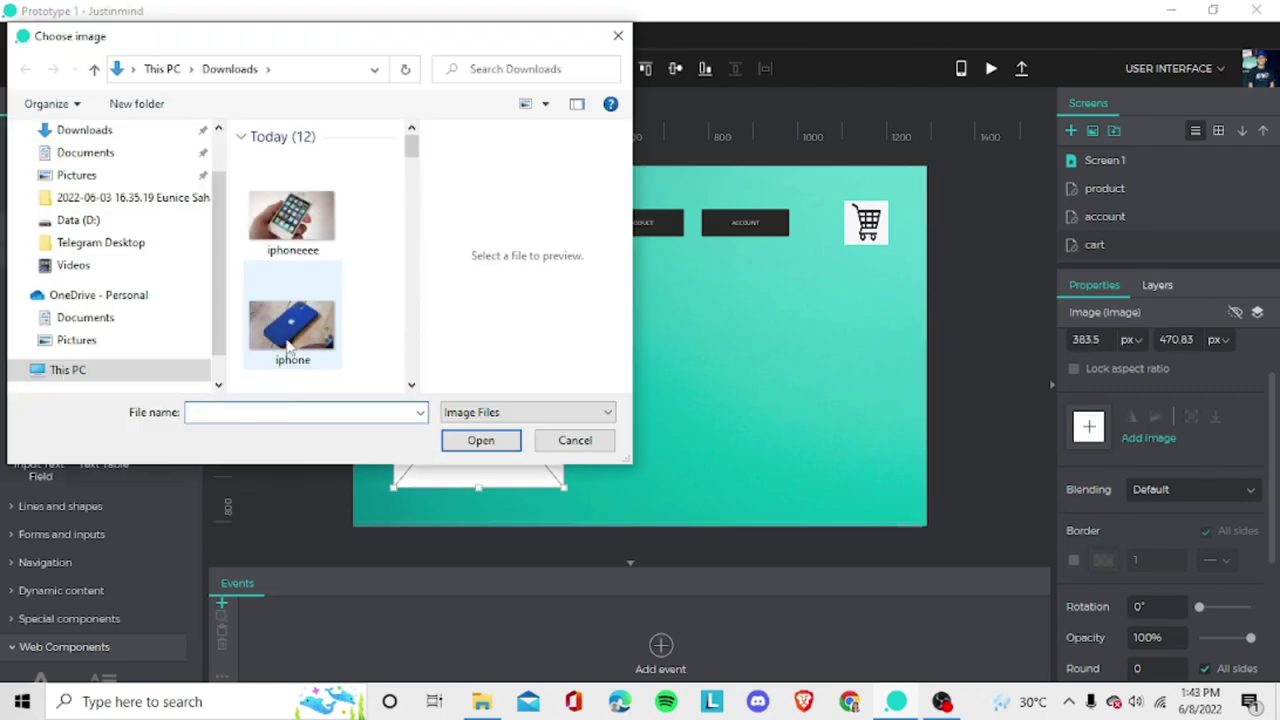
click(290, 345)
click(480, 439)
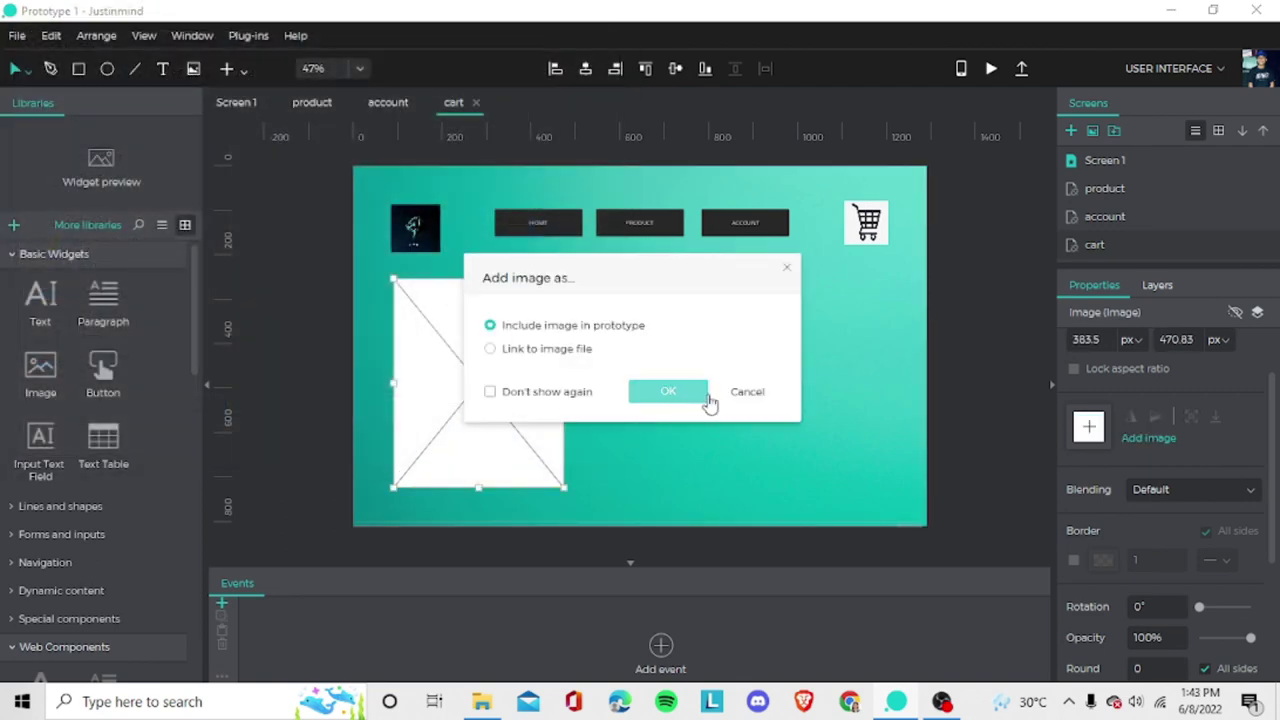
click(705, 395)
click(624, 390)
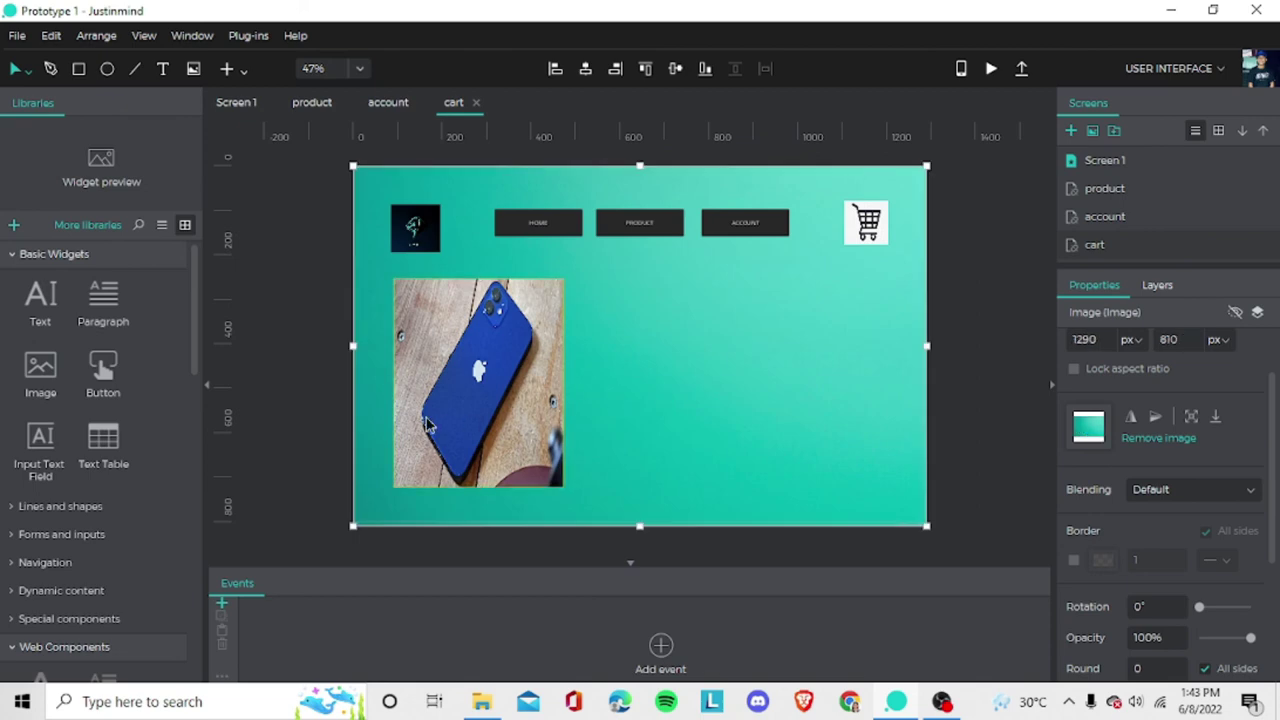
key(ctrl+z)
Try the green phone picture in the large image placeholder and undo it.
double_click(491, 400)
double_click(305, 328)
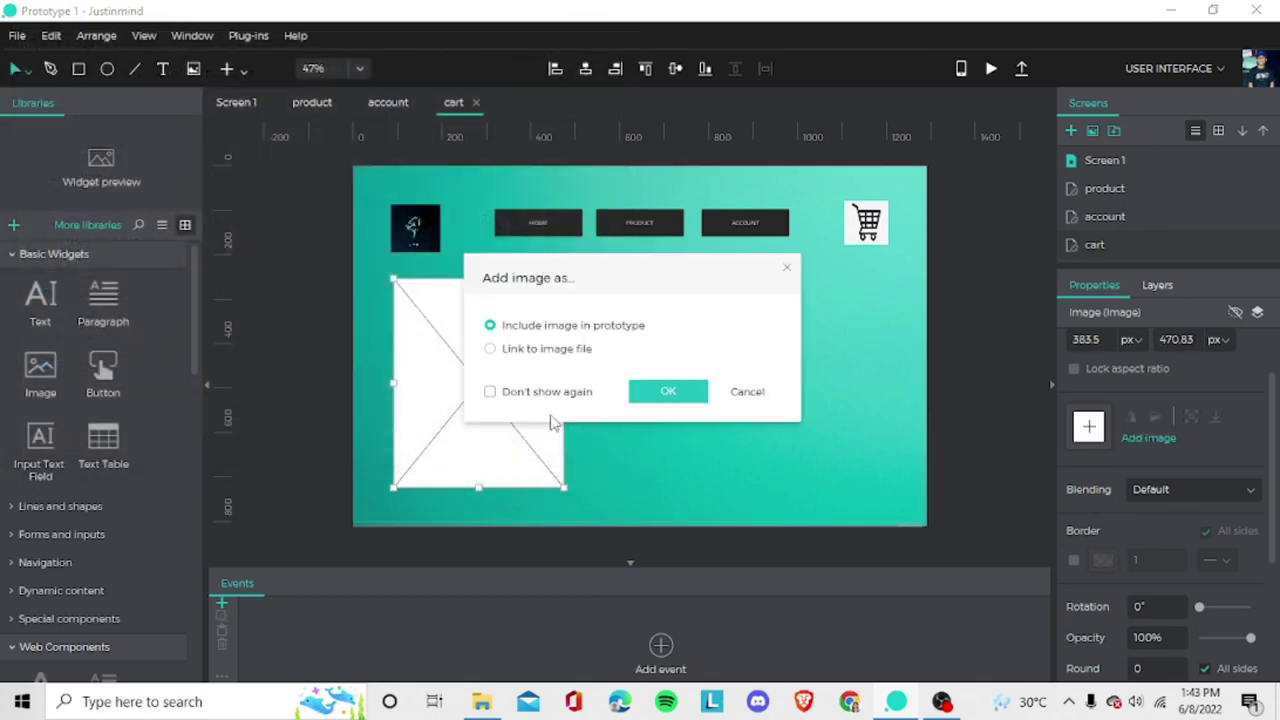
click(658, 391)
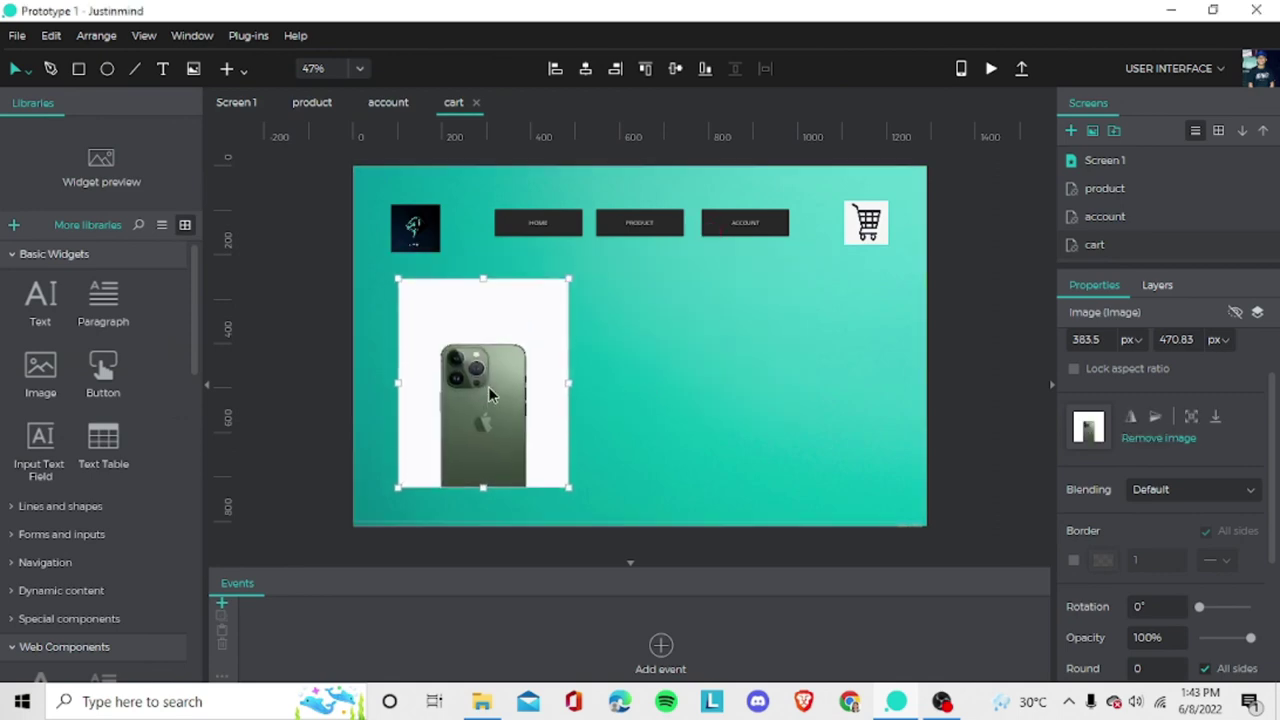
key(ctrl+z)
Load the iphoneeee picture into the large image placeholder and include it in the prototype.
double_click(484, 392)
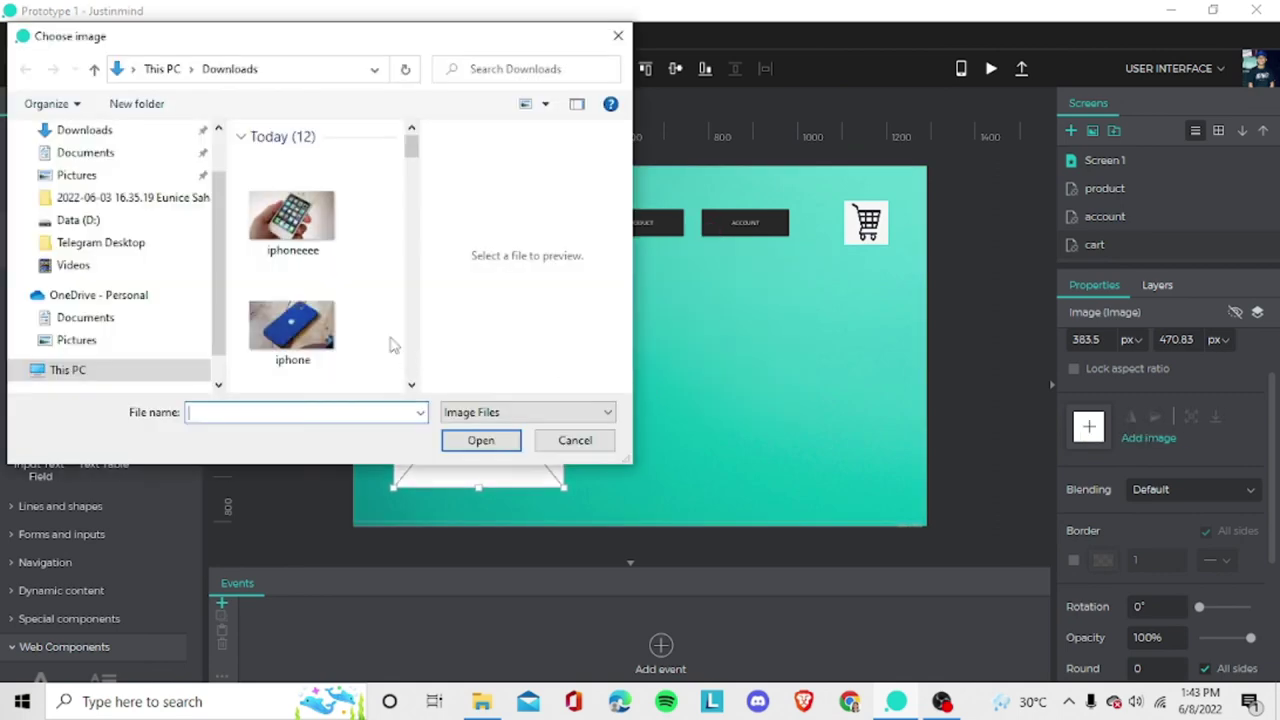
click(287, 258)
click(463, 446)
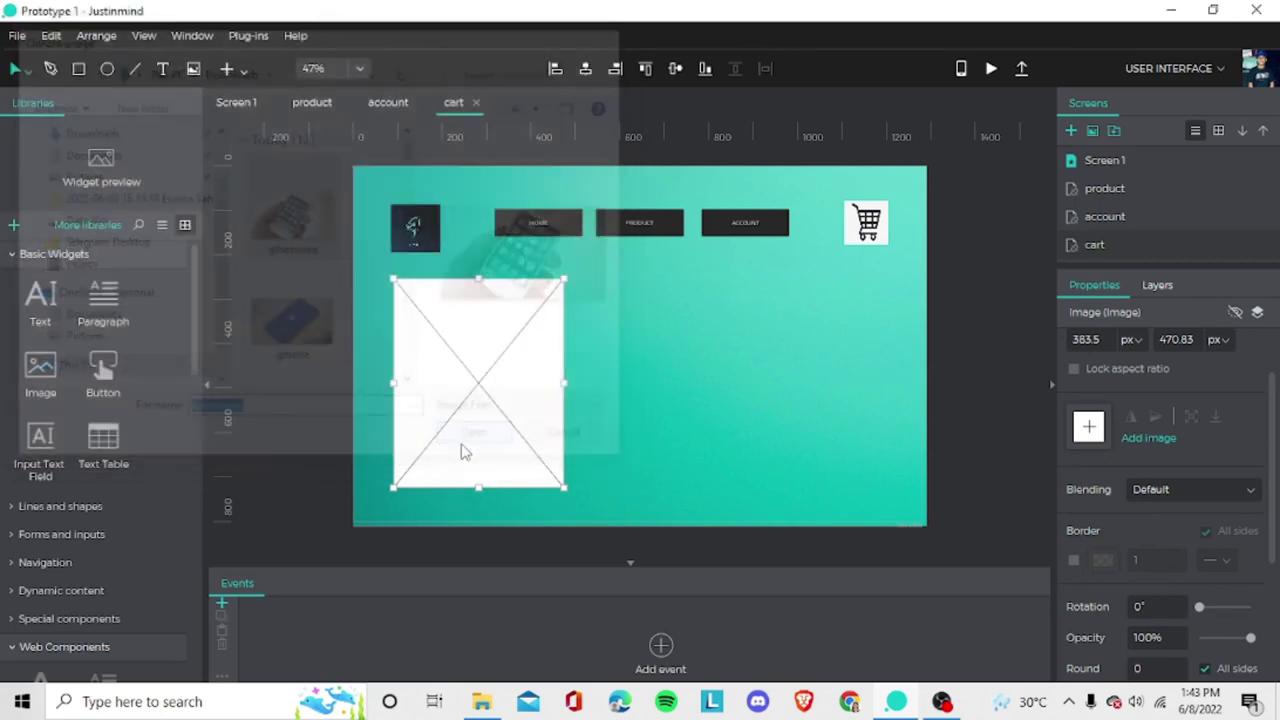
click(660, 395)
click(657, 398)
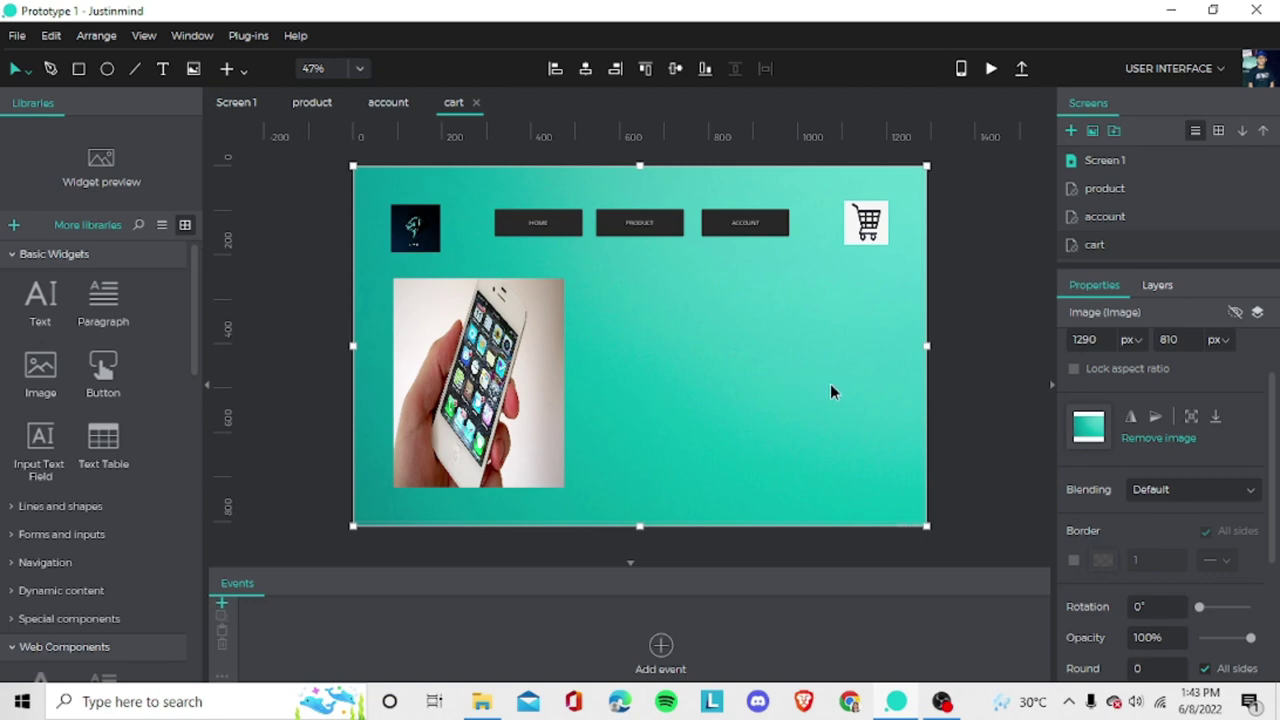
key(alt+Tab)
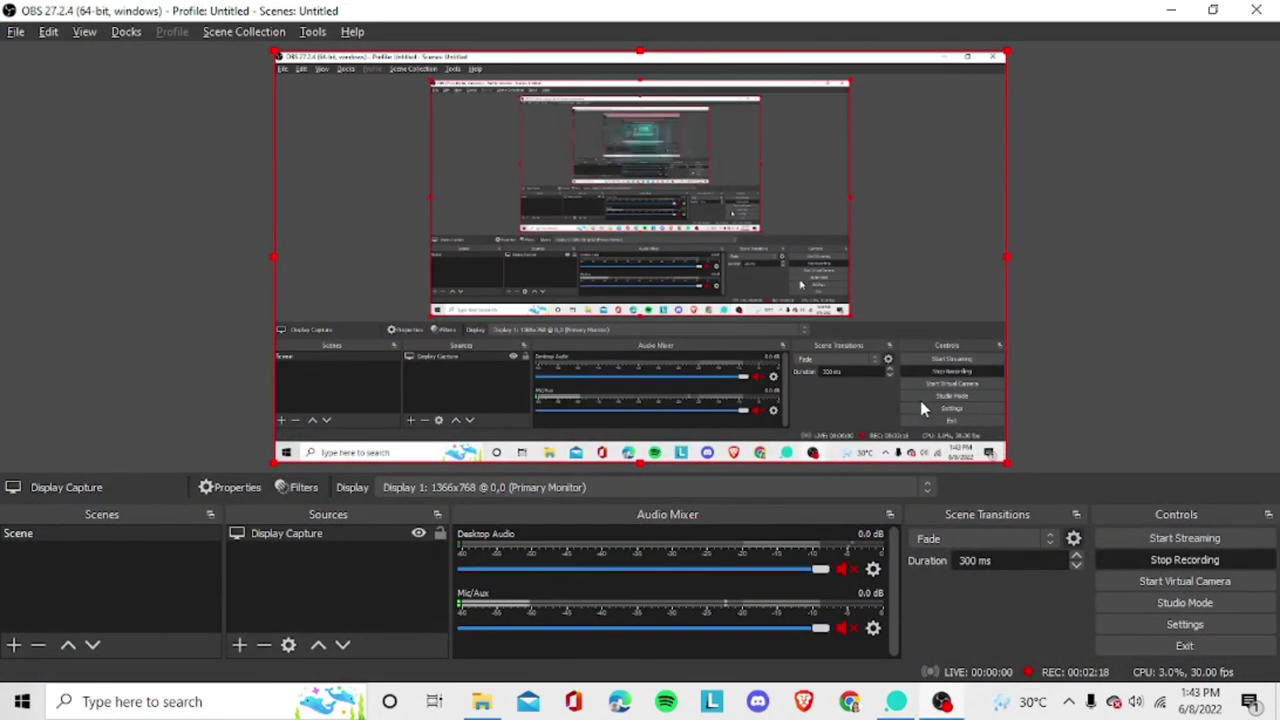
click(1166, 562)
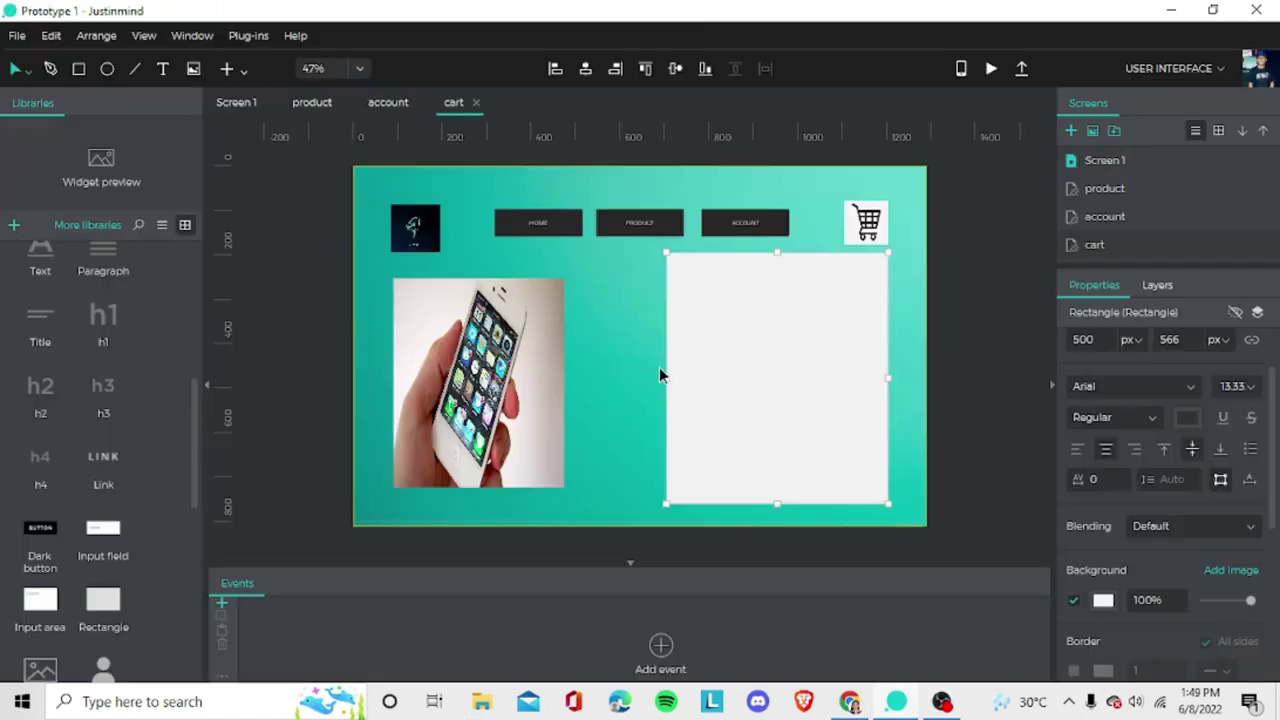
Widen the light rectangle beside the phone picture toward that picture, to about 623 px.
drag(660, 378, 611, 379)
click(676, 410)
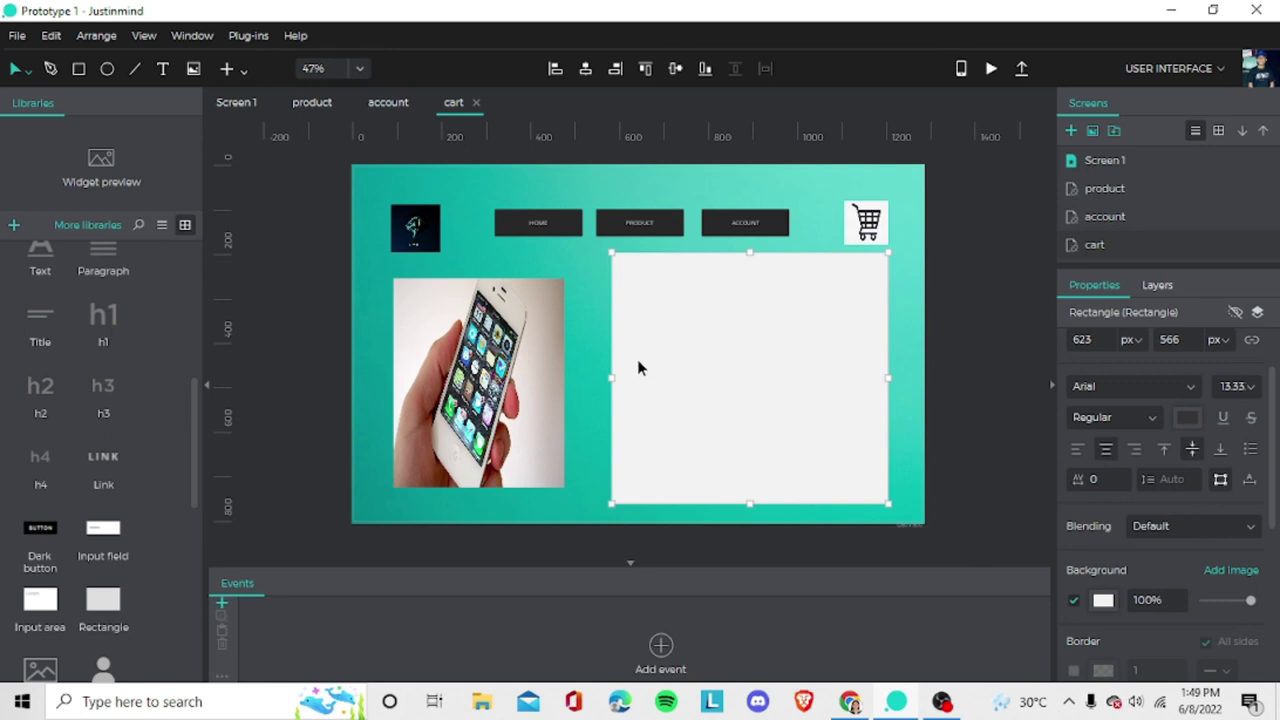
Add a 100 by 100 px image placeholder inside the upper-left corner of the light rectangle.
scroll(50, 300, up, 8)
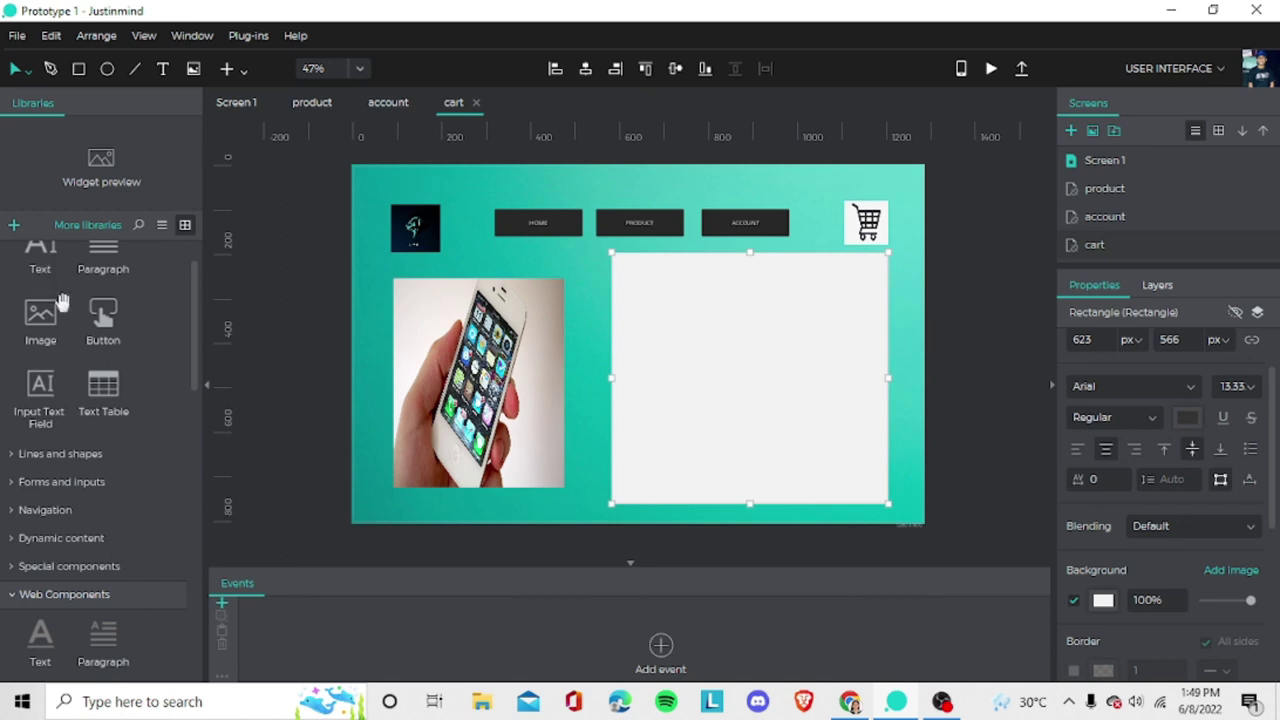
scroll(62, 300, up, 1)
mouse_move(42, 362)
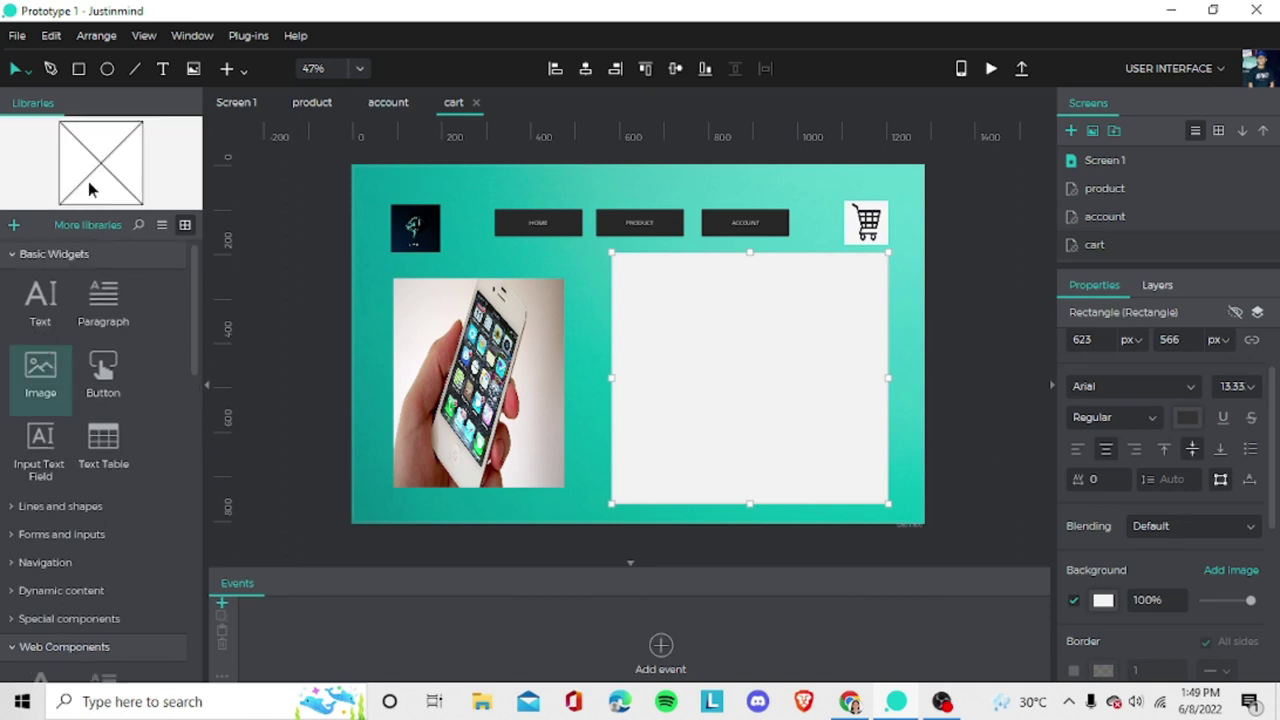
drag(90, 190, 631, 288)
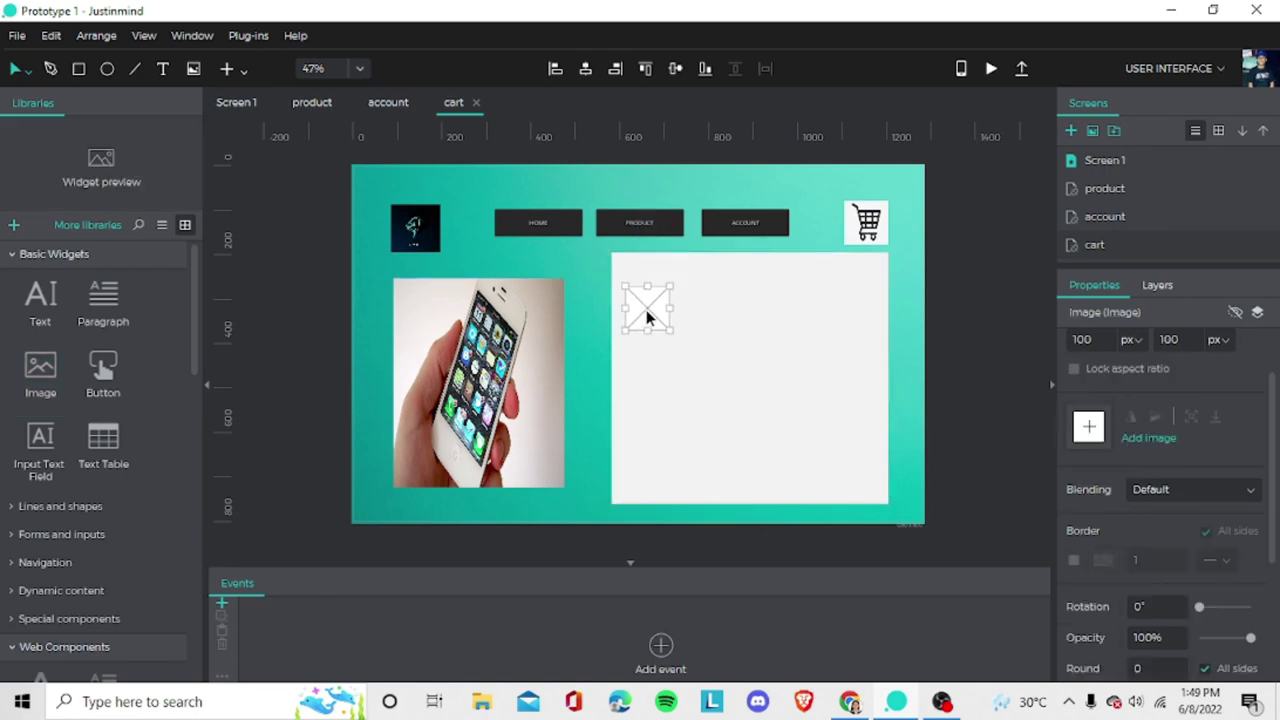
Load the logo picture into the small image placeholder inside the light rectangle.
double_click(648, 314)
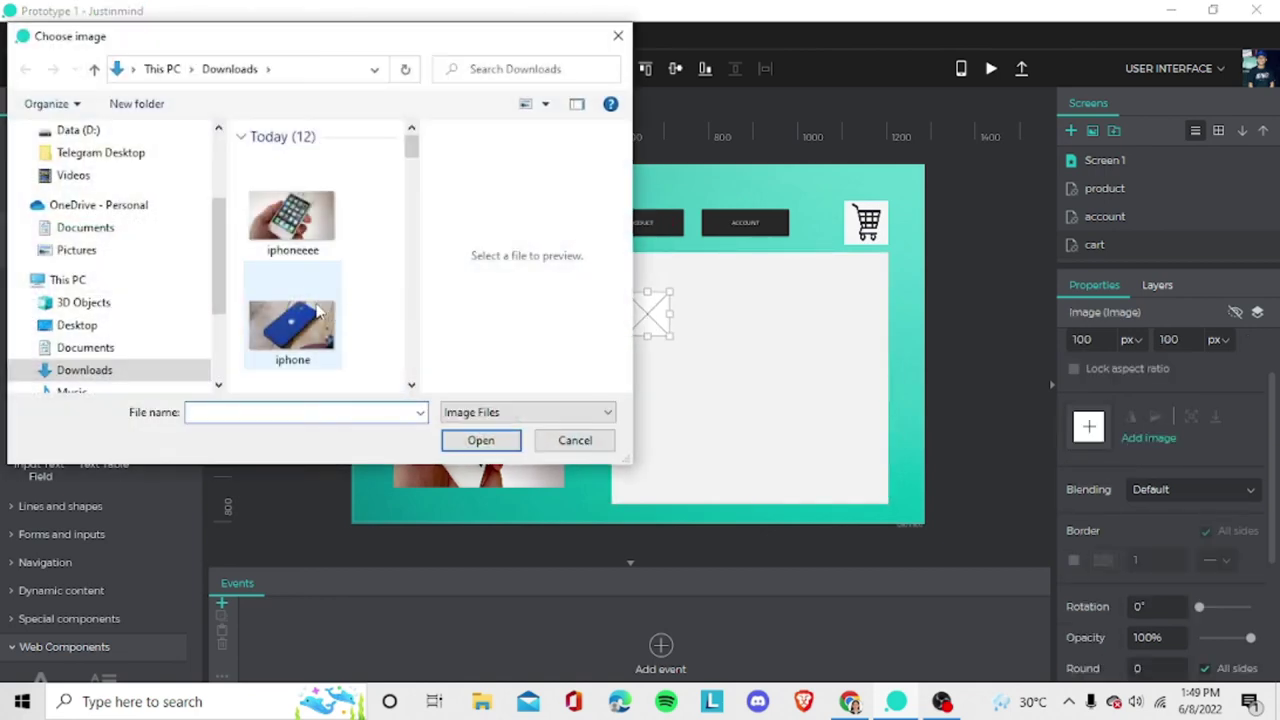
click(300, 322)
scroll(290, 307, down, 3)
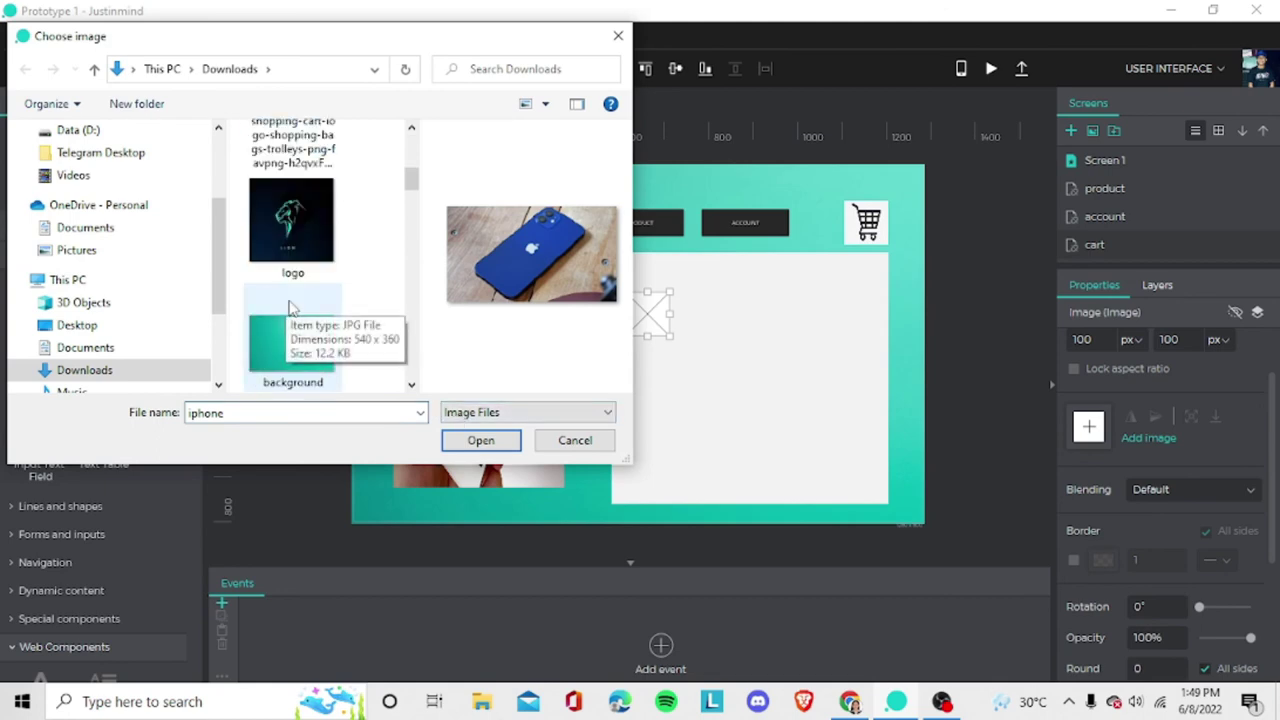
scroll(290, 307, down, 2)
scroll(298, 277, up, 3)
click(296, 285)
click(480, 441)
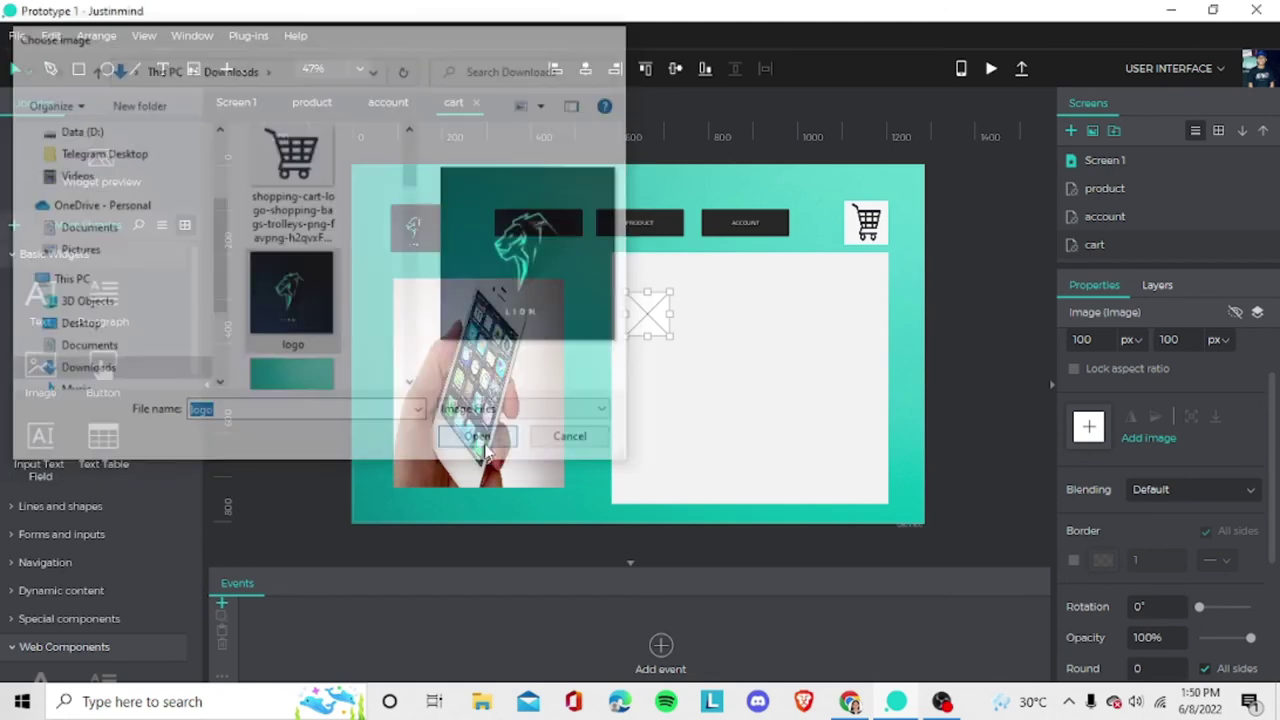
click(675, 392)
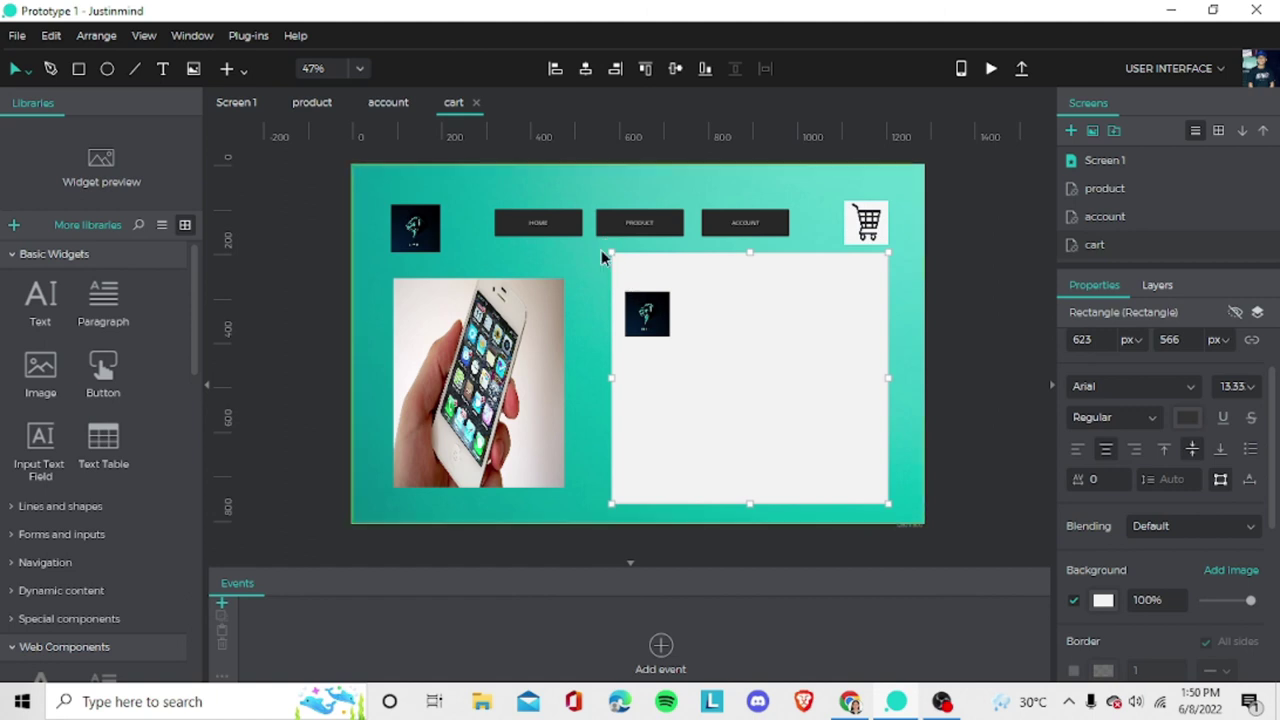
Place a text label above the logo picture in the light rectangle and try product as its text.
drag(49, 314, 617, 276)
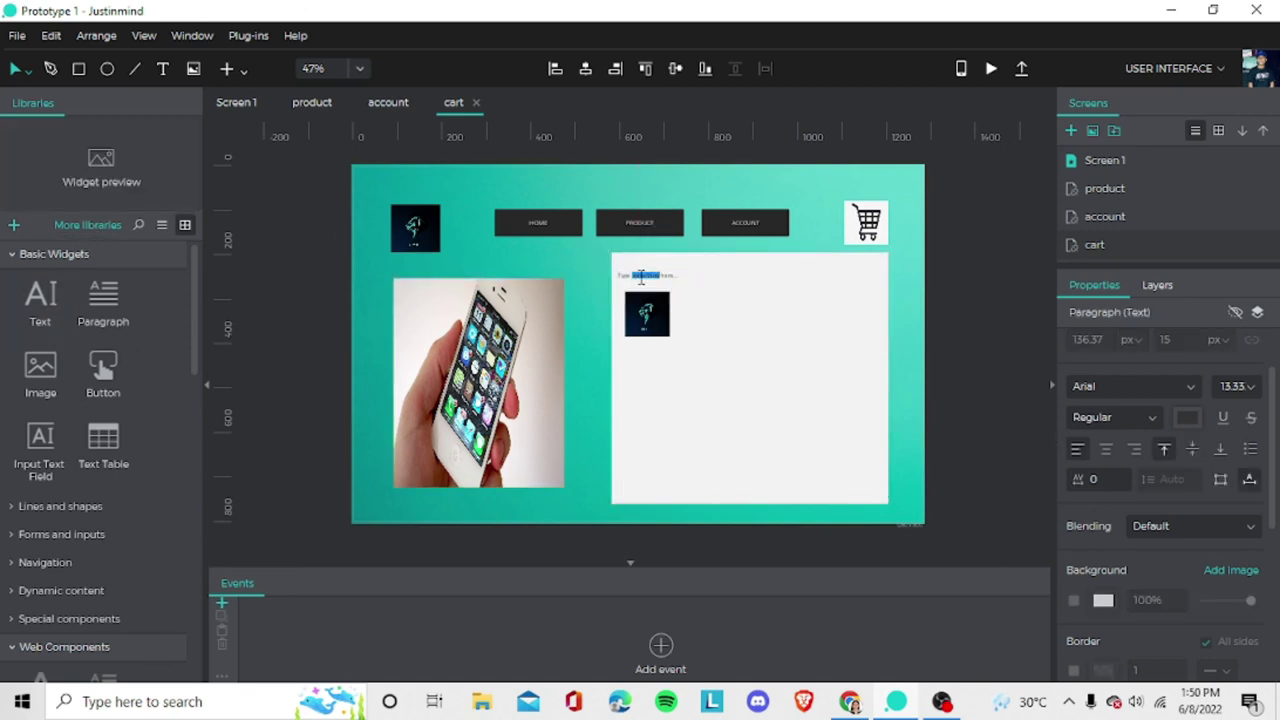
text(ml)
text(oduct)
click(1238, 388)
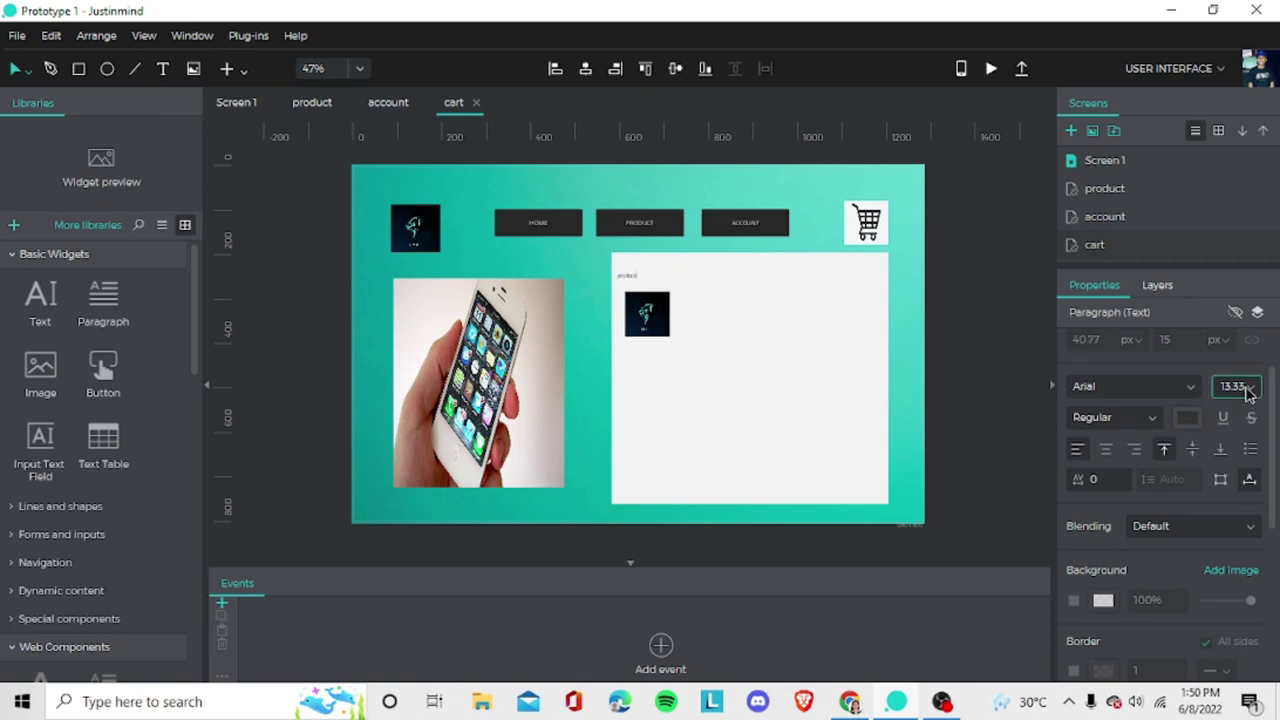
click(634, 284)
click(627, 274)
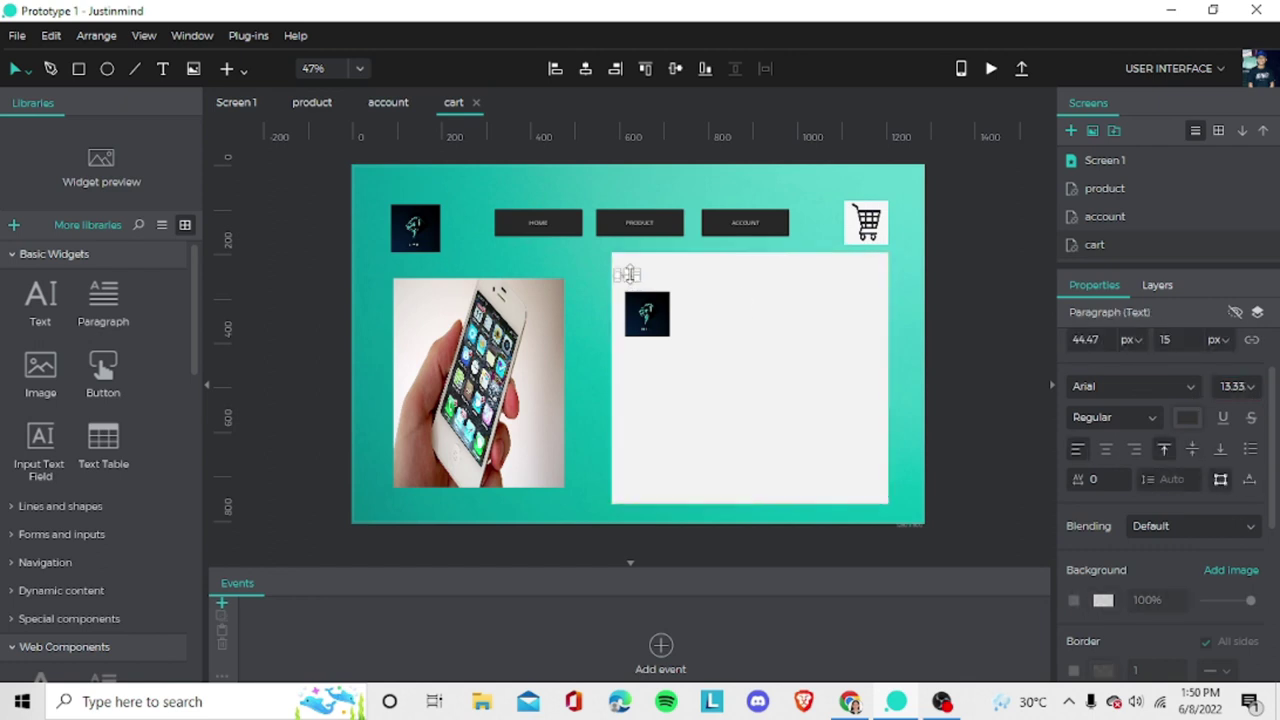
drag(642, 275, 679, 279)
click(688, 282)
double_click(660, 276)
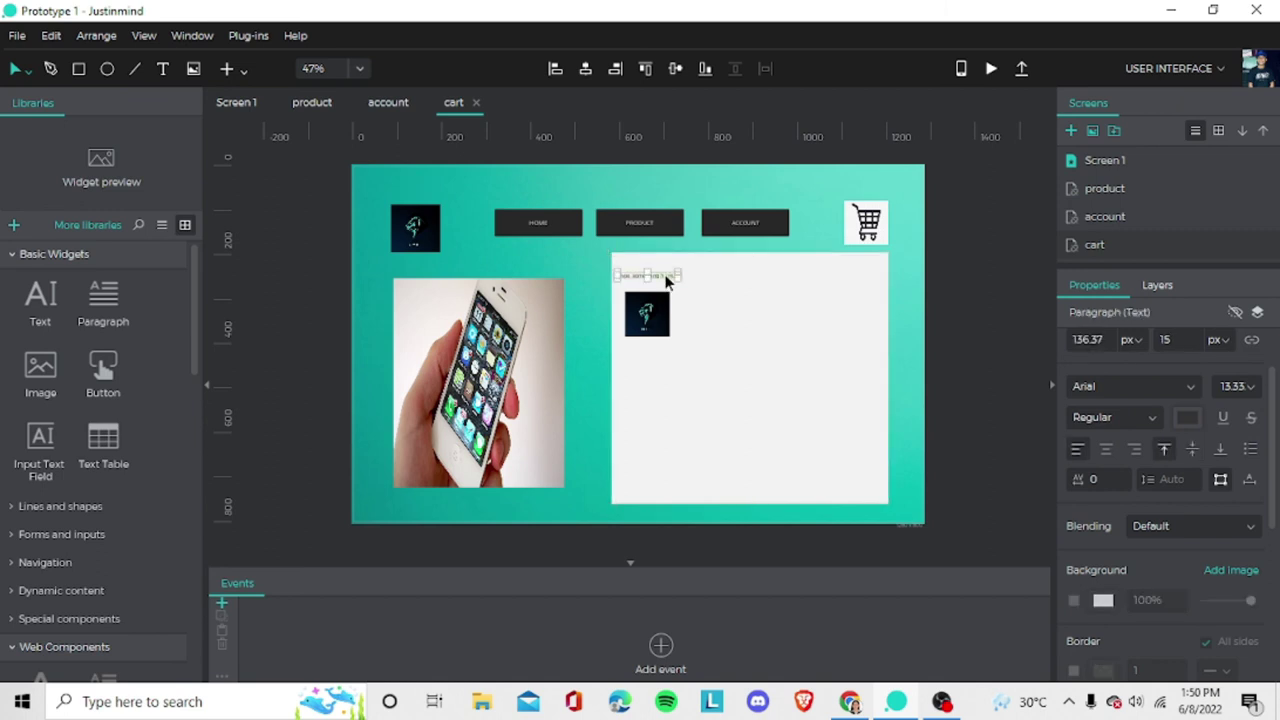
Set the label above the logo picture to font size 20 and its text to product.
click(1250, 386)
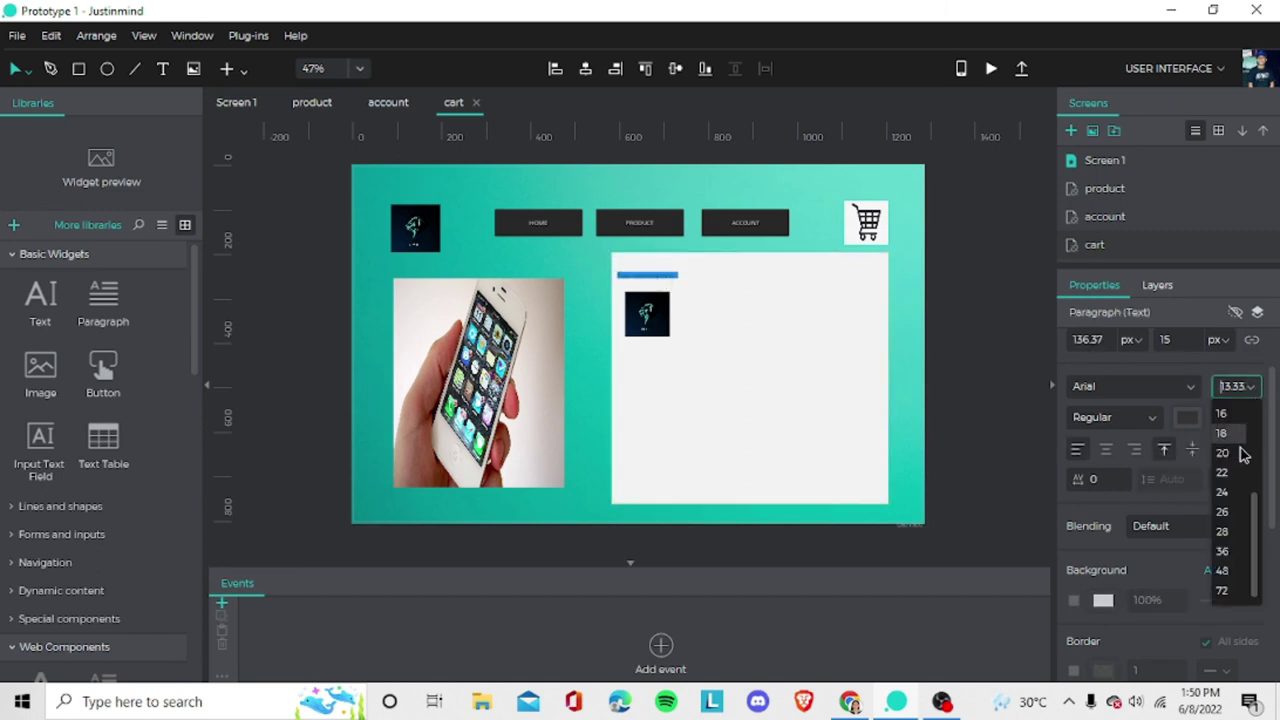
click(1228, 456)
click(658, 272)
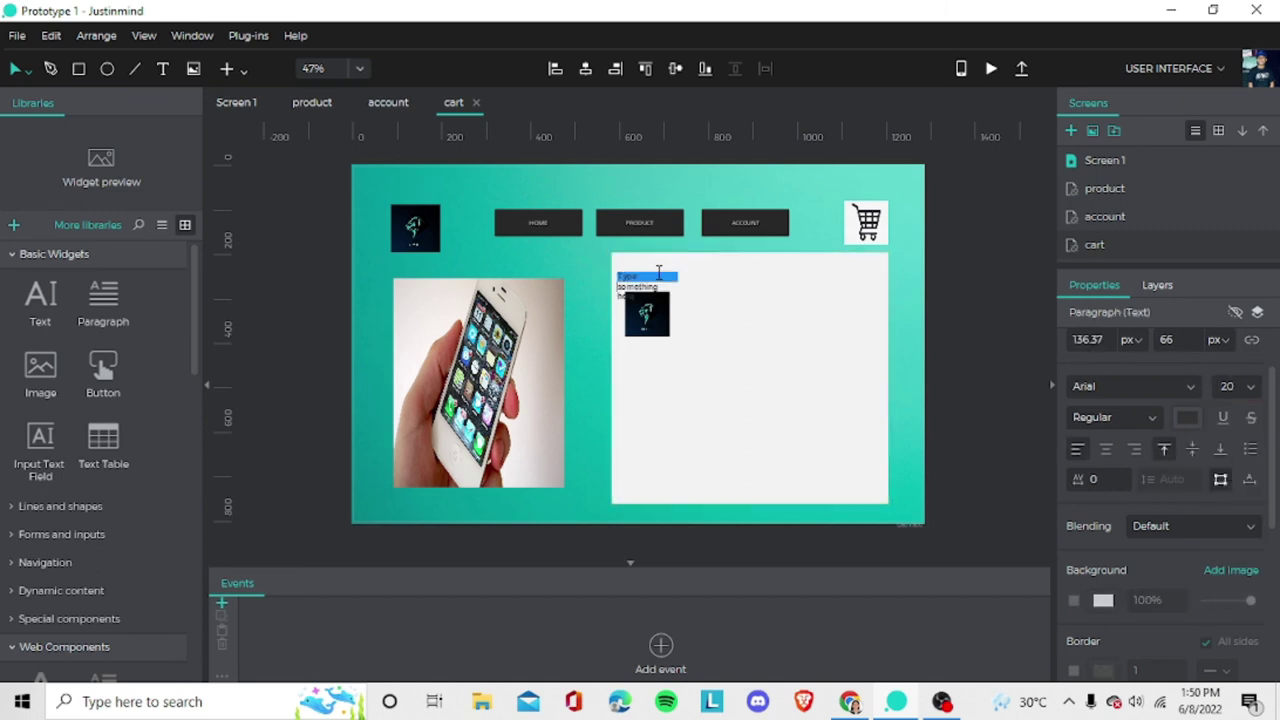
text(product)
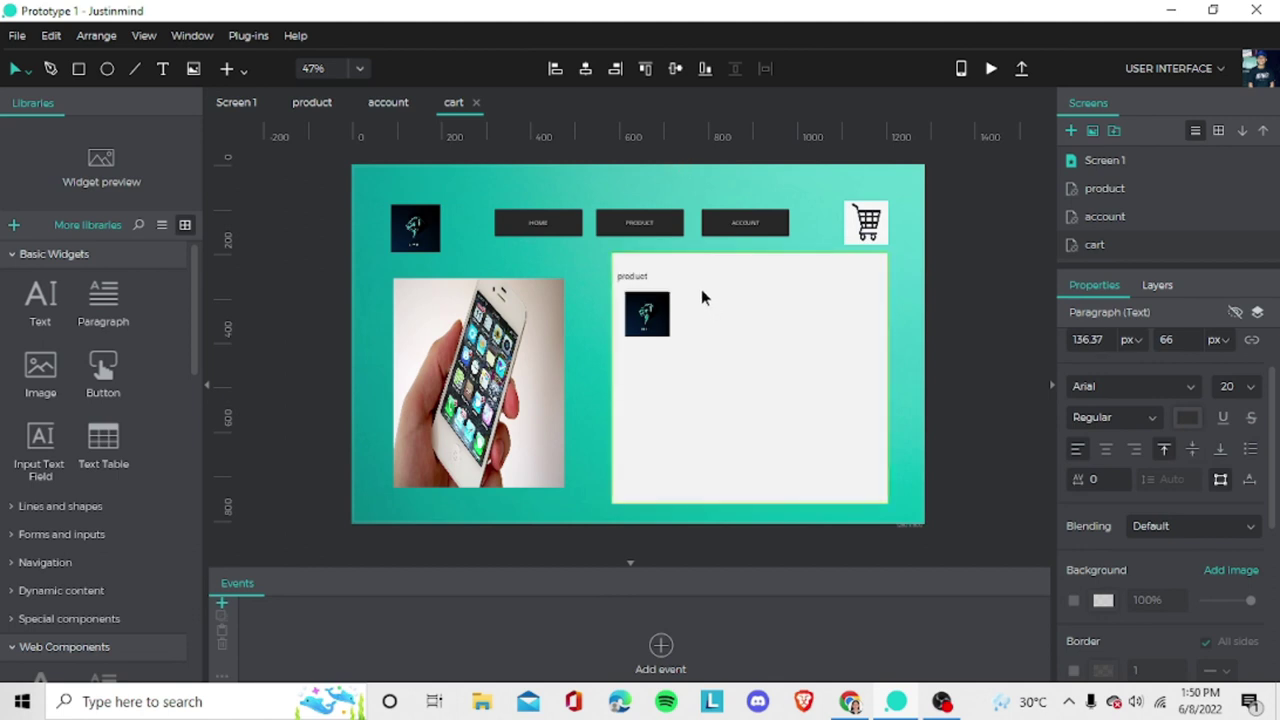
click(701, 297)
Add a second text label beside the product heading and set its font size to 20.
drag(51, 289, 665, 277)
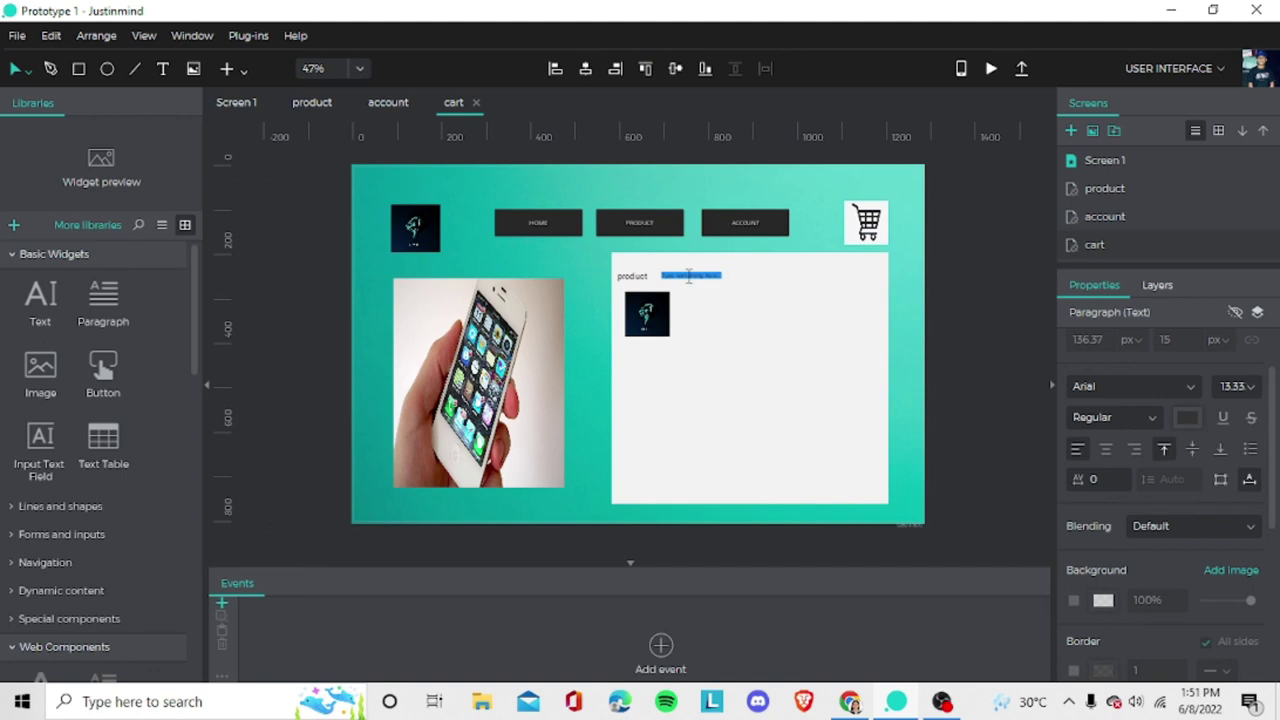
text(pro)
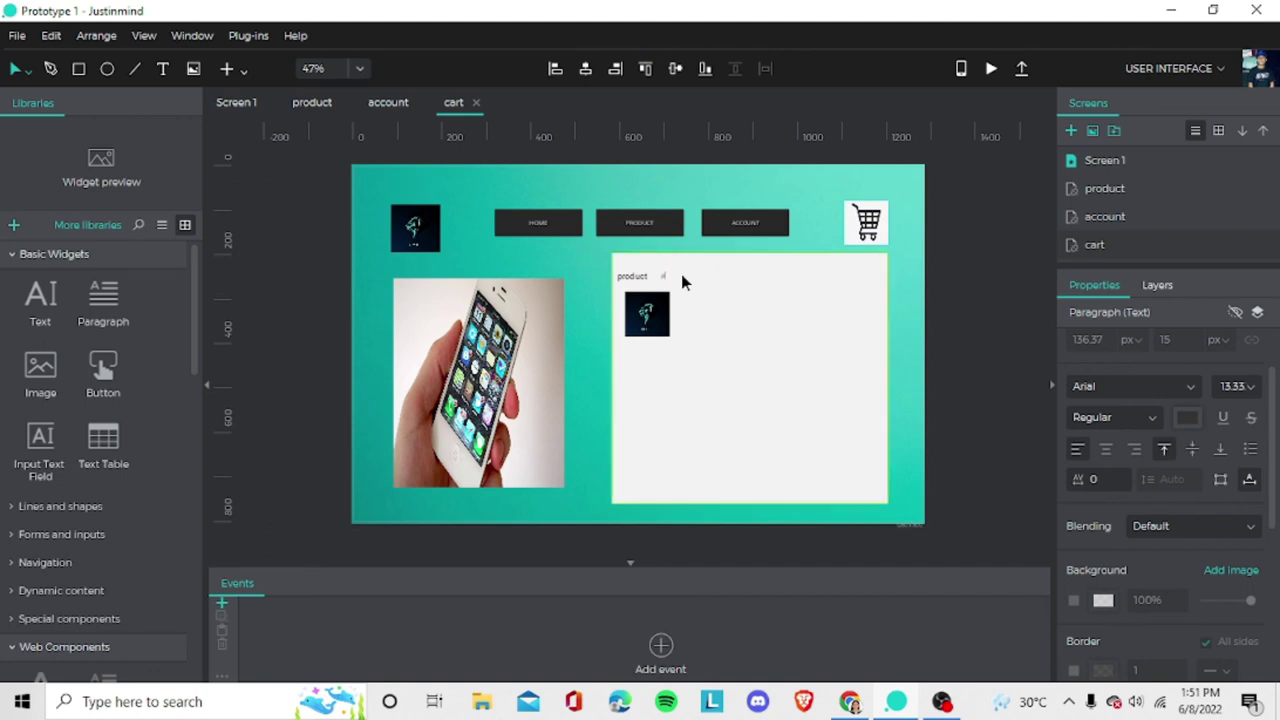
text(duct)
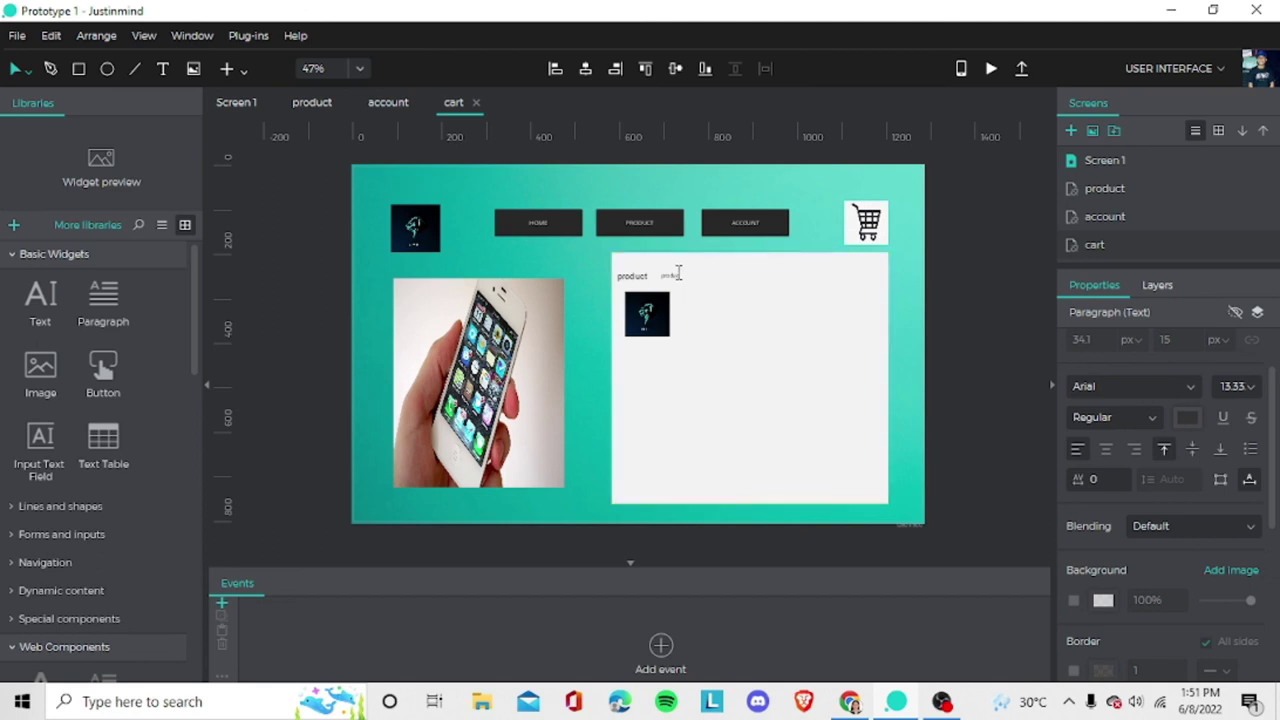
key(ctrl+a)
click(1250, 386)
click(1228, 462)
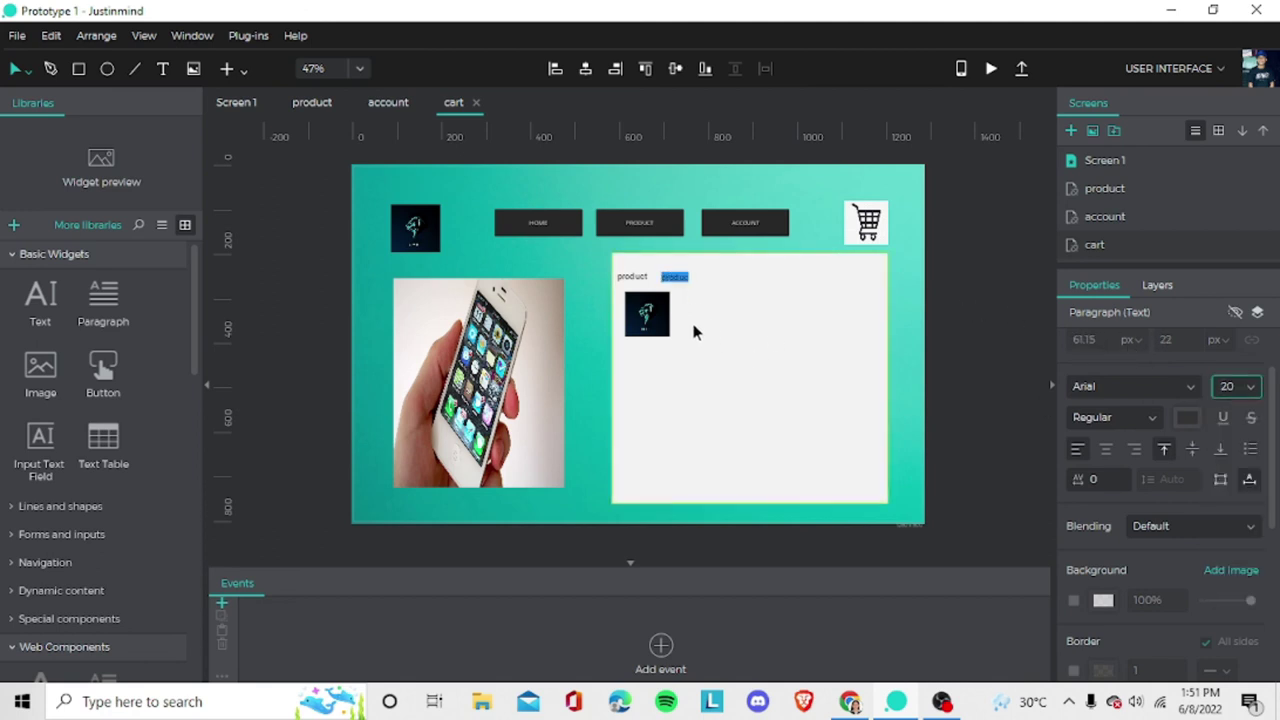
Enter product description as the text of the second heading label.
text(tttroduct desc)
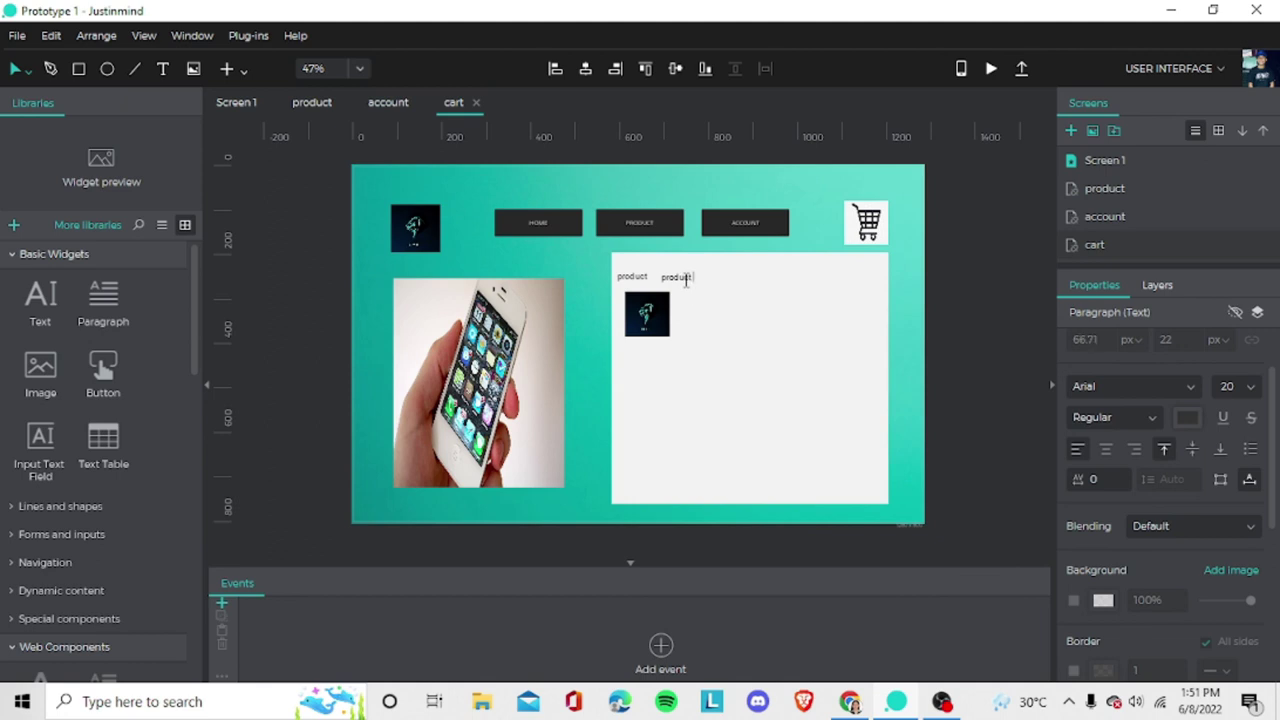
text(rip)
key(BackSpace)
key(BackSpace)
click(729, 180)
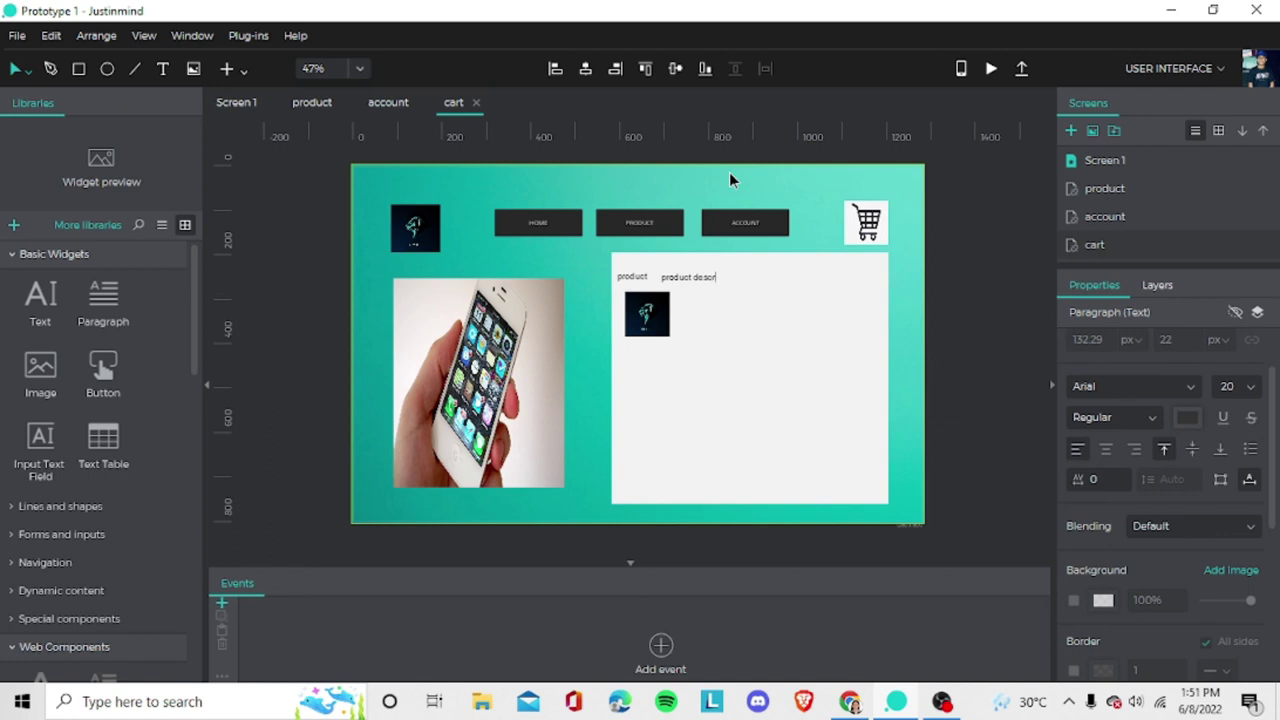
key(BackSpace)
text(ription)
Add a quantity heading at font size 20 after the product description heading.
click(750, 278)
text(quantity)
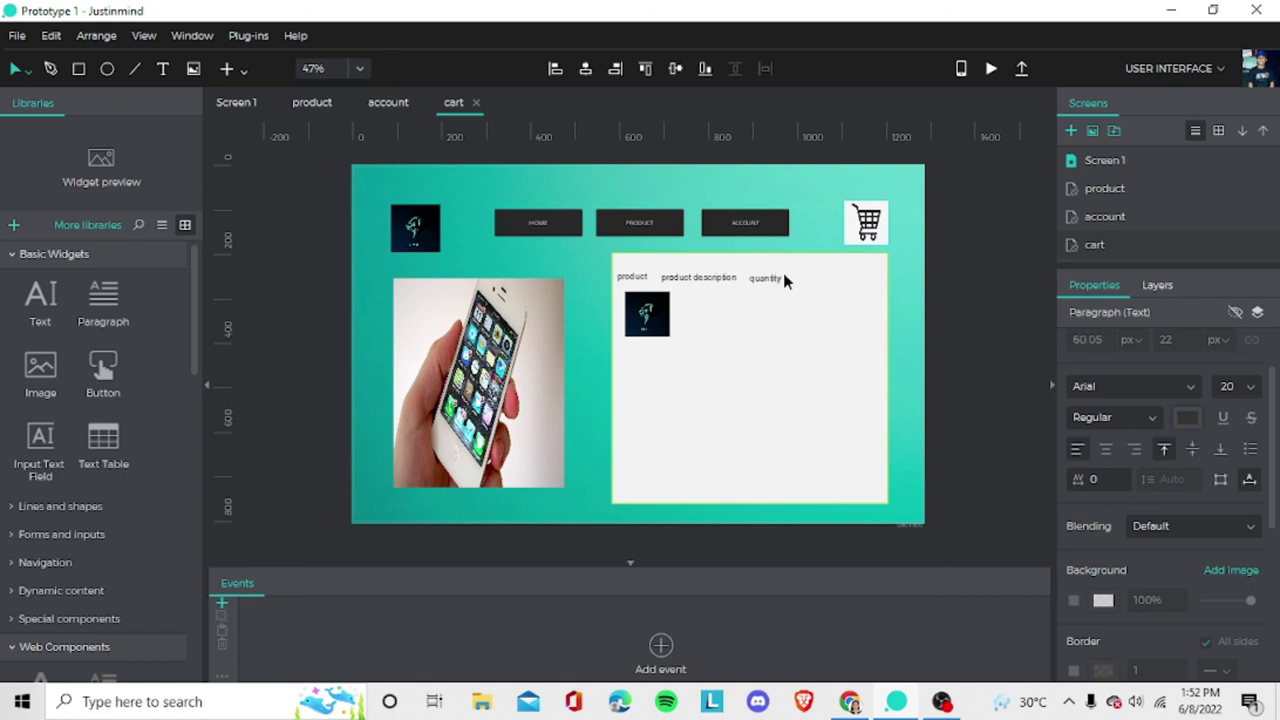
click(783, 273)
click(805, 272)
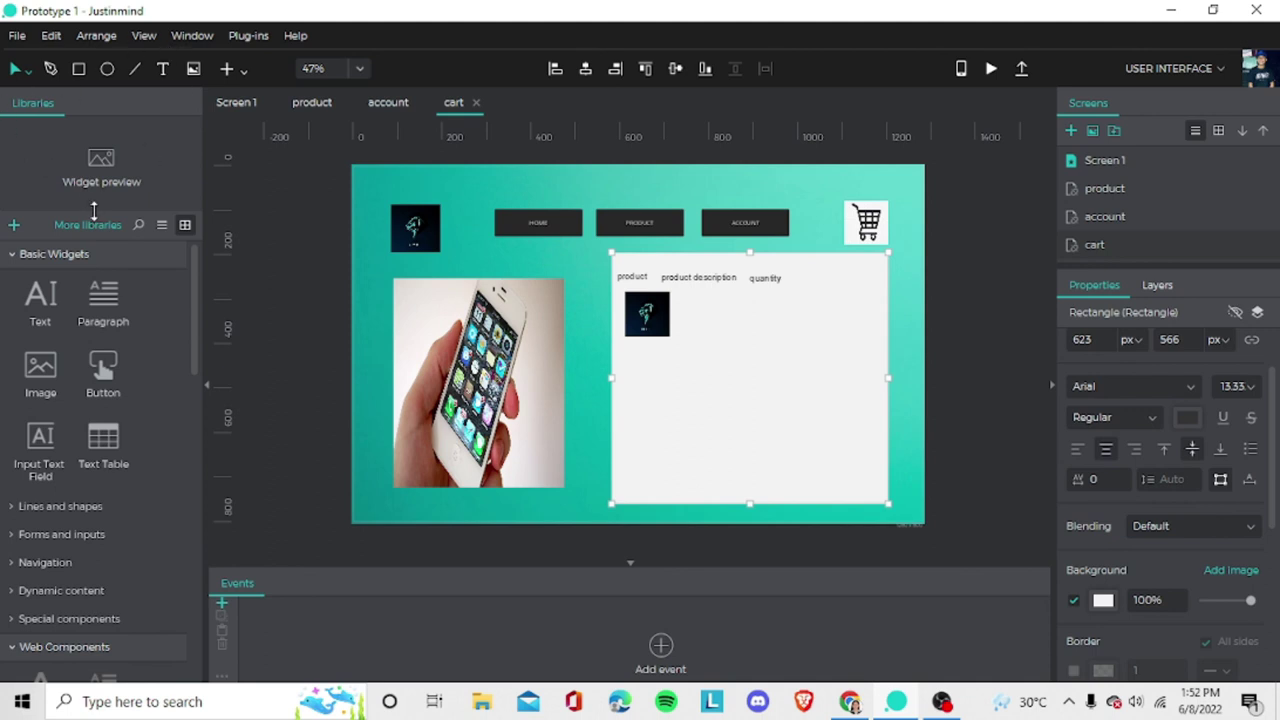
Add a delete heading at font size 20 after the quantity heading.
click(42, 290)
drag(177, 172, 790, 277)
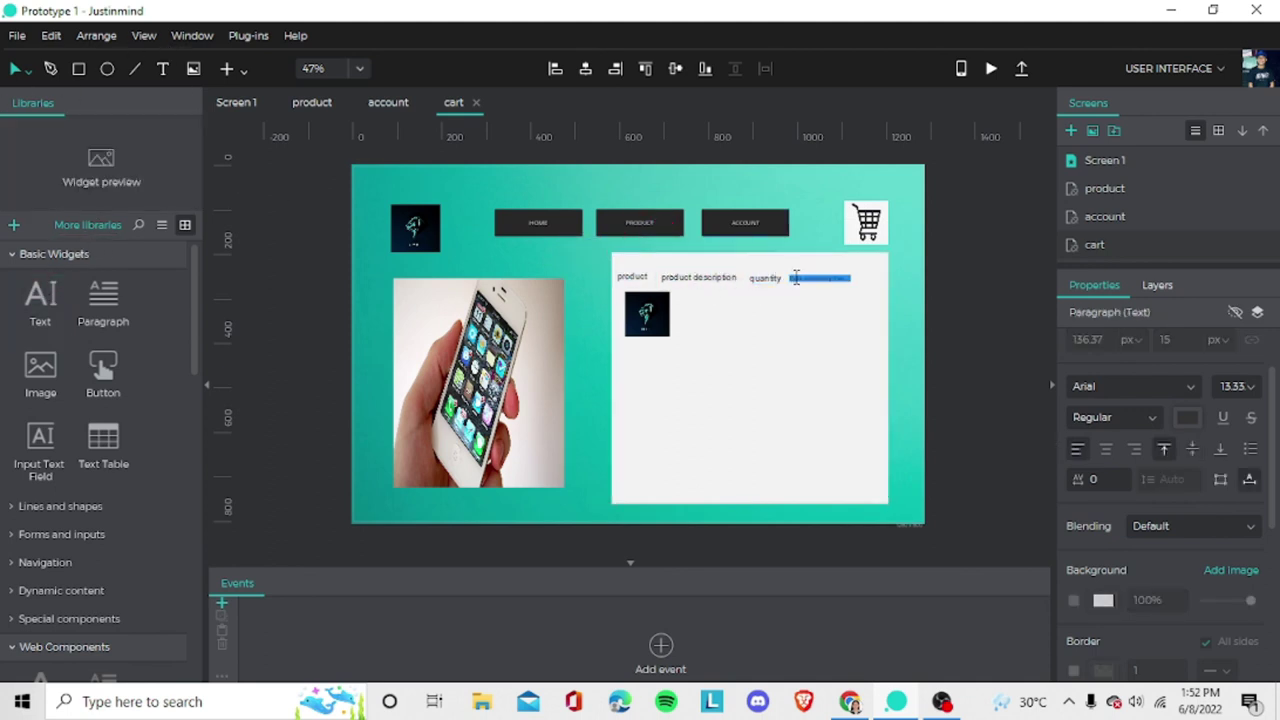
click(1248, 387)
click(1232, 466)
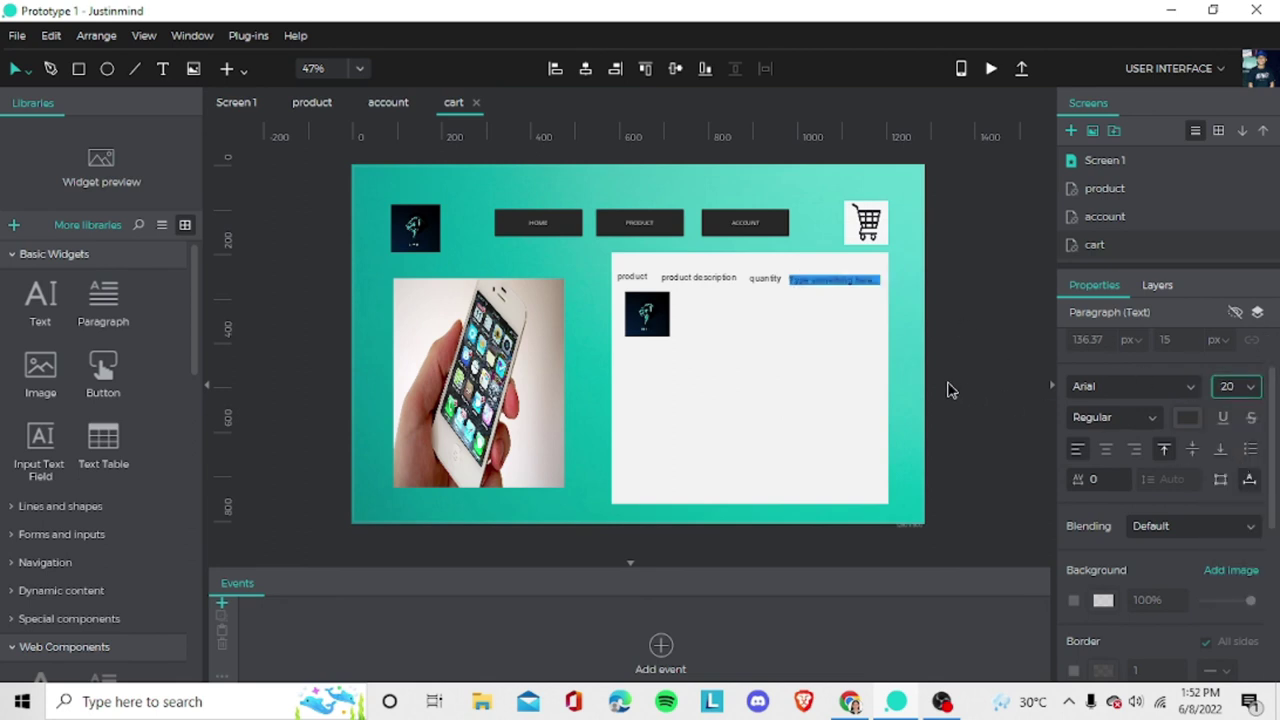
click(822, 288)
double_click(817, 280)
text(delete)
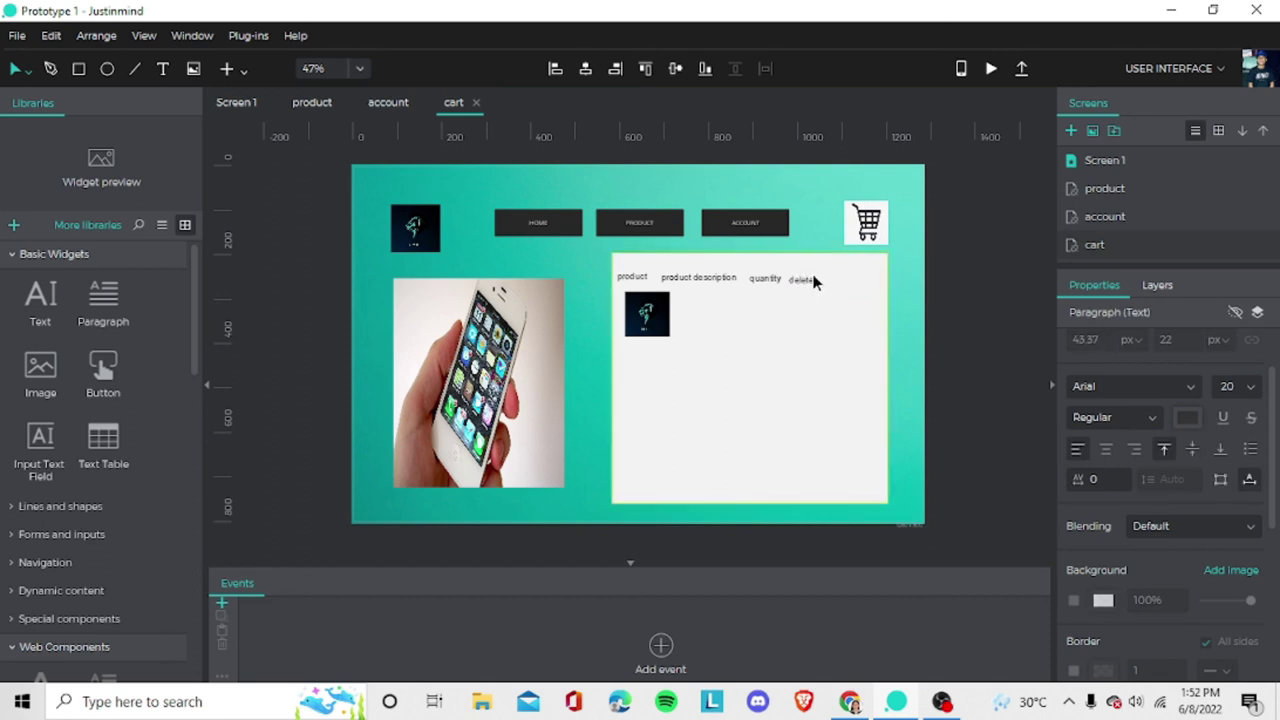
Move the delete heading slightly away from the quantity heading and line it up with the heading row.
click(788, 275)
click(803, 284)
click(818, 276)
click(805, 278)
drag(805, 278, 816, 279)
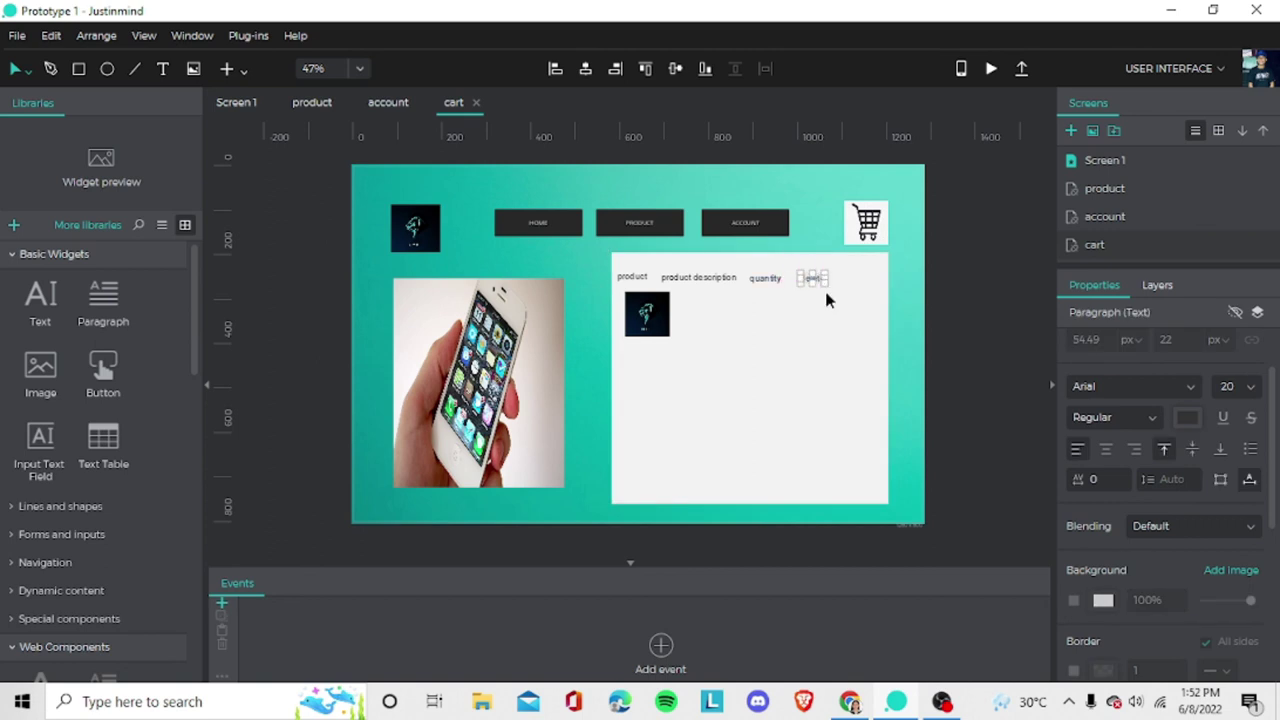
click(822, 290)
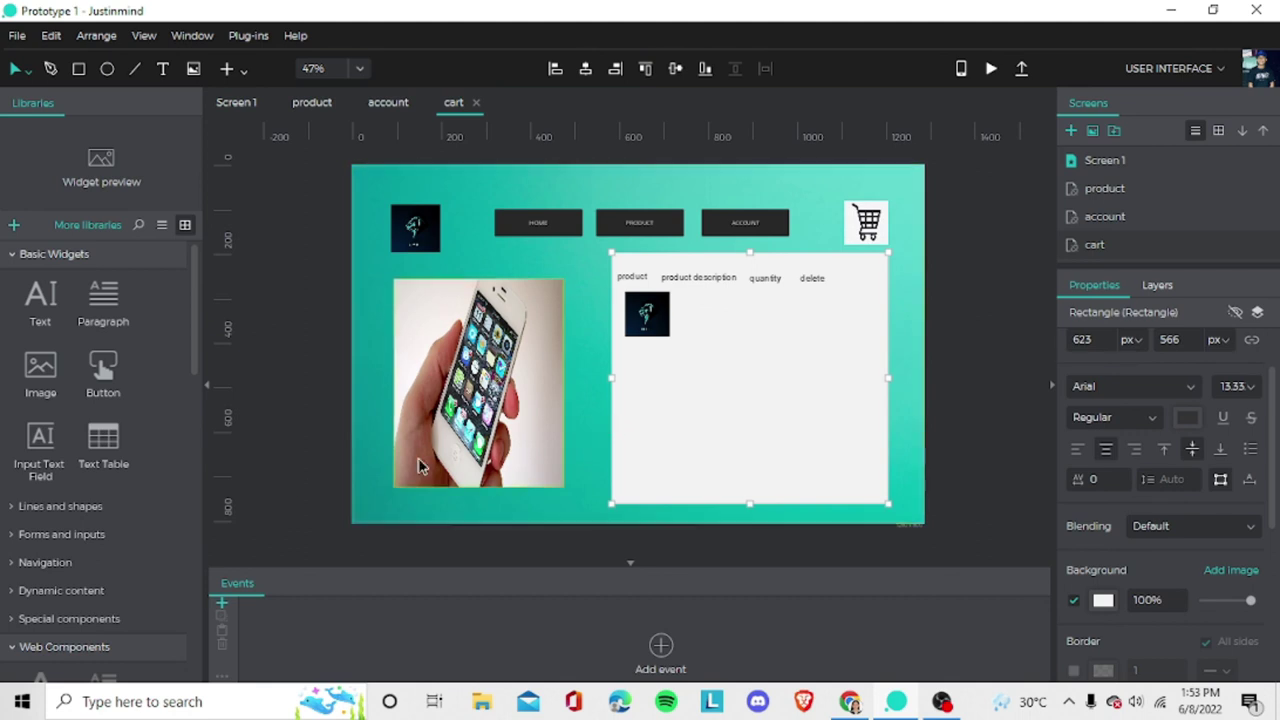
Try placing a dark button in the light rectangle beside the logo picture and undo it.
scroll(100, 450, down, 5)
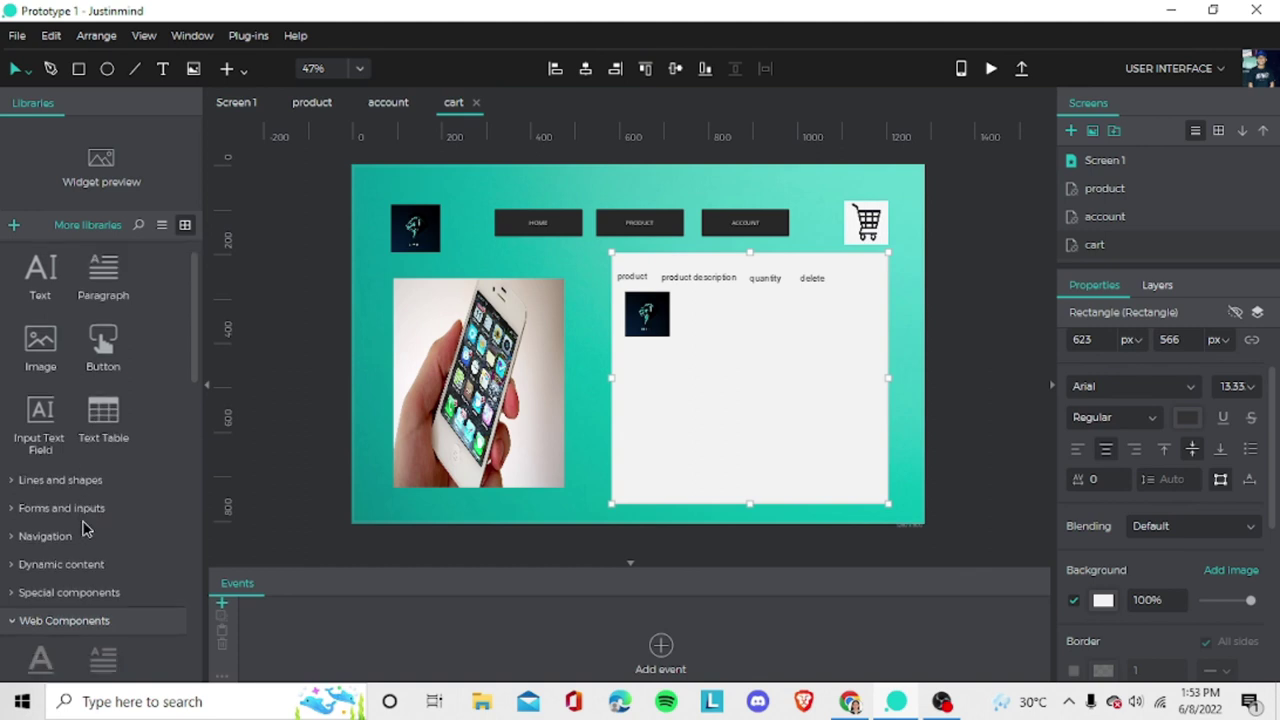
scroll(112, 567, down, 3)
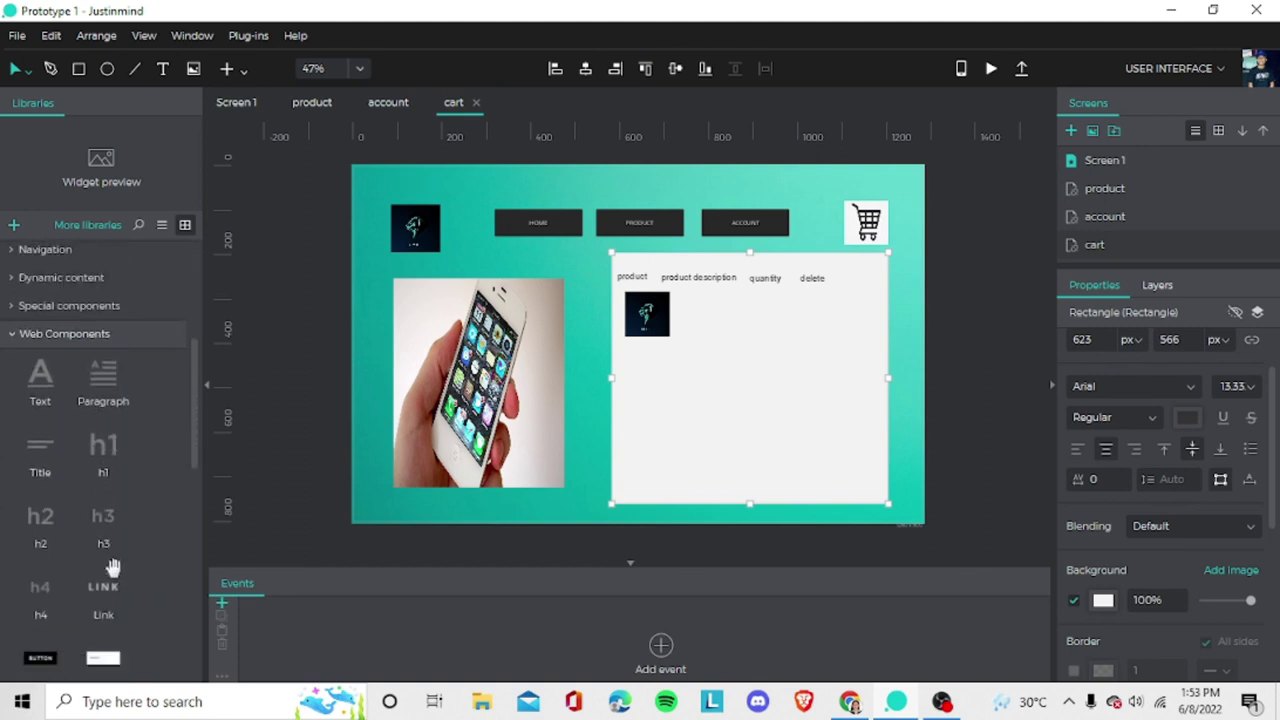
scroll(118, 600, down, 1)
scroll(115, 602, down, 1)
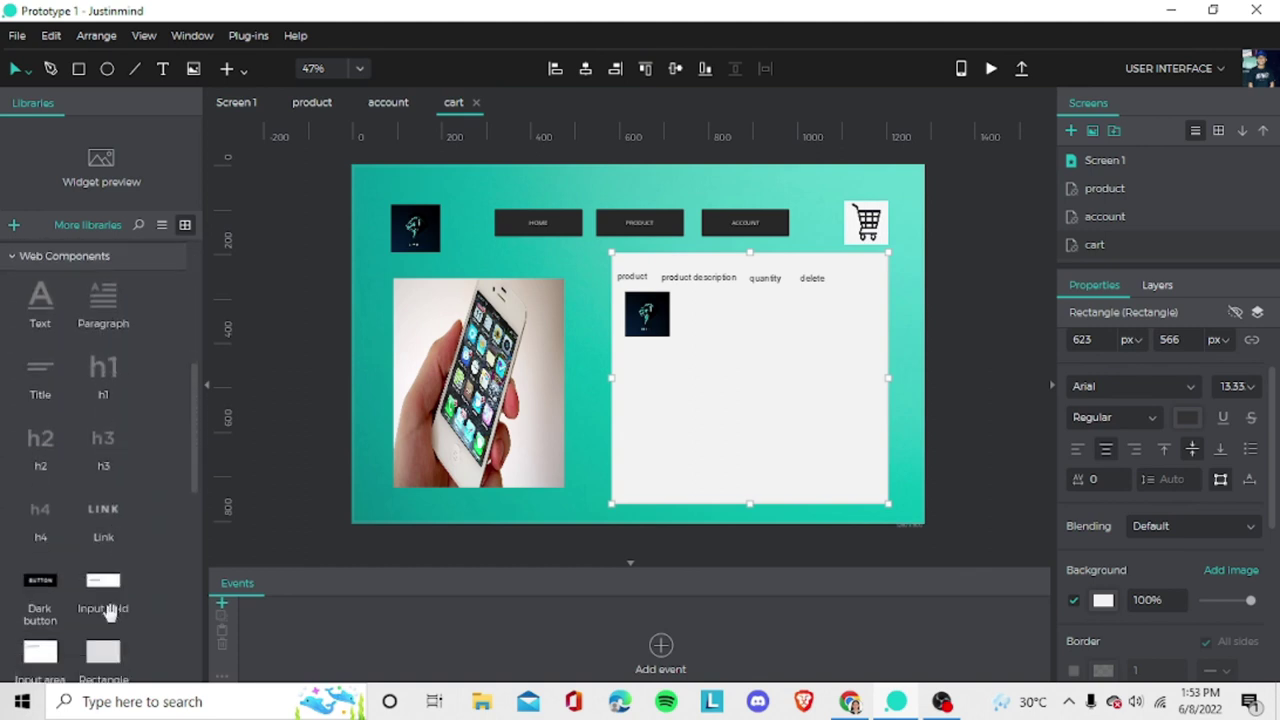
drag(56, 580, 802, 328)
click(745, 327)
key(ctrl+z)
key(ctrl+z)
key(ctrl+z)
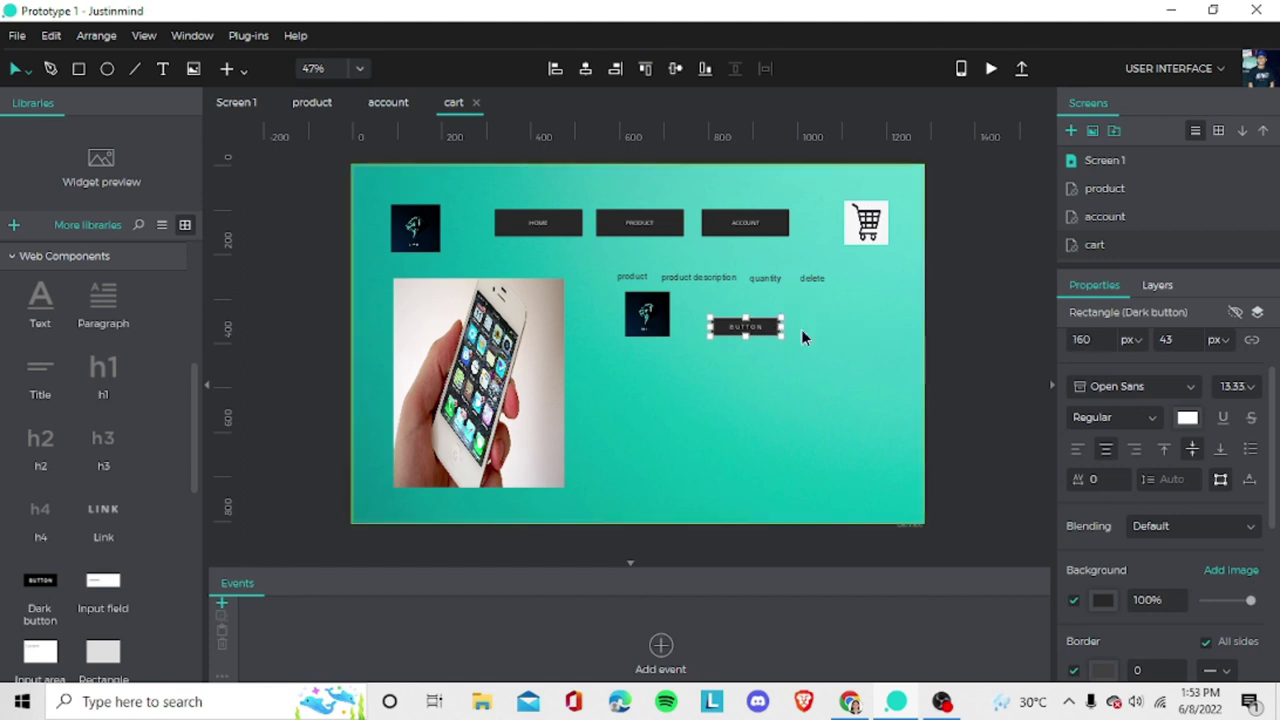
Add a dark button beside the logo picture, widen it to about 208 px and clear its label.
drag(40, 582, 733, 325)
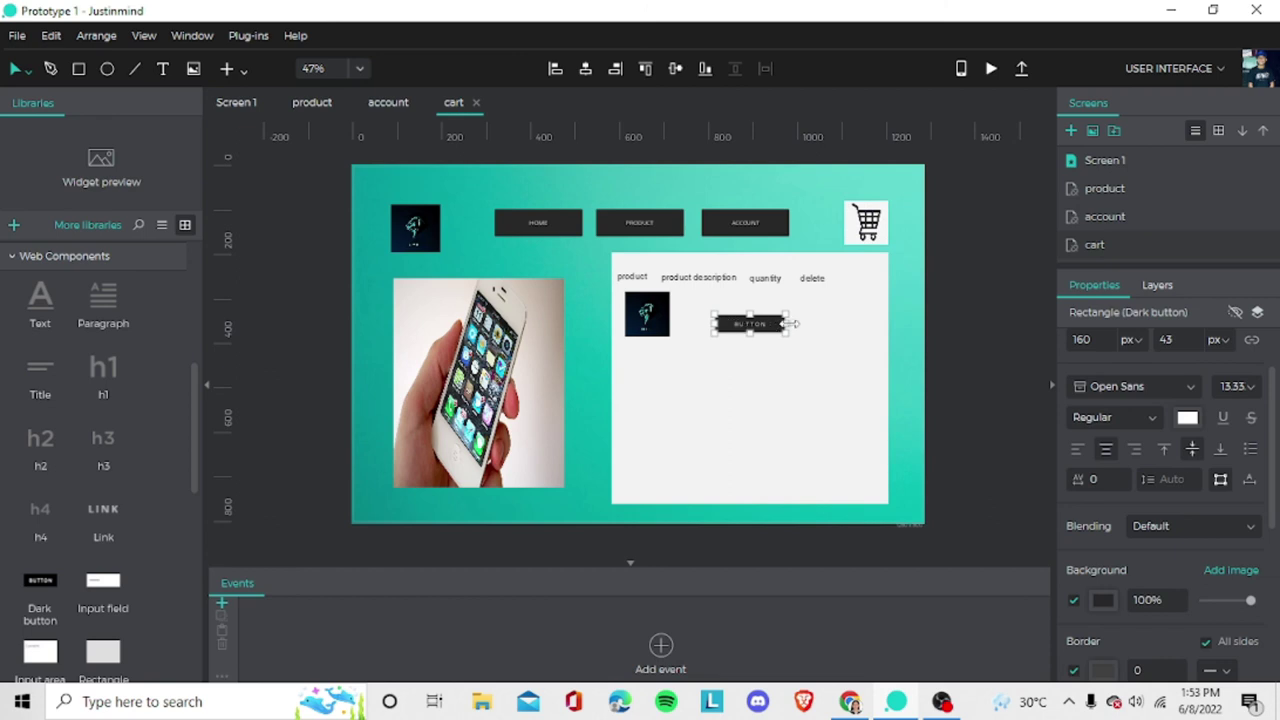
drag(790, 323, 808, 323)
double_click(780, 324)
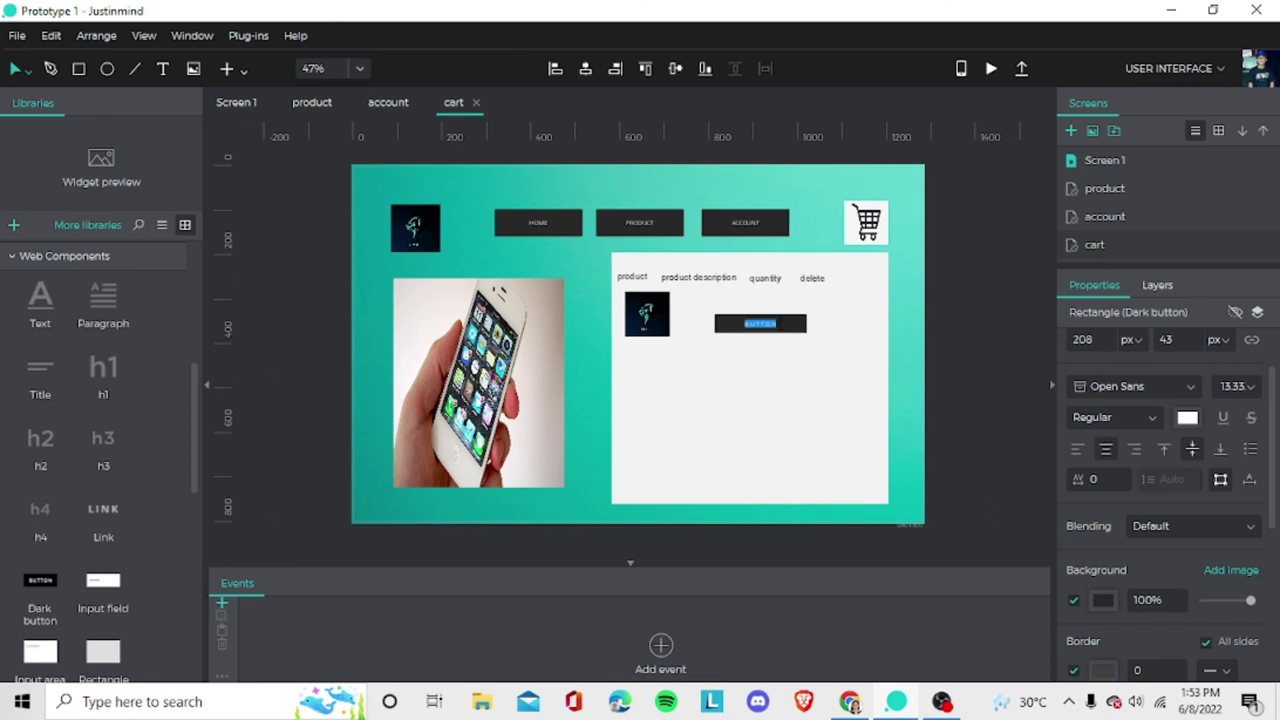
key(BackSpace)
click(701, 347)
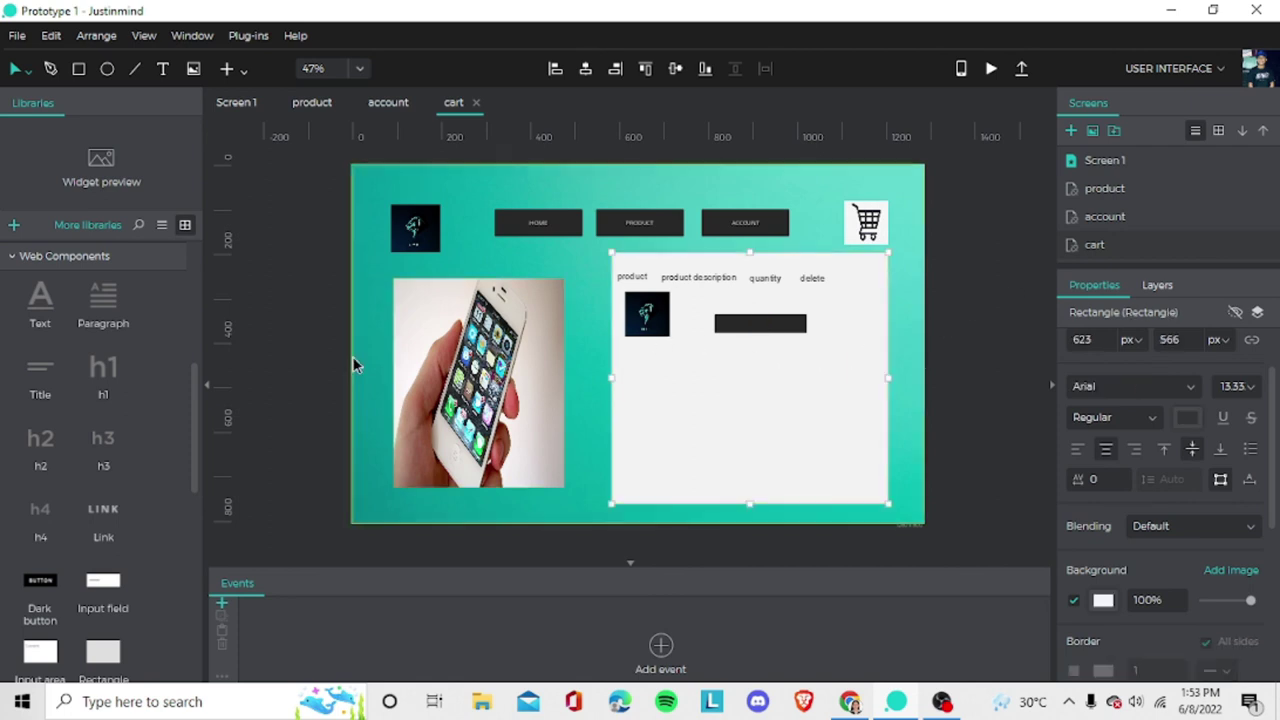
Add a second dark button without a label, about 67 by 39 px, below the wide dark button.
scroll(78, 346, up, 2)
scroll(78, 346, down, 1)
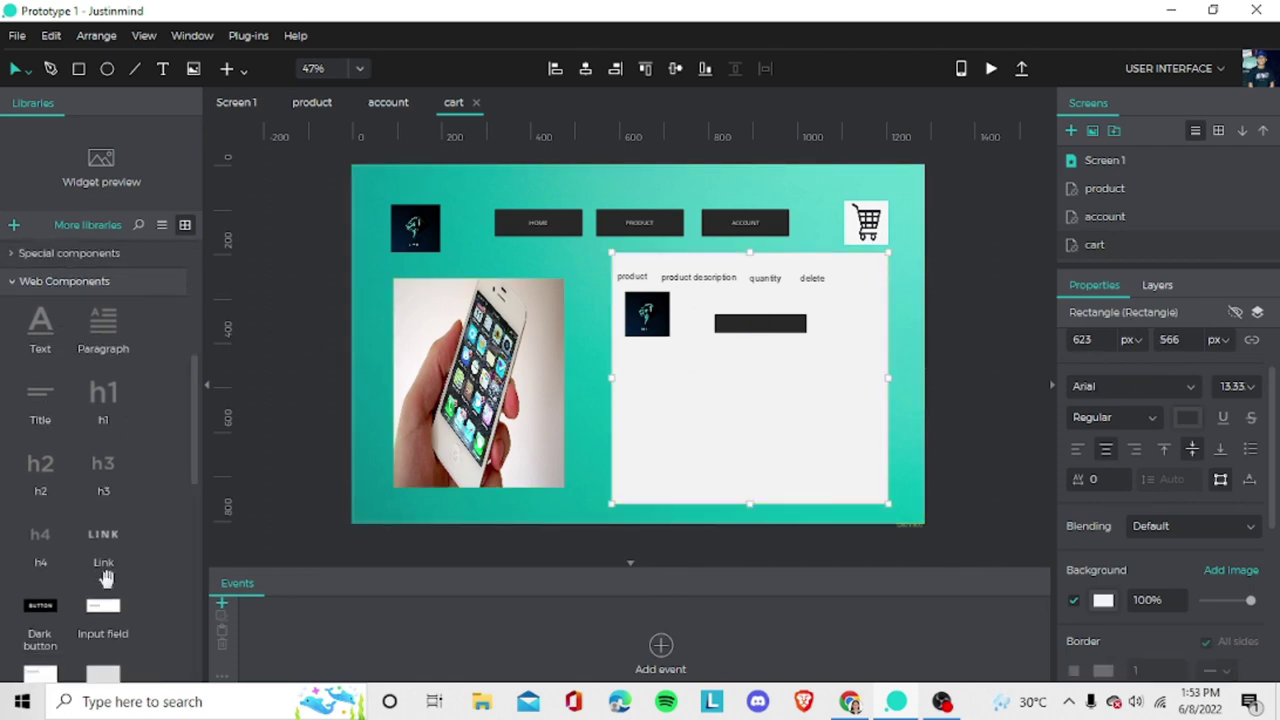
scroll(40, 570, down, 2)
drag(40, 558, 712, 390)
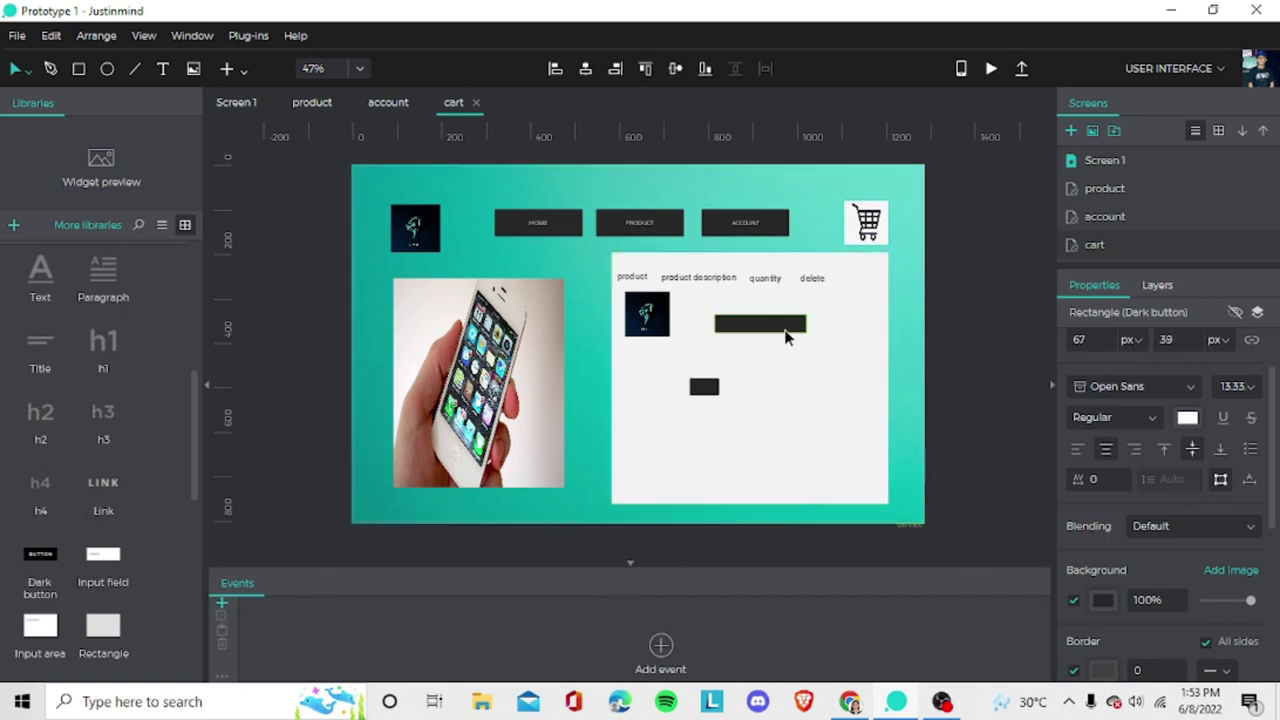
Add a text paragraph beside the logo picture in the light panel and set its font size to 20.
drag(40, 275, 702, 308)
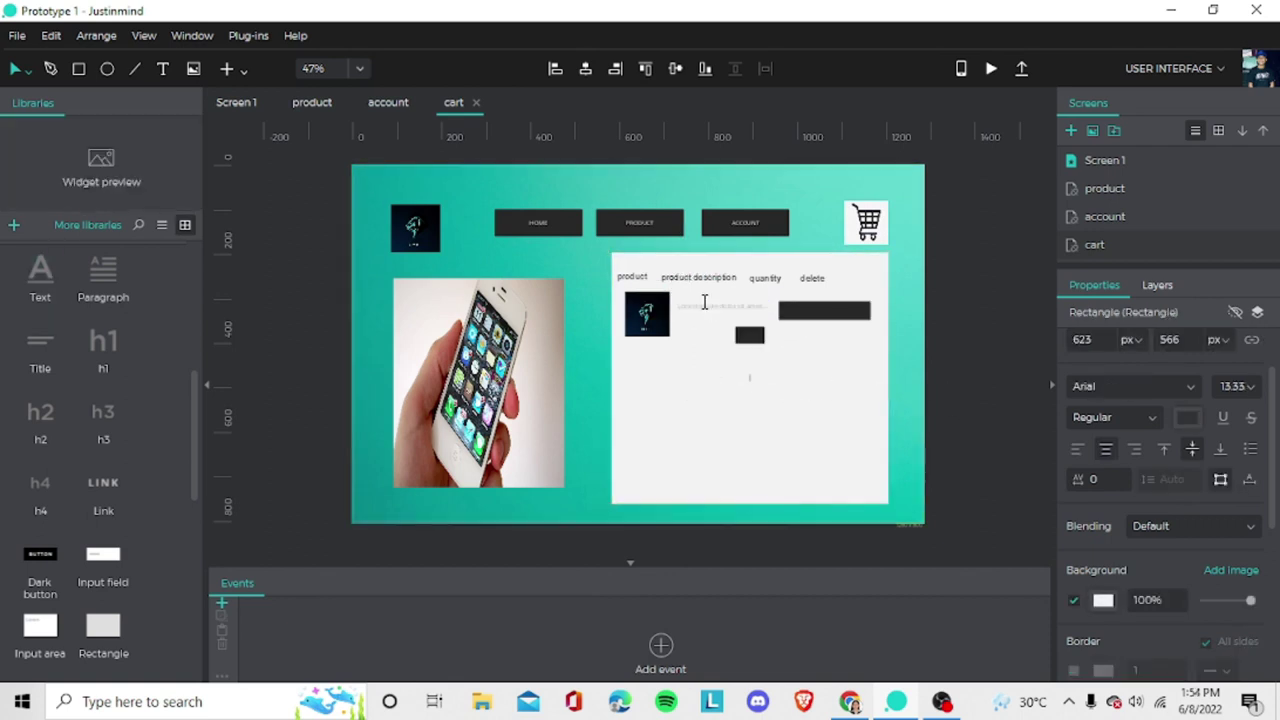
key(BackSpace)
key(ctrl+z)
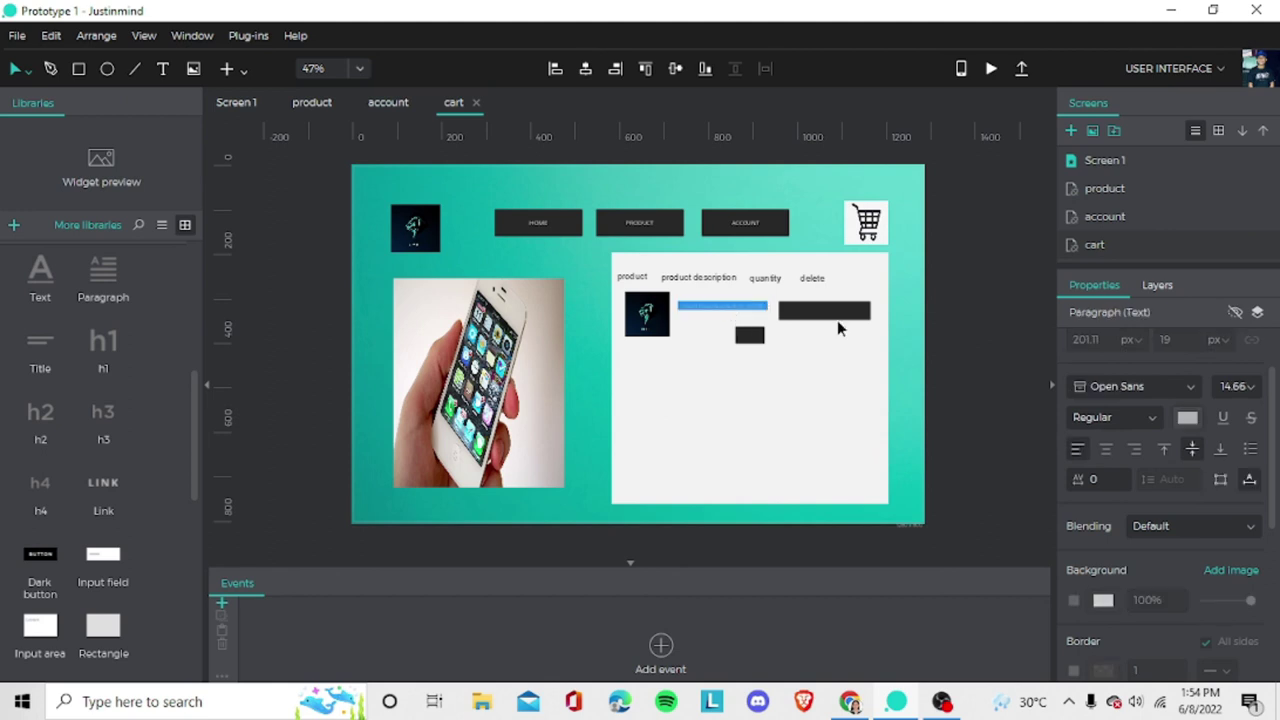
click(1250, 386)
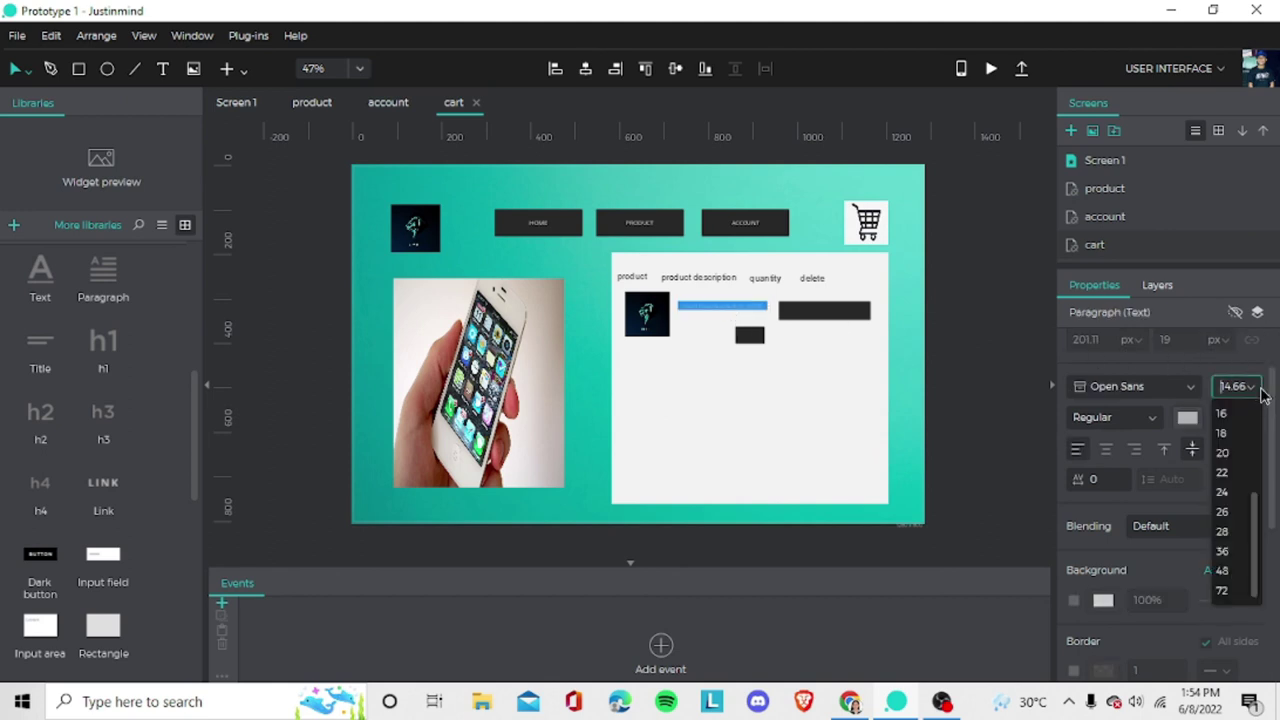
click(1222, 453)
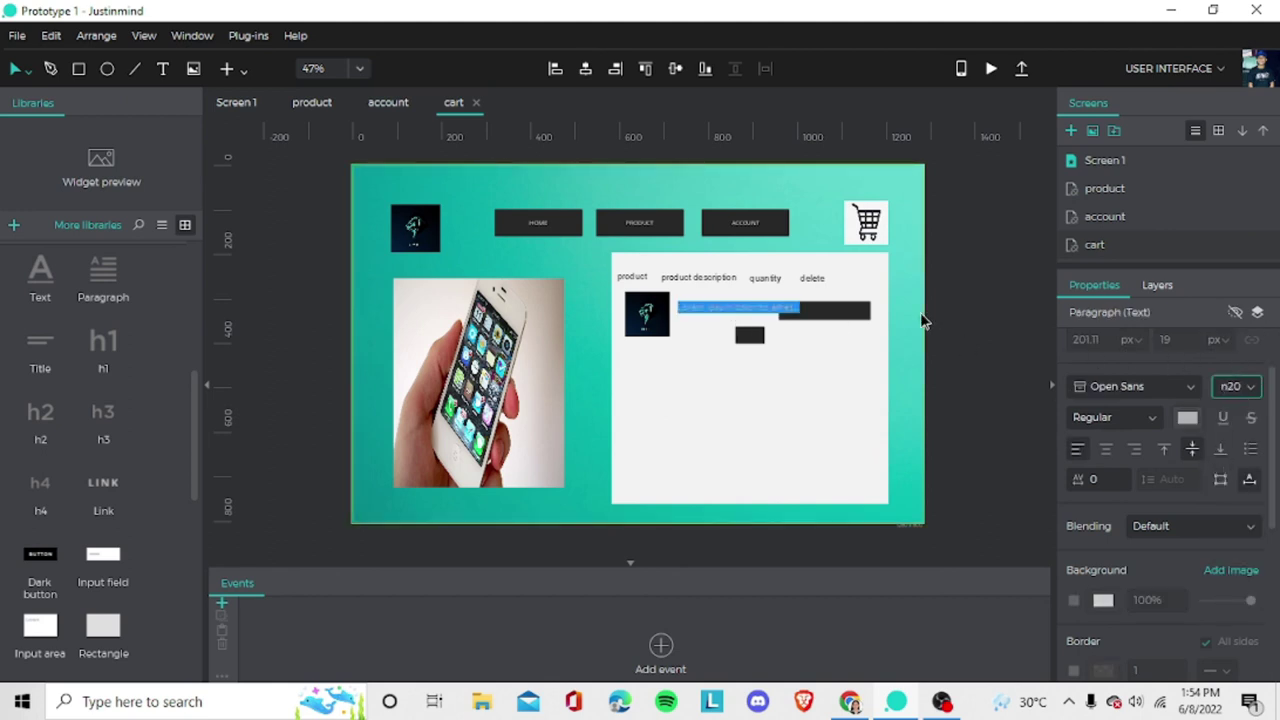
click(724, 301)
click(724, 303)
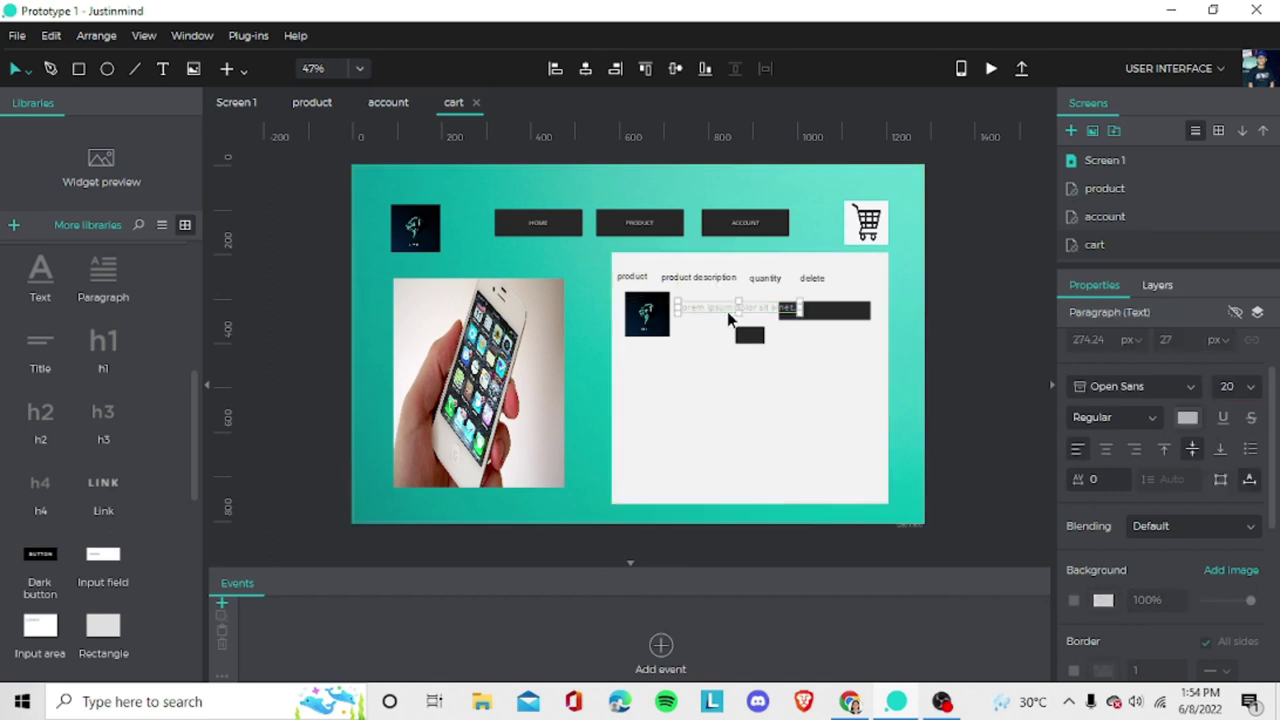
Replace the paragraph's placeholder text with "NAME OF THE PRODUCT".
double_click(760, 308)
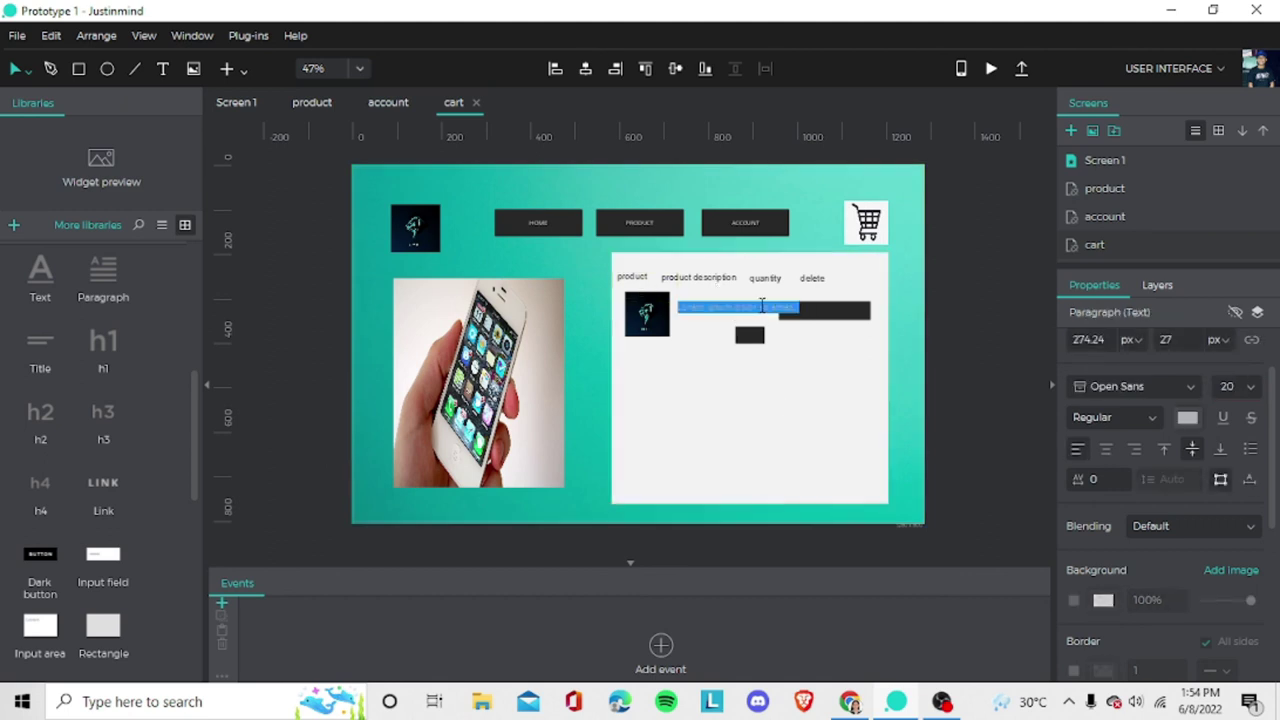
text(N/)
key(Caps_Lock)
text(ME OF T)
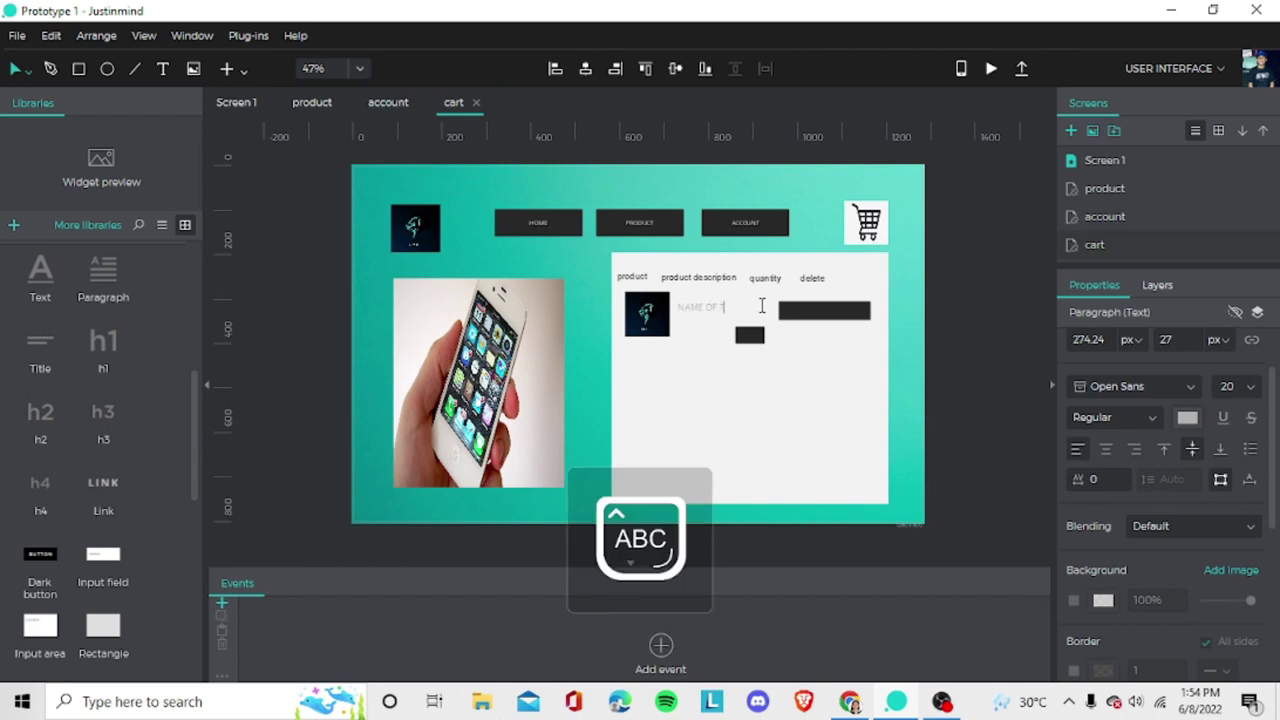
text(HE PRODUCT)
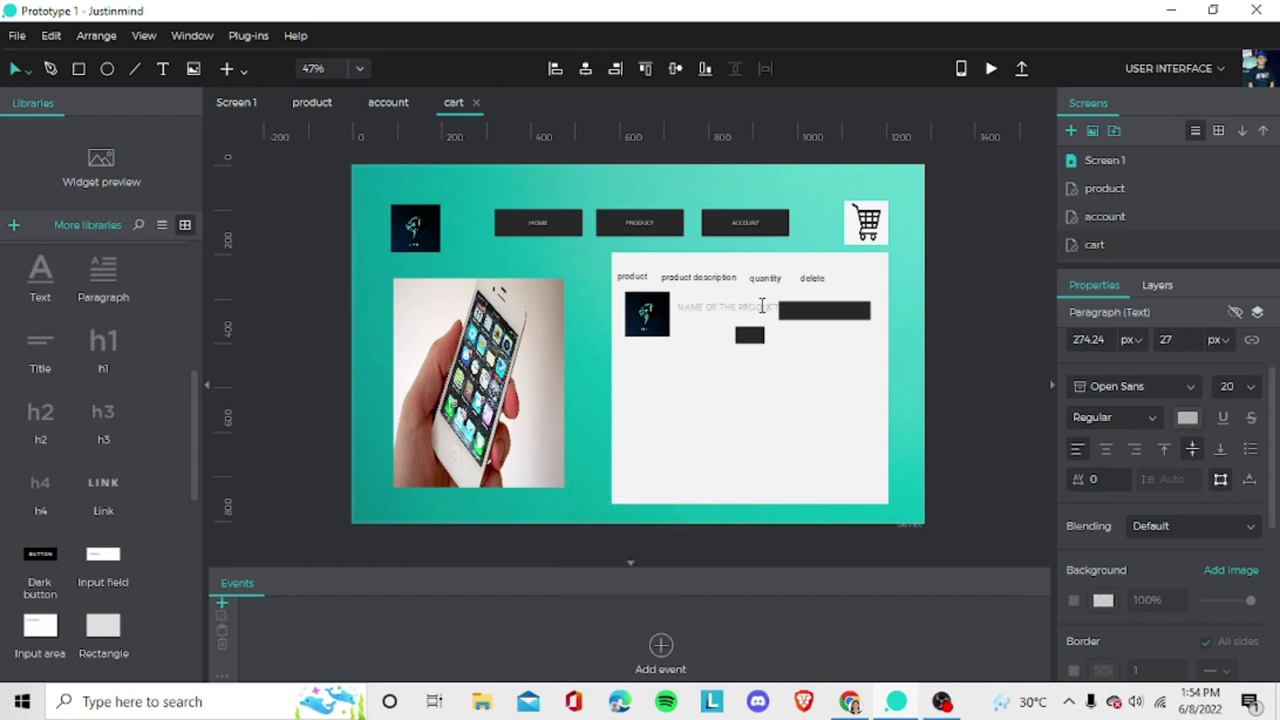
Change the product name's text colour to dark grey #434343.
key(ctrl+a)
click(1188, 418)
click(1130, 602)
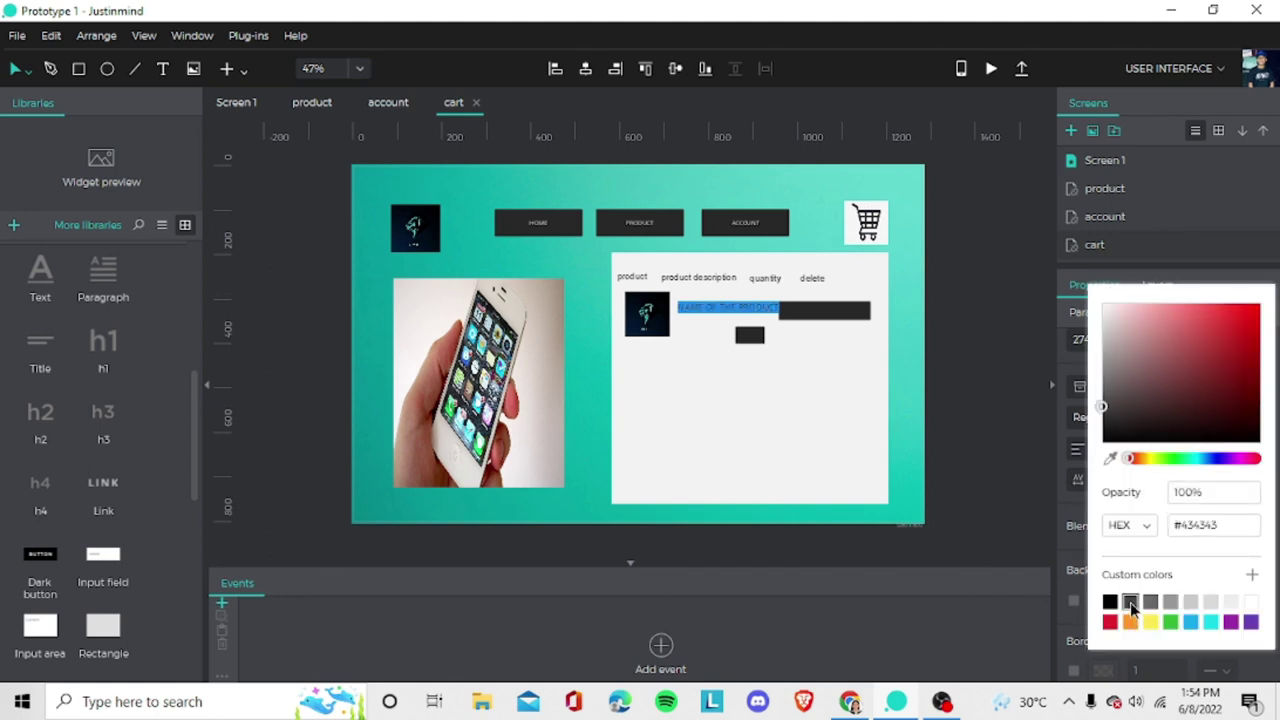
click(847, 410)
click(755, 314)
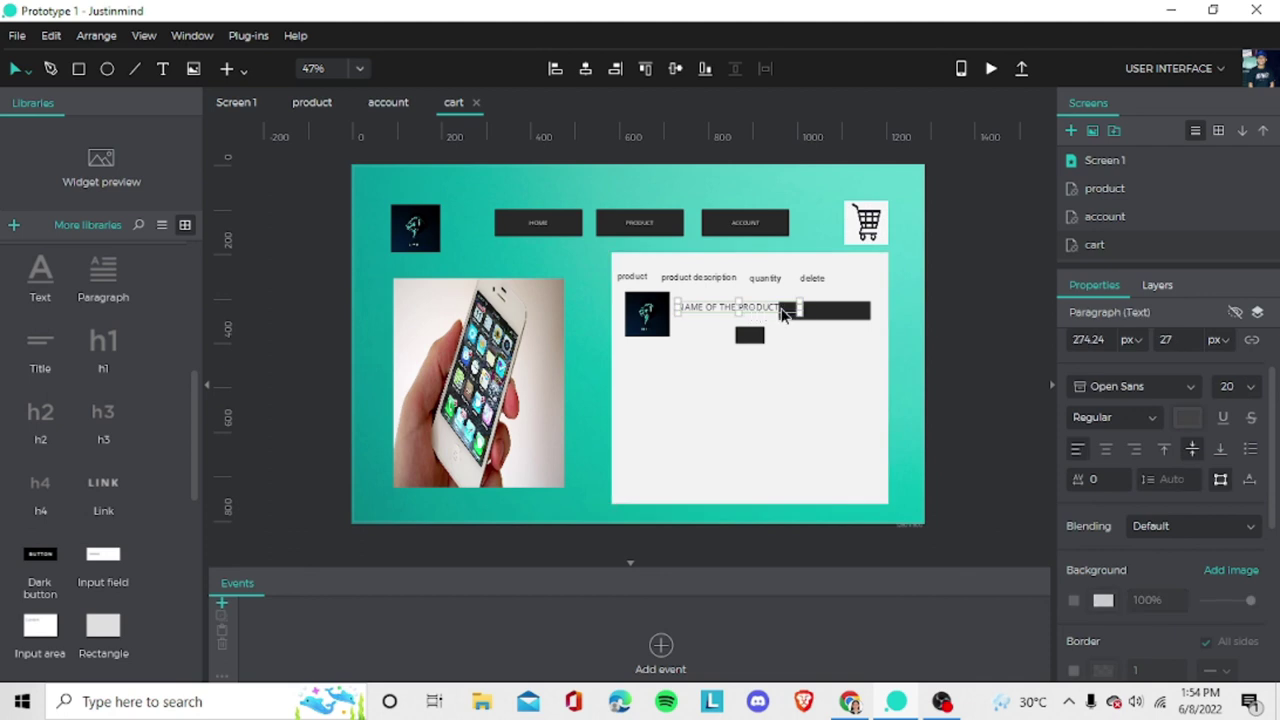
Set the product name's font size to 18 and place it on two lines beside the small dark button.
double_click(748, 314)
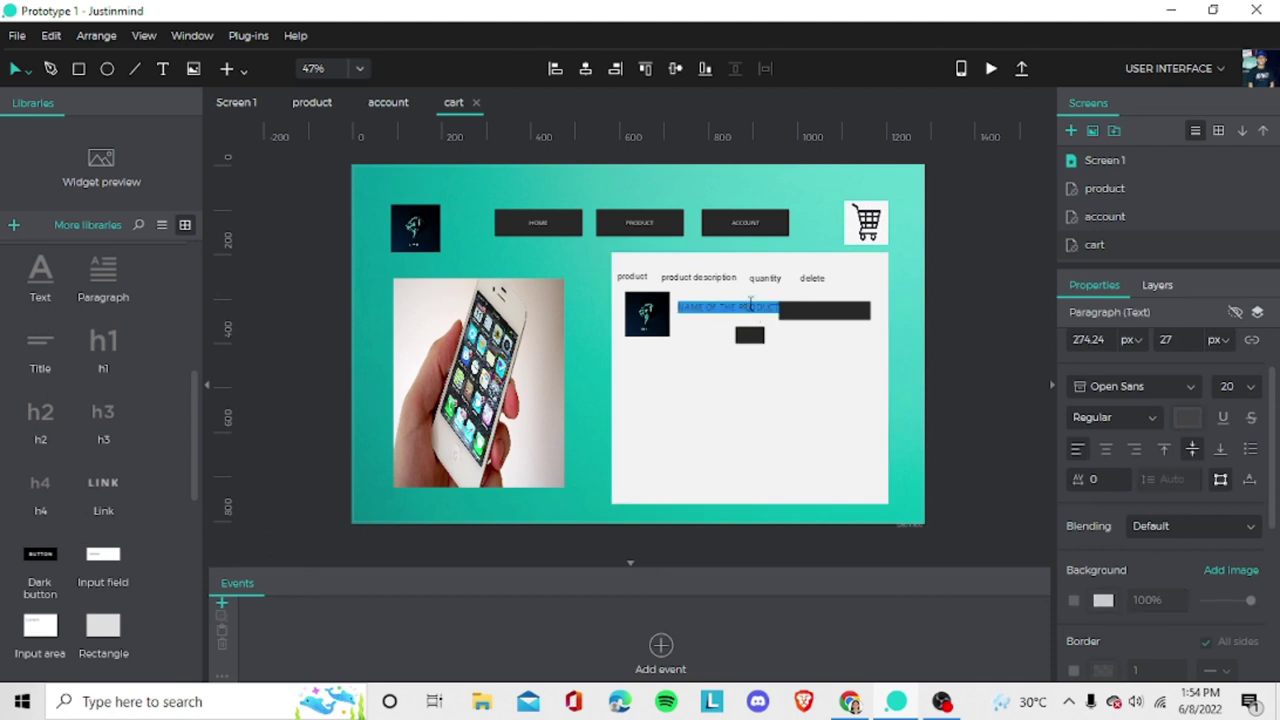
click(1250, 390)
click(1245, 436)
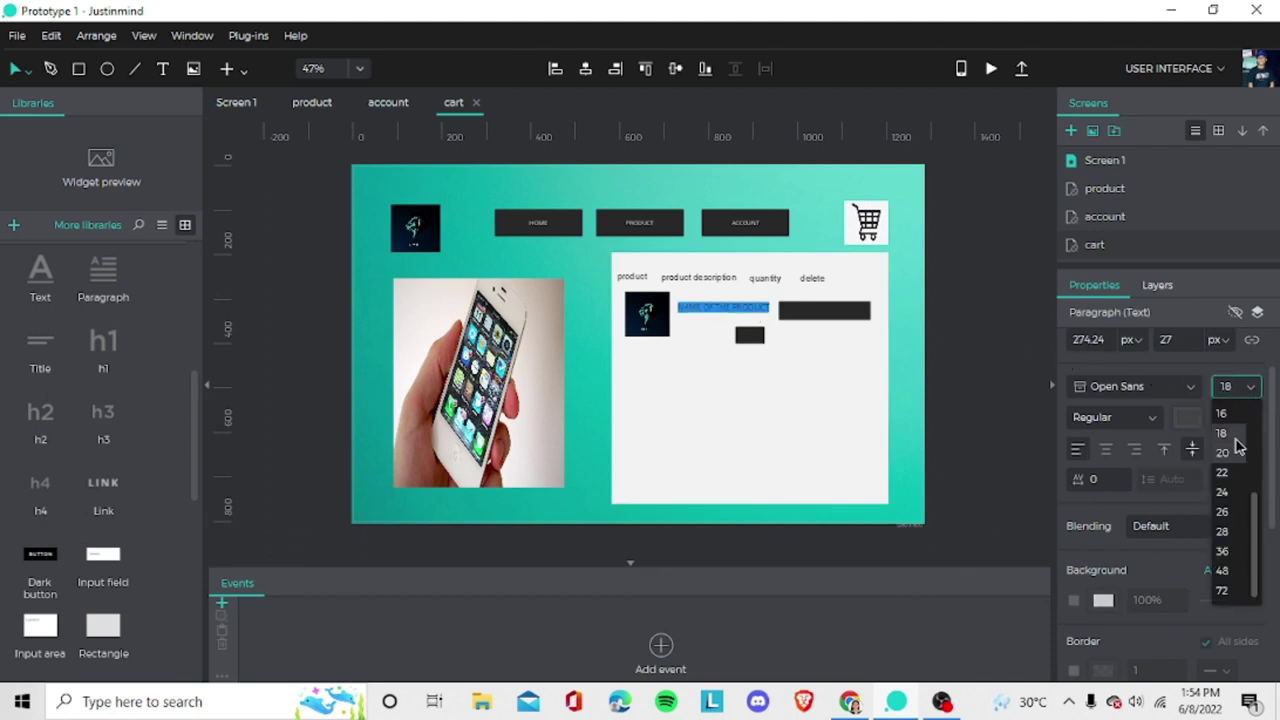
click(830, 335)
drag(724, 309, 710, 340)
click(769, 373)
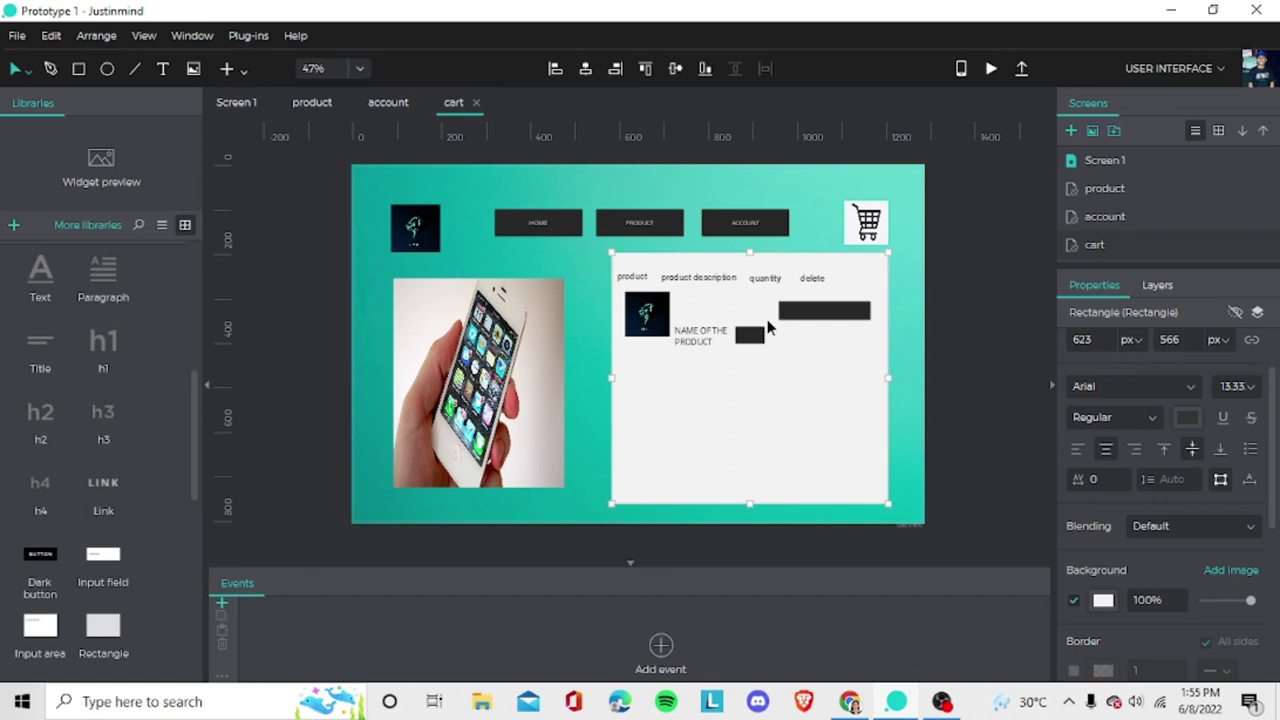
Draw a rectangle at the light panel's lower edge and resize it to about 154 by 65 px.
key(r)
mouse_move(688, 410)
mouse_down()
mouse_move(822, 497)
mouse_move(770, 448)
mouse_up()
double_click(731, 417)
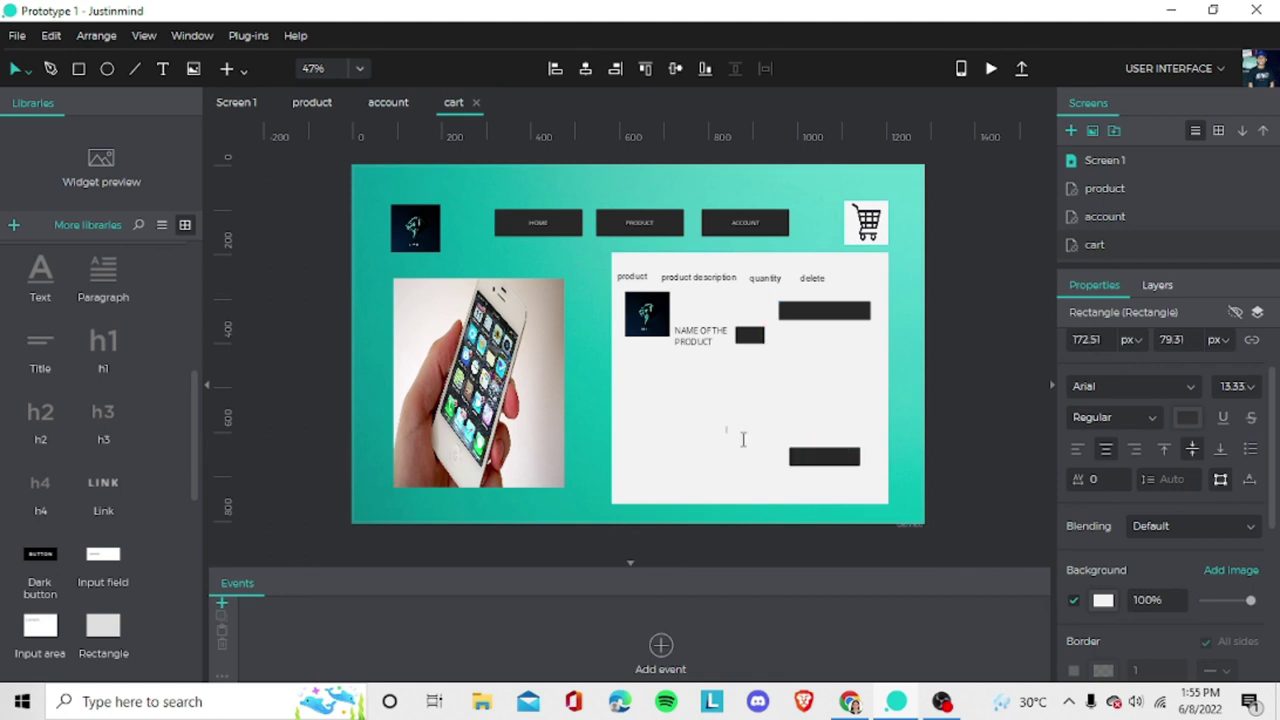
key(ctrl+z)
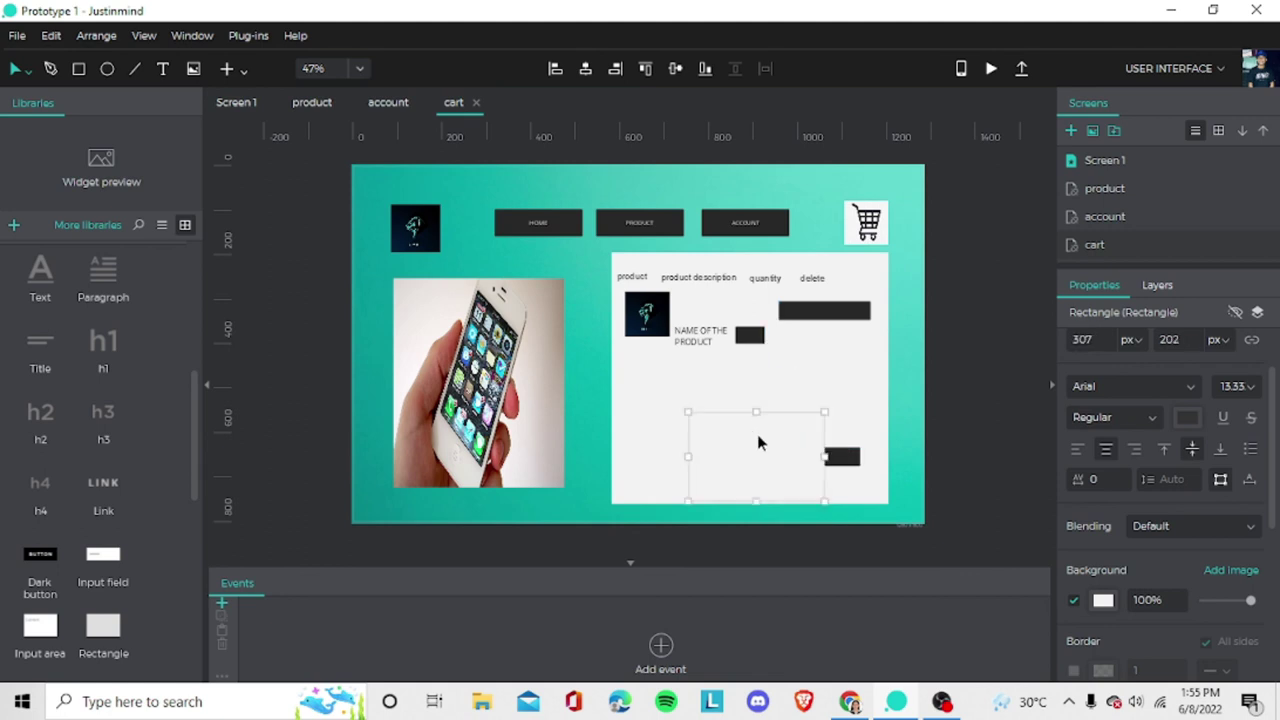
drag(757, 434, 800, 470)
drag(857, 434, 789, 495)
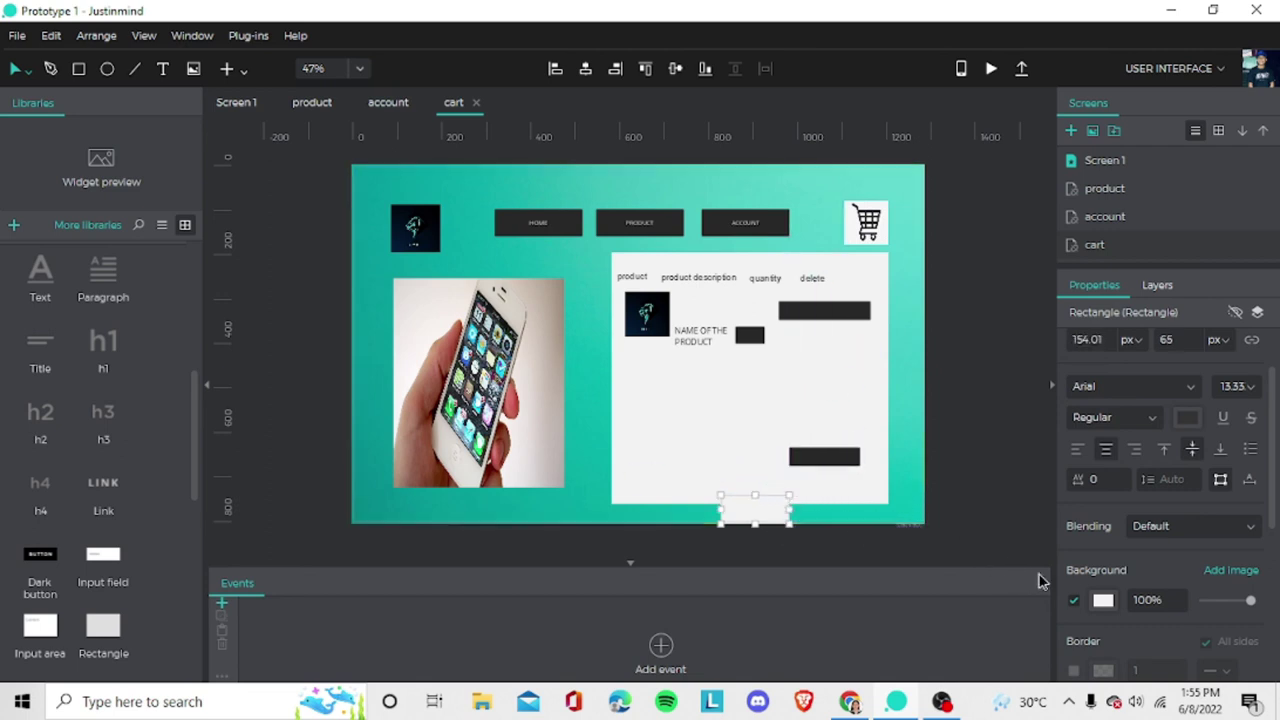
Turn the new rectangle into an orange "CHECKOUT" button of about 121 by 48 px below the lower dark button.
click(1103, 599)
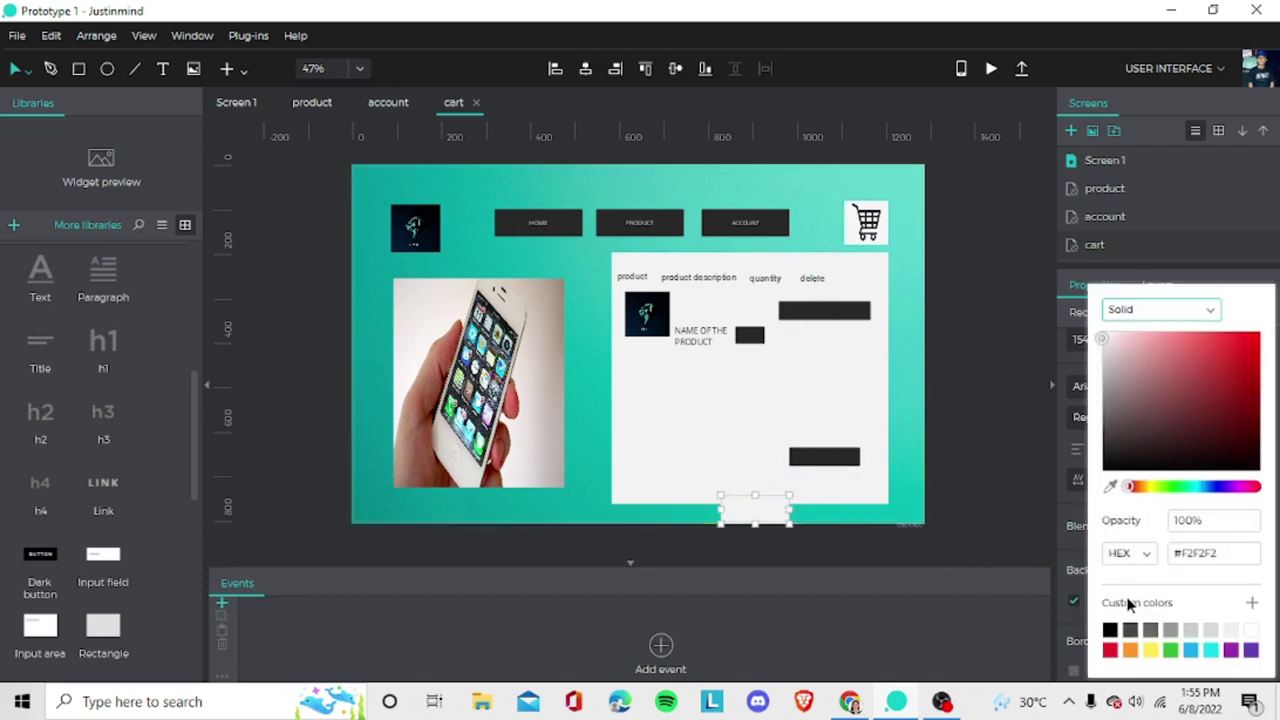
click(1130, 650)
drag(755, 510, 829, 492)
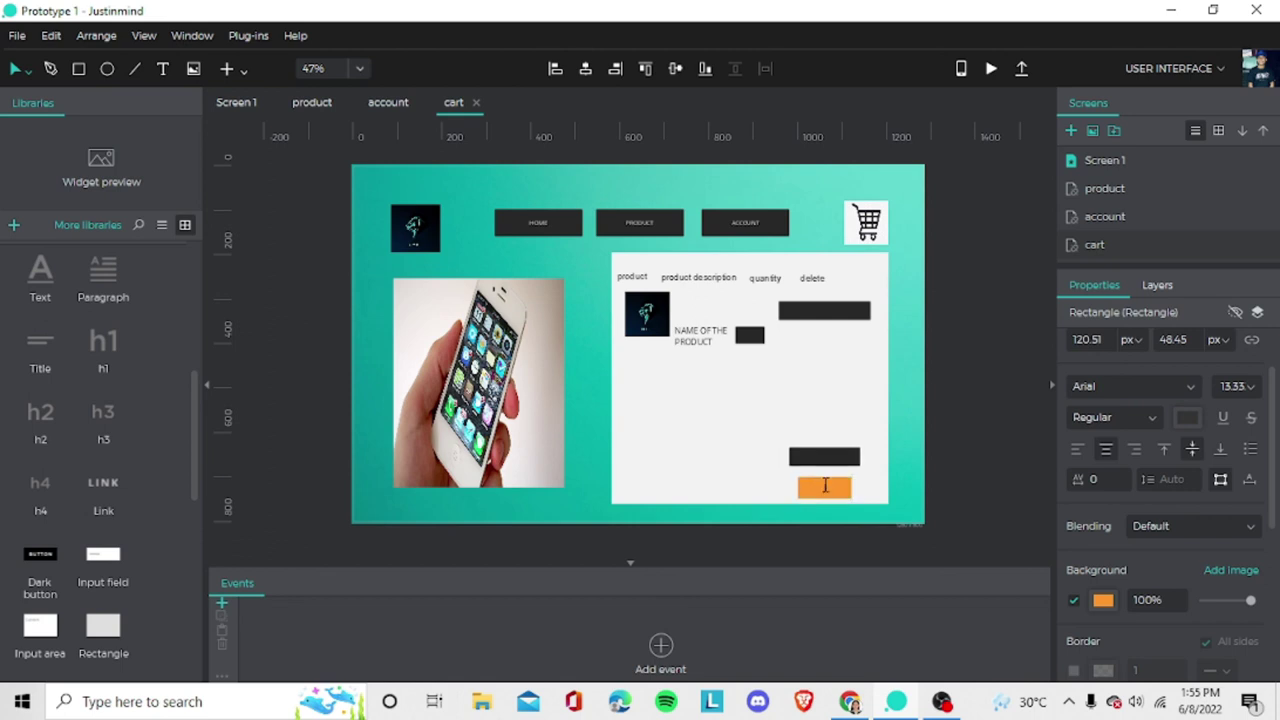
text(d)
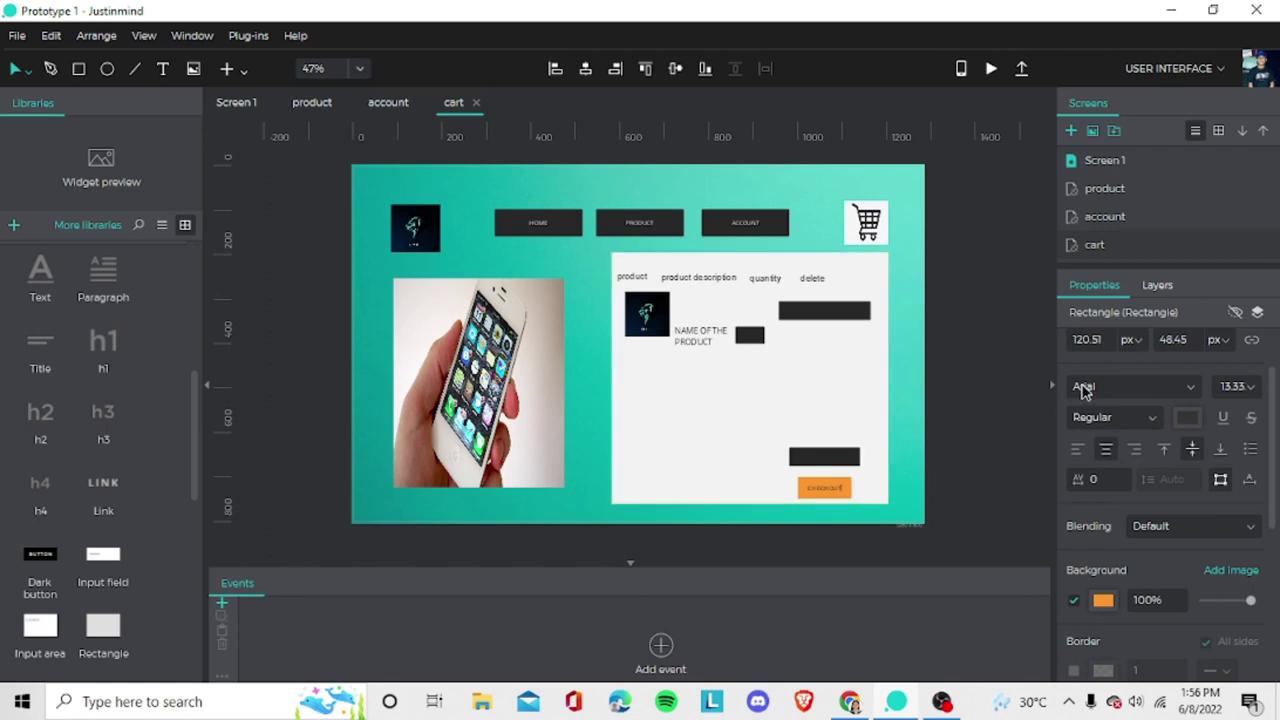
Preview Screen 1 in a maximized browser window, look over the whole page and capture a screenshot of it.
click(1104, 216)
click(1105, 190)
click(1106, 168)
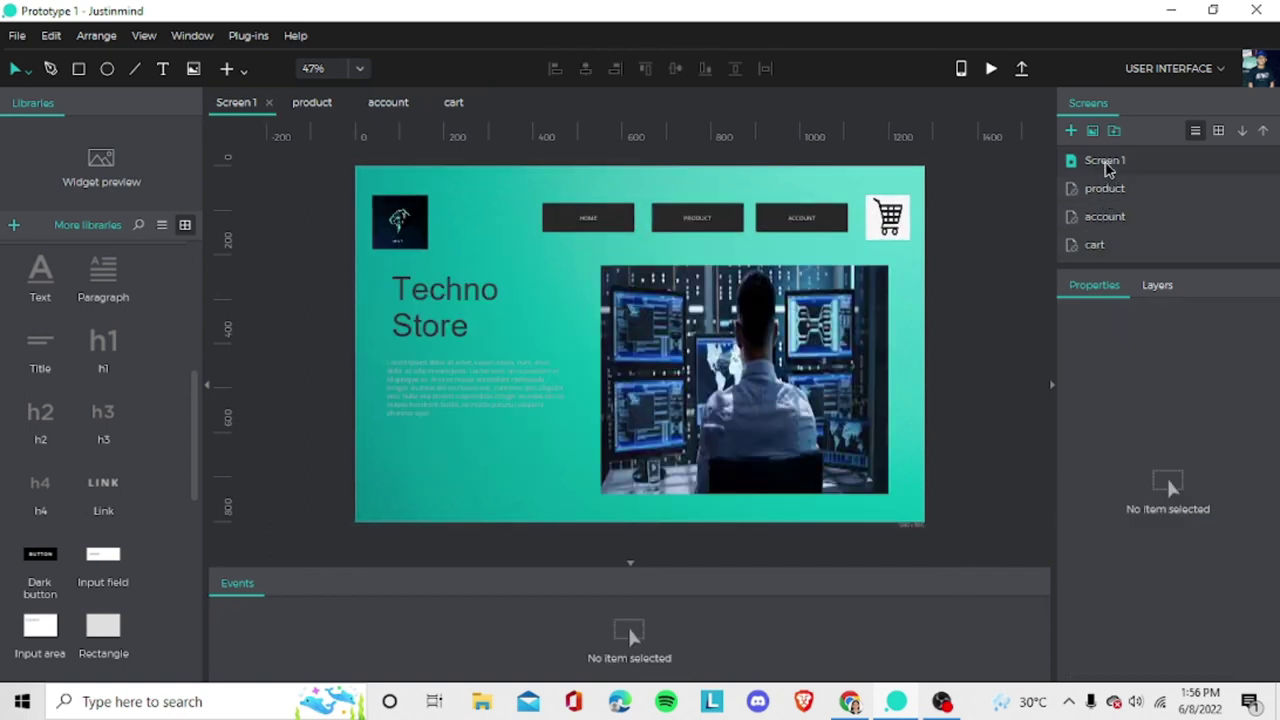
click(991, 70)
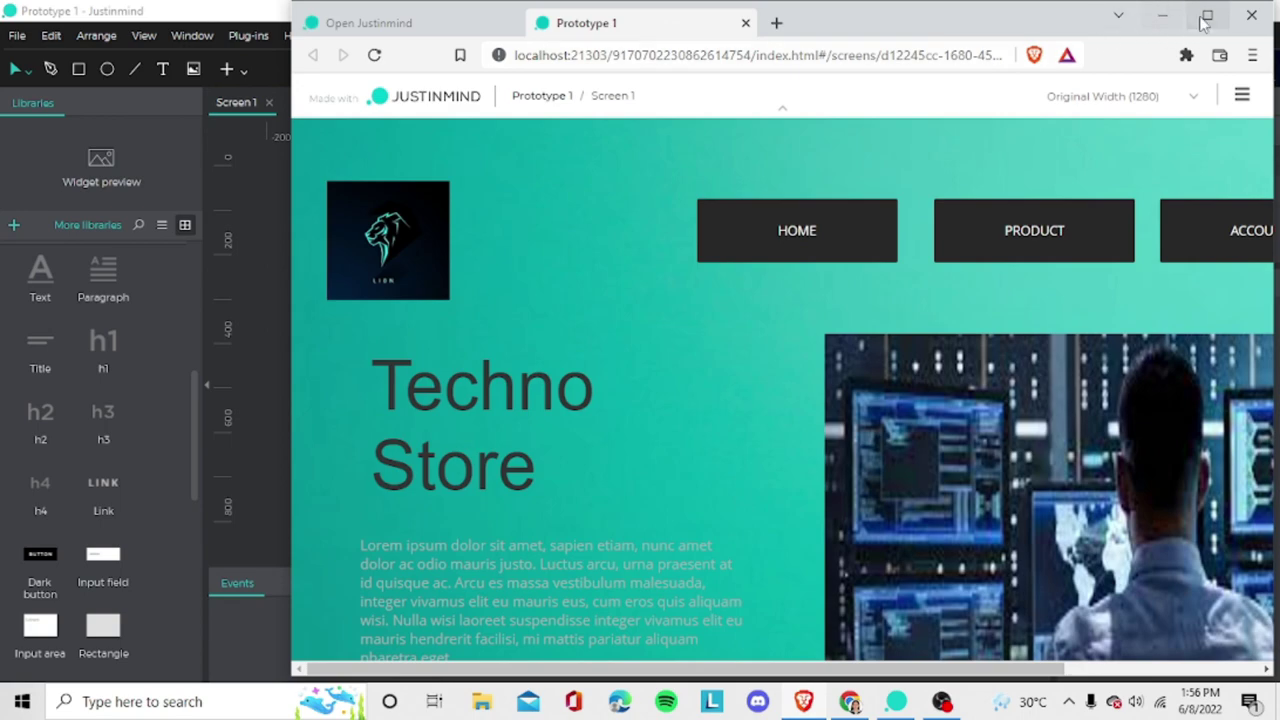
click(1206, 20)
scroll(900, 170, down, 2)
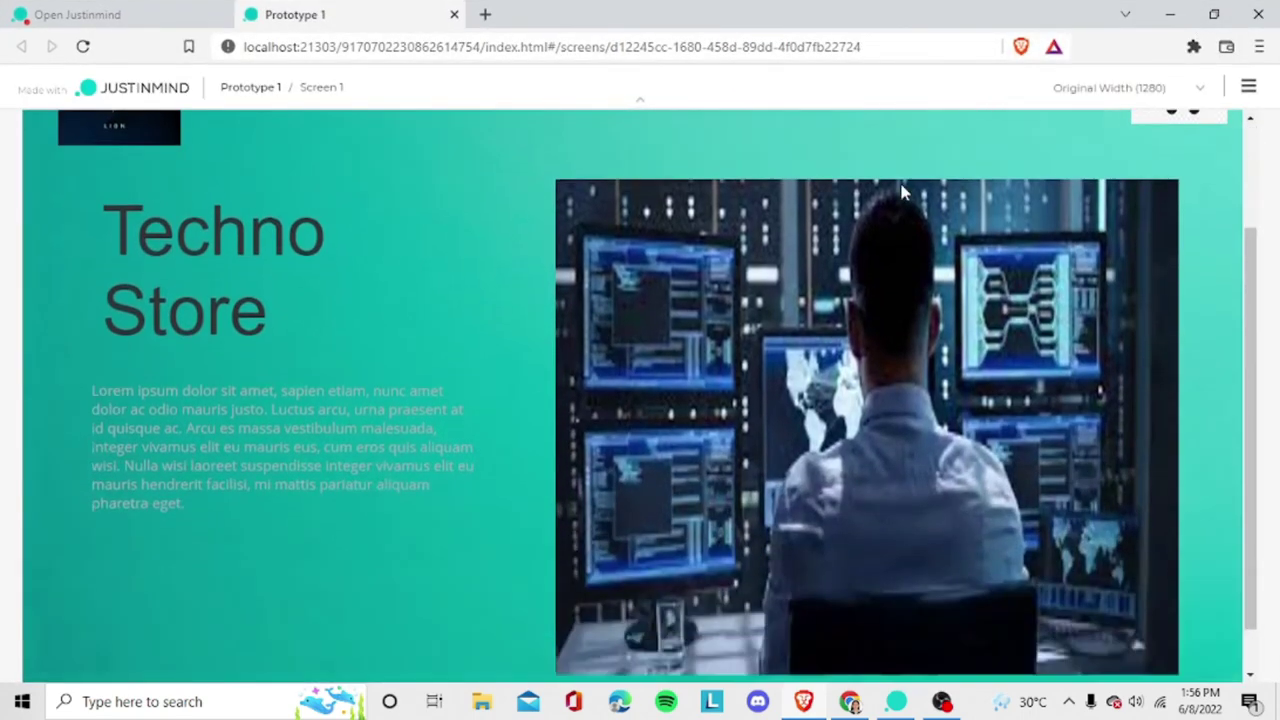
scroll(893, 182, up, 2)
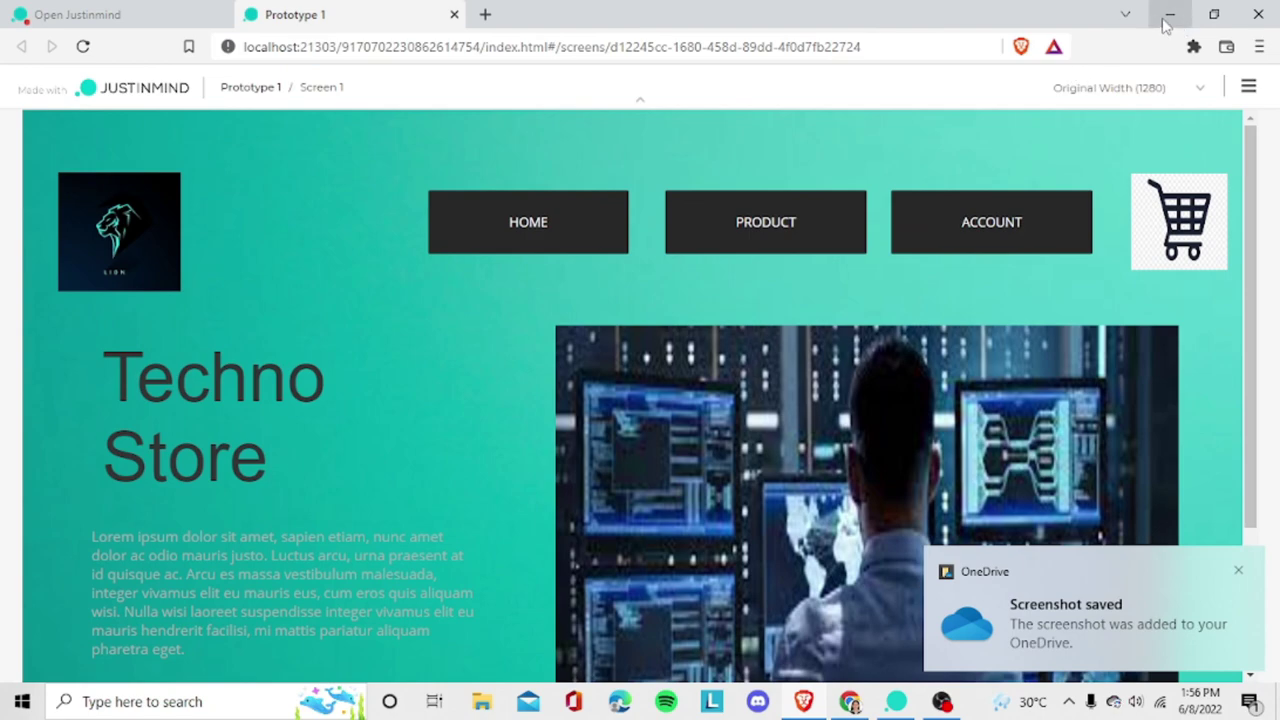
click(1168, 16)
Preview the product screen in the browser, look over all its phone pictures and capture a screenshot.
click(1110, 190)
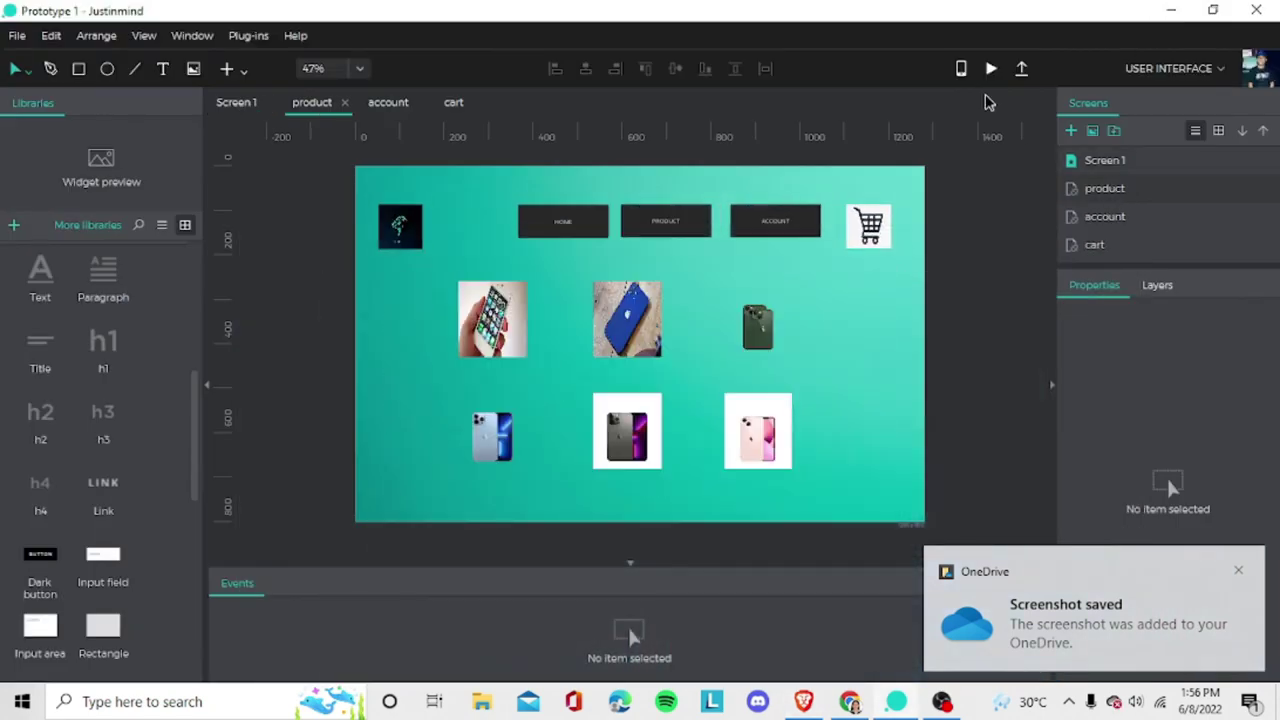
click(991, 69)
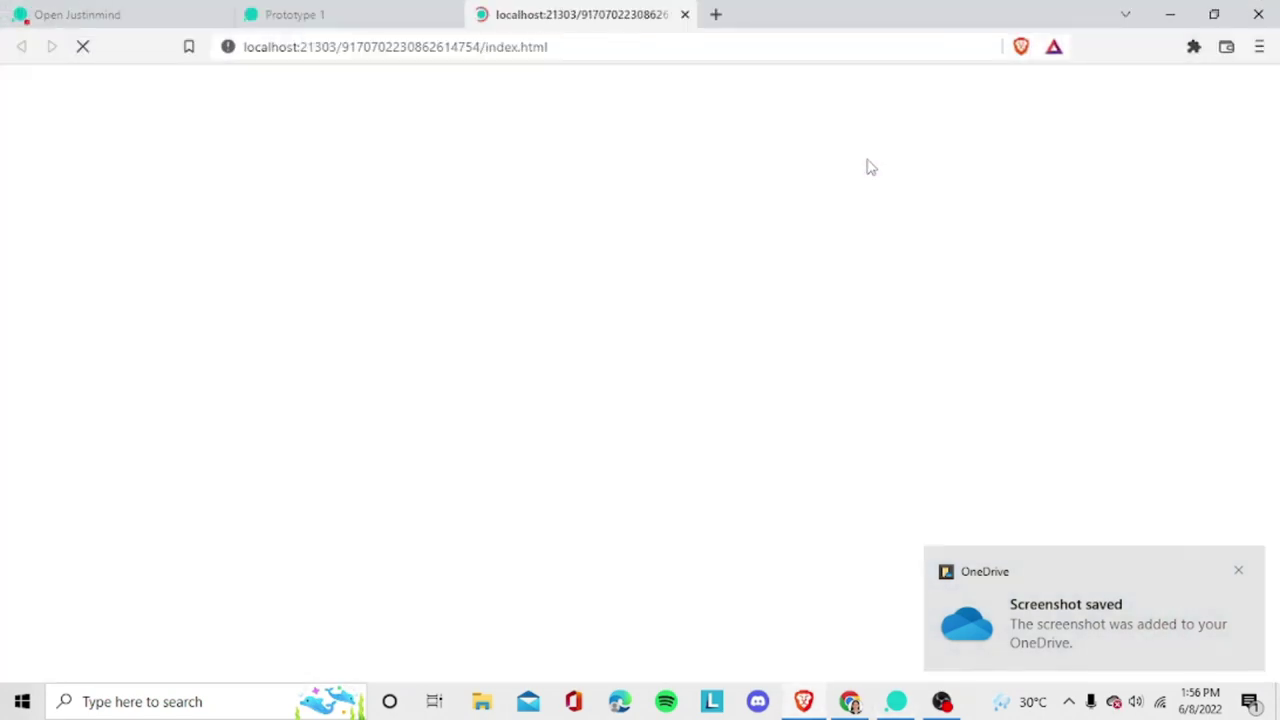
scroll(863, 160, down, 2)
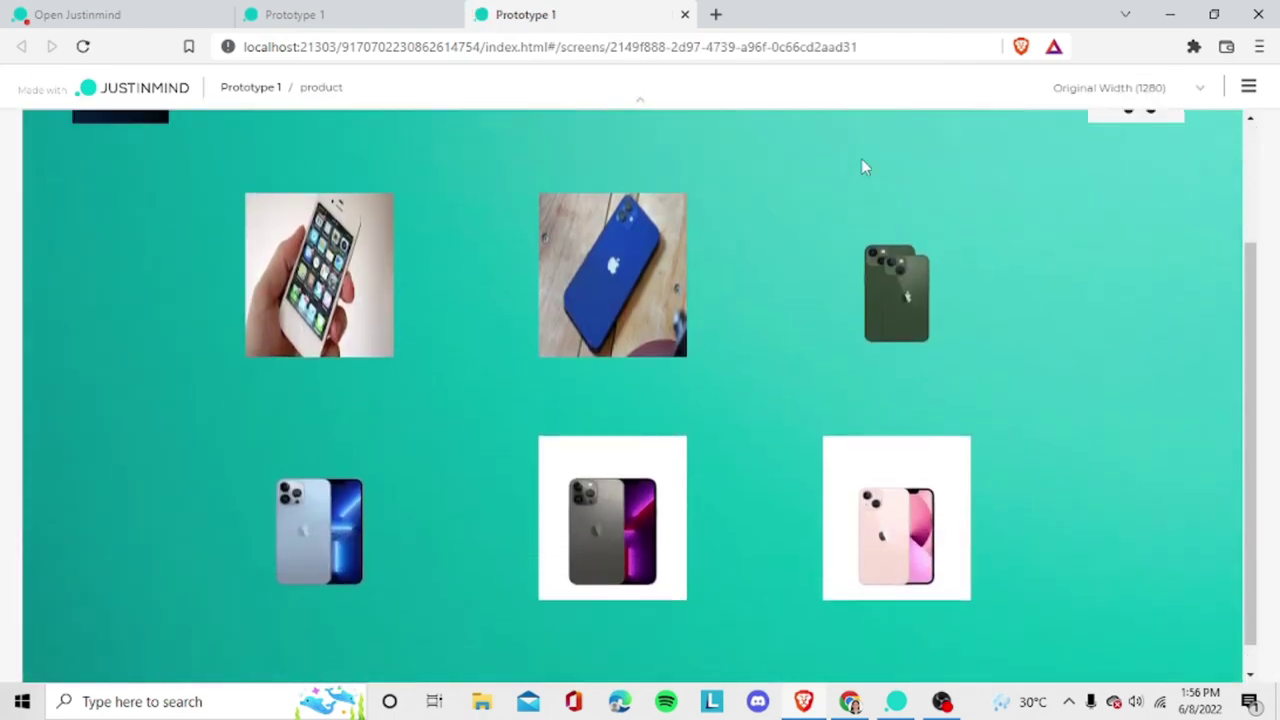
scroll(865, 167, up, 2)
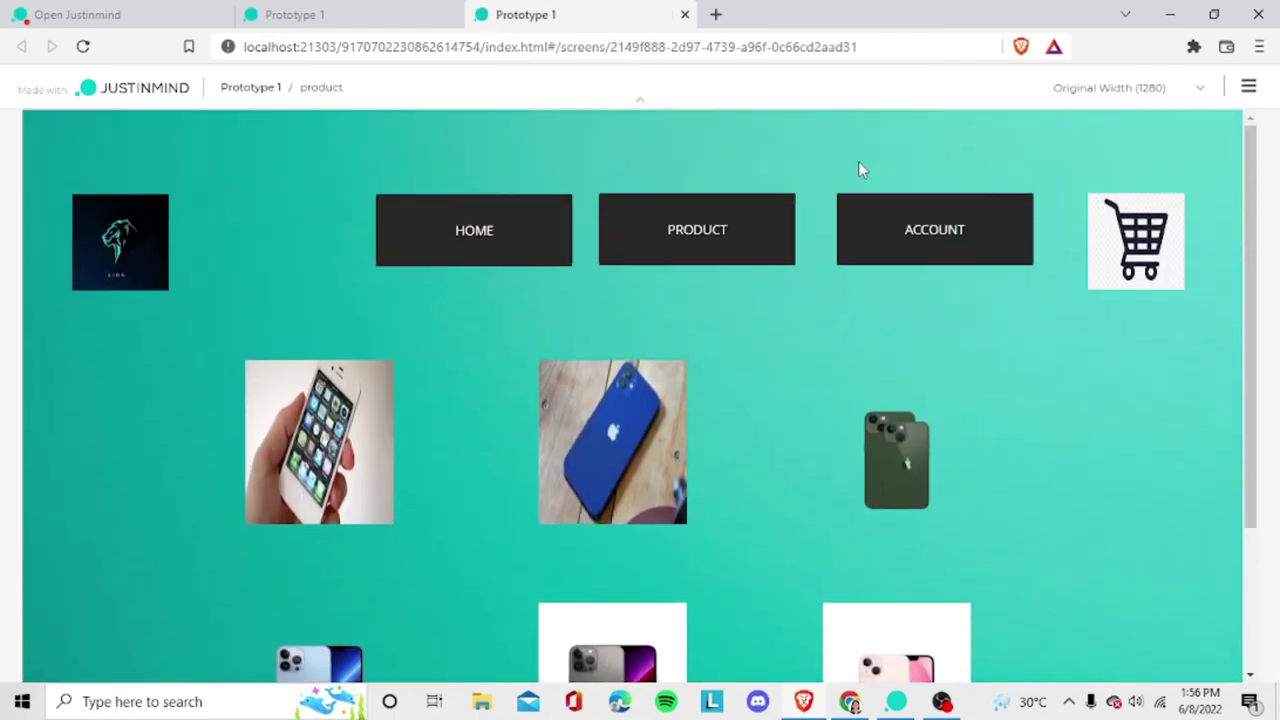
click(1173, 20)
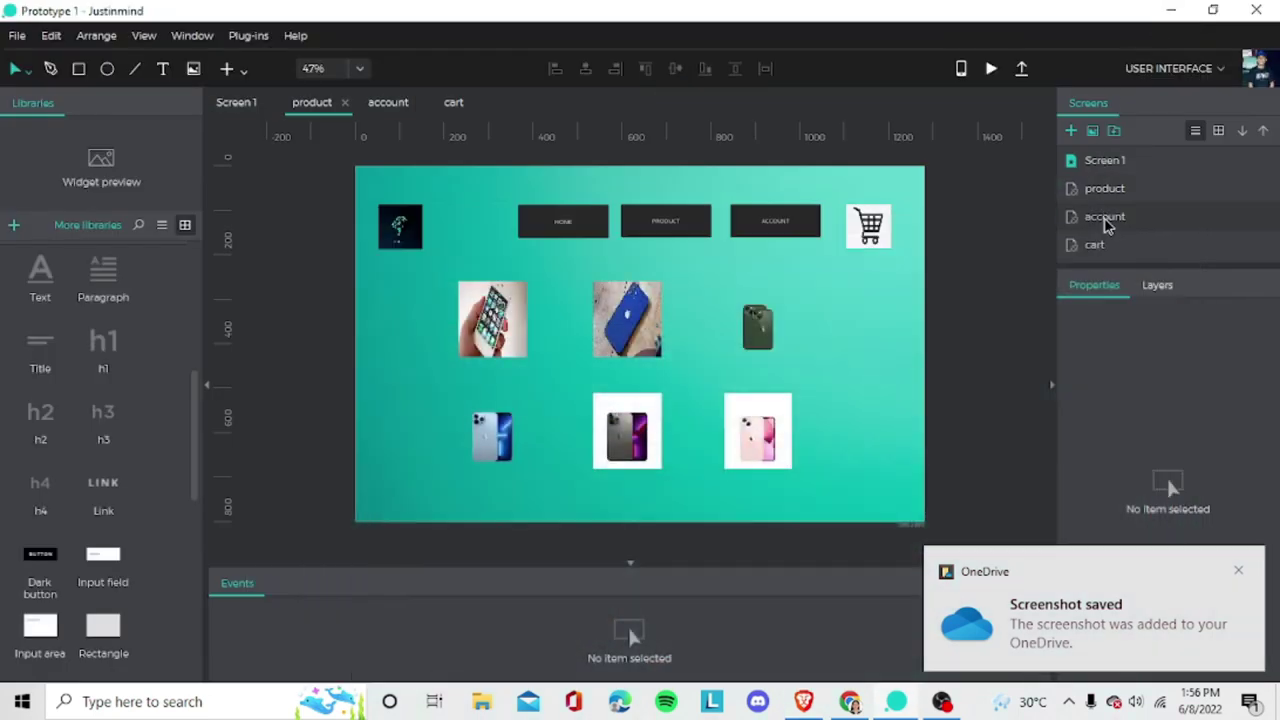
Preview the account screen in the browser, look over its login and register forms and capture a screenshot.
click(1106, 220)
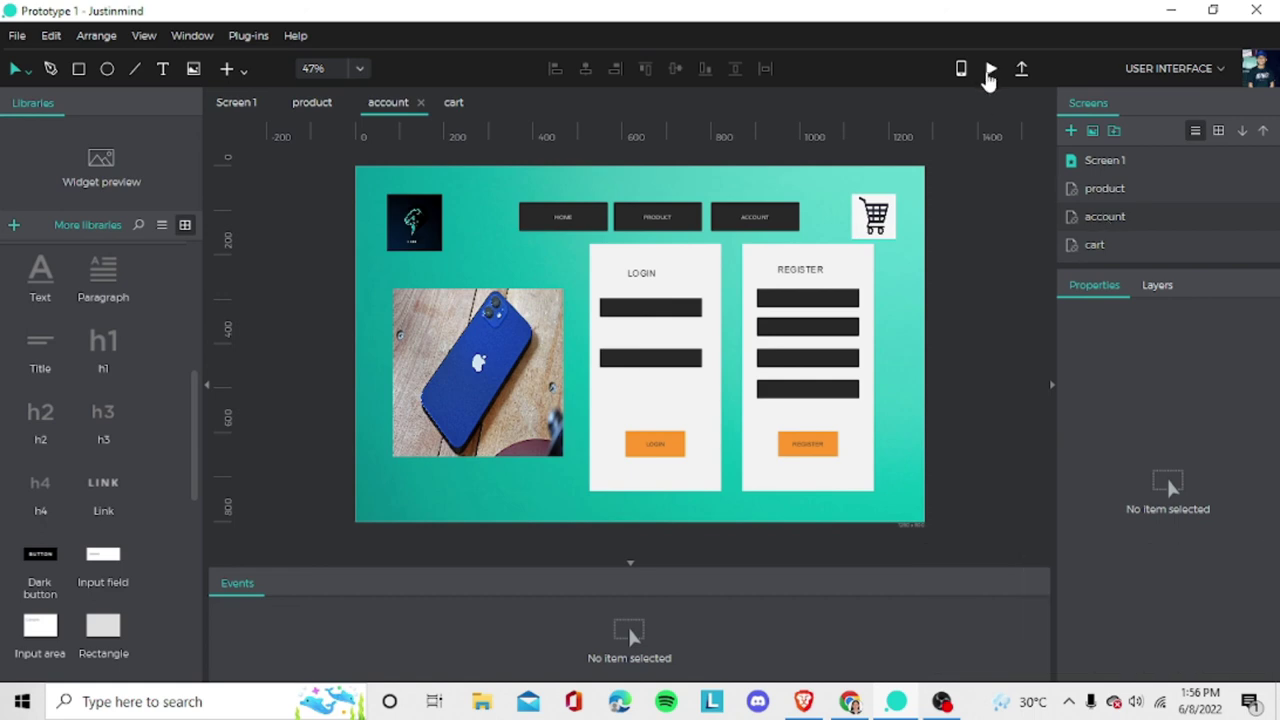
click(990, 72)
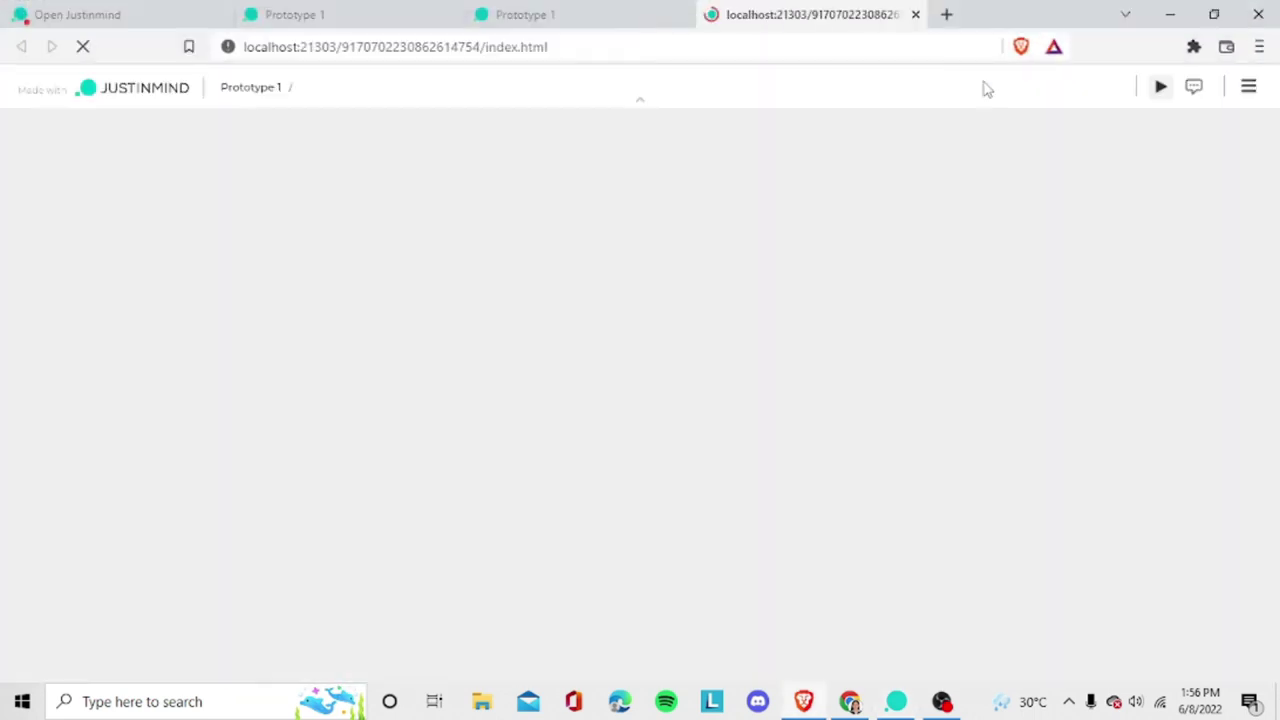
scroll(909, 143, down, 2)
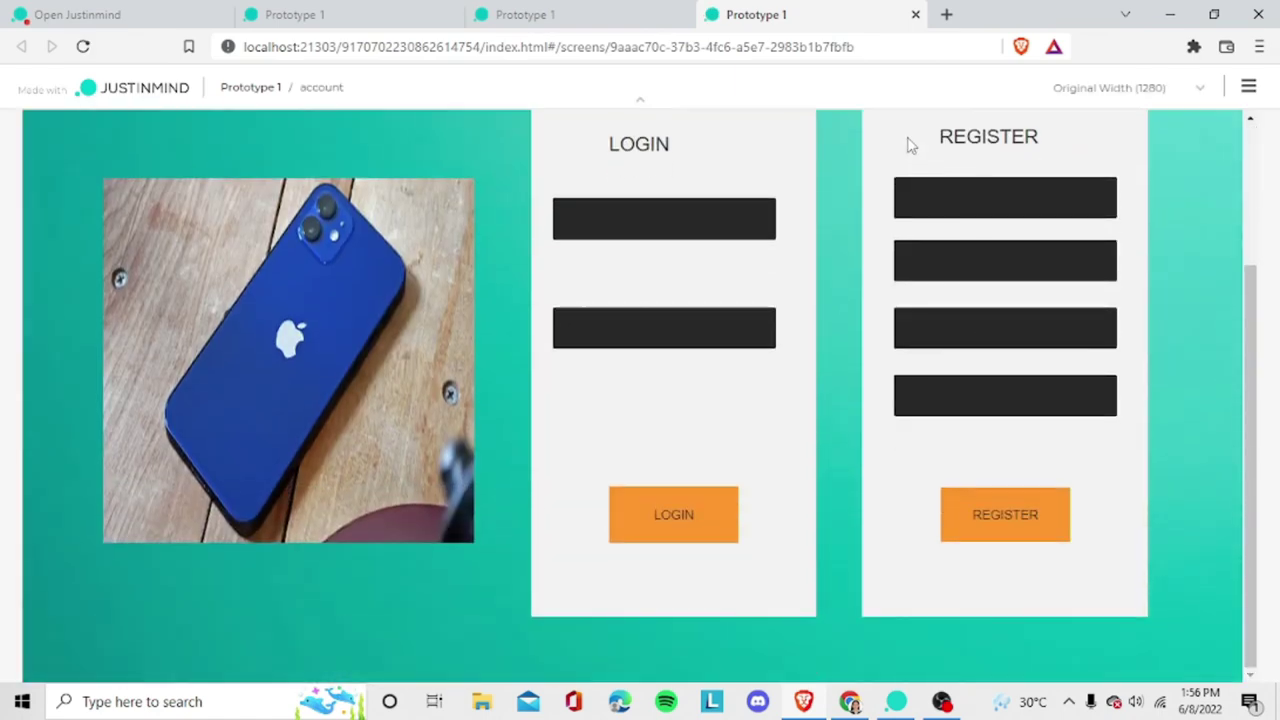
scroll(909, 143, up, 2)
key(Print)
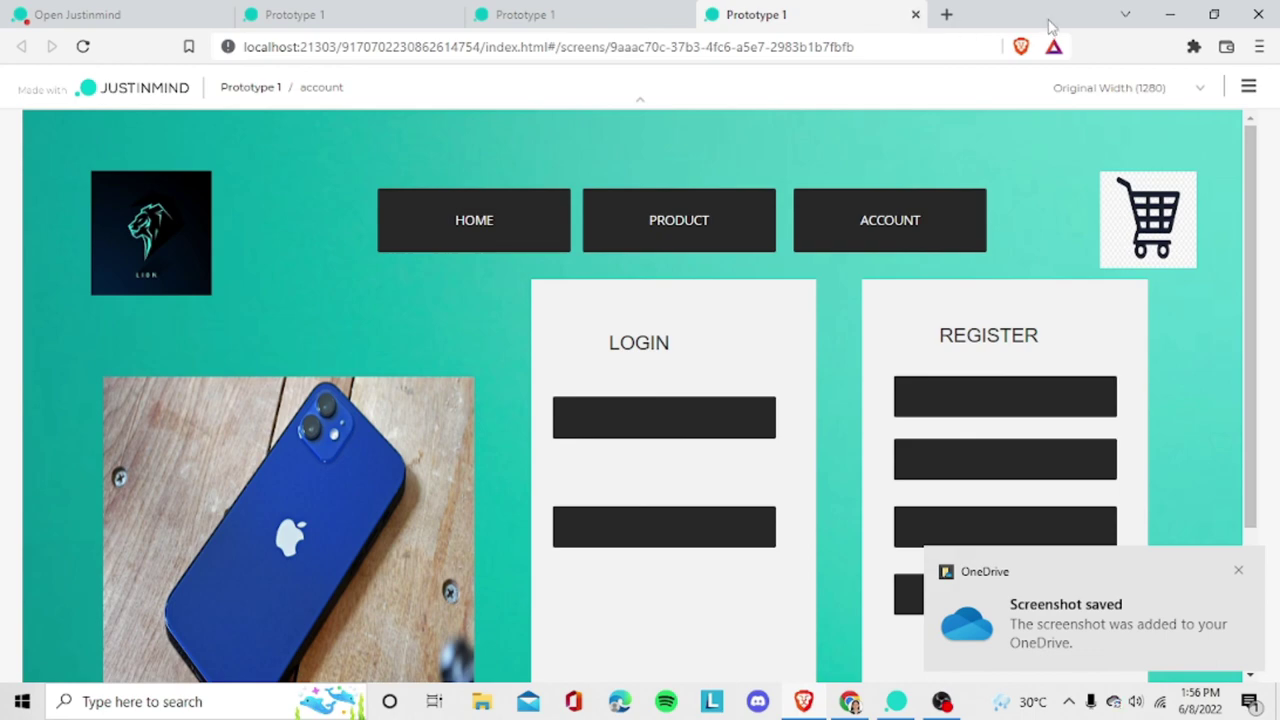
click(1170, 14)
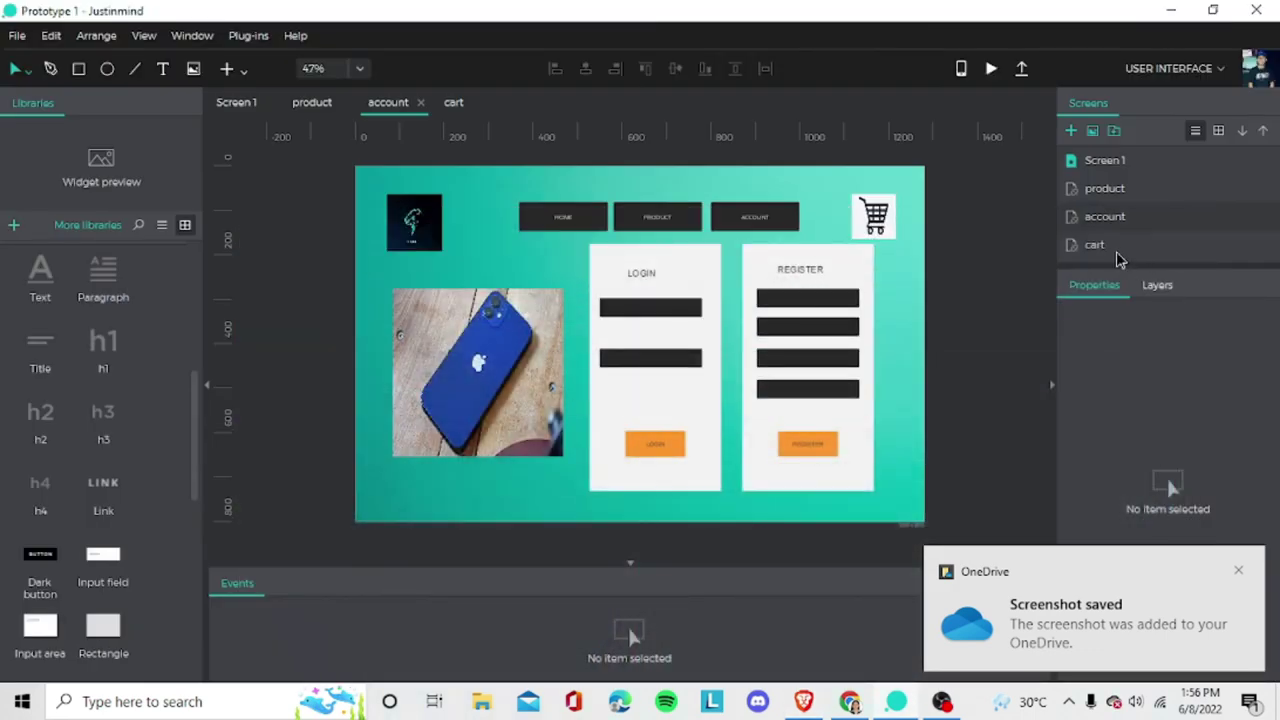